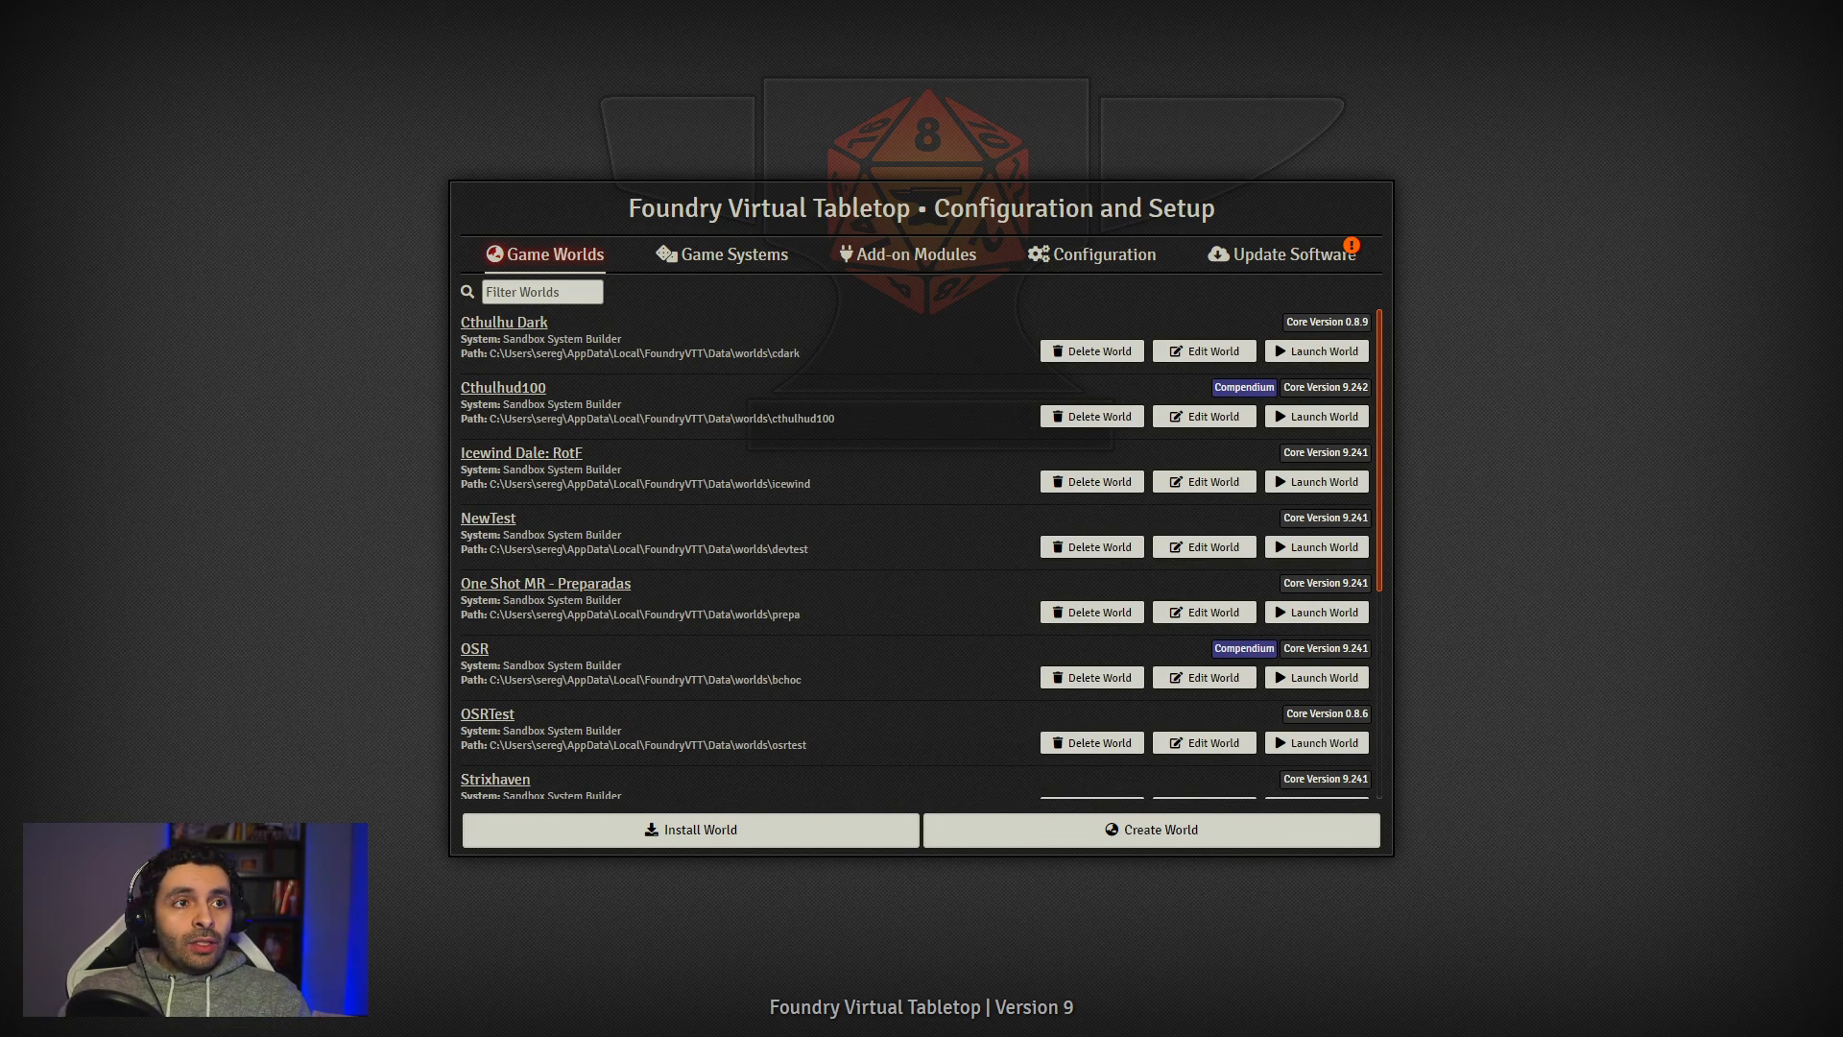
# Step: Search the installable game systems for Sandbox, then close the package browser
pyautogui.click(754, 254)
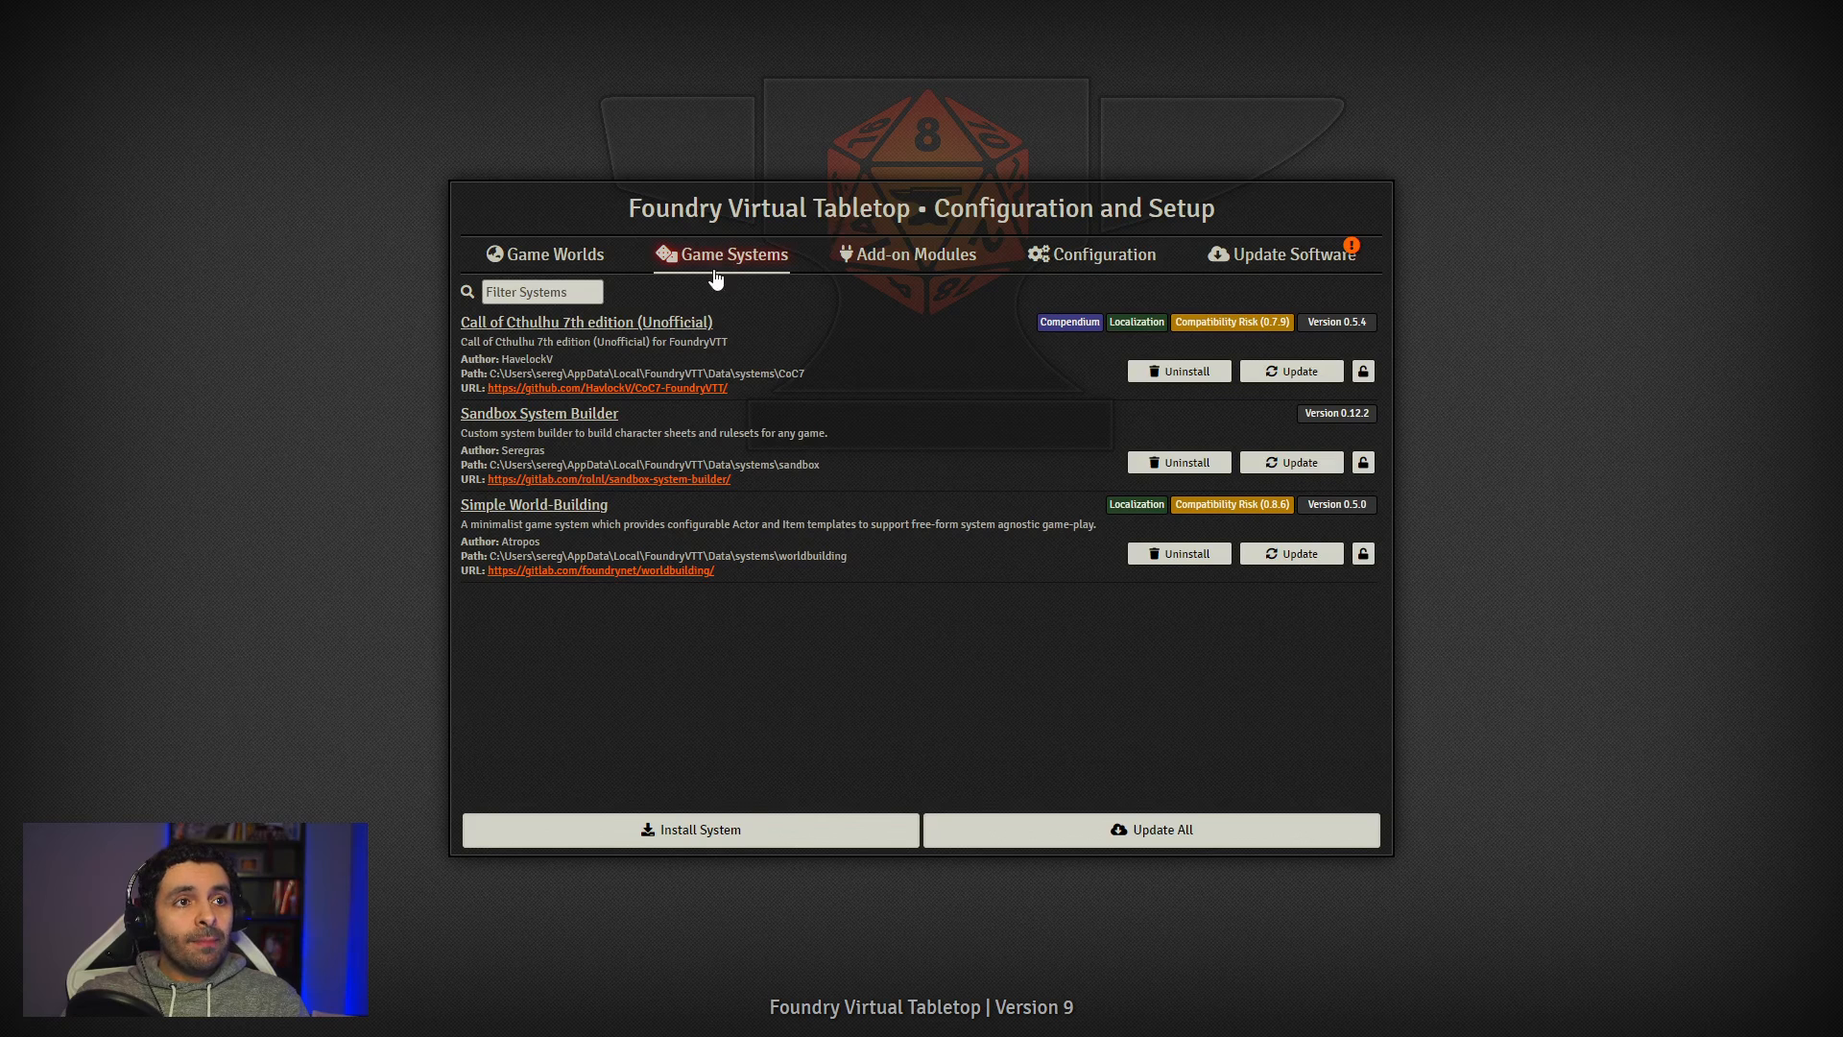
pyautogui.click(843, 833)
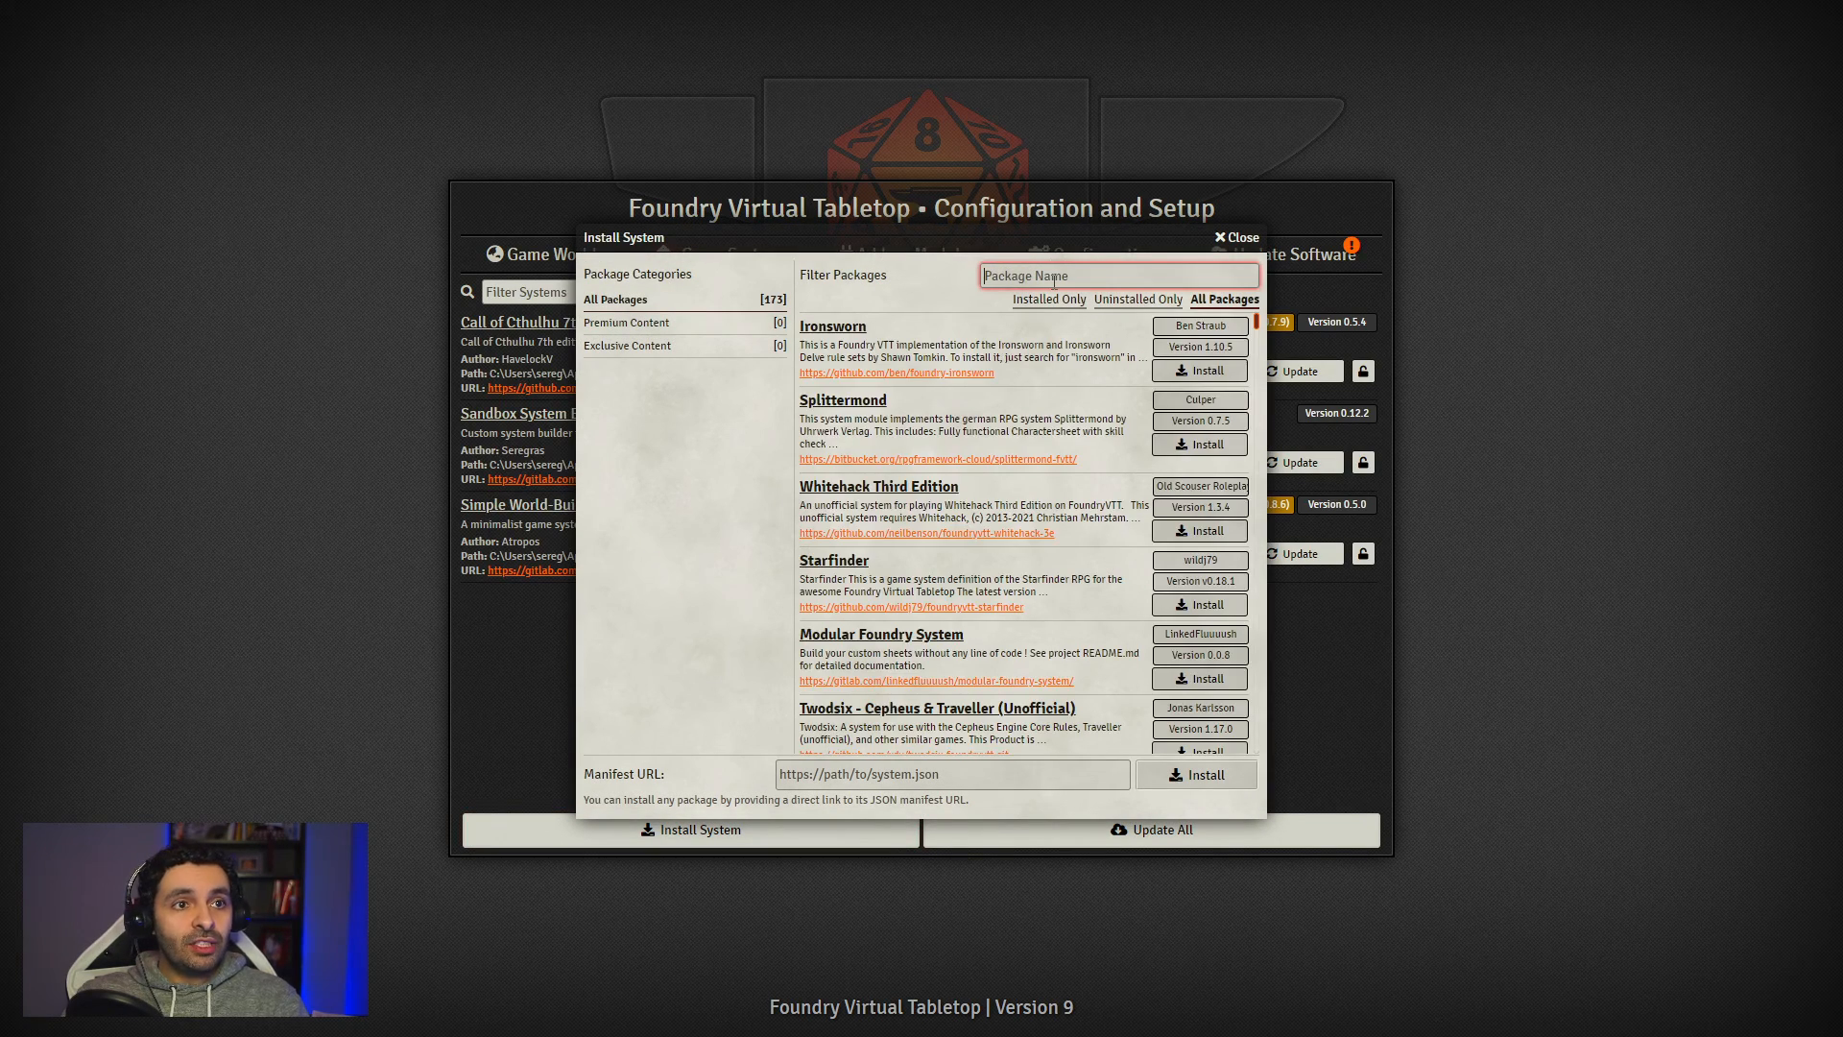
pyautogui.write('Sandbox')
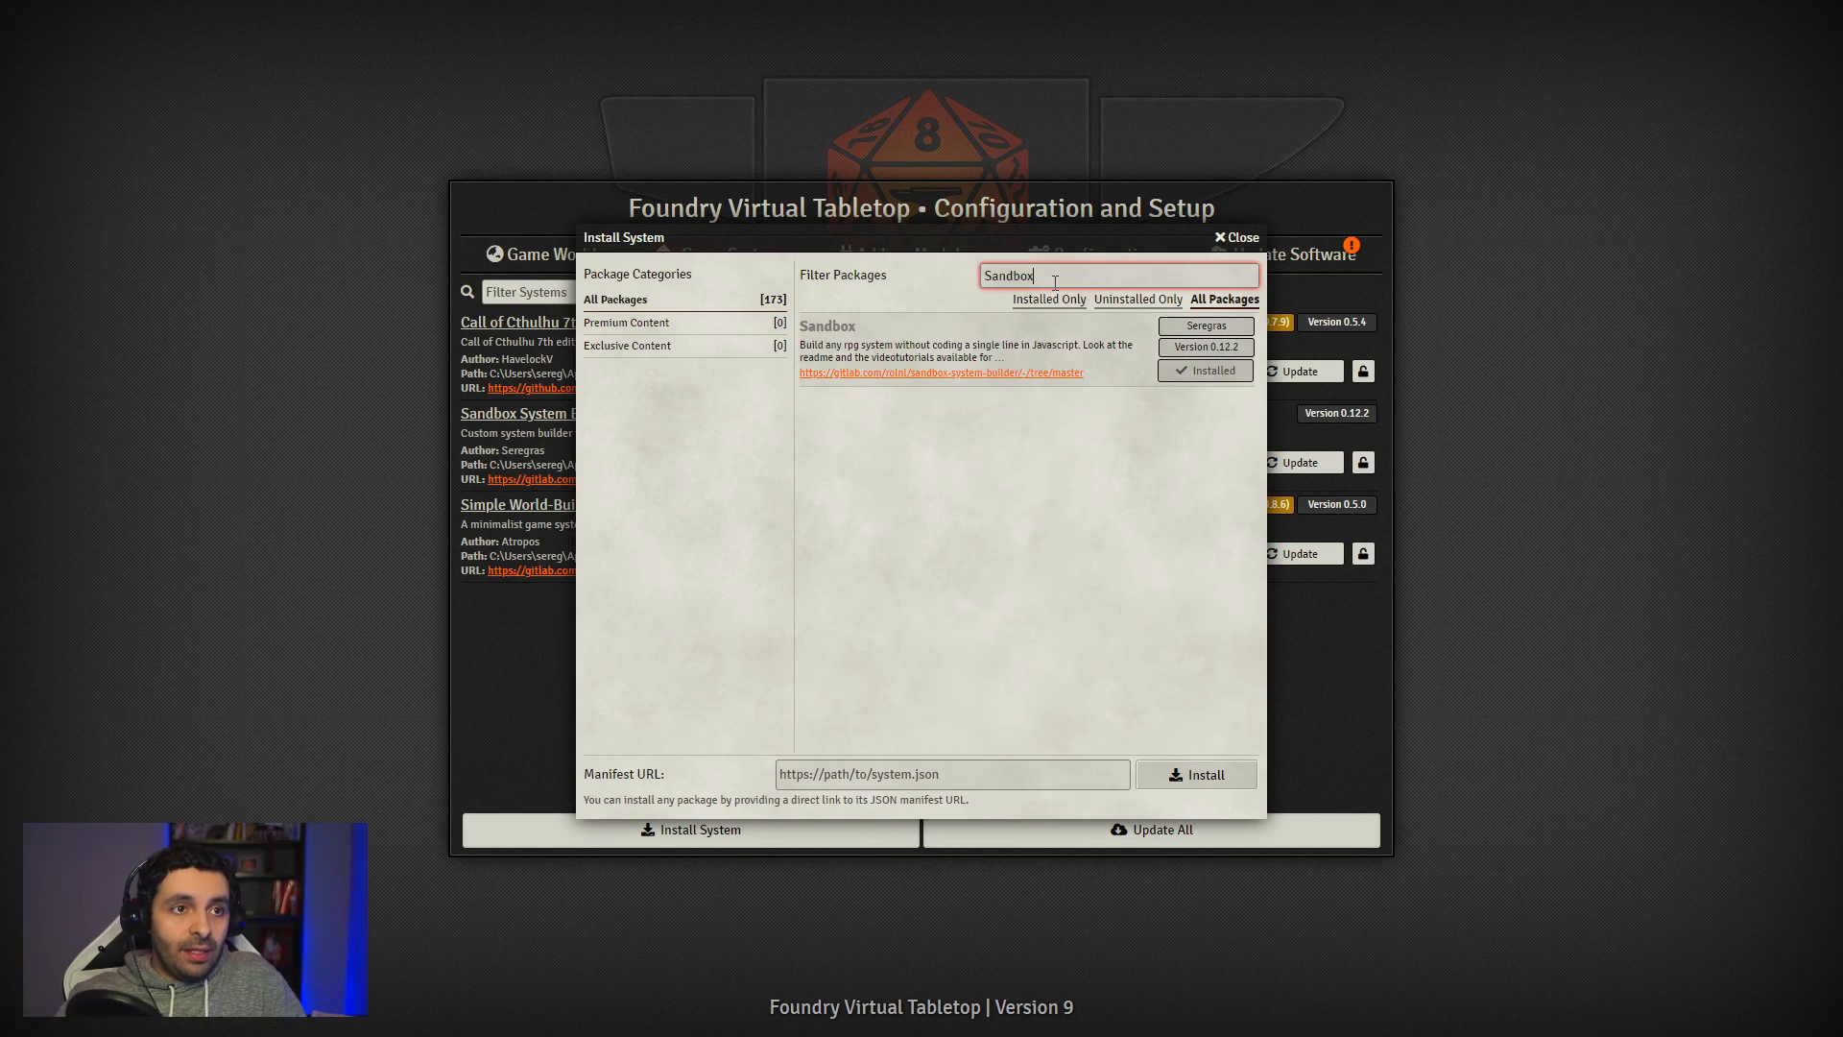
pyautogui.hotkey('ctrl', 'a')
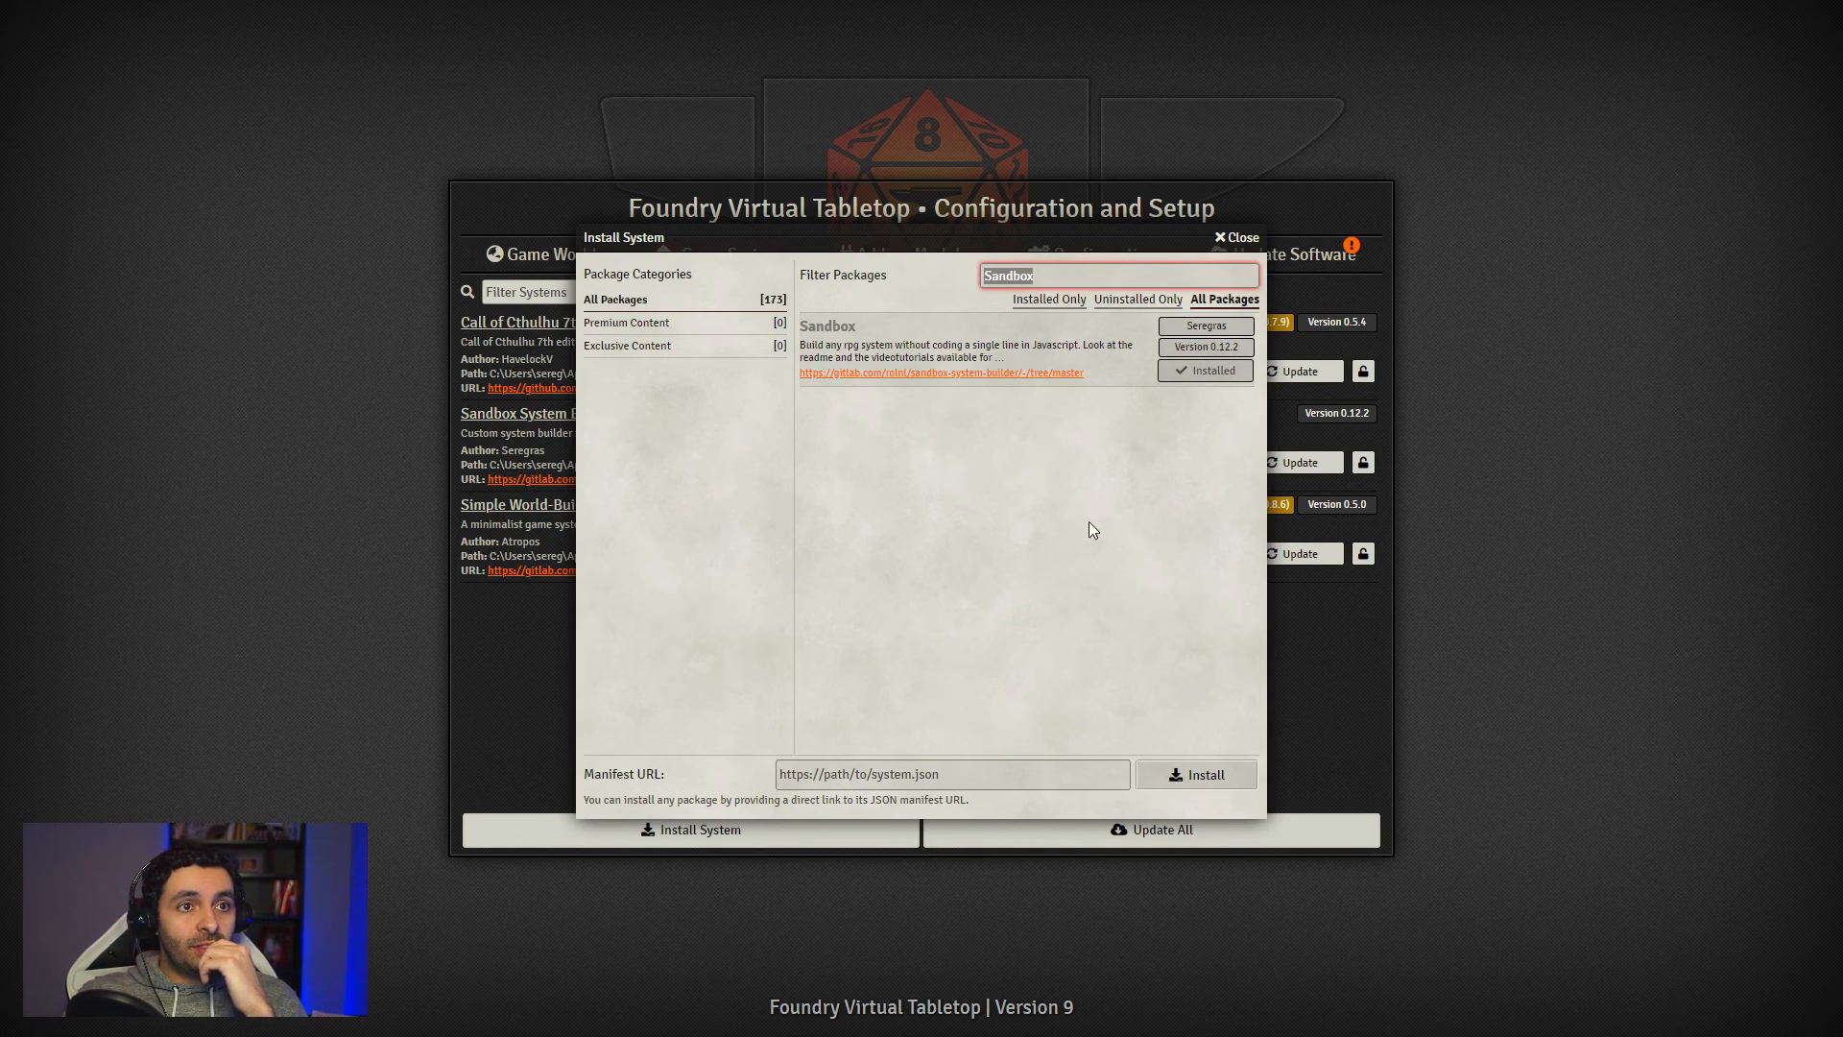
pyautogui.click(1239, 237)
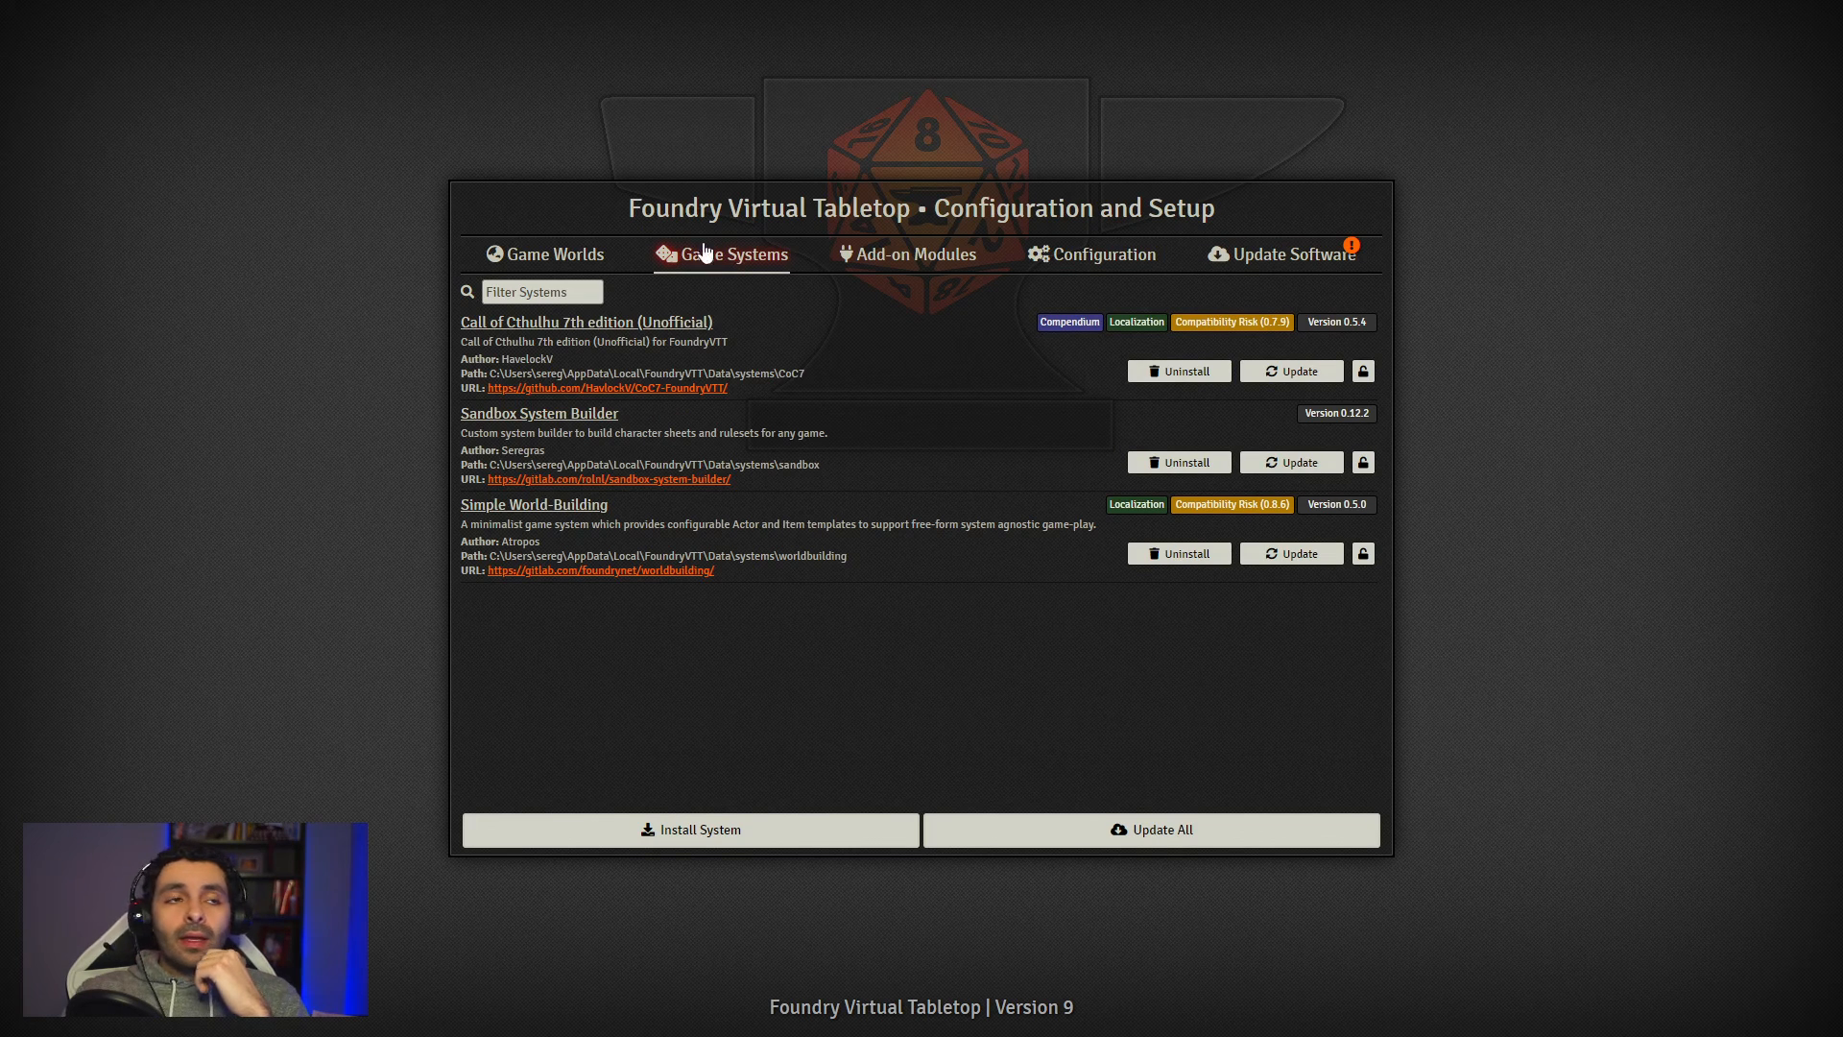
# Step: Start a new game world titled "Sandbox Tutorial Test"
pyautogui.click(555, 255)
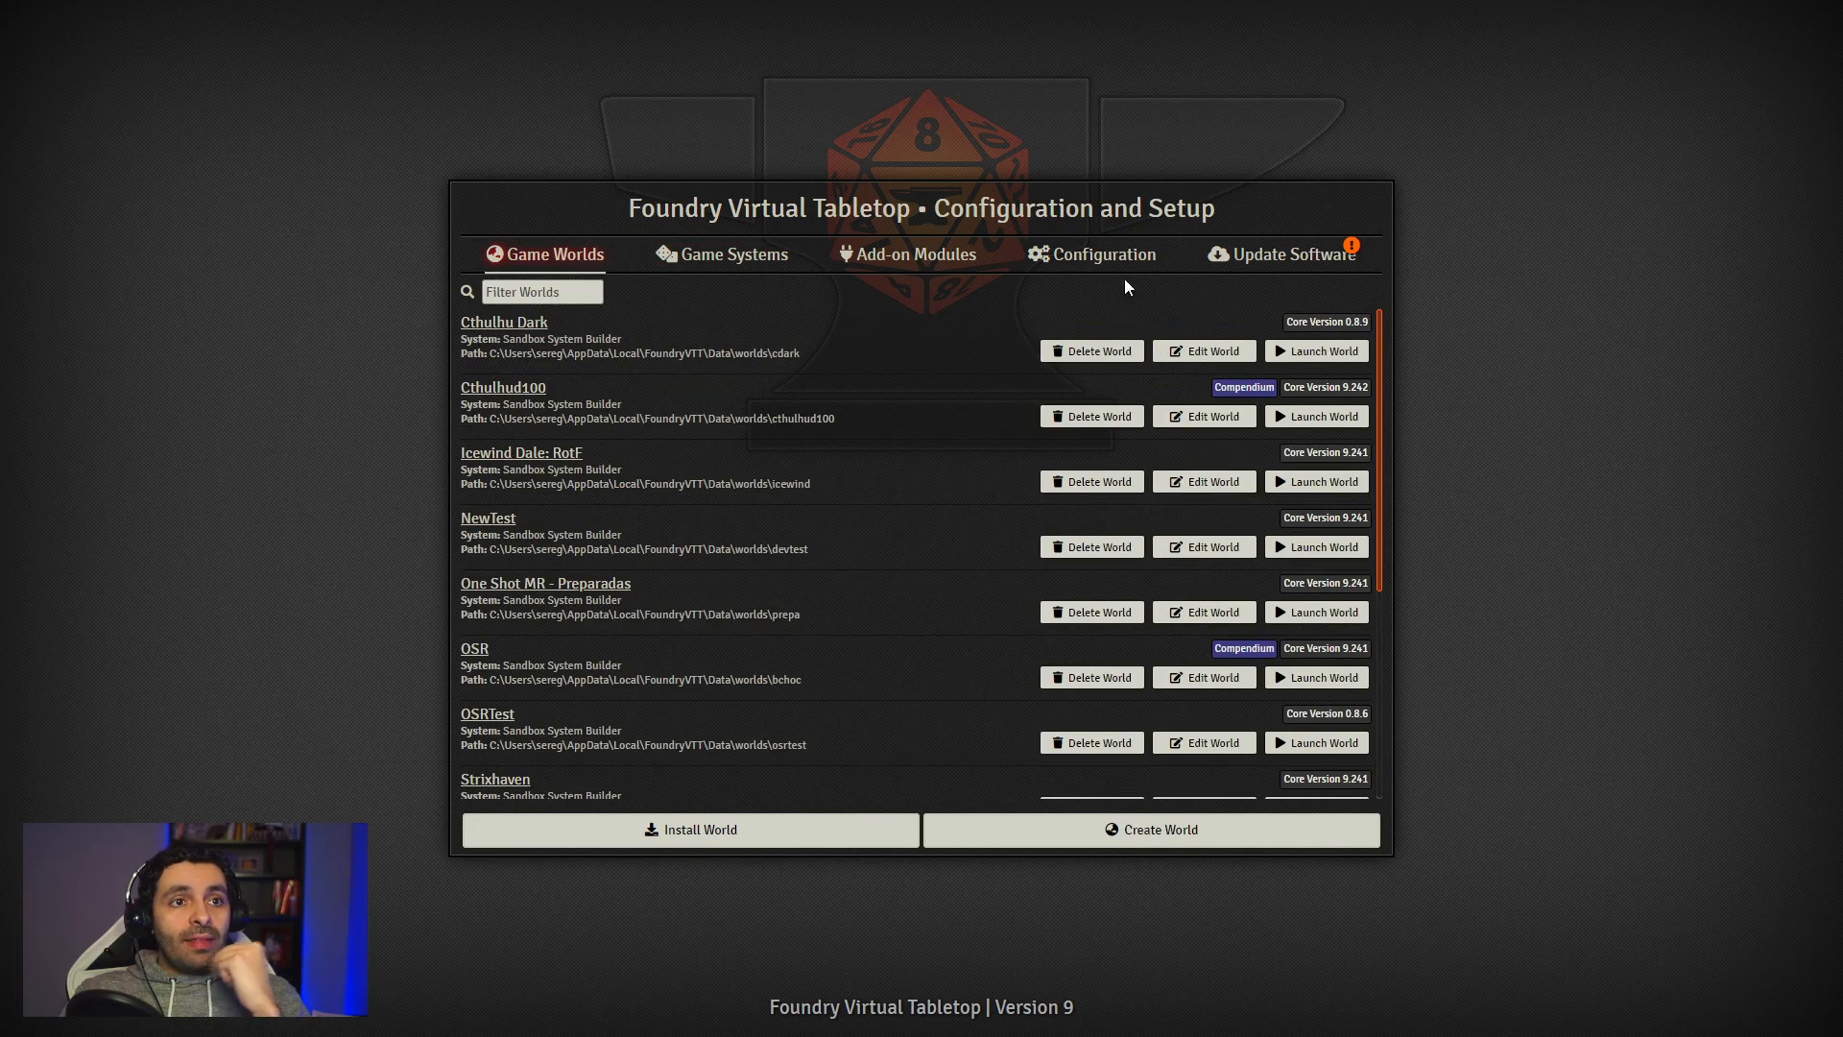
pyautogui.click(743, 836)
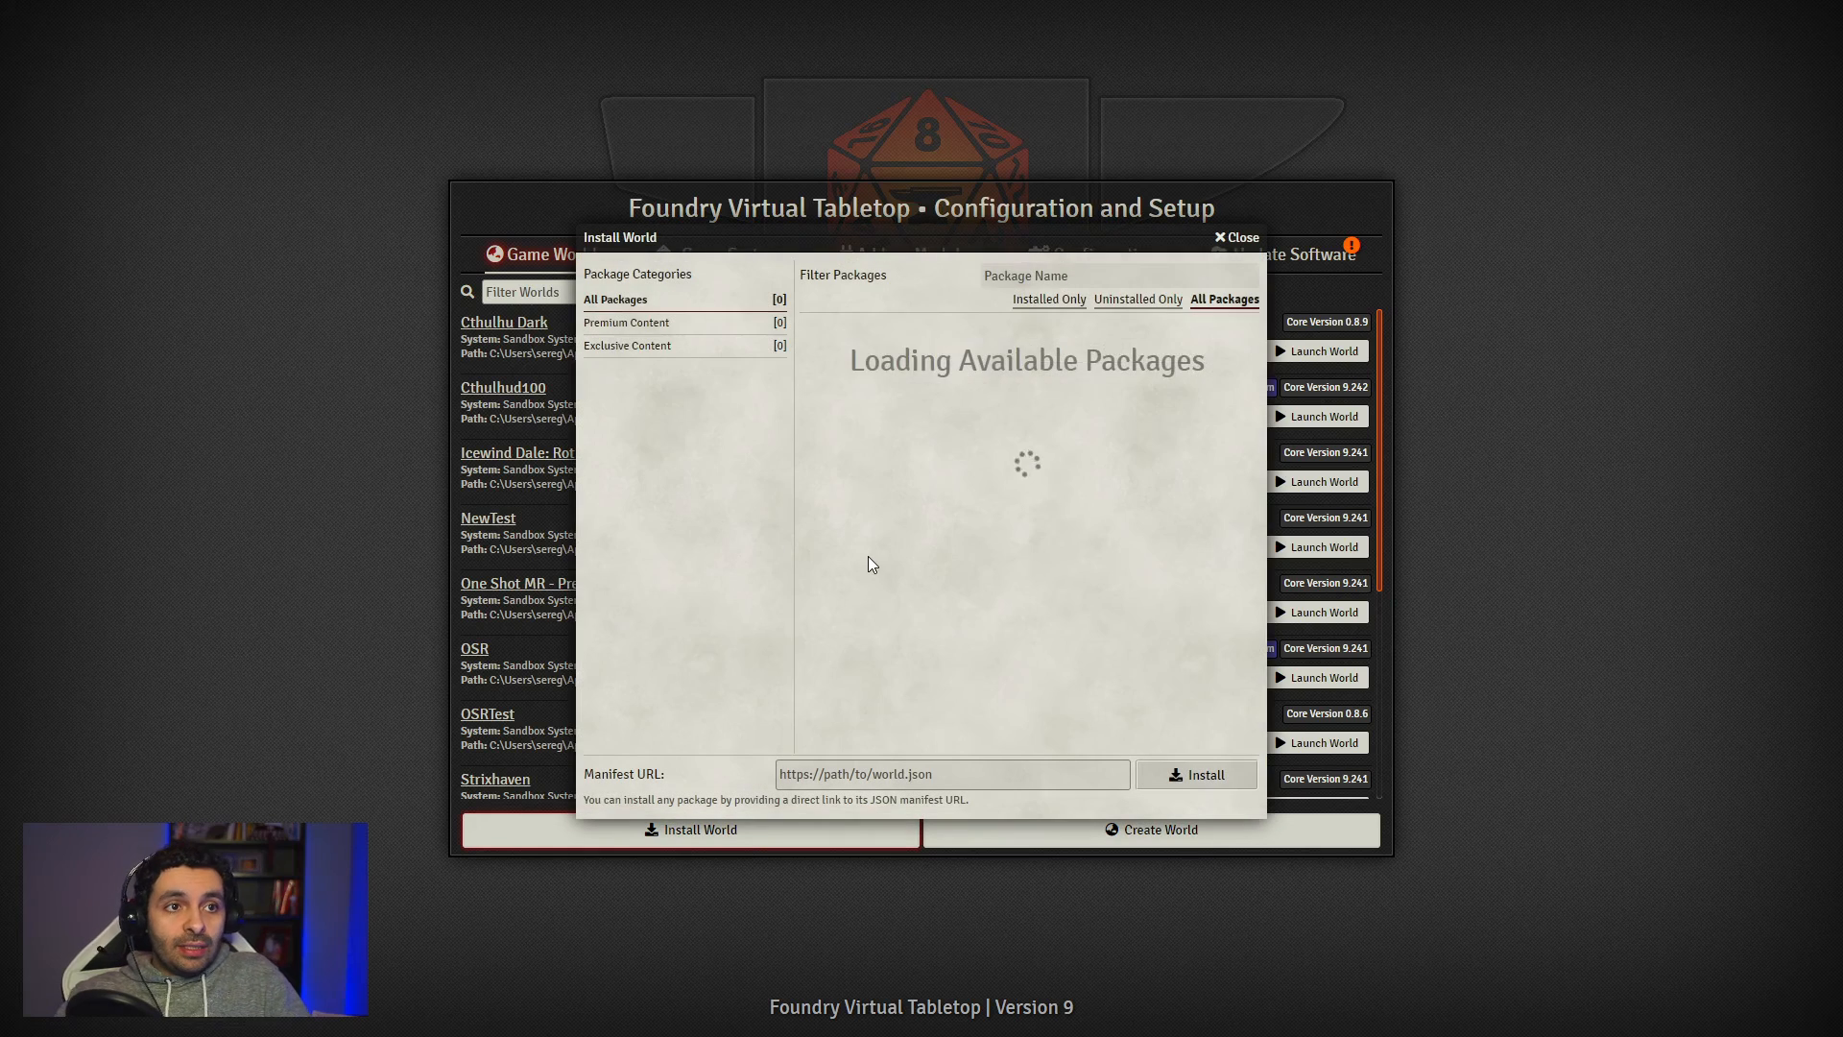
pyautogui.click(1237, 238)
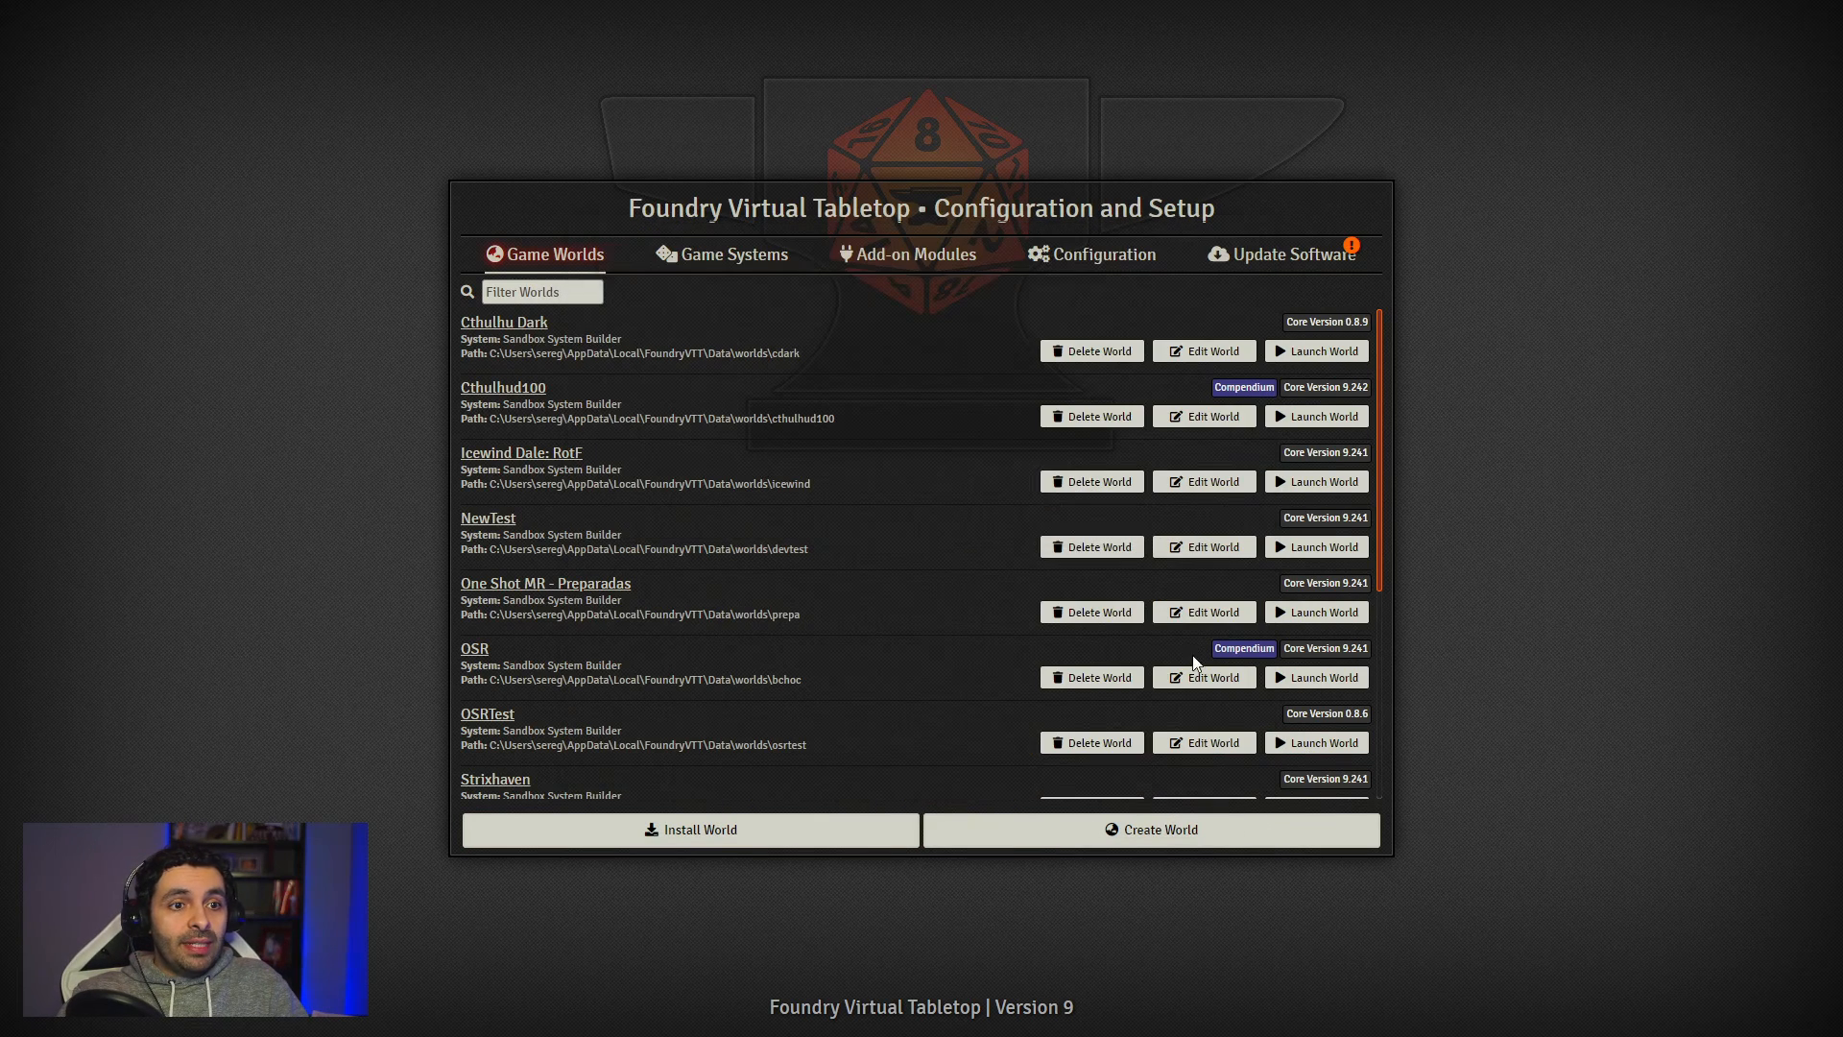
pyautogui.click(1170, 829)
pyautogui.click(954, 306)
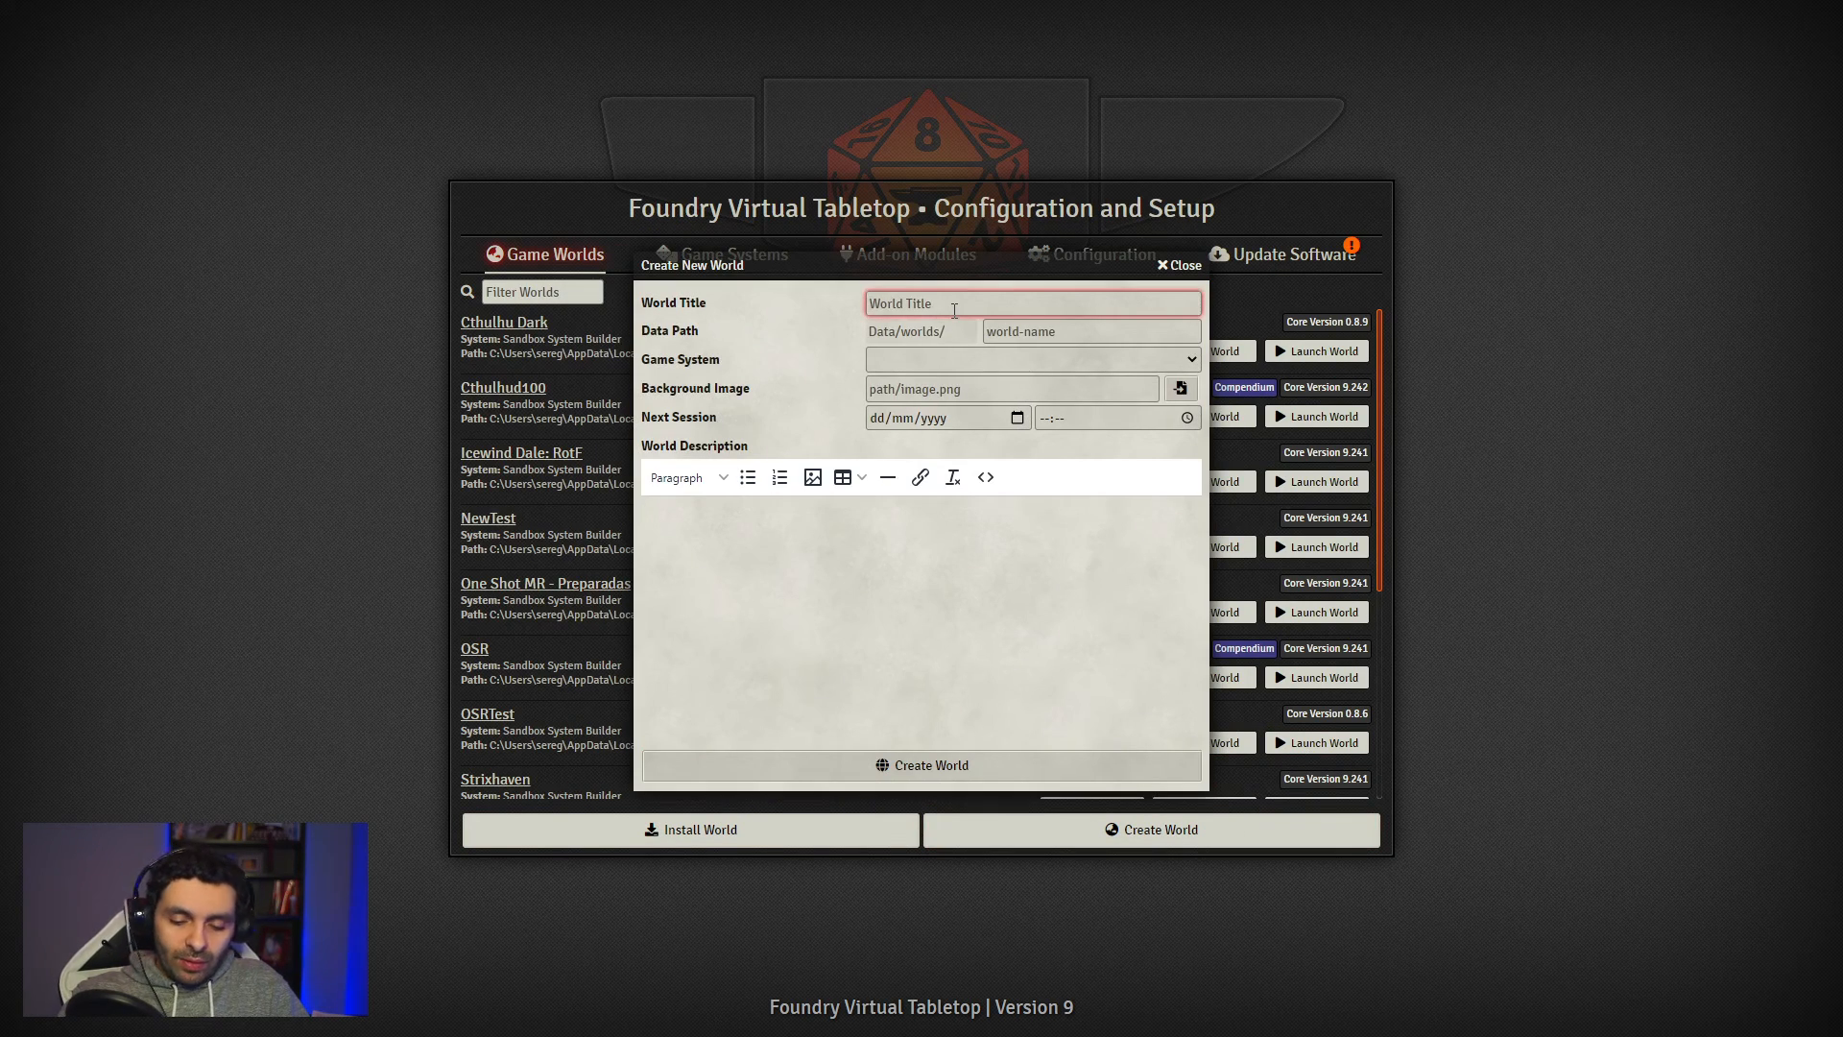
pyautogui.write('Sandbox Tutori')
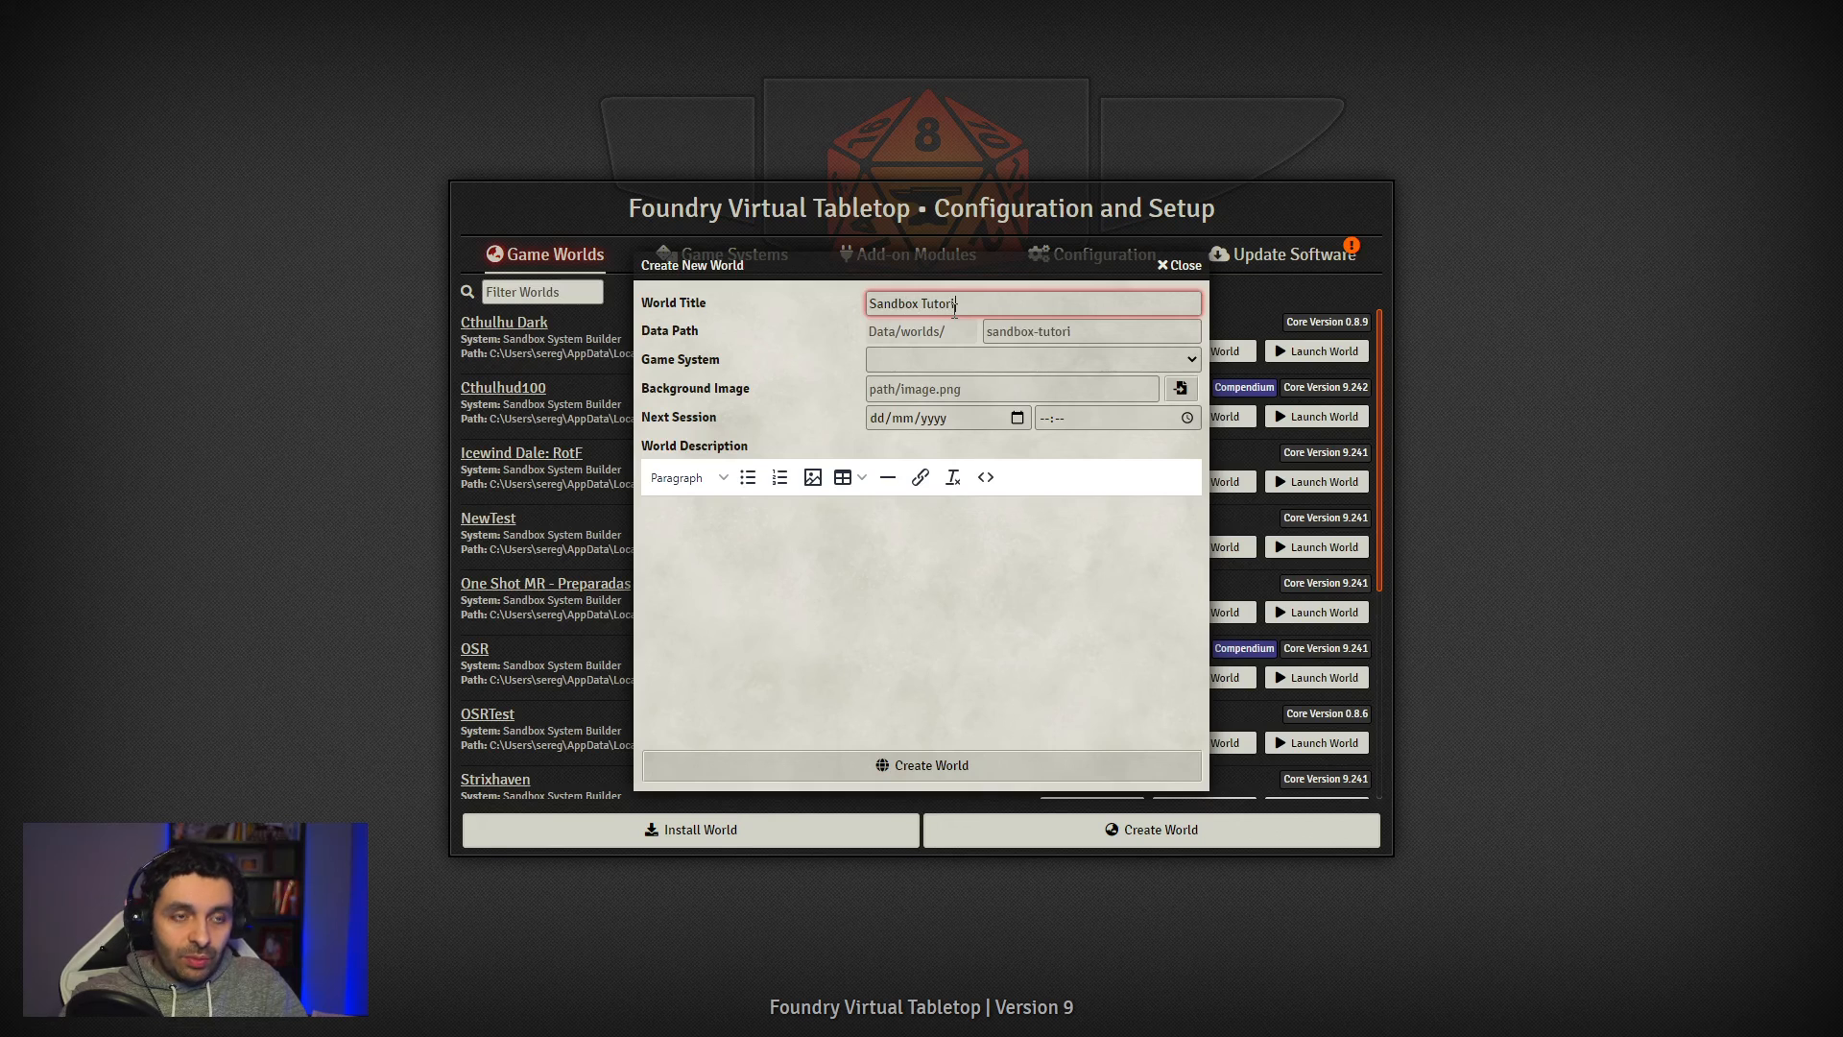
pyautogui.write('al Test')
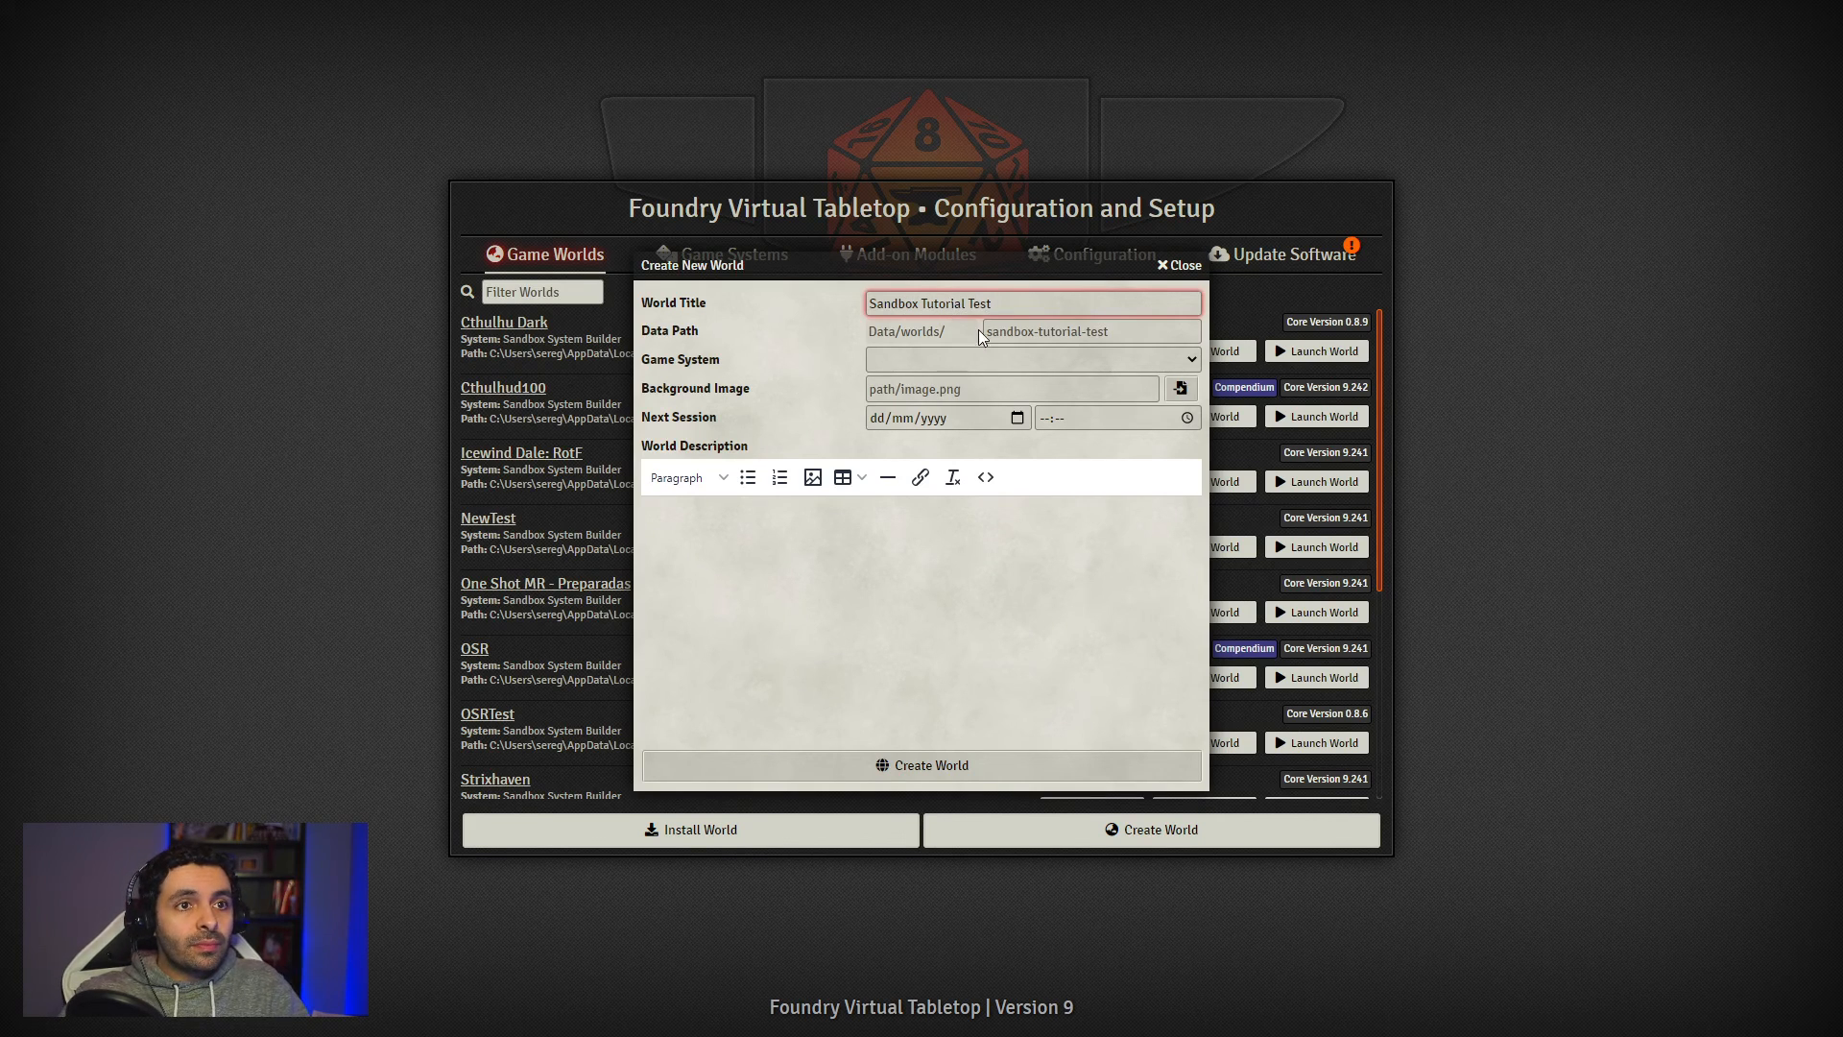
# Step: Set the world's data path to "sandboxtes", choose Sandbox System Builder as its game system, and create the world
pyautogui.click(1057, 331)
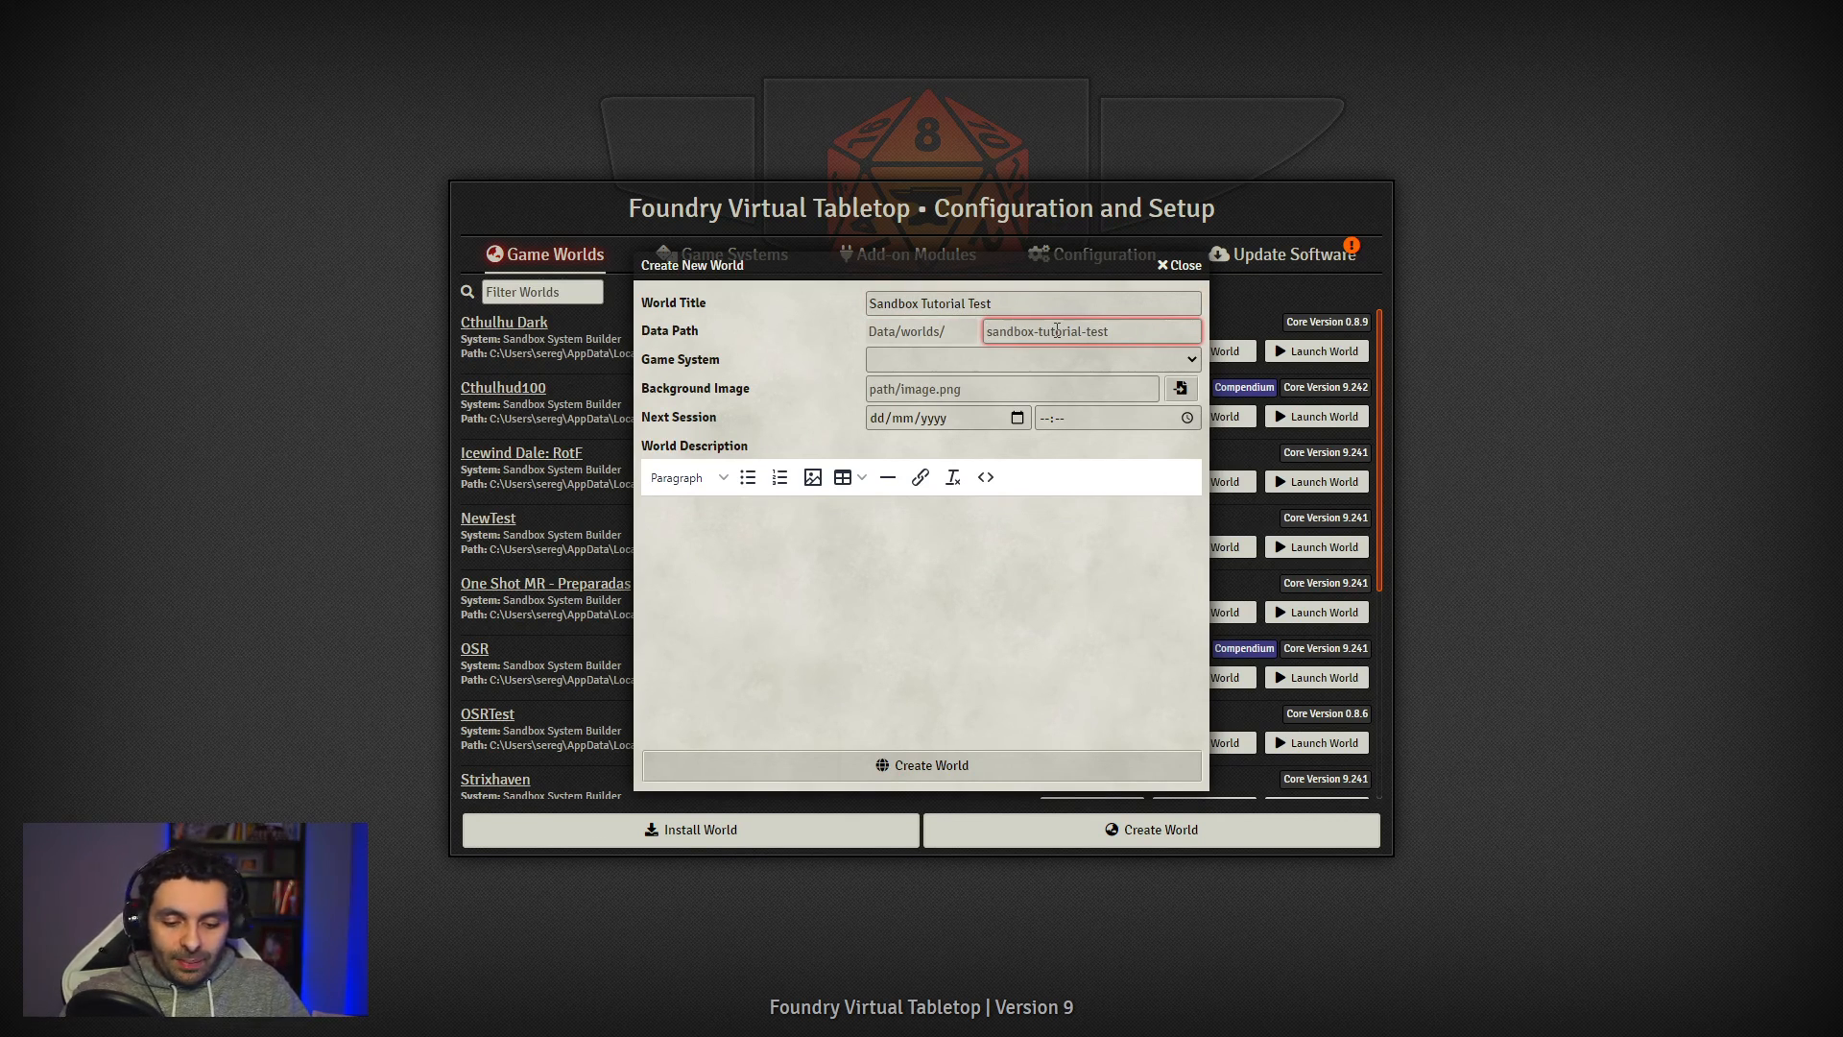
pyautogui.hotkey('ctrl', 'a')
pyautogui.write('sandboxtes')
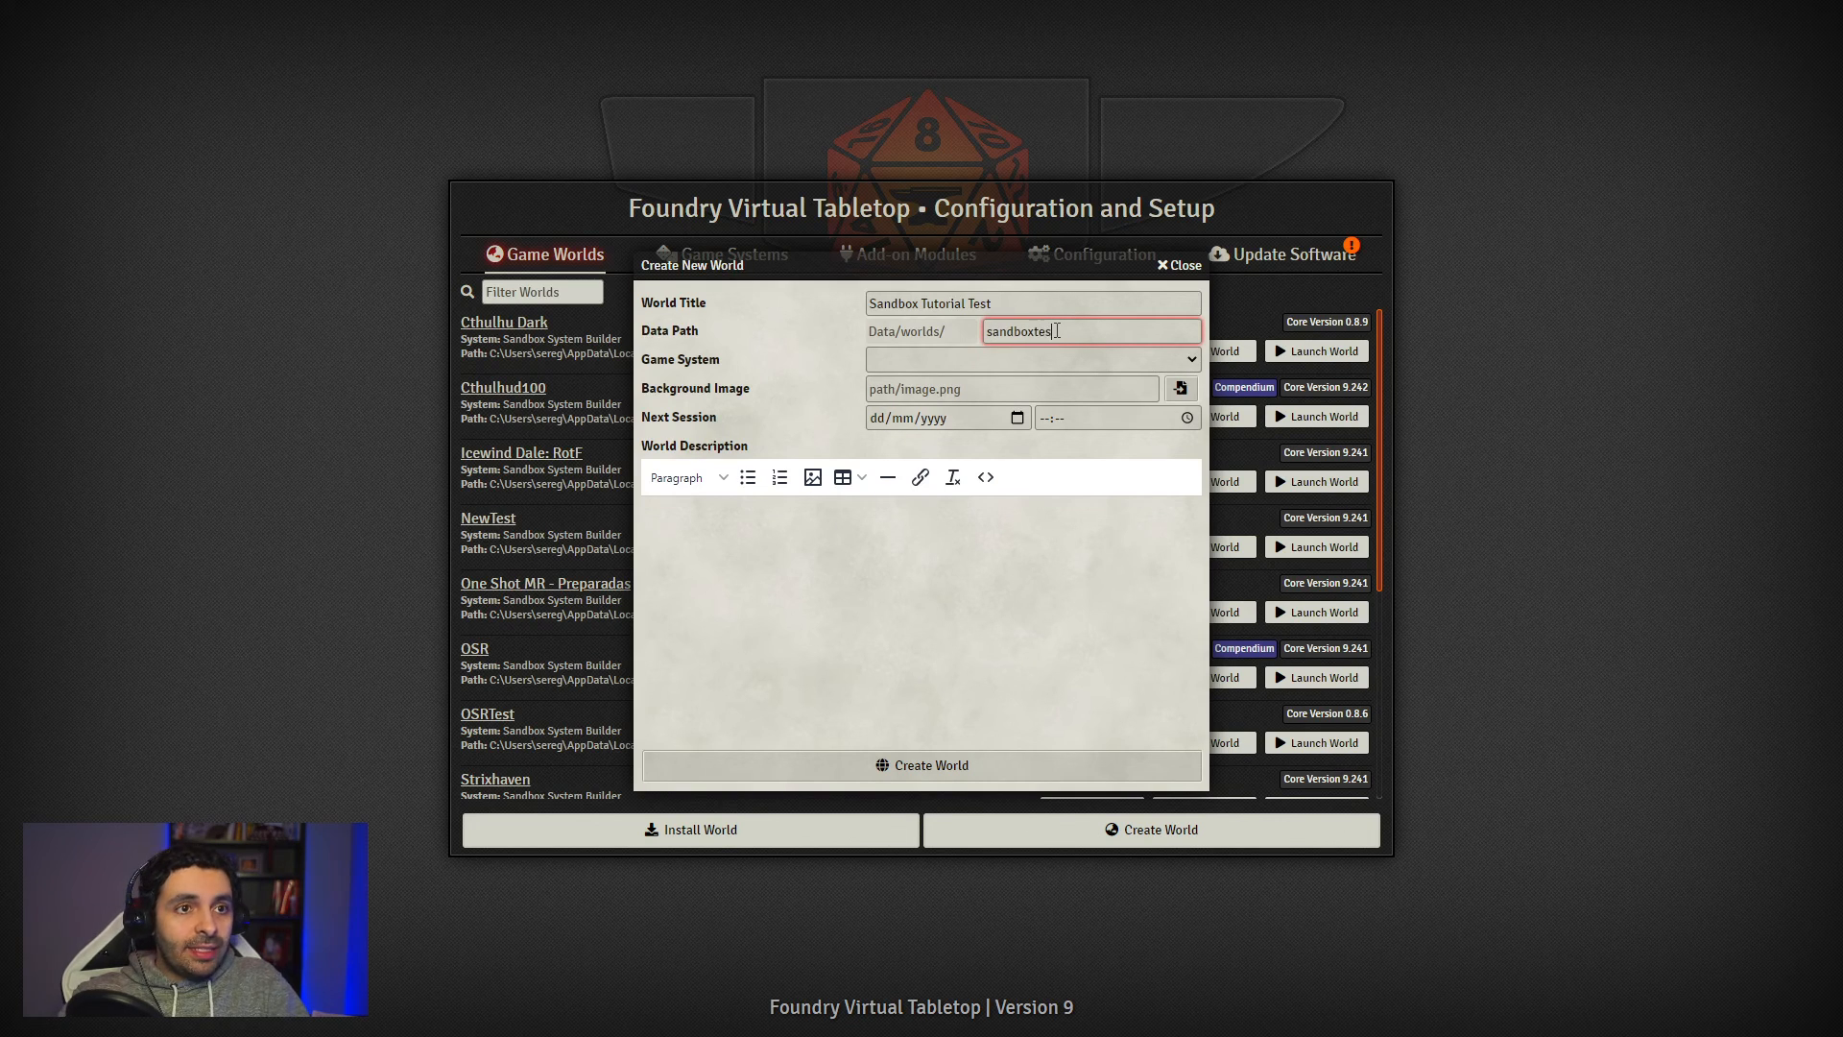
pyautogui.press('Tab')
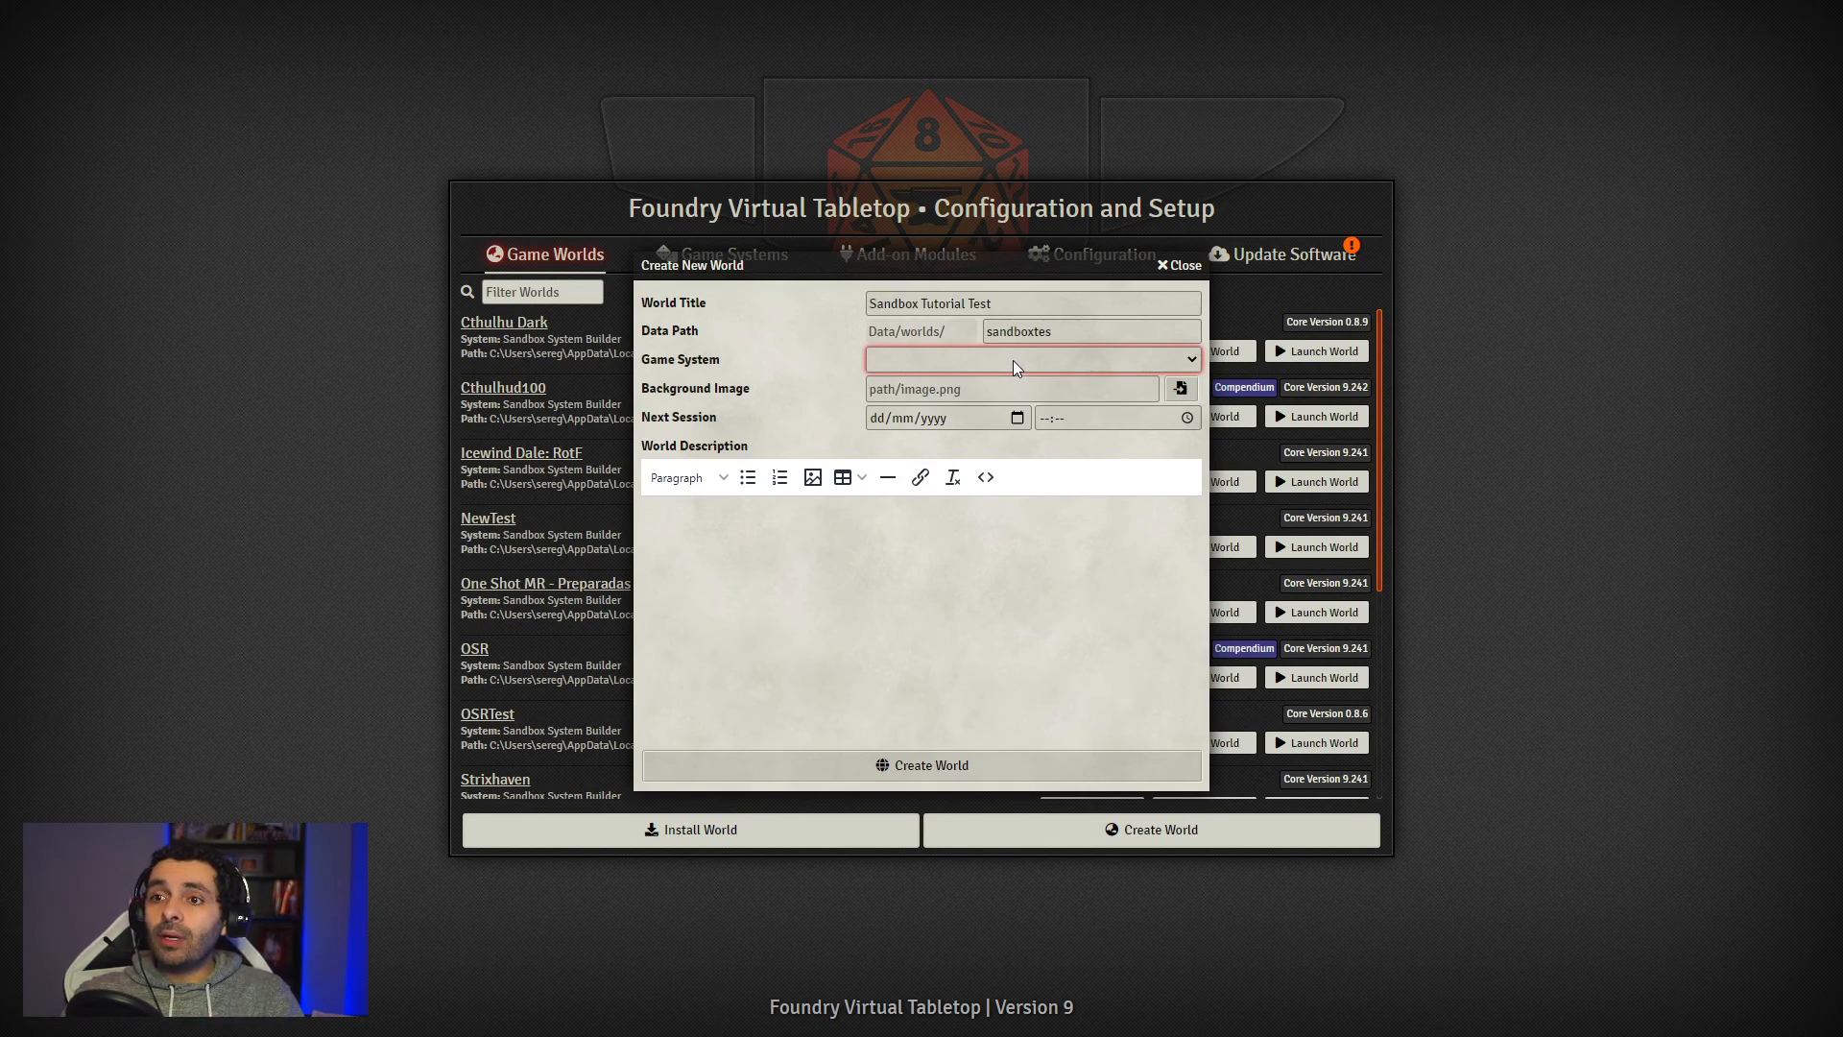
pyautogui.click(989, 413)
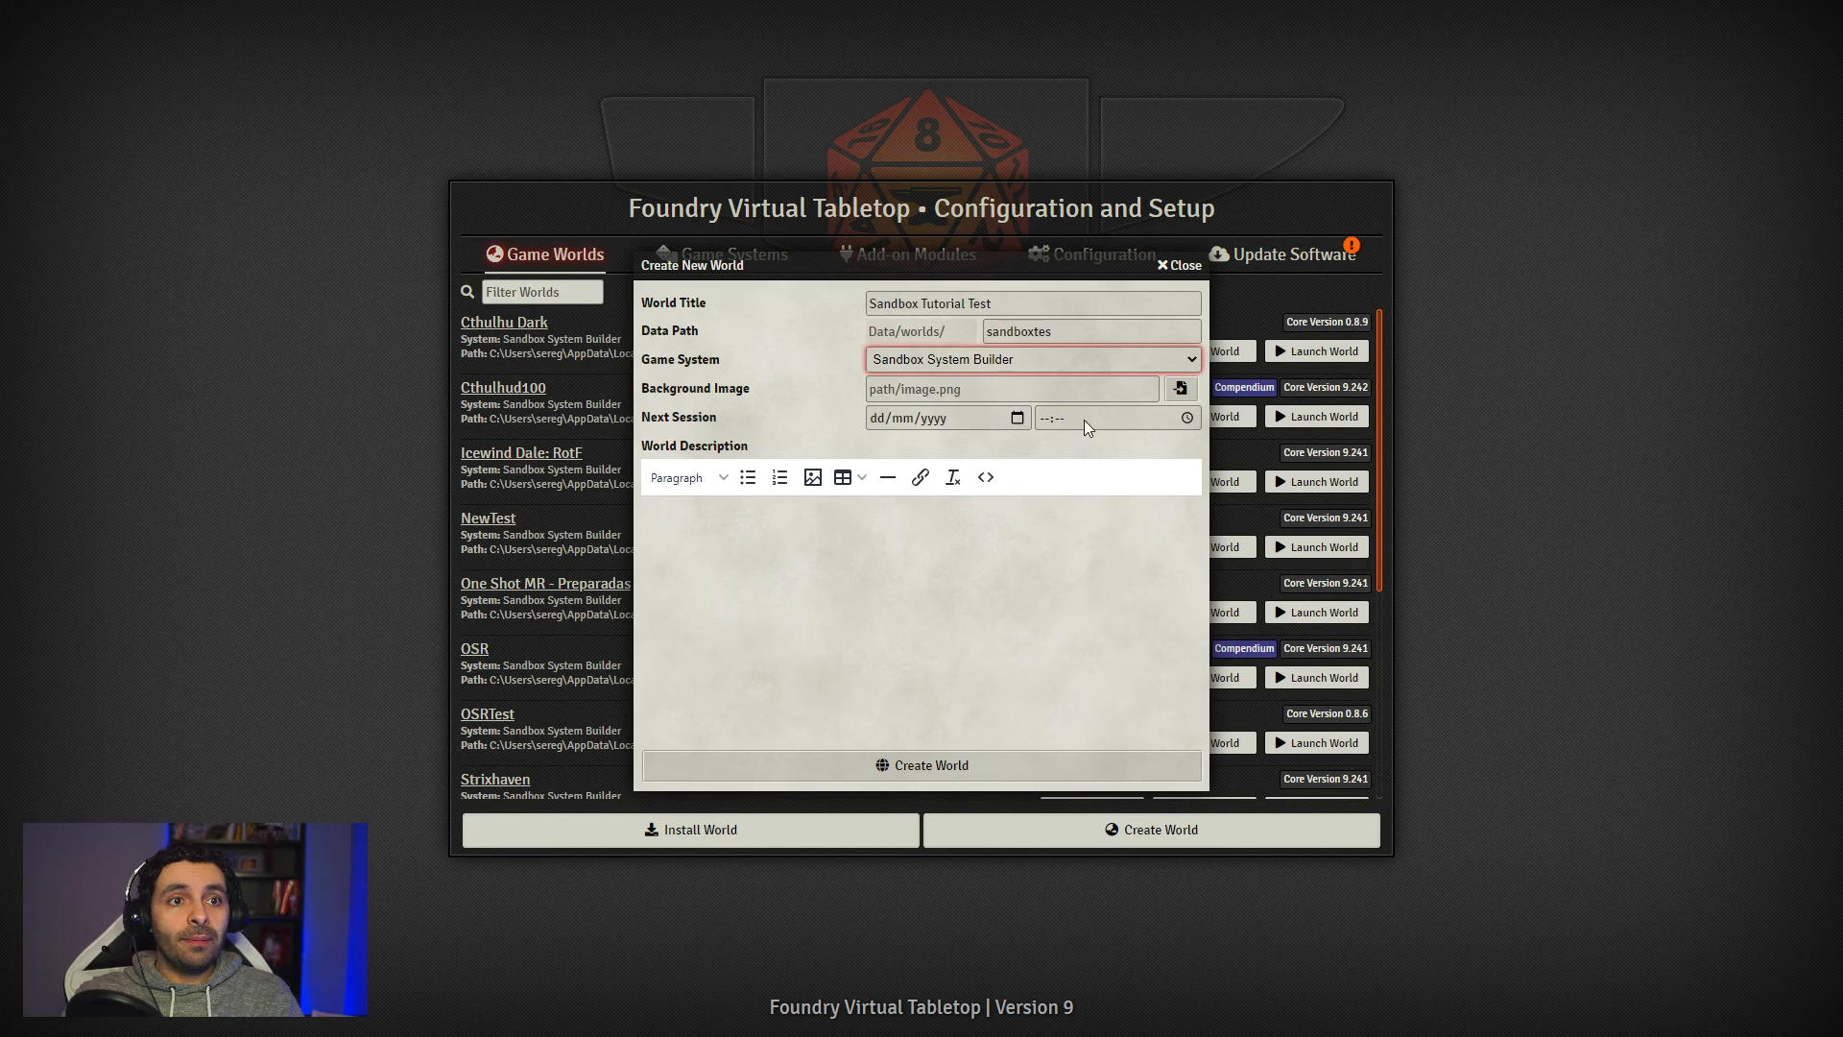
pyautogui.click(997, 765)
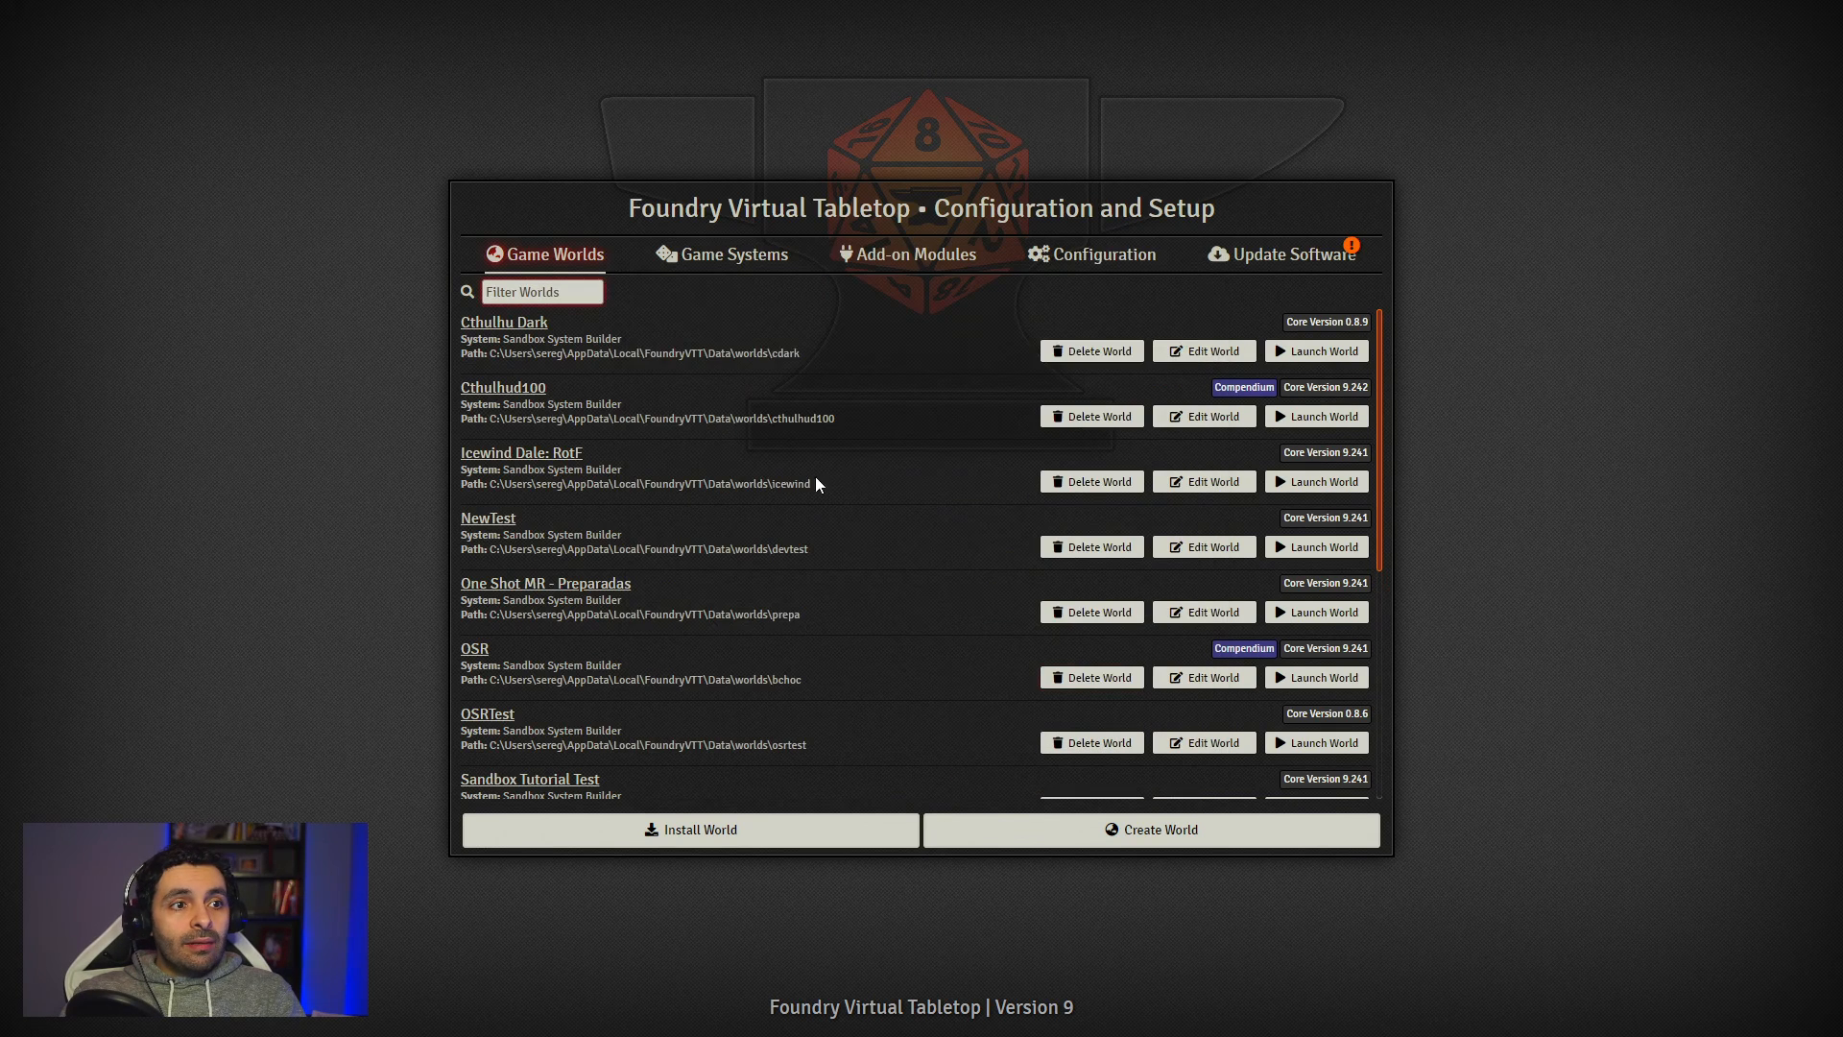
# Step: Launch the Sandbox Tutorial Test world and join the game session as Gamemaster
pyautogui.scroll(-3, 787, 557)
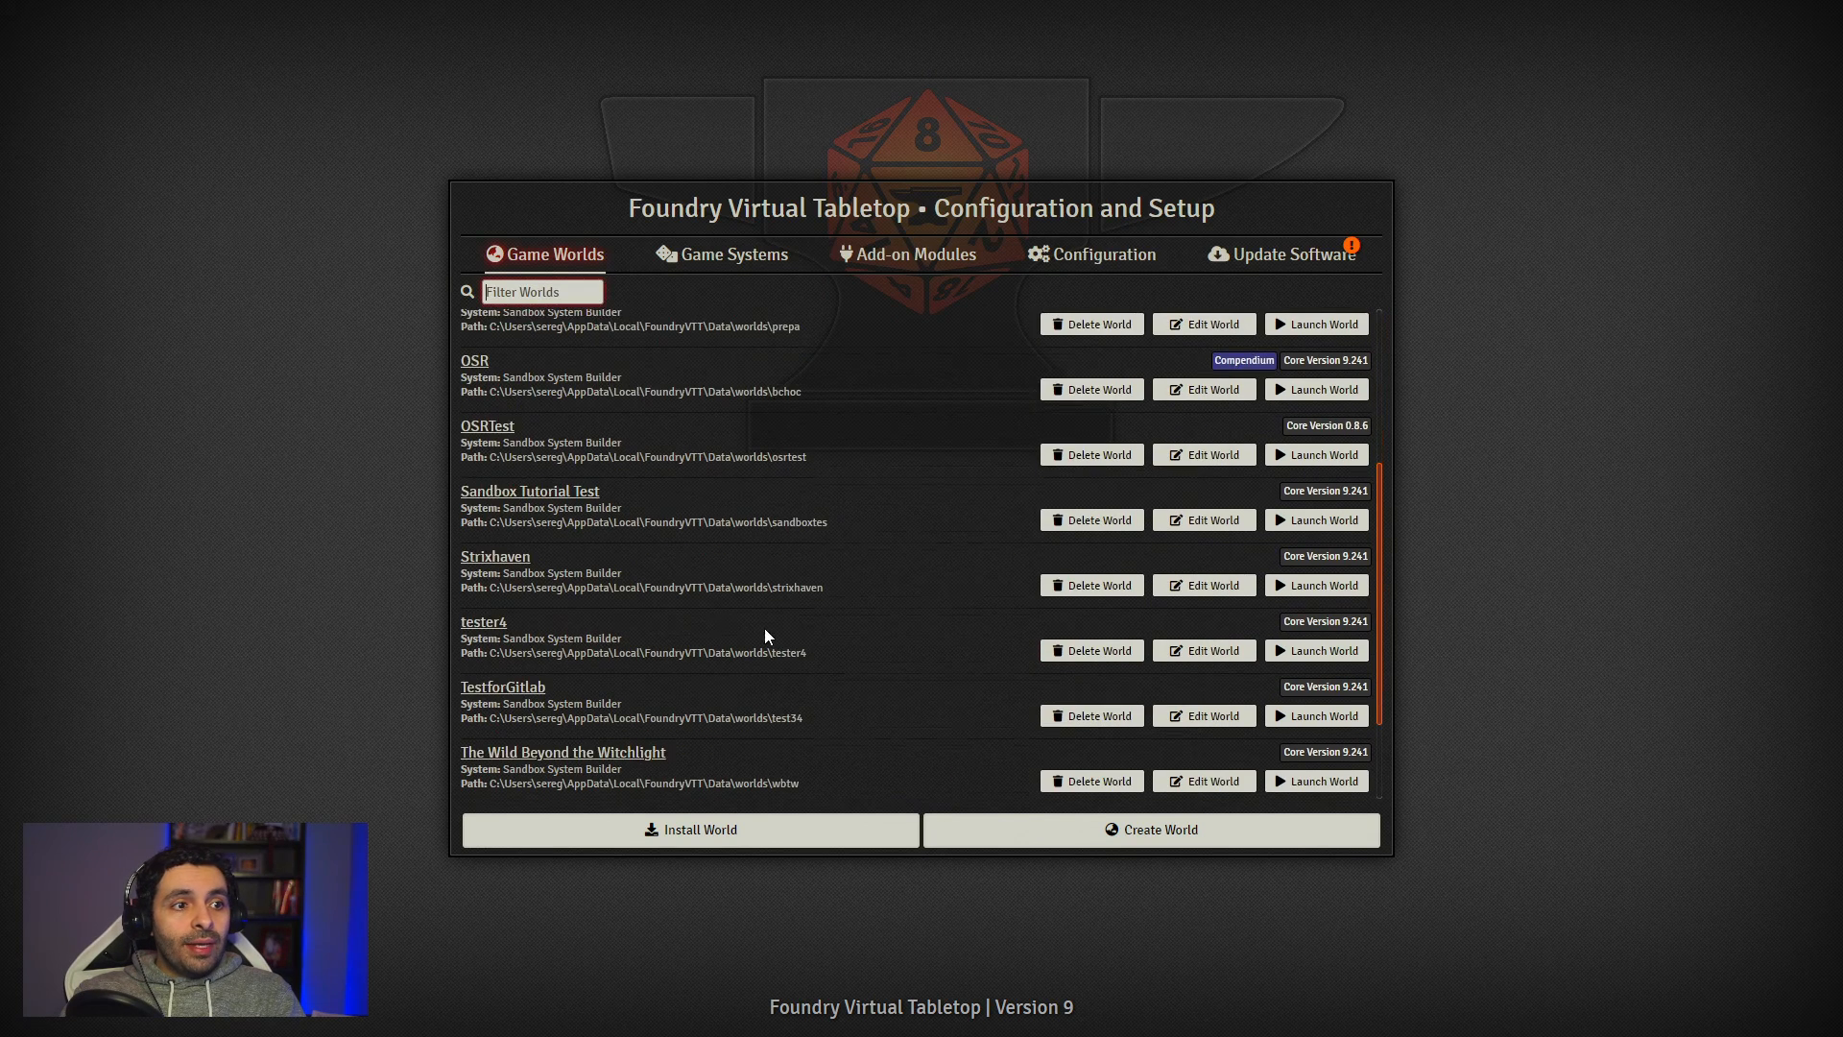
pyautogui.click(1342, 521)
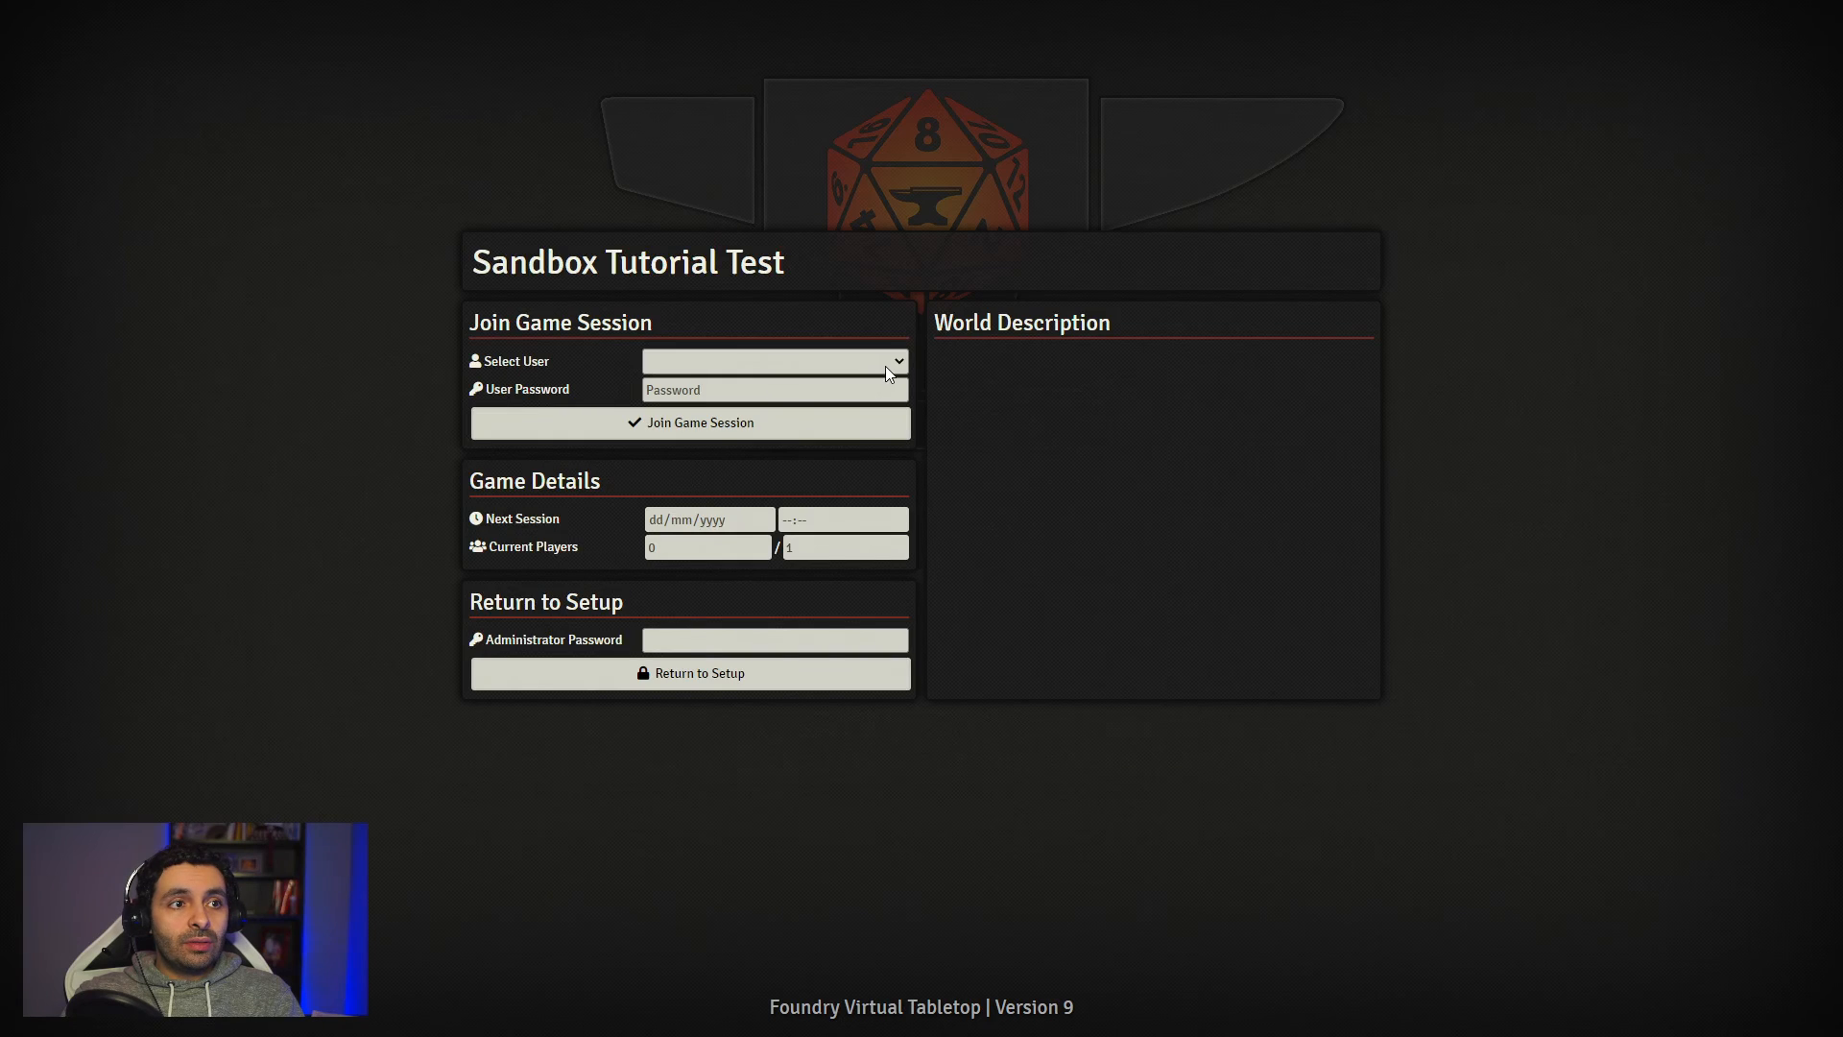
pyautogui.click(885, 365)
pyautogui.click(806, 384)
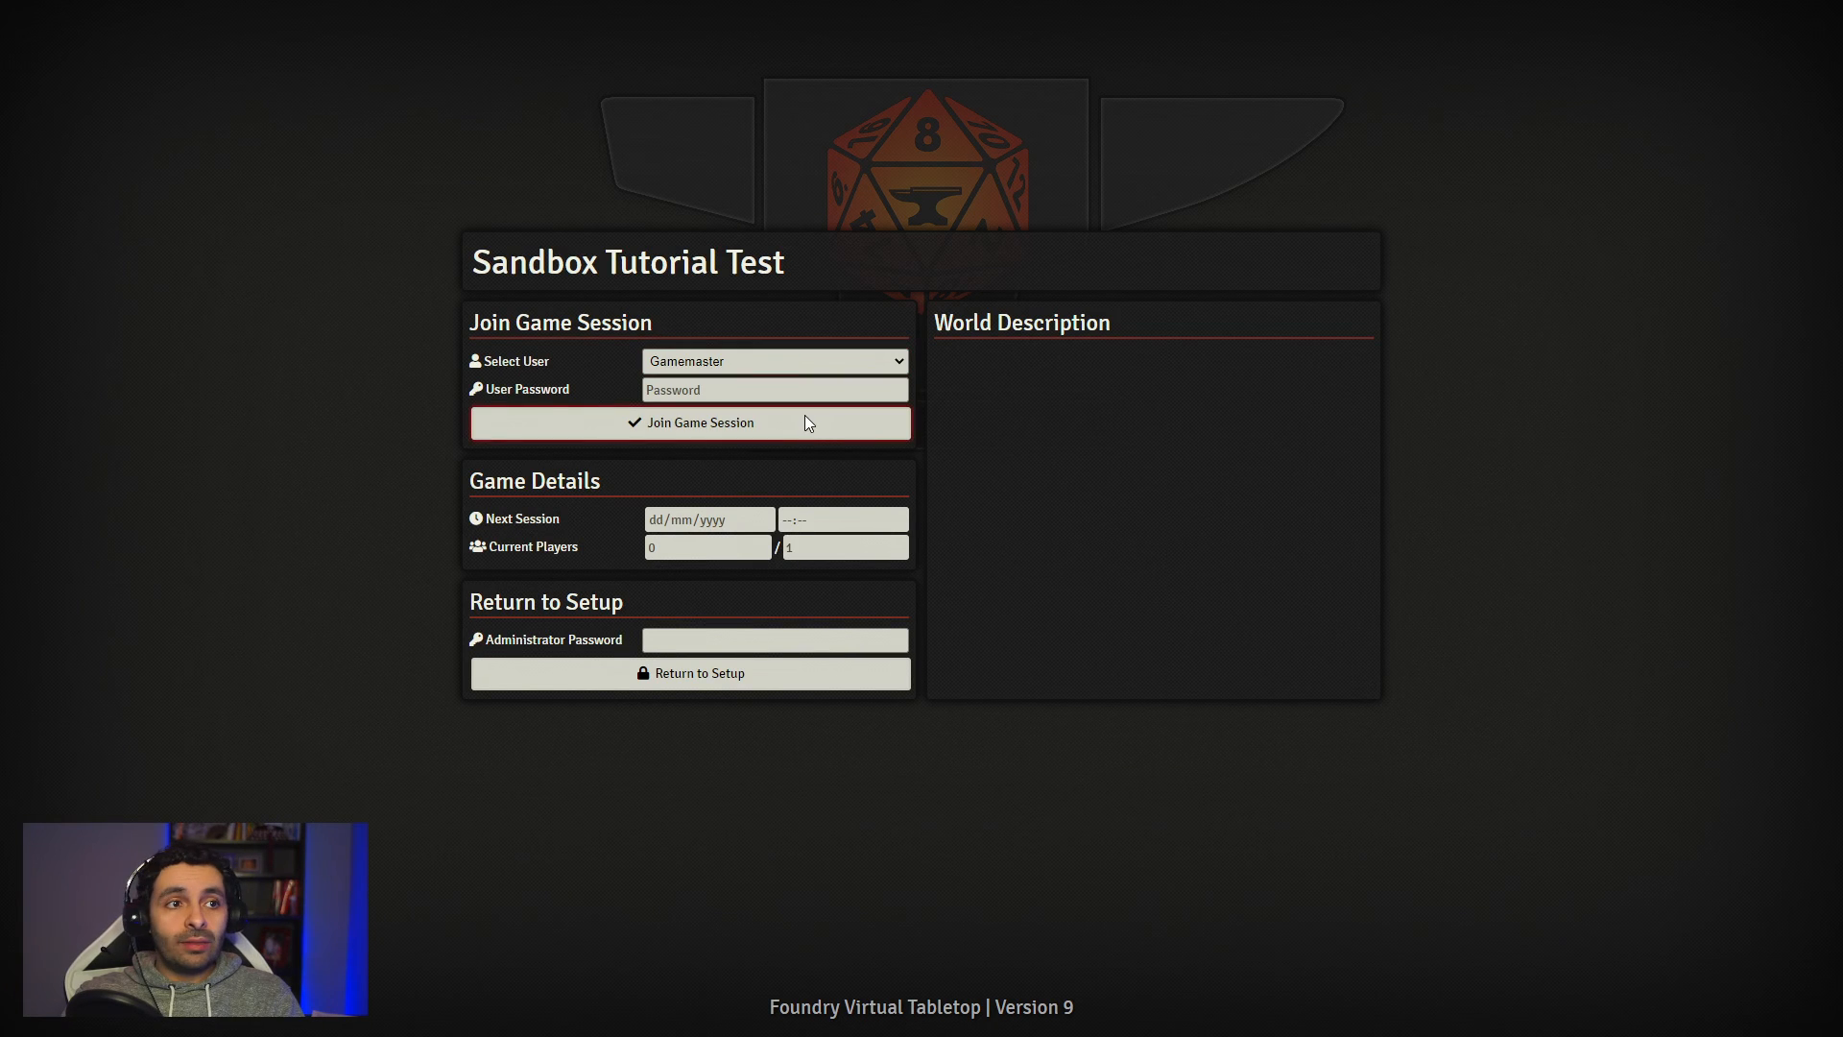
pyautogui.click(806, 423)
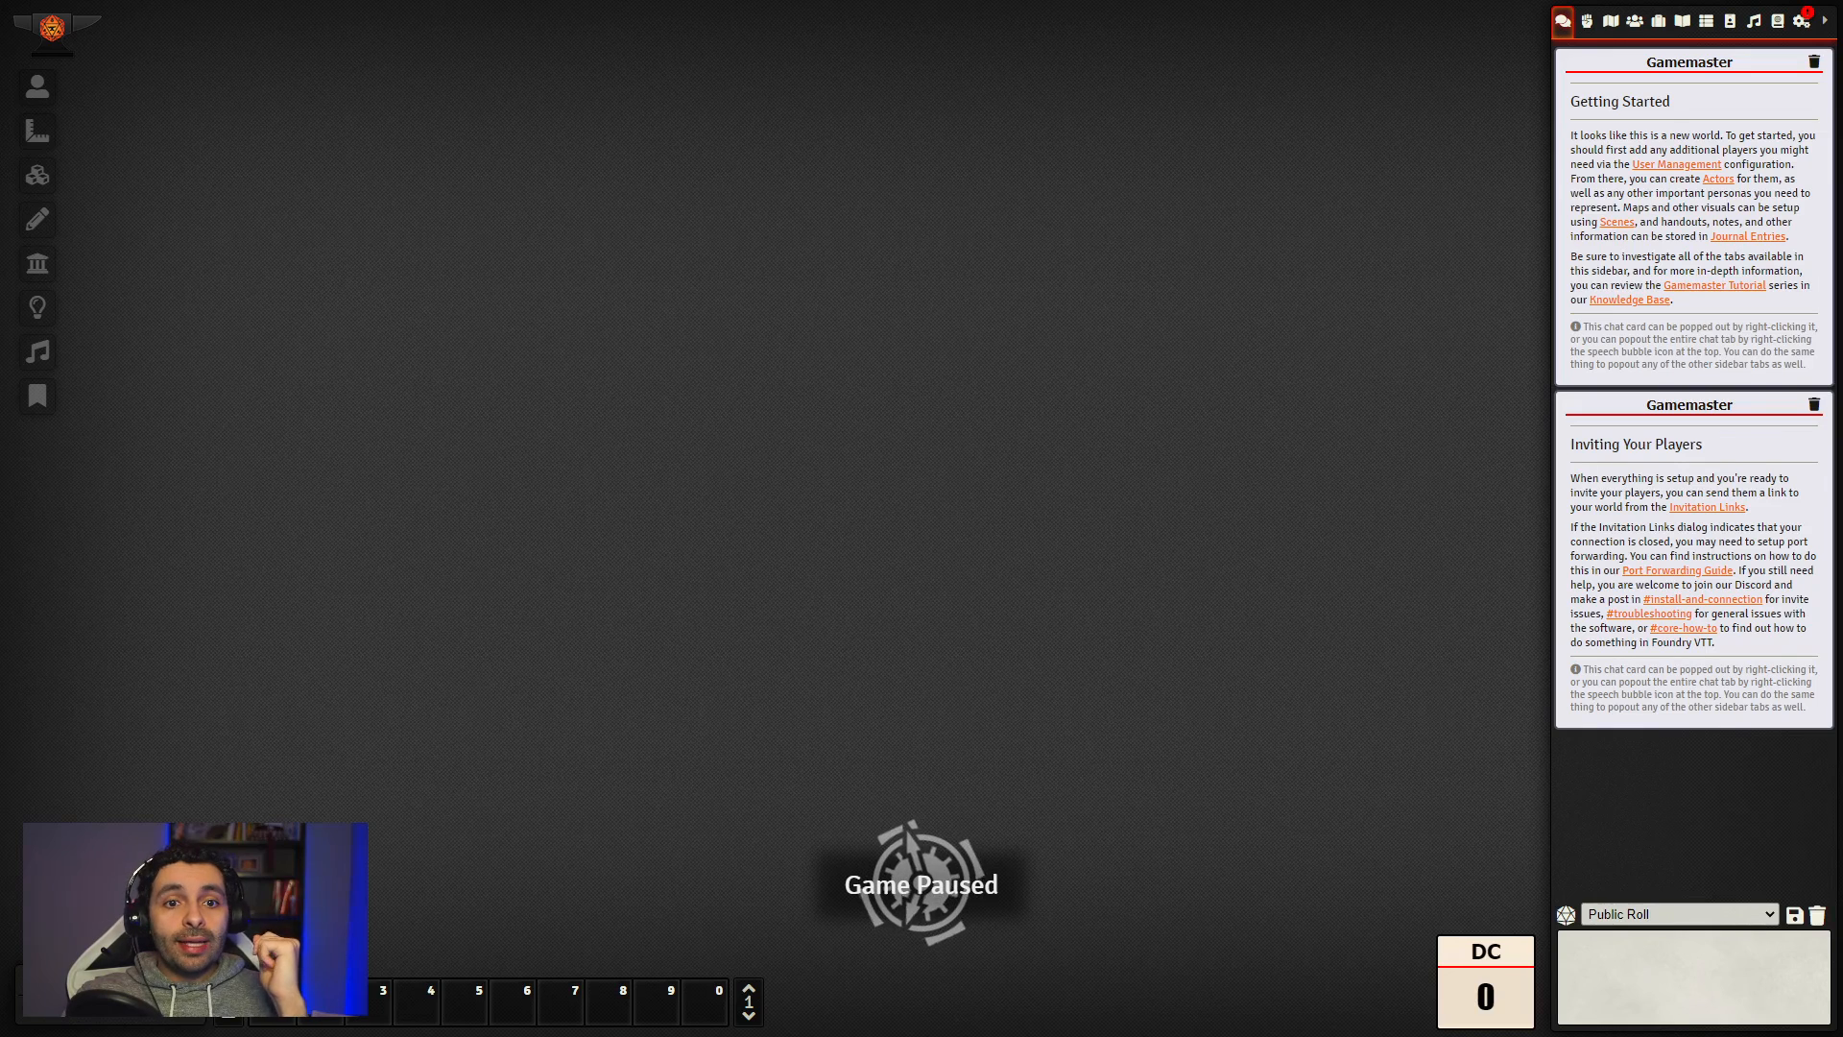
# Step: Clear all messages from the chat log and confirm the deletion
pyautogui.click(1817, 915)
pyautogui.click(1299, 1002)
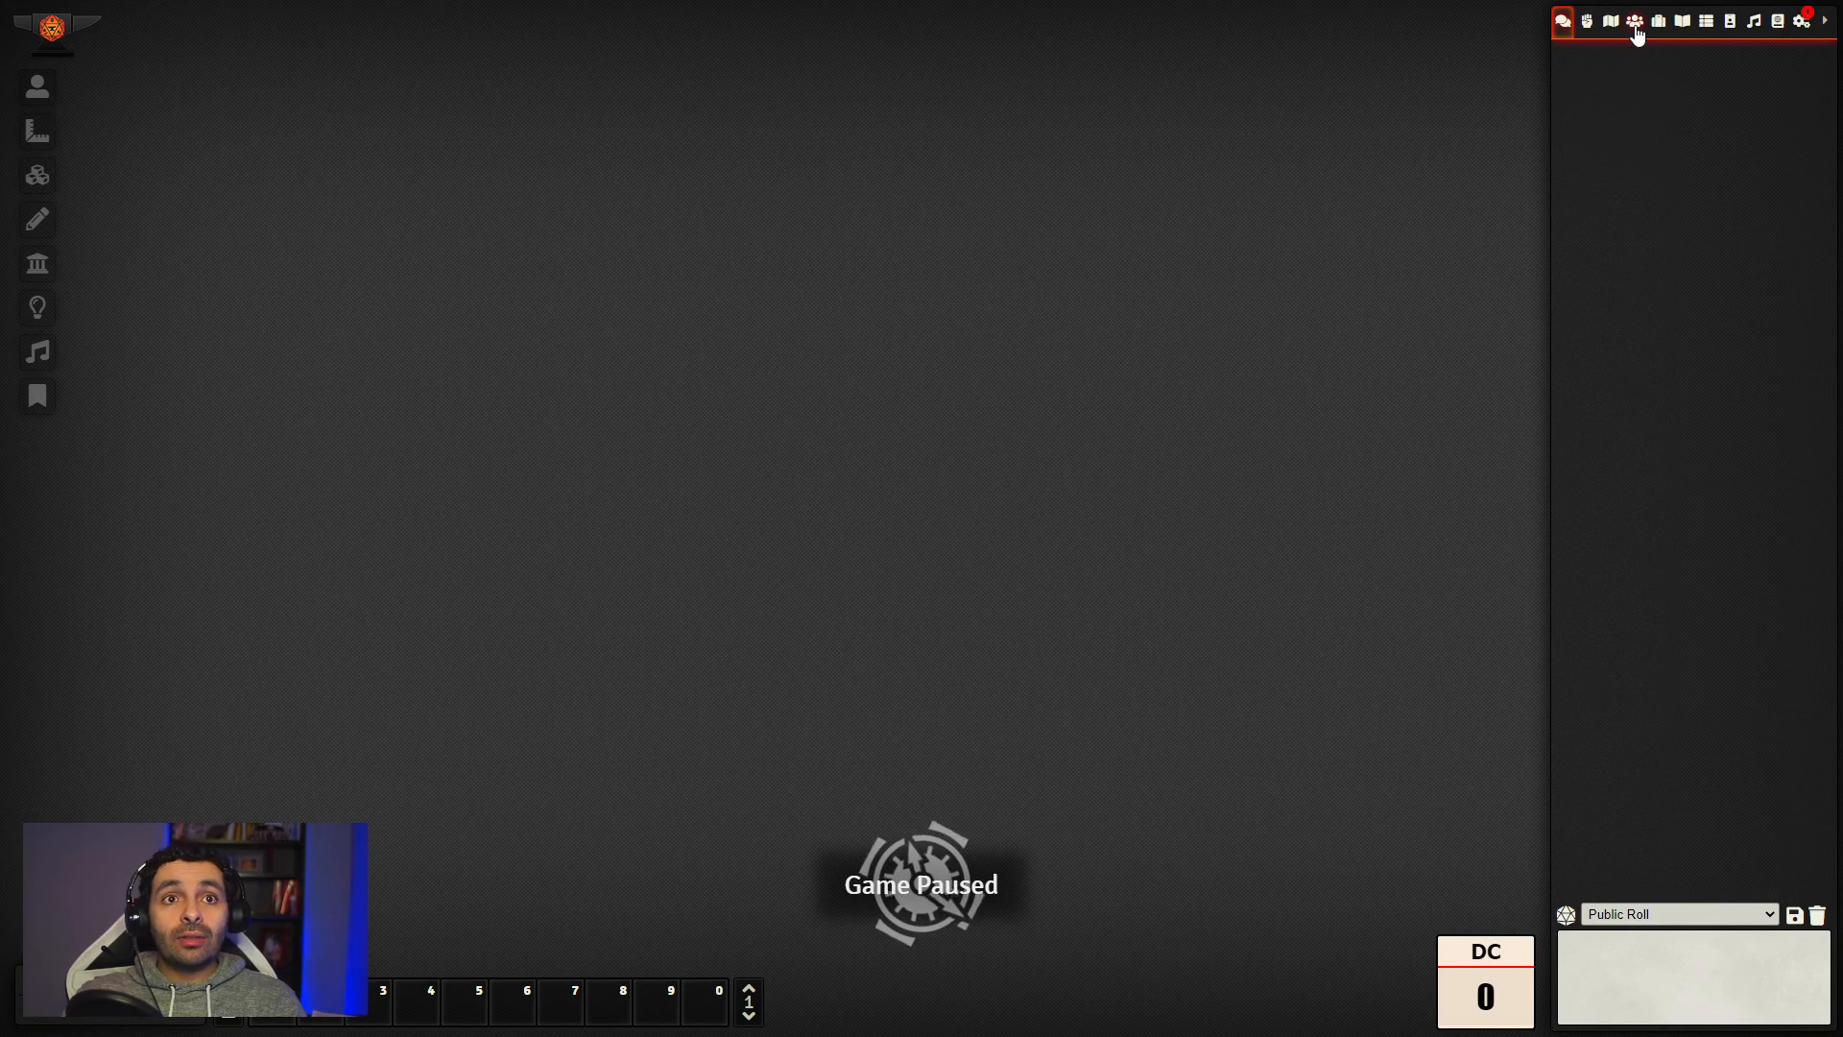
# Step: Create a new actor named "_pctemplate"
pyautogui.click(1636, 25)
pyautogui.click(1651, 58)
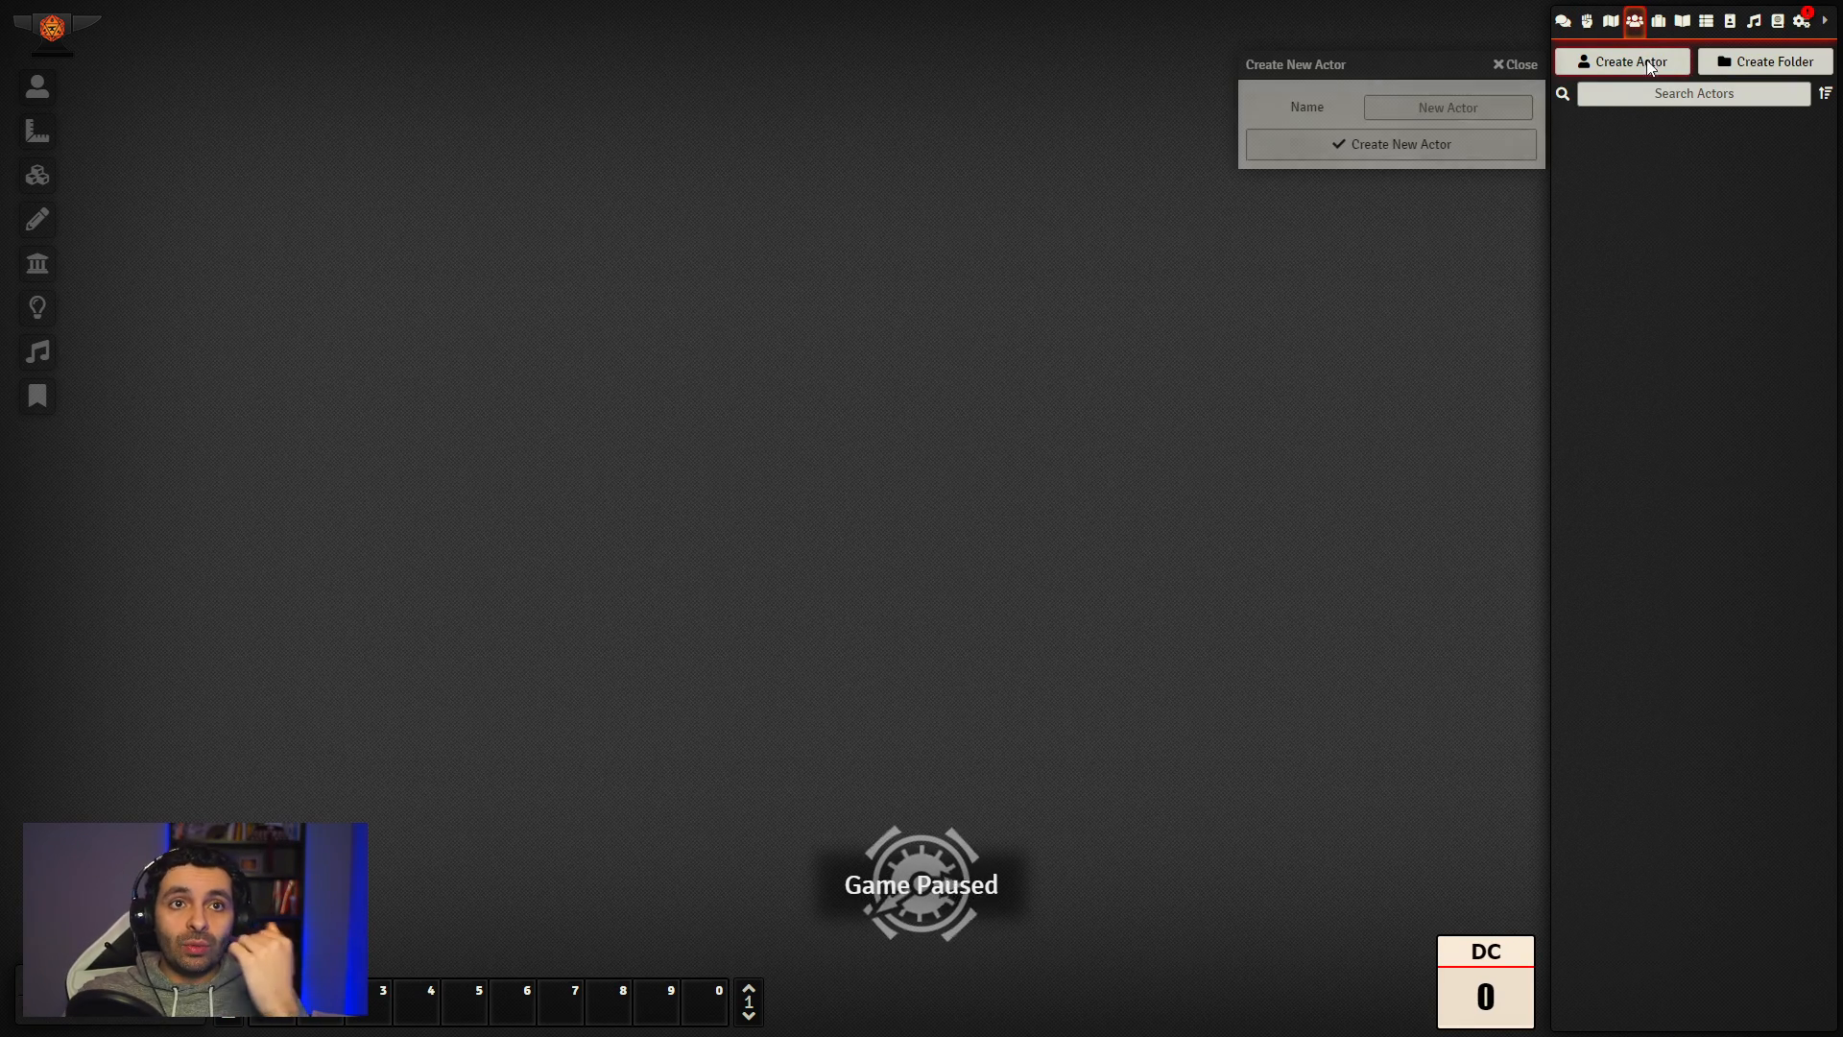
pyautogui.click(1479, 113)
pyautogui.write('_pctemplate')
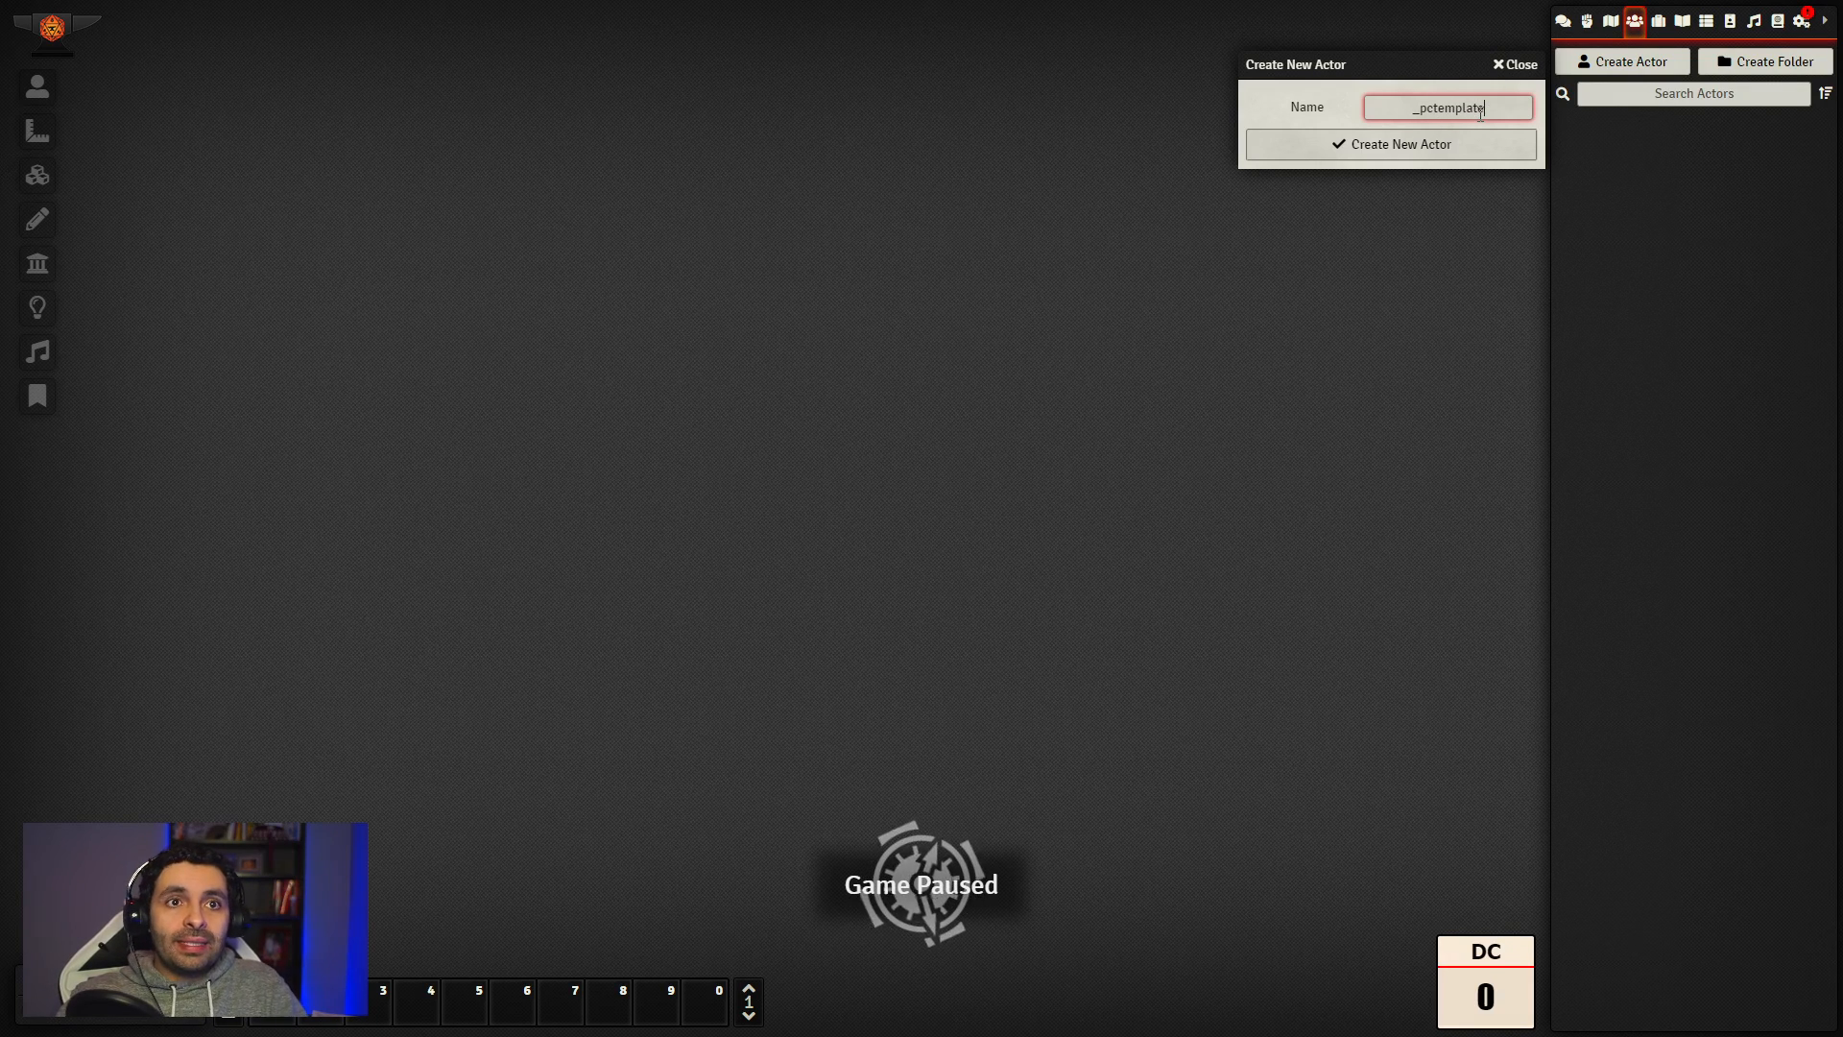
pyautogui.click(1444, 145)
# Step: Mark the _pctemplate actor as a template and reposition its sheet window on the canvas
pyautogui.moveTo(945, 250); pyautogui.dragTo(893, 163)
pyautogui.moveTo(884, 360)
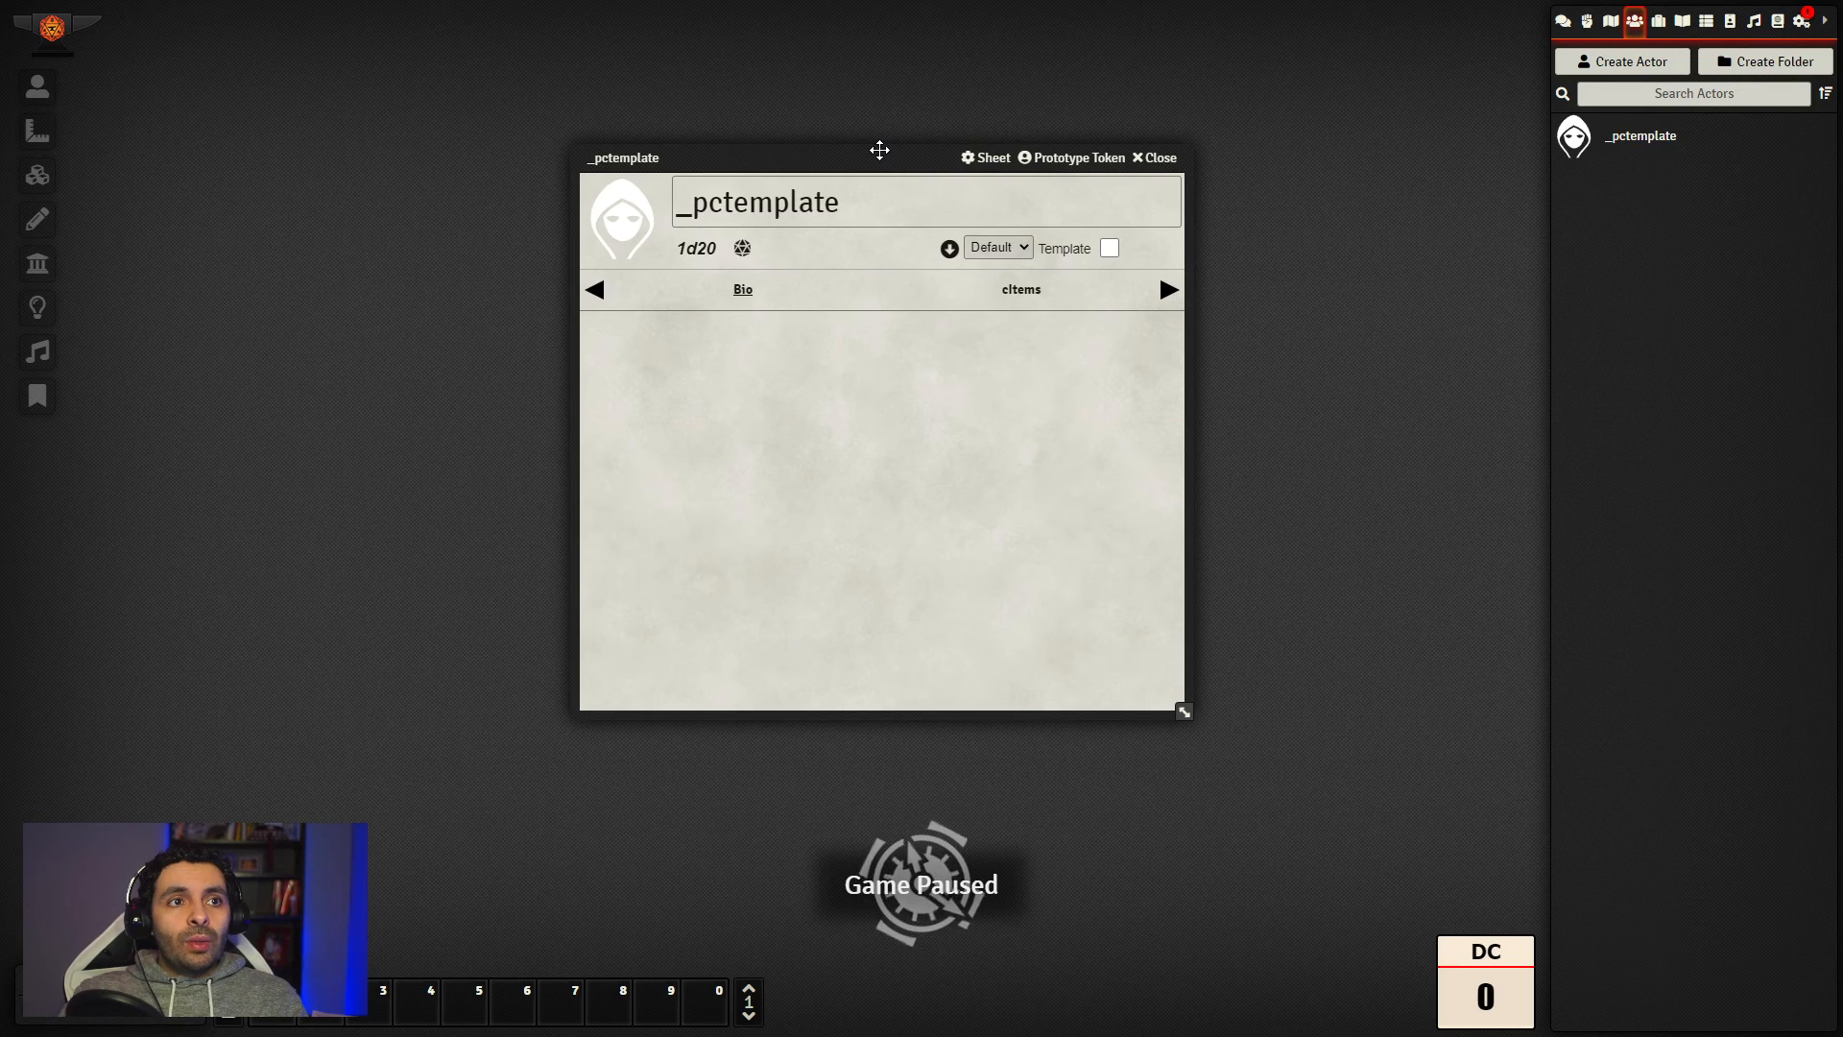
pyautogui.moveTo(879, 149); pyautogui.dragTo(844, 173)
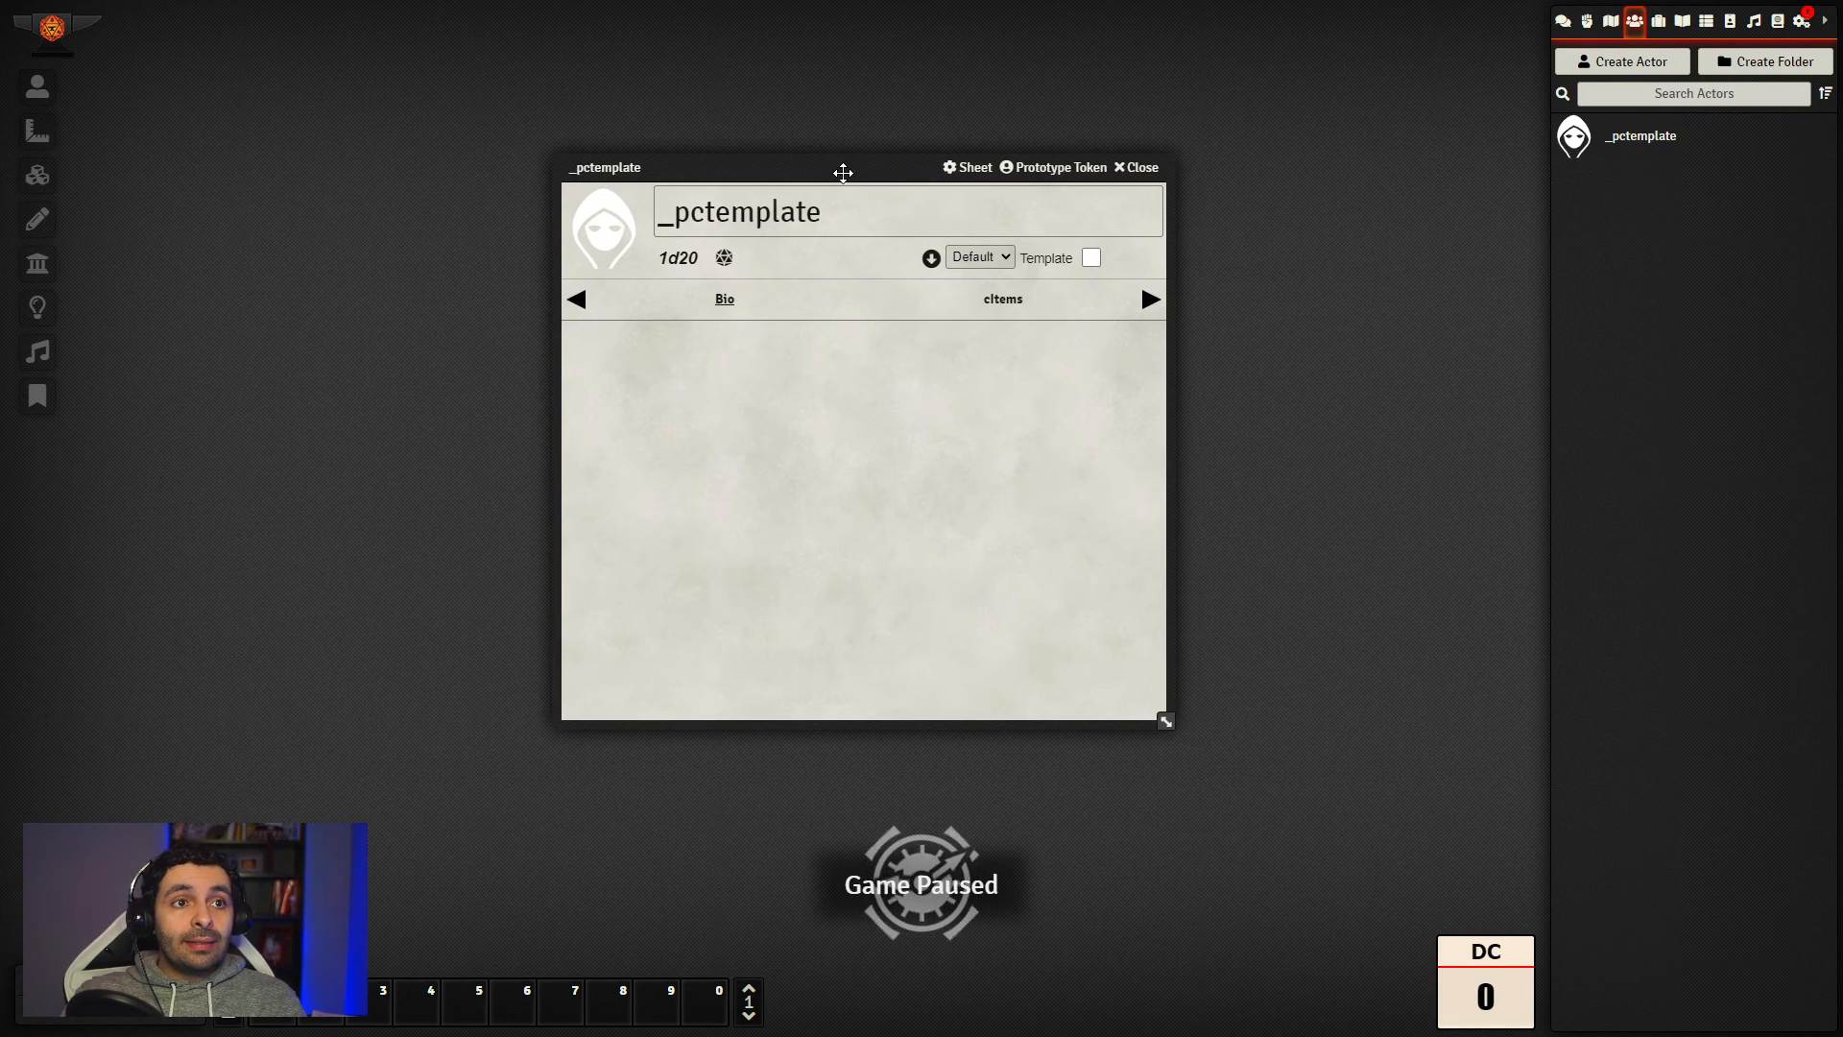
pyautogui.click(1093, 258)
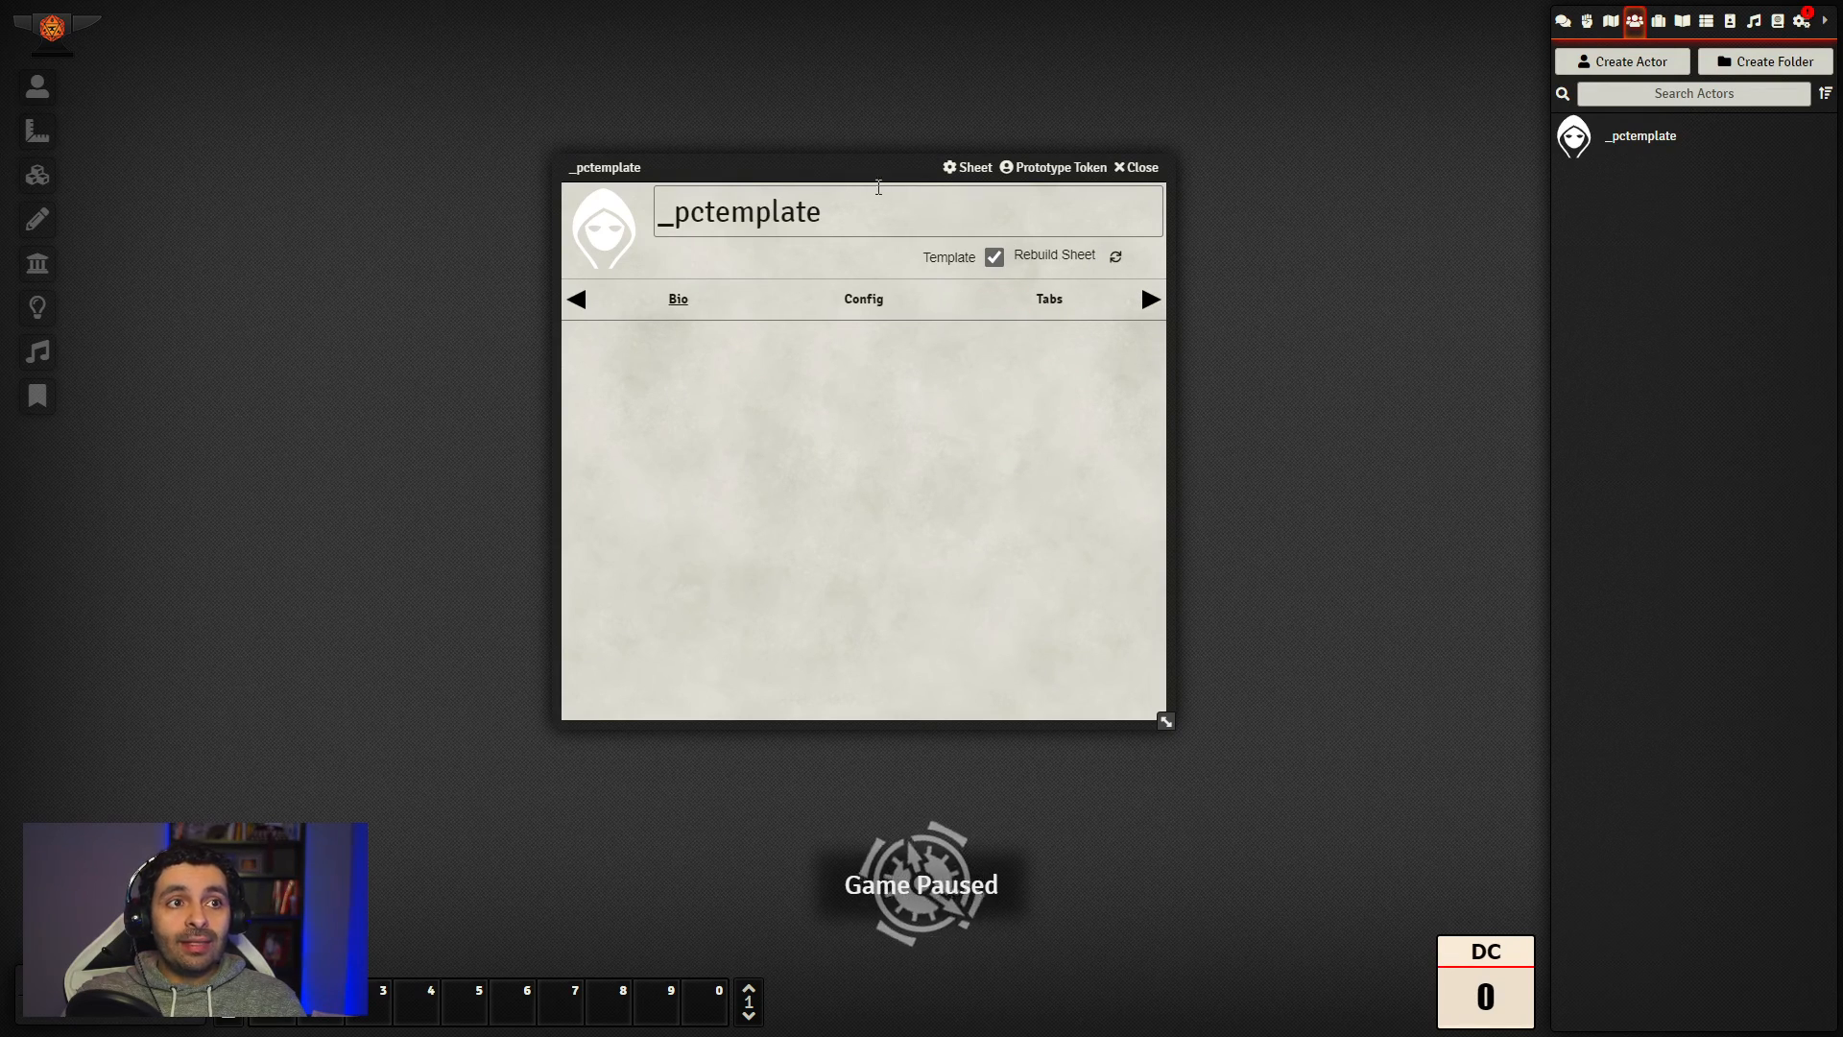
pyautogui.moveTo(852, 169); pyautogui.dragTo(921, 185)
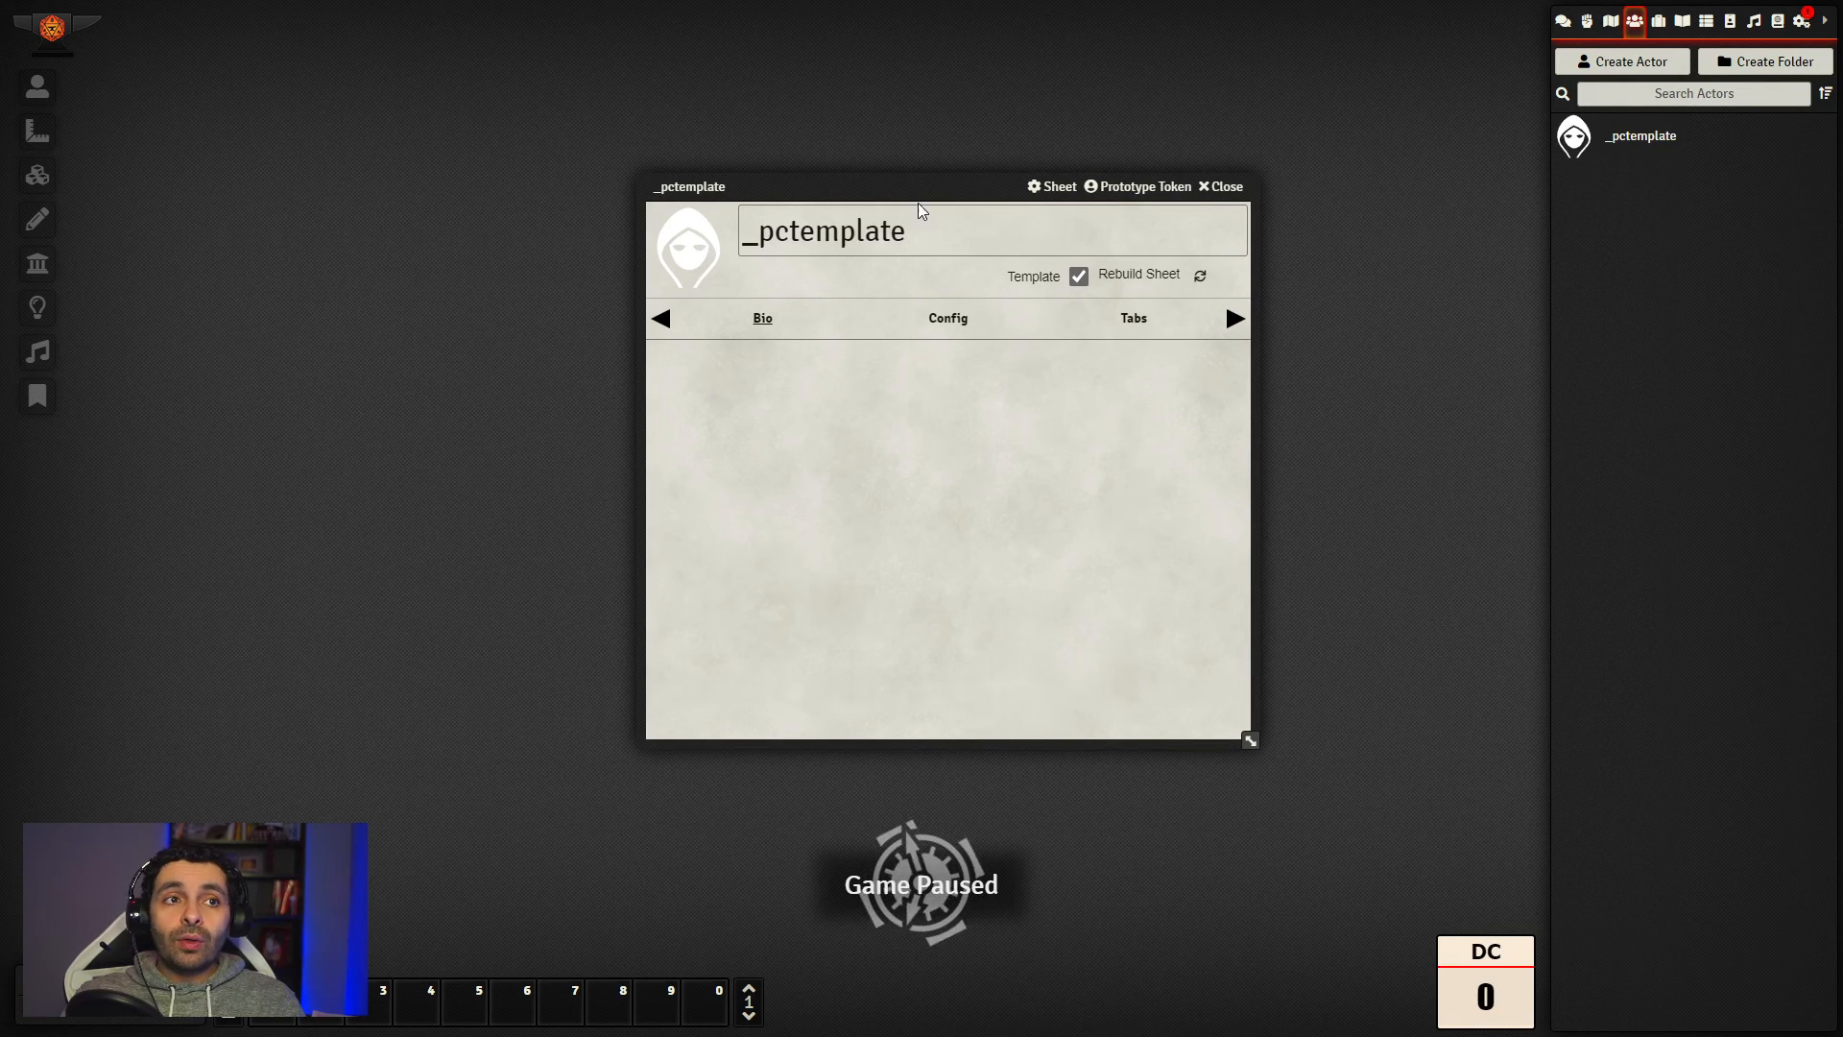
pyautogui.moveTo(923, 228); pyautogui.dragTo(688, 237)
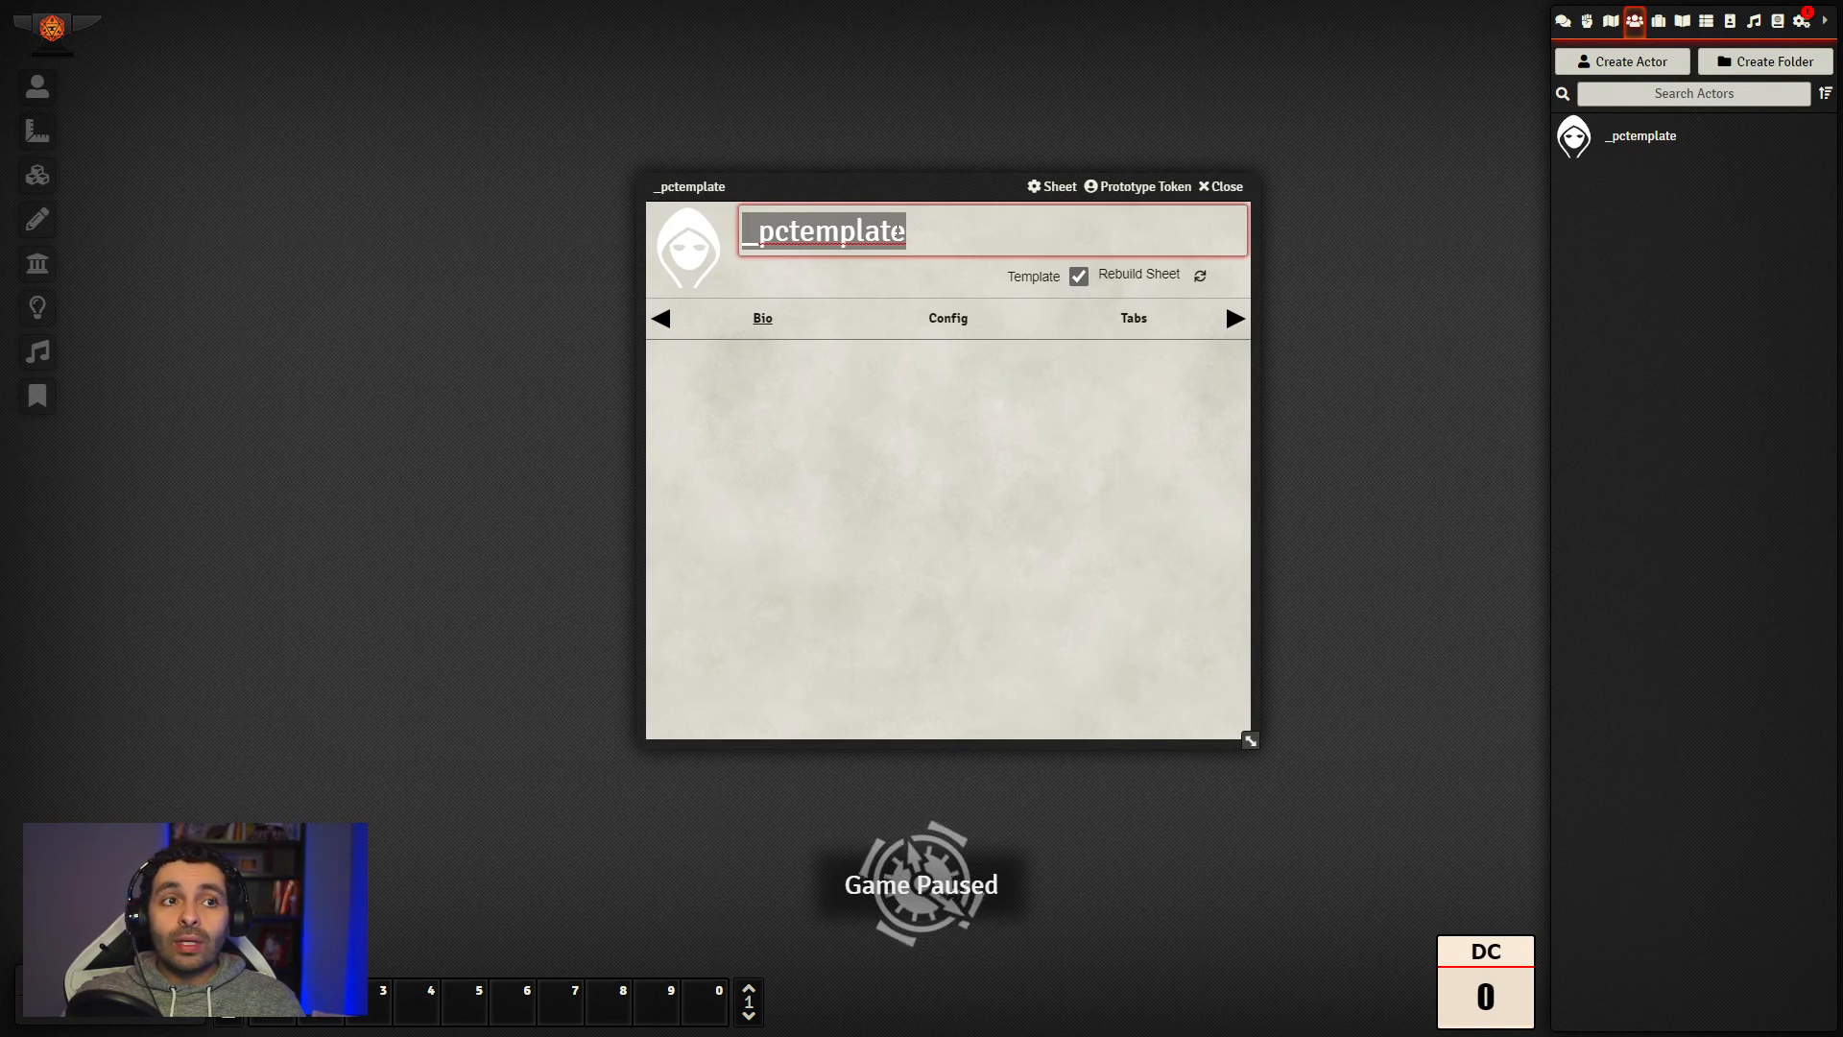
pyautogui.moveTo(898, 231); pyautogui.dragTo(754, 230)
pyautogui.click(933, 230)
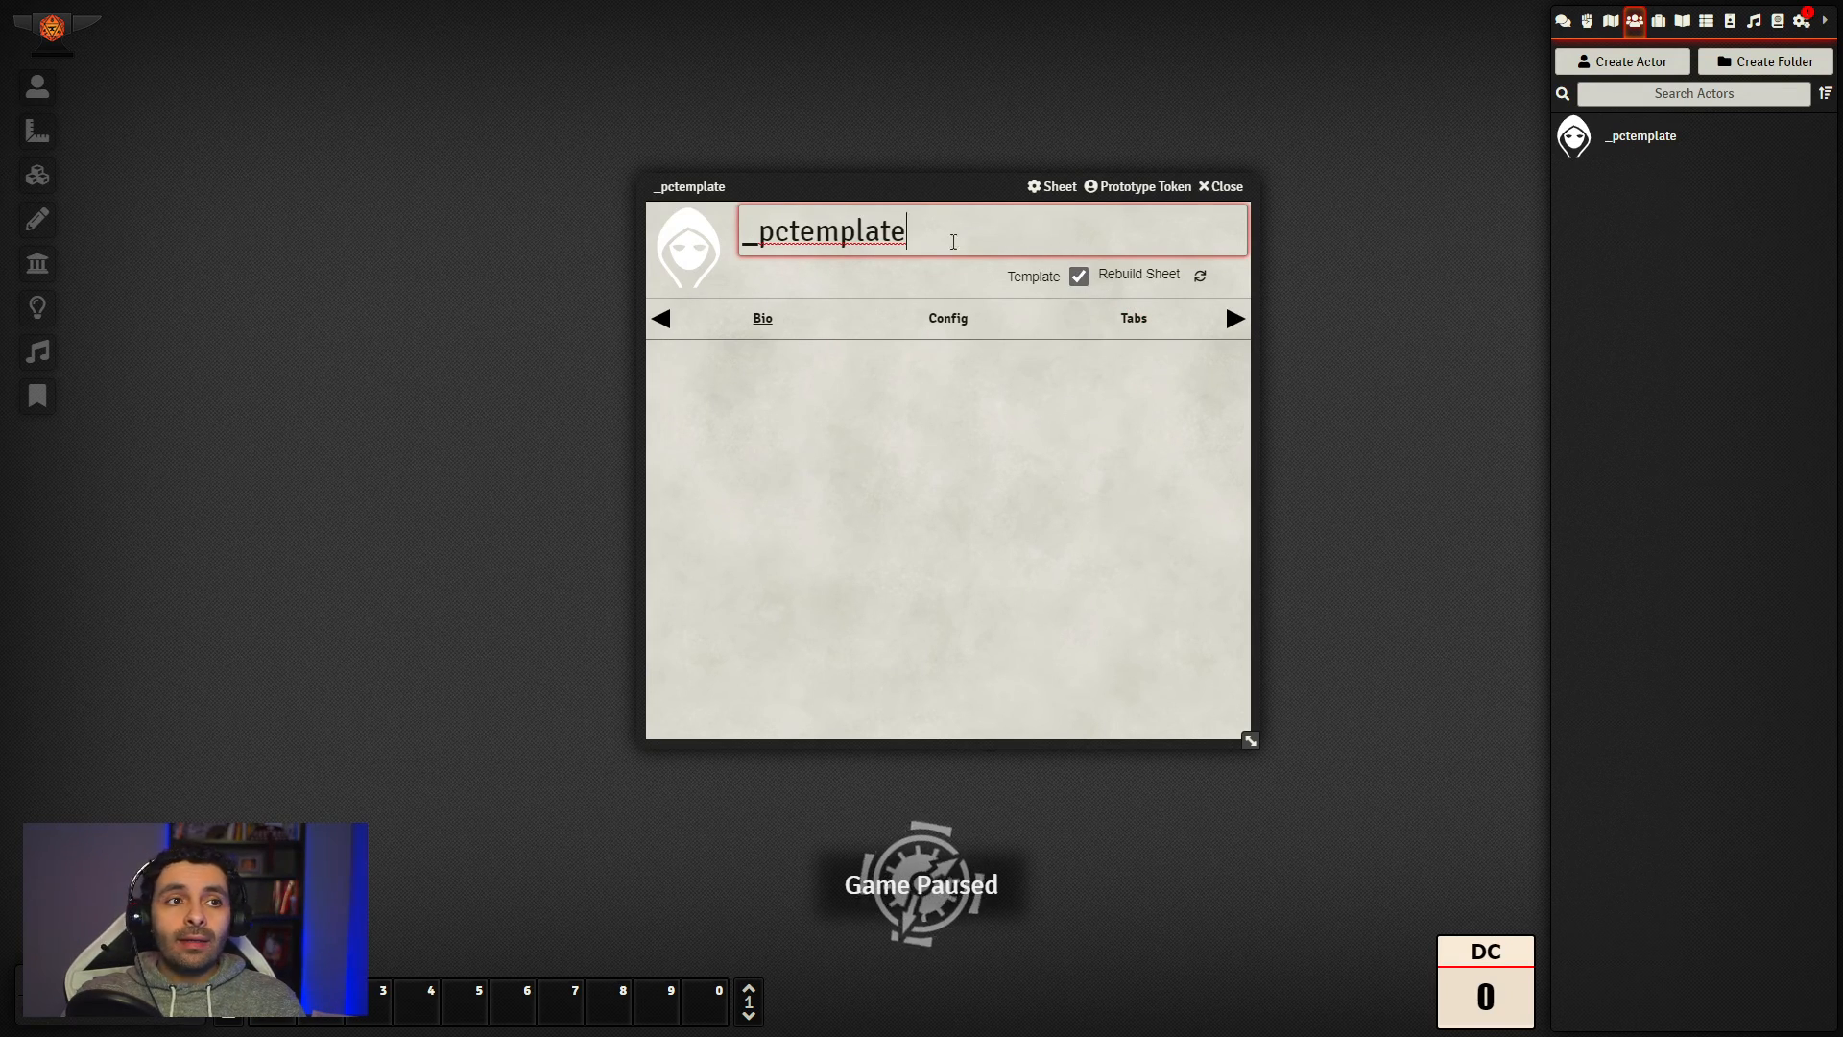
pyautogui.moveTo(946, 188); pyautogui.dragTo(959, 175)
pyautogui.doubleClick(807, 219)
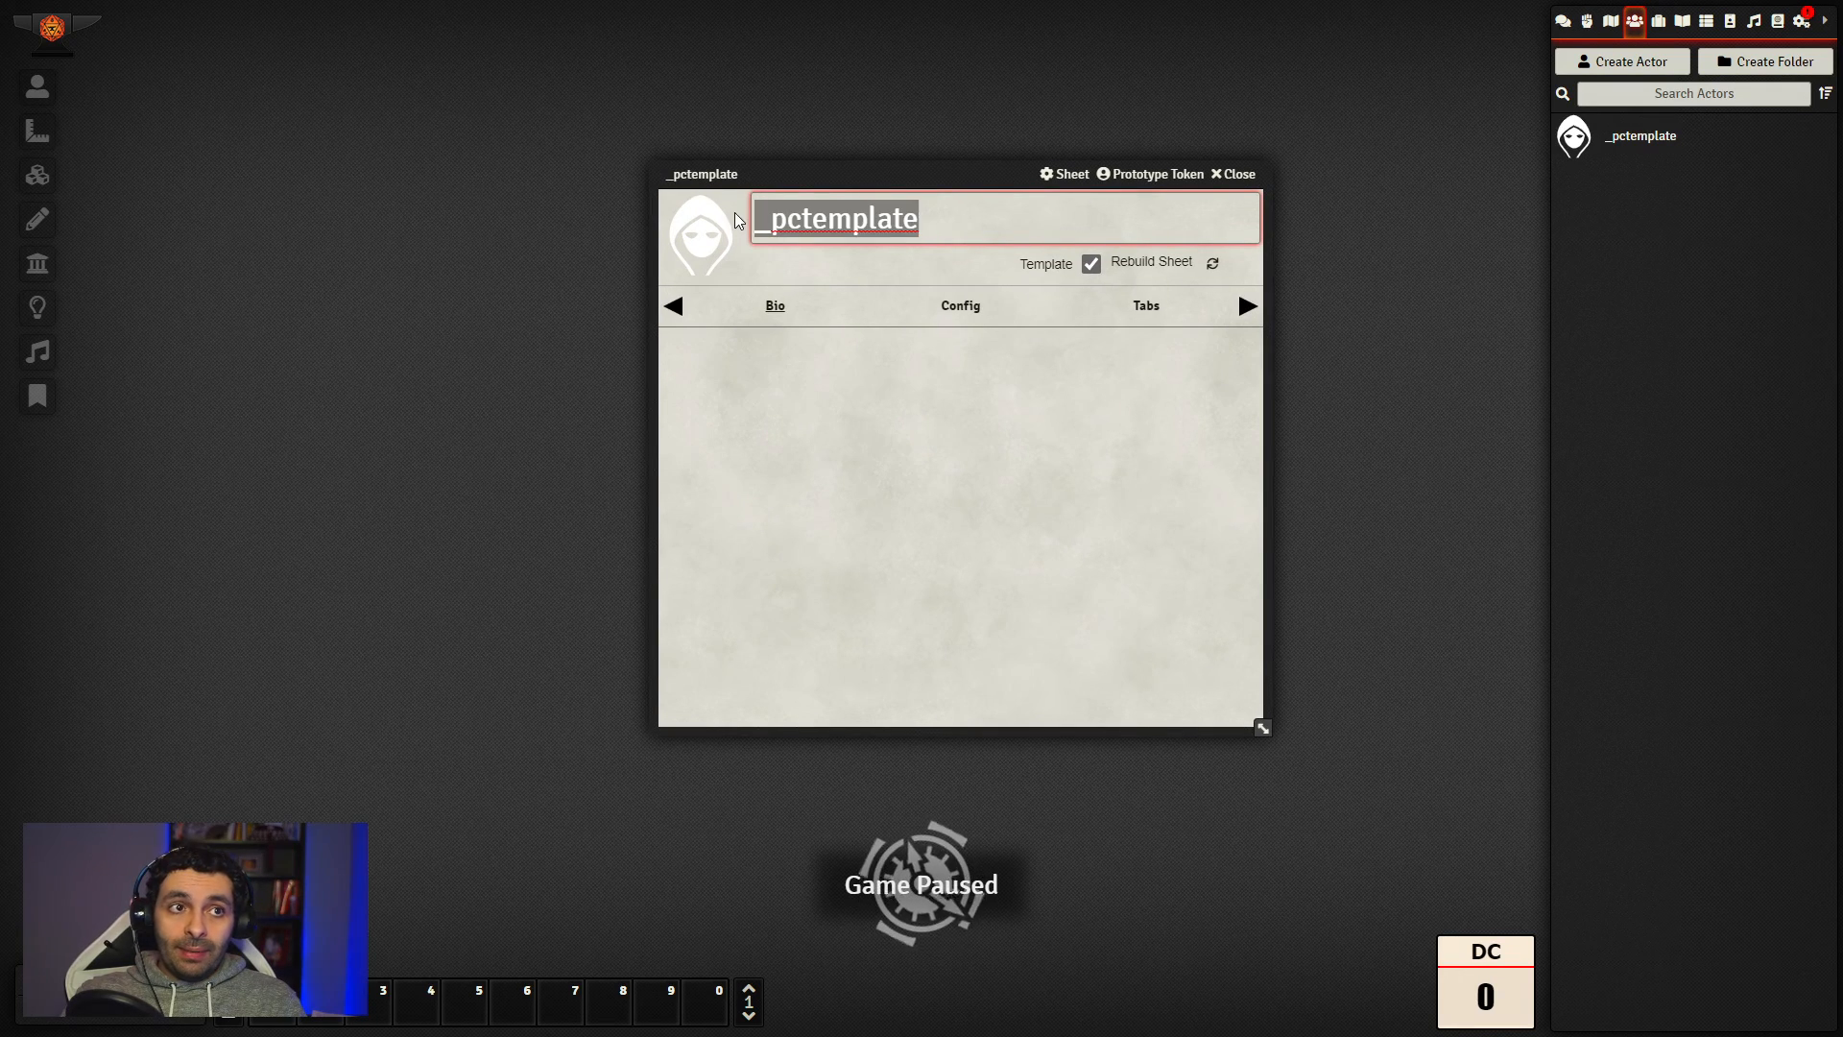
pyautogui.click(929, 223)
pyautogui.click(1131, 477)
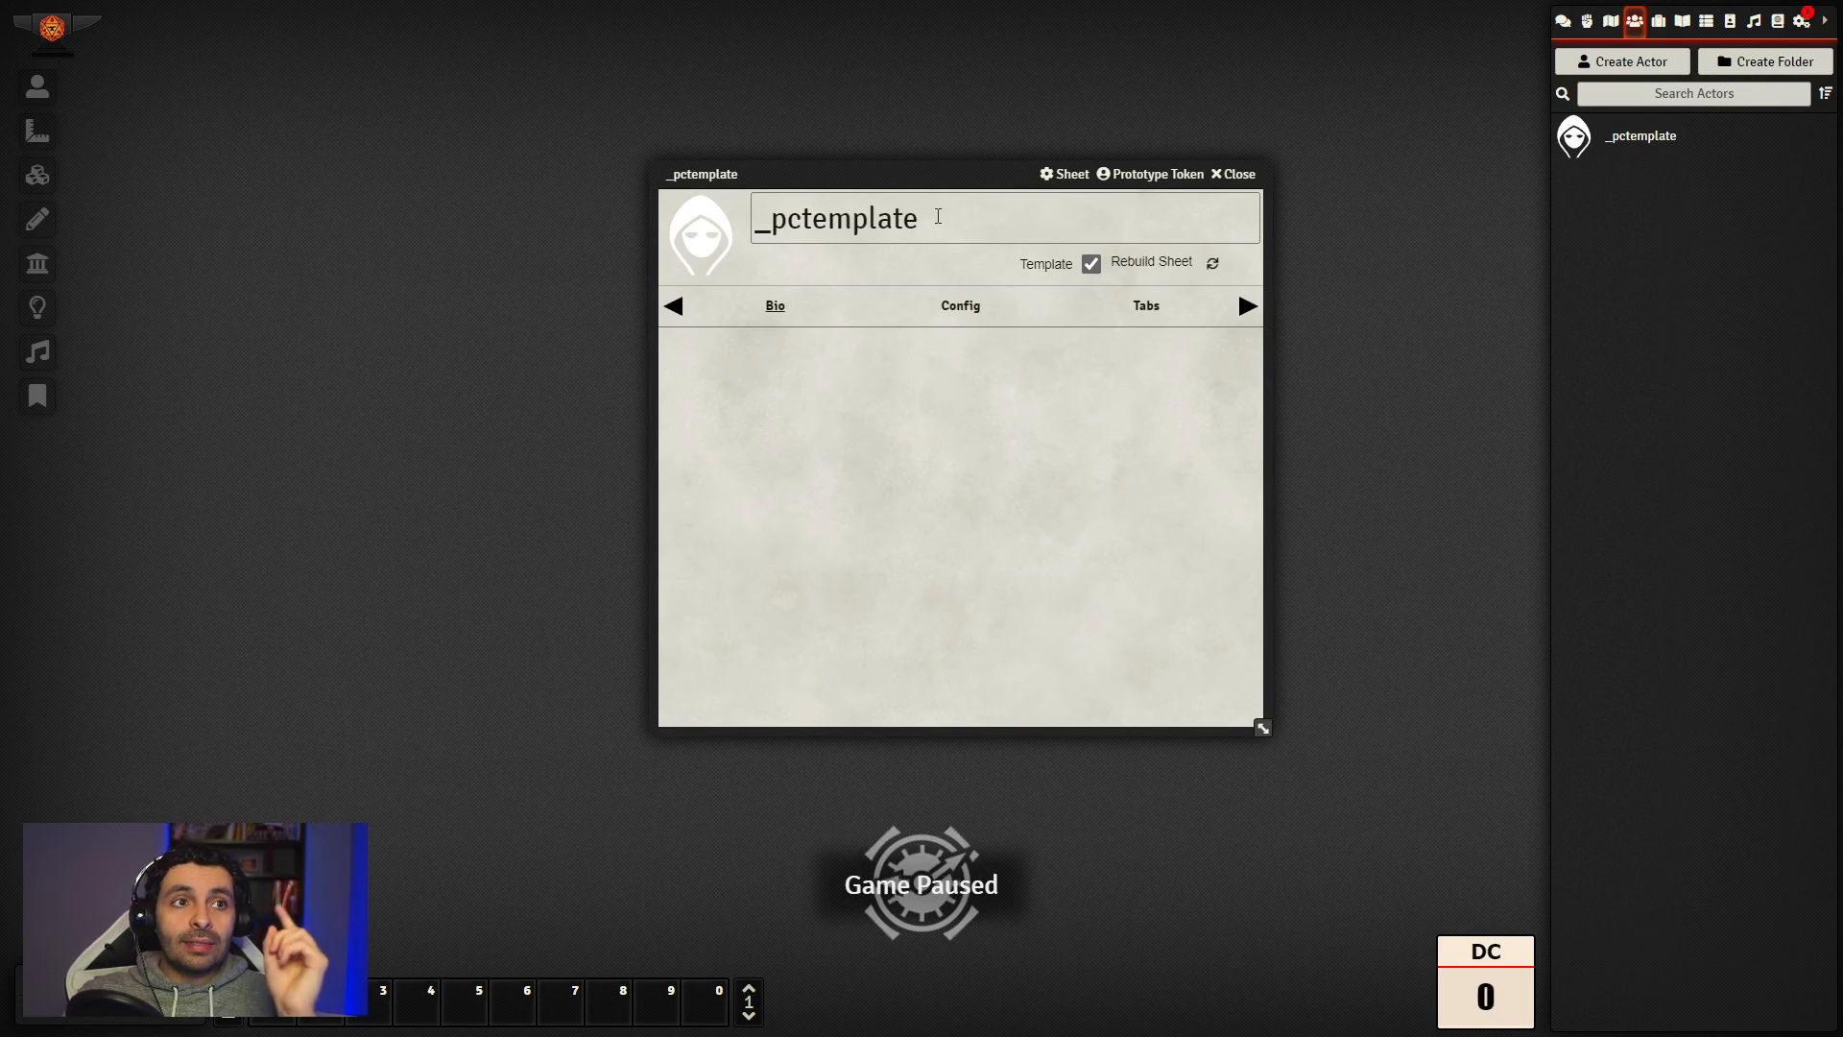
pyautogui.click(938, 216)
pyautogui.click(940, 222)
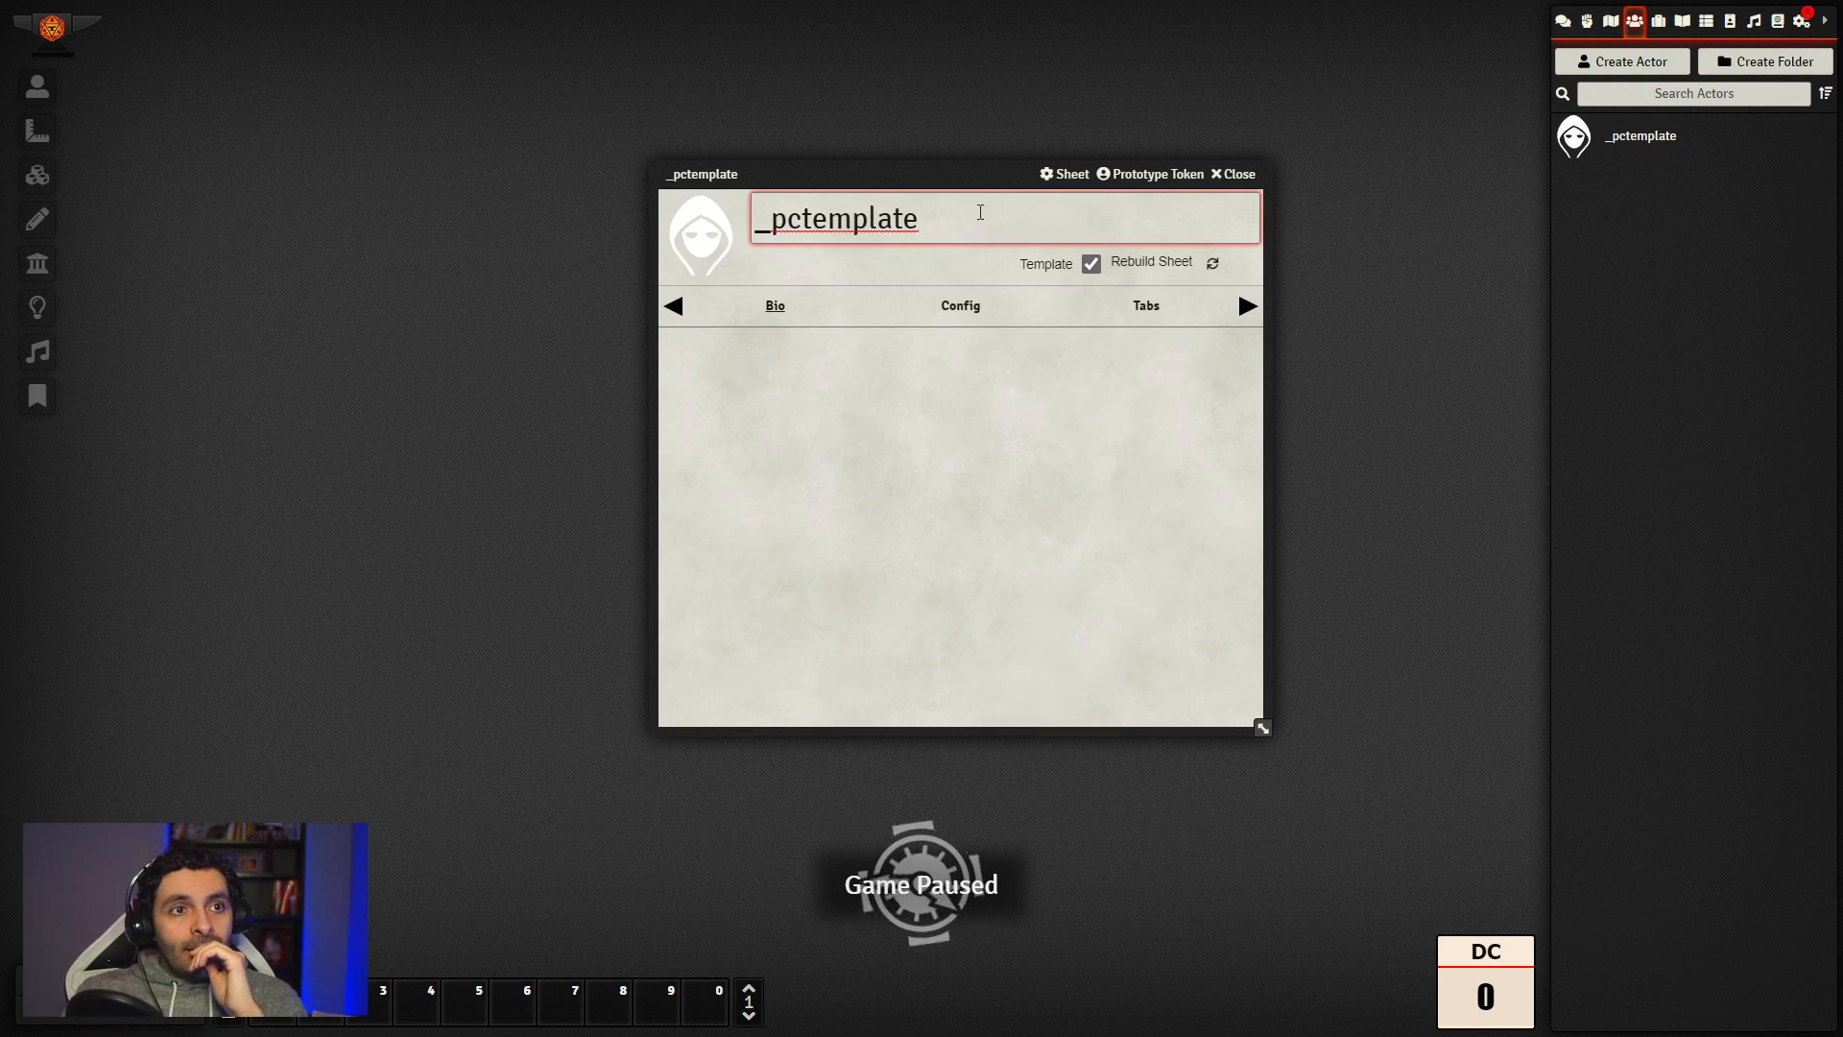
pyautogui.moveTo(1001, 211); pyautogui.dragTo(786, 209)
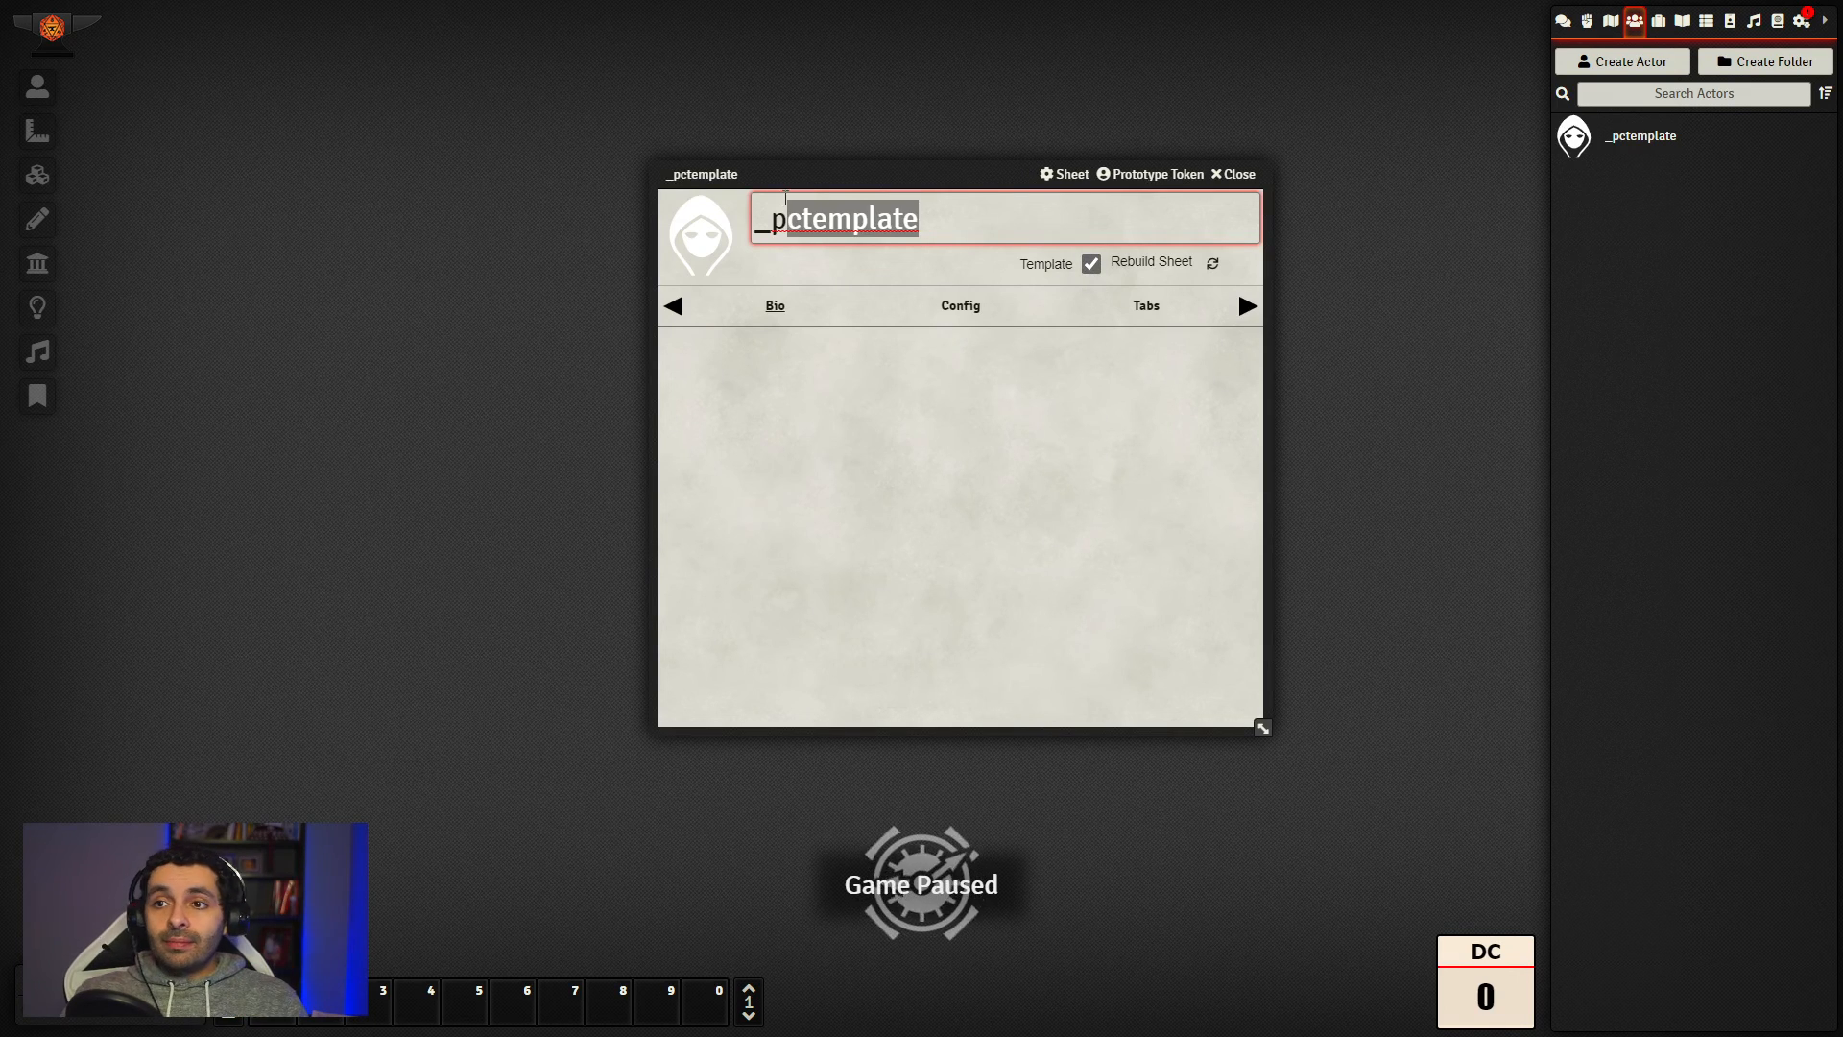
pyautogui.click(939, 452)
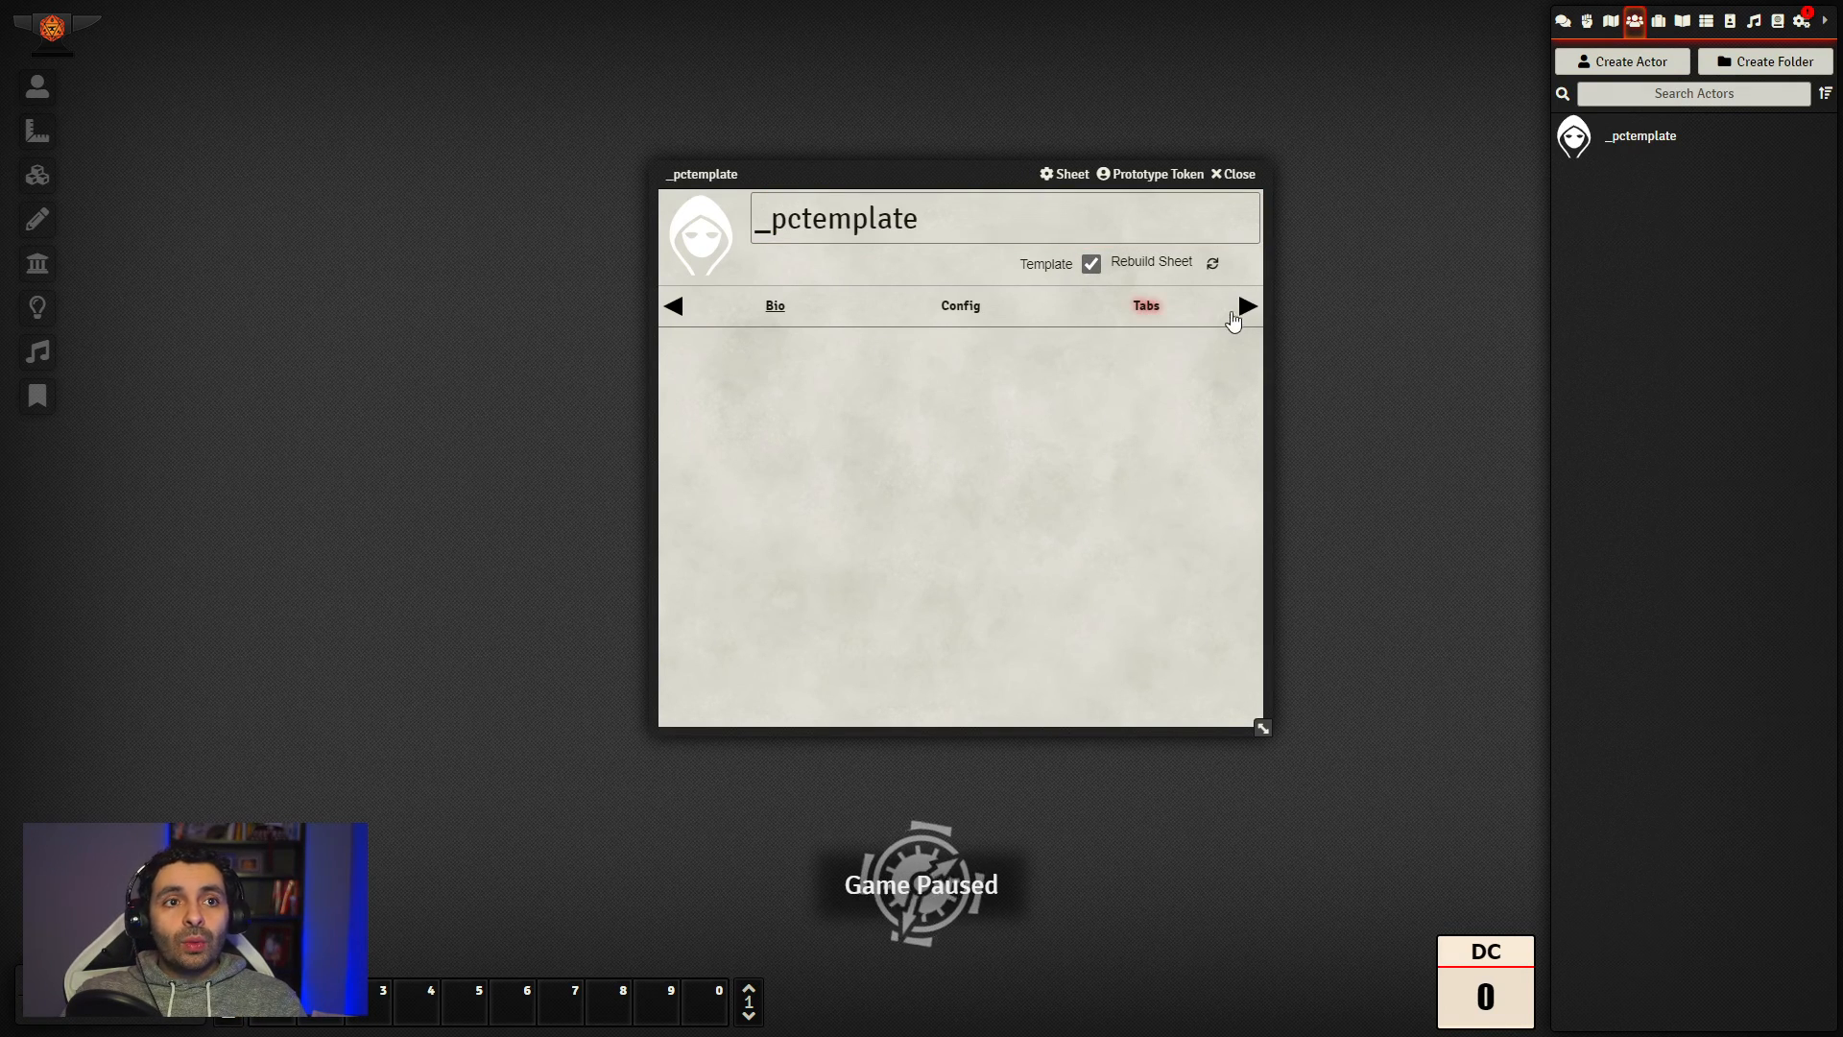
pyautogui.click(927, 309)
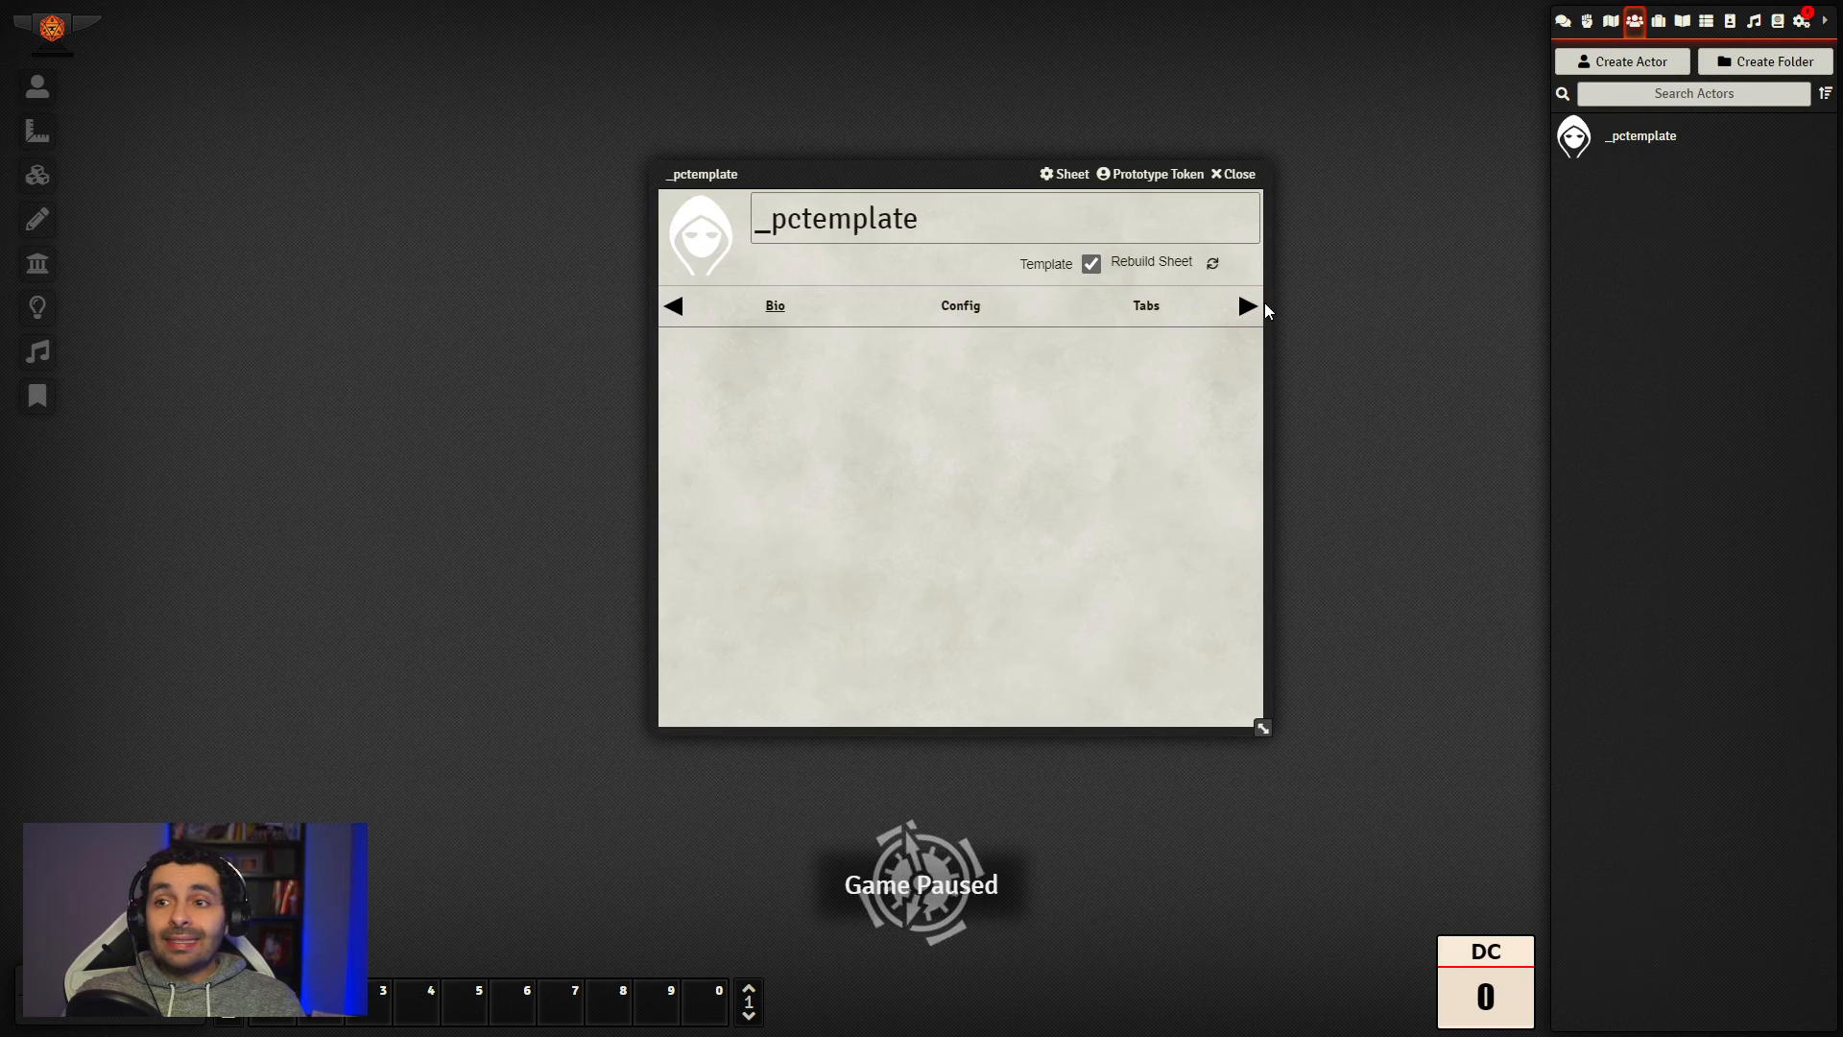
# Step: Look through the Bio, Config, Tabs and cItems sections of the _pctemplate sheet, ending on the Config options
pyautogui.click(960, 309)
pyautogui.click(1146, 306)
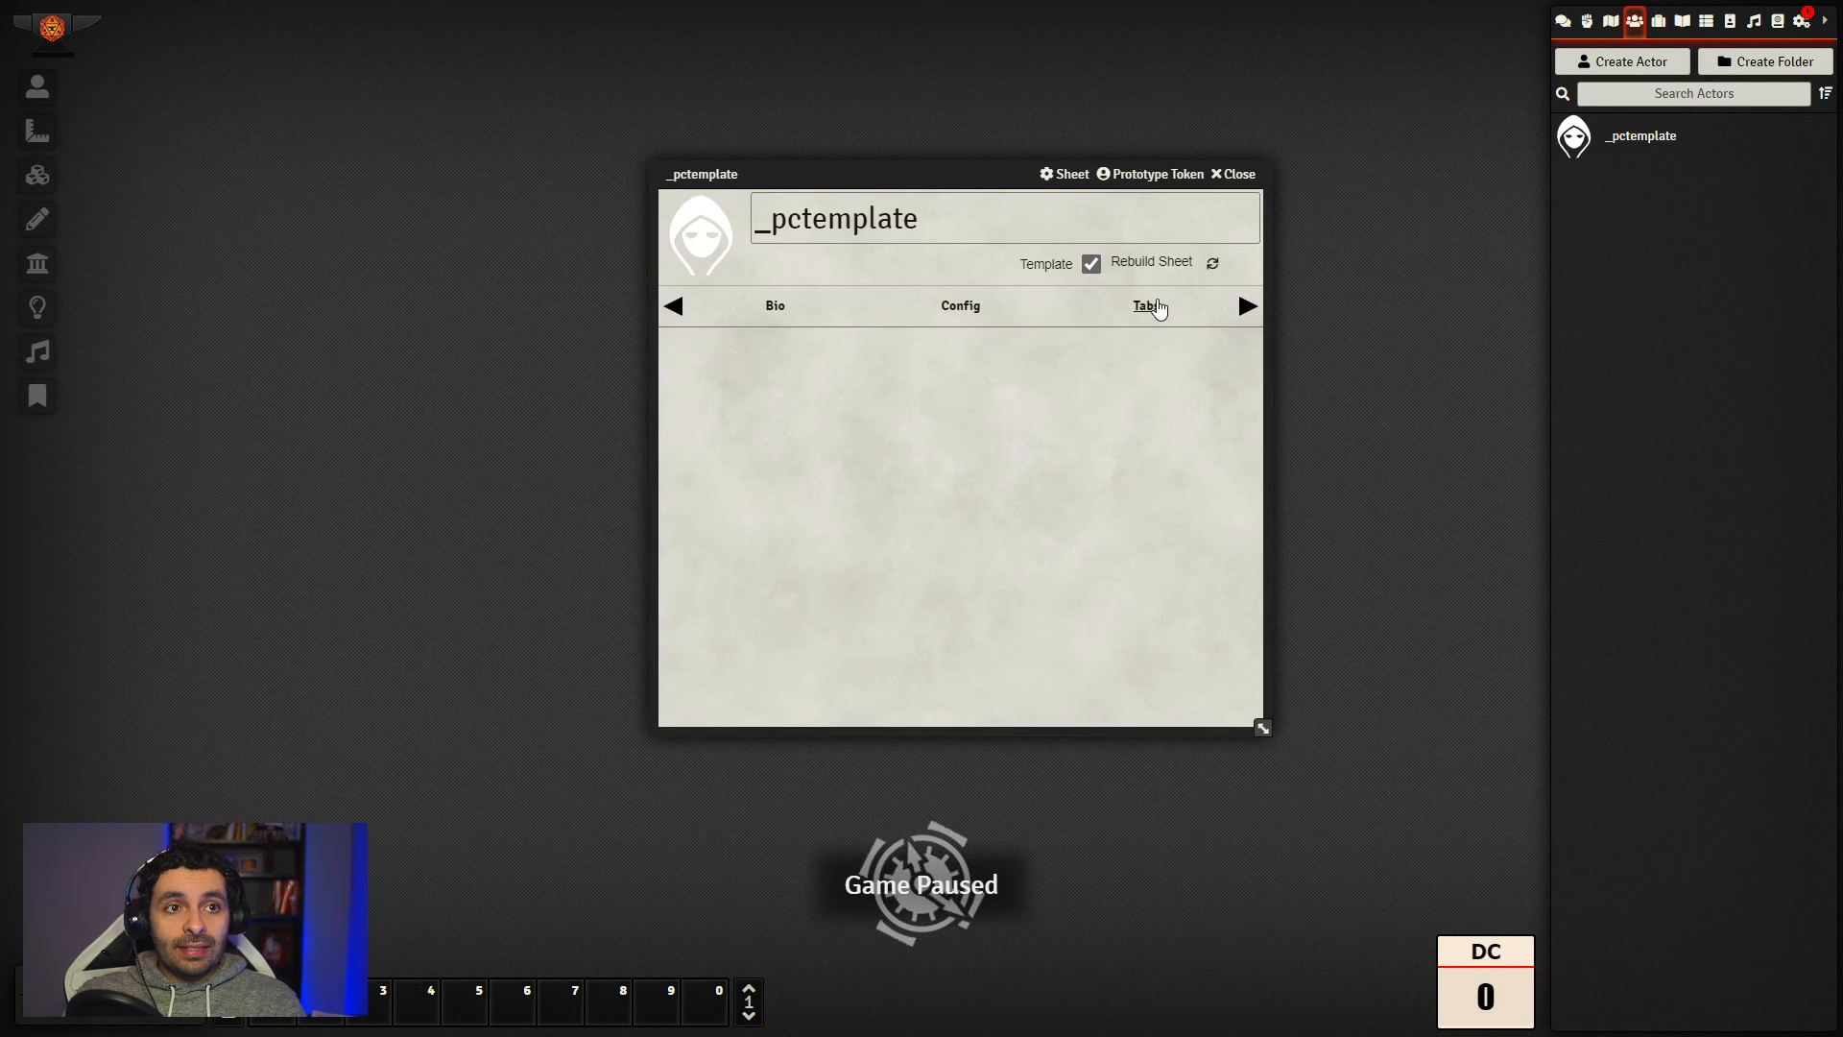
pyautogui.click(1247, 305)
pyautogui.click(1160, 310)
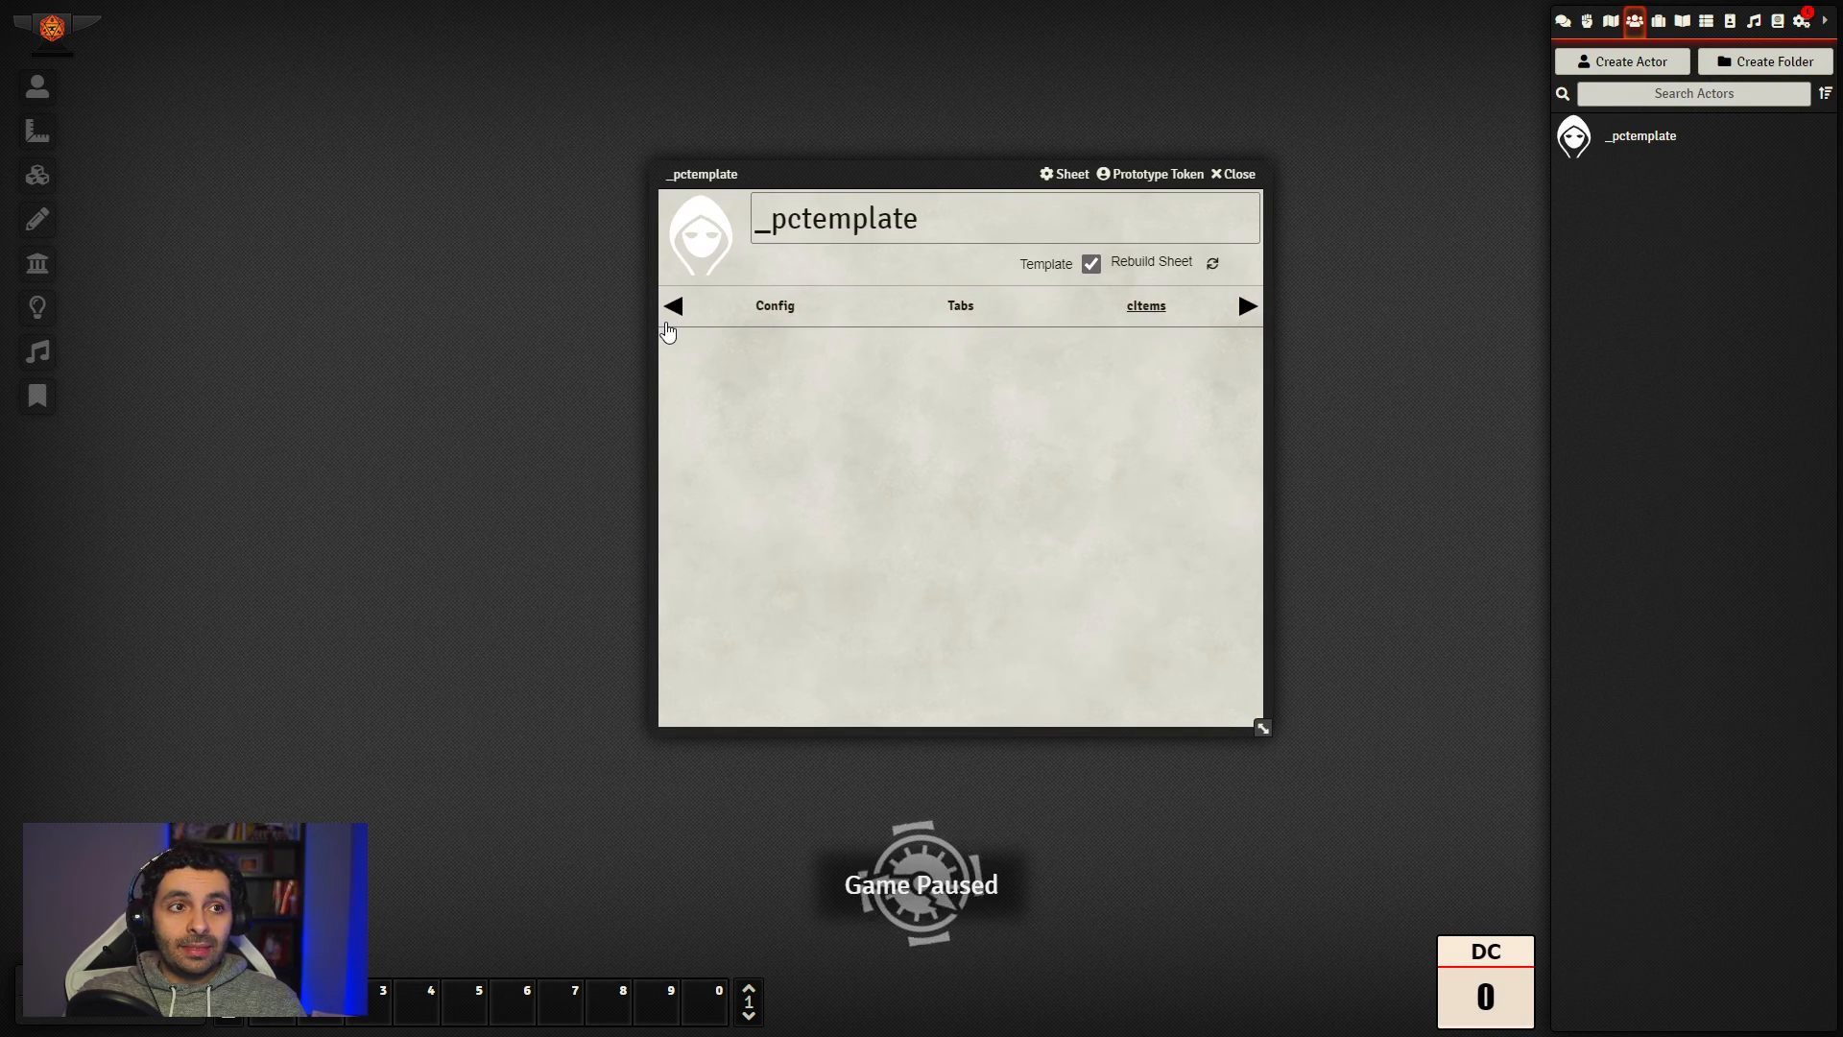
pyautogui.click(673, 306)
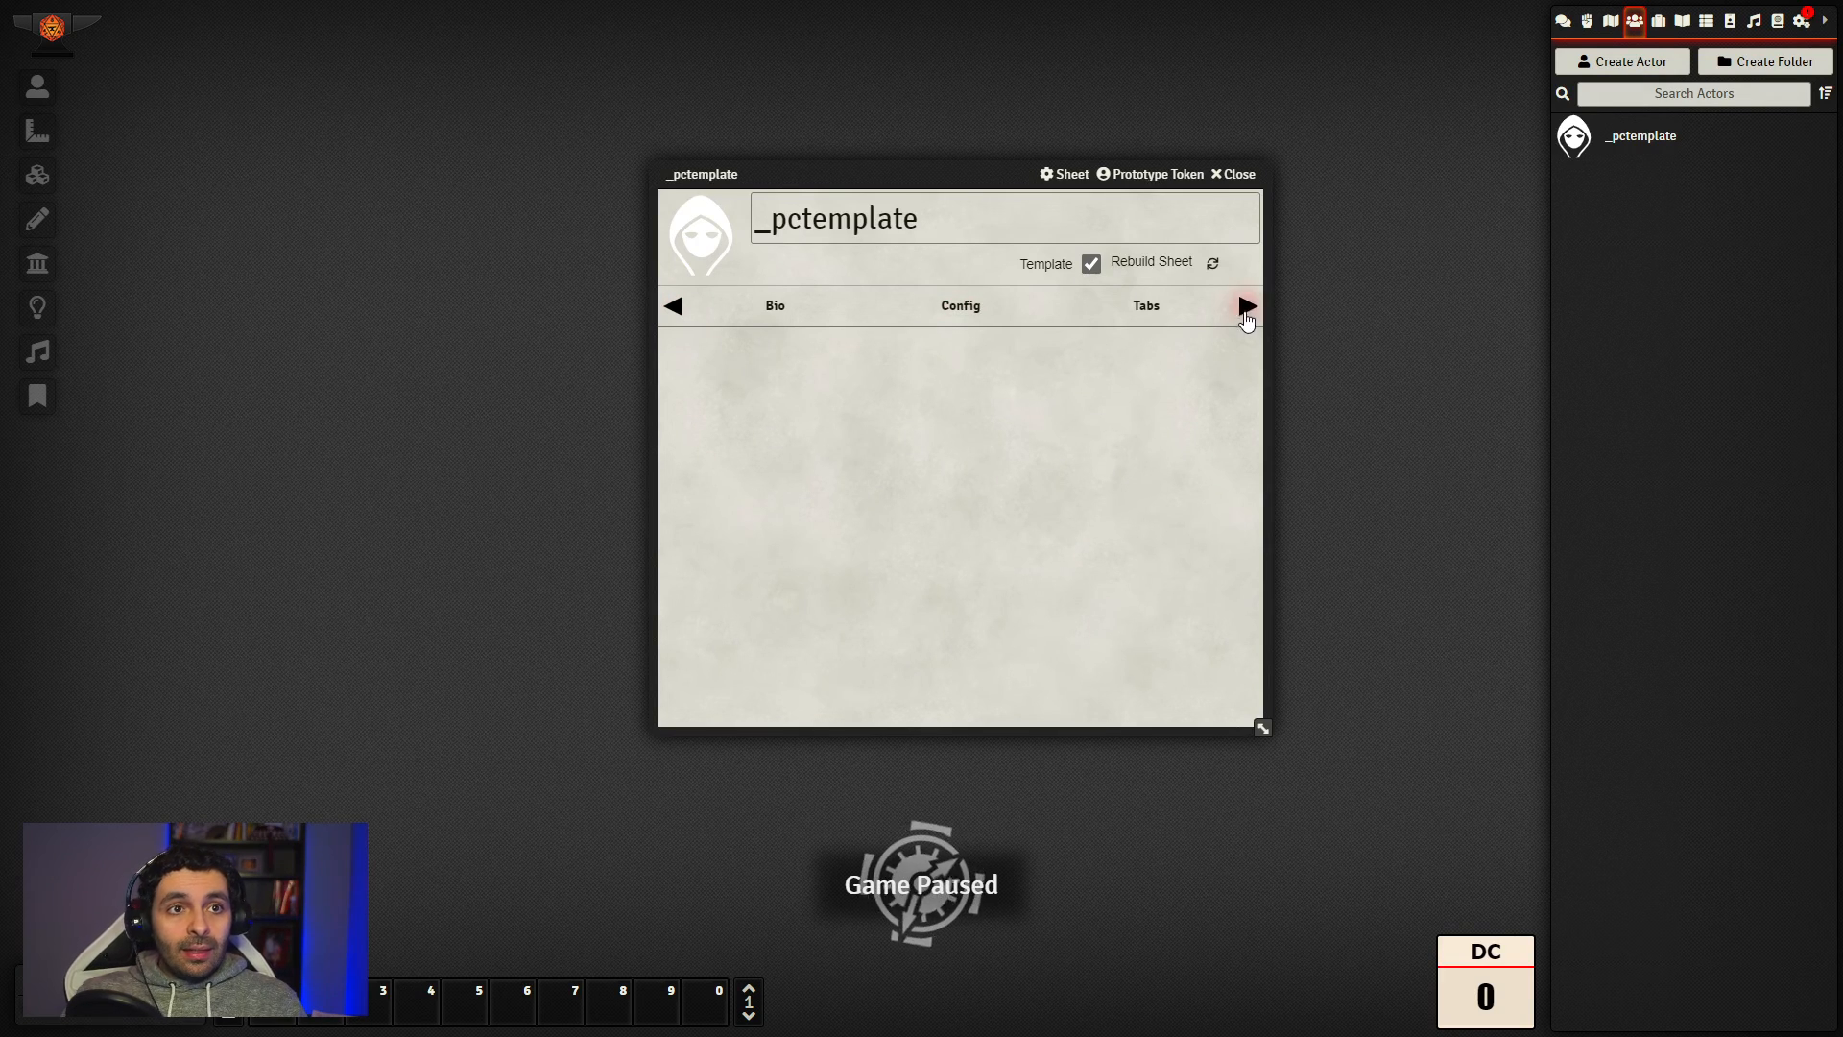
pyautogui.click(1247, 306)
pyautogui.click(796, 313)
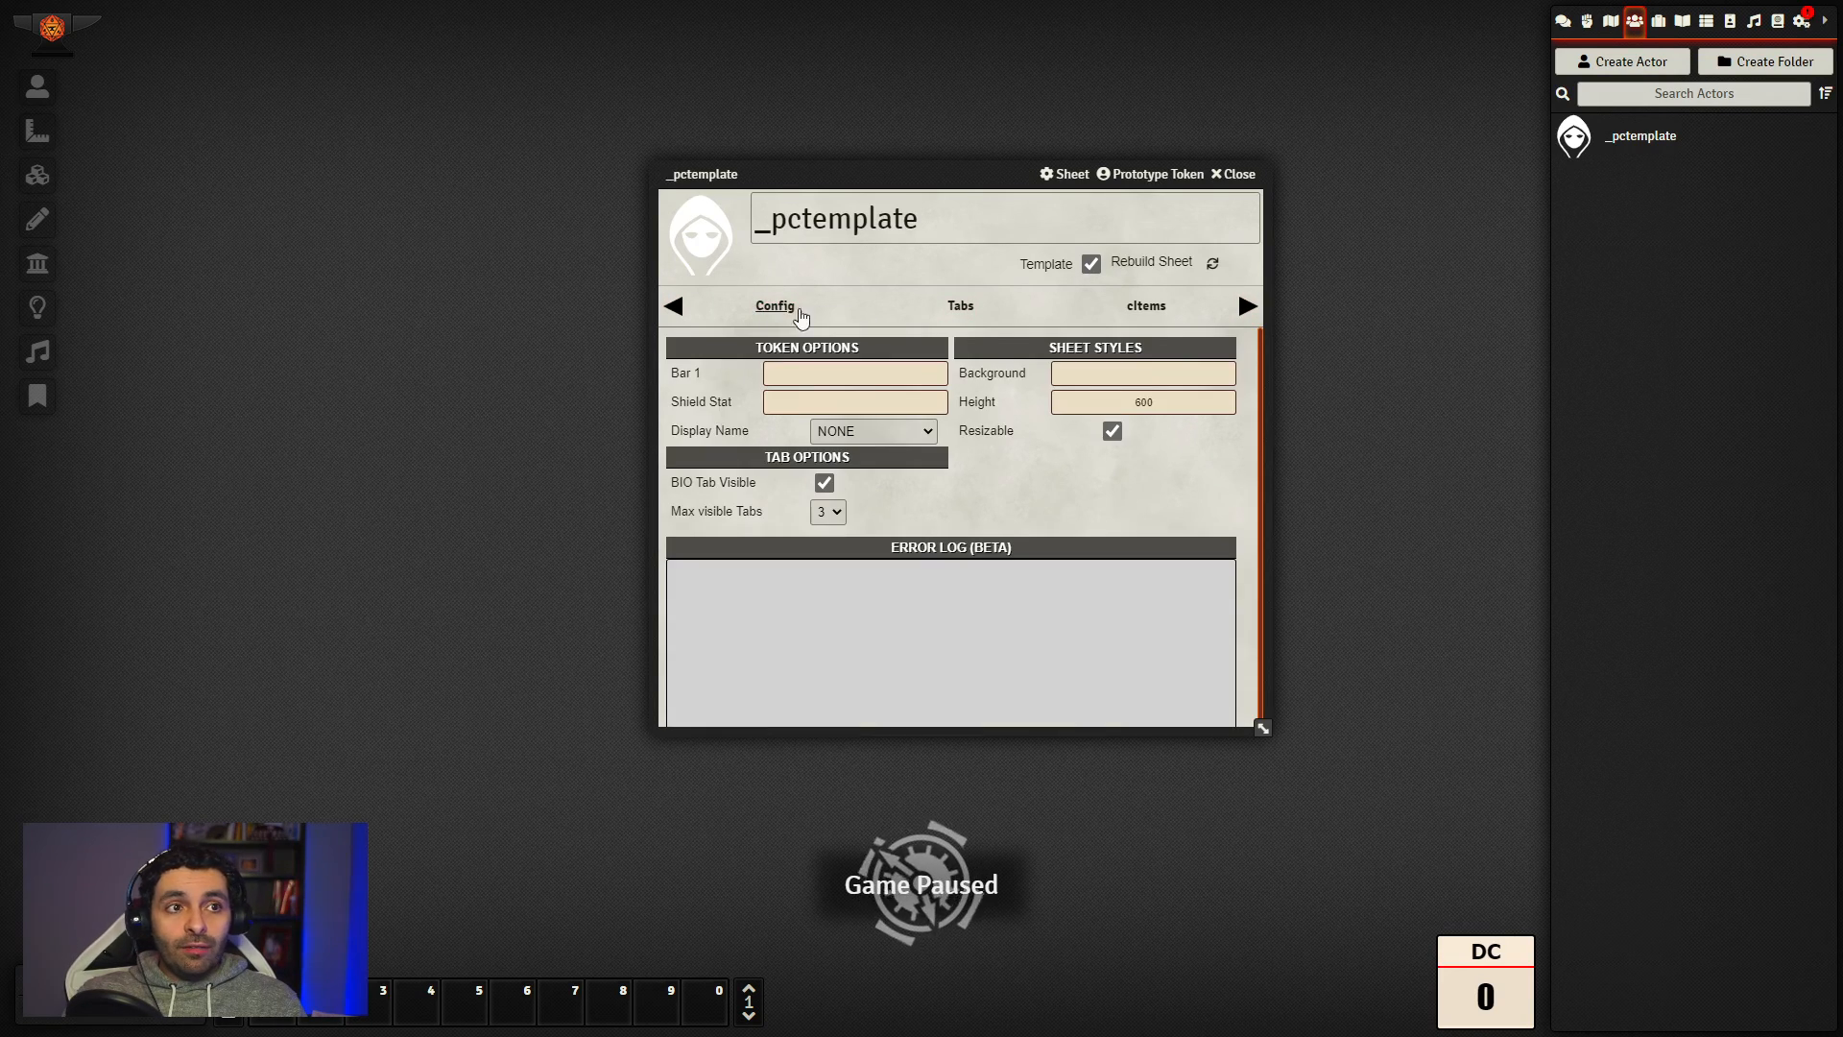
pyautogui.click(960, 308)
pyautogui.click(776, 315)
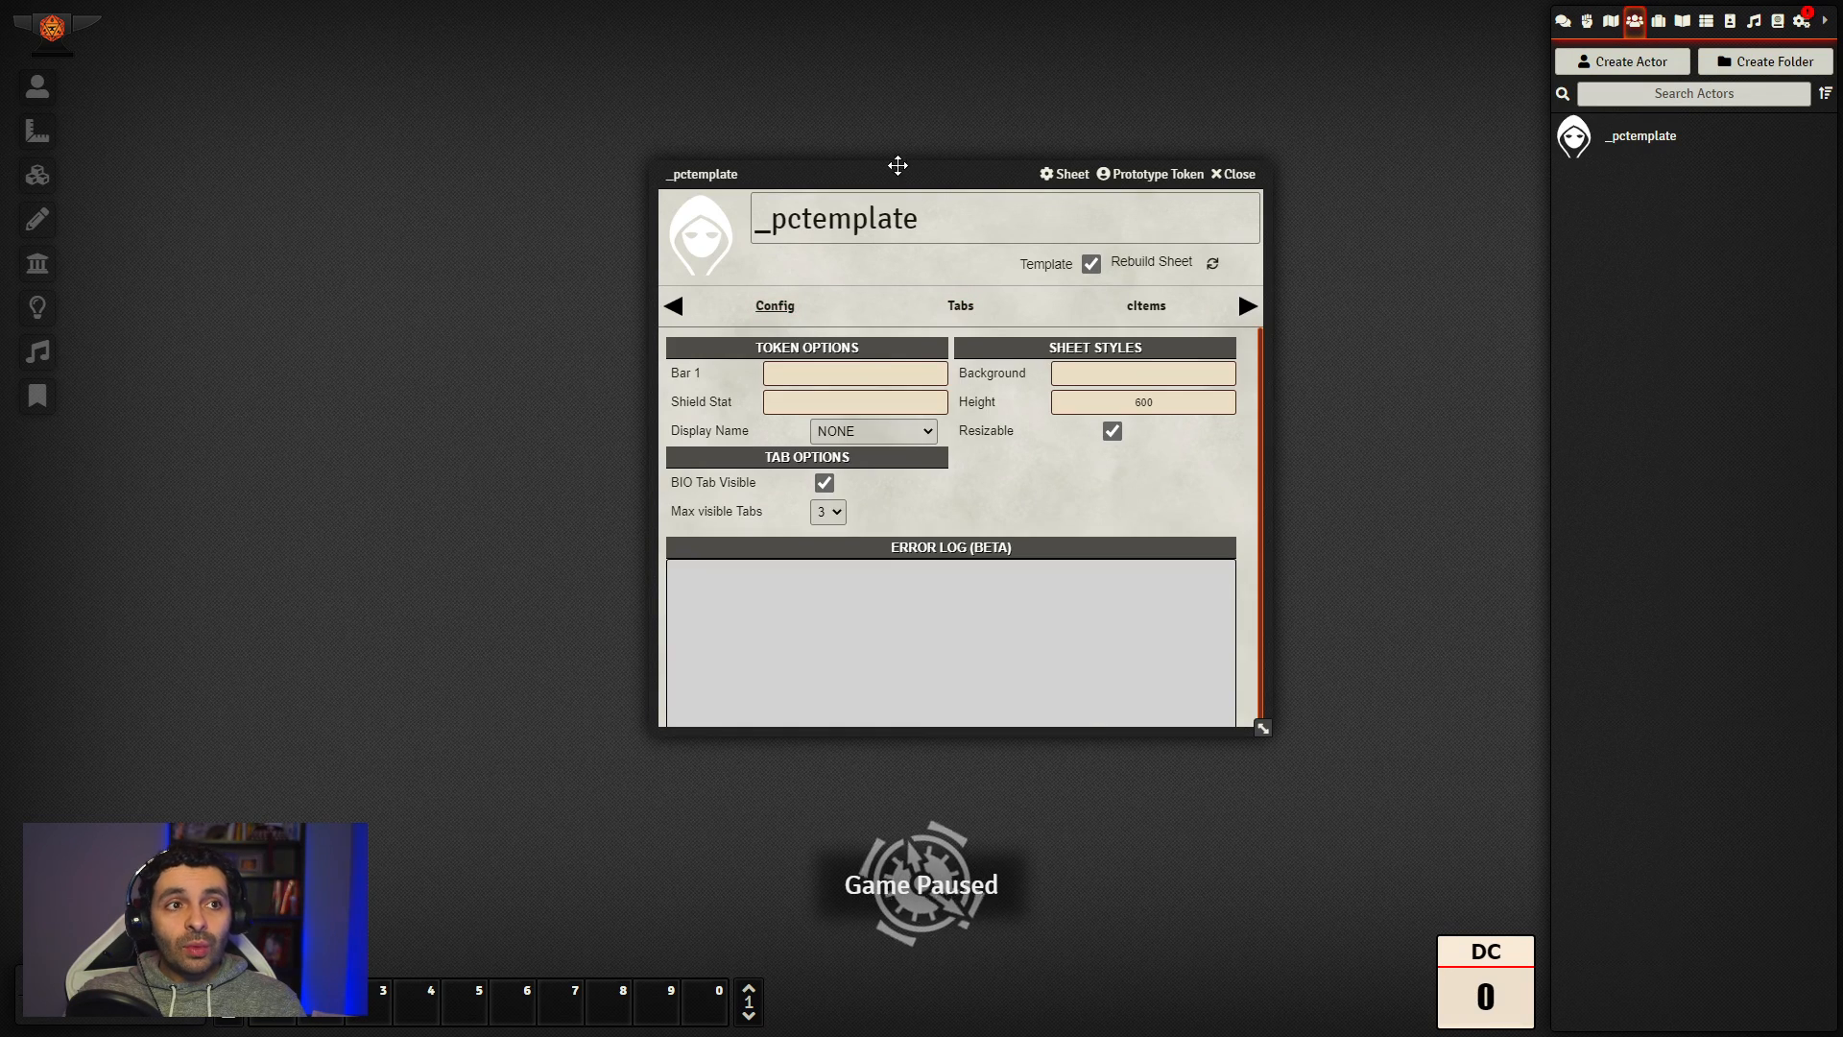
# Step: Move the _pctemplate sheet aside to free space on the canvas for a second sheet
pyautogui.moveTo(857, 171); pyautogui.dragTo(462, 88)
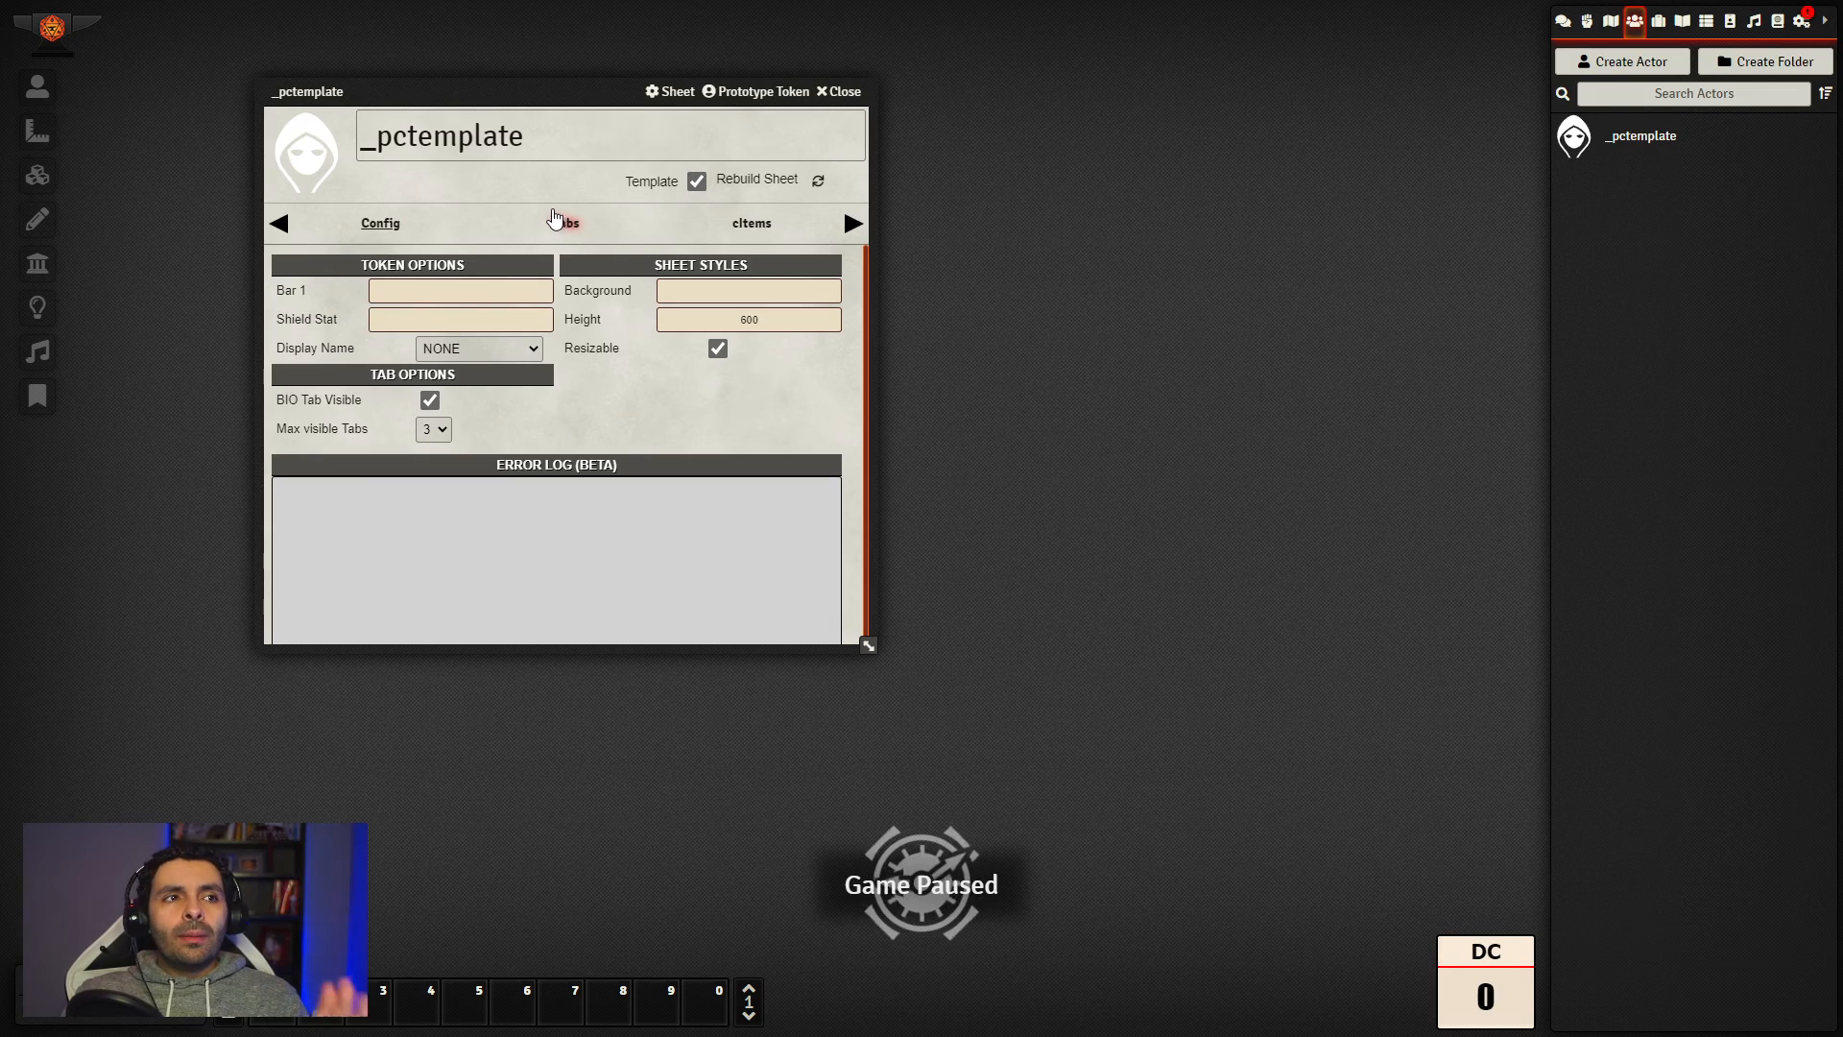
pyautogui.moveTo(572, 82); pyautogui.dragTo(521, 79)
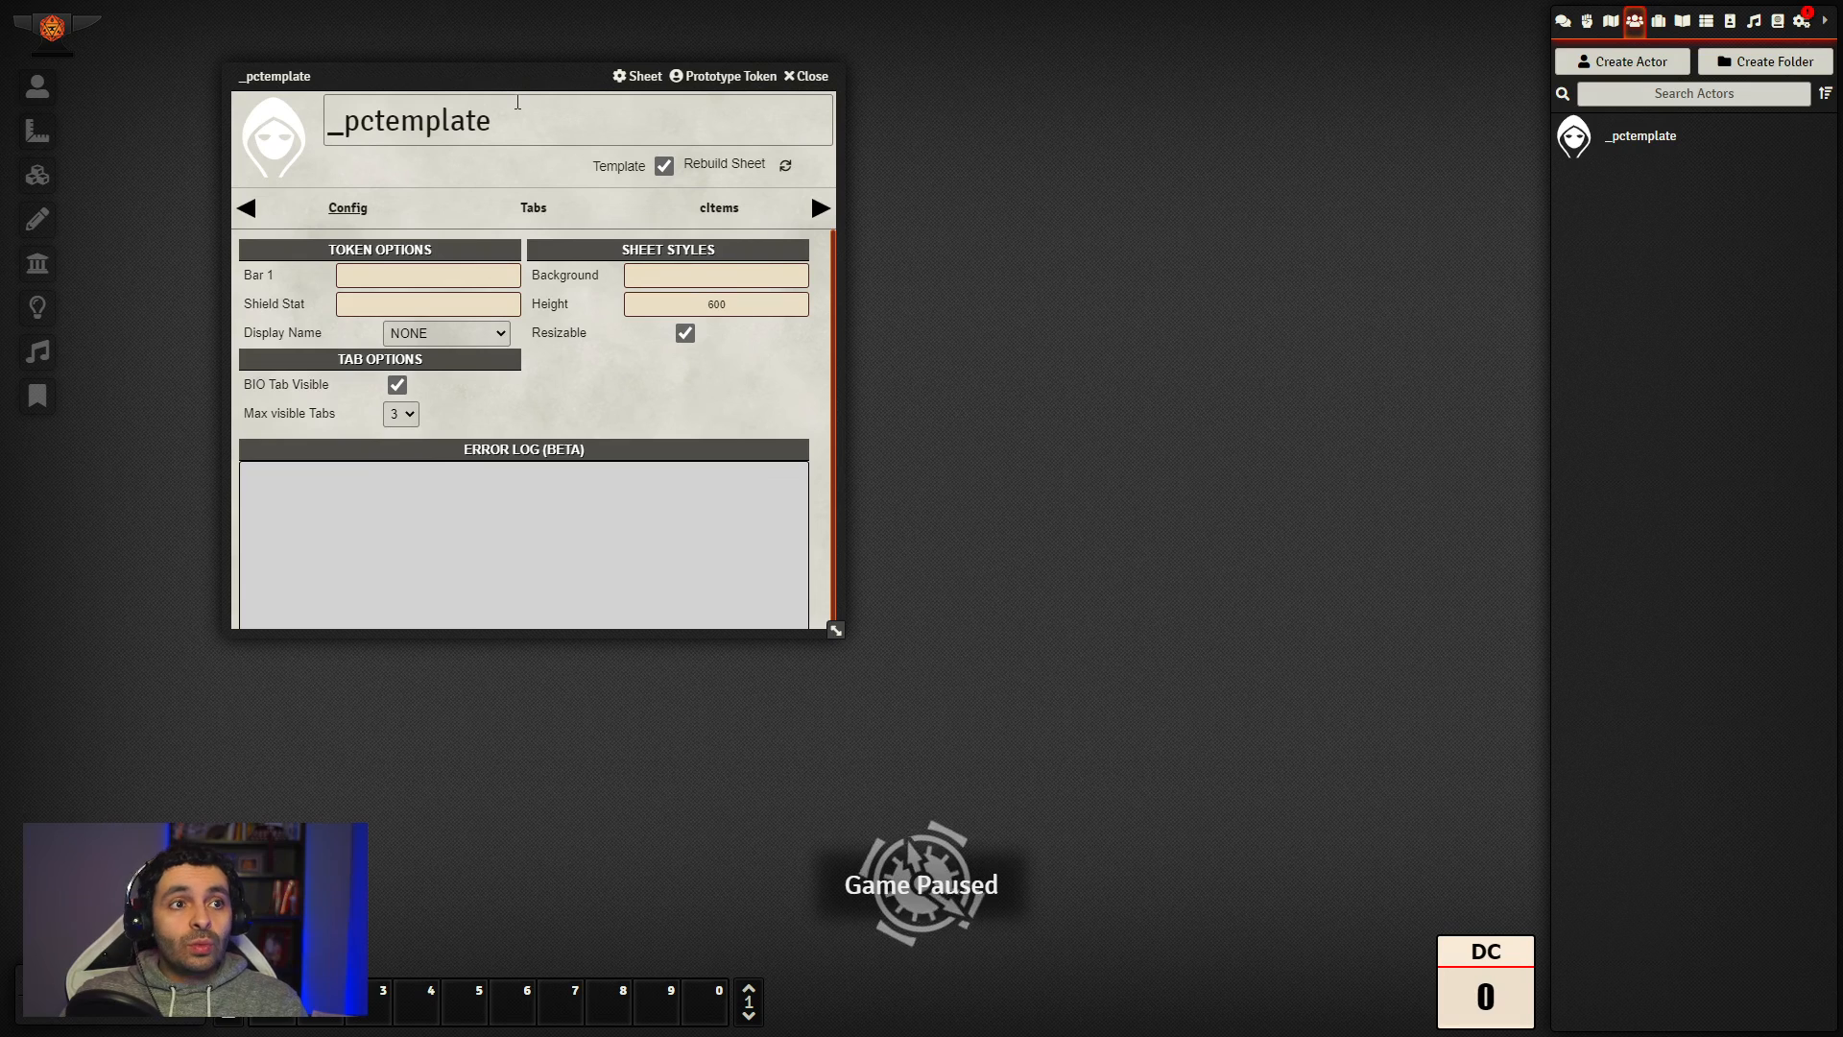
pyautogui.moveTo(484, 78); pyautogui.dragTo(495, 125)
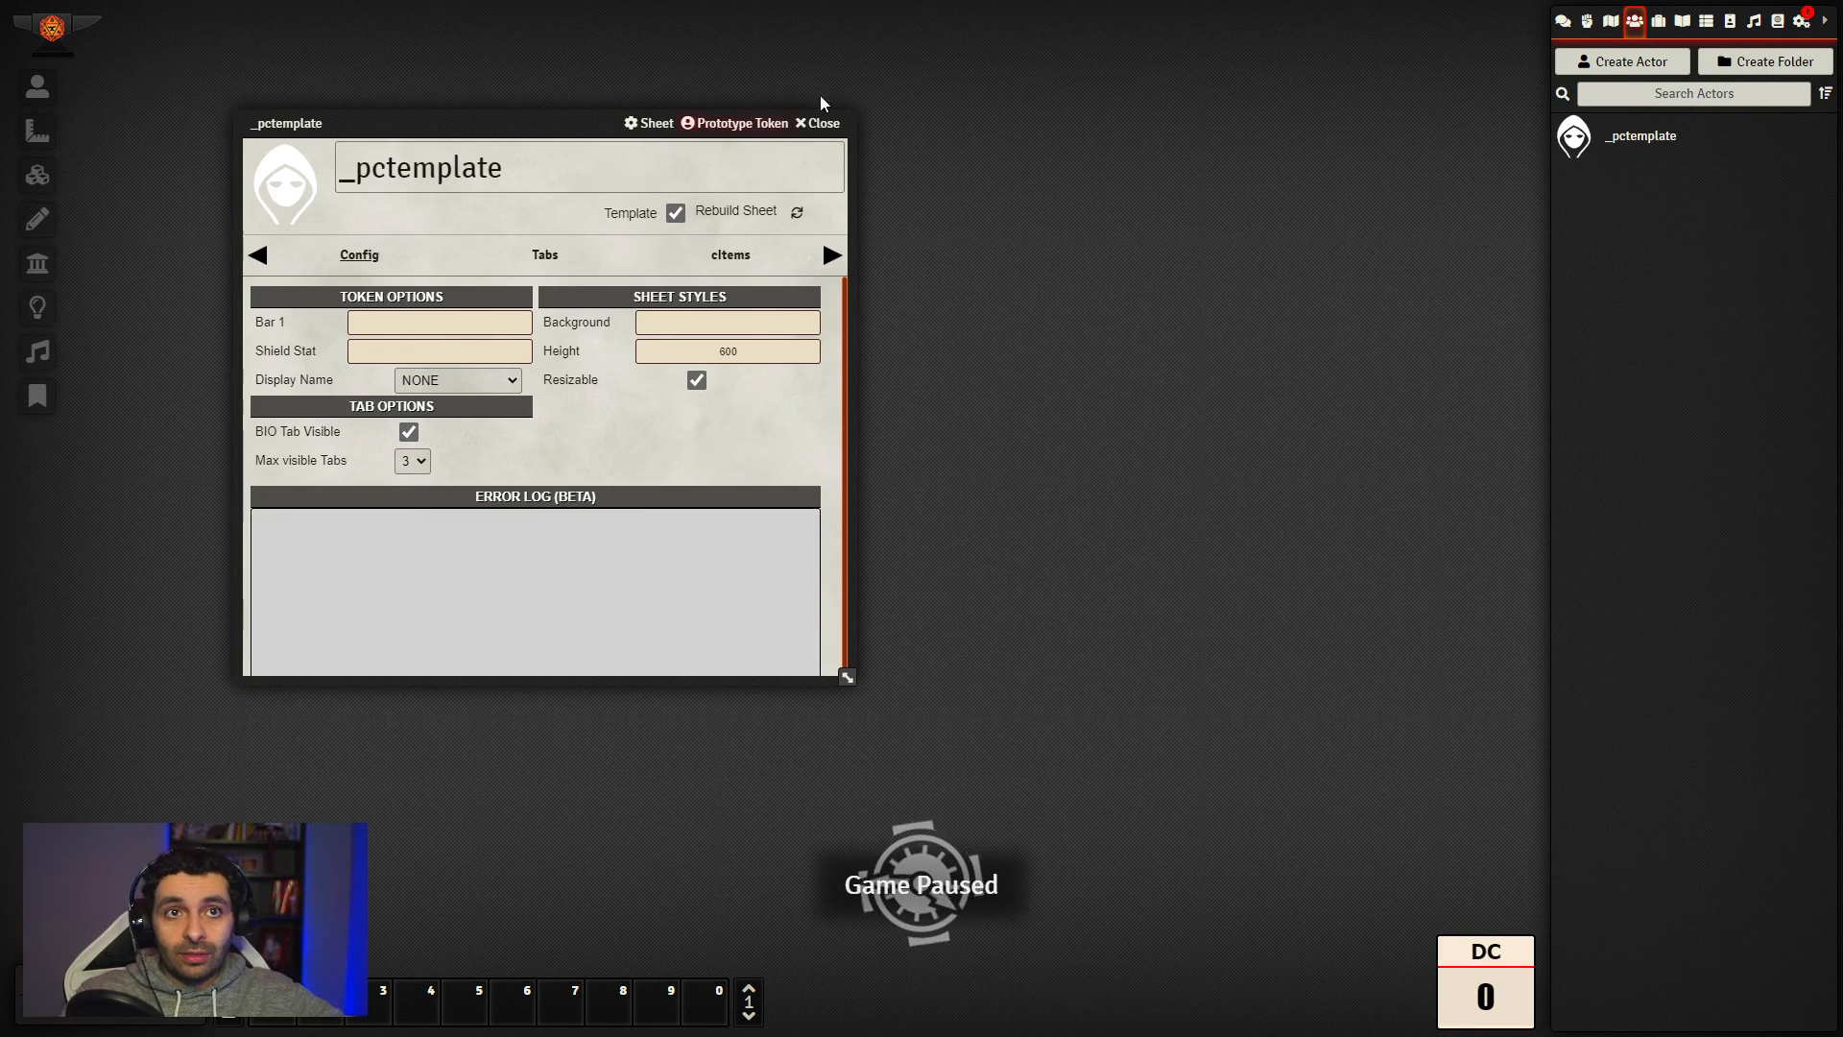
# Step: Create a new actor named "New PC"
pyautogui.click(1644, 63)
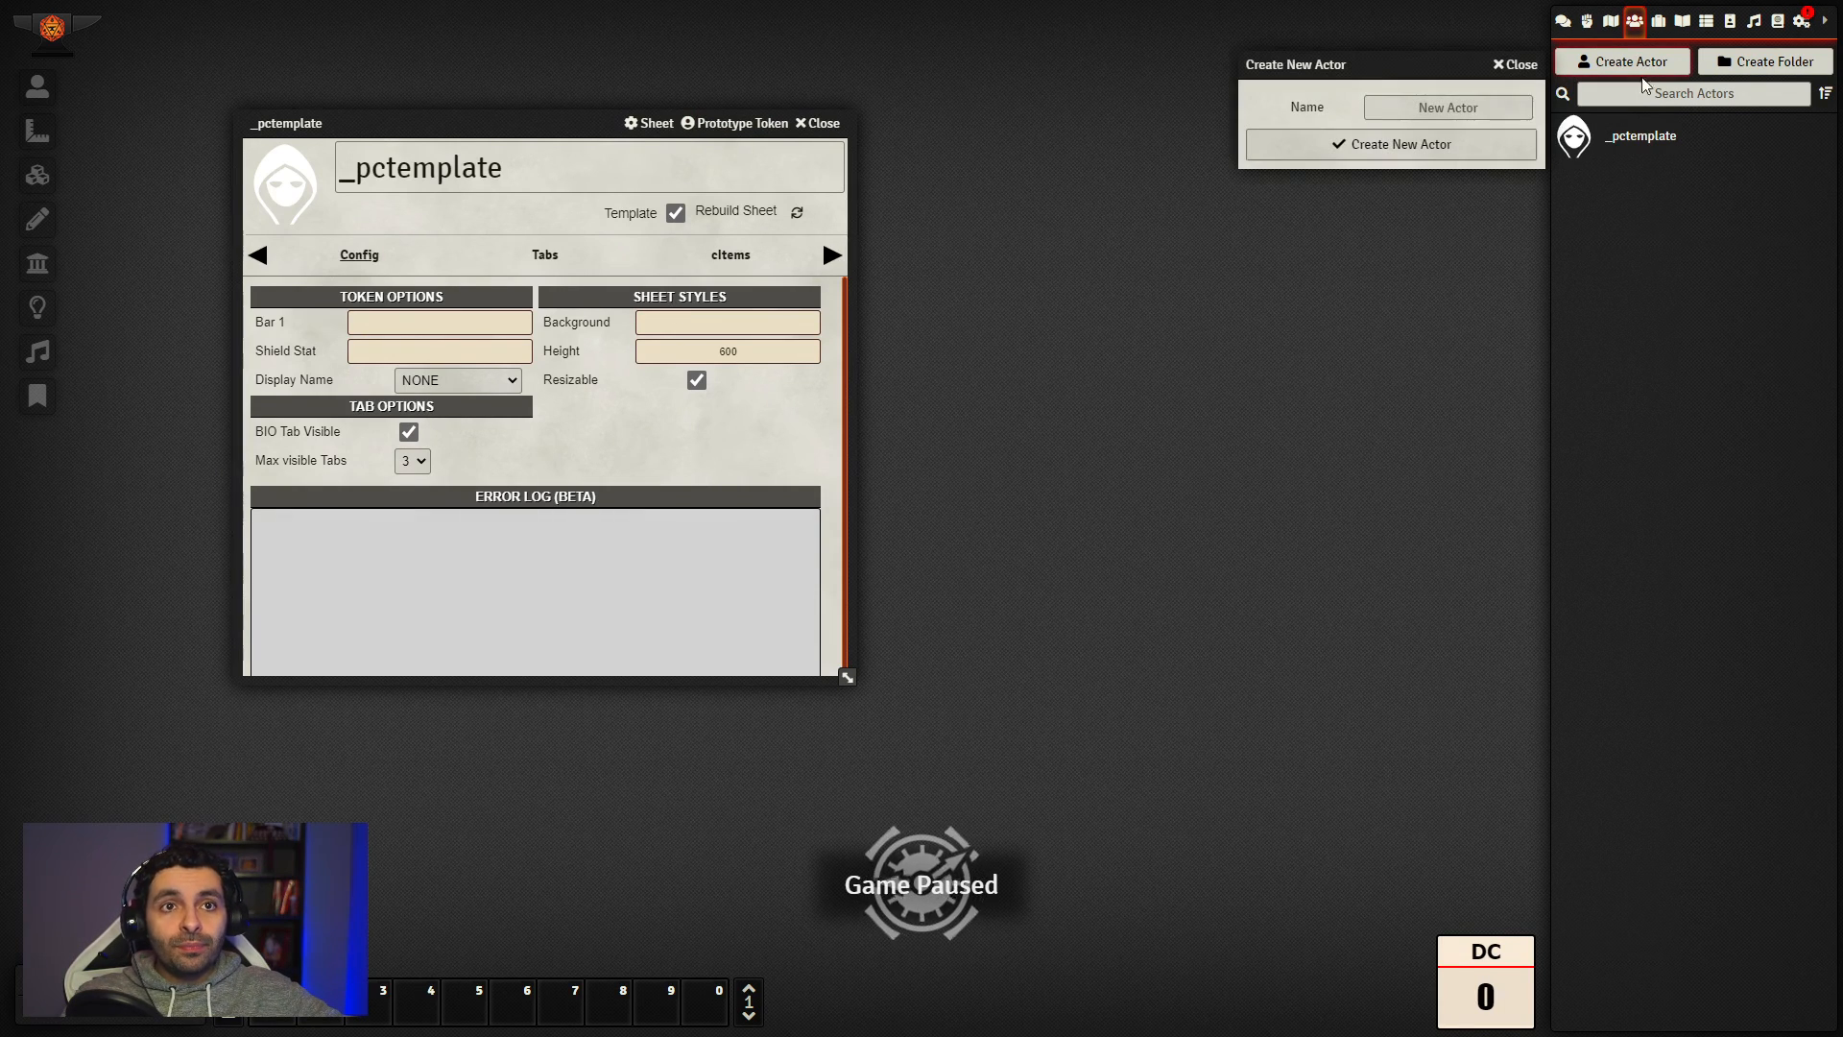
pyautogui.click(1449, 101)
pyautogui.write('N')
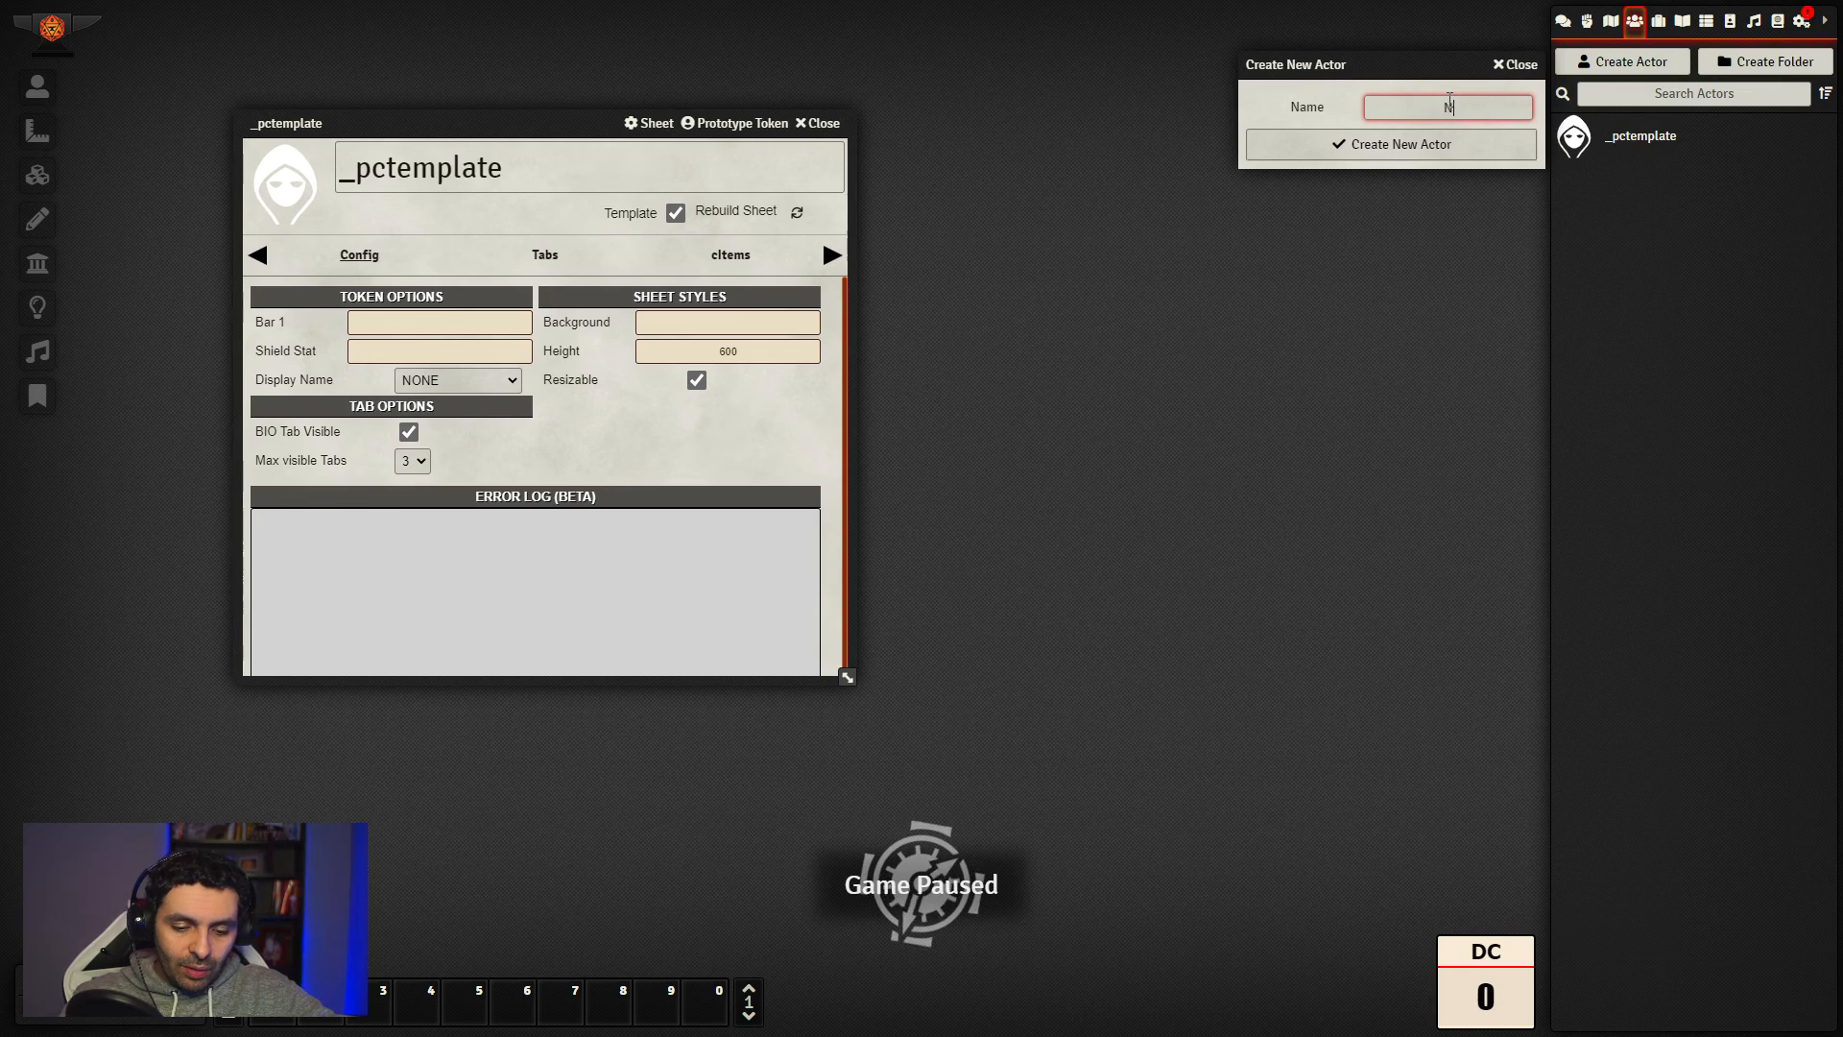
pyautogui.write('ew Actor')
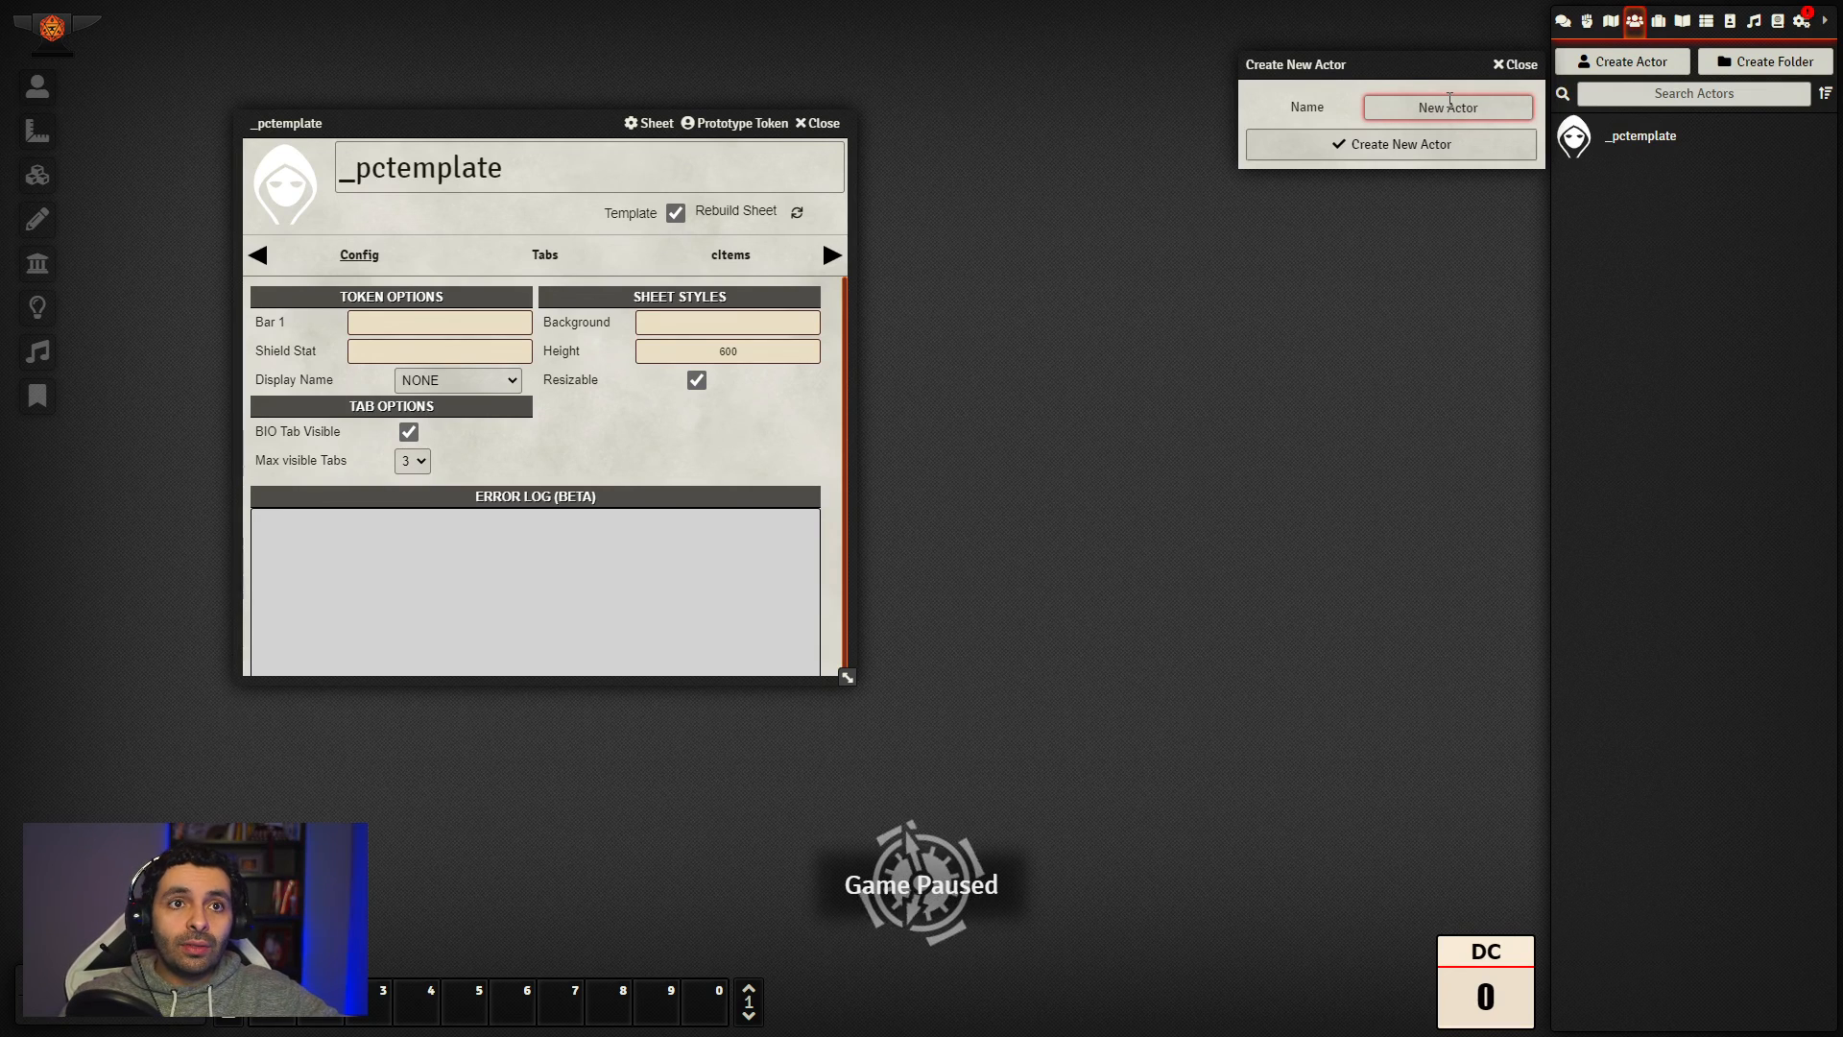
pyautogui.press('BackSpace')
pyautogui.press('BackSpace')
pyautogui.press('BackSpace')
pyautogui.press('BackSpace')
pyautogui.press('BackSpace')
pyautogui.write('PC')
pyautogui.press('Return')
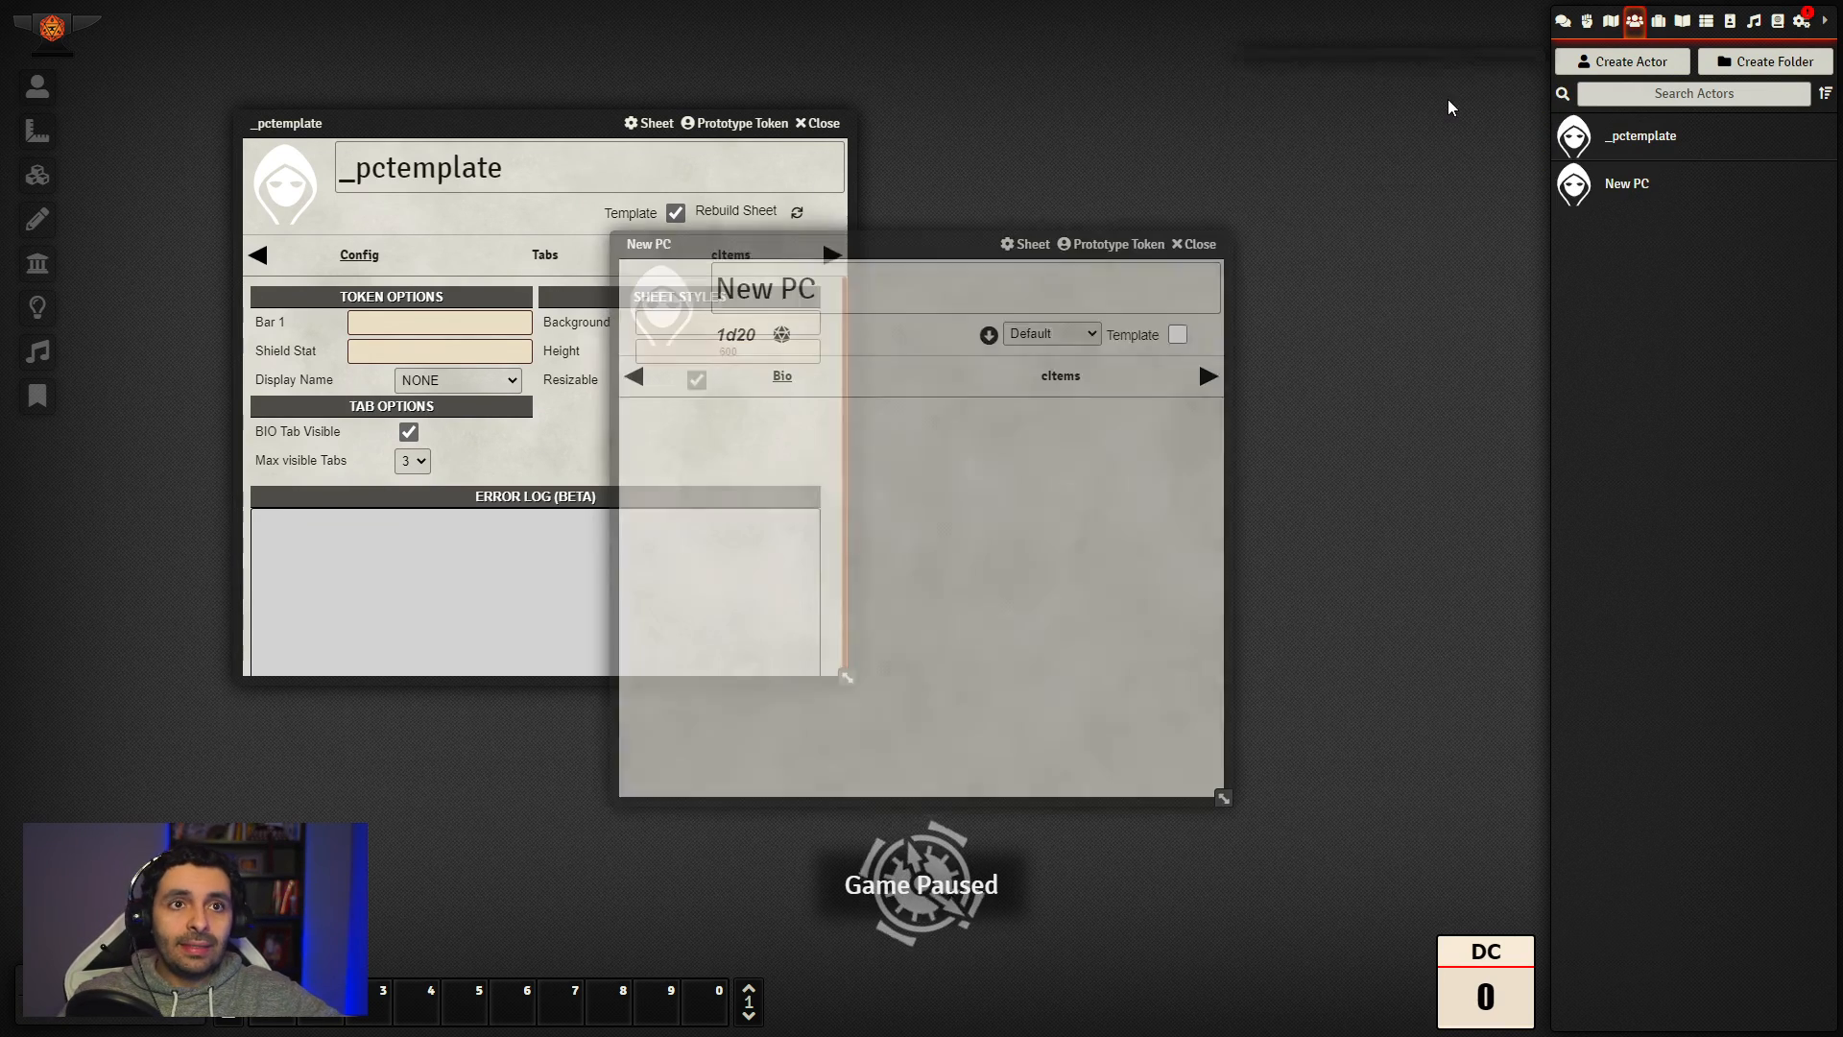
# Step: Arrange the New PC and _pctemplate sheets side by side and assign the _pctemplate template to New PC
pyautogui.moveTo(884, 240); pyautogui.dragTo(1182, 238)
pyautogui.moveTo(519, 123); pyautogui.dragTo(469, 94)
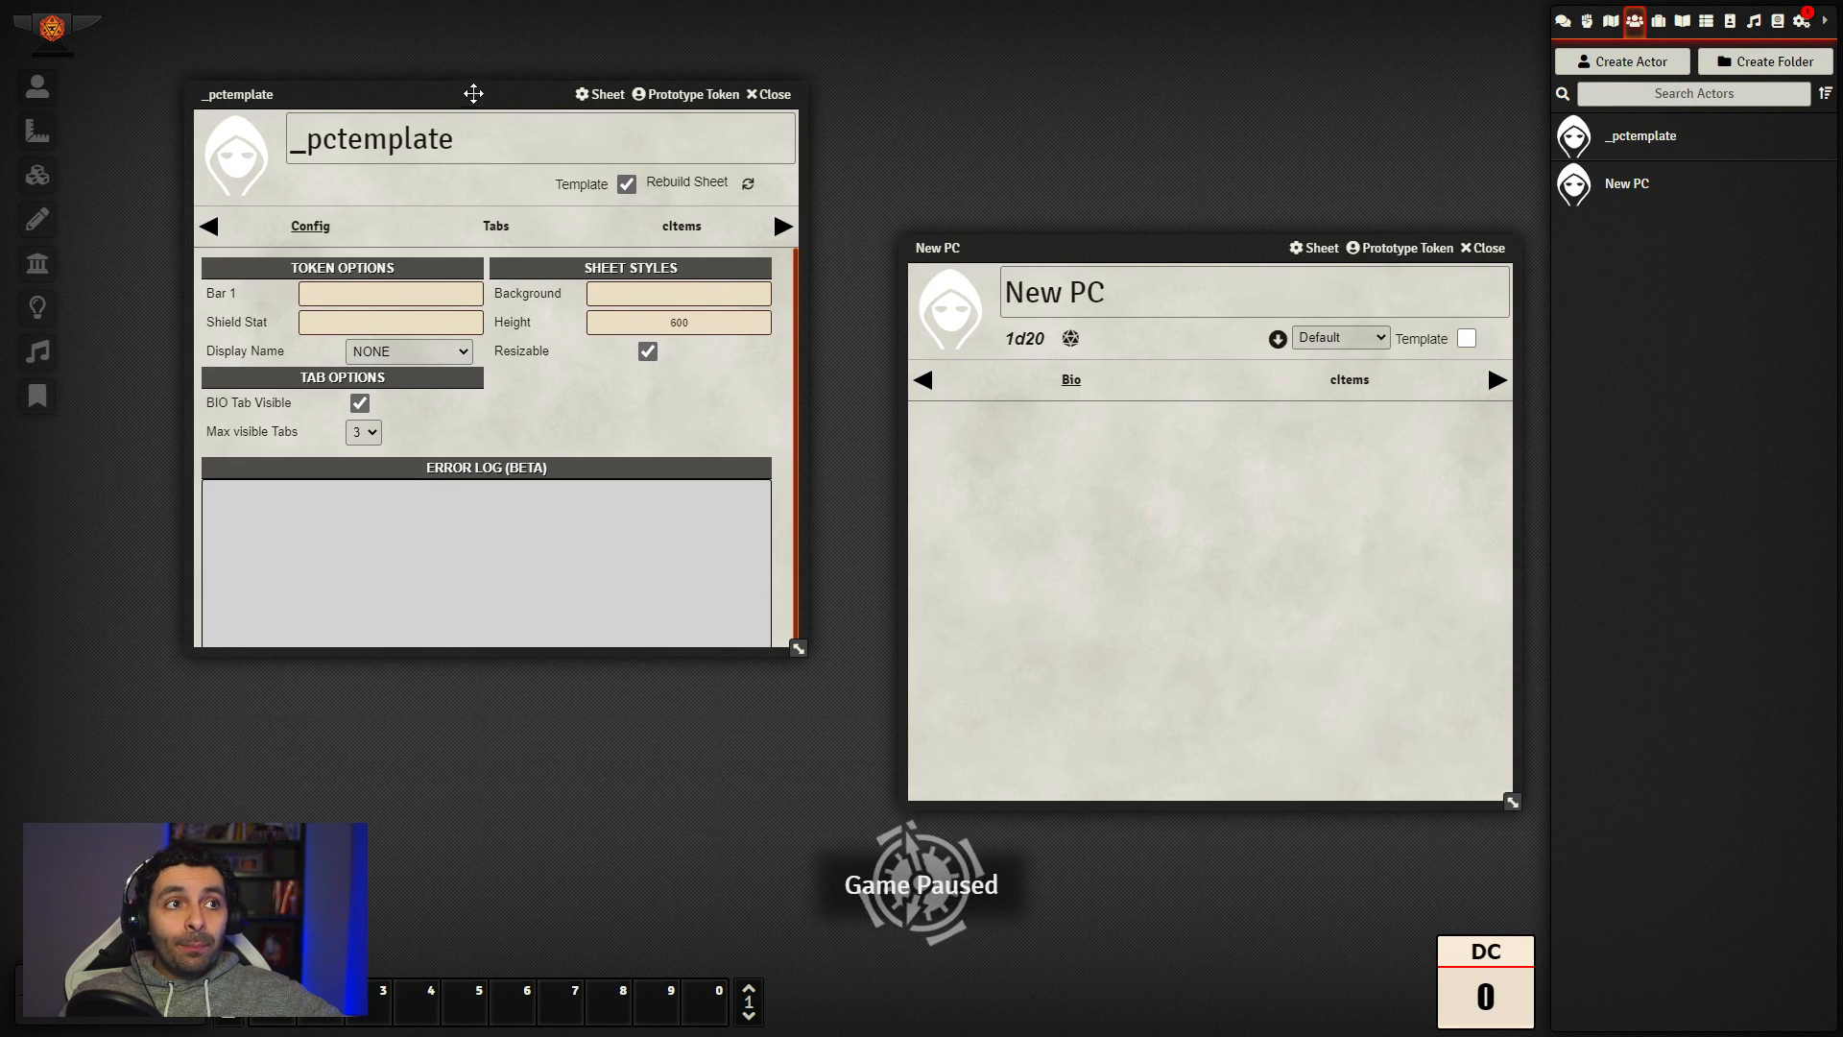
pyautogui.moveTo(488, 100)
pyautogui.mouseDown()
pyautogui.moveTo(527, 131)
pyautogui.moveTo(522, 85)
pyautogui.mouseUp()
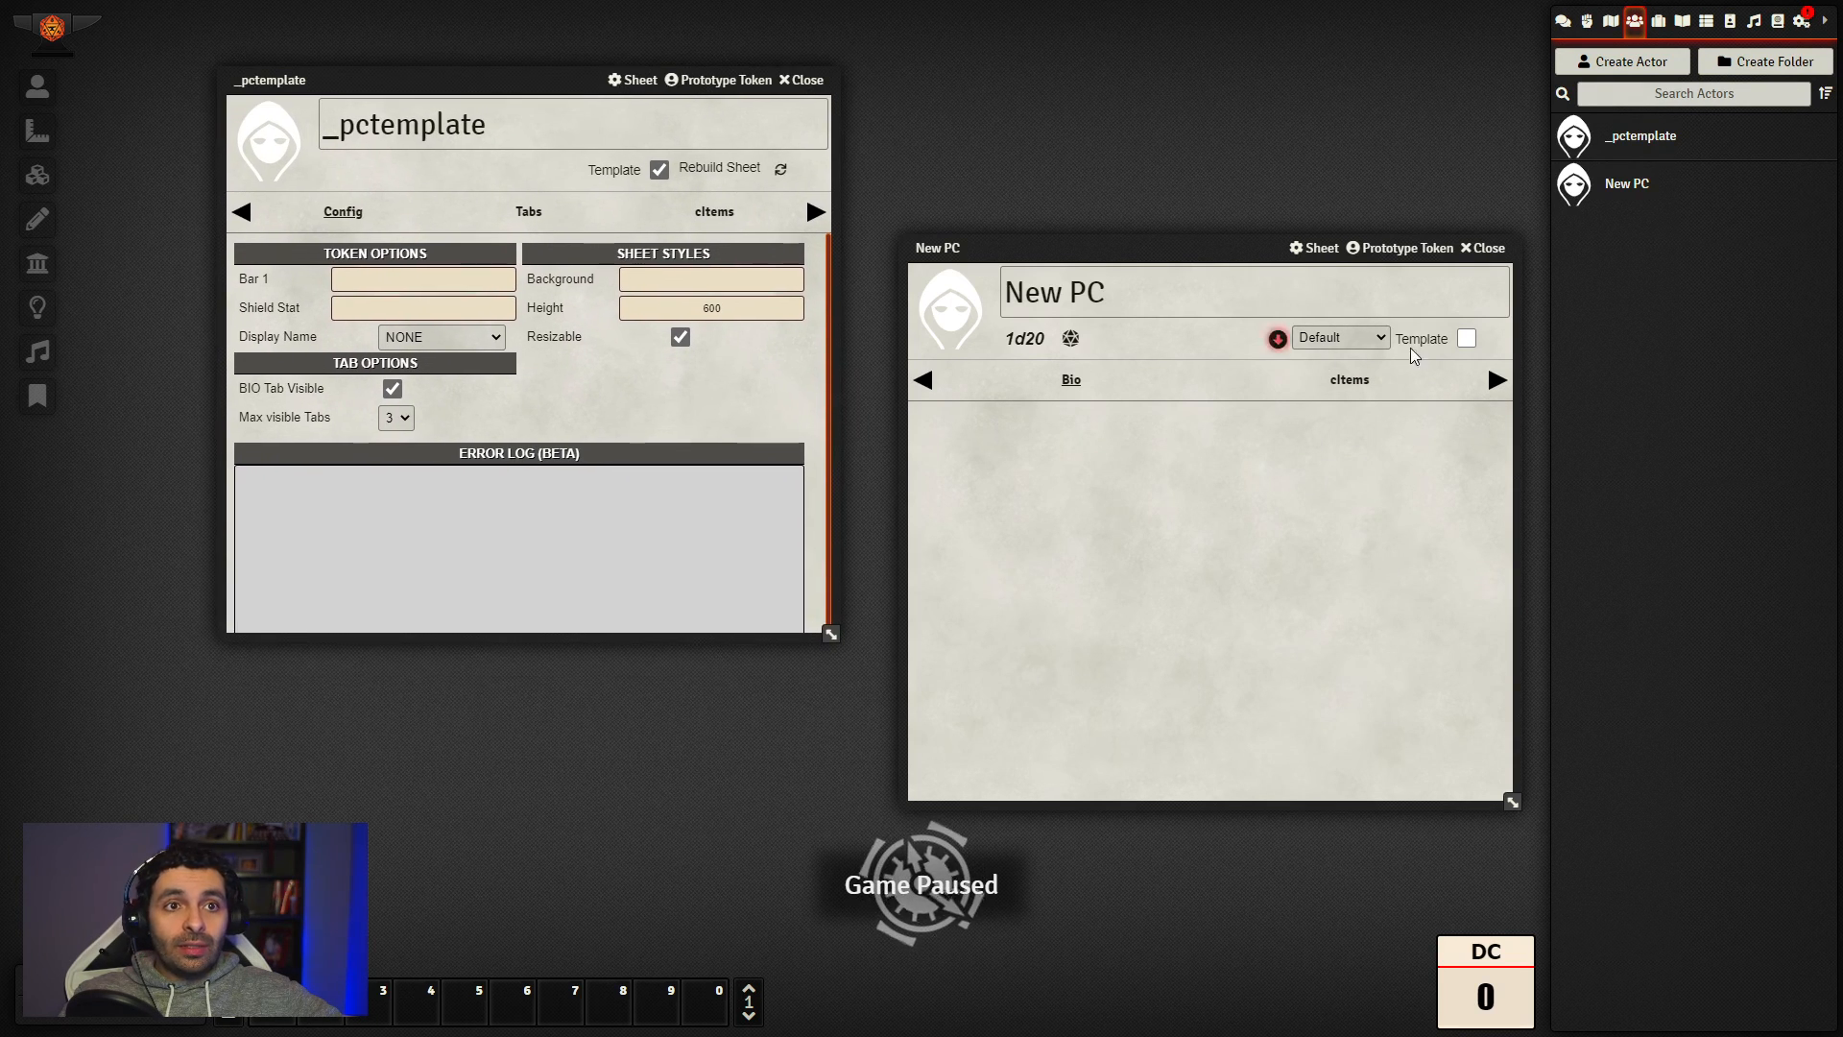
pyautogui.click(1383, 348)
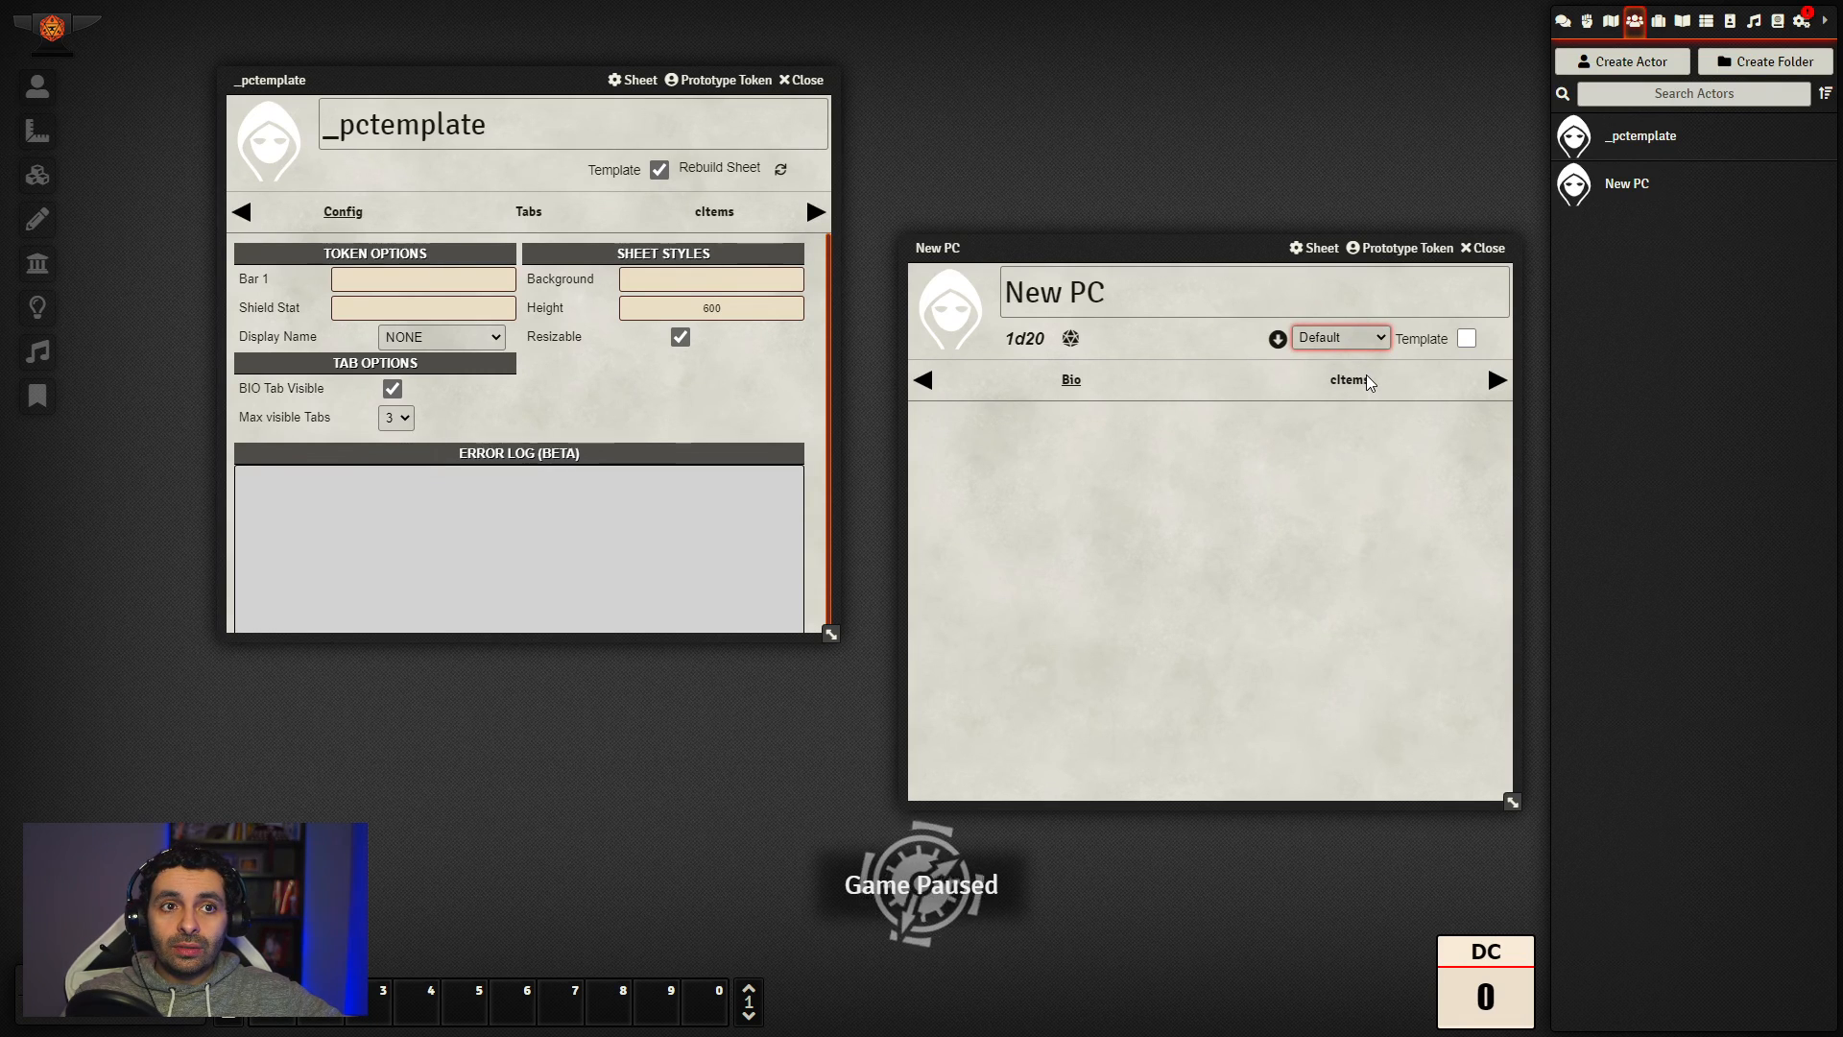
pyautogui.click(1370, 383)
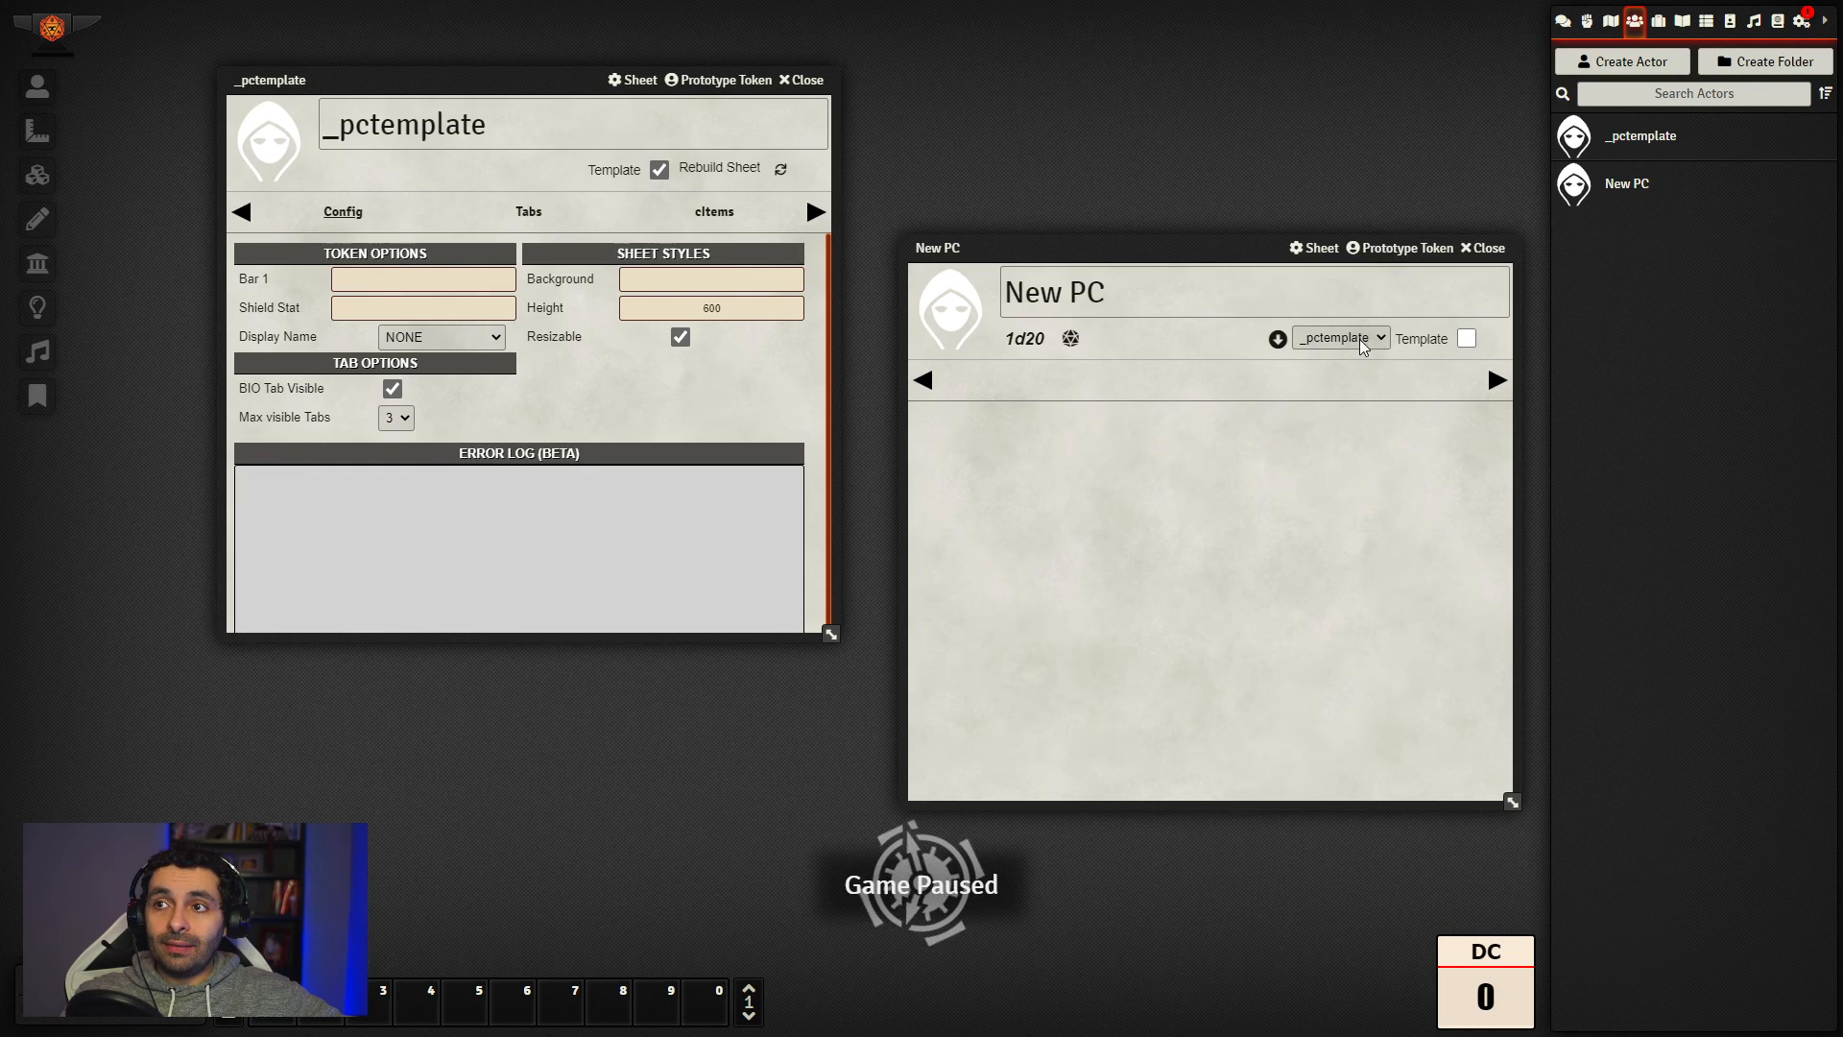
# Step: Close the New PC sheet and bring the _pctemplate sheet back to the middle of the canvas
pyautogui.moveTo(1231, 257); pyautogui.dragTo(1211, 205)
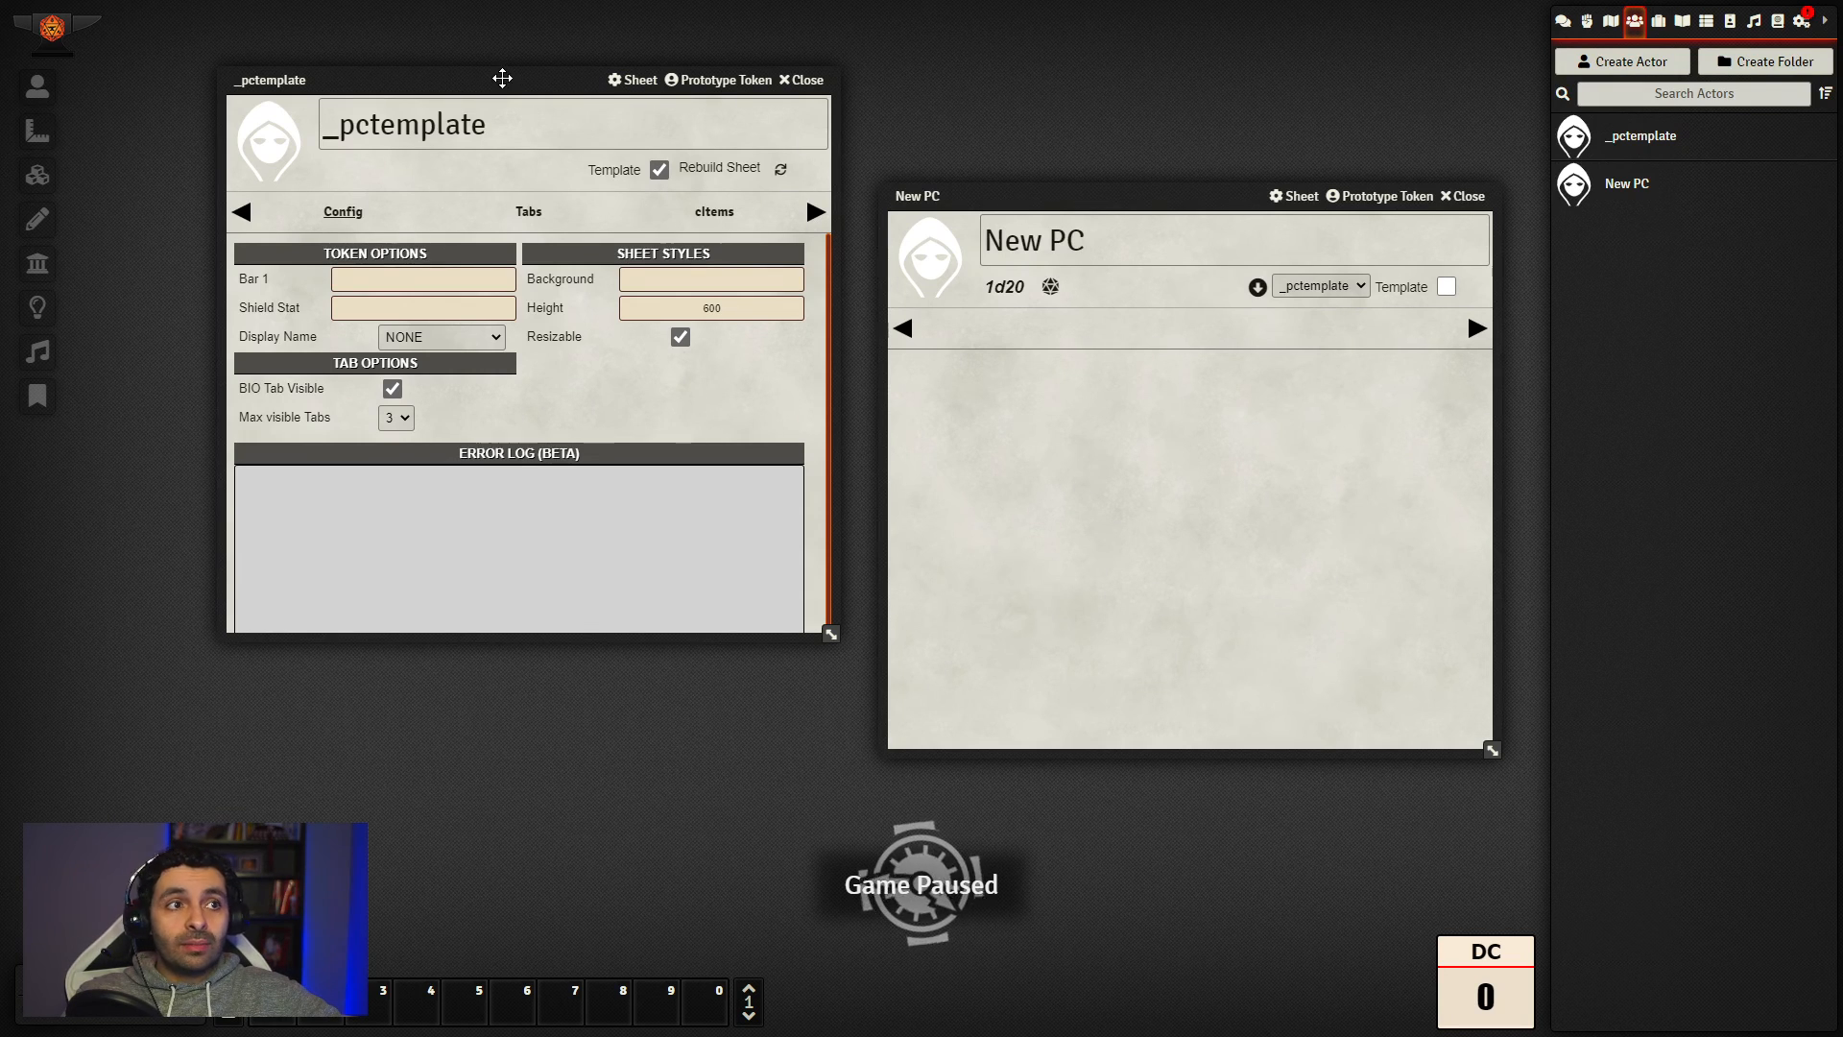
pyautogui.moveTo(502, 77); pyautogui.dragTo(477, 93)
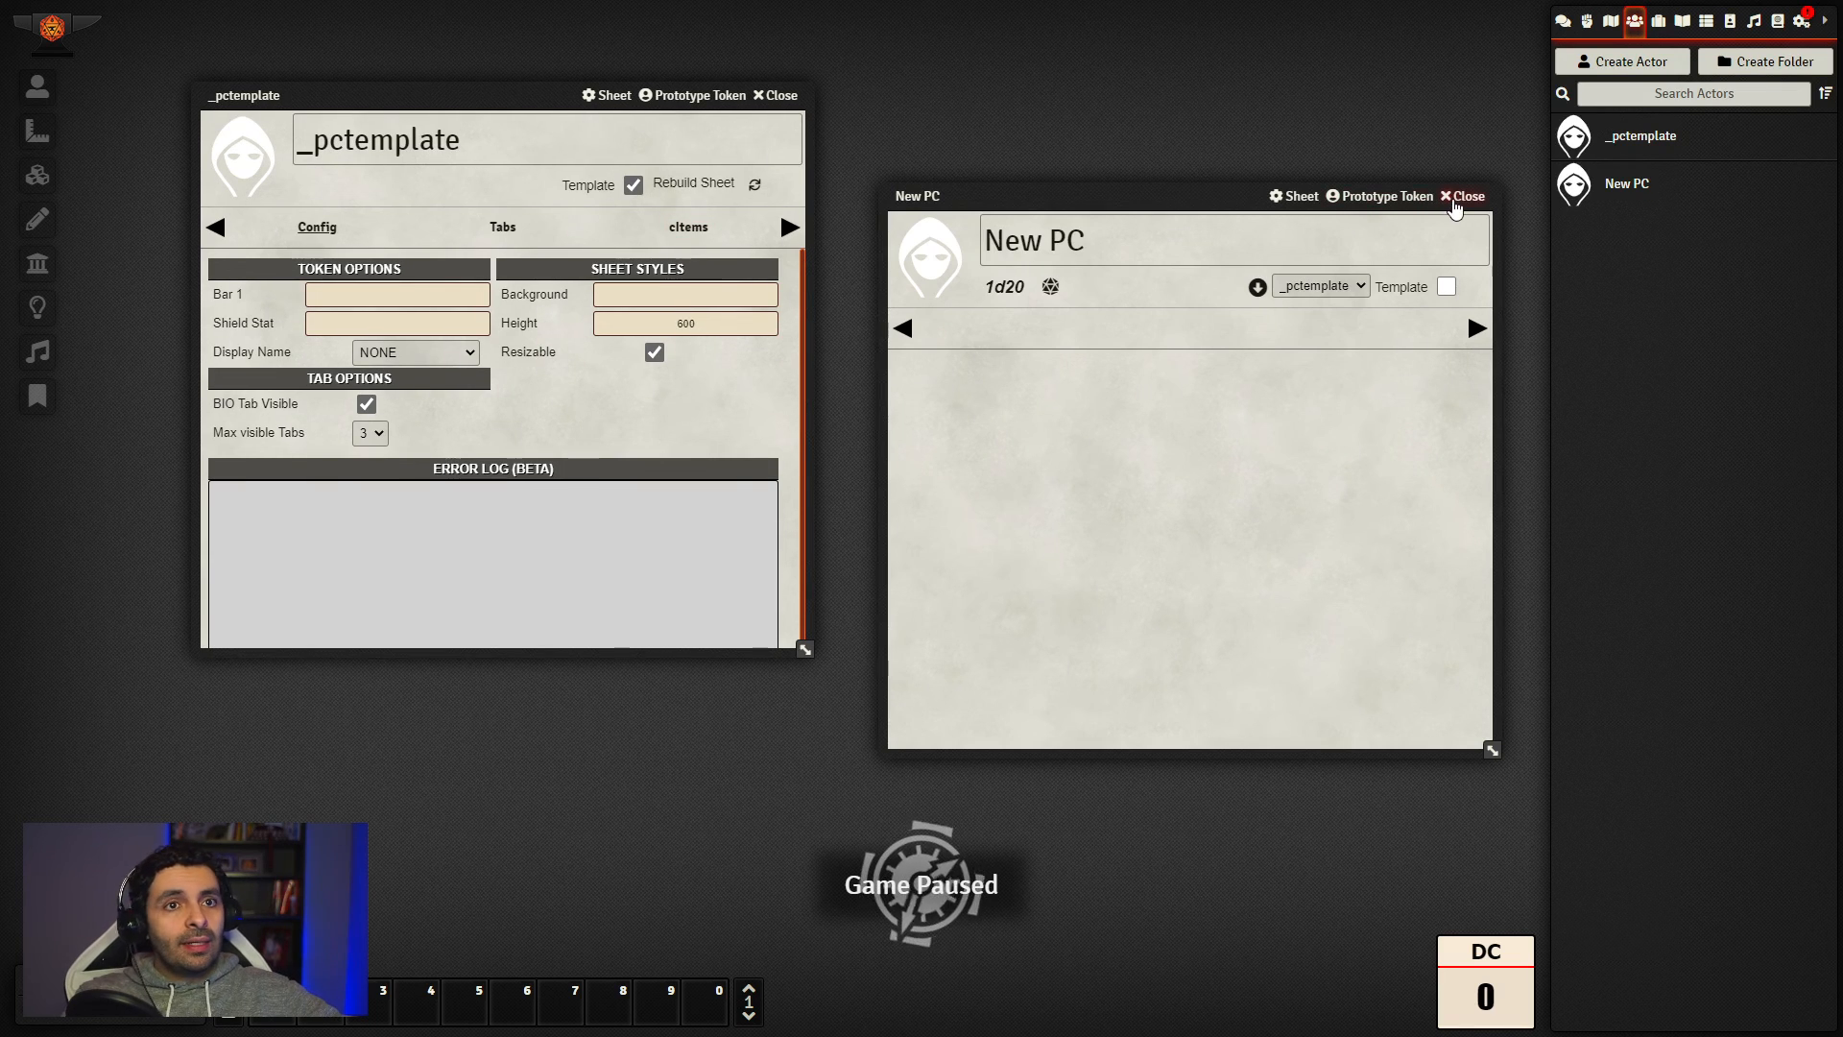
pyautogui.click(1455, 206)
pyautogui.moveTo(362, 92); pyautogui.dragTo(690, 130)
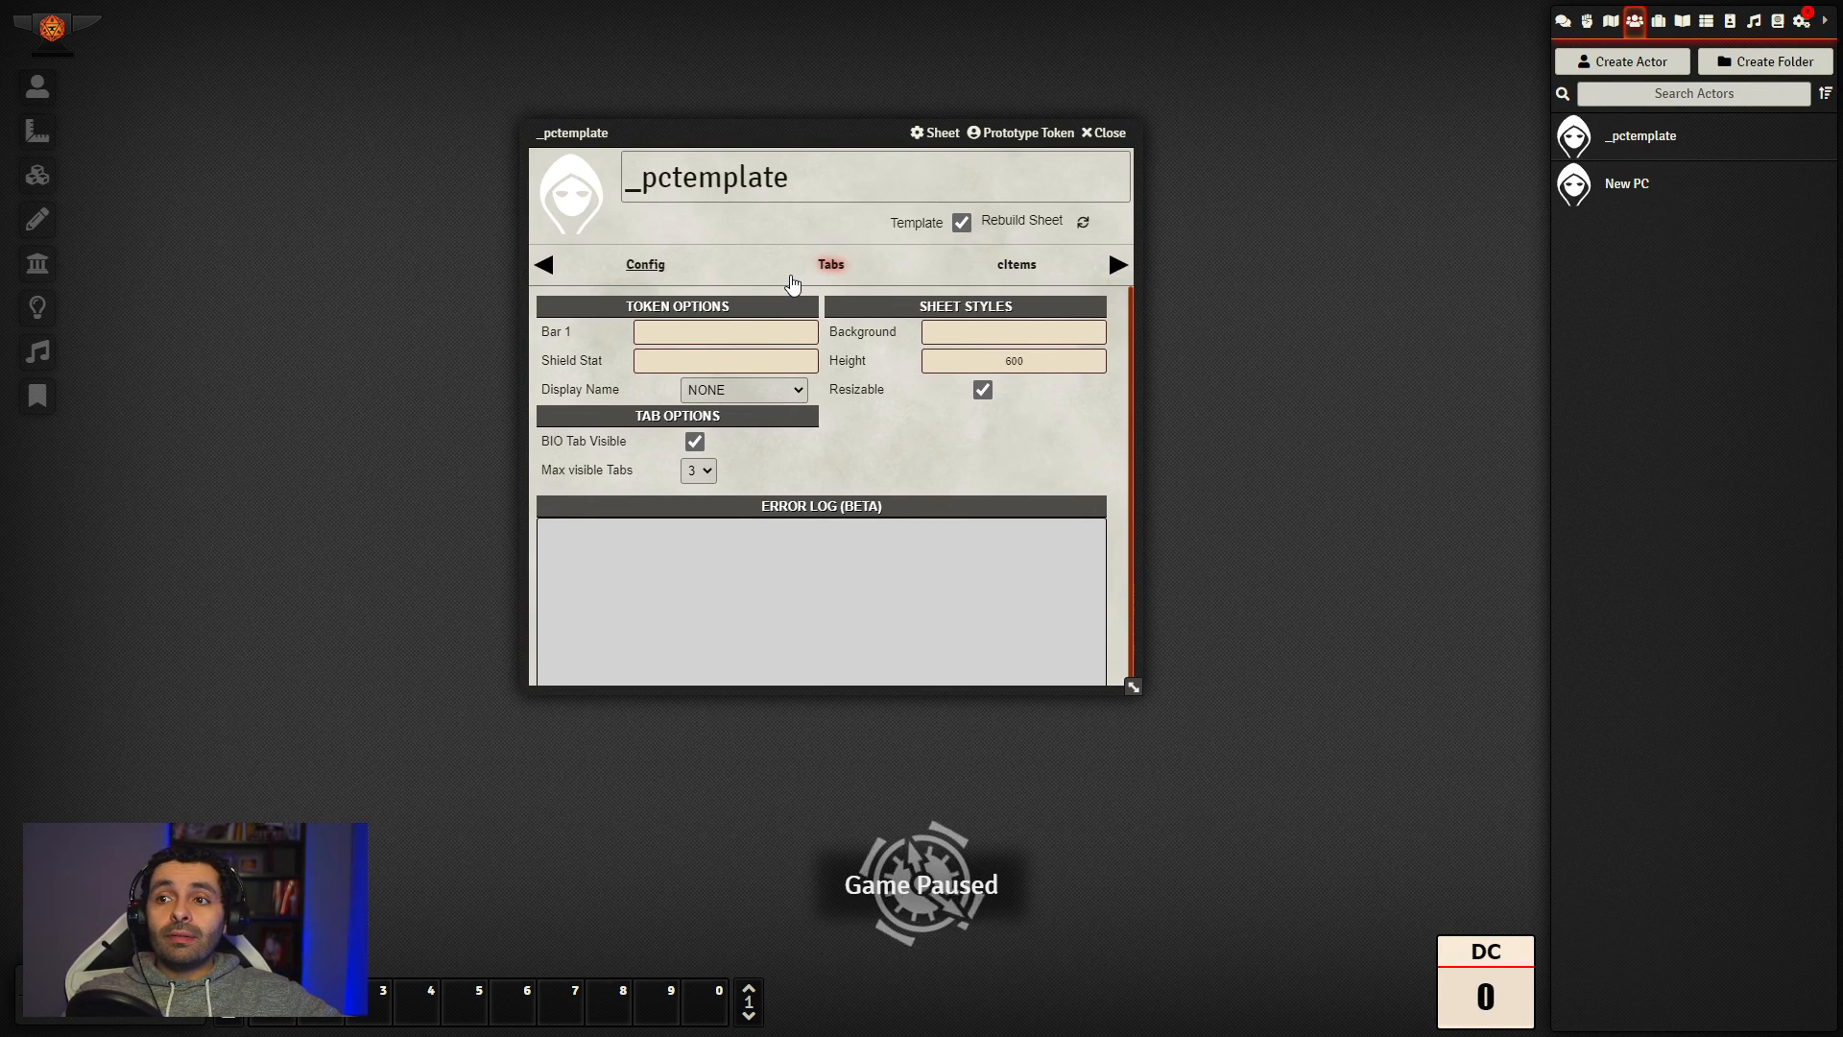
pyautogui.moveTo(772, 134); pyautogui.dragTo(794, 125)
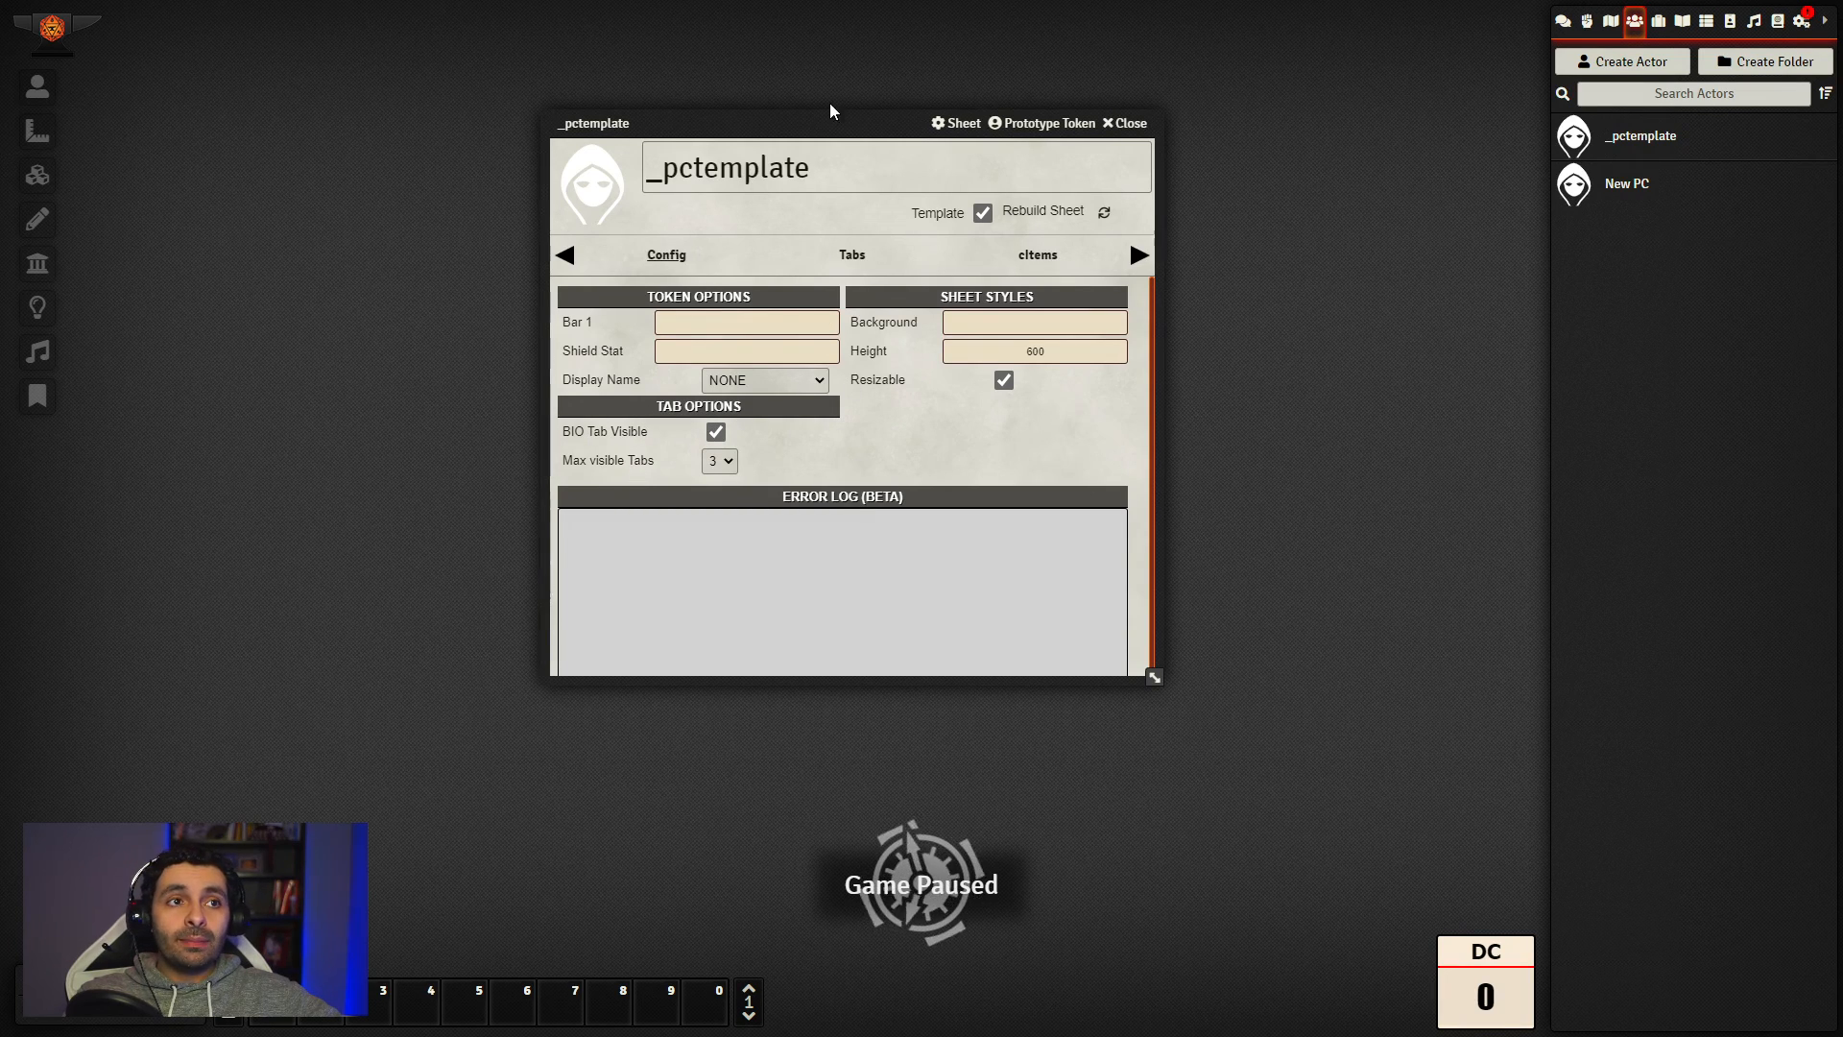
pyautogui.moveTo(835, 127); pyautogui.dragTo(812, 140)
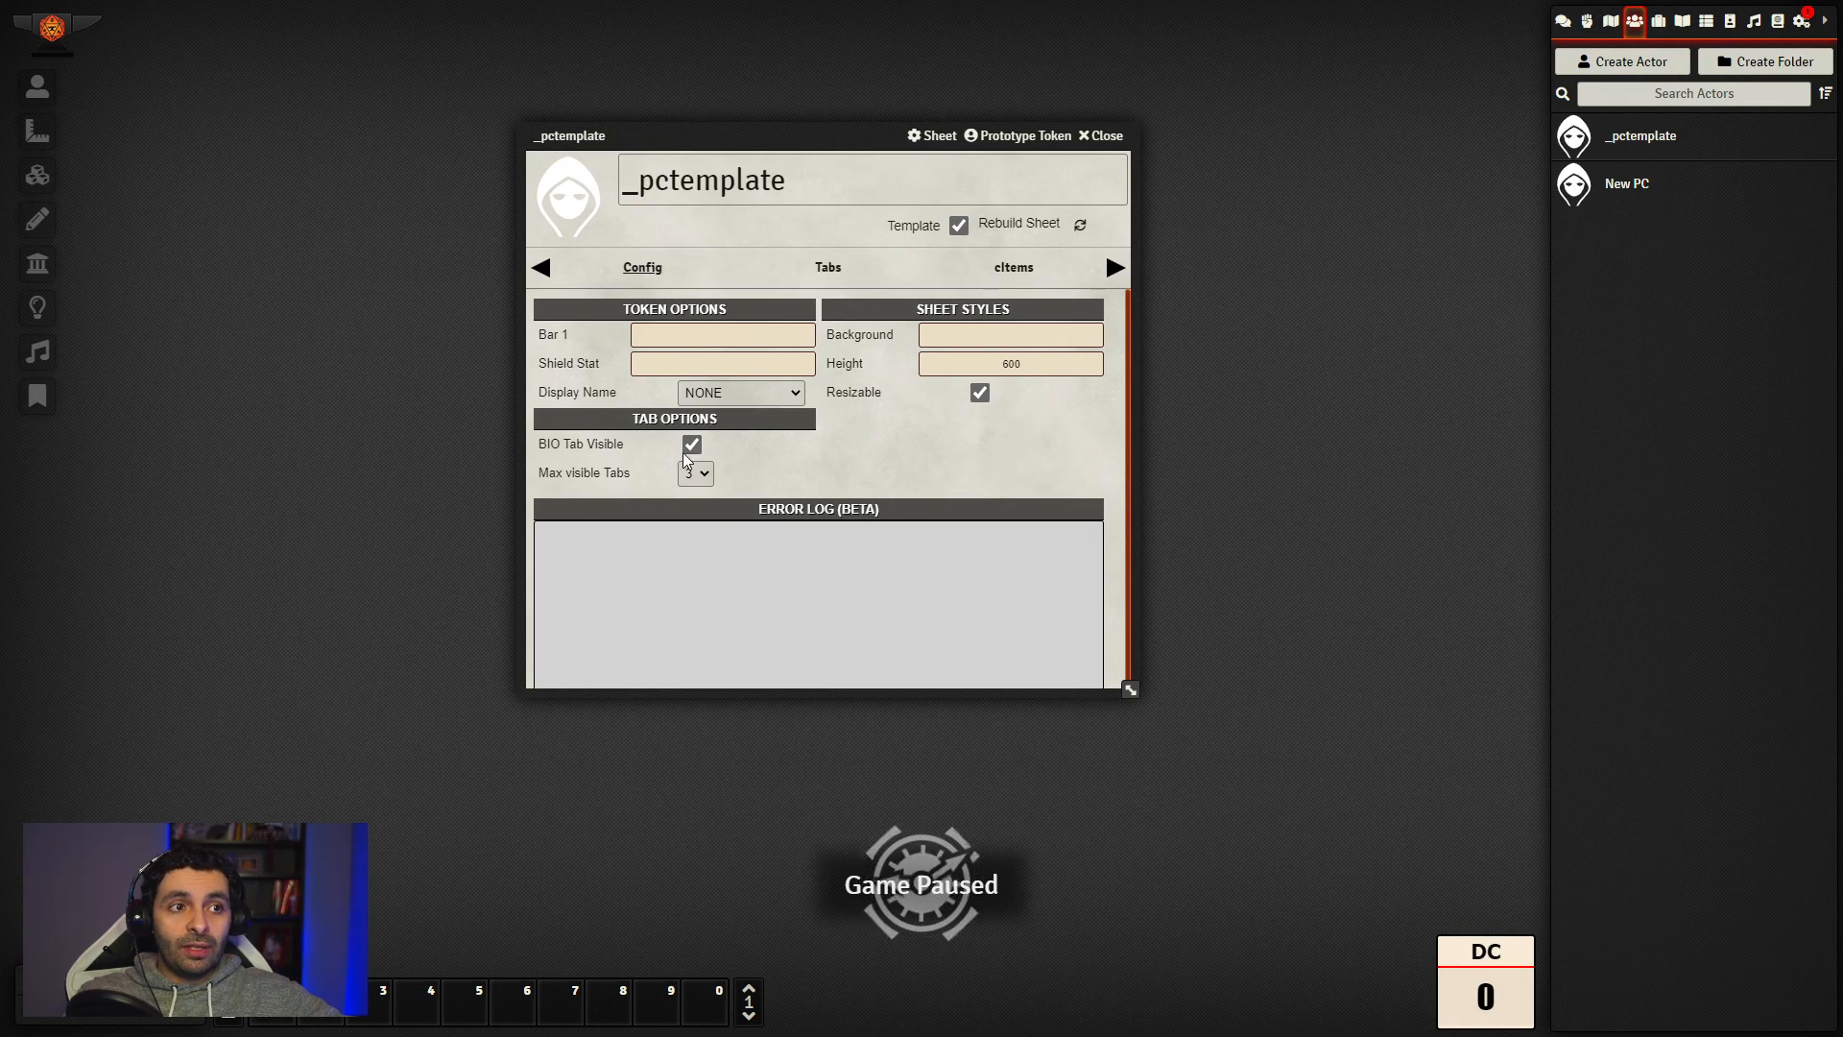
# Step: Hide the Bio tab on the _pctemplate sheet and set the maximum visible tabs to 2
pyautogui.click(538, 267)
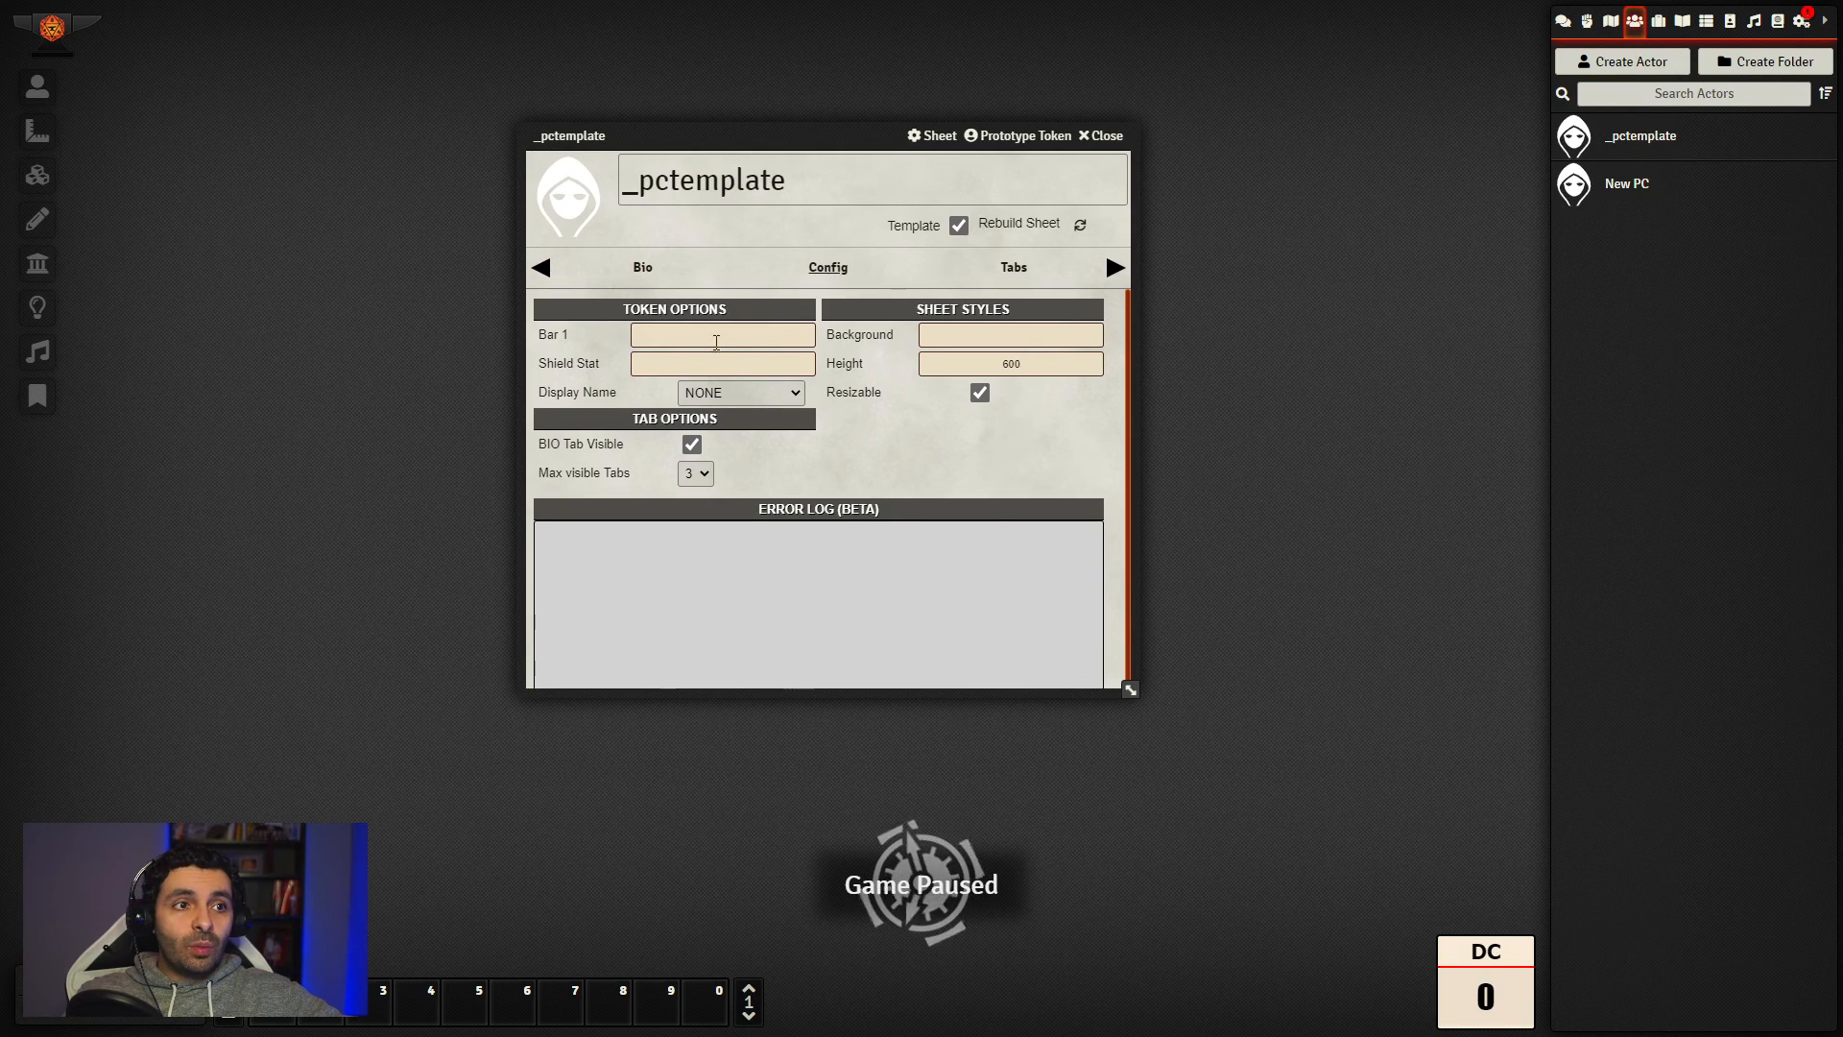
pyautogui.click(695, 451)
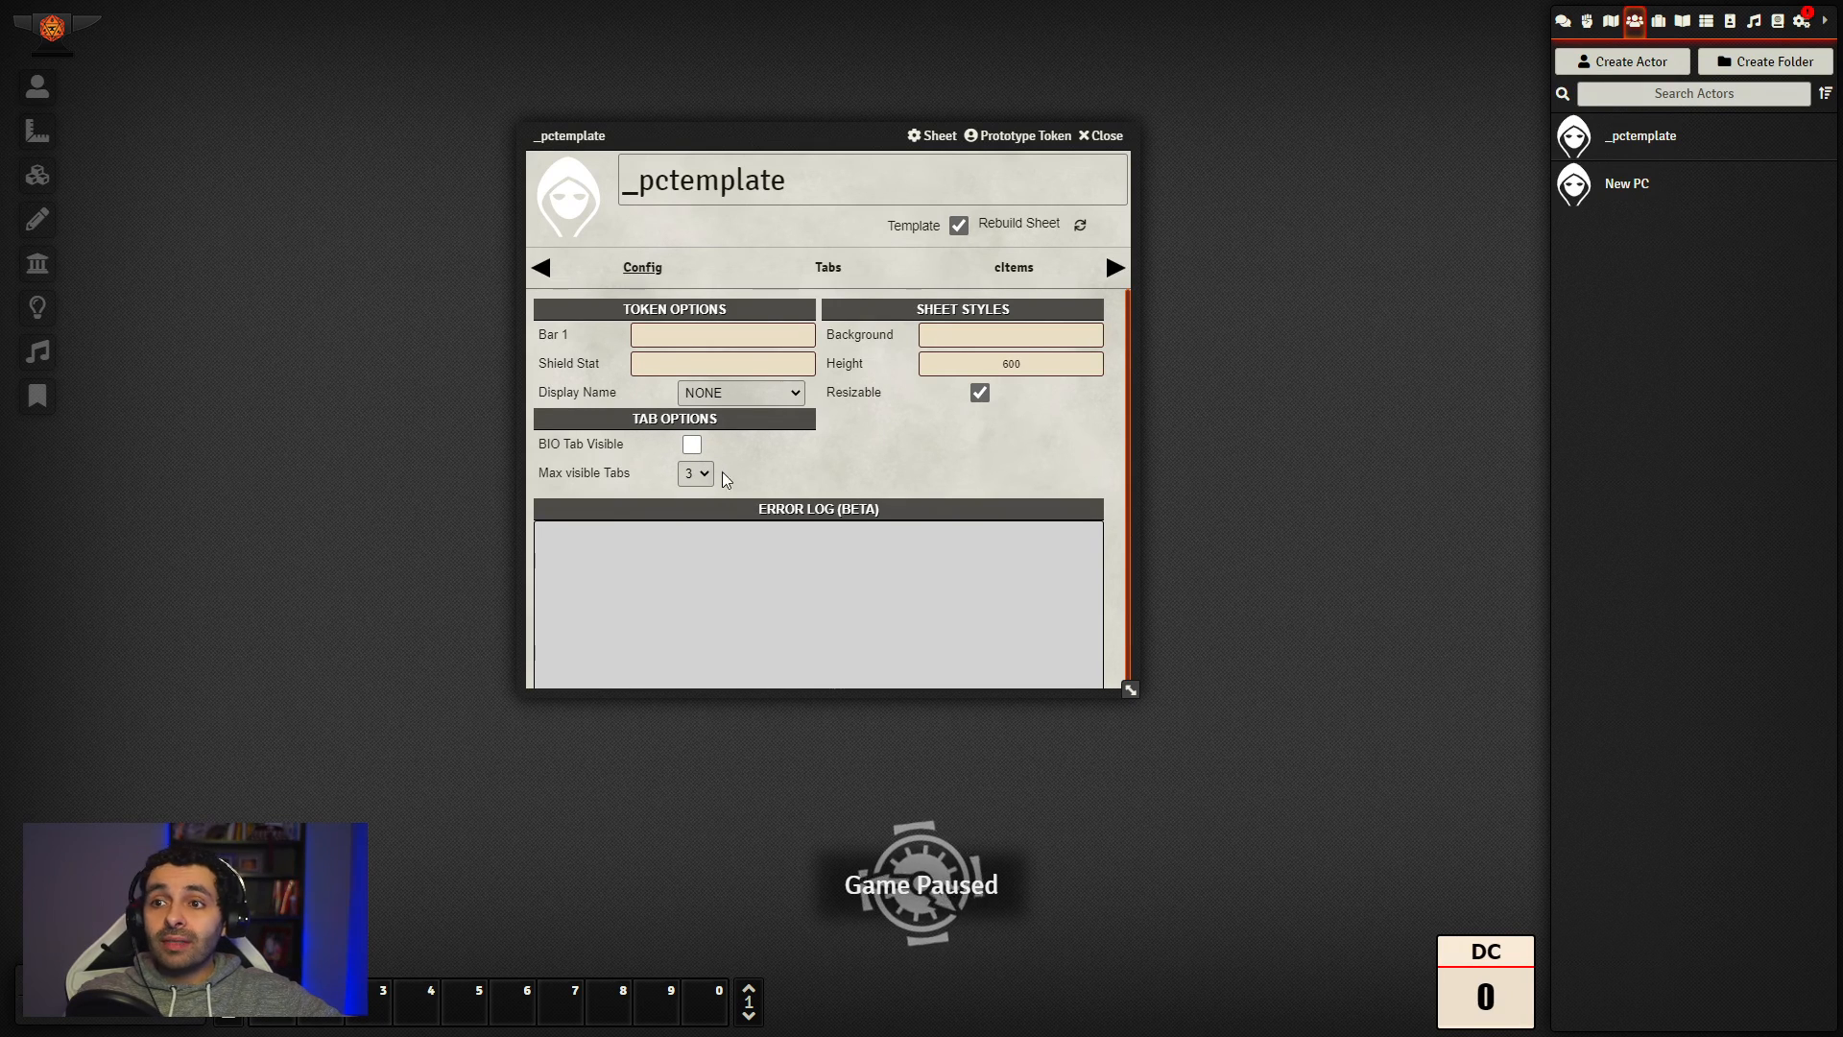
pyautogui.click(701, 475)
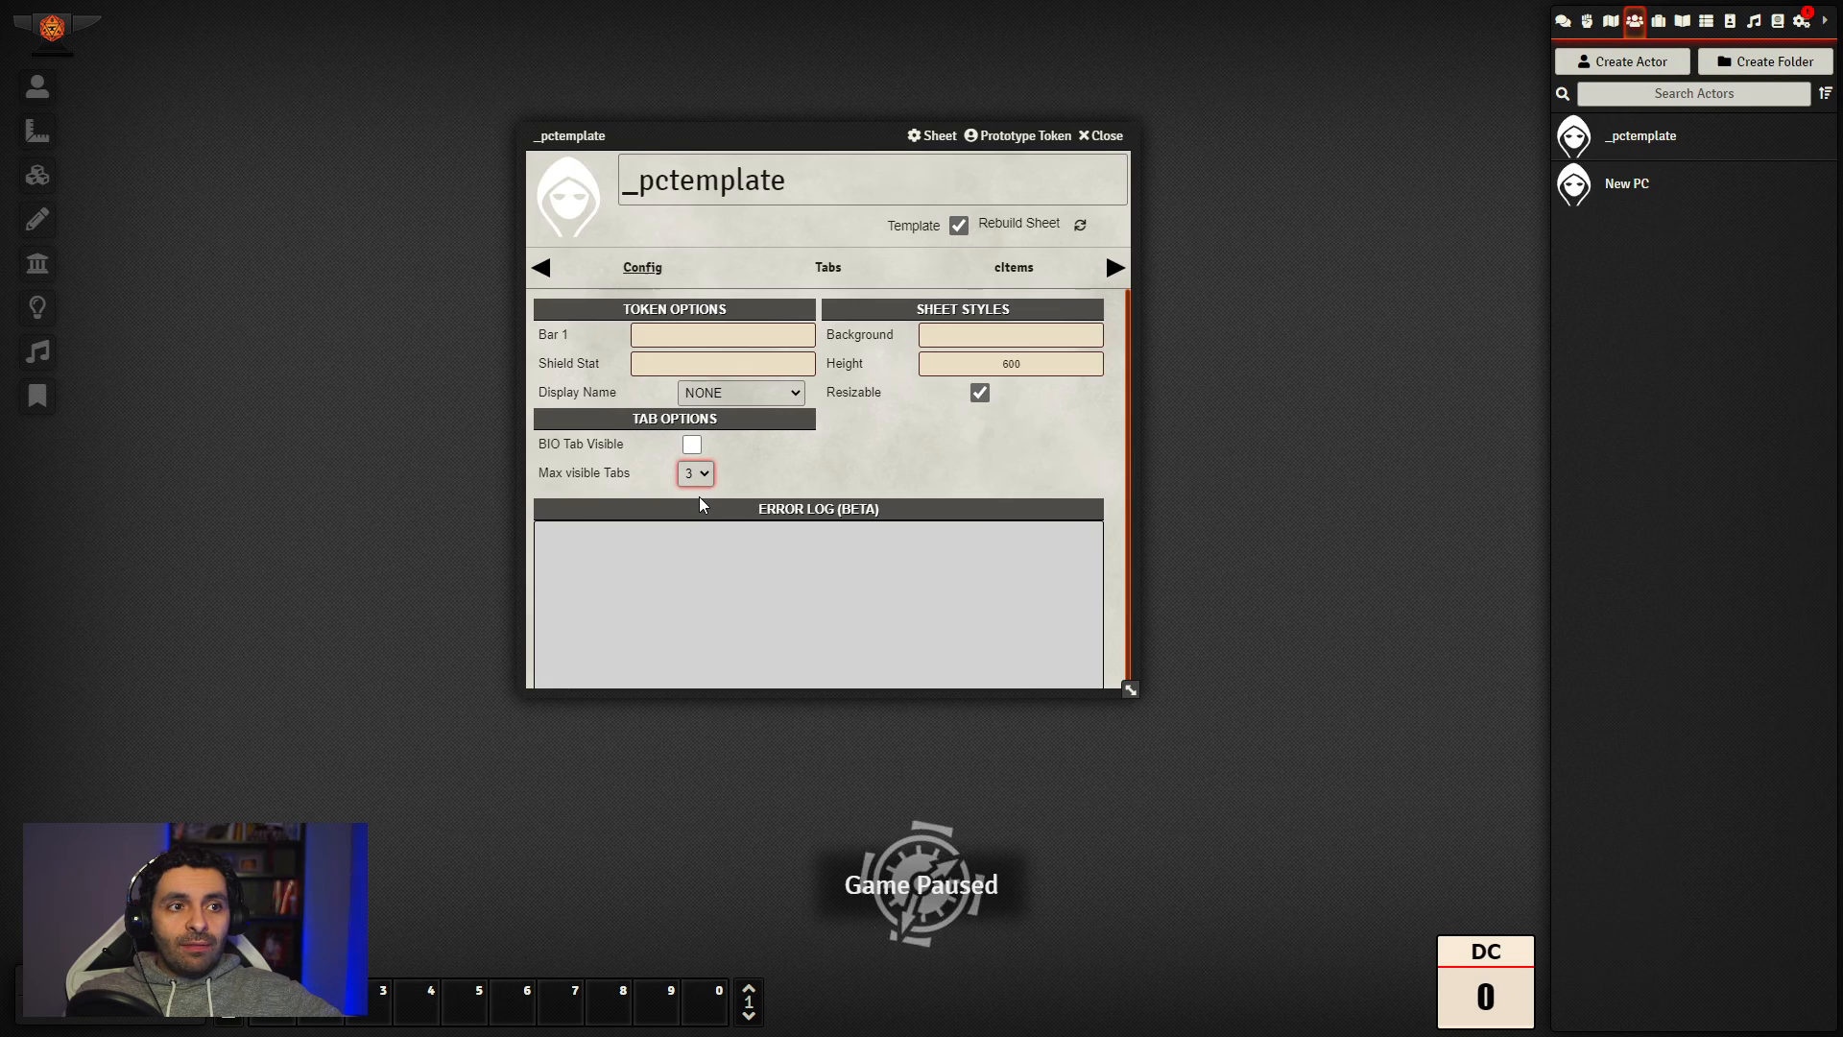
pyautogui.click(700, 498)
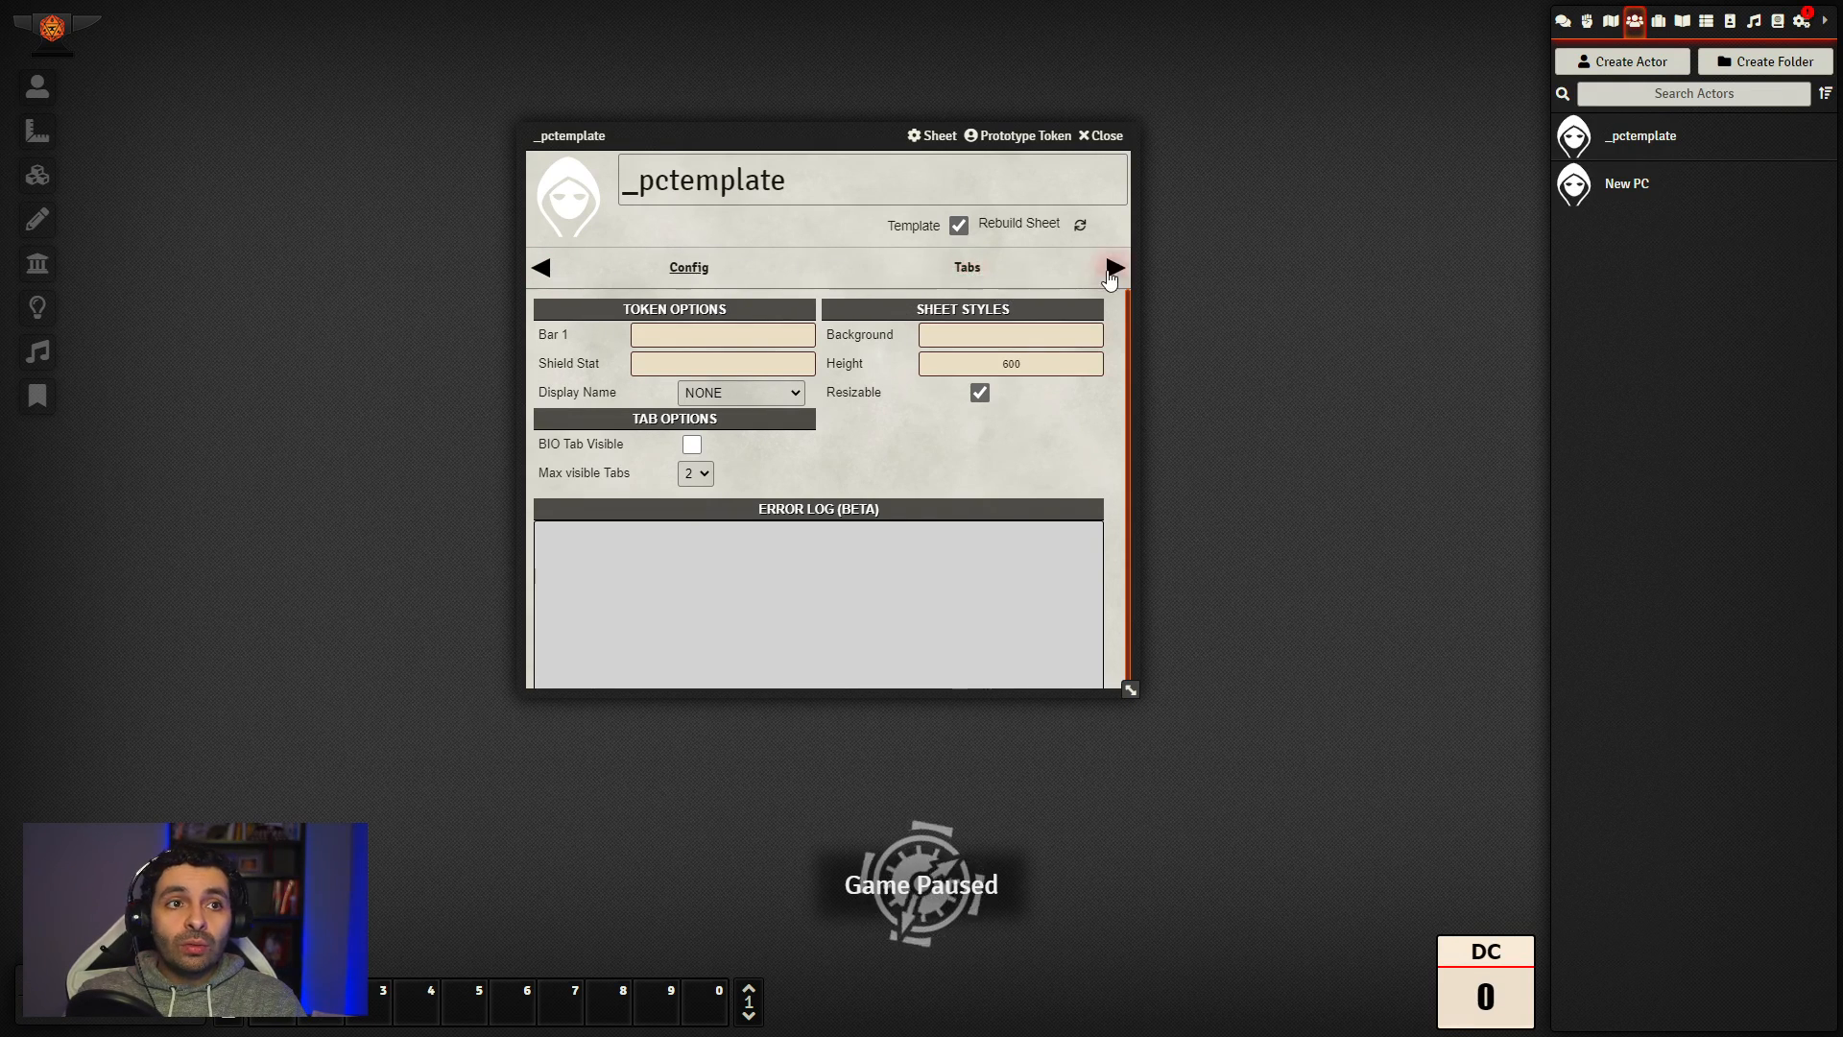
# Step: Page through the _pctemplate sheet's tabs to check the visible tab limit, returning to the Config options
pyautogui.click(1111, 269)
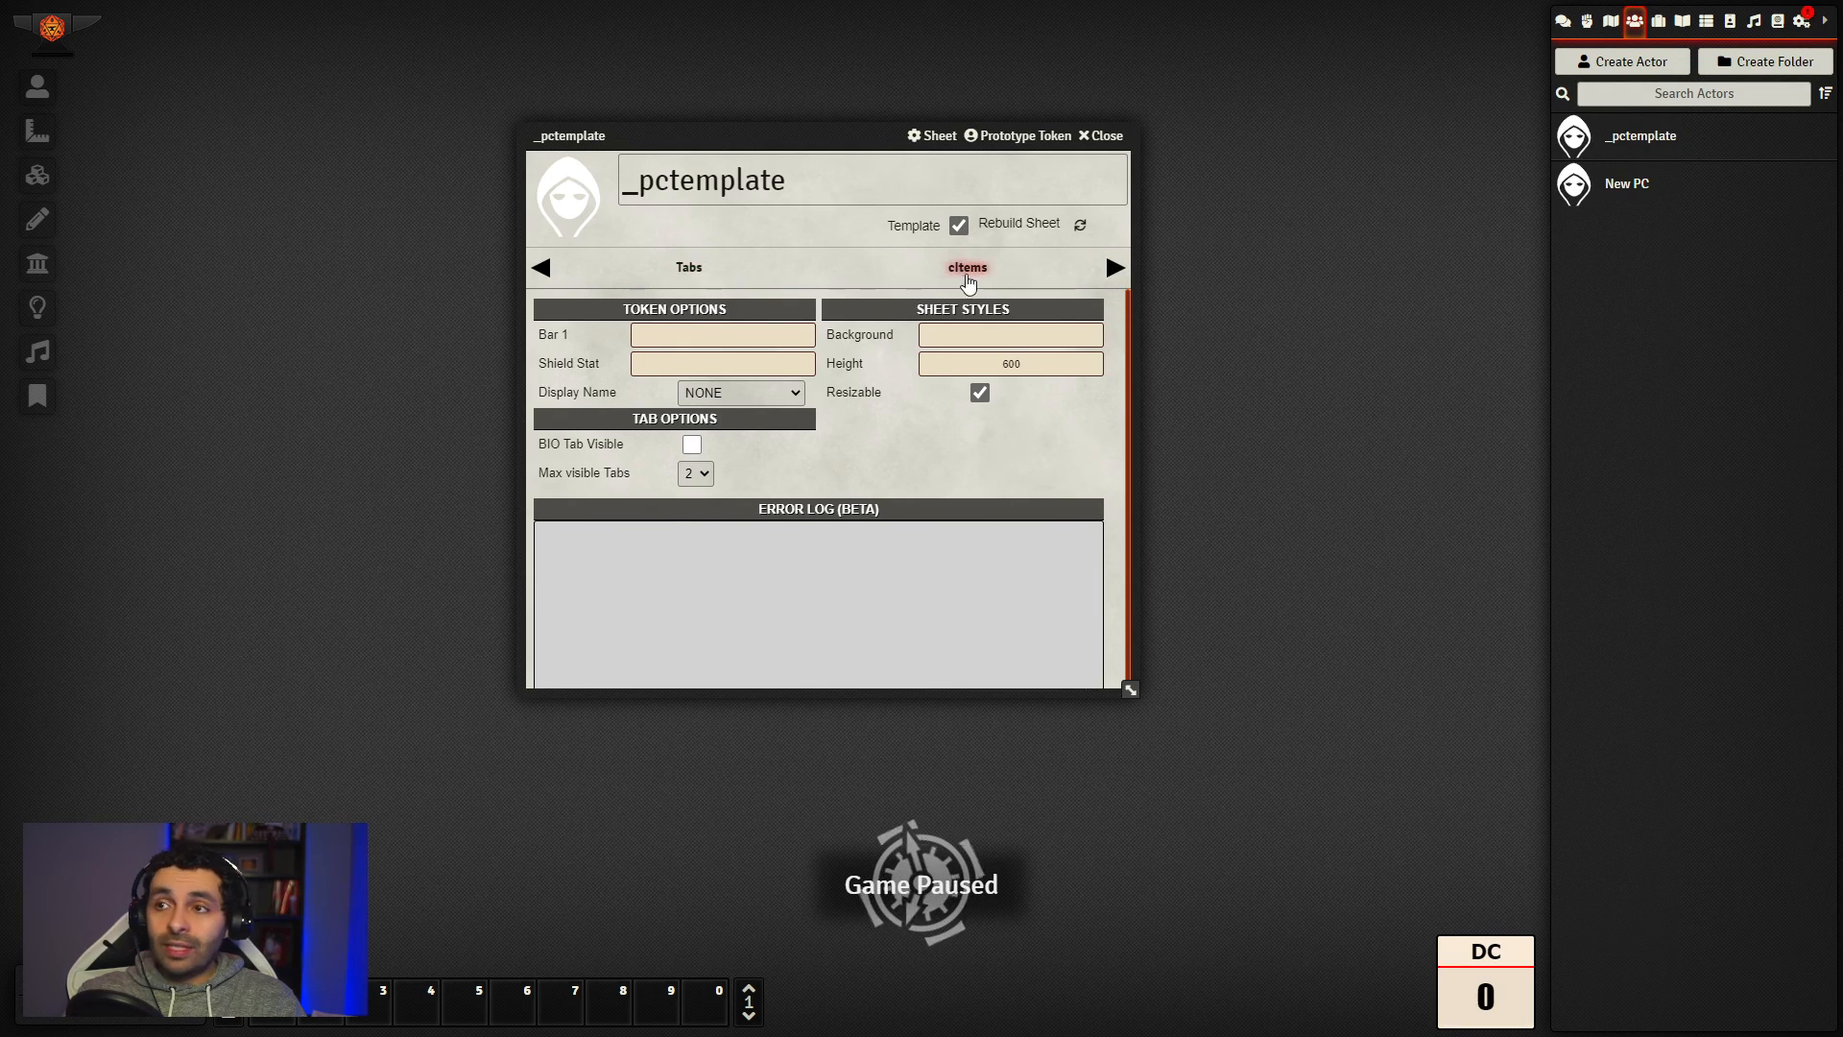
pyautogui.click(562, 271)
pyautogui.click(546, 270)
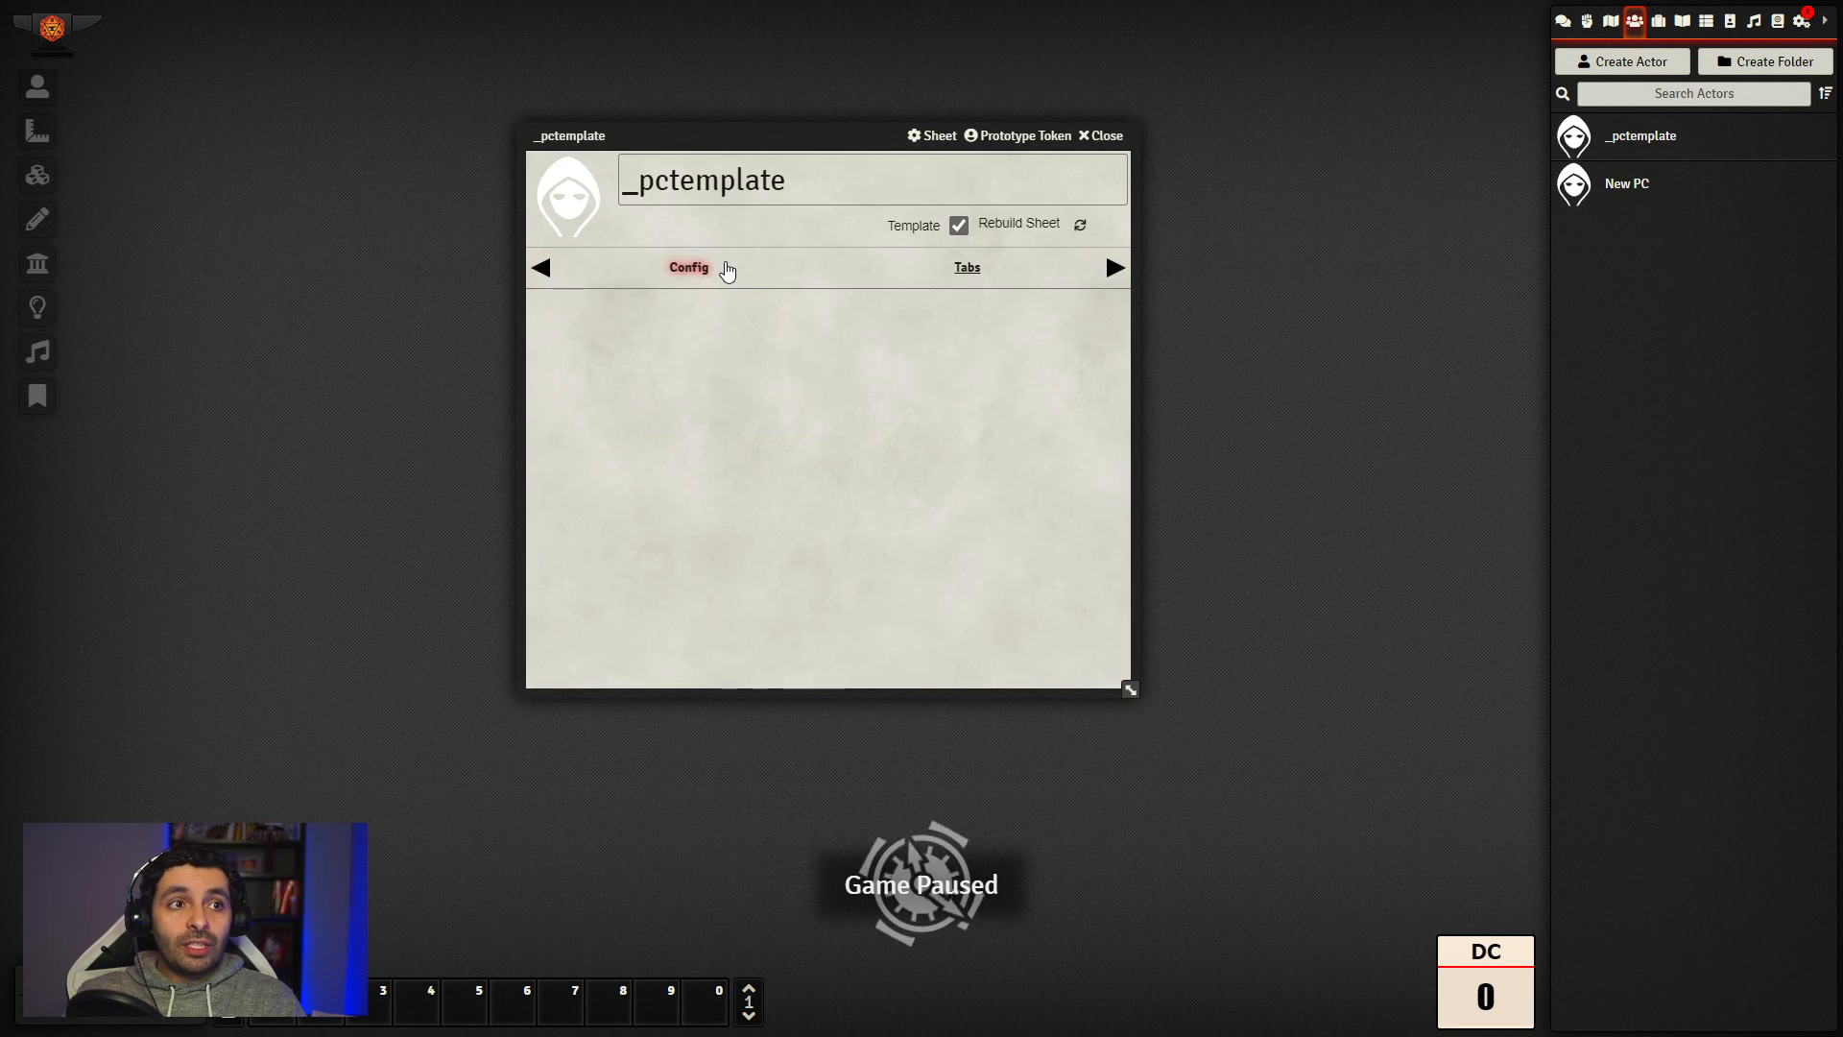
pyautogui.click(706, 270)
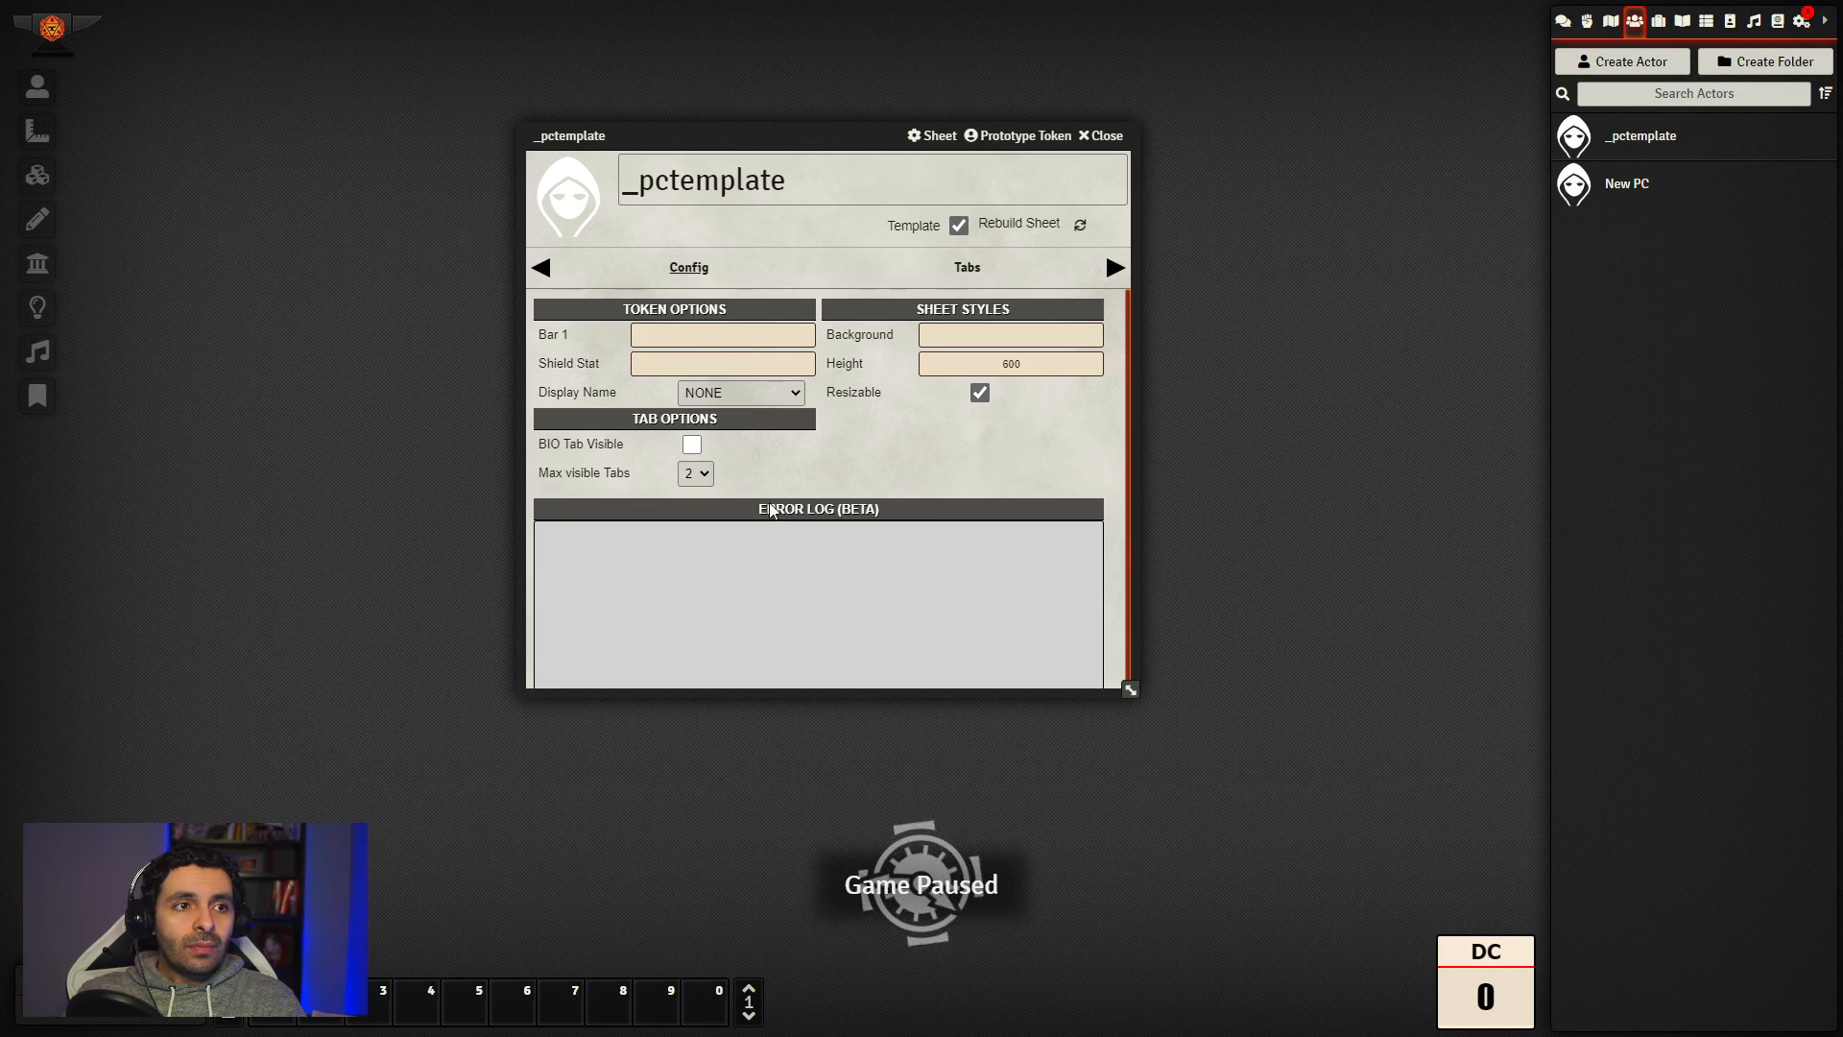
pyautogui.click(706, 471)
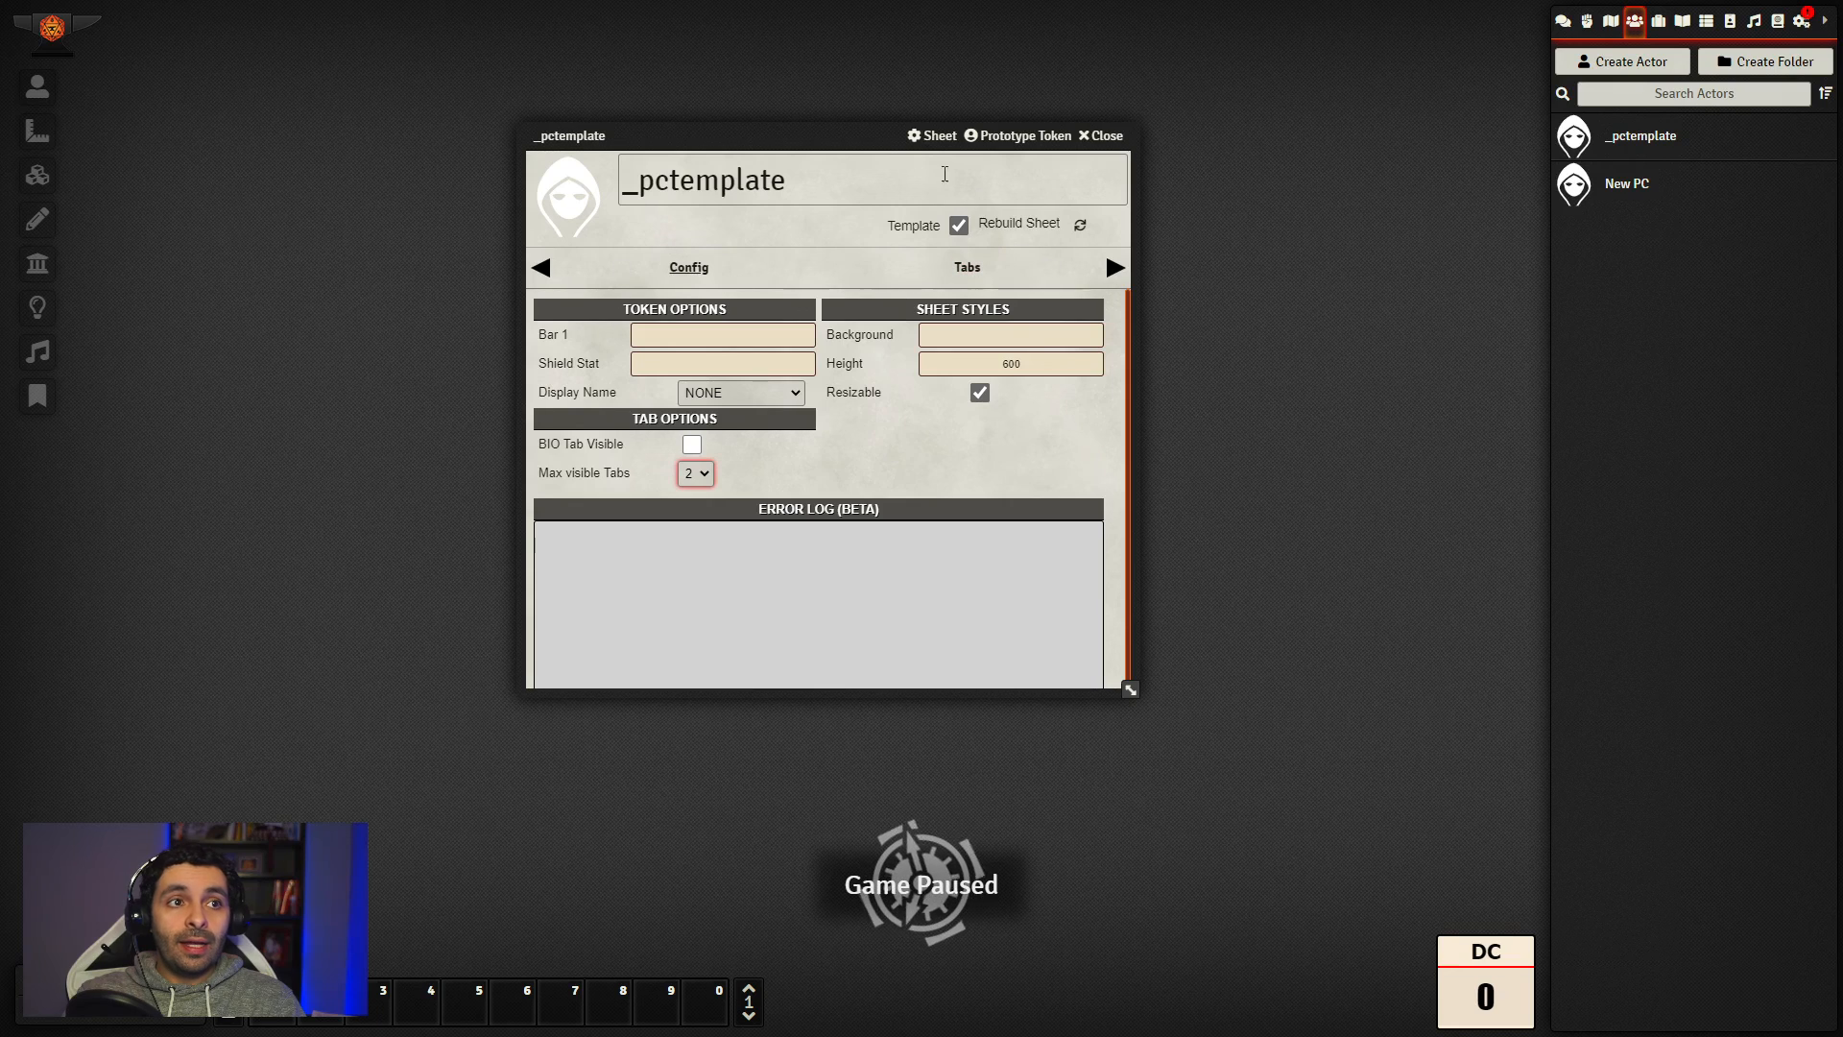
# Step: Inspect the Background and Height fields in the template's sheet styles
pyautogui.moveTo(874, 136); pyautogui.dragTo(838, 123)
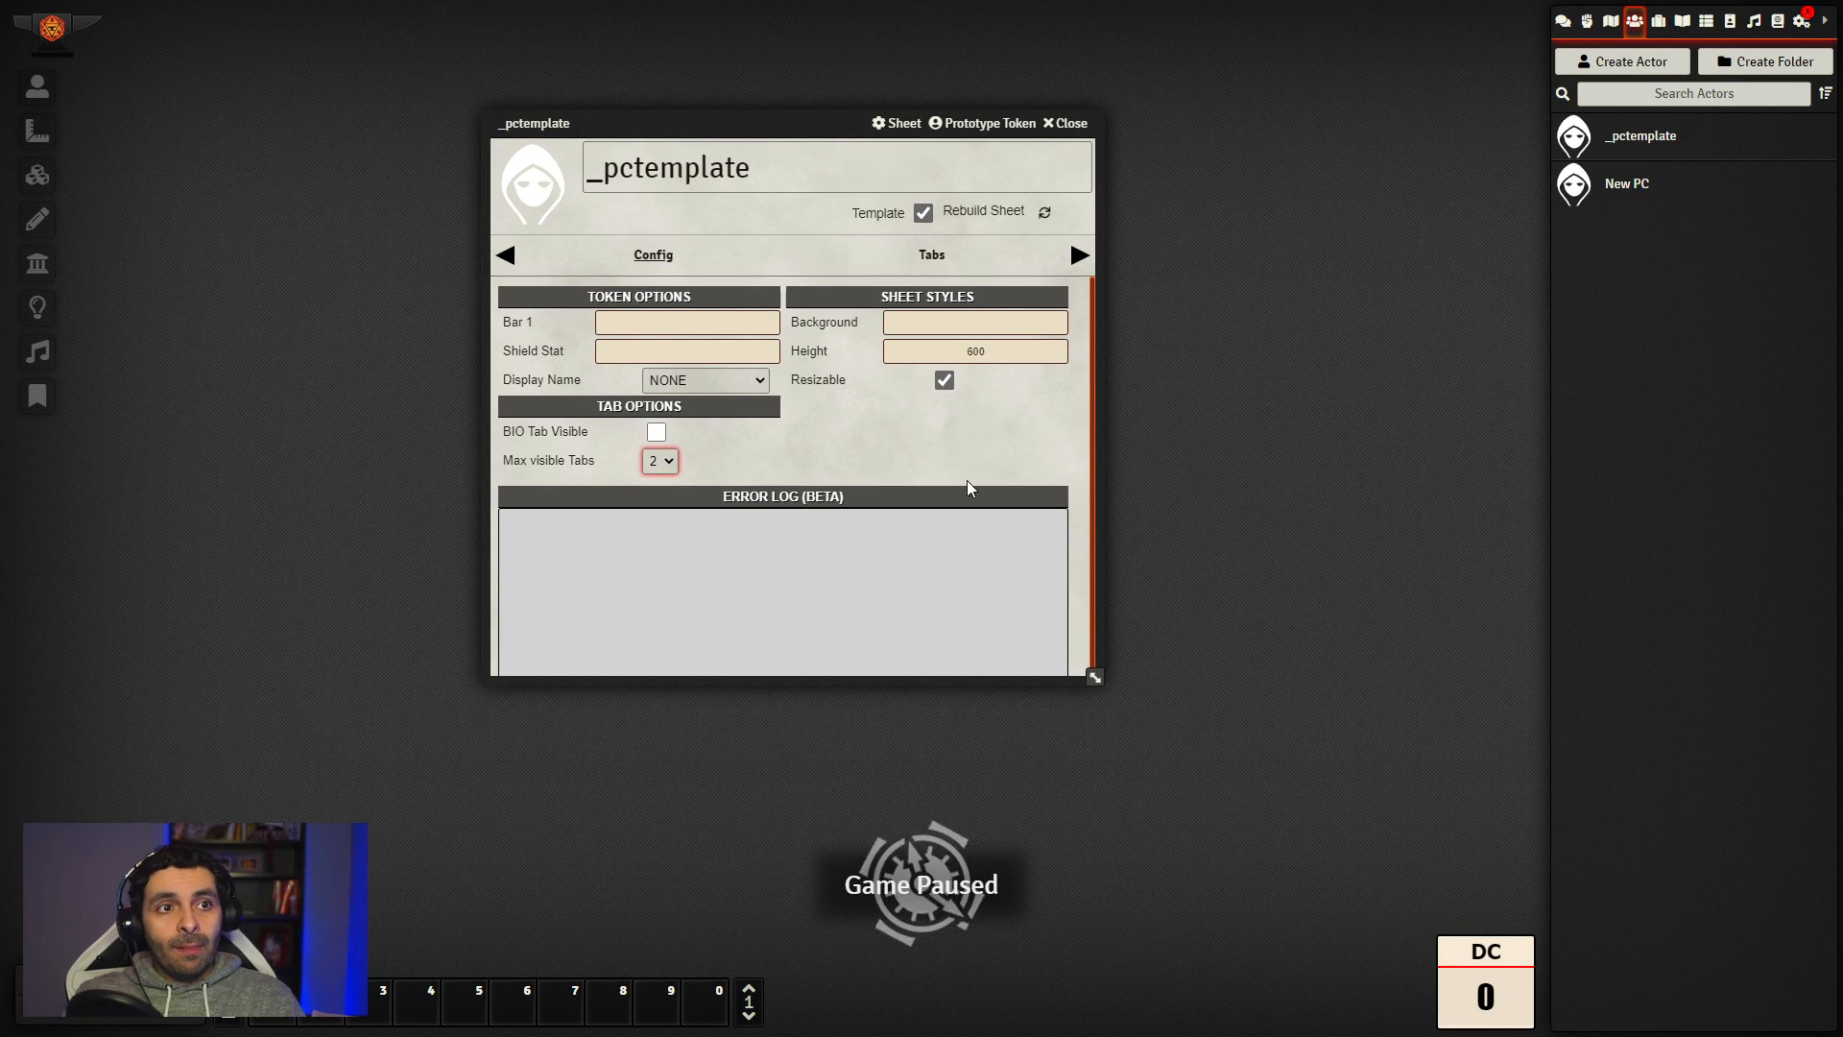
pyautogui.click(938, 322)
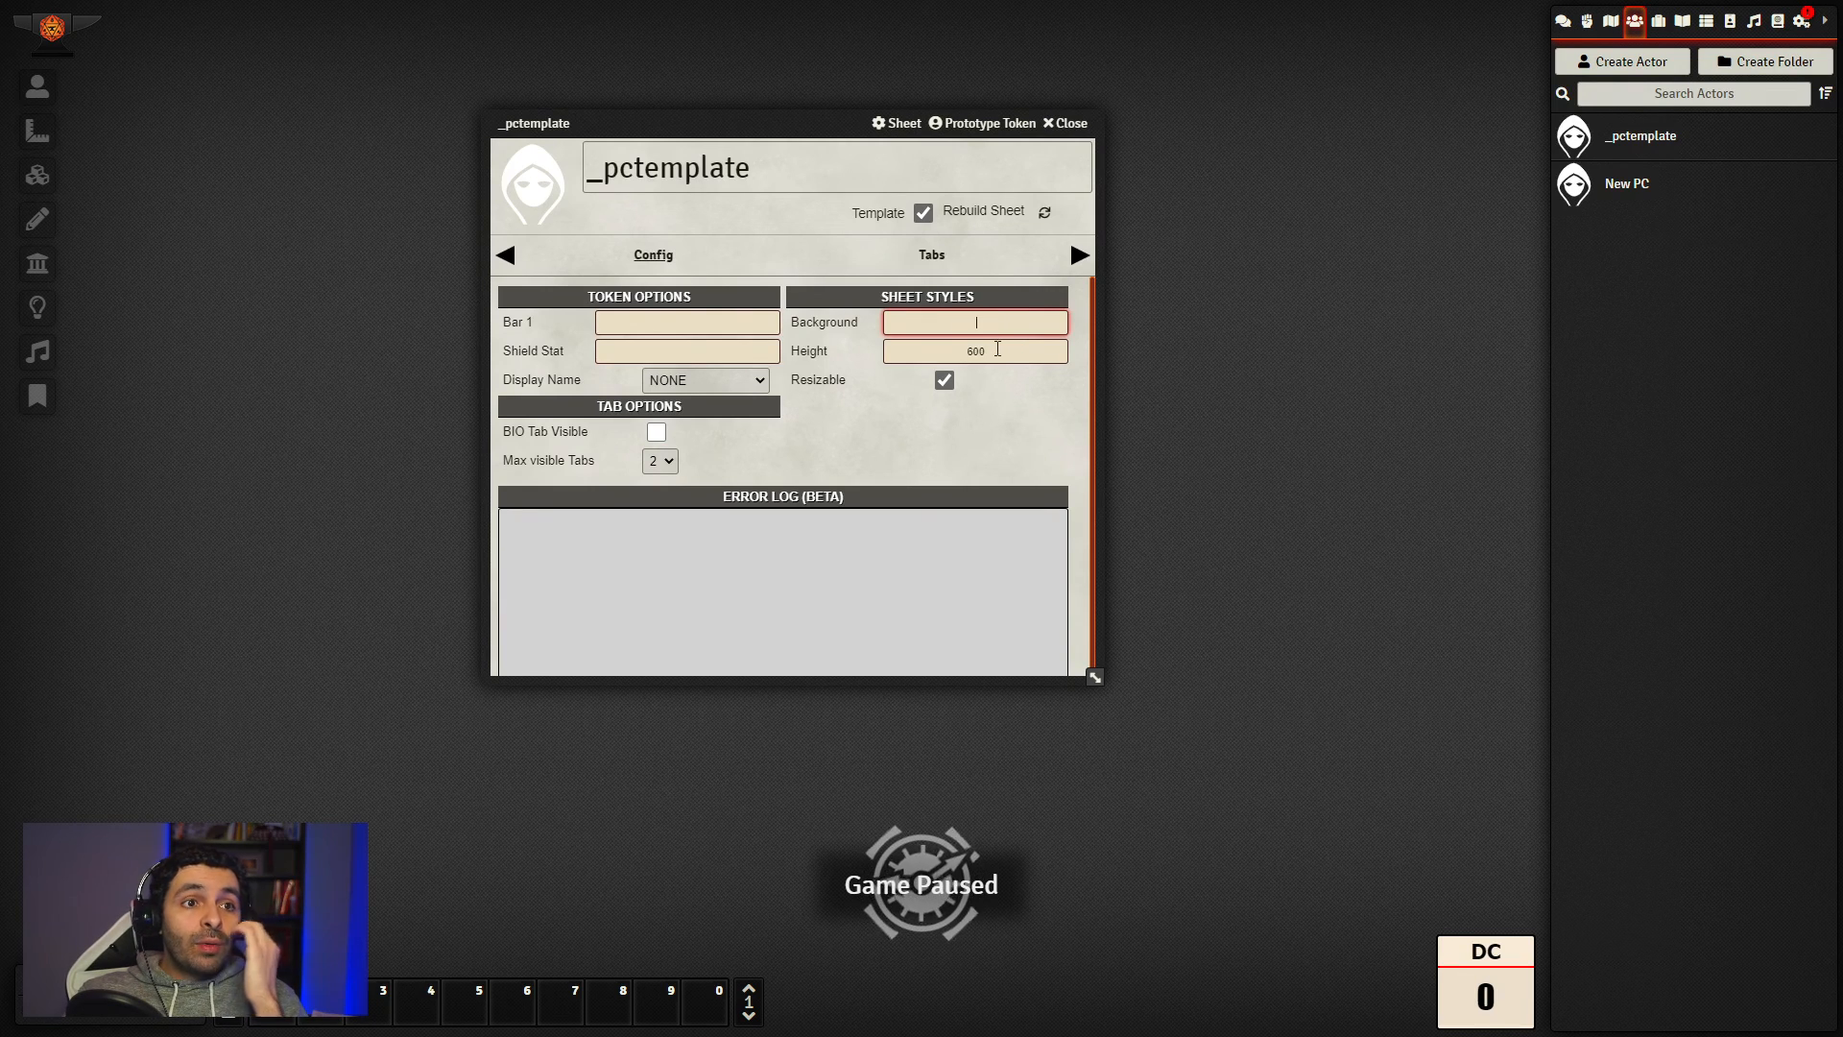
pyautogui.click(992, 351)
pyautogui.click(966, 320)
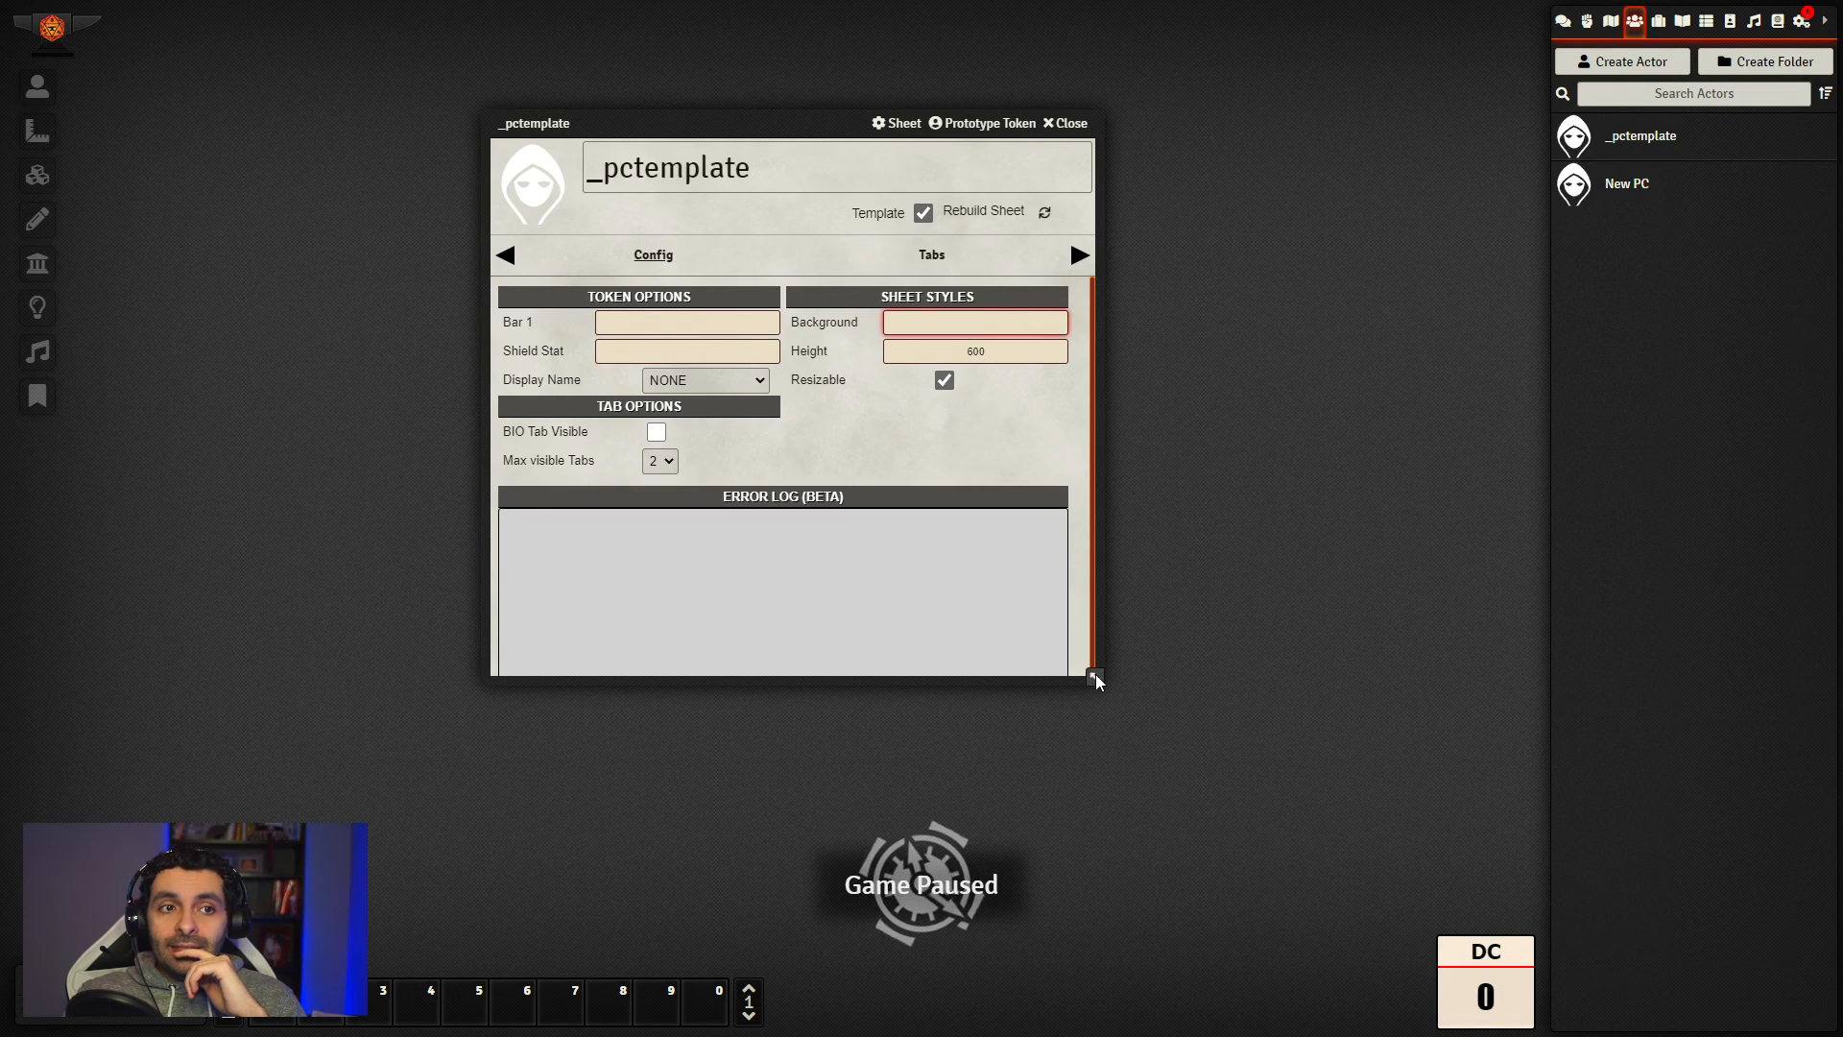
# Step: Enlarge the _pctemplate sheet to show the whole error log, and move the sheet aside on the canvas
pyautogui.moveTo(1097, 681); pyautogui.dragTo(1083, 765)
pyautogui.click(855, 545)
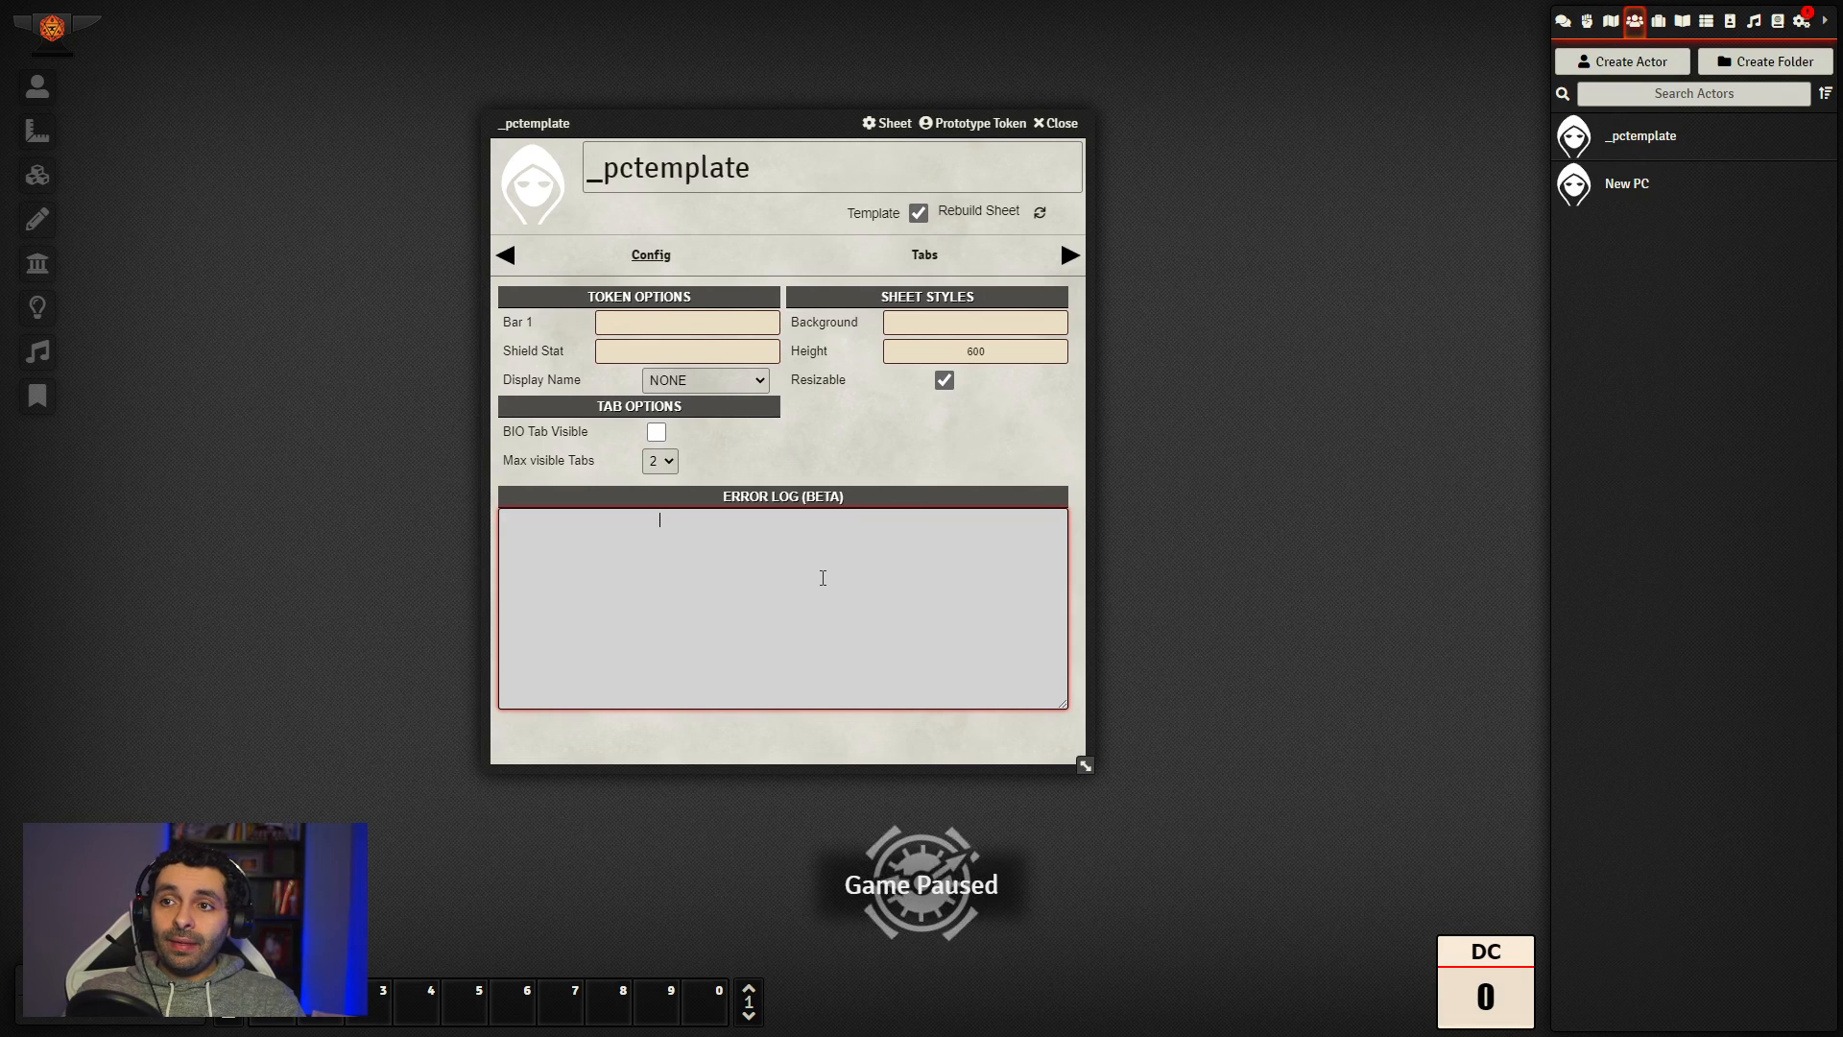
pyautogui.moveTo(800, 126); pyautogui.dragTo(569, 133)
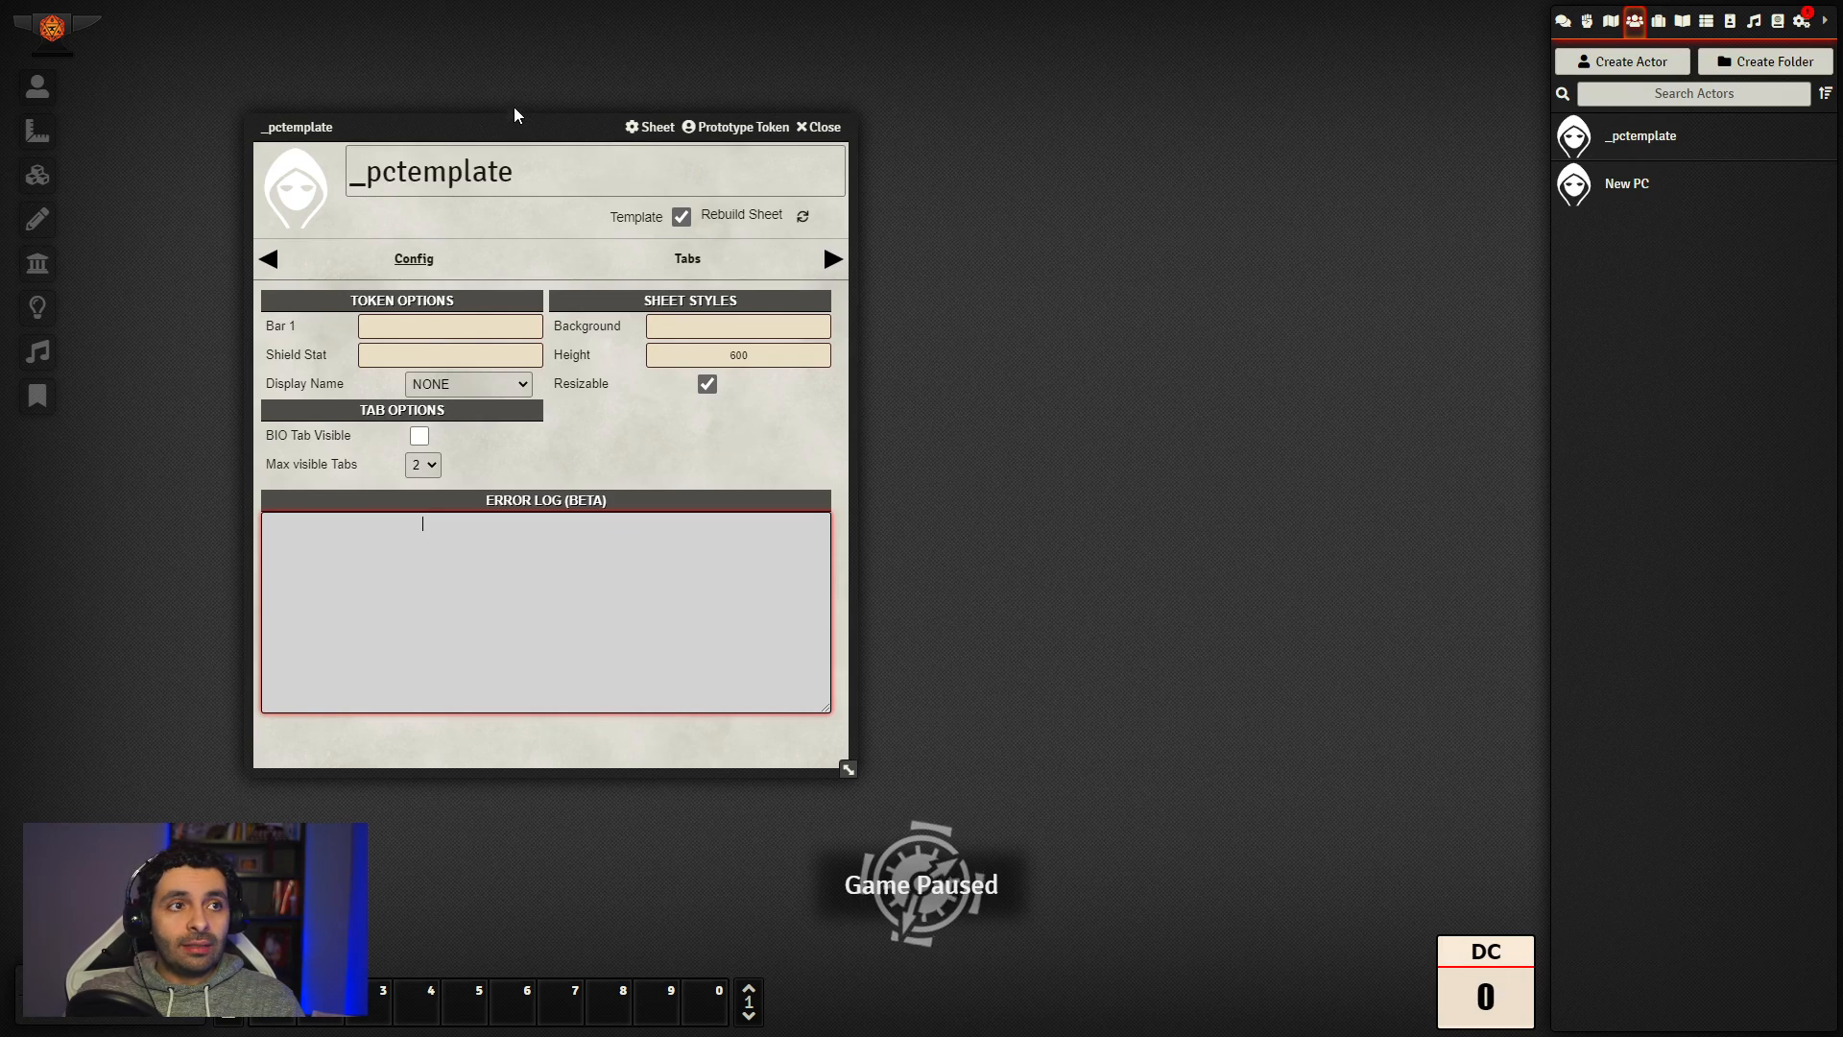
pyautogui.moveTo(515, 115); pyautogui.dragTo(537, 103)
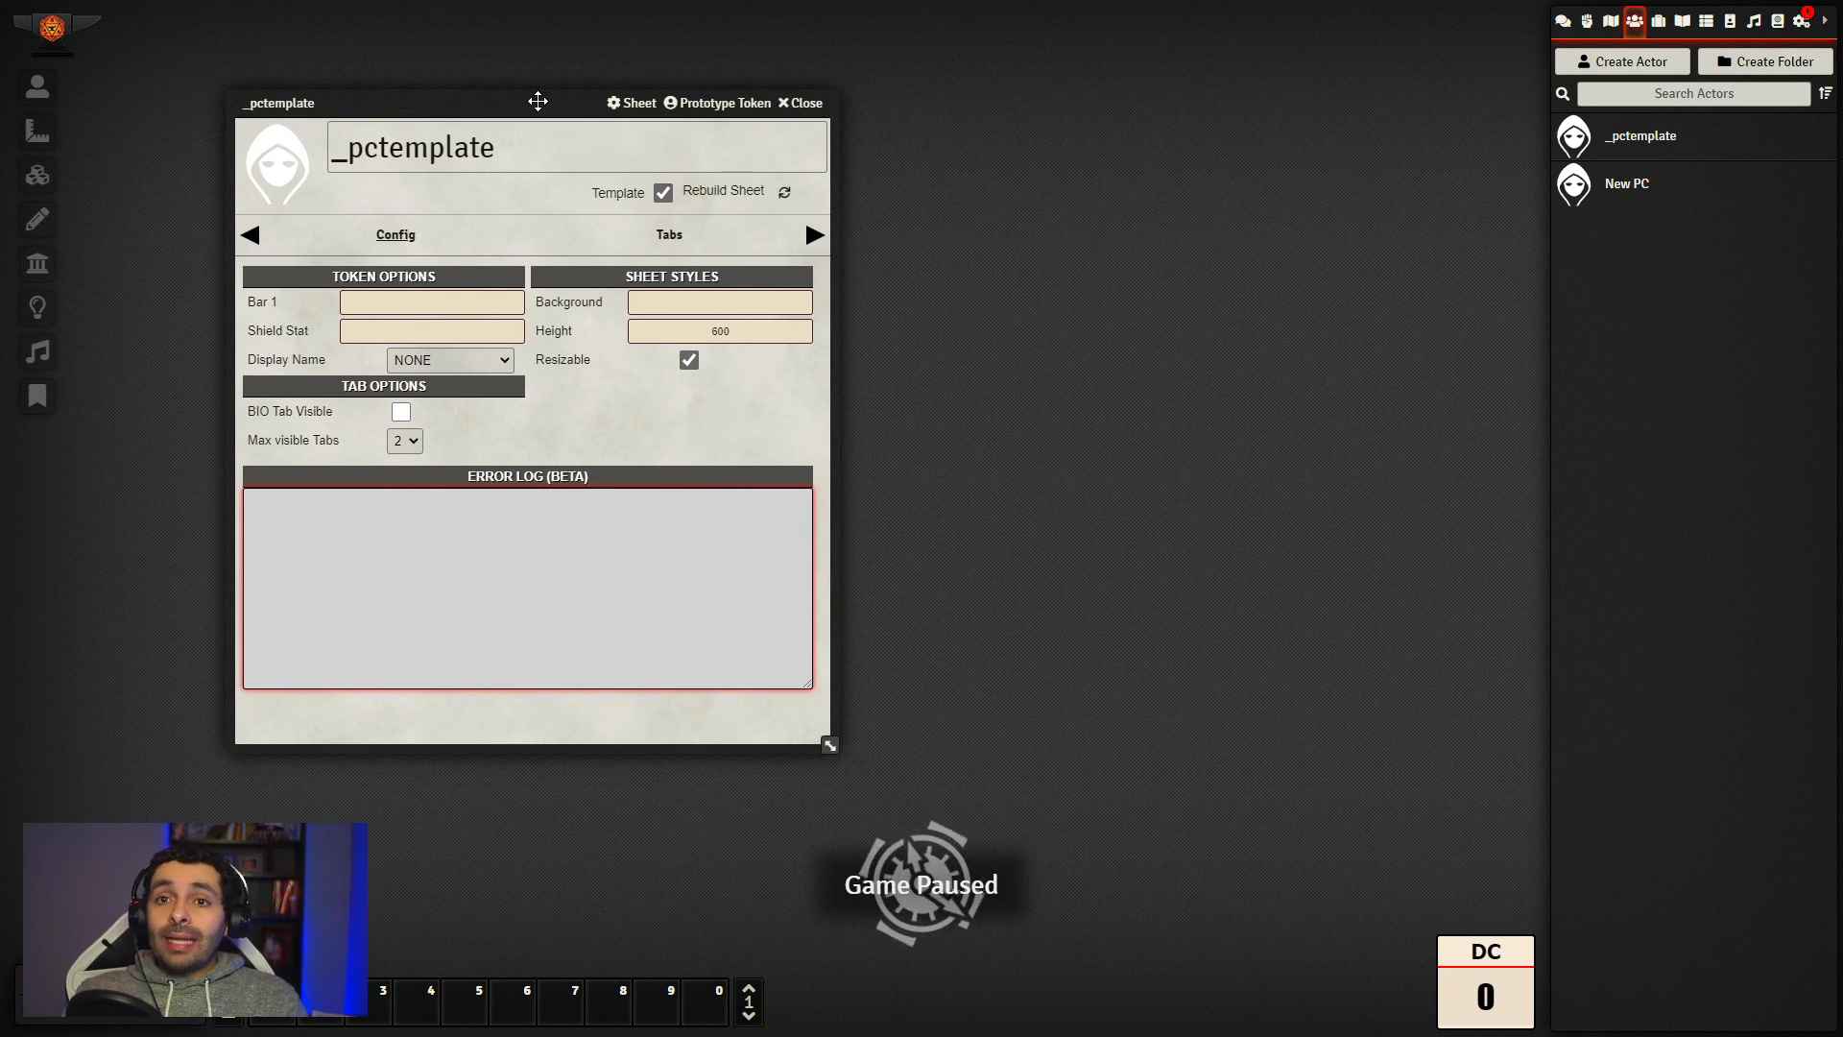
# Step: View the _pctemplate sheet's Tabs page and the world's Items directory
pyautogui.click(653, 234)
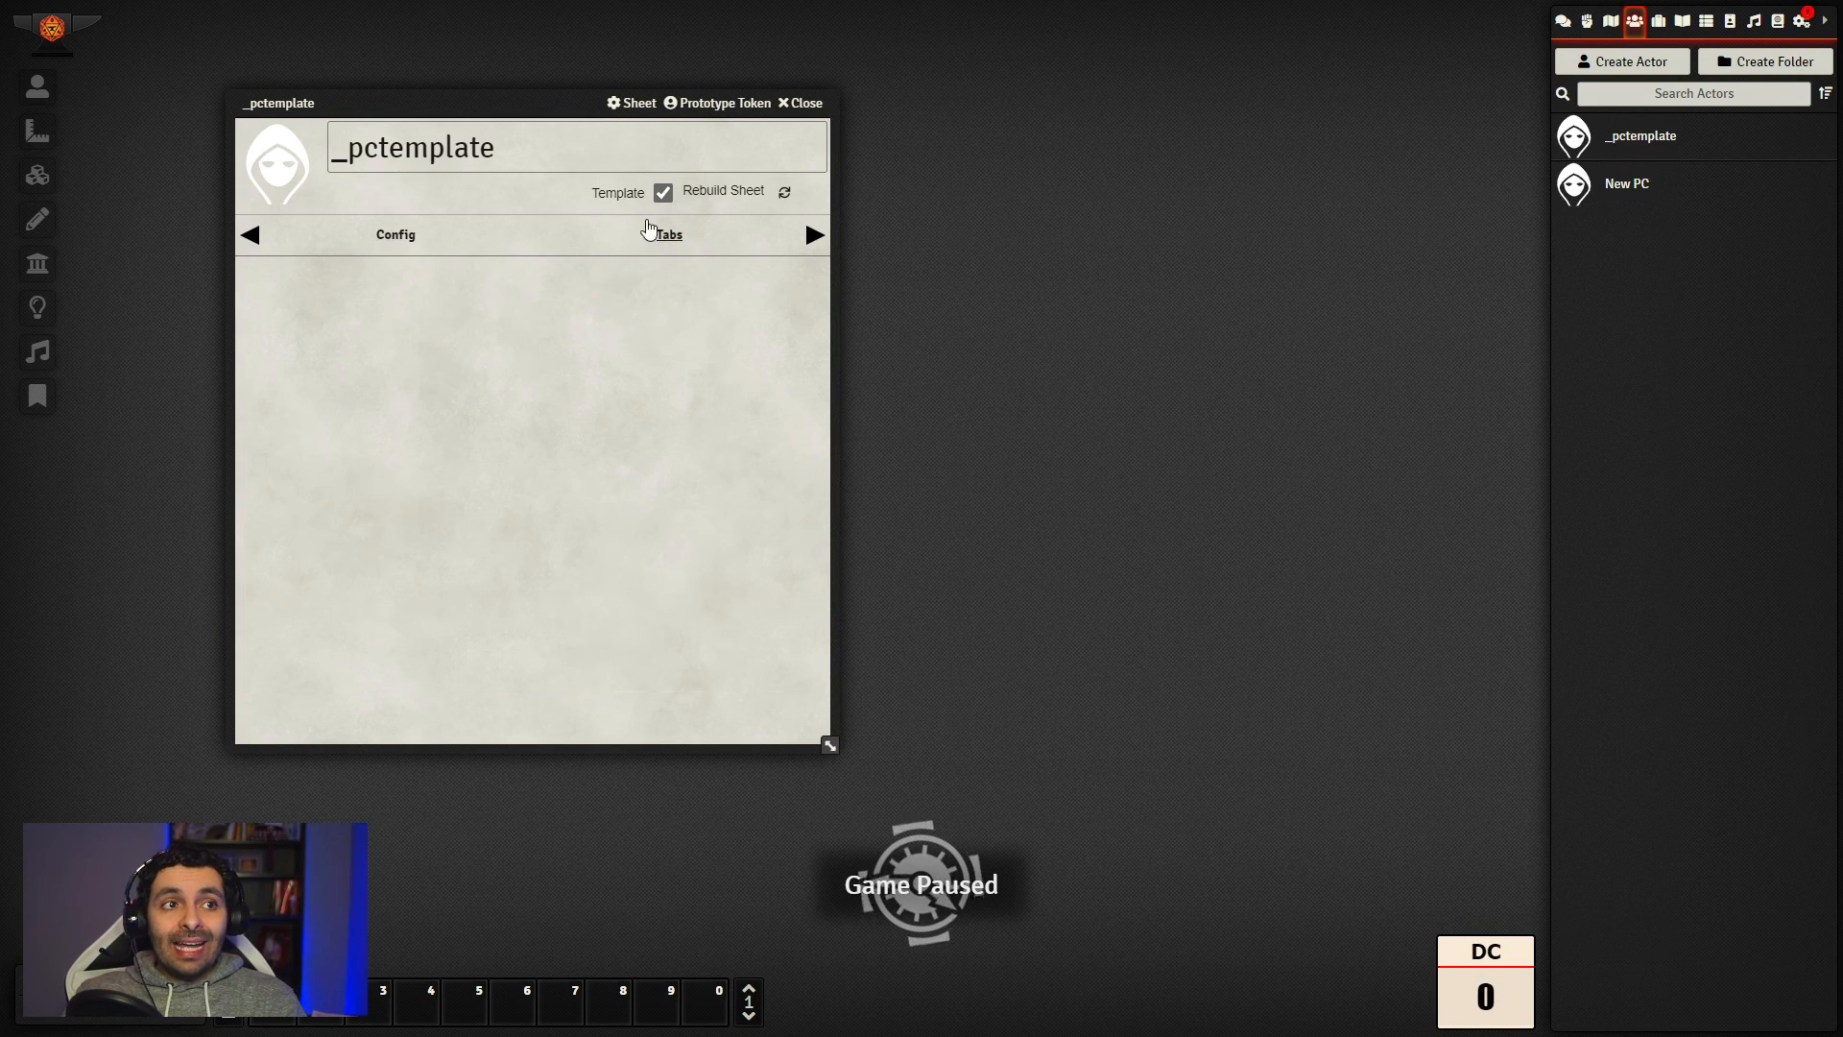
pyautogui.moveTo(545, 114); pyautogui.dragTo(456, 105)
pyautogui.click(1658, 23)
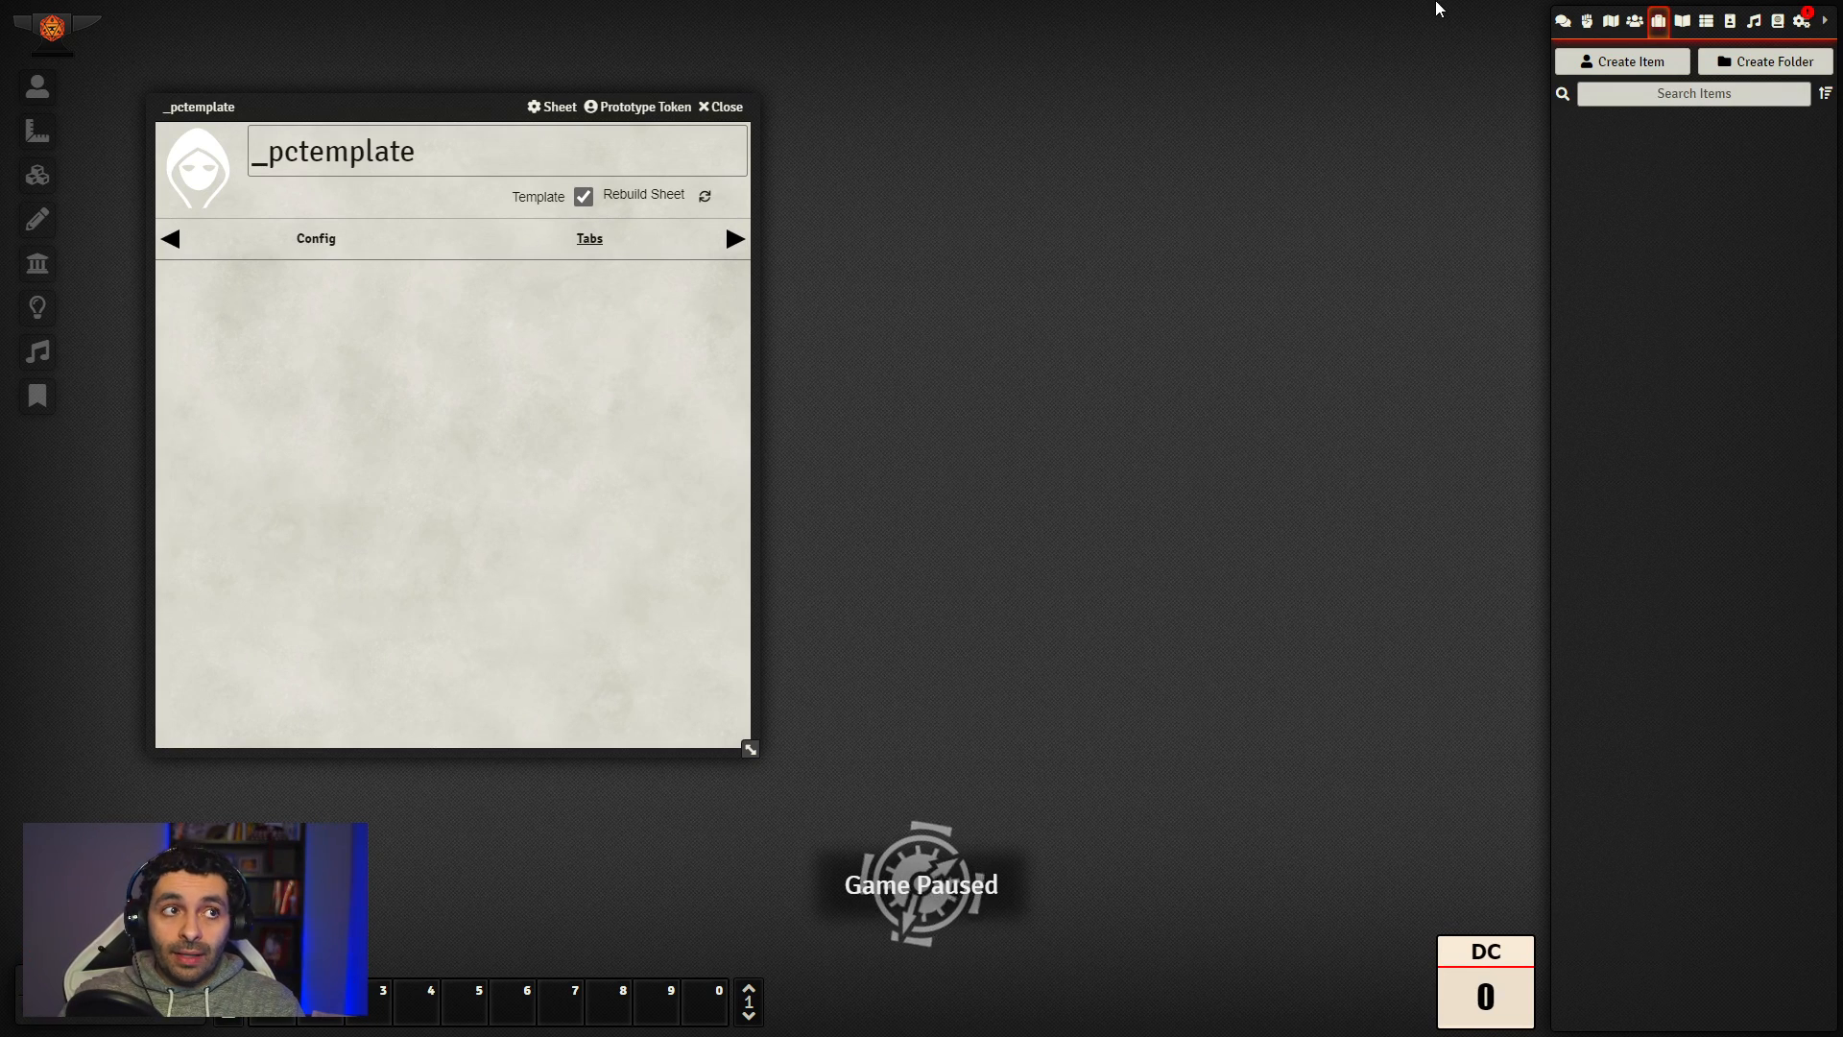
# Step: Minimize the _pctemplate sheet and move it out of the way near the canvas's upper edge
pyautogui.moveTo(452, 103); pyautogui.dragTo(521, 170)
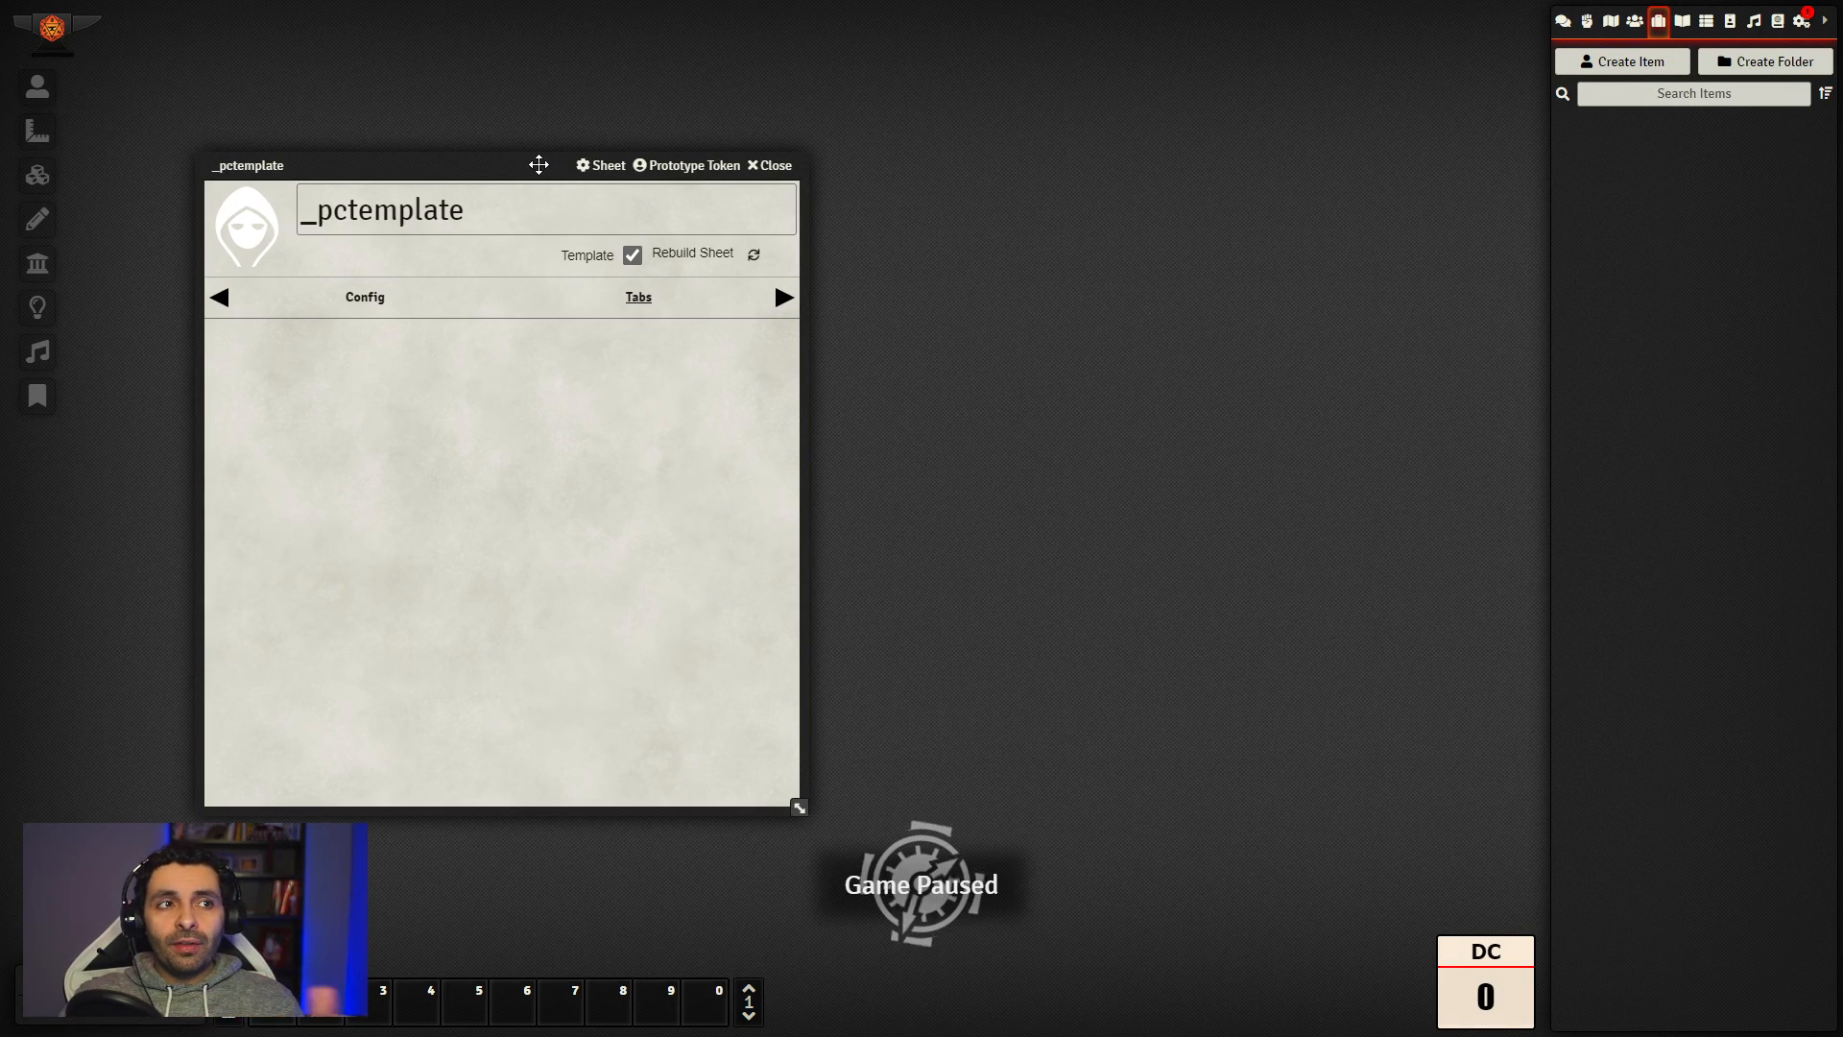
pyautogui.moveTo(539, 173); pyautogui.dragTo(547, 181)
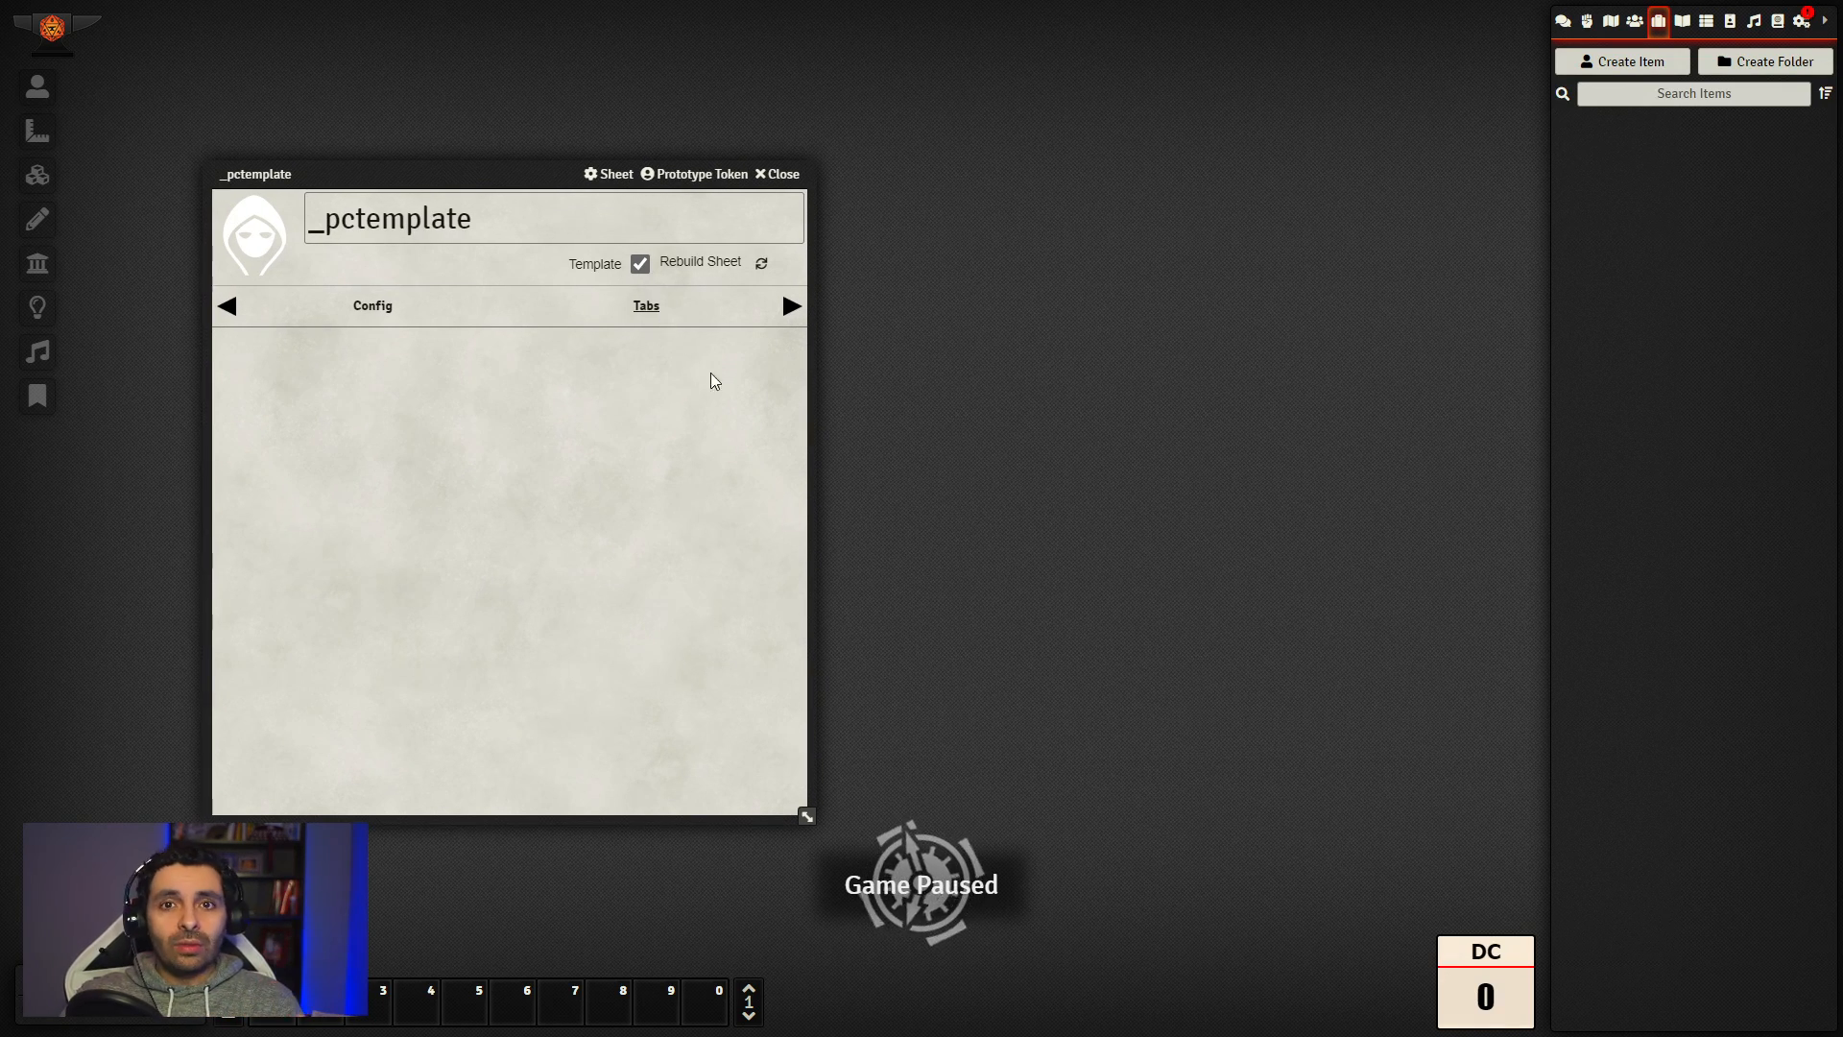
pyautogui.moveTo(498, 176); pyautogui.dragTo(496, 176)
pyautogui.doubleClick(496, 175)
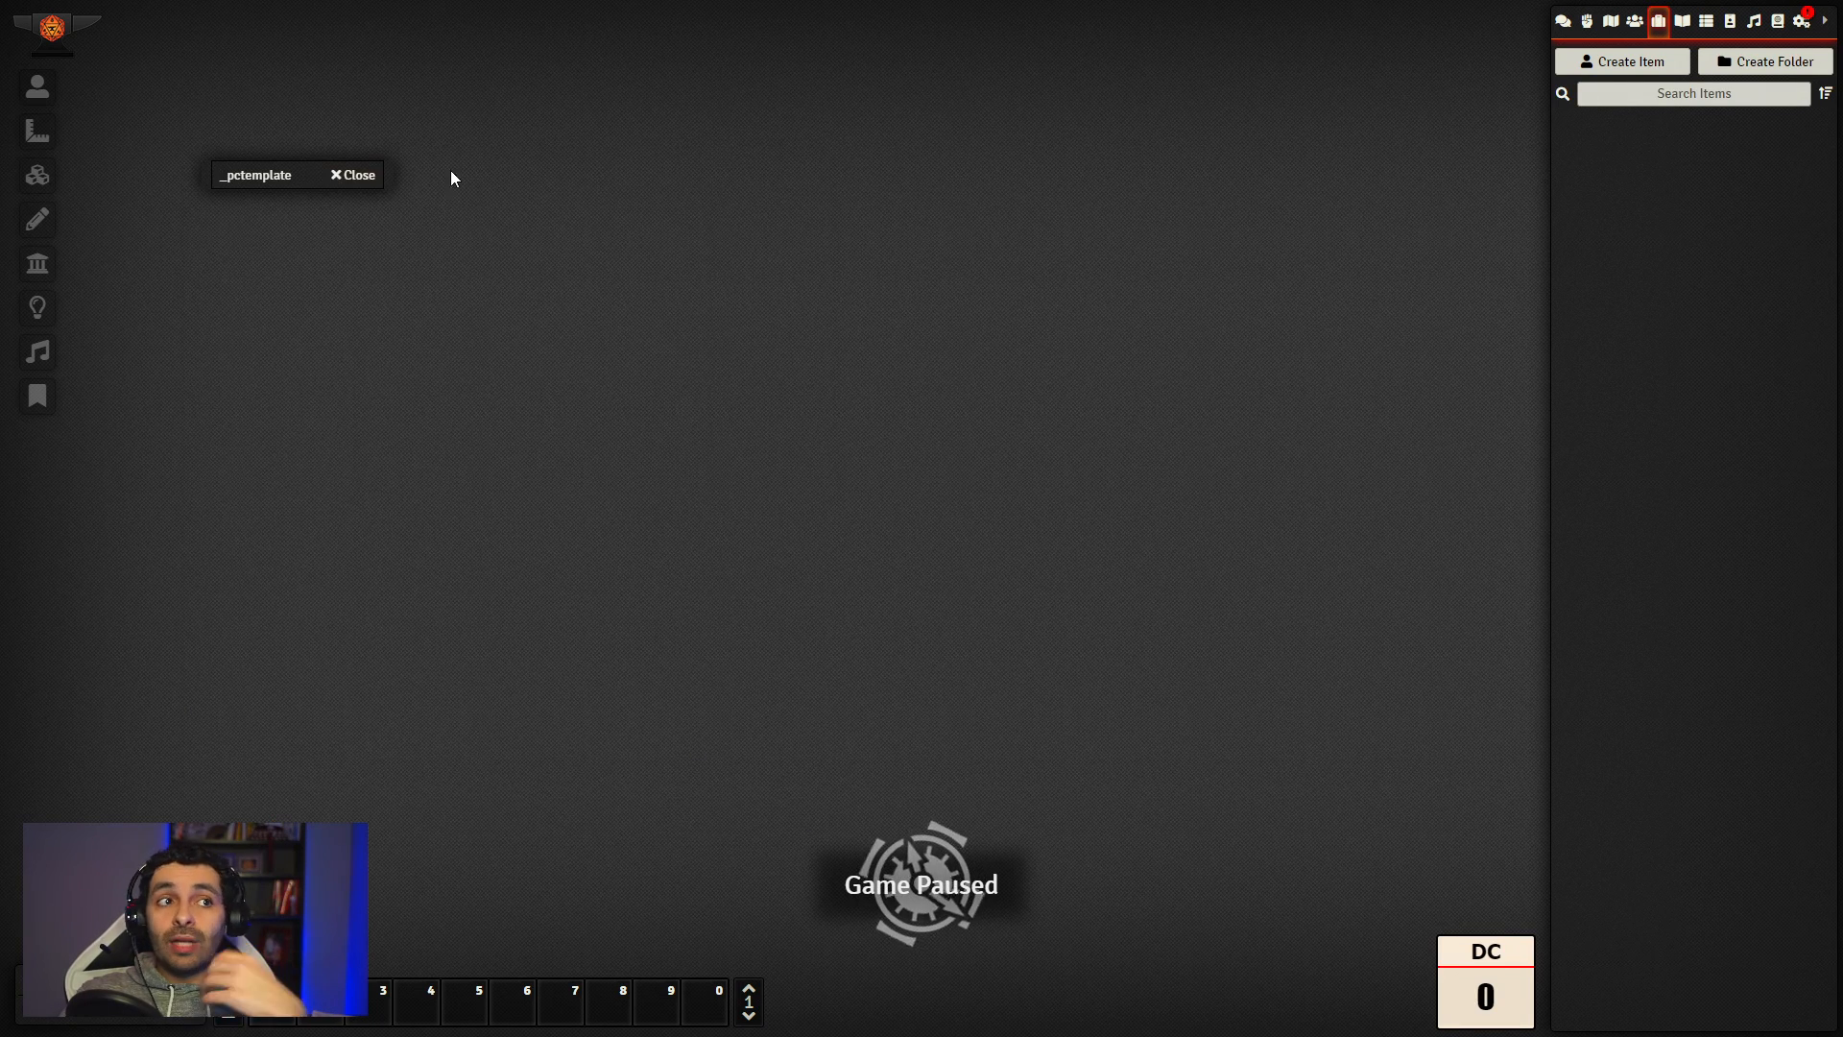
pyautogui.moveTo(301, 172); pyautogui.dragTo(1167, 130)
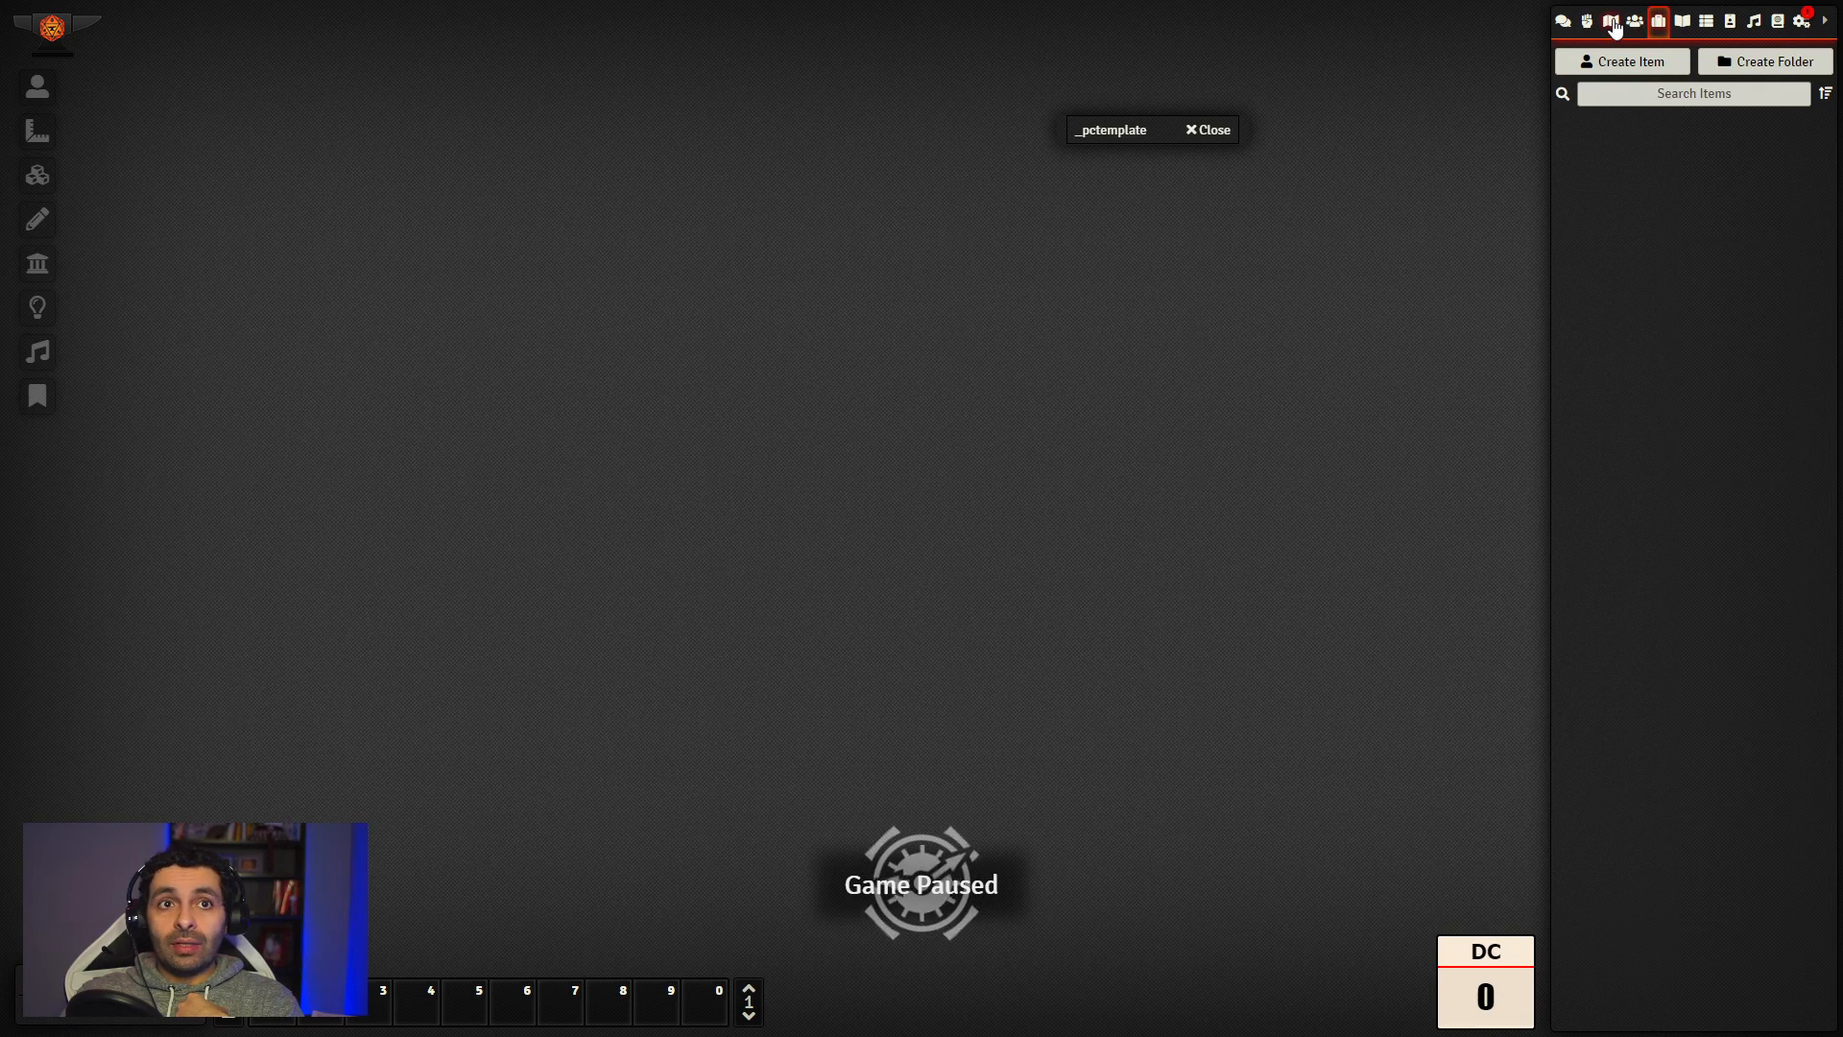
# Step: Create a new scene named Tutorial and save its default configuration
pyautogui.click(1611, 21)
pyautogui.click(1655, 65)
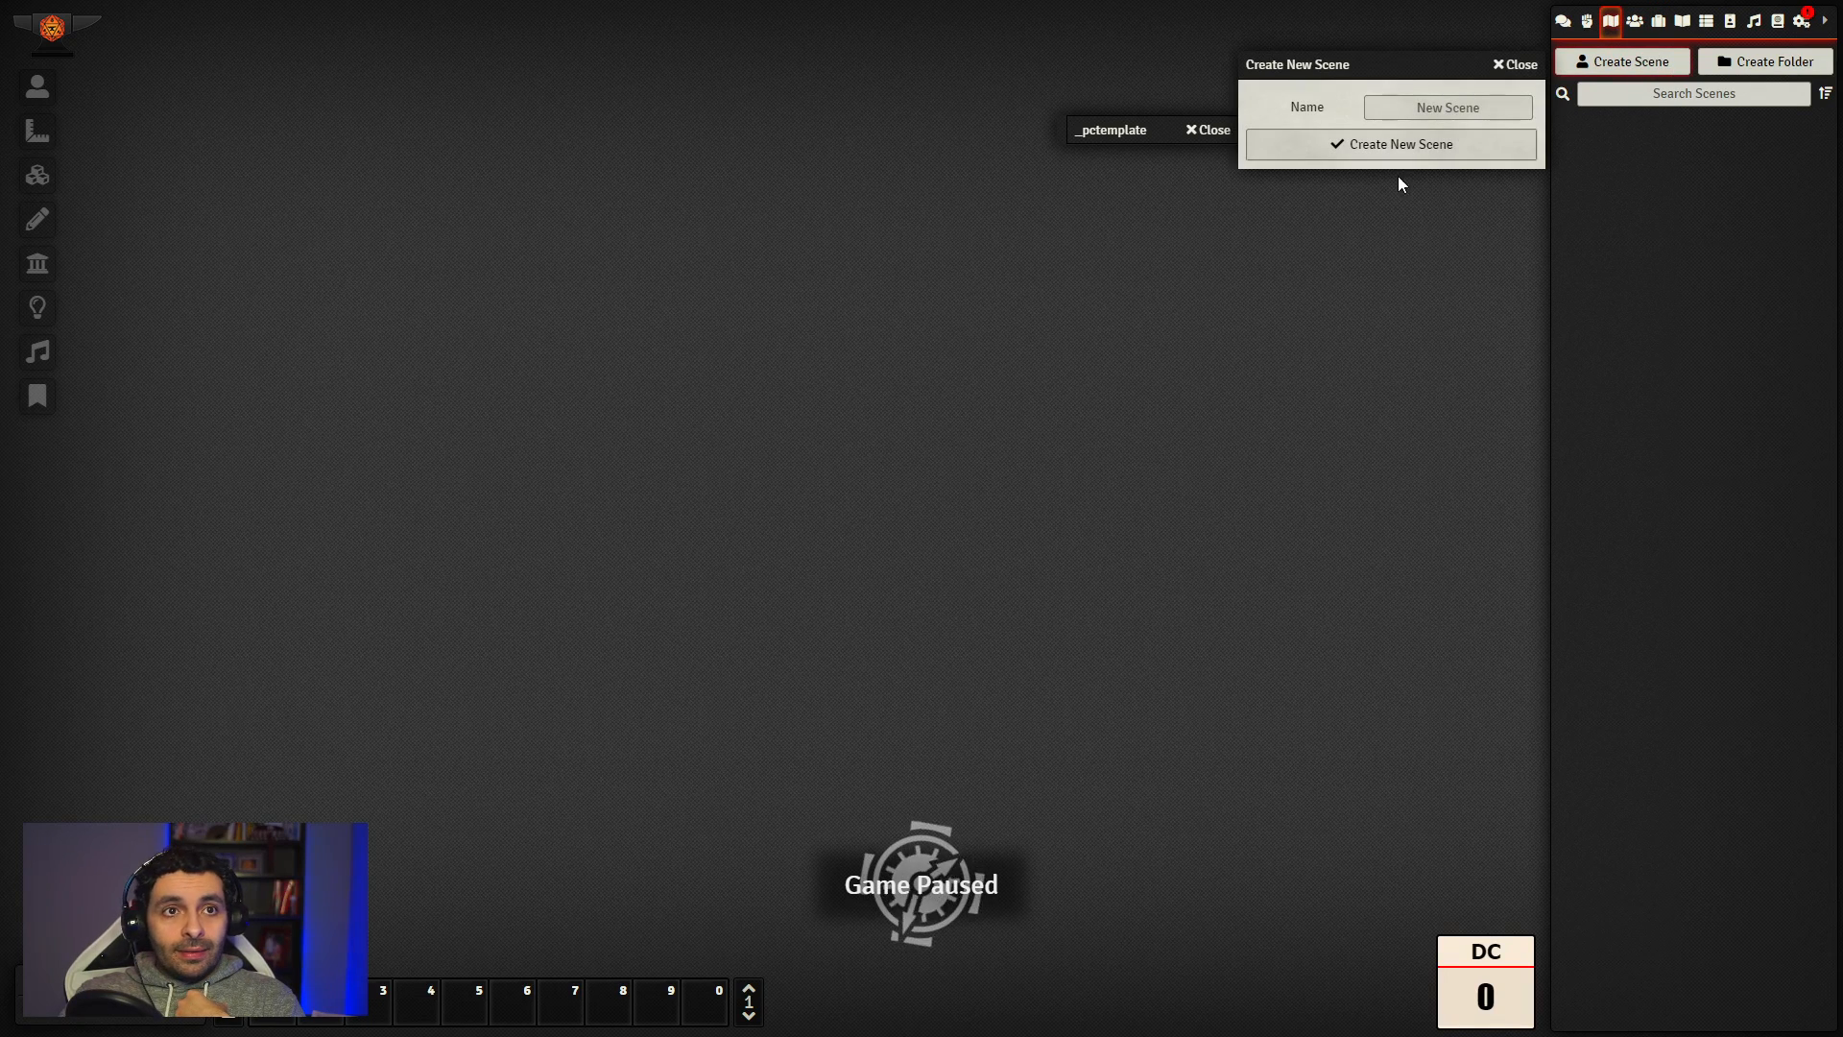
pyautogui.click(1440, 101)
pyautogui.write('Tutorial')
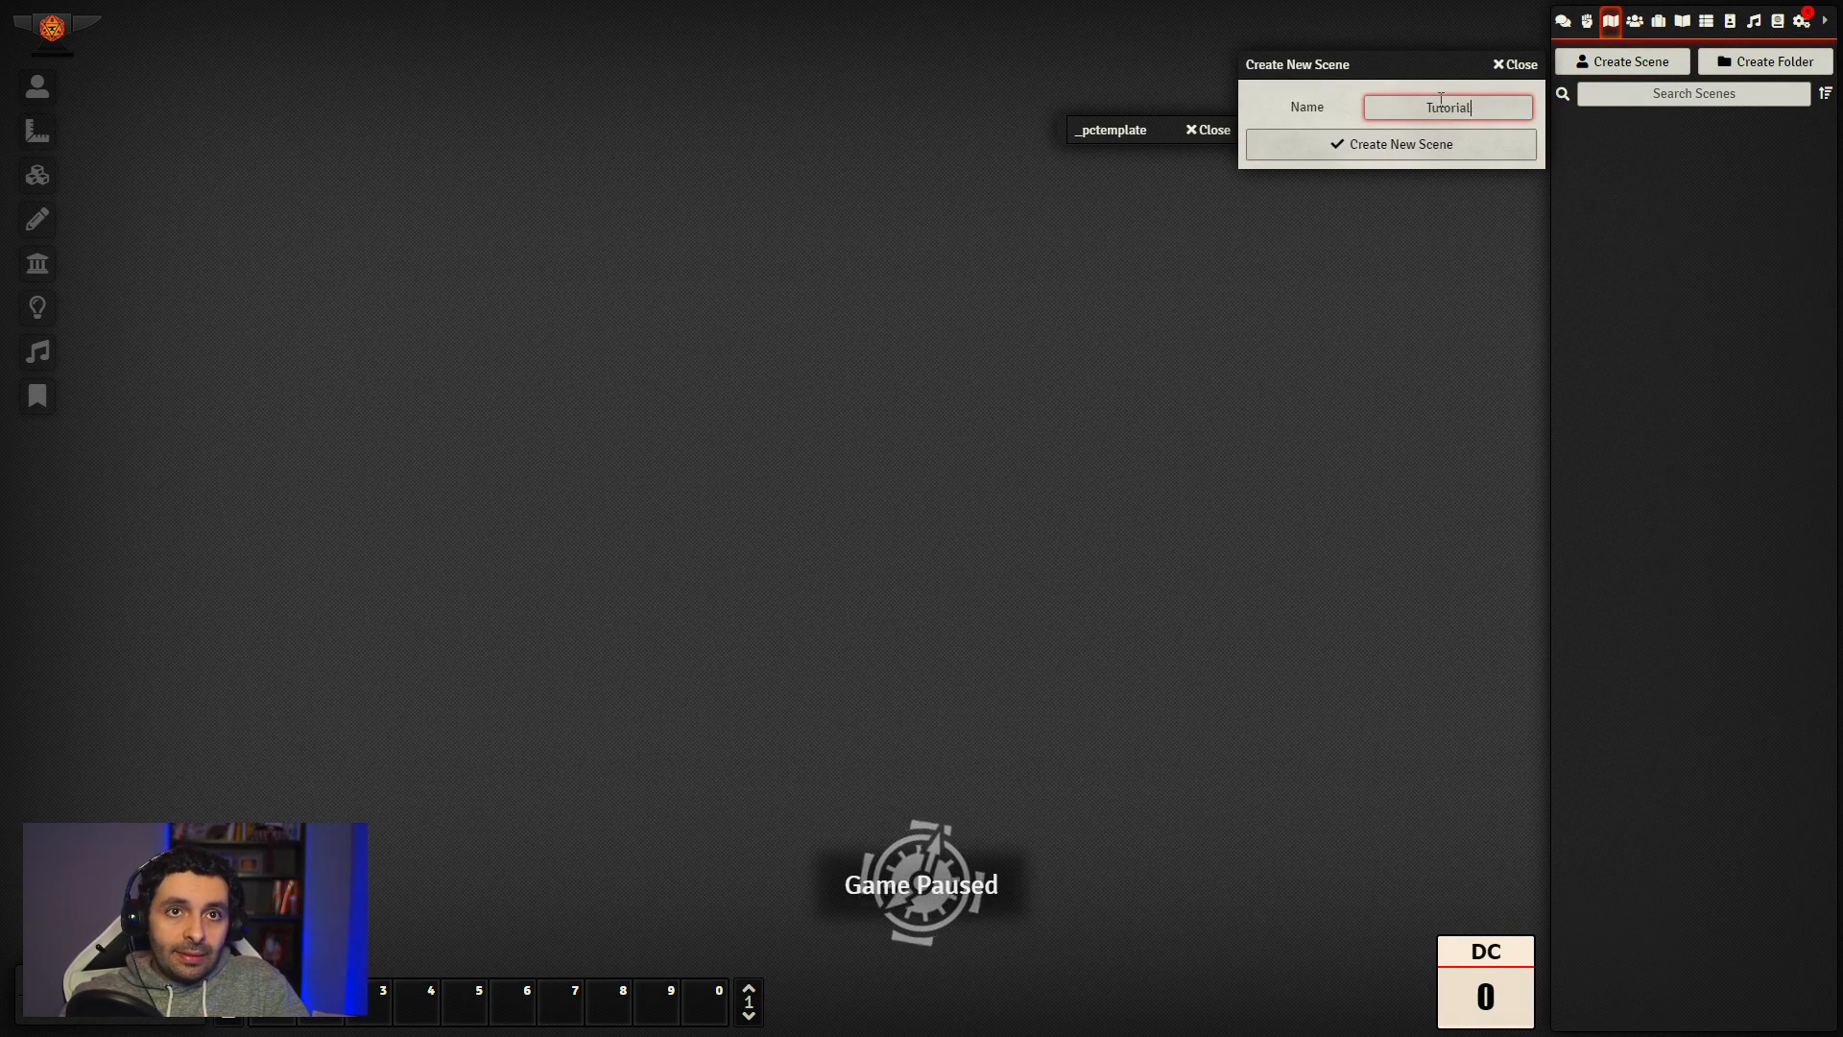
pyautogui.press('Return')
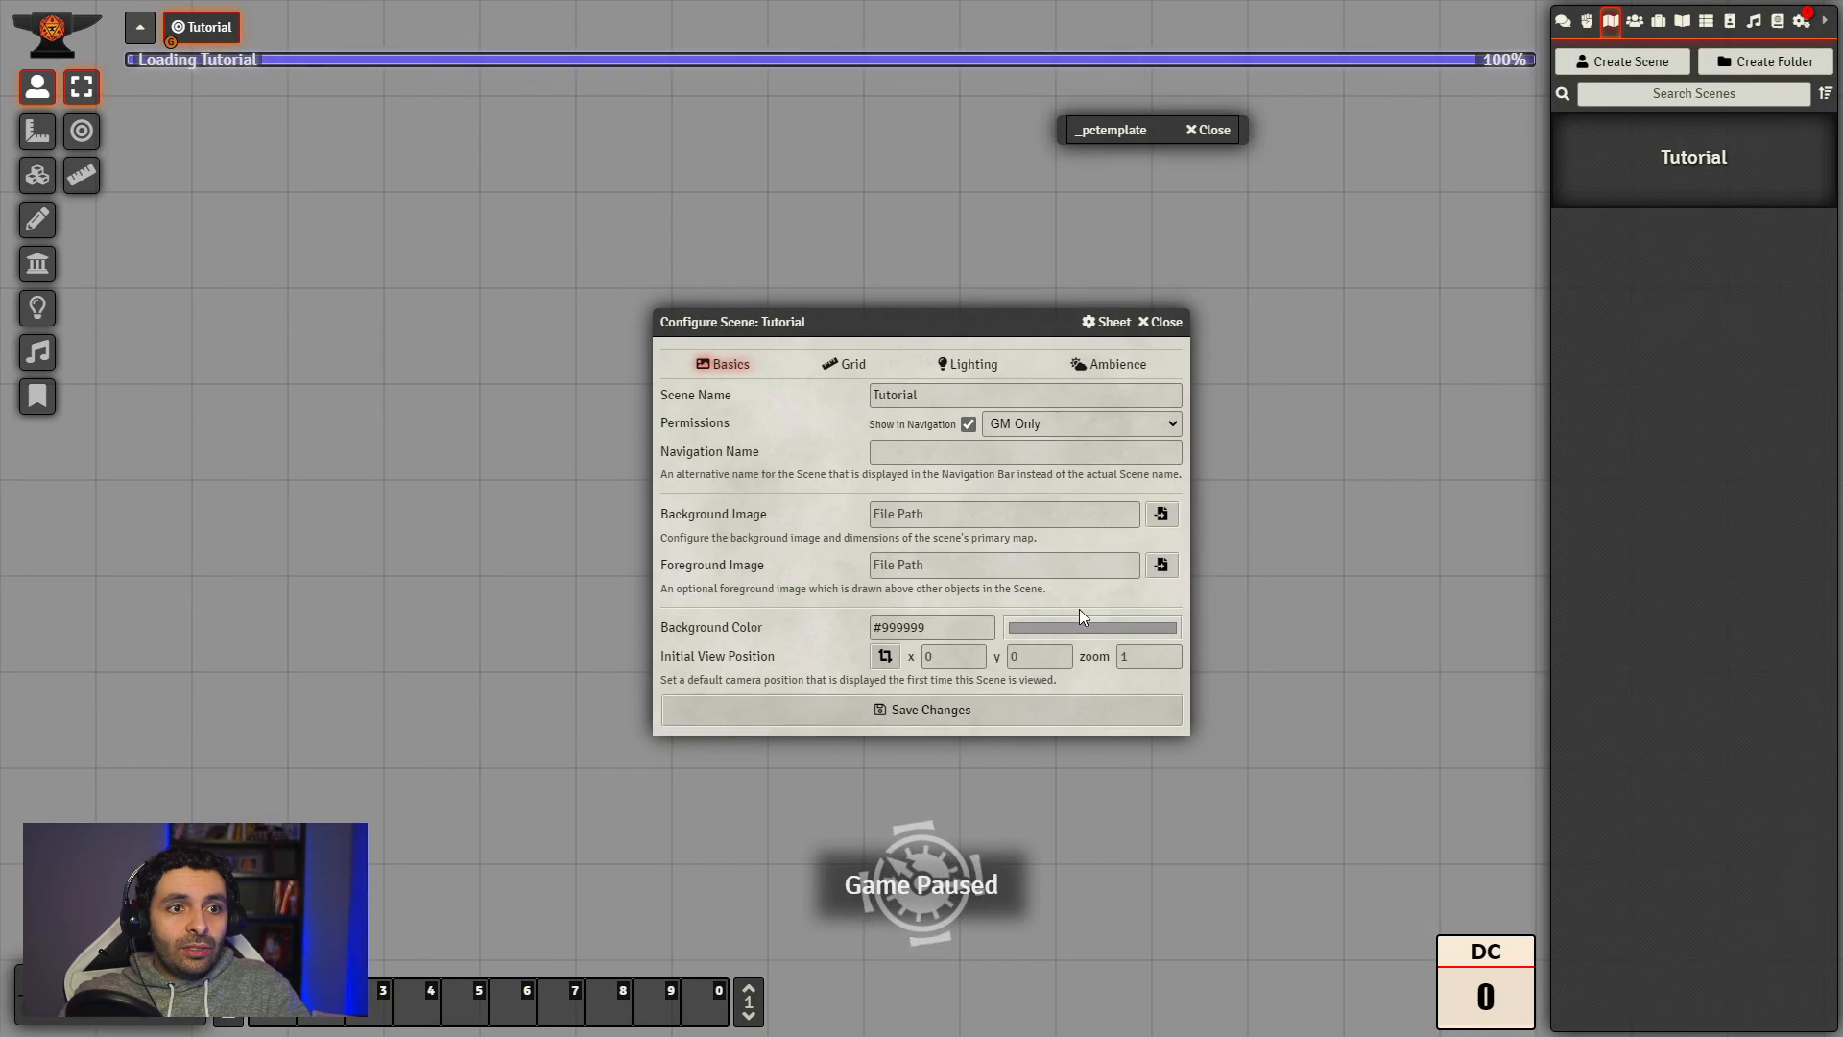
pyautogui.click(960, 715)
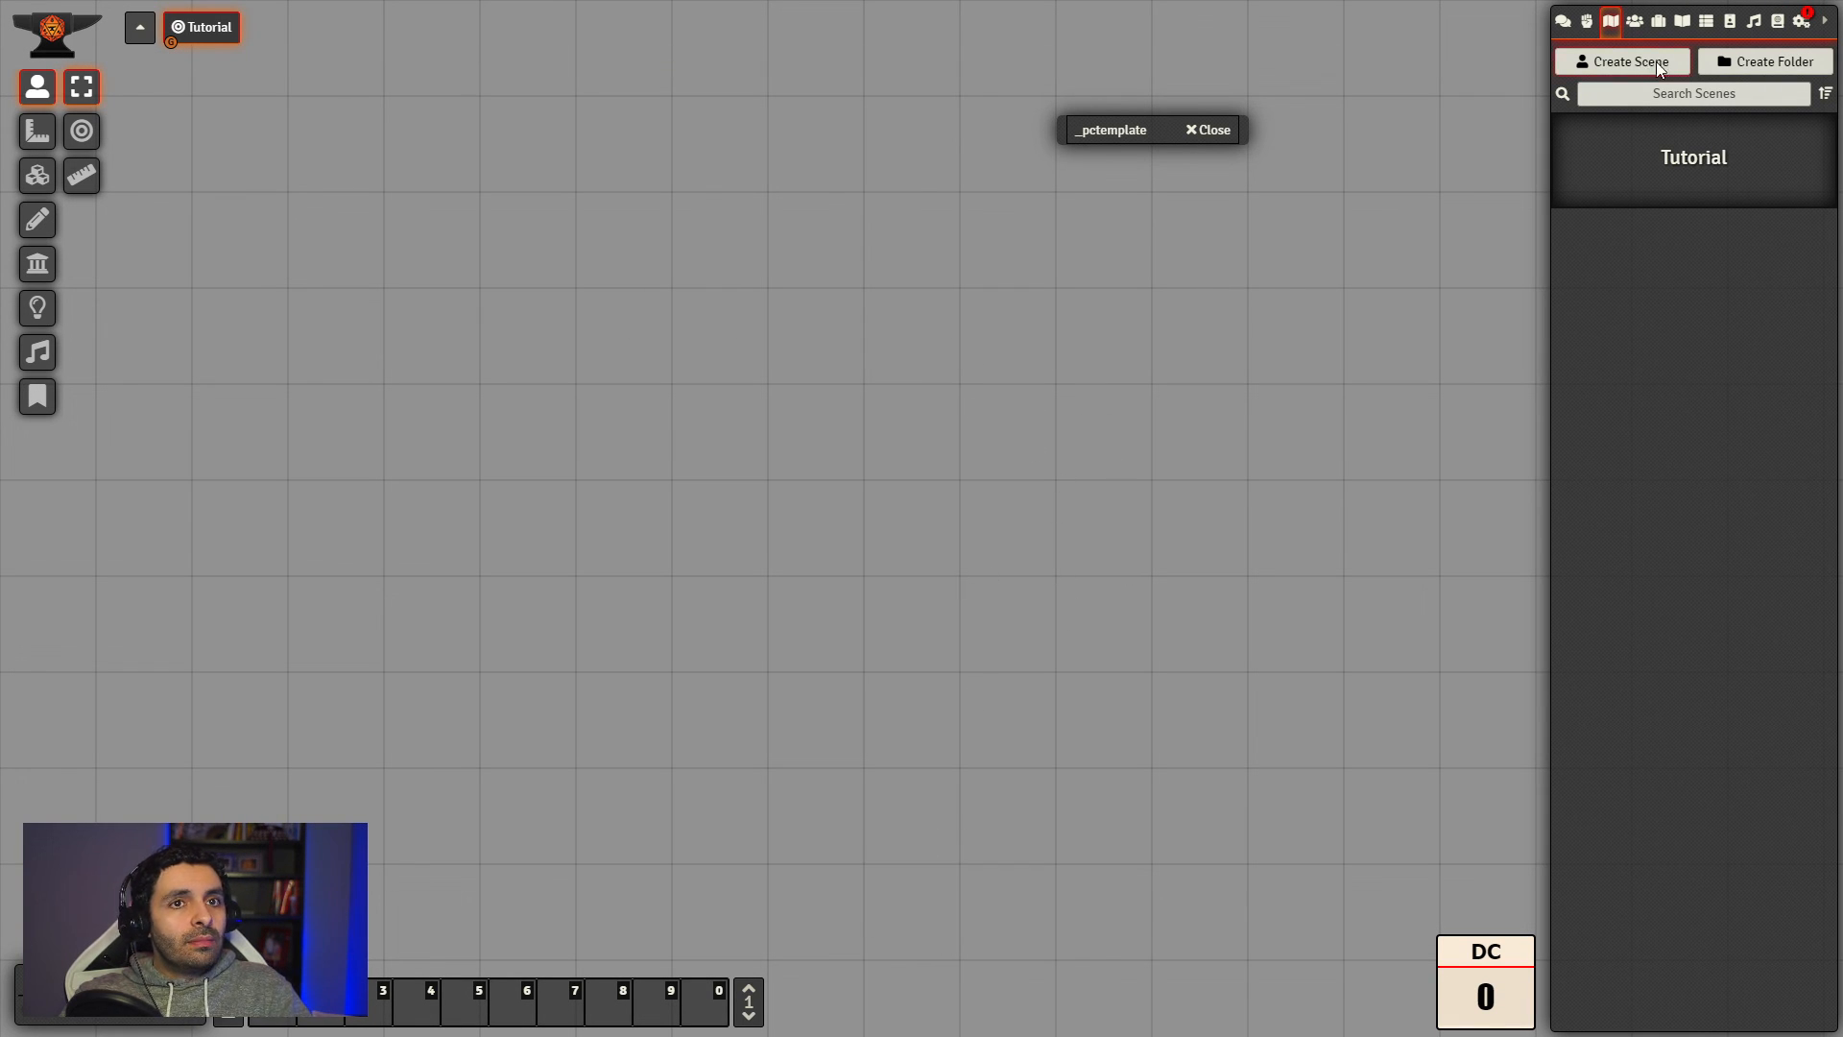
# Step: Set the Tutorial scene's grid type to Gridless and save the changes
pyautogui.rightClick(219, 31)
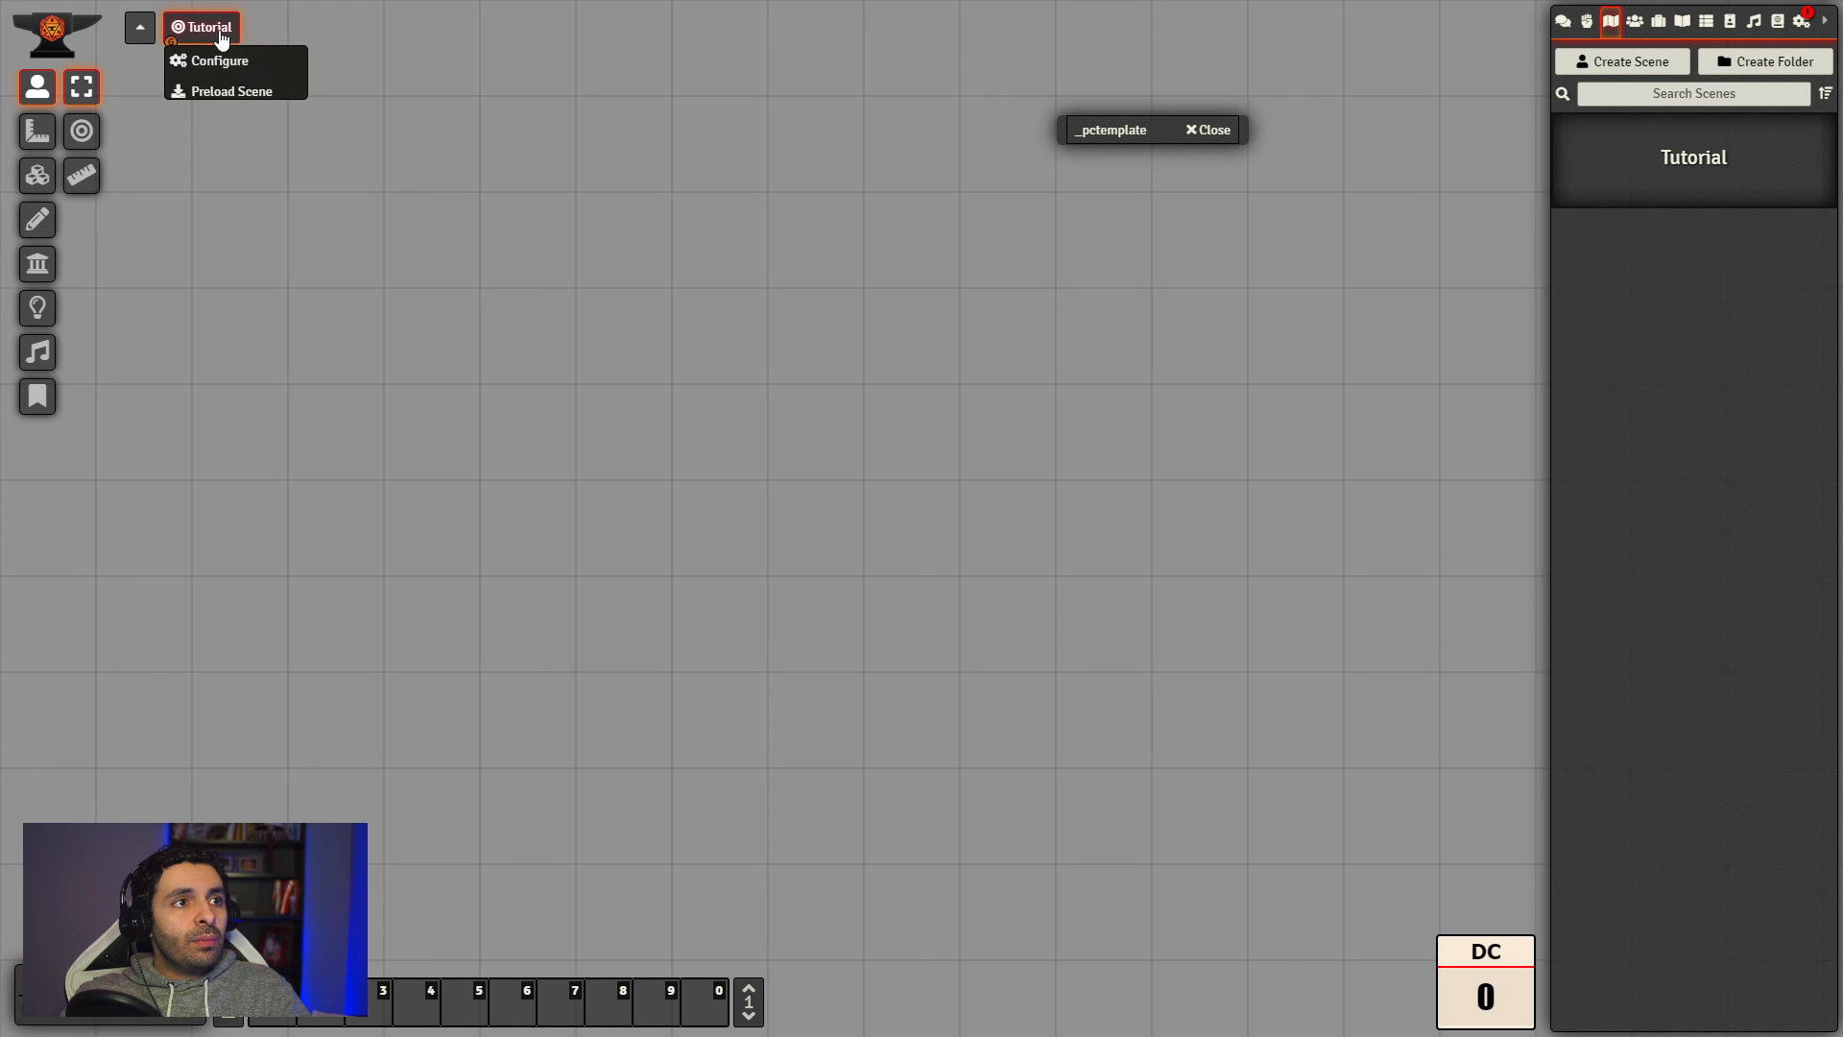
pyautogui.click(228, 60)
pyautogui.click(847, 364)
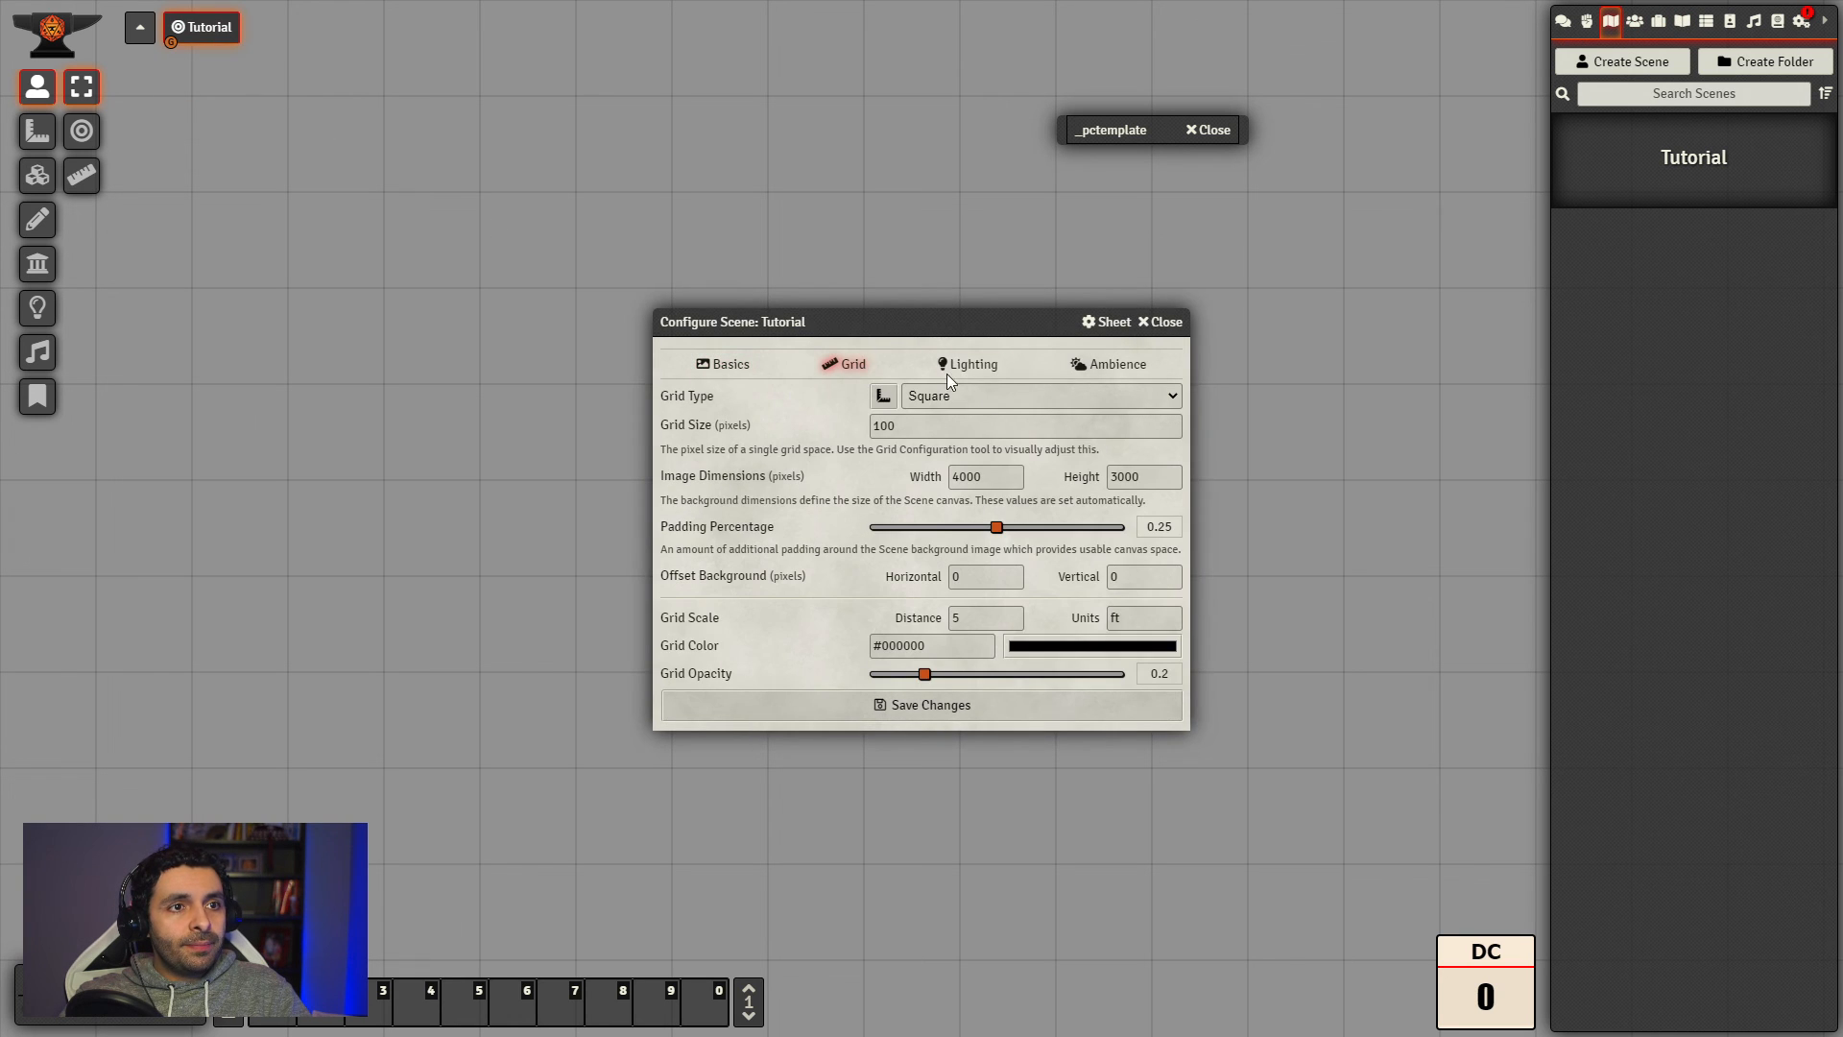
pyautogui.click(1149, 398)
pyautogui.click(971, 413)
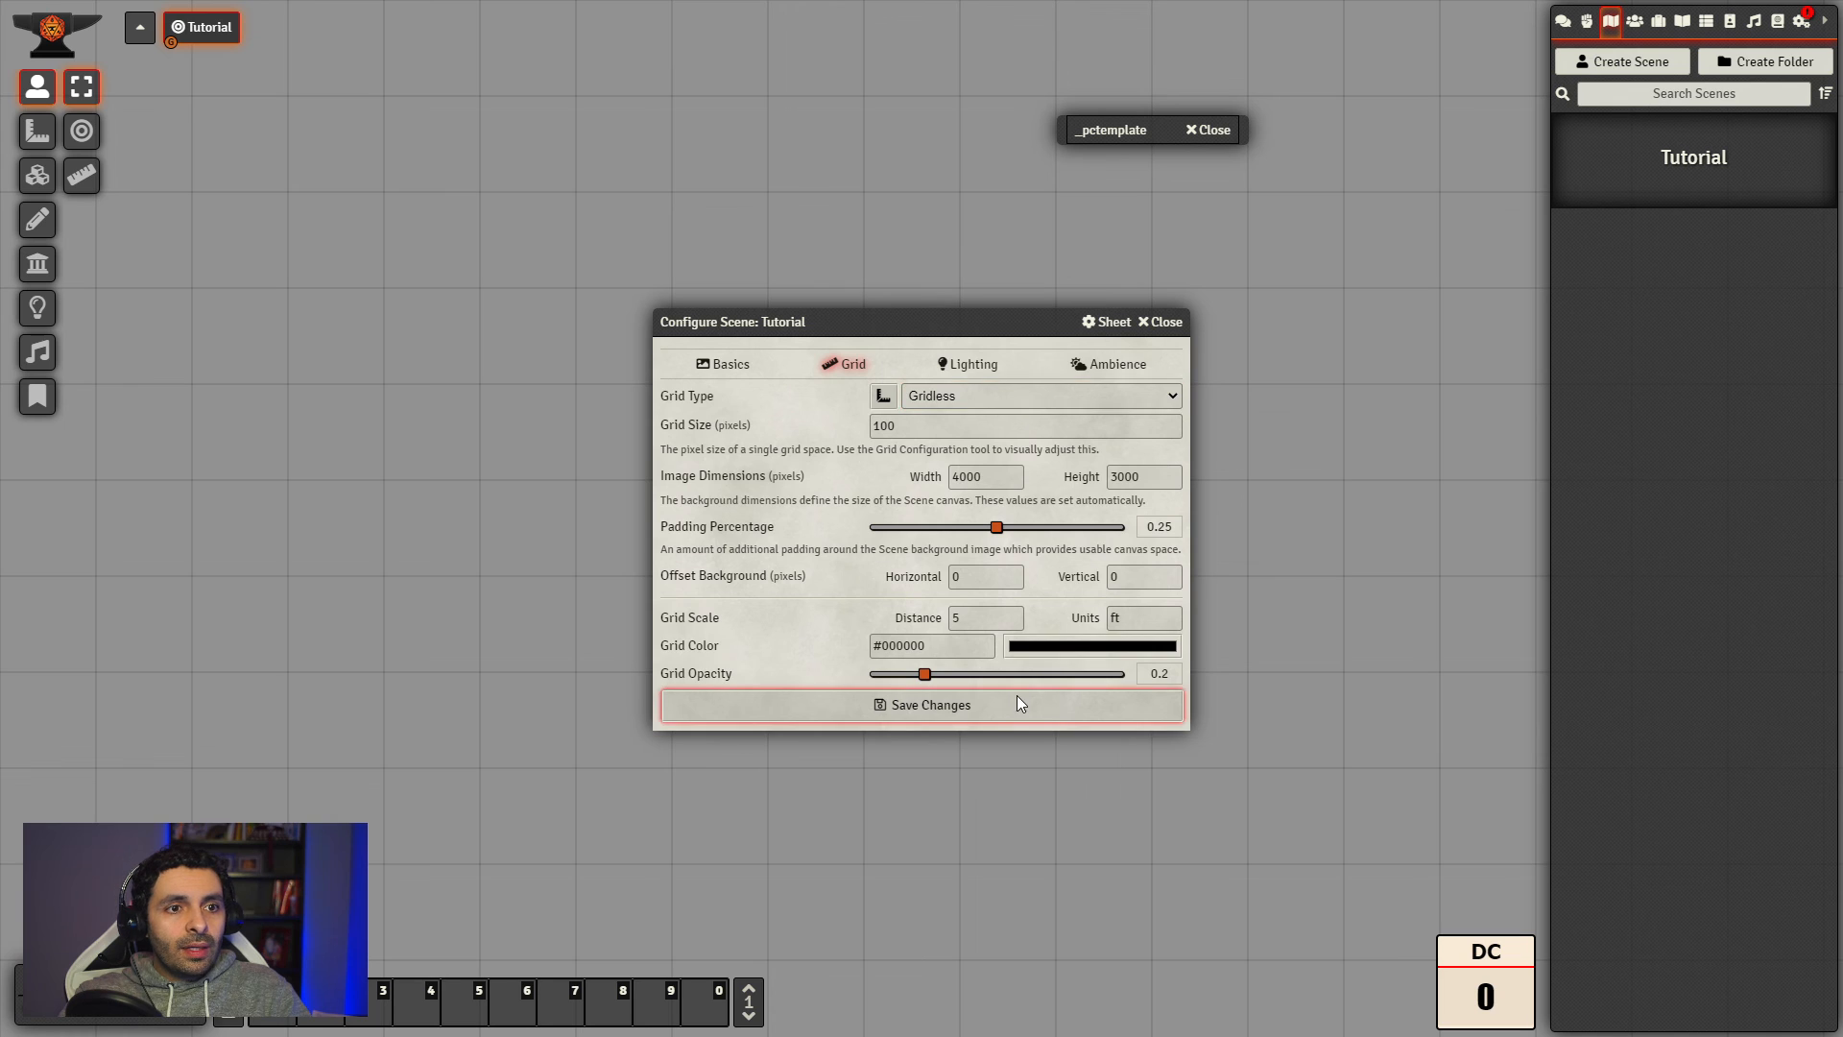
pyautogui.click(1017, 698)
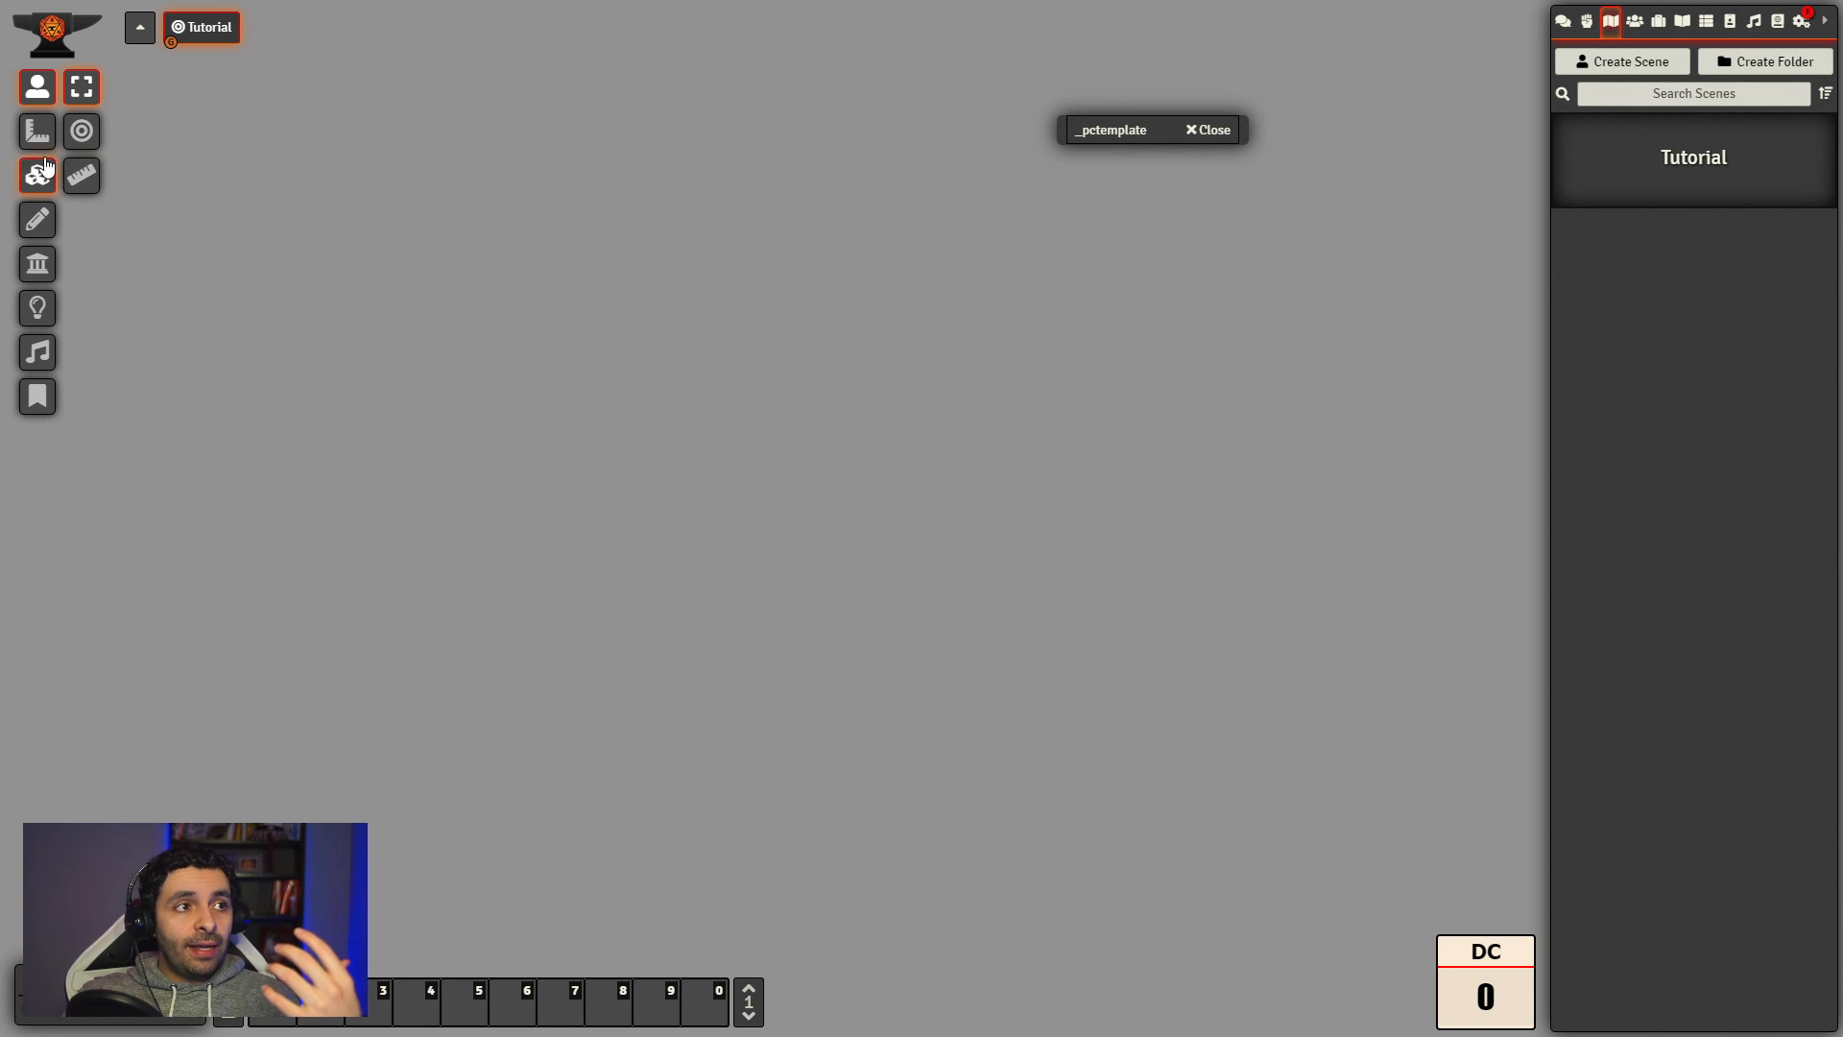
# Step: Draw a large, nearly square rectangle on the scene as the character sheet outline and shift it slightly up and left
pyautogui.click(38, 217)
pyautogui.click(82, 131)
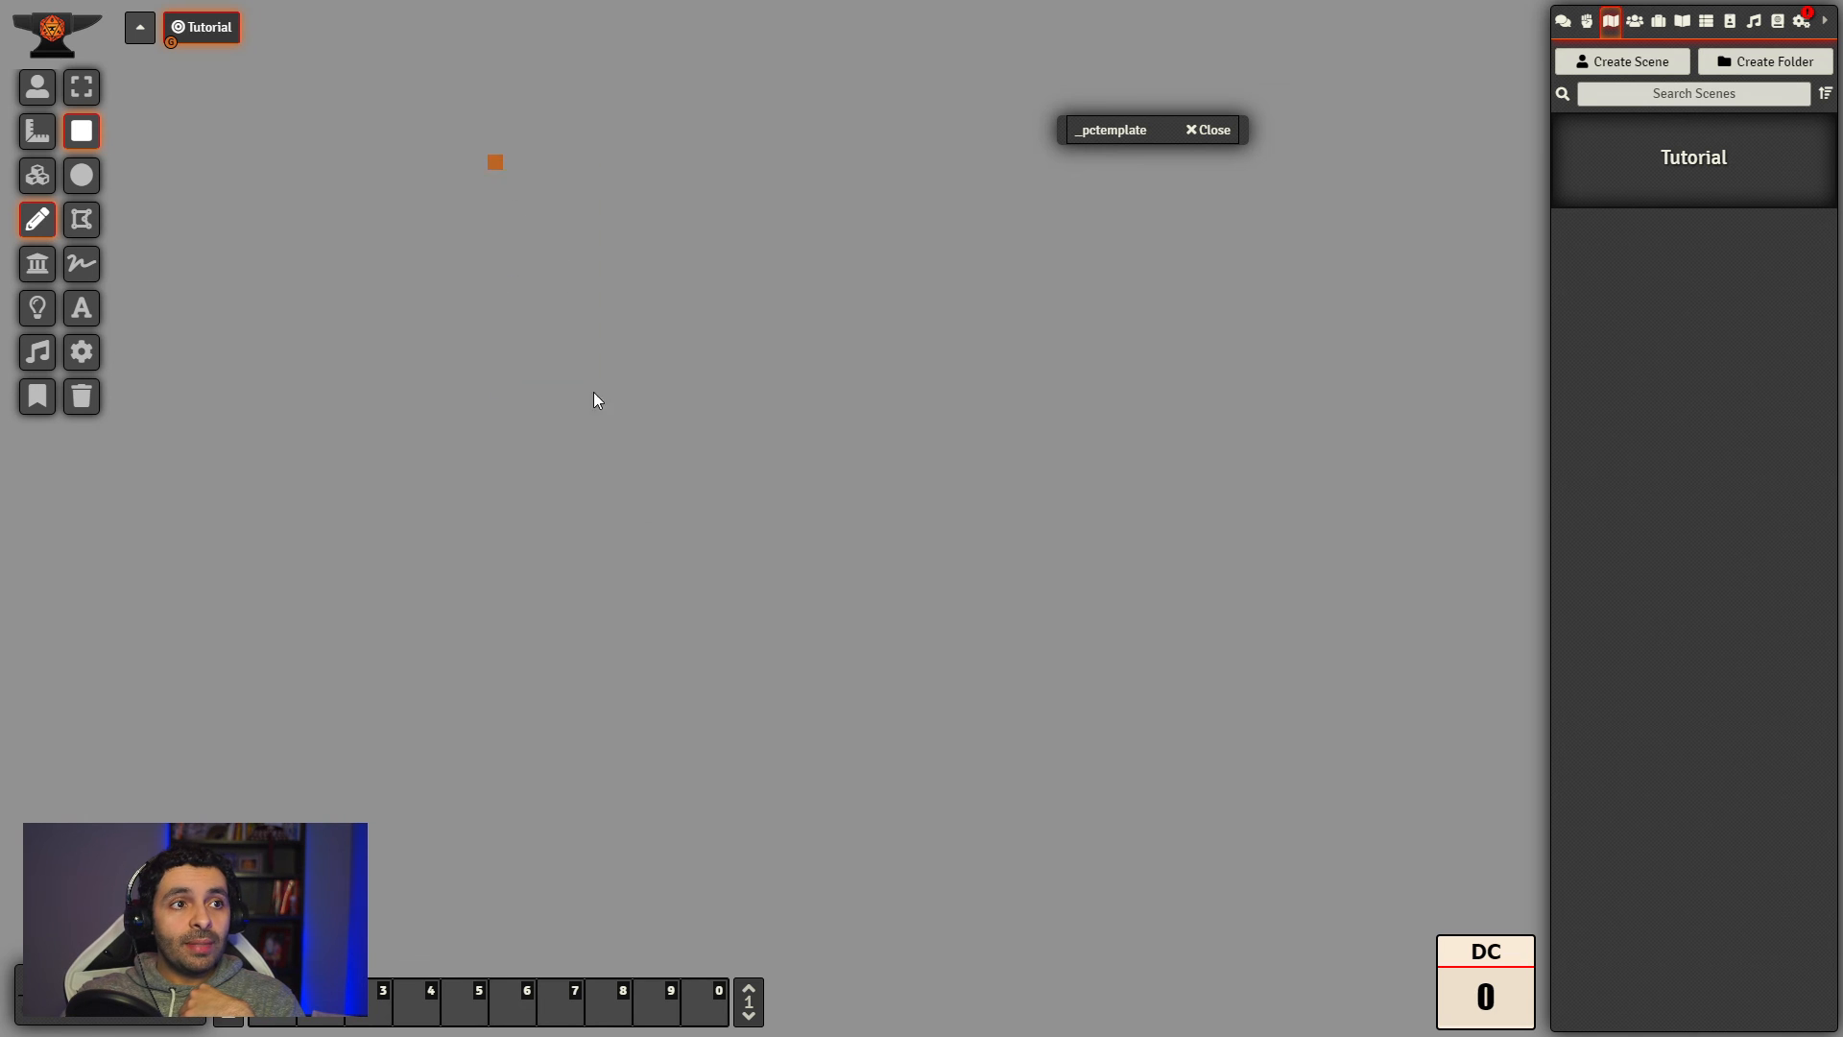
pyautogui.moveTo(594, 394)
pyautogui.mouseDown()
pyautogui.moveTo(1168, 946)
pyautogui.moveTo(1235, 912)
pyautogui.moveTo(1254, 939)
pyautogui.mouseUp()
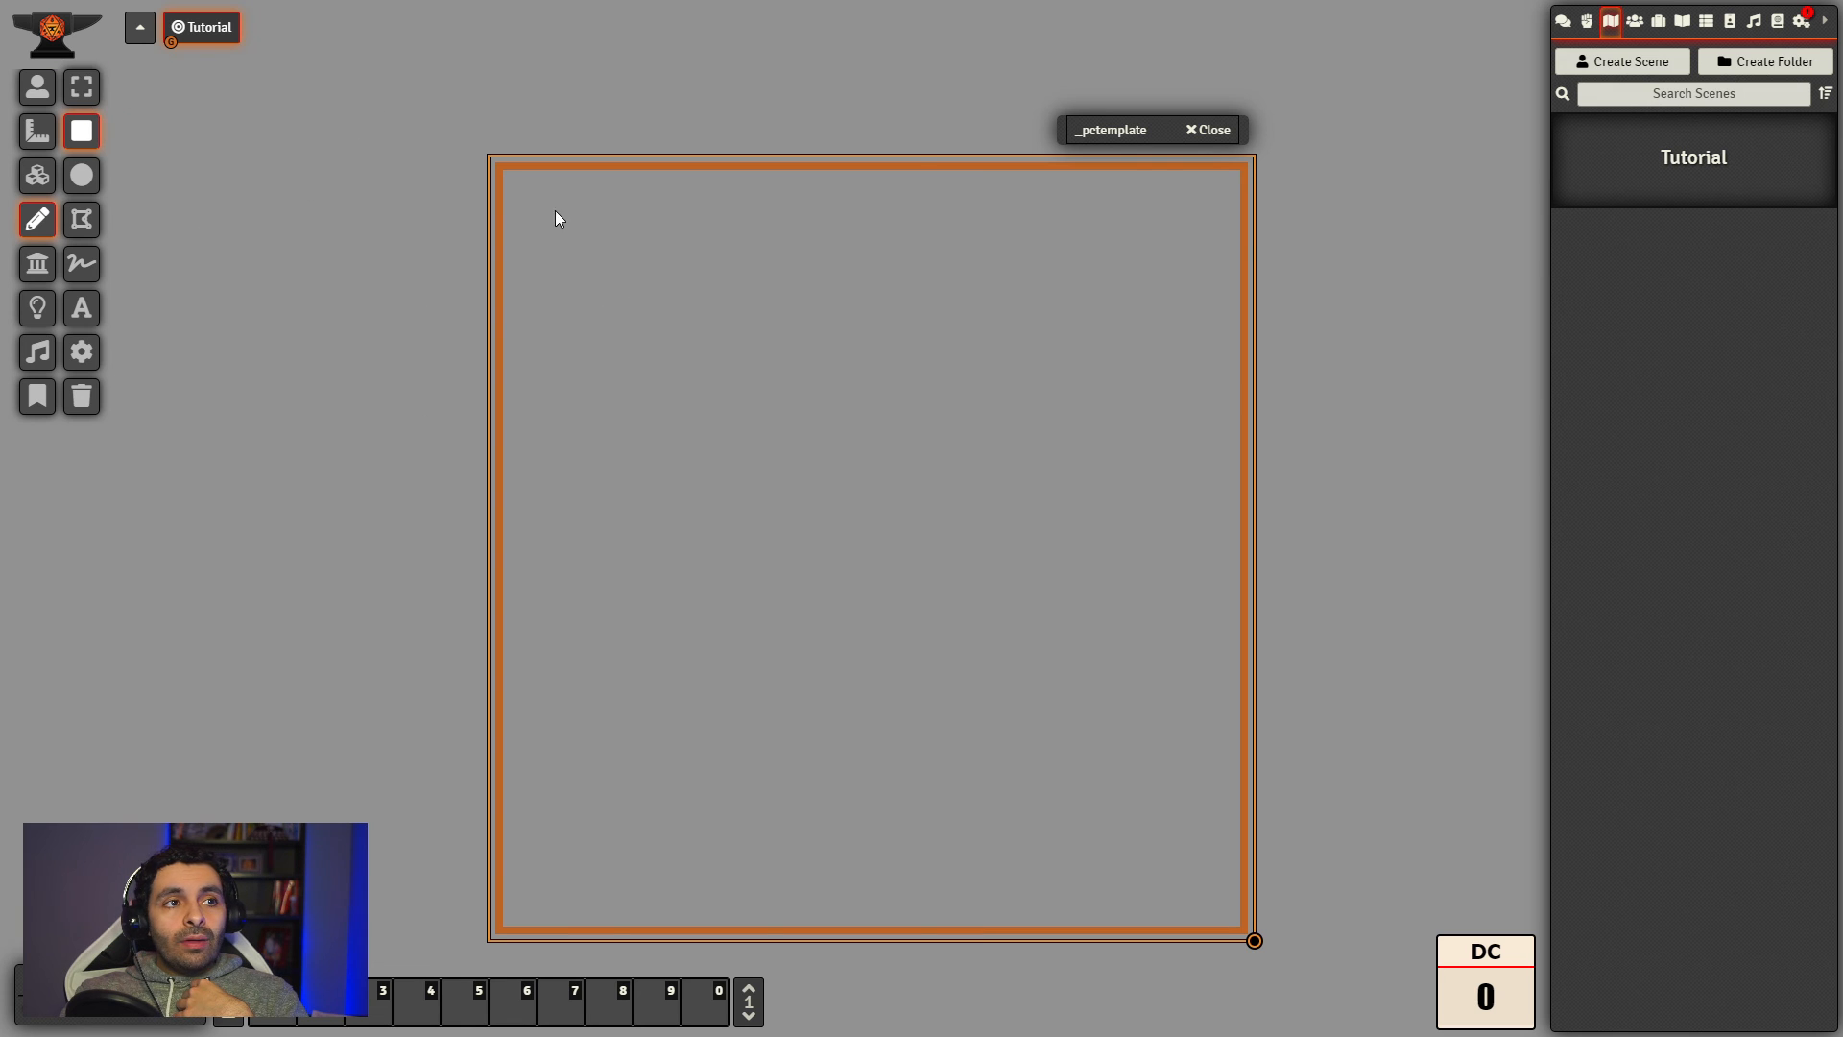
pyautogui.moveTo(518, 230); pyautogui.dragTo(461, 208)
pyautogui.click(97, 102)
pyautogui.click(321, 298)
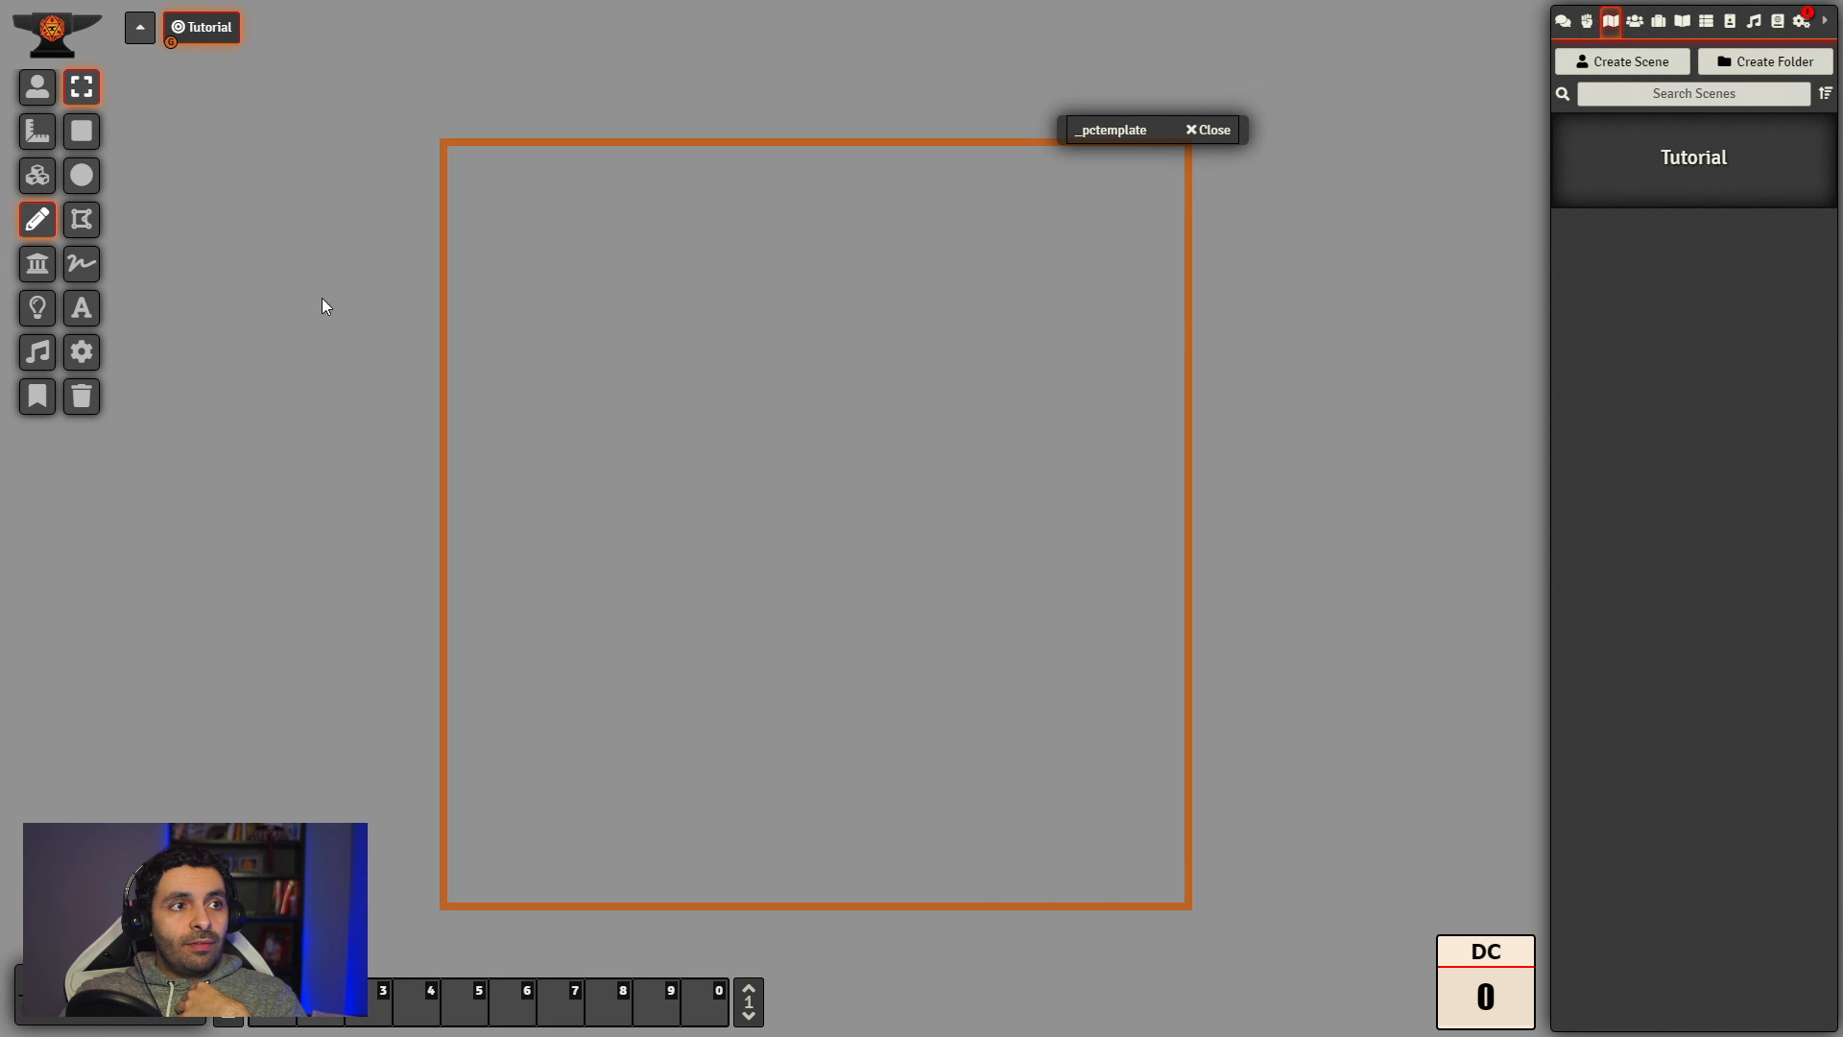
# Step: Draw a wide header rectangle inside the outline's upper edge, with an ellipse at its left end for the portrait
pyautogui.click(75, 134)
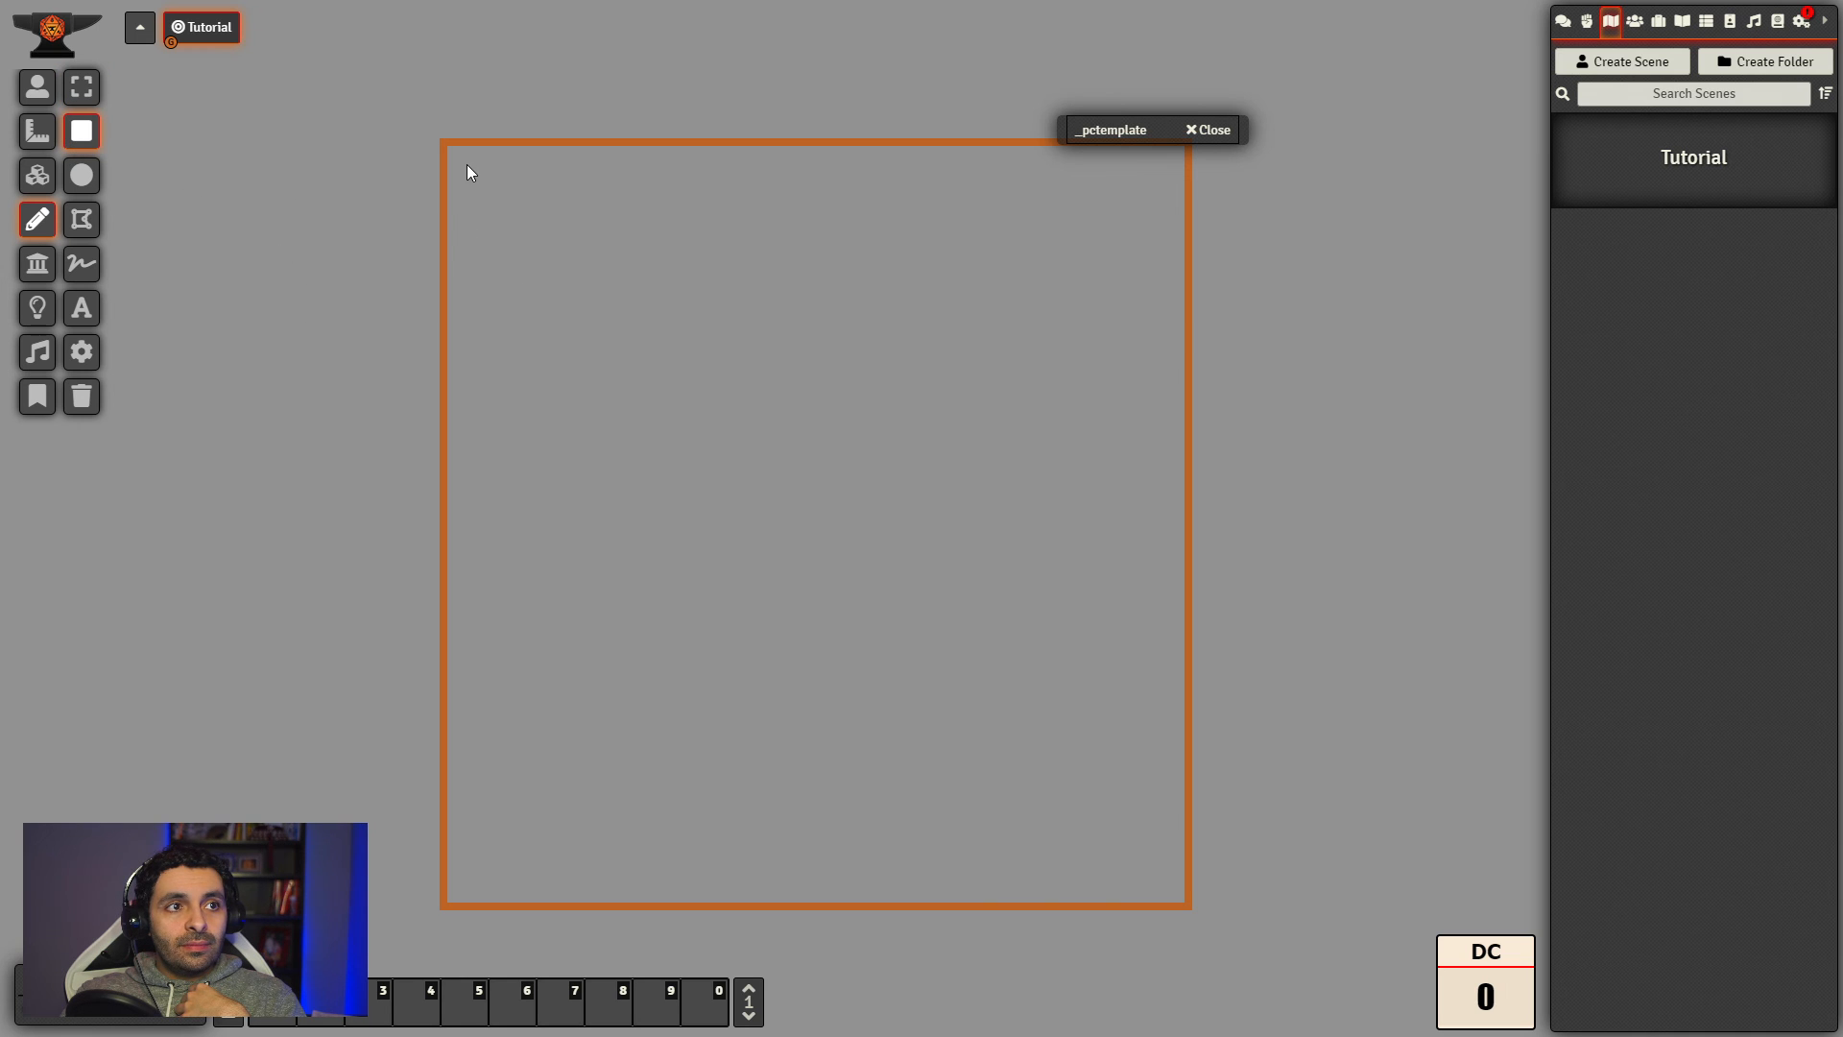
pyautogui.moveTo(468, 163); pyautogui.dragTo(1175, 265)
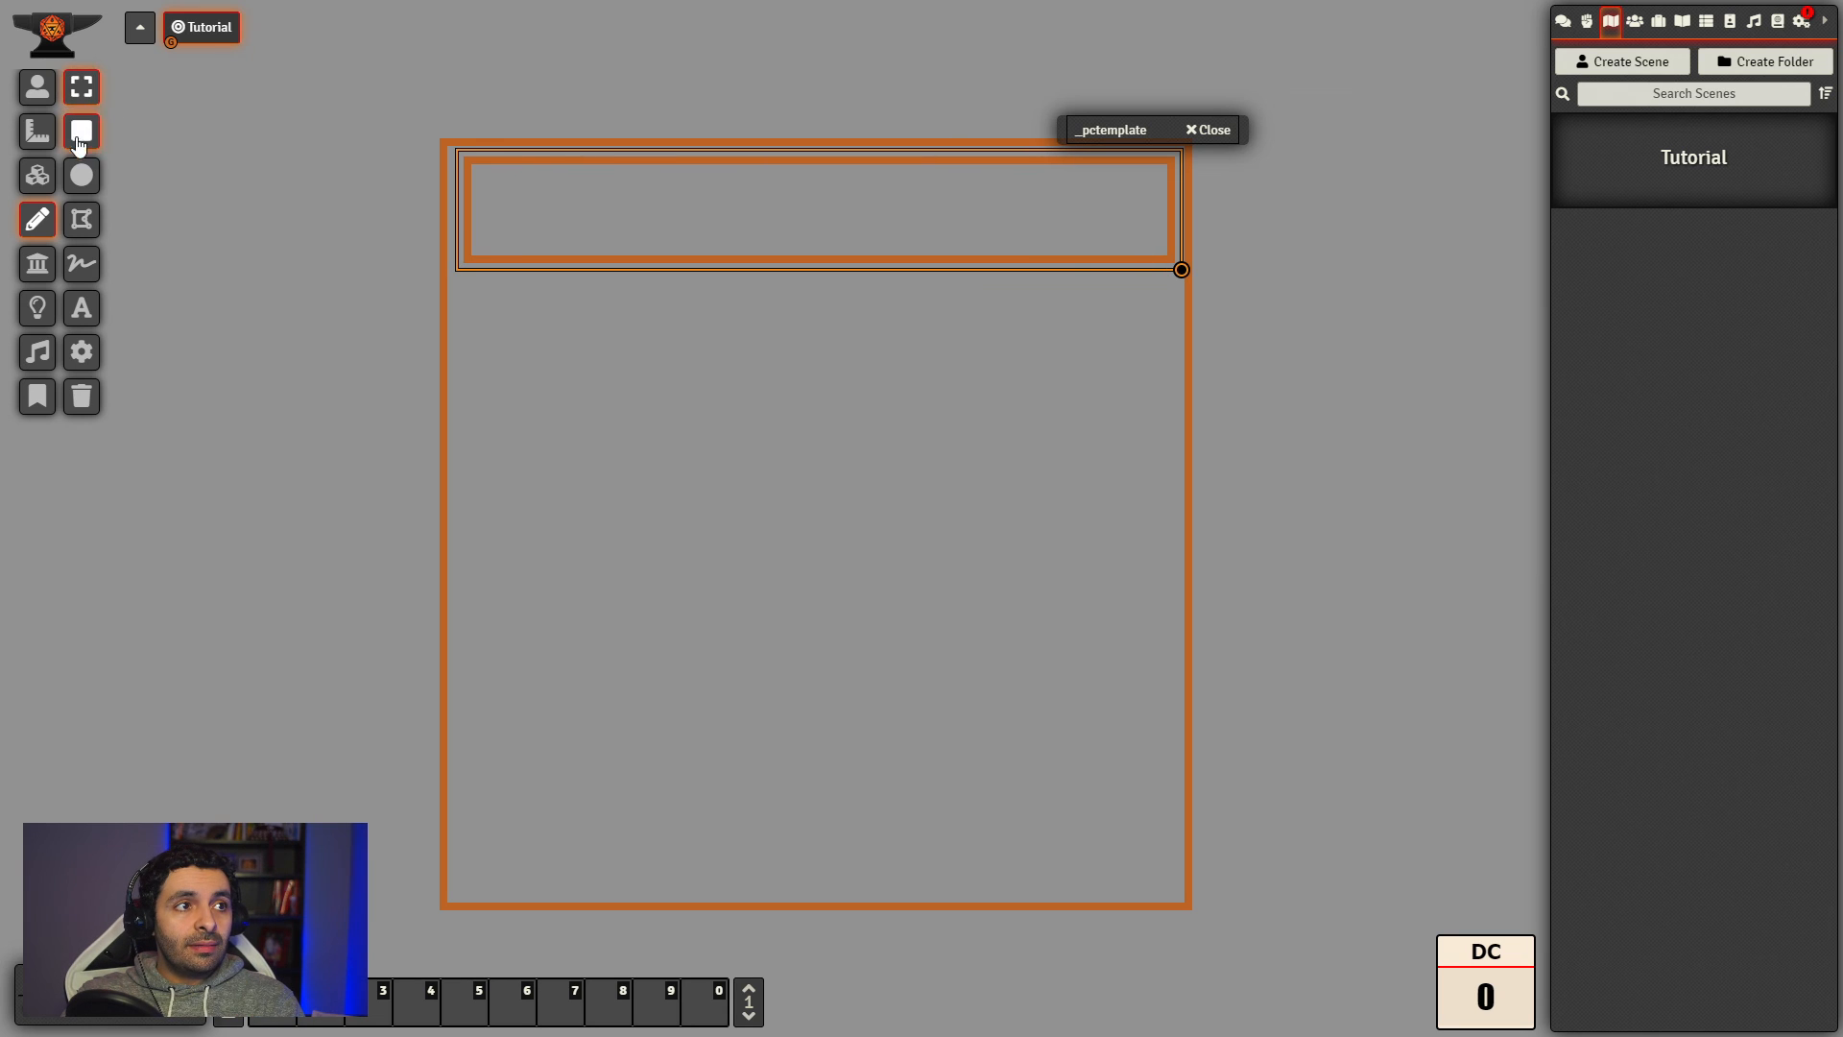
pyautogui.click(81, 175)
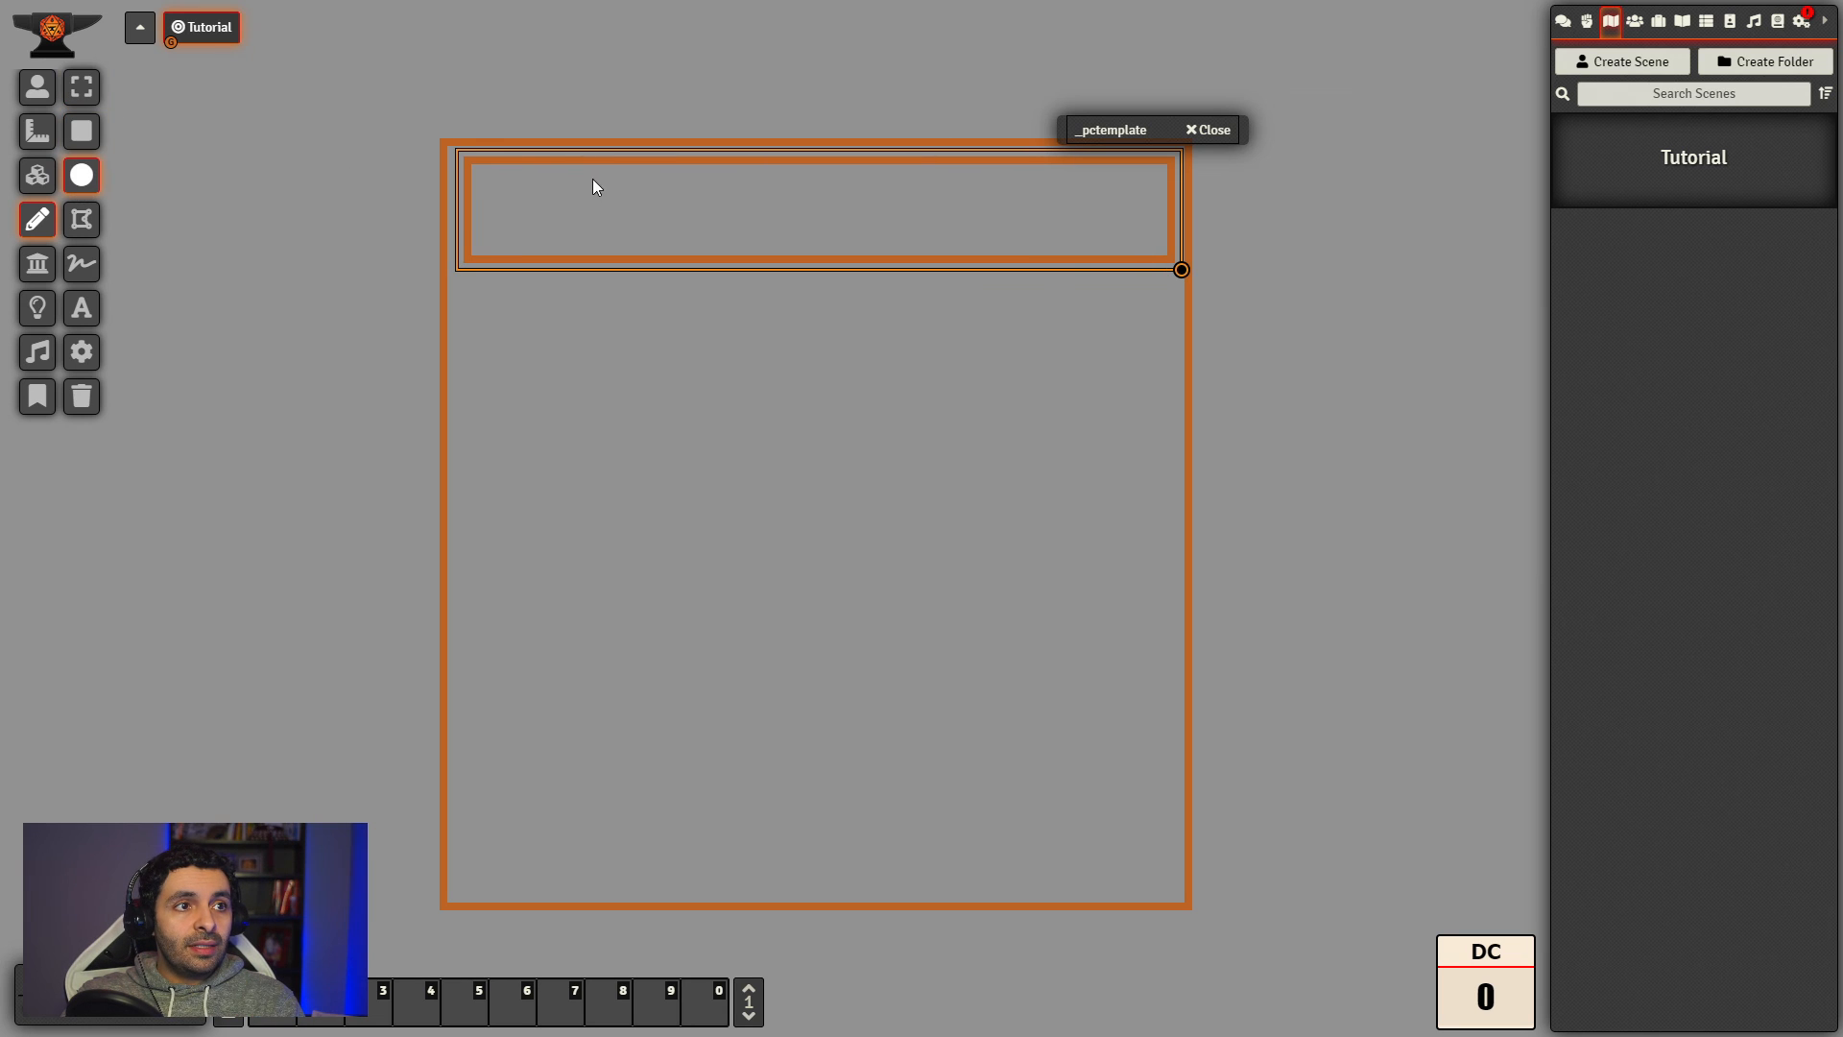
pyautogui.click(89, 89)
pyautogui.click(137, 190)
pyautogui.click(87, 182)
pyautogui.moveTo(599, 164); pyautogui.dragTo(469, 259)
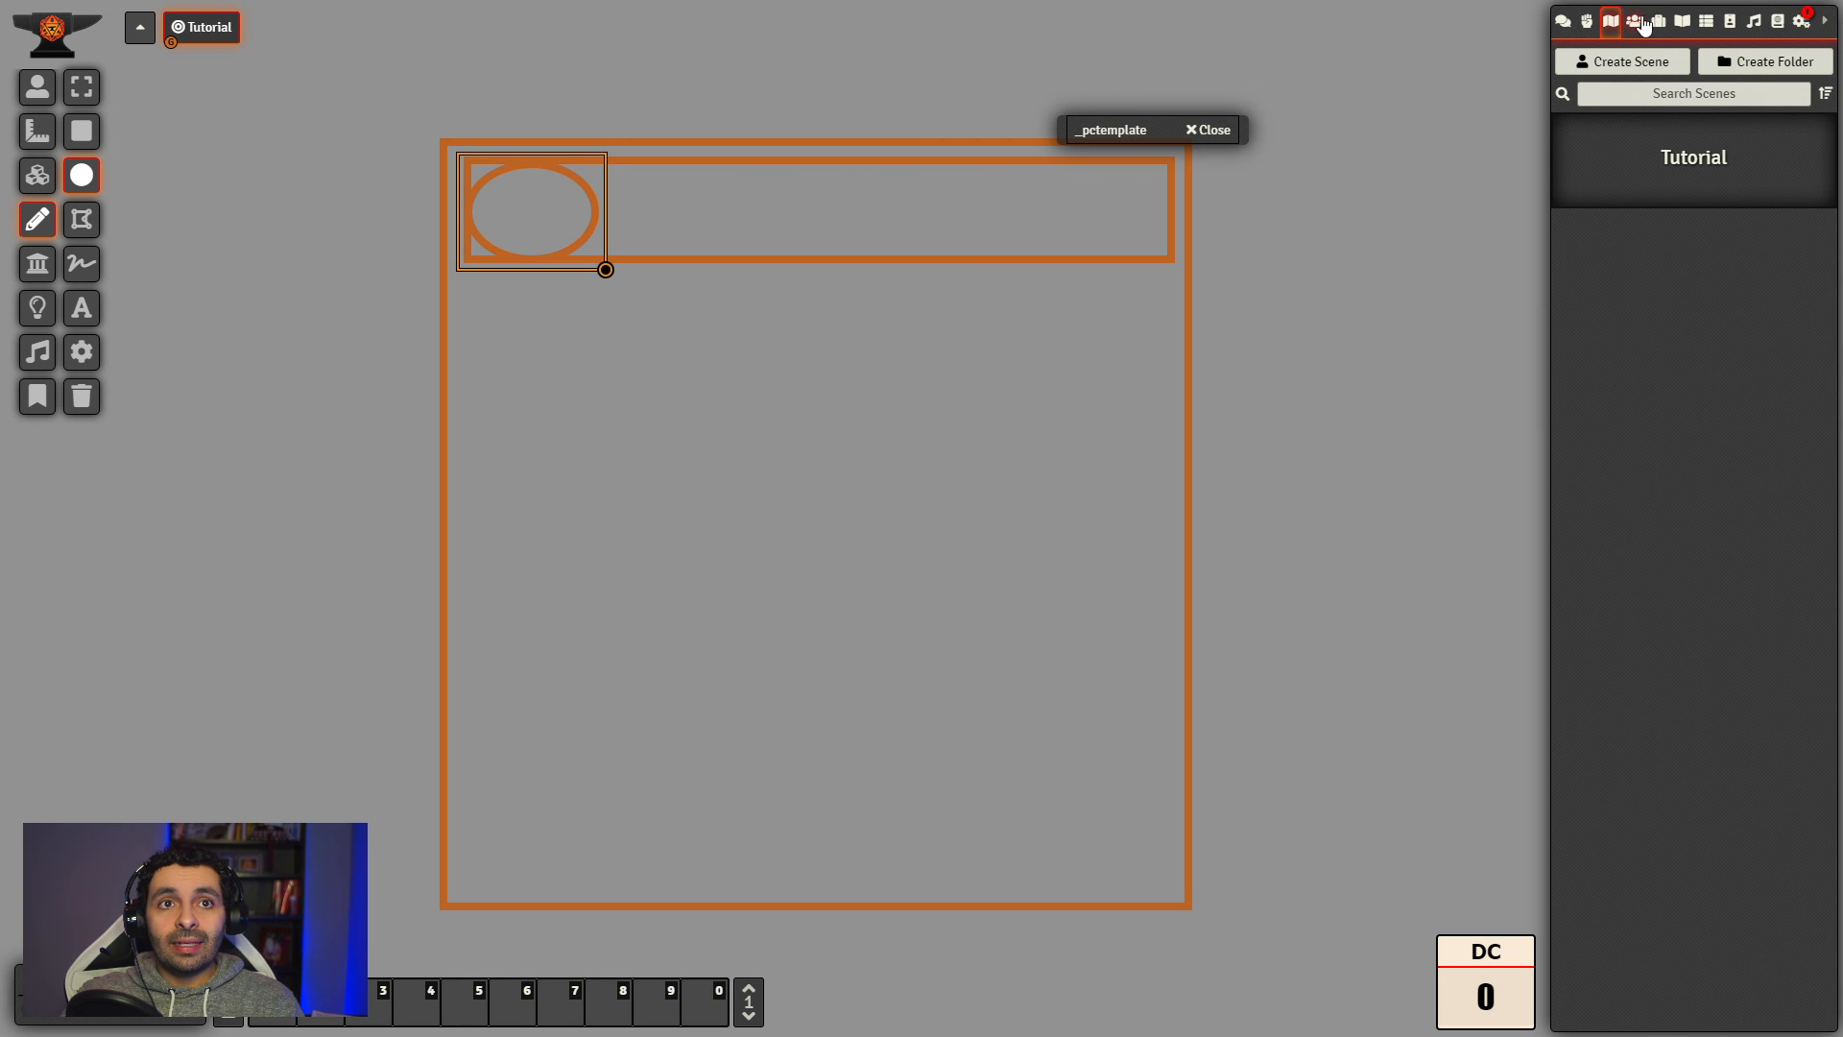
# Step: Examine the header and tab area layout of the New PC actor's sheet and close it
pyautogui.click(1635, 20)
pyautogui.click(1623, 187)
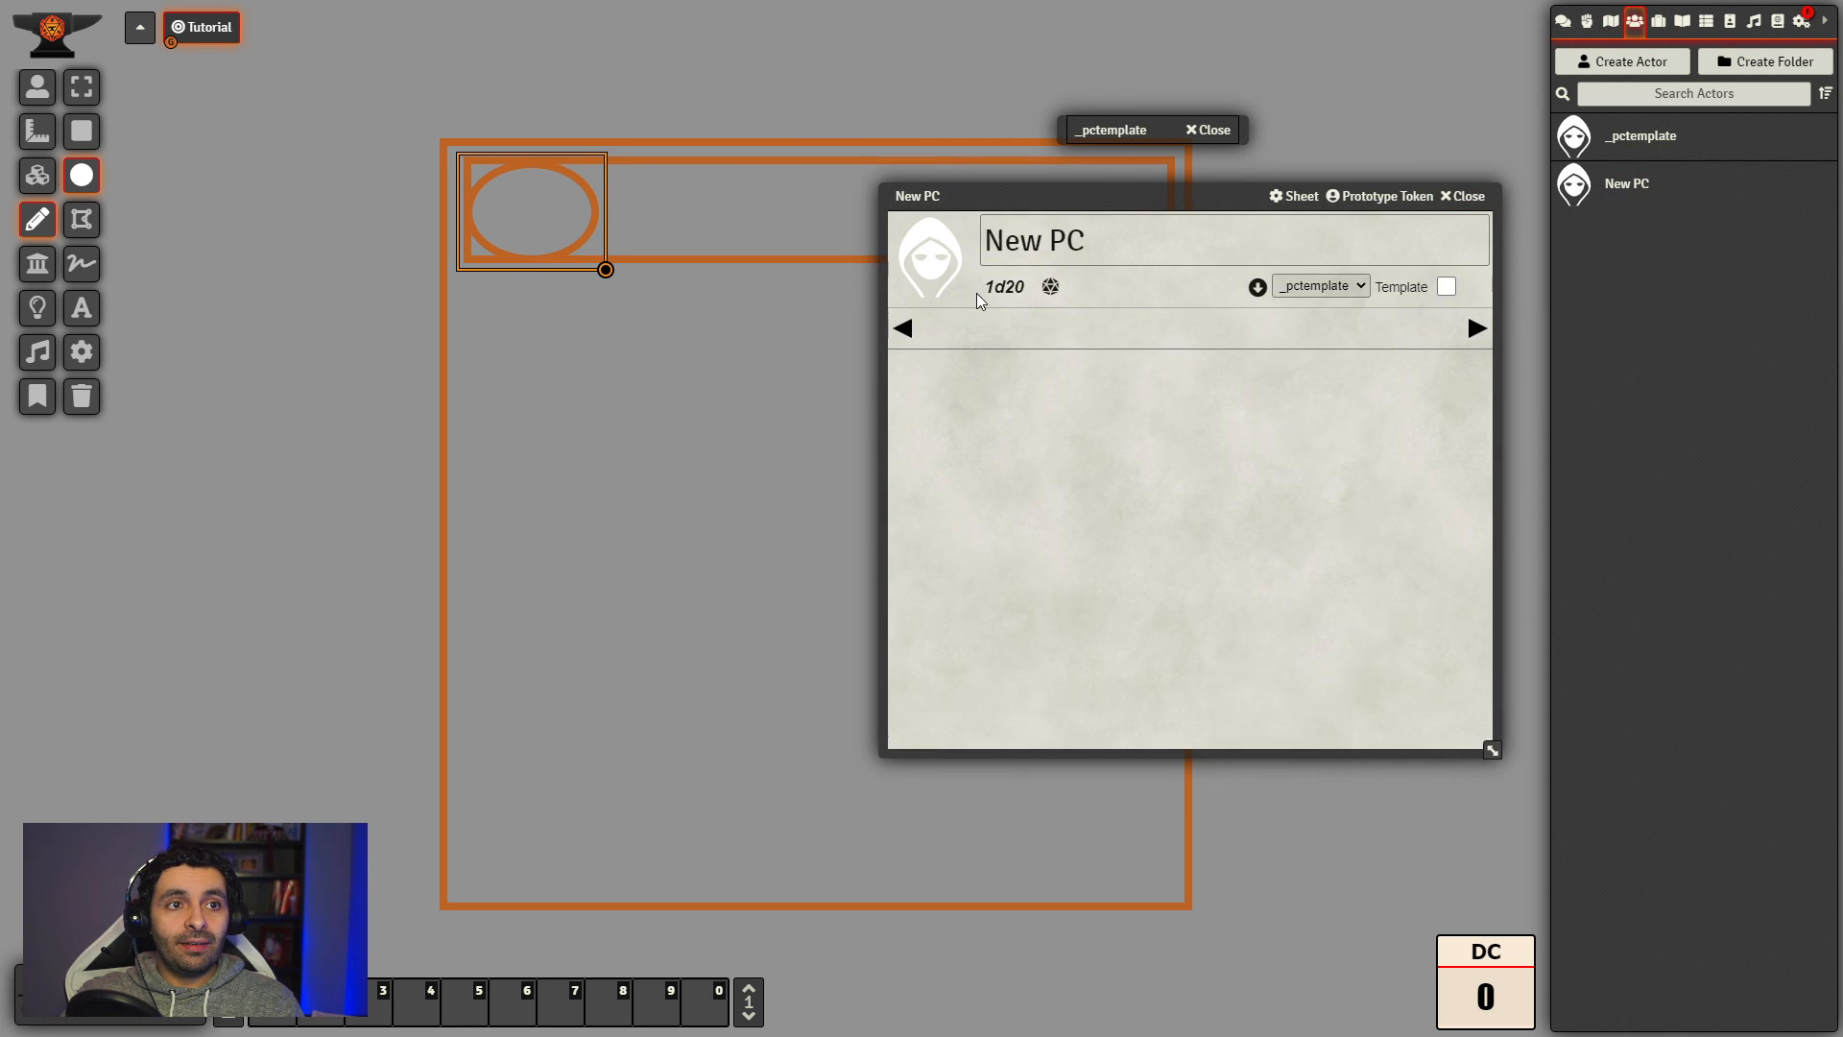
pyautogui.click(1464, 196)
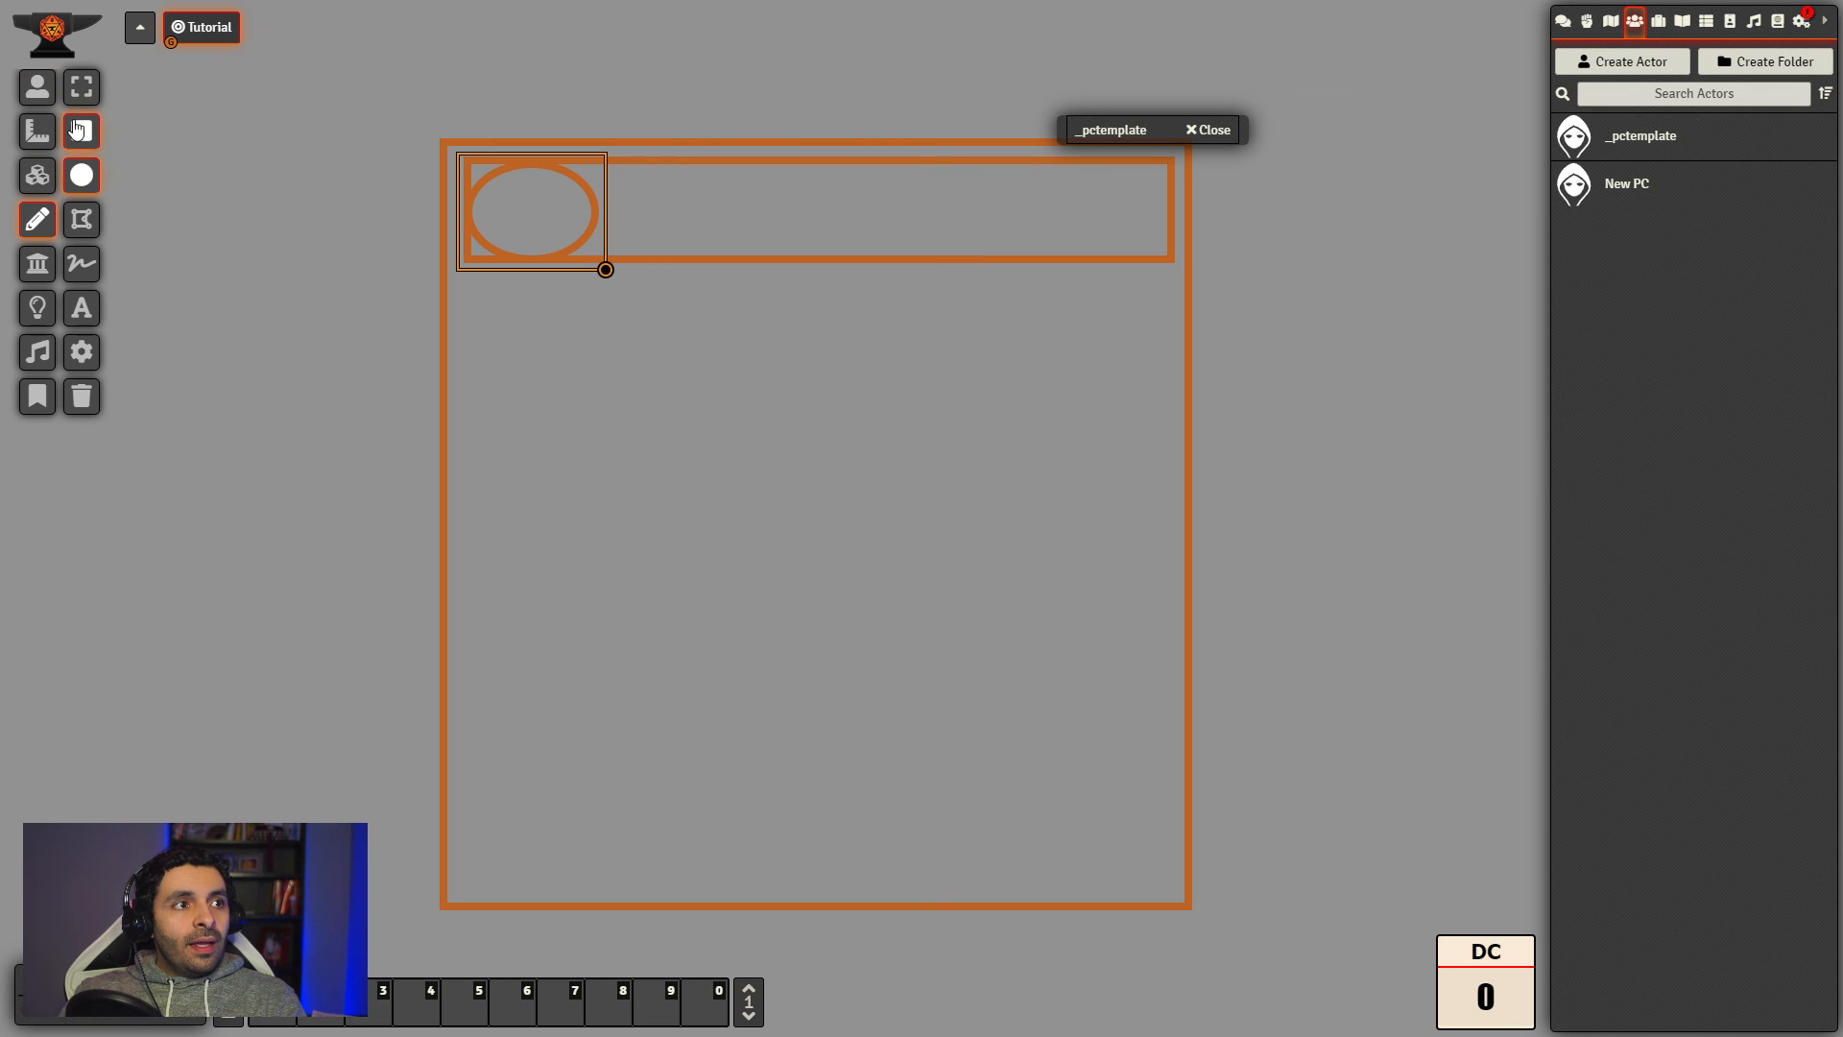
# Step: Draw a thin, full-width rectangle directly below the header to represent the sheet's tab bar
pyautogui.click(81, 131)
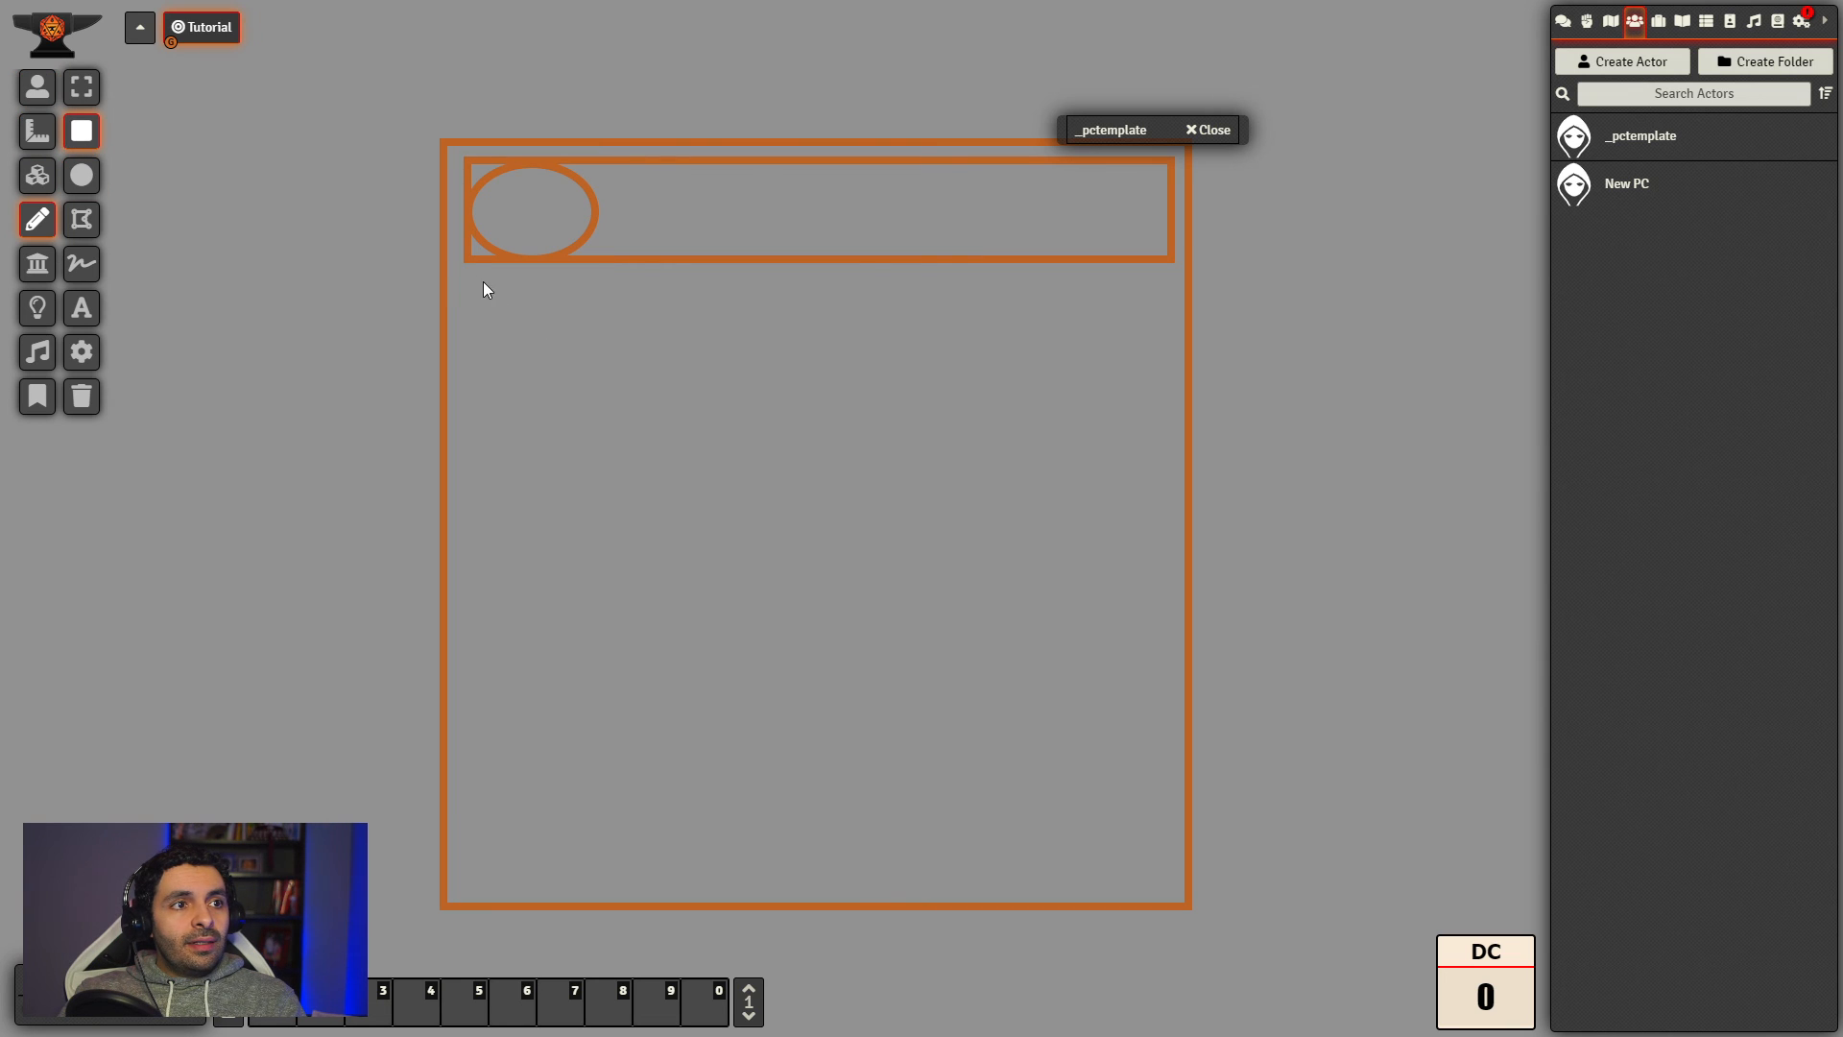
pyautogui.moveTo(474, 281)
pyautogui.mouseDown()
pyautogui.moveTo(1155, 371)
pyautogui.moveTo(1173, 347)
pyautogui.mouseUp()
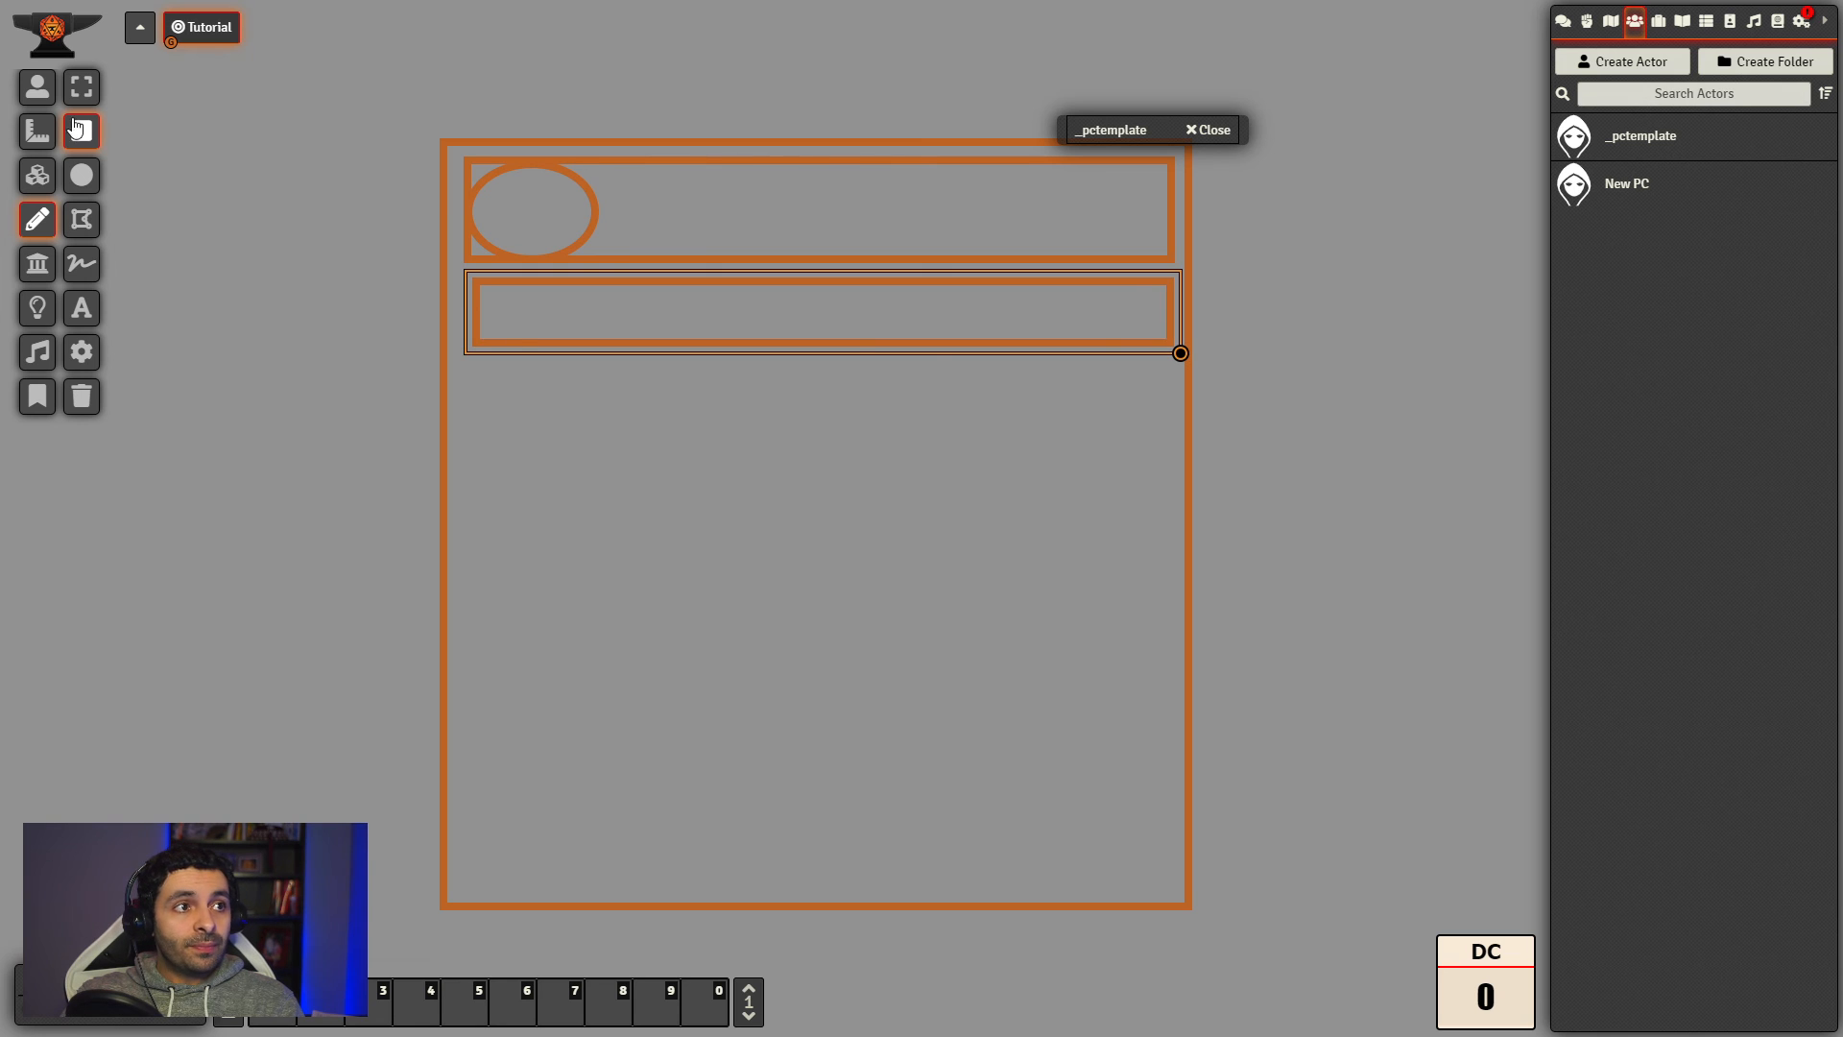
pyautogui.click(82, 86)
pyautogui.click(486, 425)
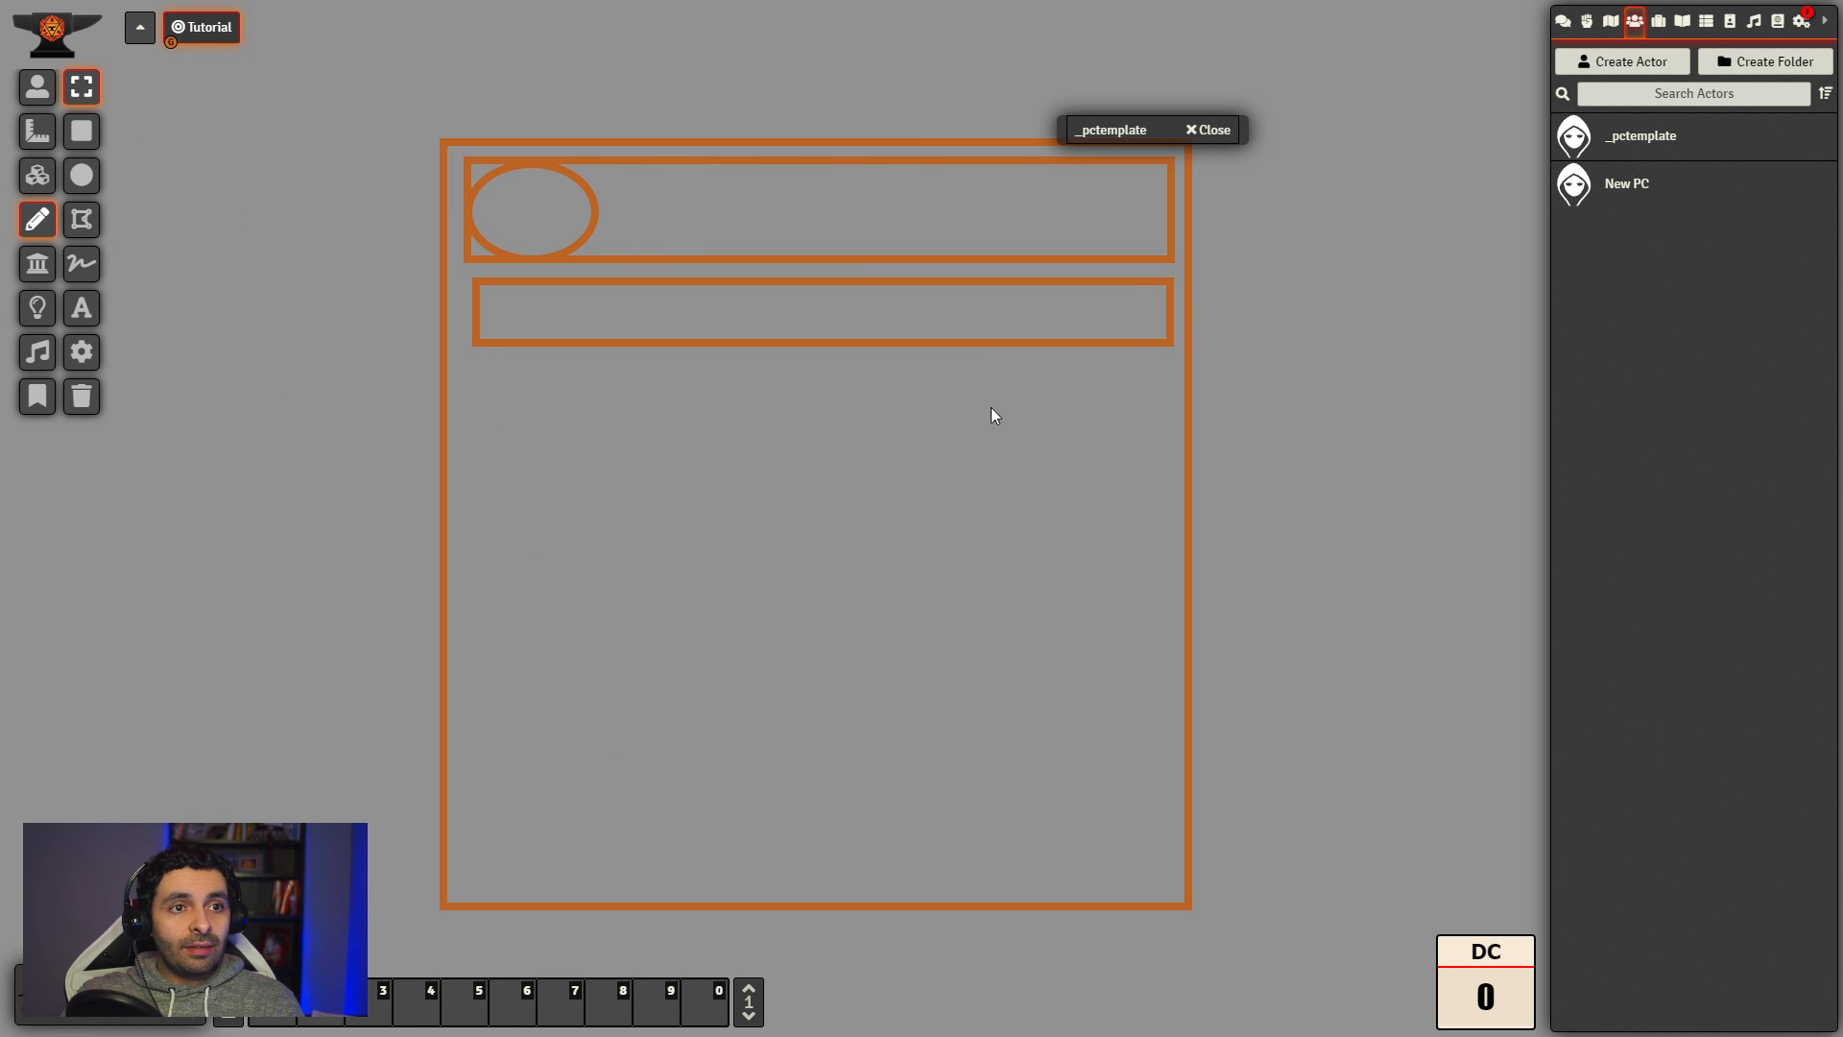
# Step: Change the default drawing stroke color to magenta and save it as the default
pyautogui.click(82, 351)
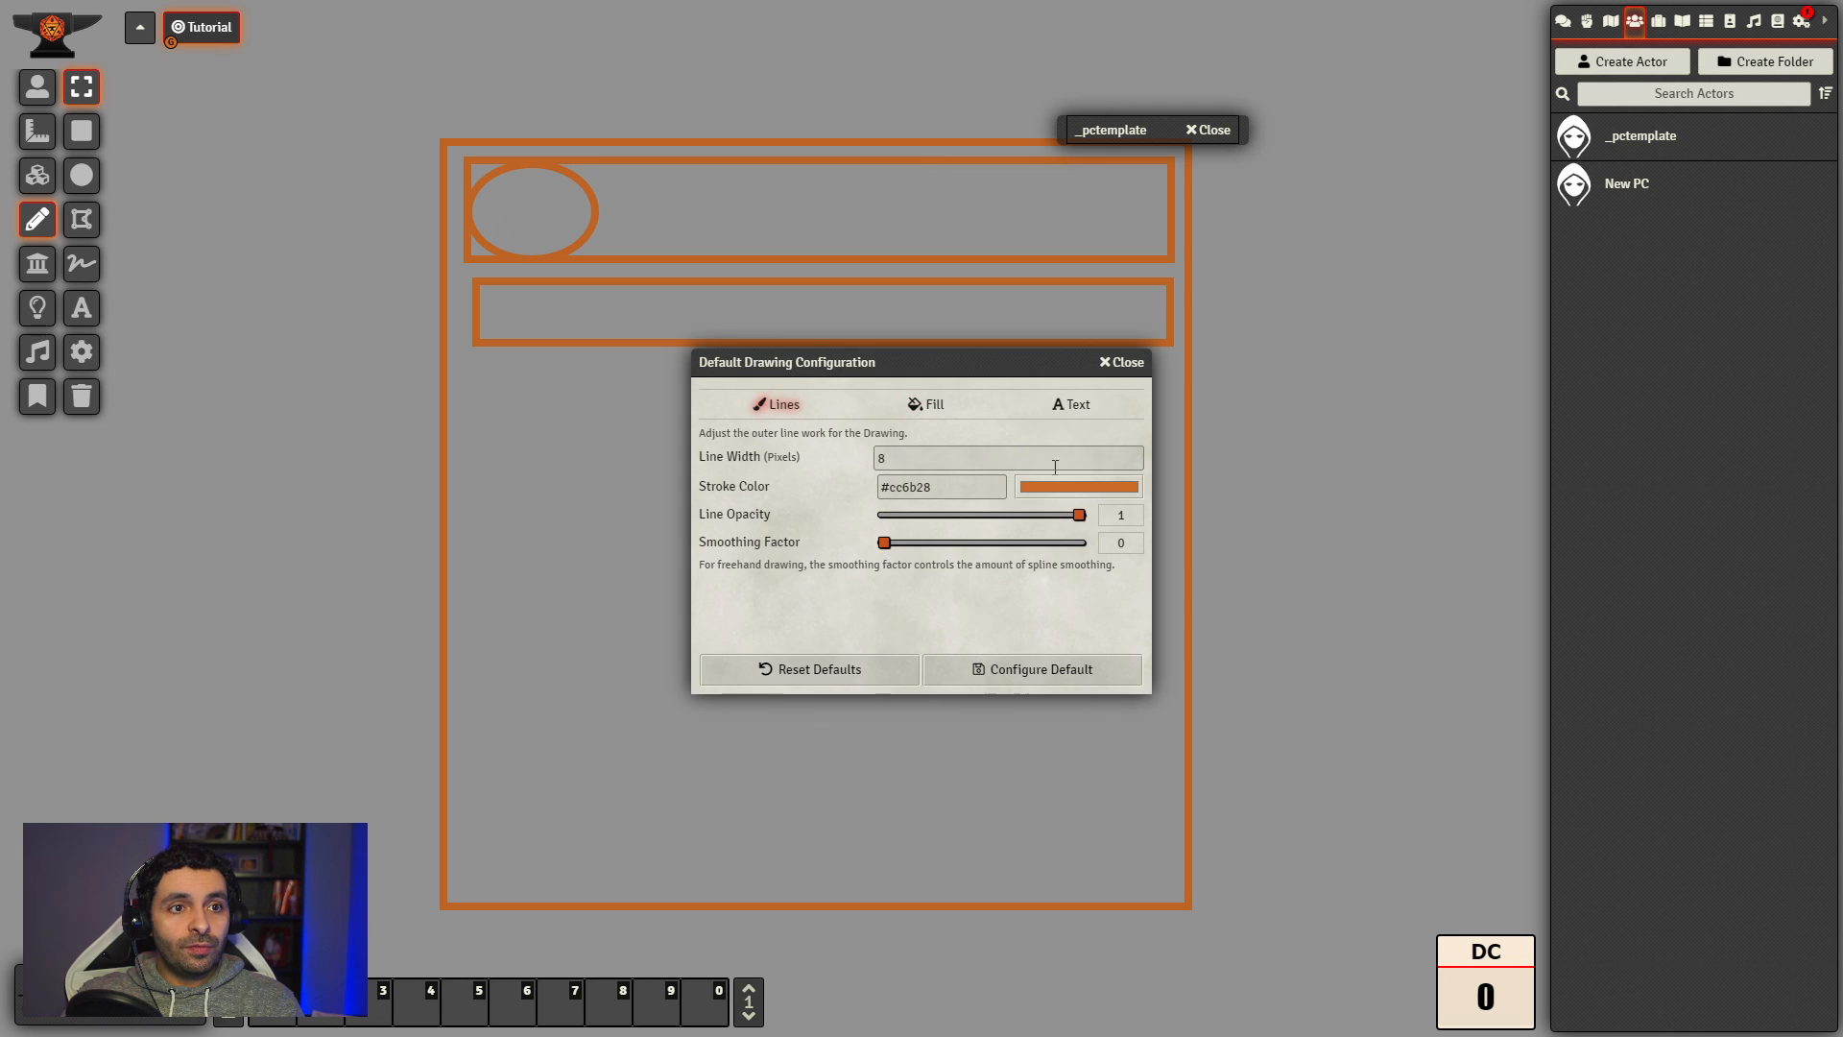
pyautogui.click(1103, 655)
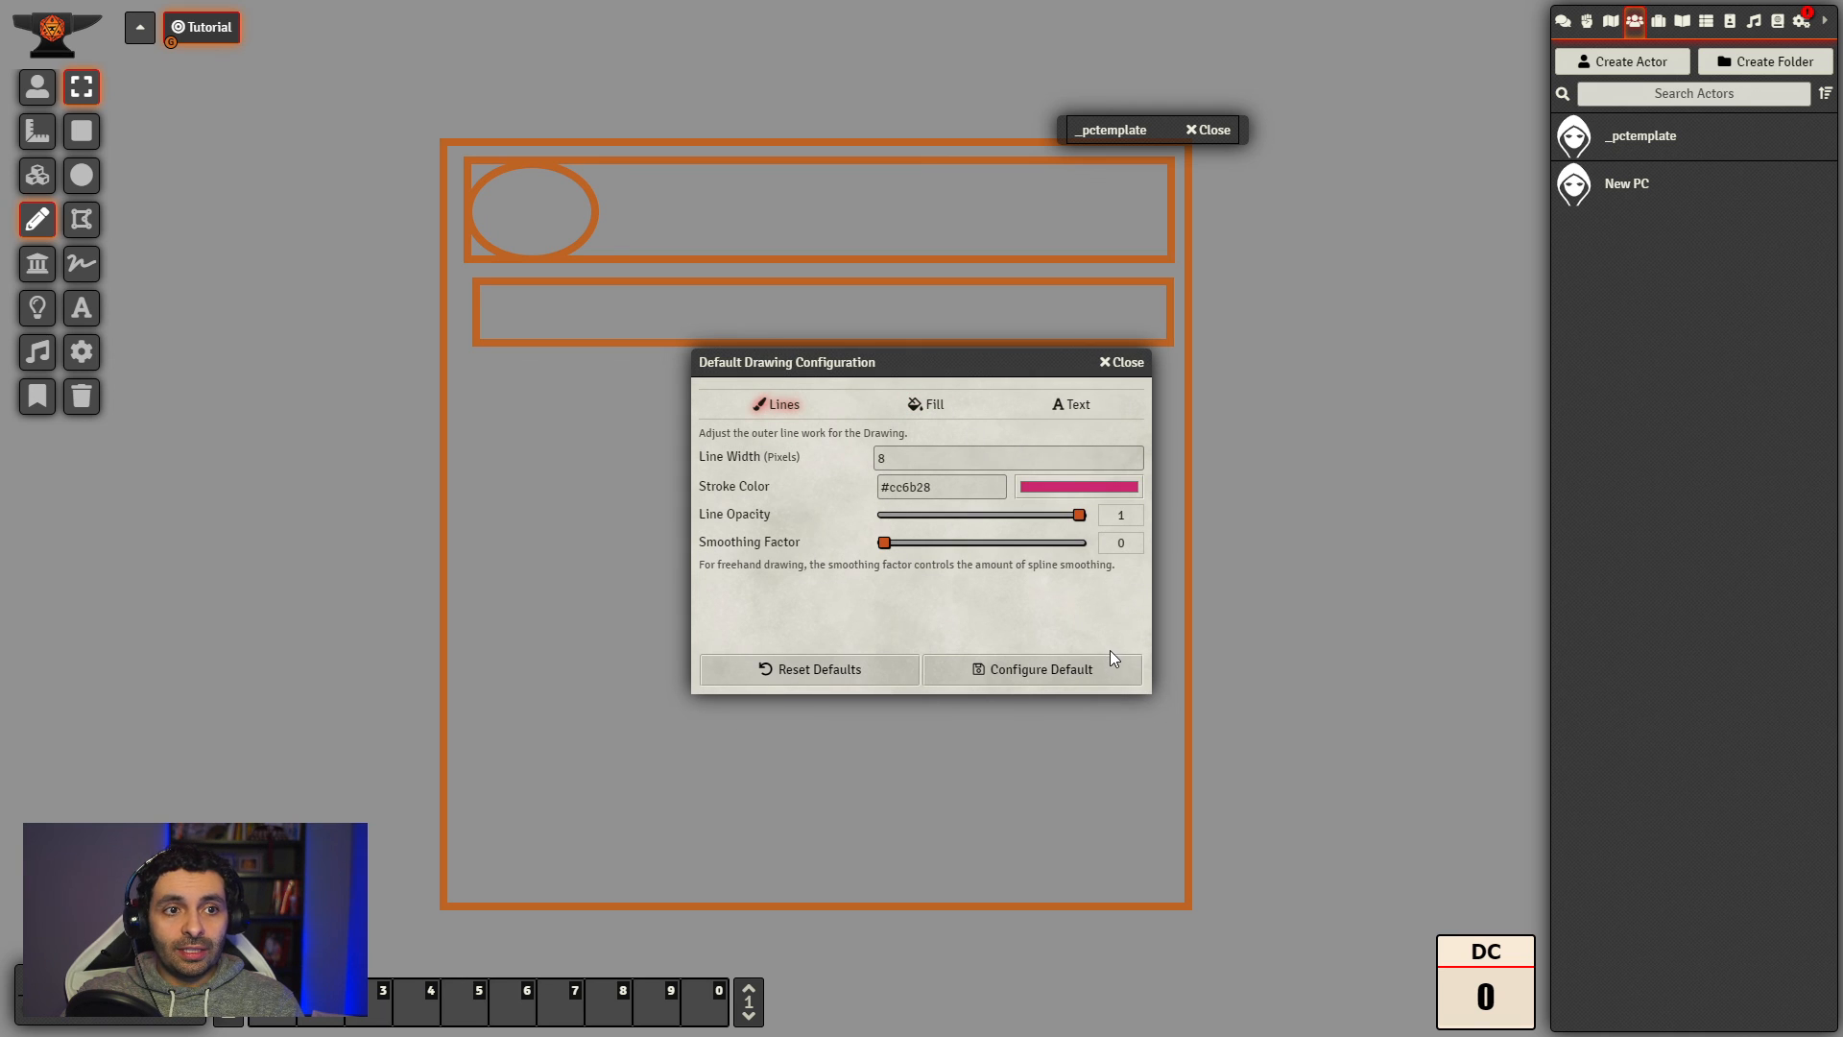
pyautogui.click(854, 666)
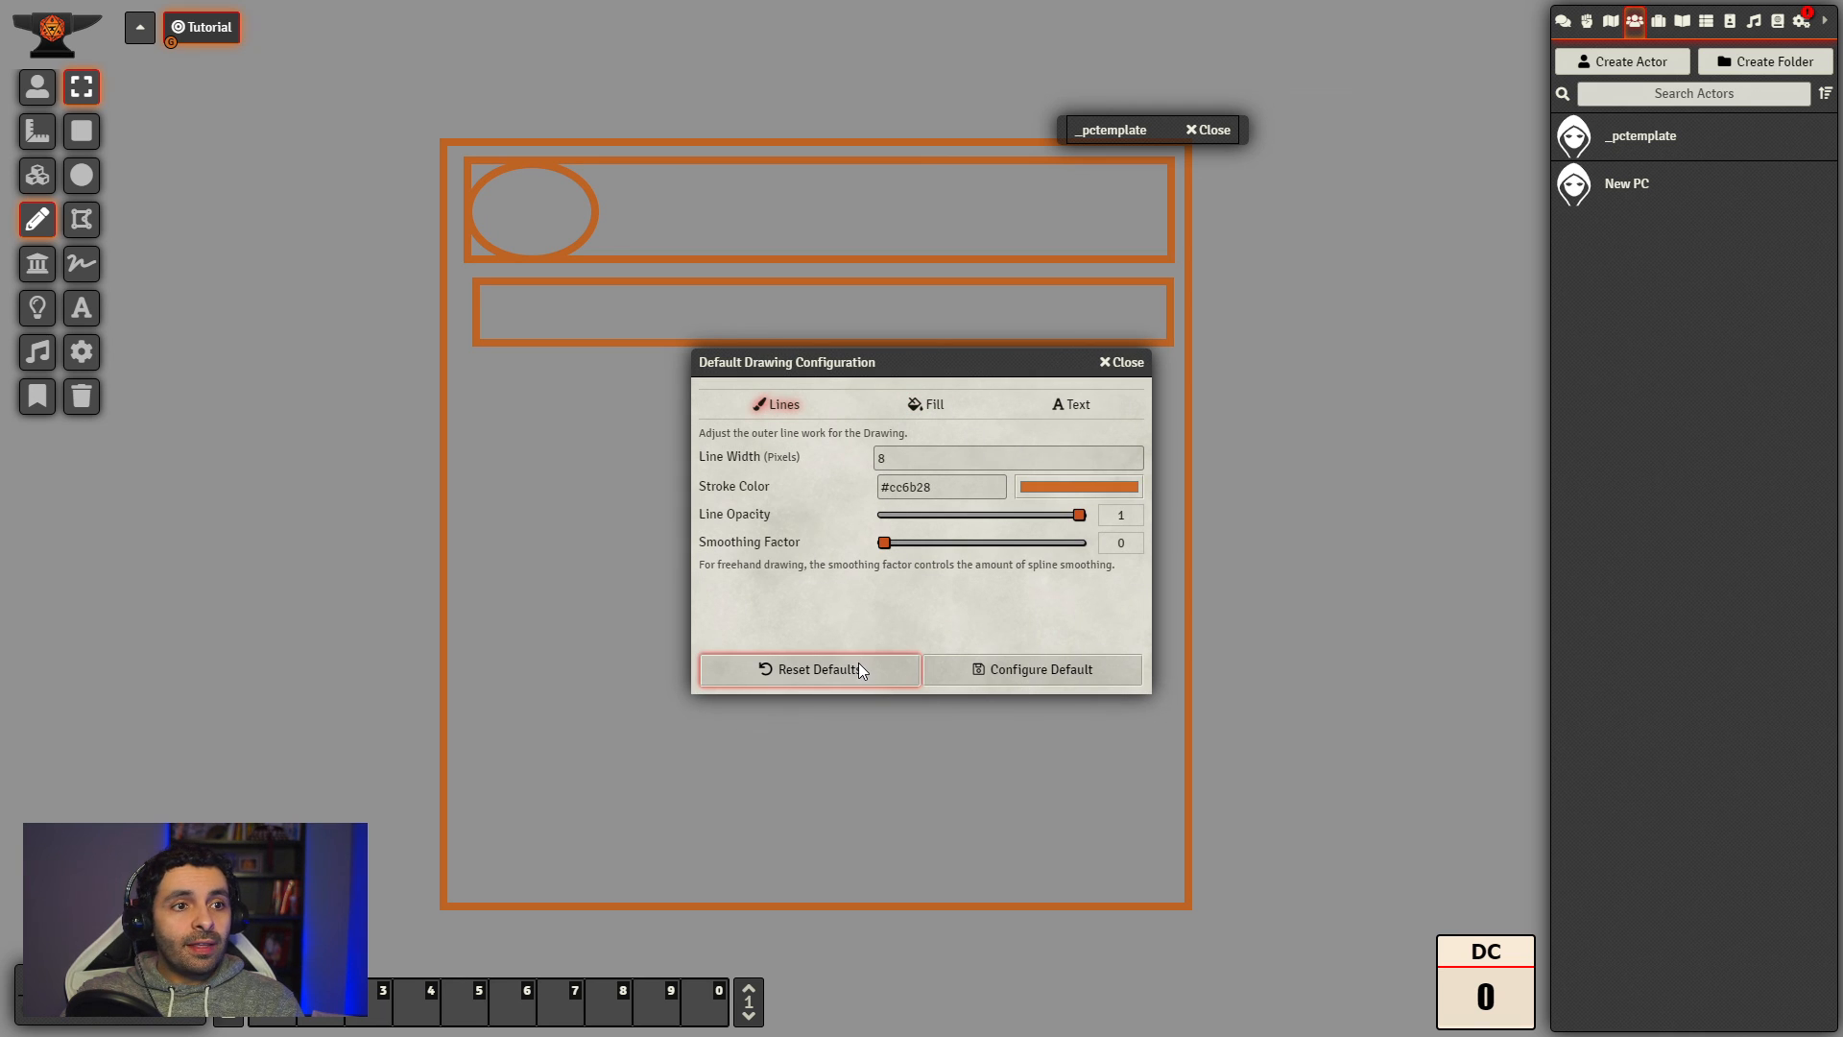
pyautogui.click(1104, 653)
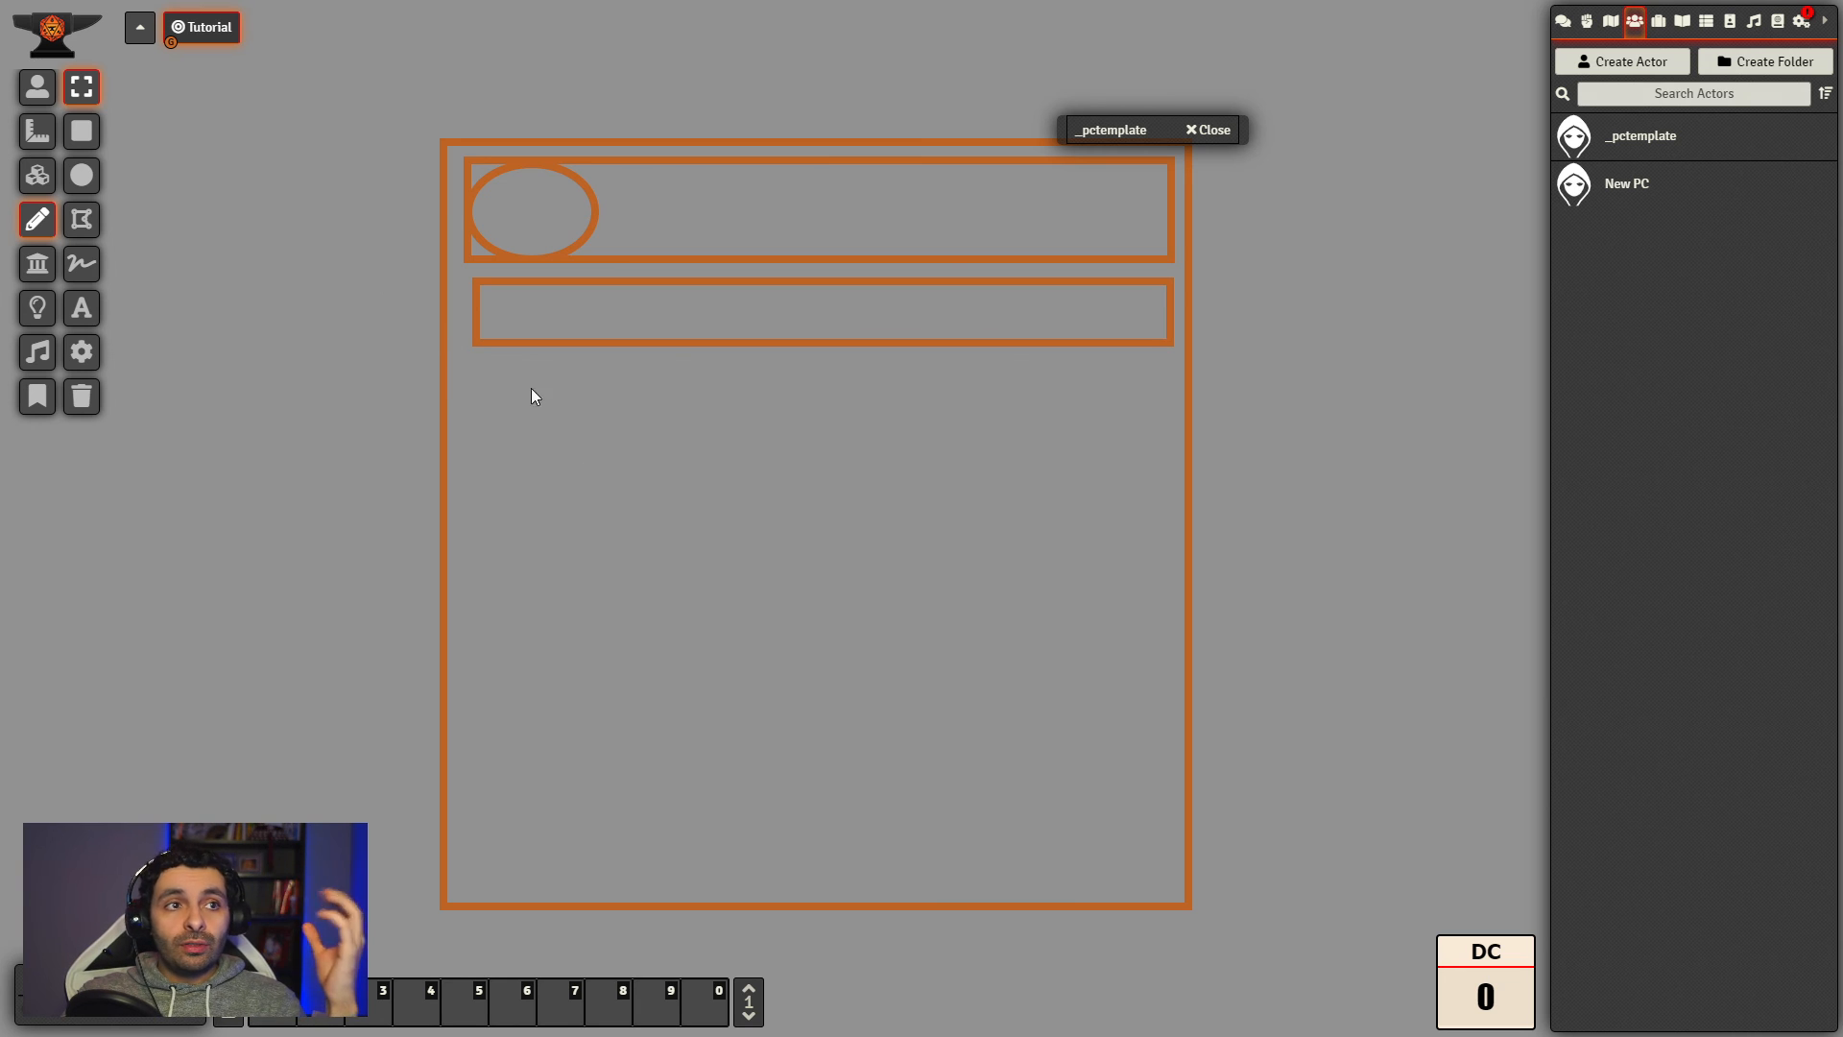
# Step: Draw two magenta panel rectangles side by side below the tab bar rectangle
pyautogui.click(81, 130)
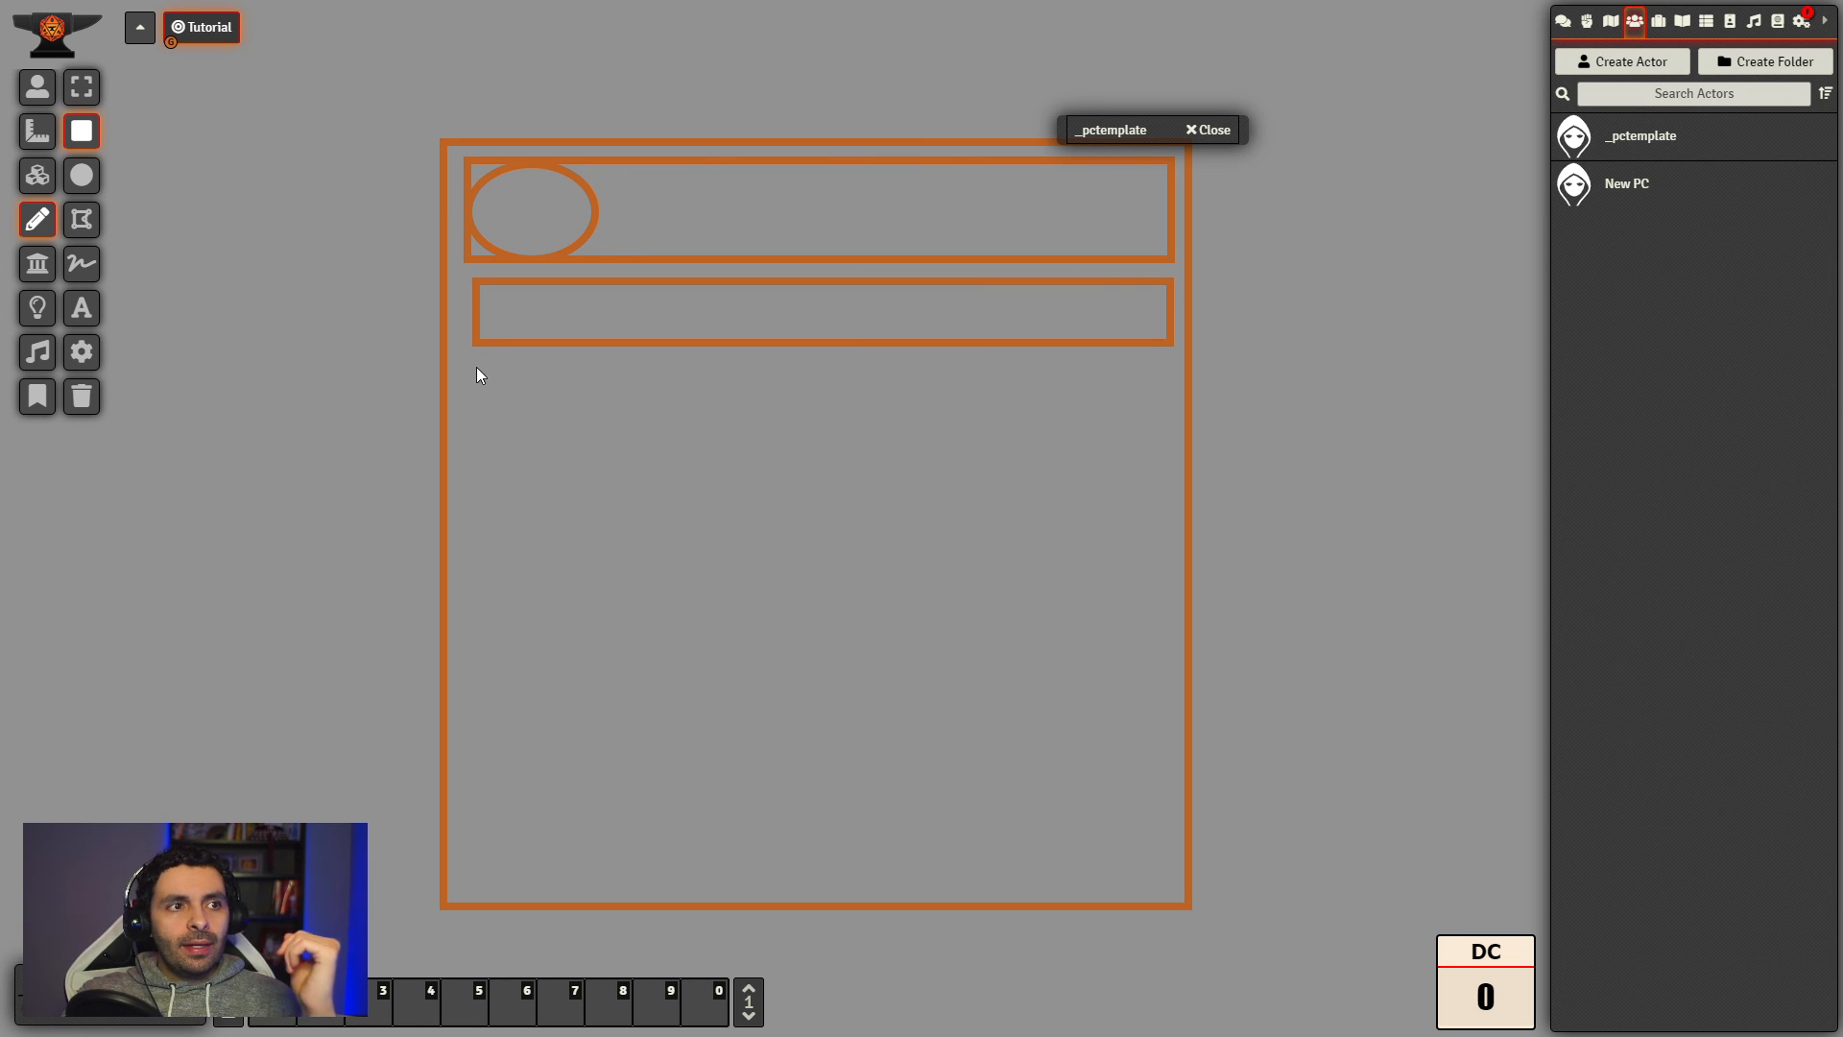
pyautogui.moveTo(475, 360)
pyautogui.mouseDown()
pyautogui.moveTo(589, 493)
pyautogui.moveTo(880, 551)
pyautogui.moveTo(718, 561)
pyautogui.moveTo(784, 569)
pyautogui.moveTo(822, 552)
pyautogui.moveTo(806, 544)
pyautogui.mouseUp()
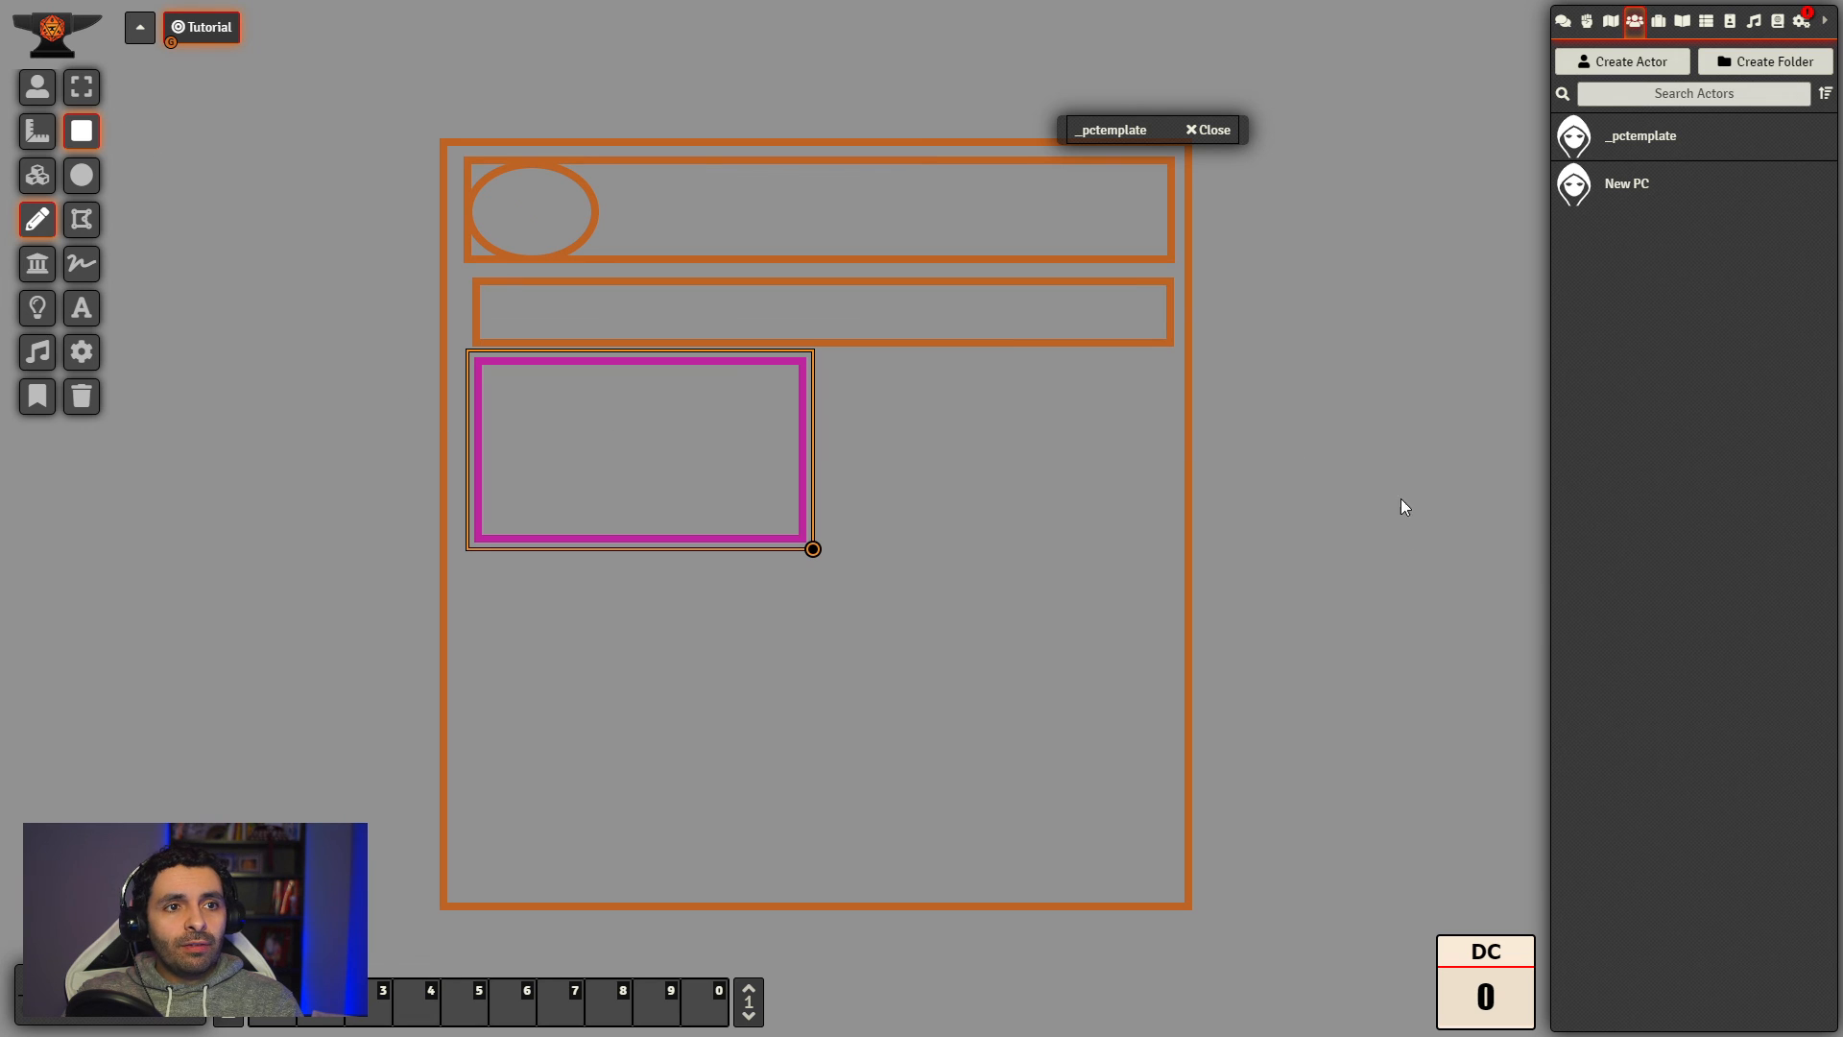
pyautogui.moveTo(1340, 350); pyautogui.dragTo(832, 555)
pyautogui.moveTo(1339, 557); pyautogui.dragTo(1157, 543)
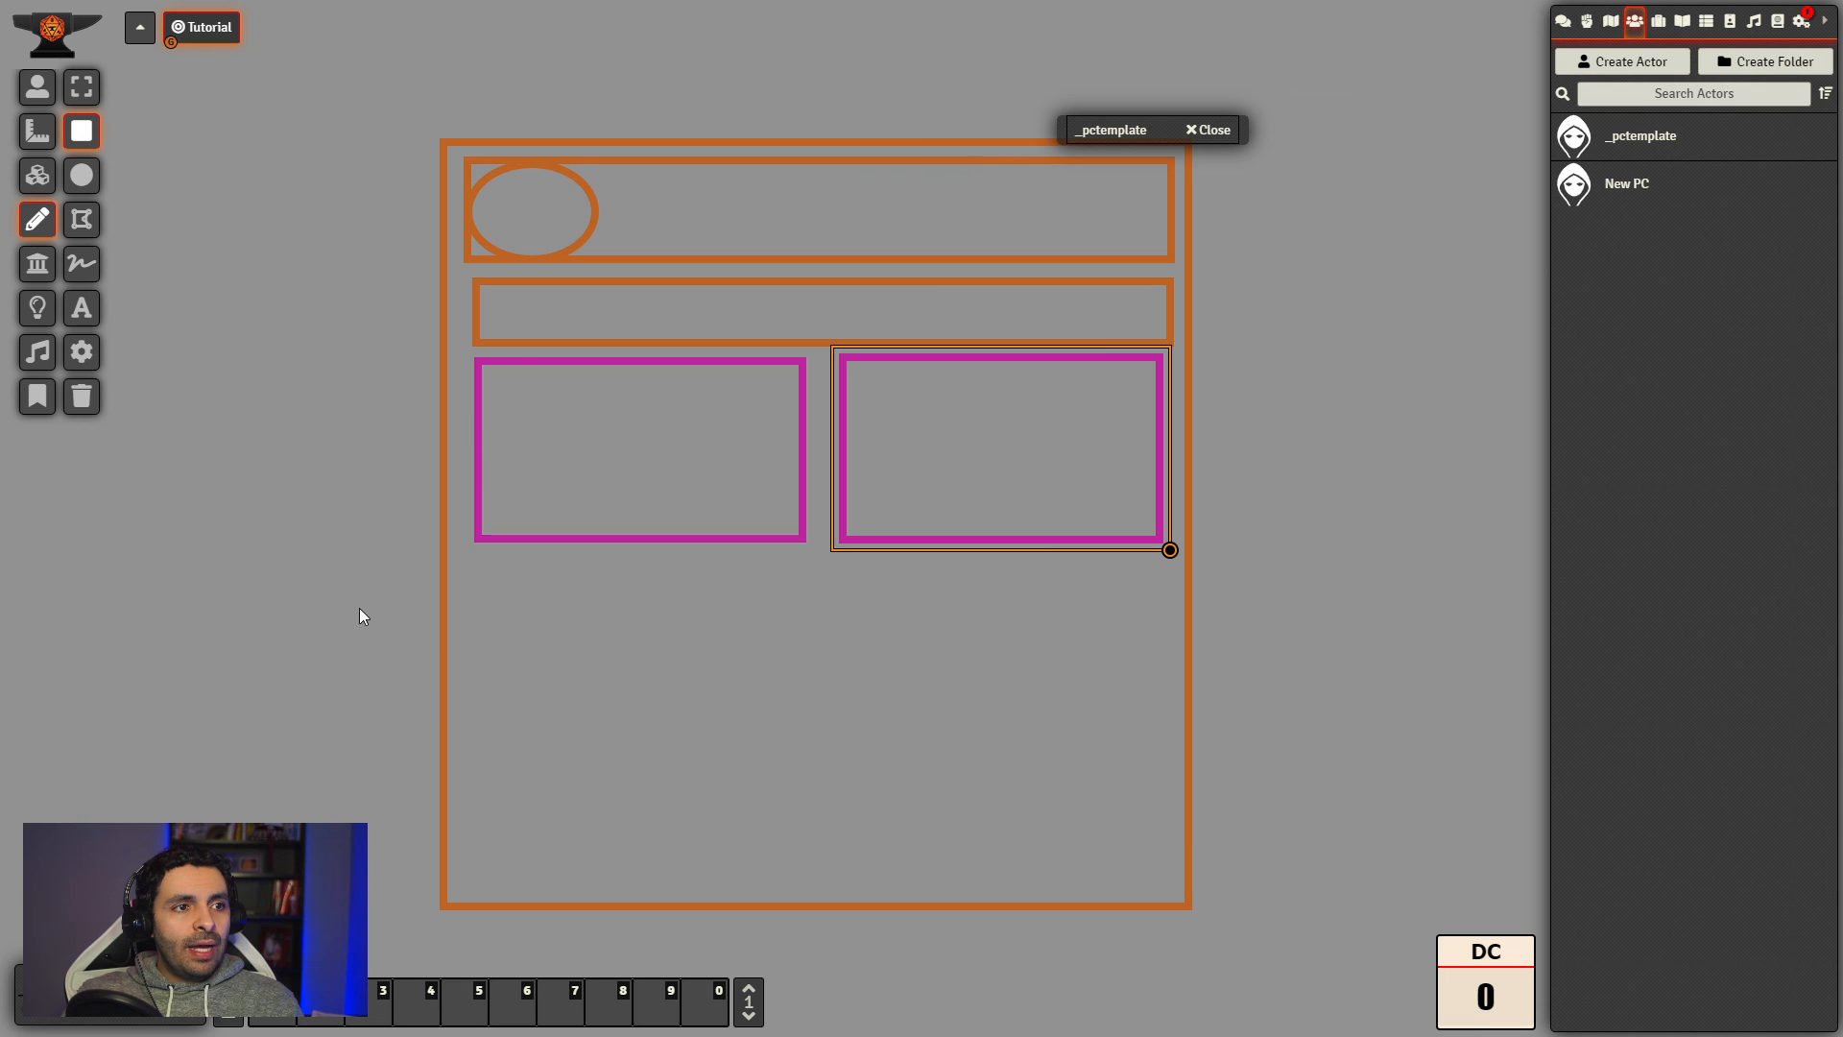
# Step: Draw a full-width magenta panel below the two side-by-side panels and a narrower one beneath it at the outline's lower left
pyautogui.moveTo(392, 557)
pyautogui.mouseDown()
pyautogui.moveTo(531, 605)
pyautogui.moveTo(1172, 691)
pyautogui.moveTo(1135, 740)
pyautogui.moveTo(1098, 712)
pyautogui.mouseUp()
pyautogui.moveTo(849, 676); pyautogui.dragTo(929, 684)
pyautogui.moveTo(1191, 724); pyautogui.dragTo(1159, 712)
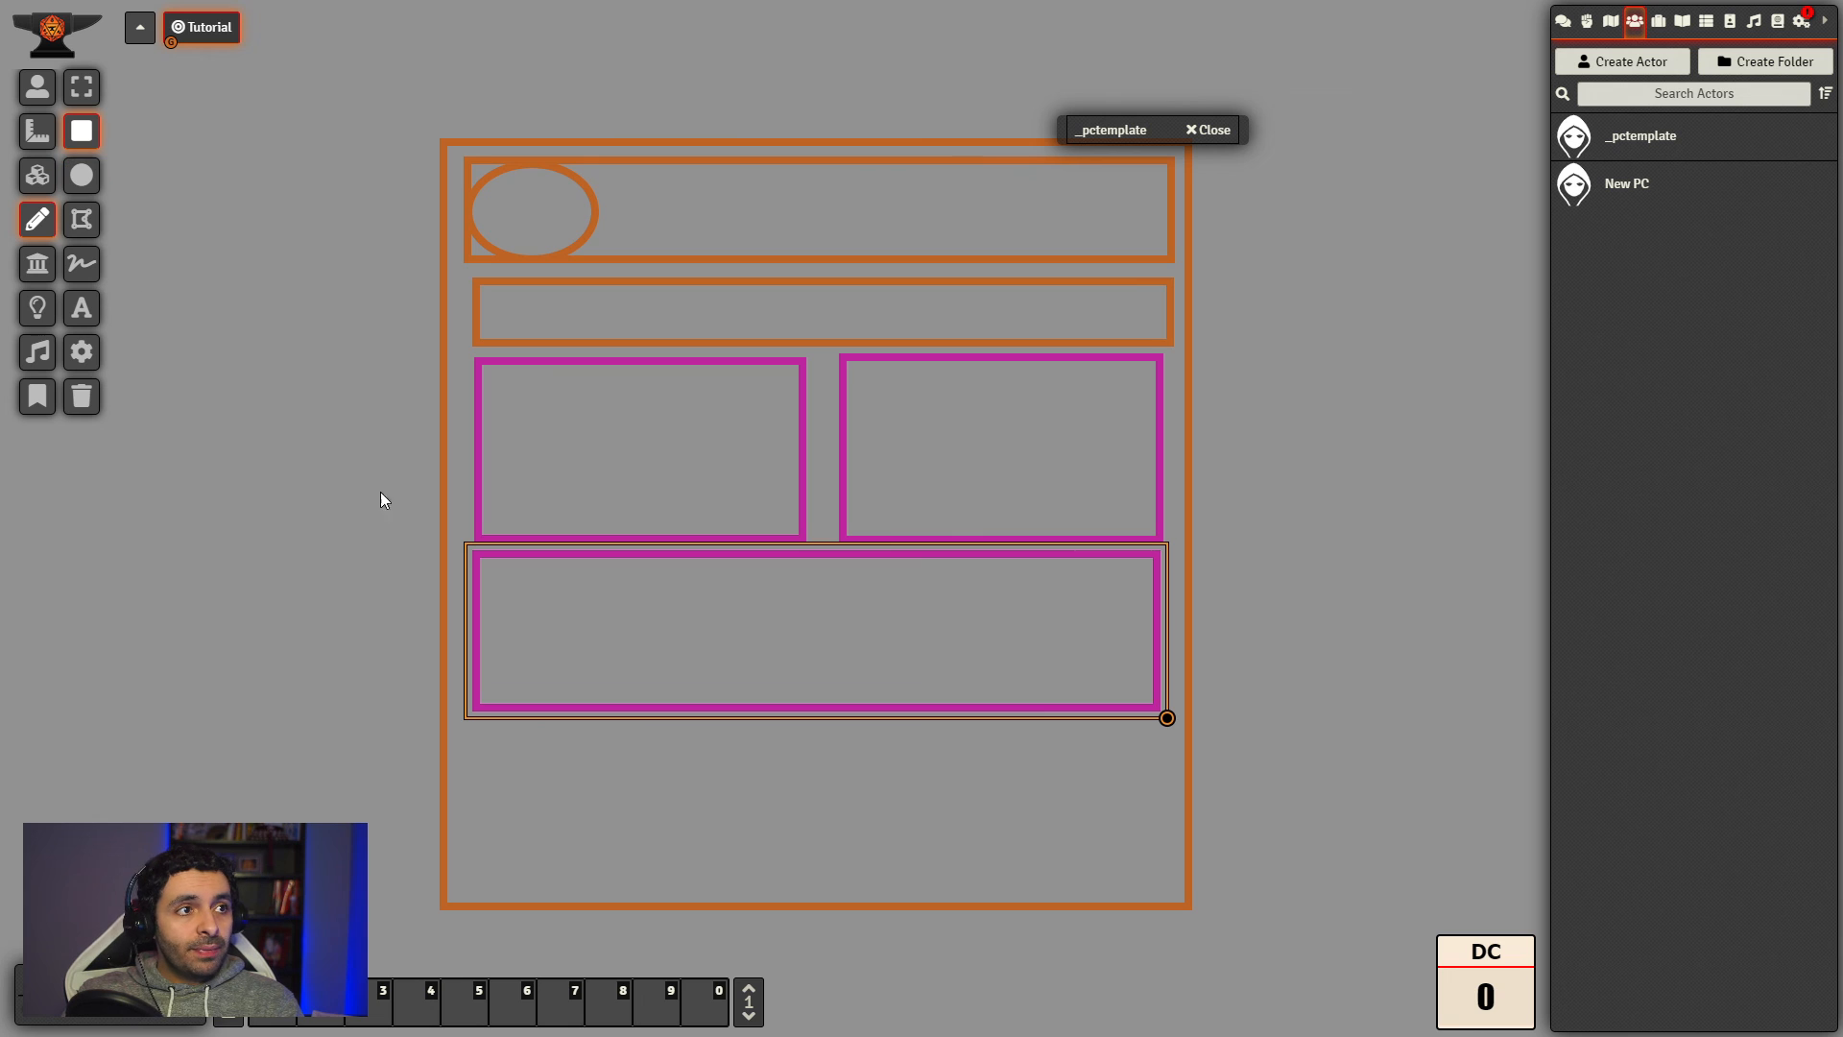
pyautogui.moveTo(384, 742); pyautogui.dragTo(902, 906)
pyautogui.moveTo(895, 833); pyautogui.dragTo(992, 817)
pyautogui.moveTo(1006, 897); pyautogui.dragTo(930, 896)
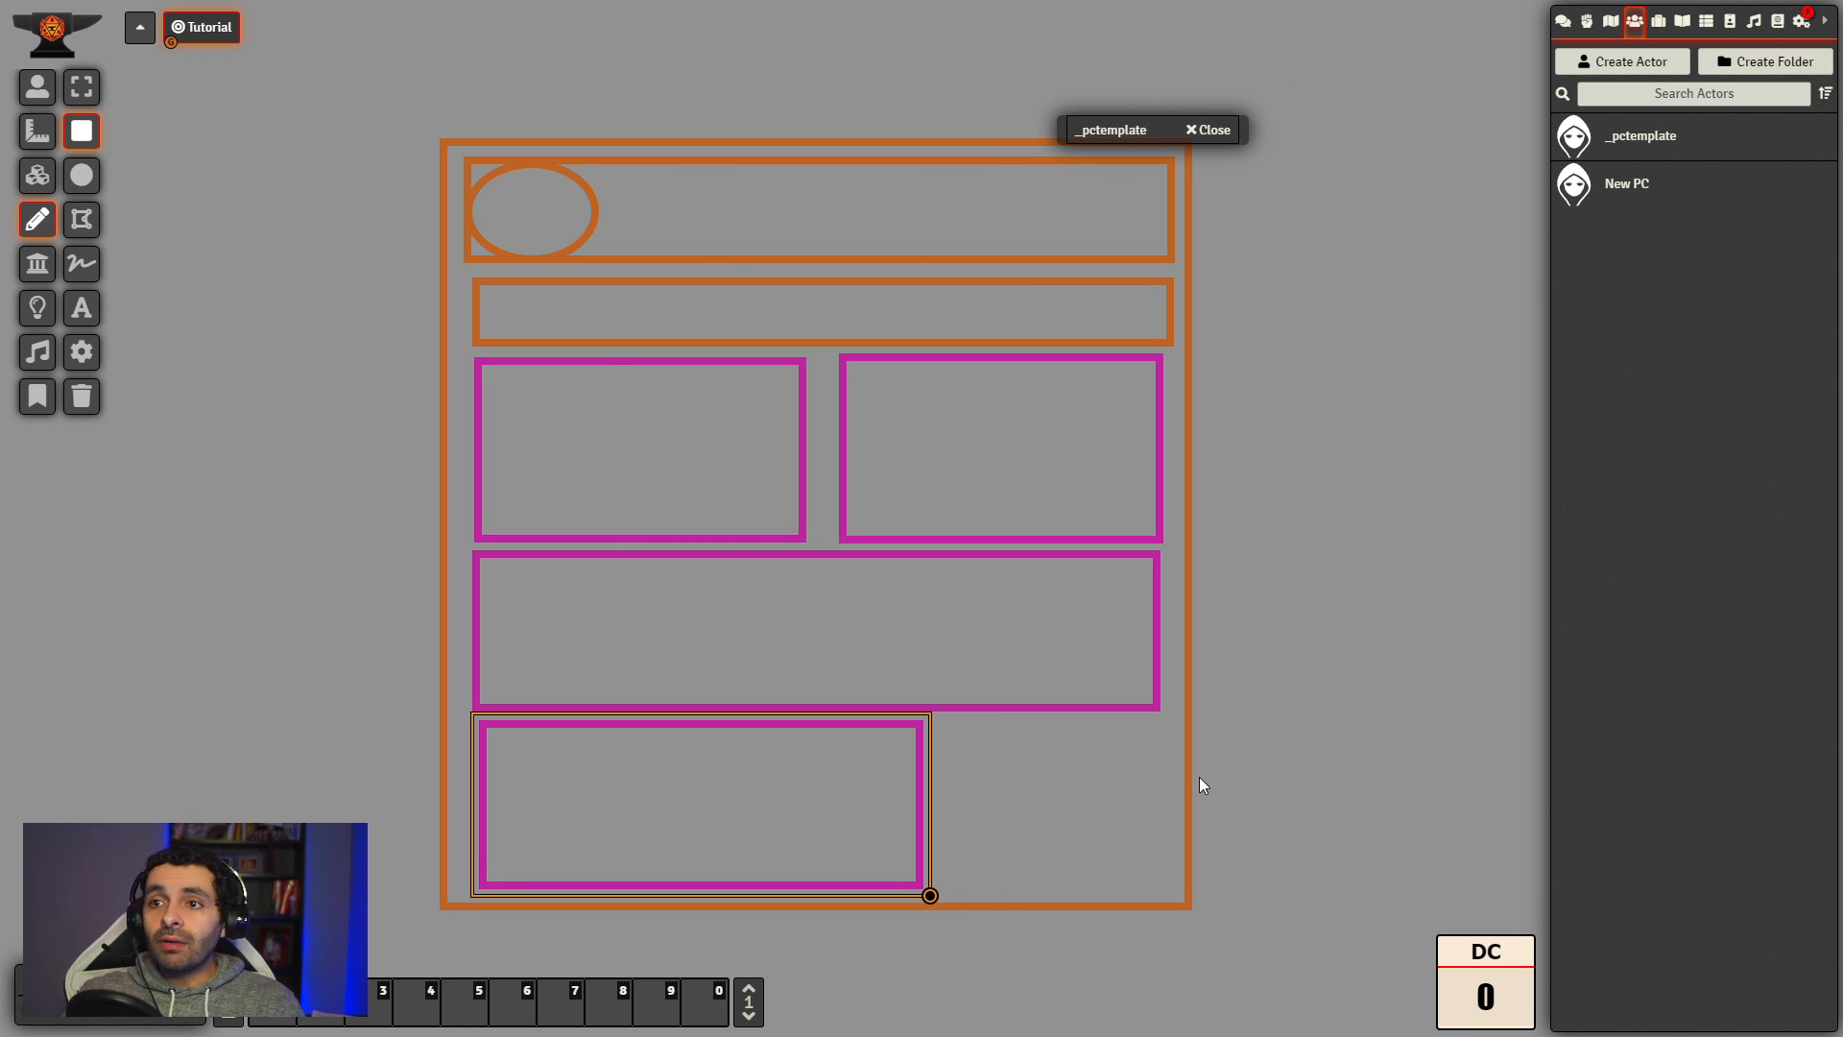
# Step: Draw a small magenta panel rectangle in the outline's lower right corner, beside the narrower bottom panel, and deselect it
pyautogui.moveTo(1260, 726); pyautogui.dragTo(1009, 896)
pyautogui.moveTo(1262, 907); pyautogui.dragTo(1165, 891)
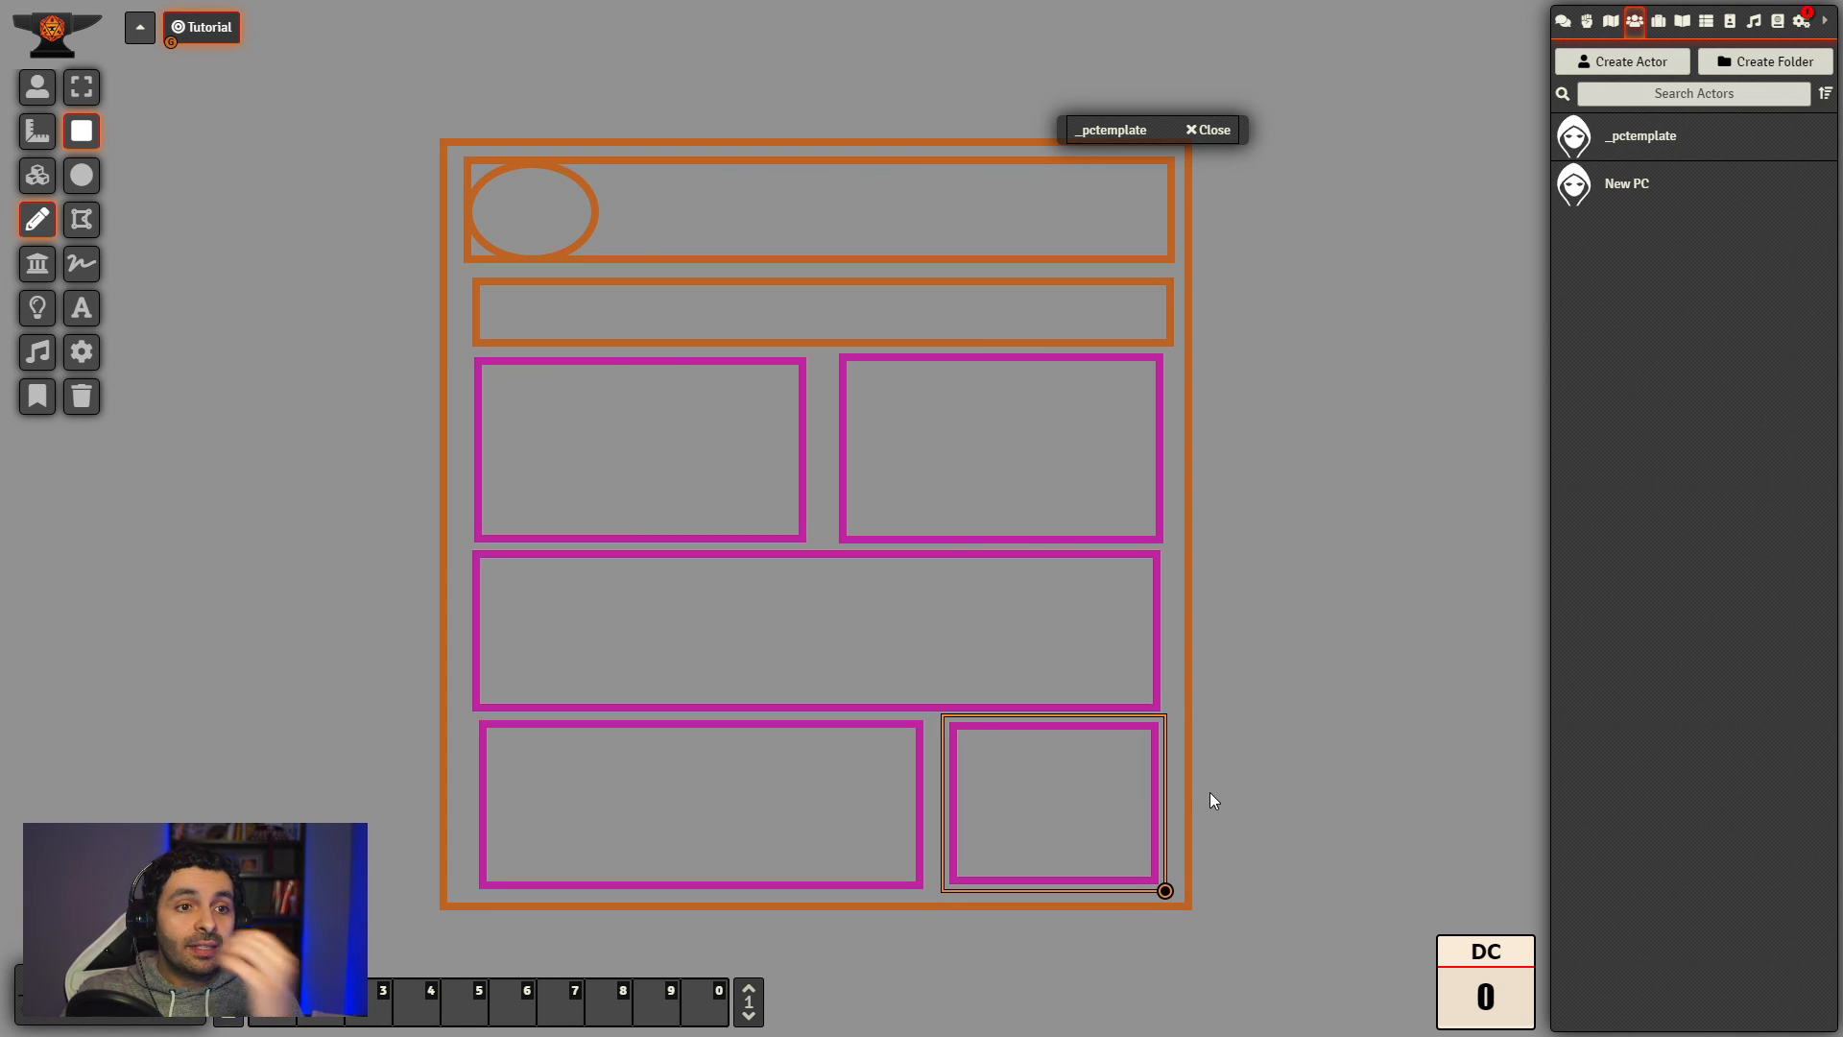
pyautogui.click(82, 87)
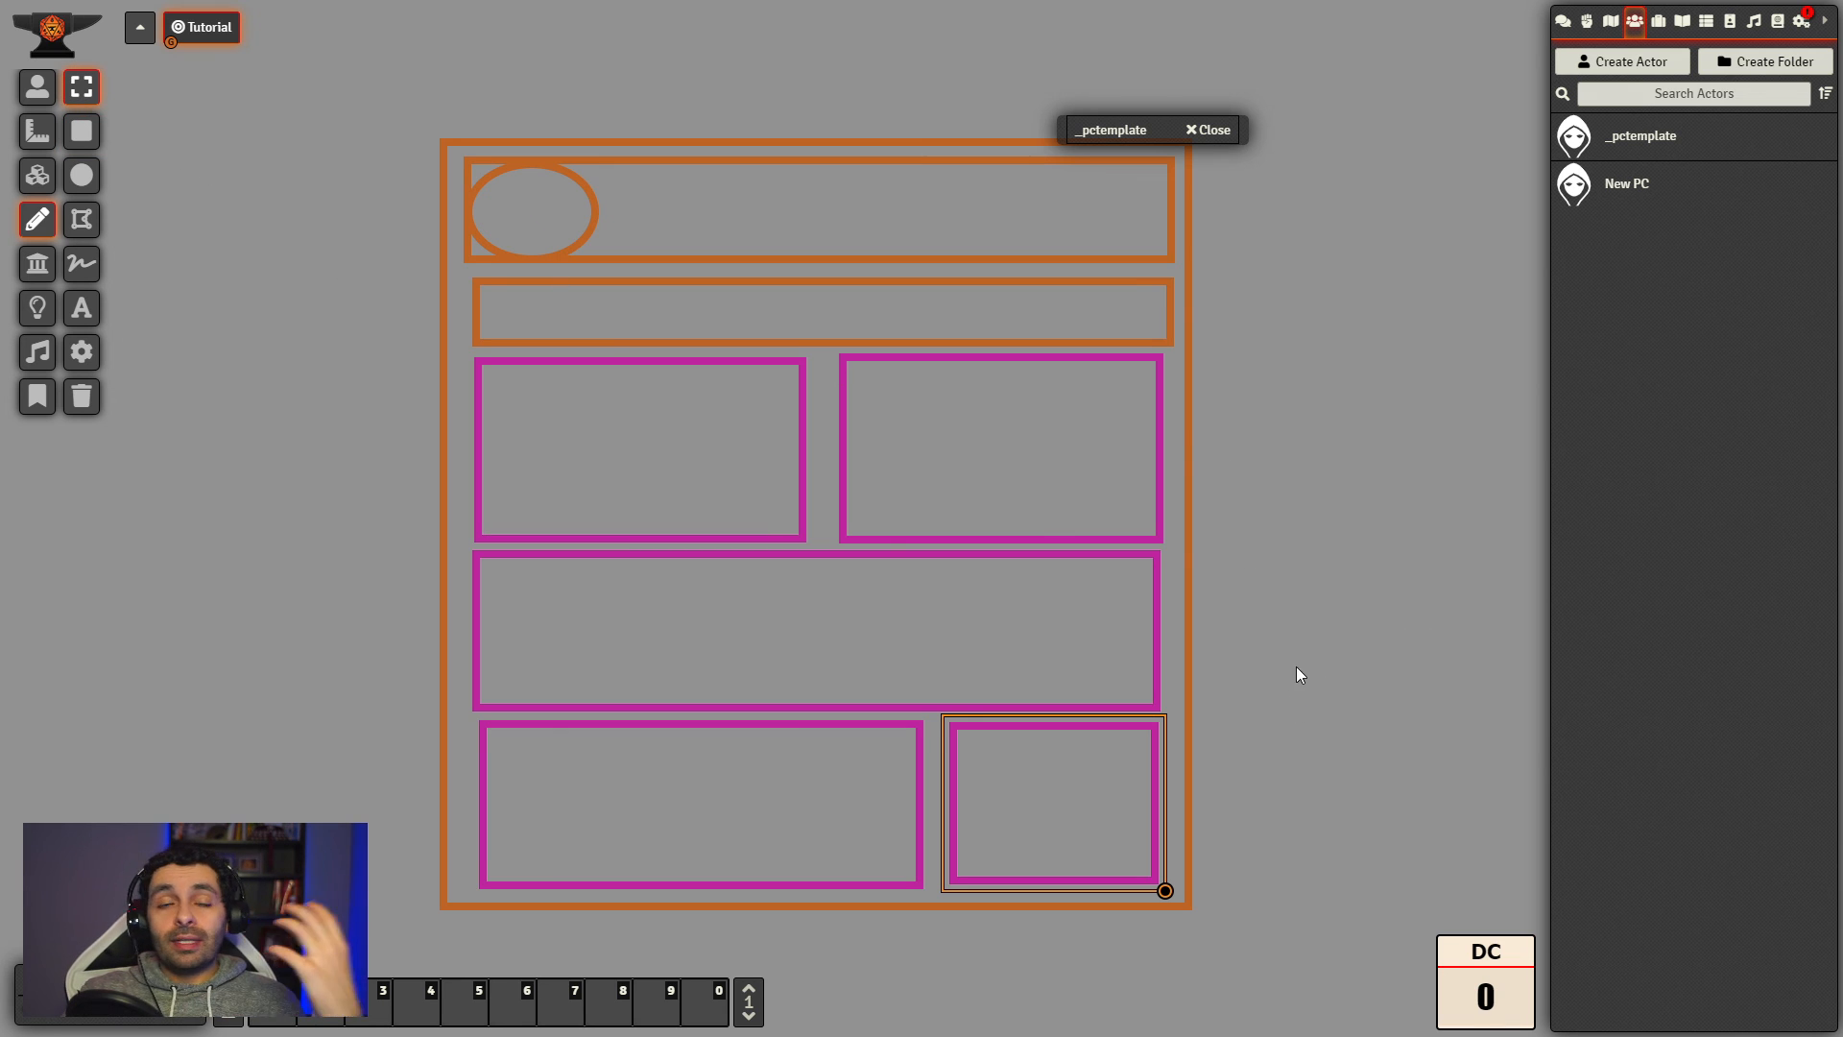
pyautogui.click(1292, 557)
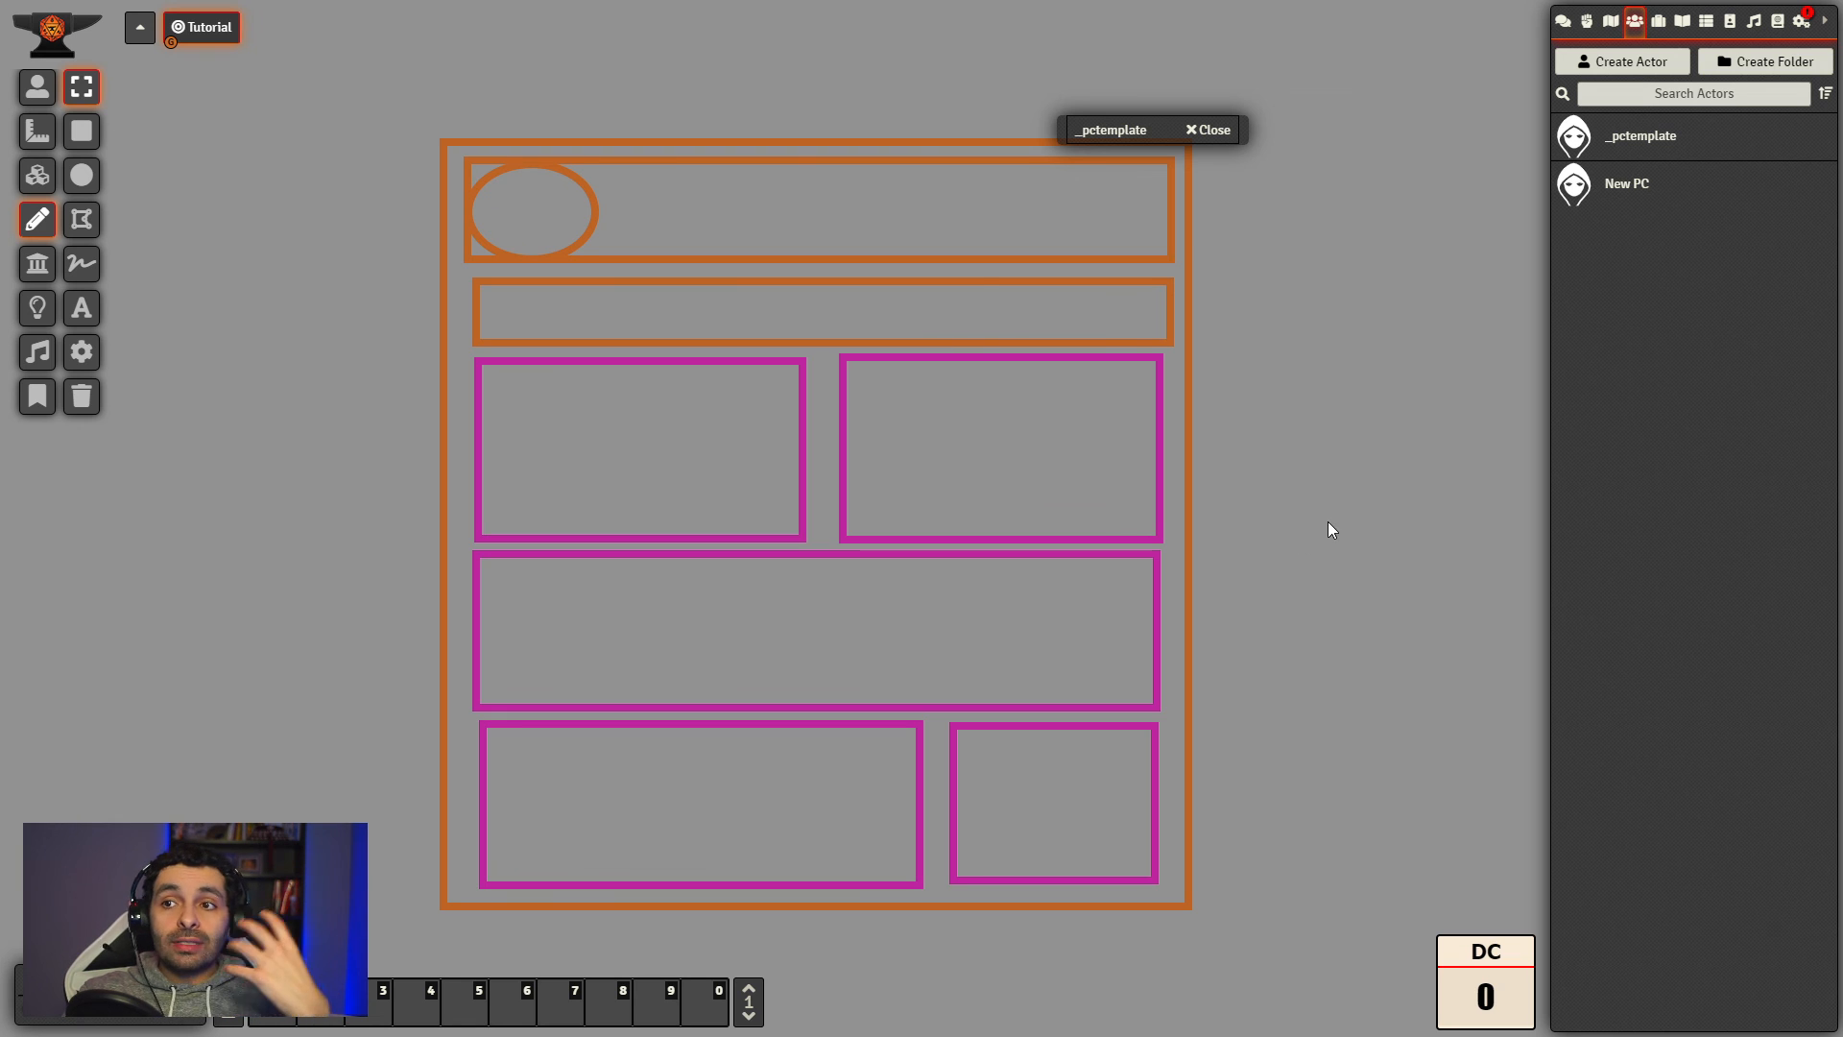
pyautogui.moveTo(1333, 102); pyautogui.dragTo(351, 945)
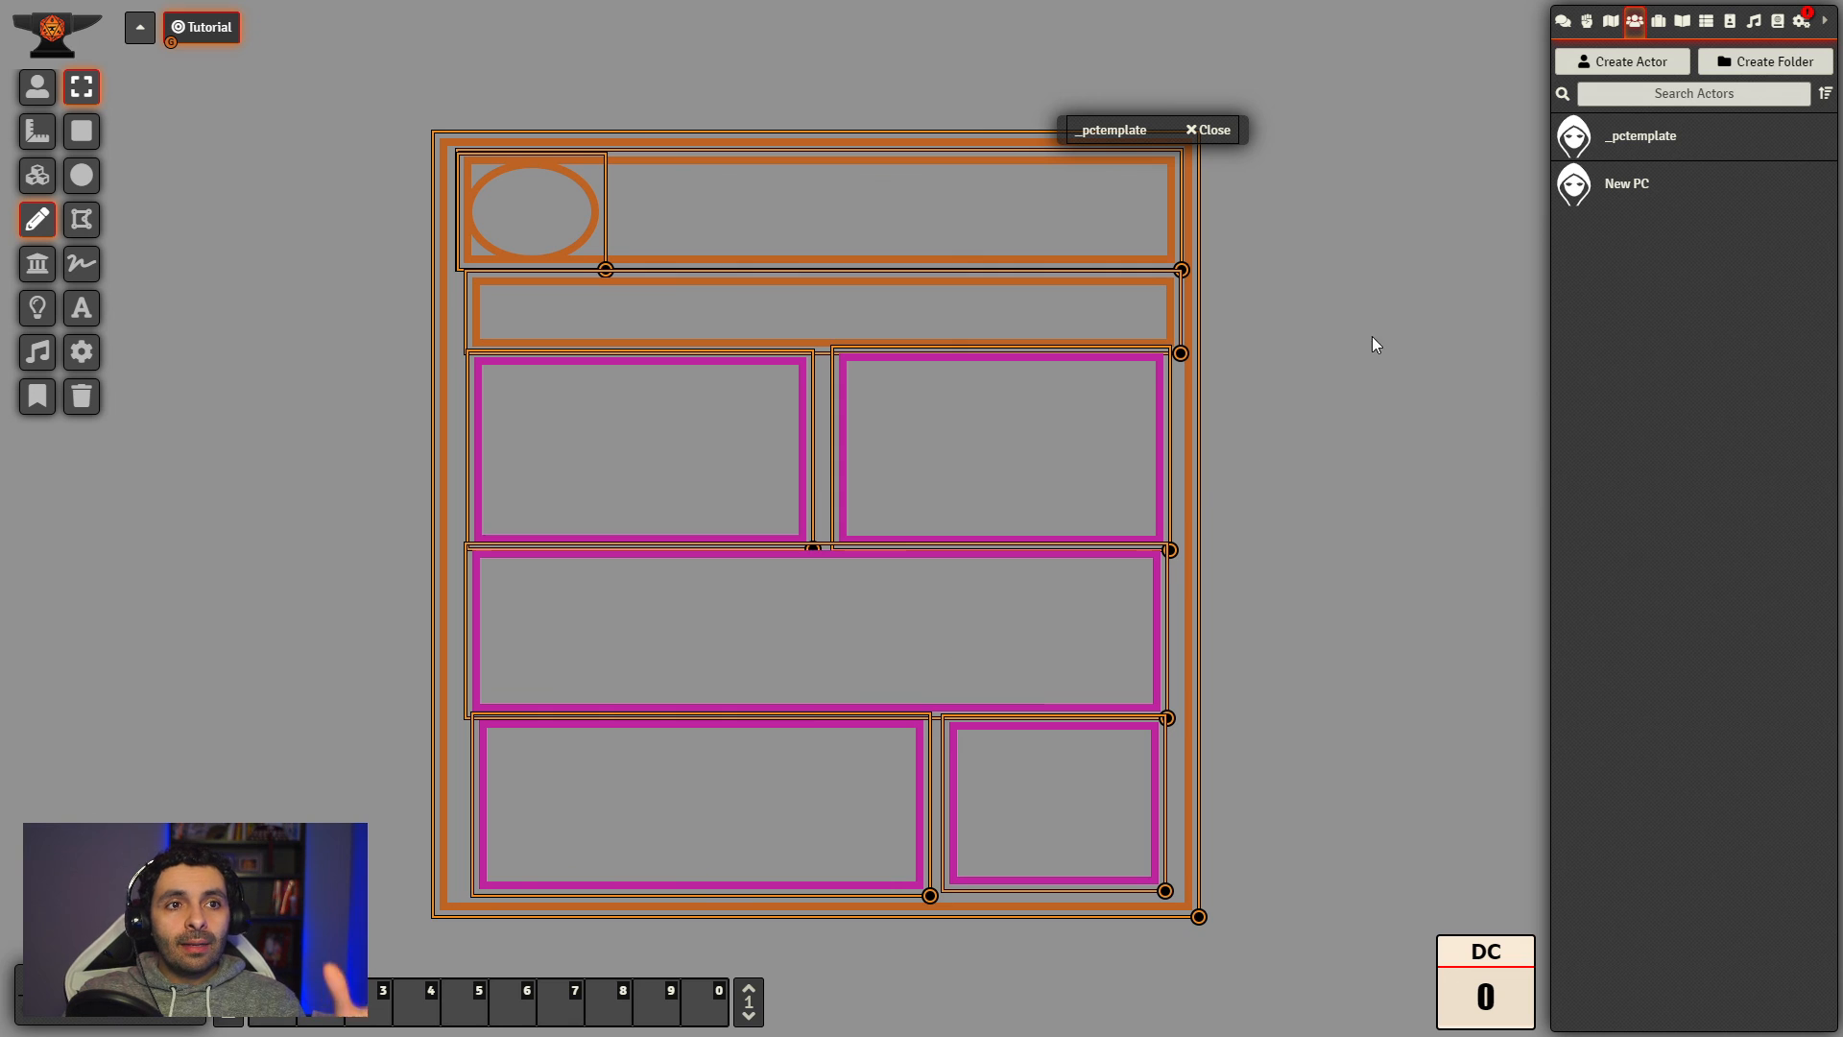
pyautogui.click(1255, 493)
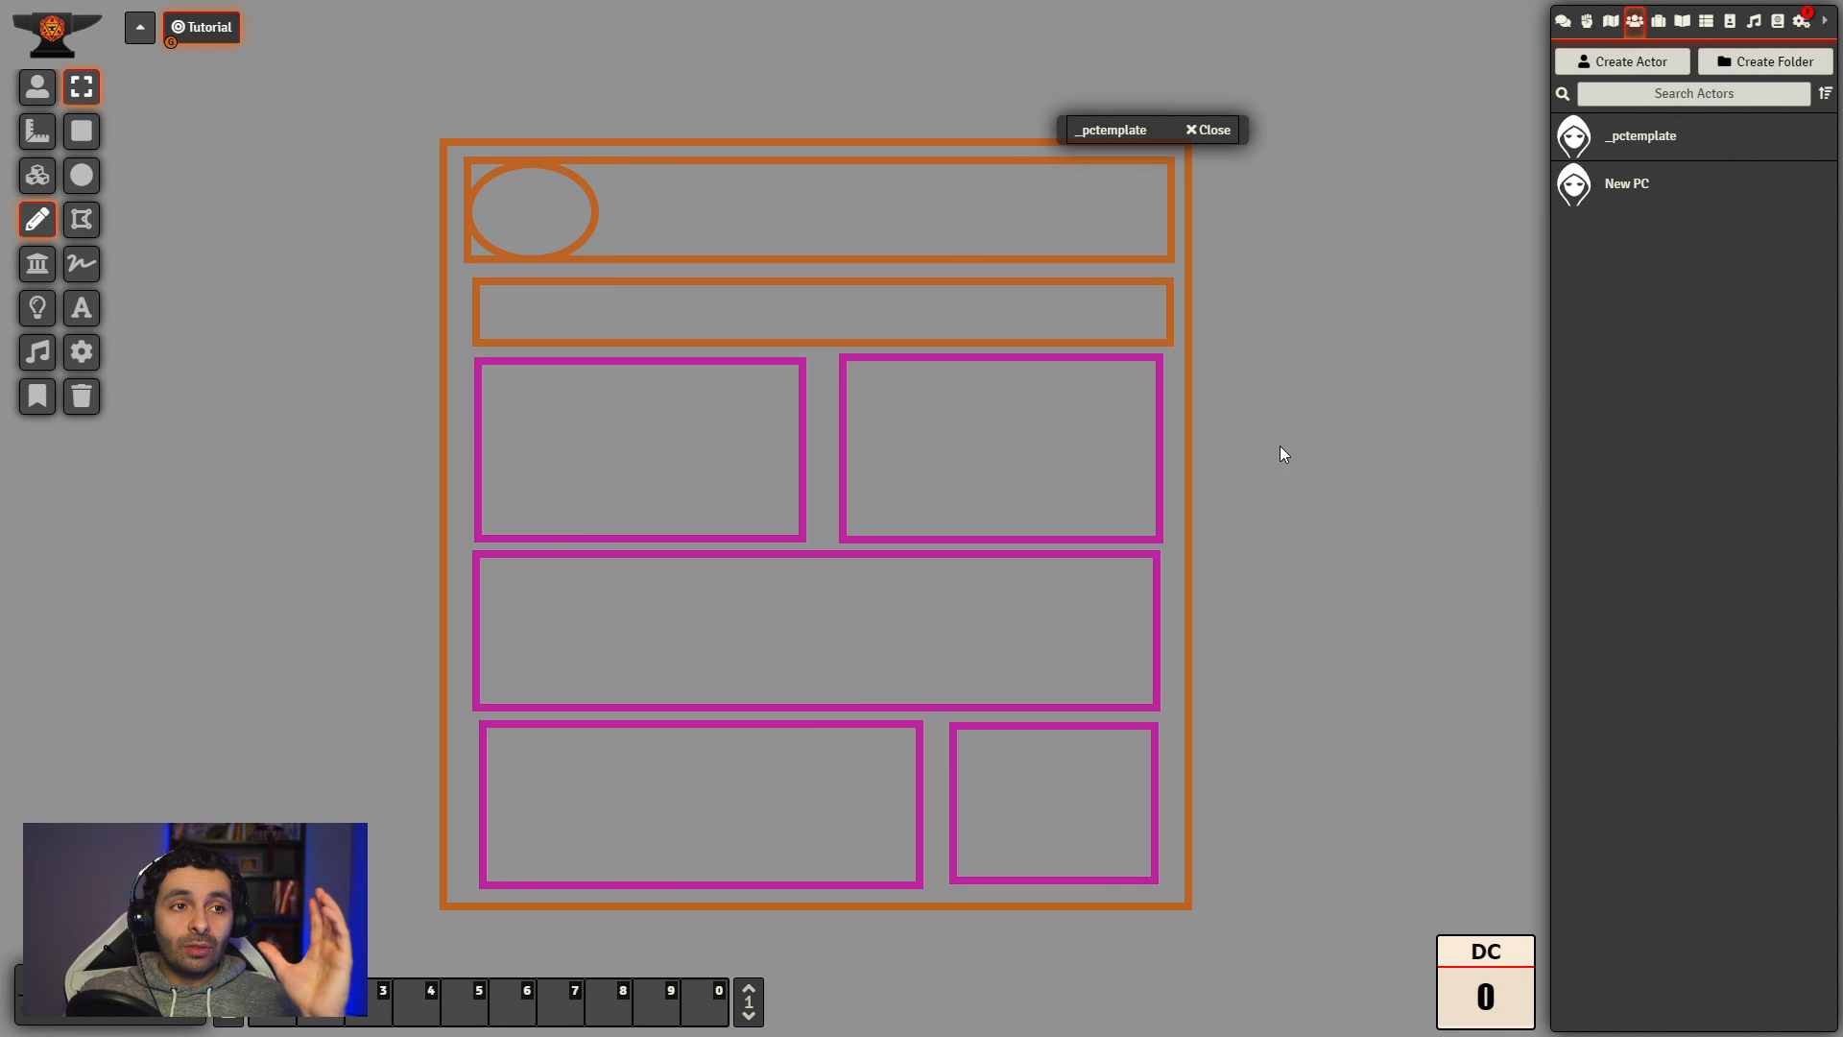
pyautogui.moveTo(1252, 344); pyautogui.dragTo(407, 903)
pyautogui.click(1305, 467)
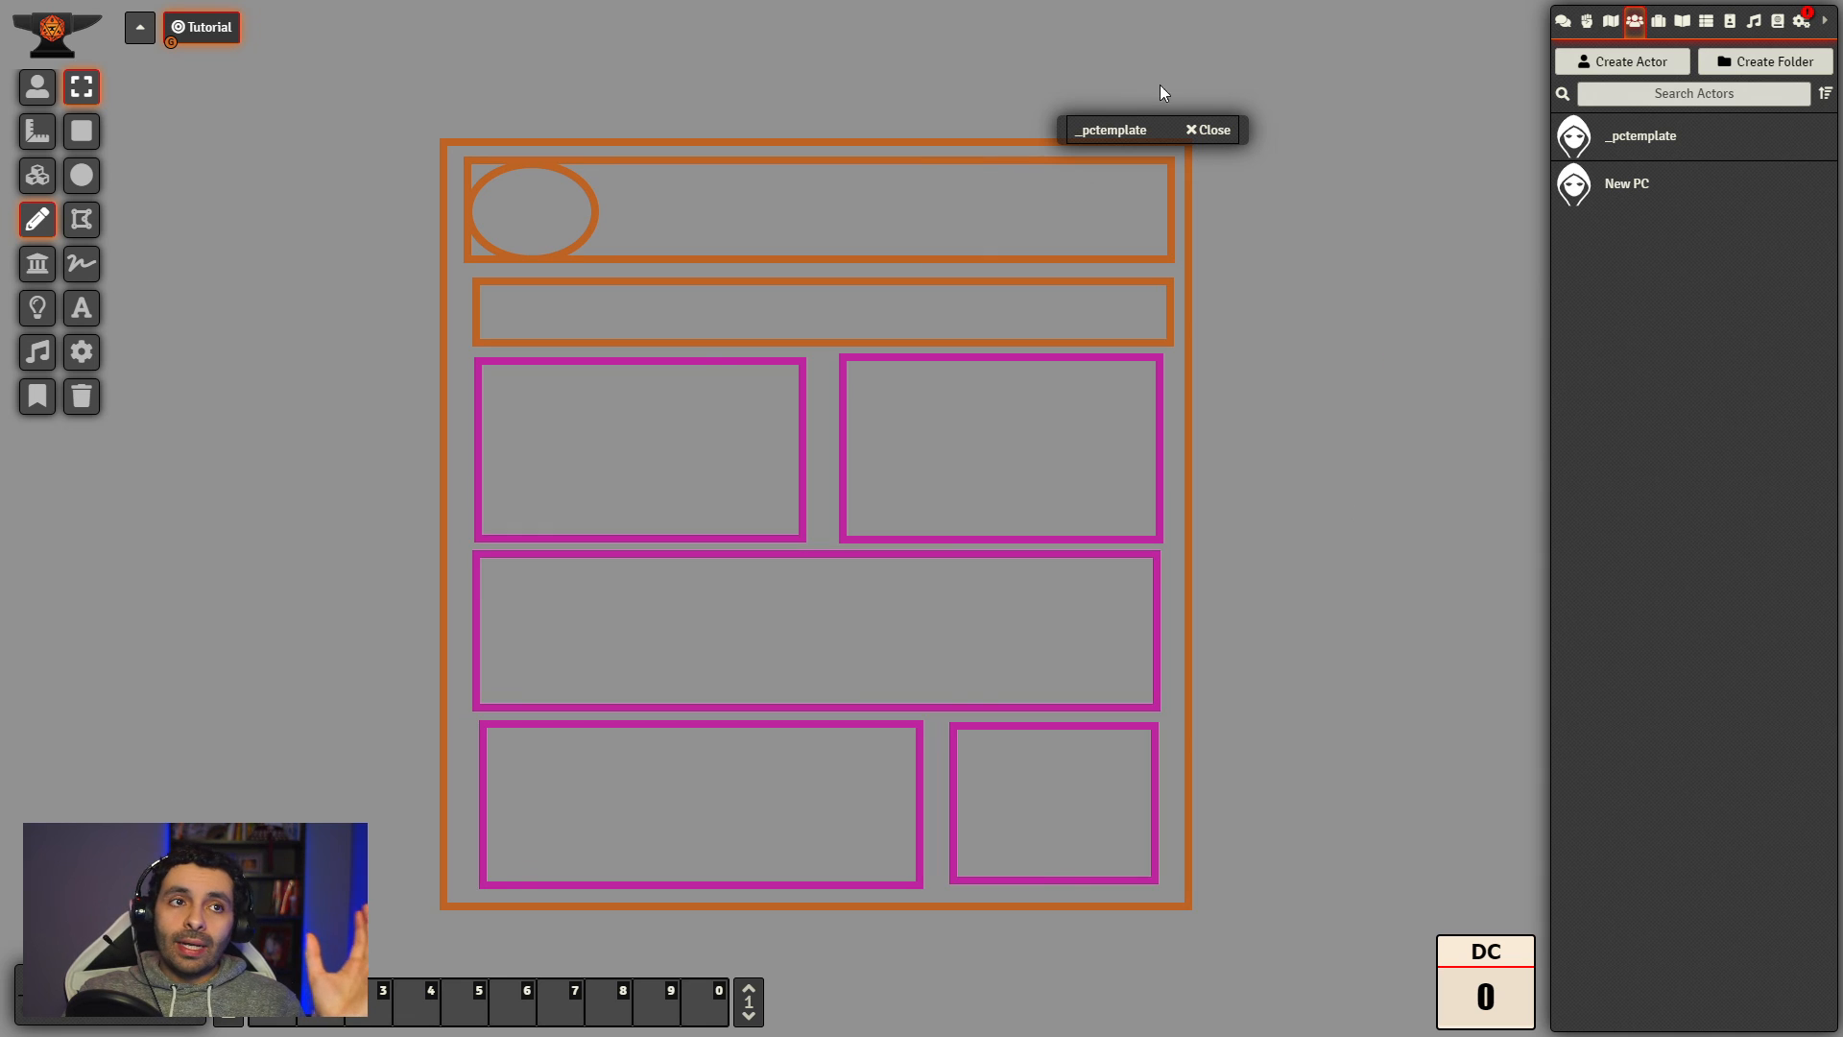
# Step: Restore the minimized _pctemplate sheet, reposition it over the layout sketch and show the Items directory
pyautogui.doubleClick(1117, 130)
pyautogui.moveTo(1230, 119); pyautogui.dragTo(441, 175)
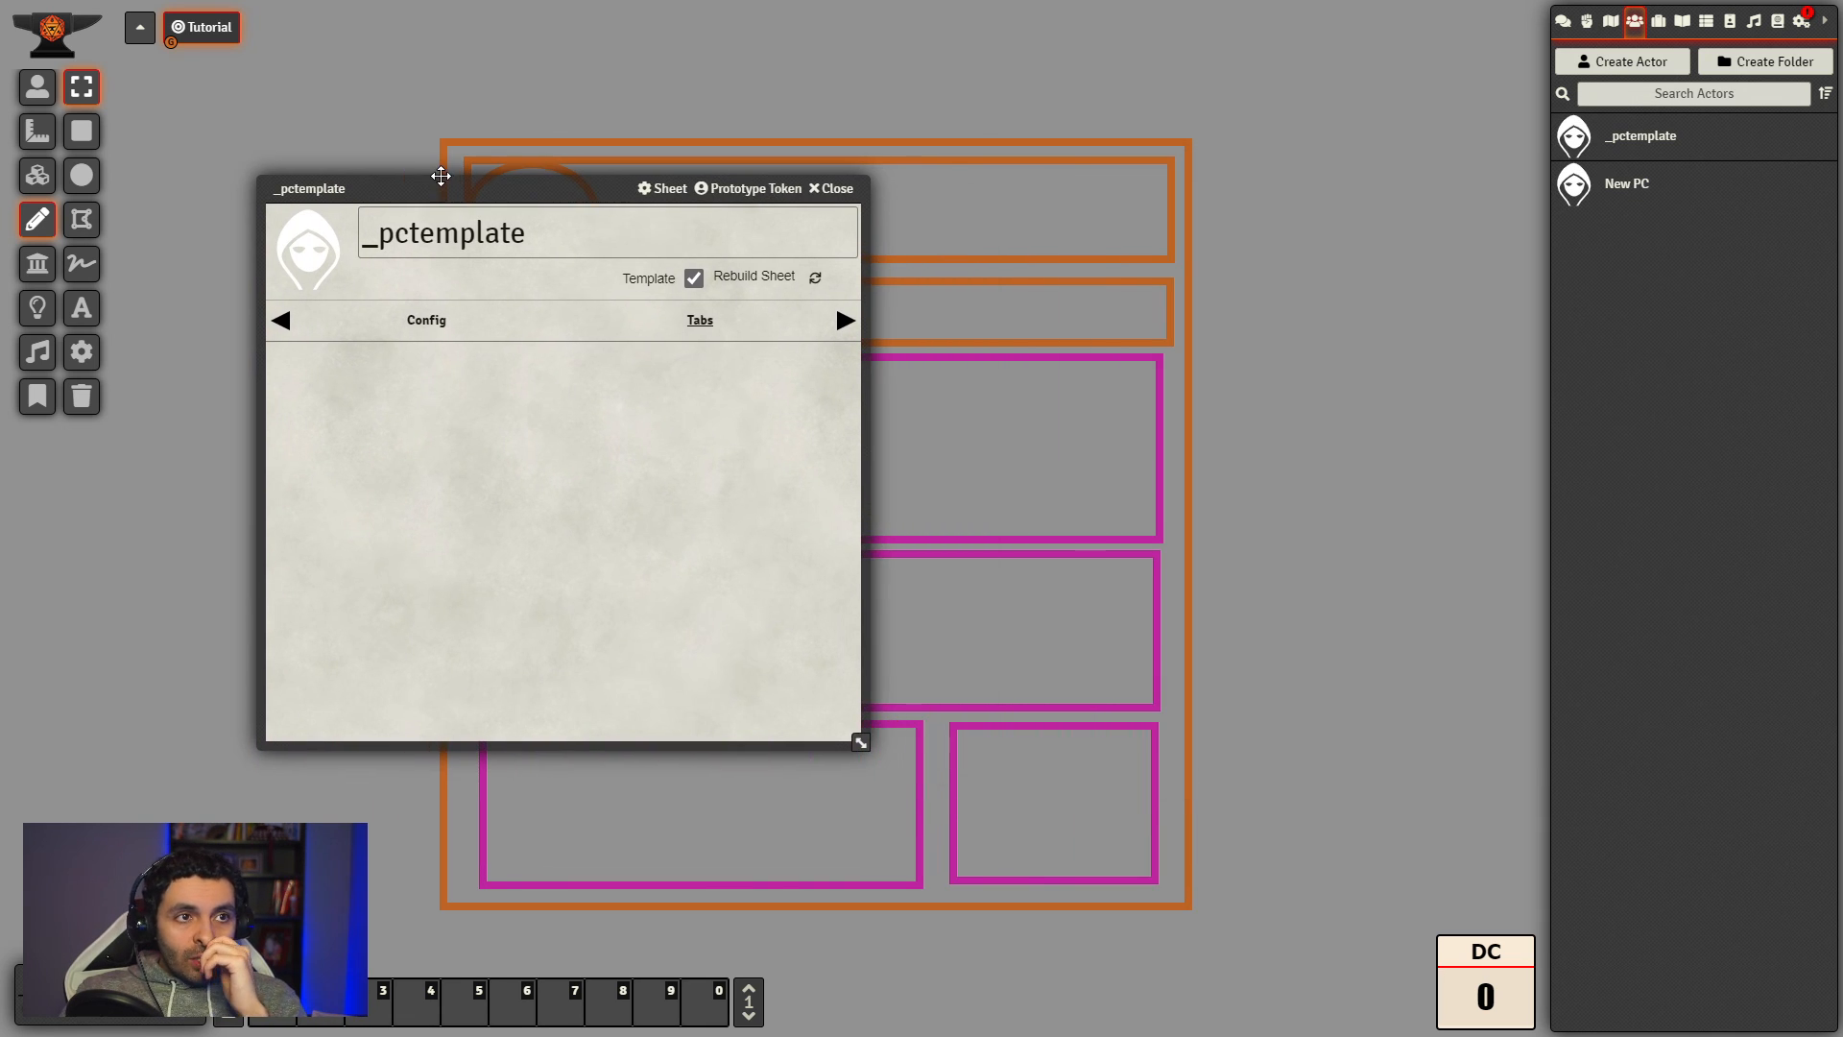
pyautogui.click(1659, 22)
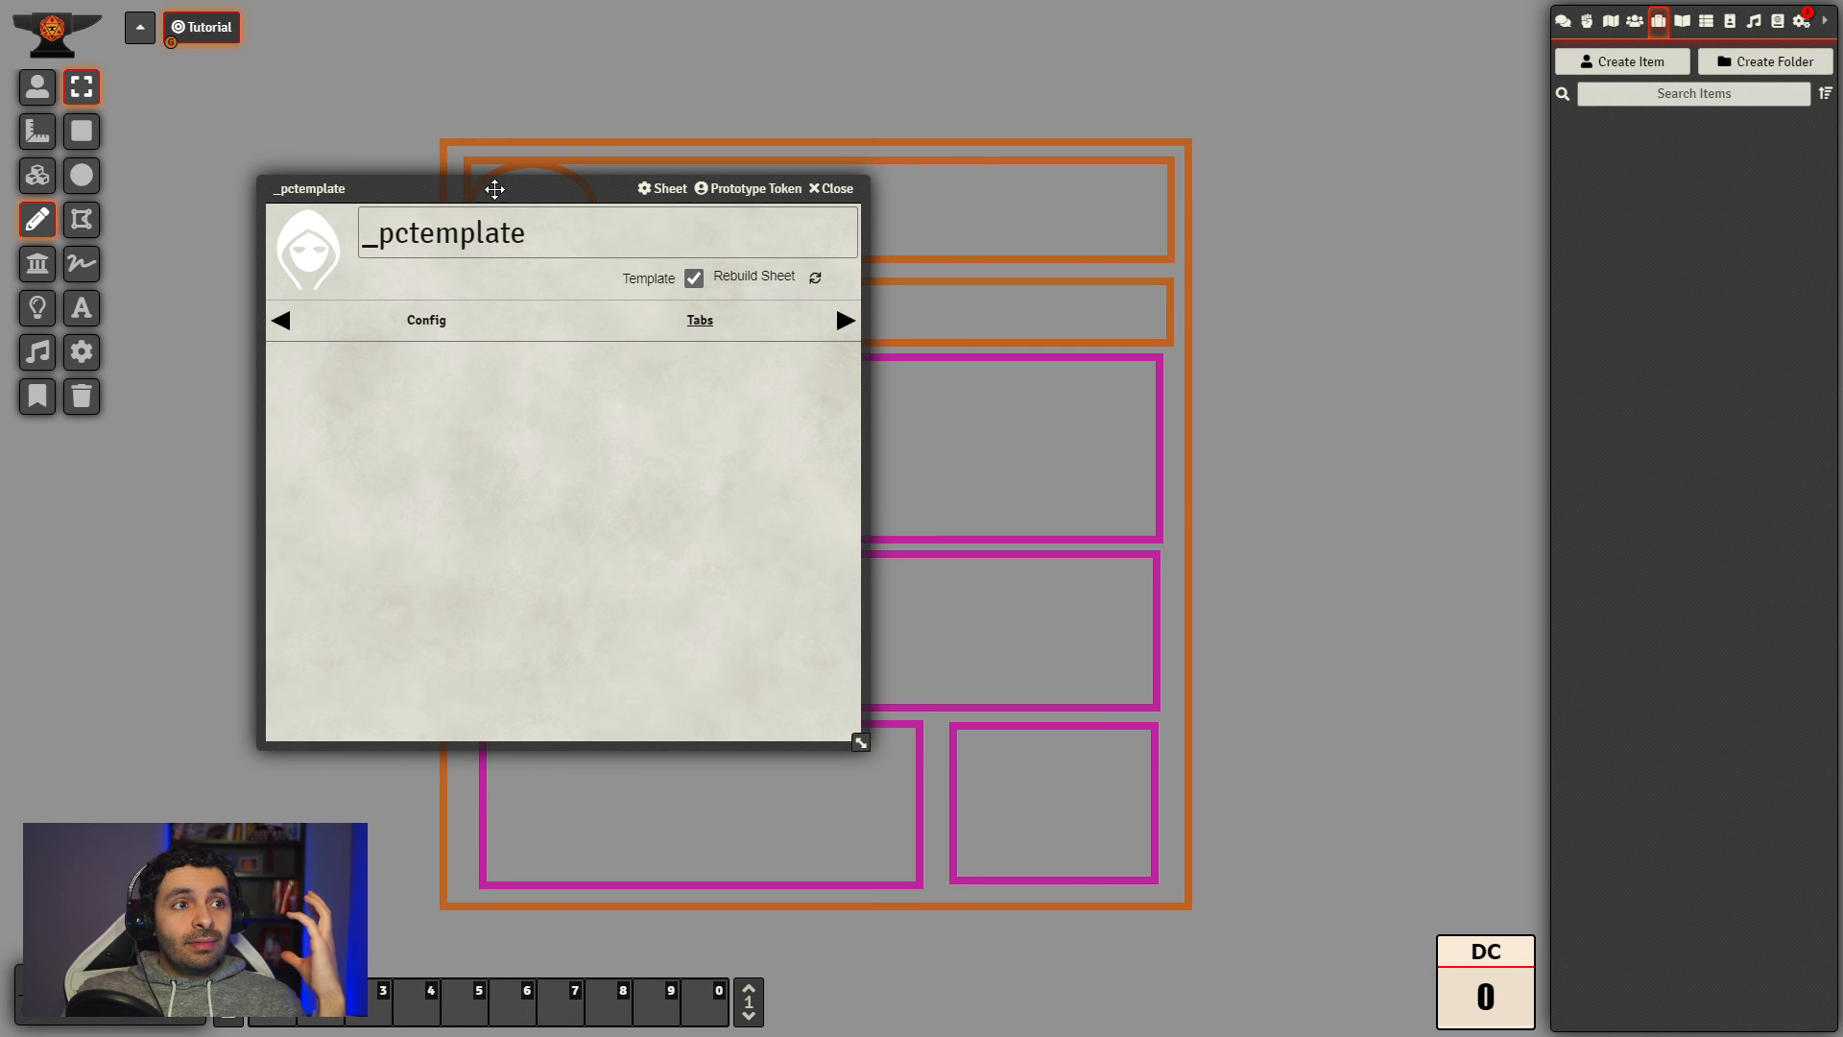
pyautogui.moveTo(493, 185)
pyautogui.mouseDown()
pyautogui.moveTo(1322, 174)
pyautogui.moveTo(1421, 260)
pyautogui.moveTo(1144, 74)
pyautogui.moveTo(1099, 84)
pyautogui.moveTo(1114, 119)
pyautogui.moveTo(535, 189)
pyautogui.mouseUp()
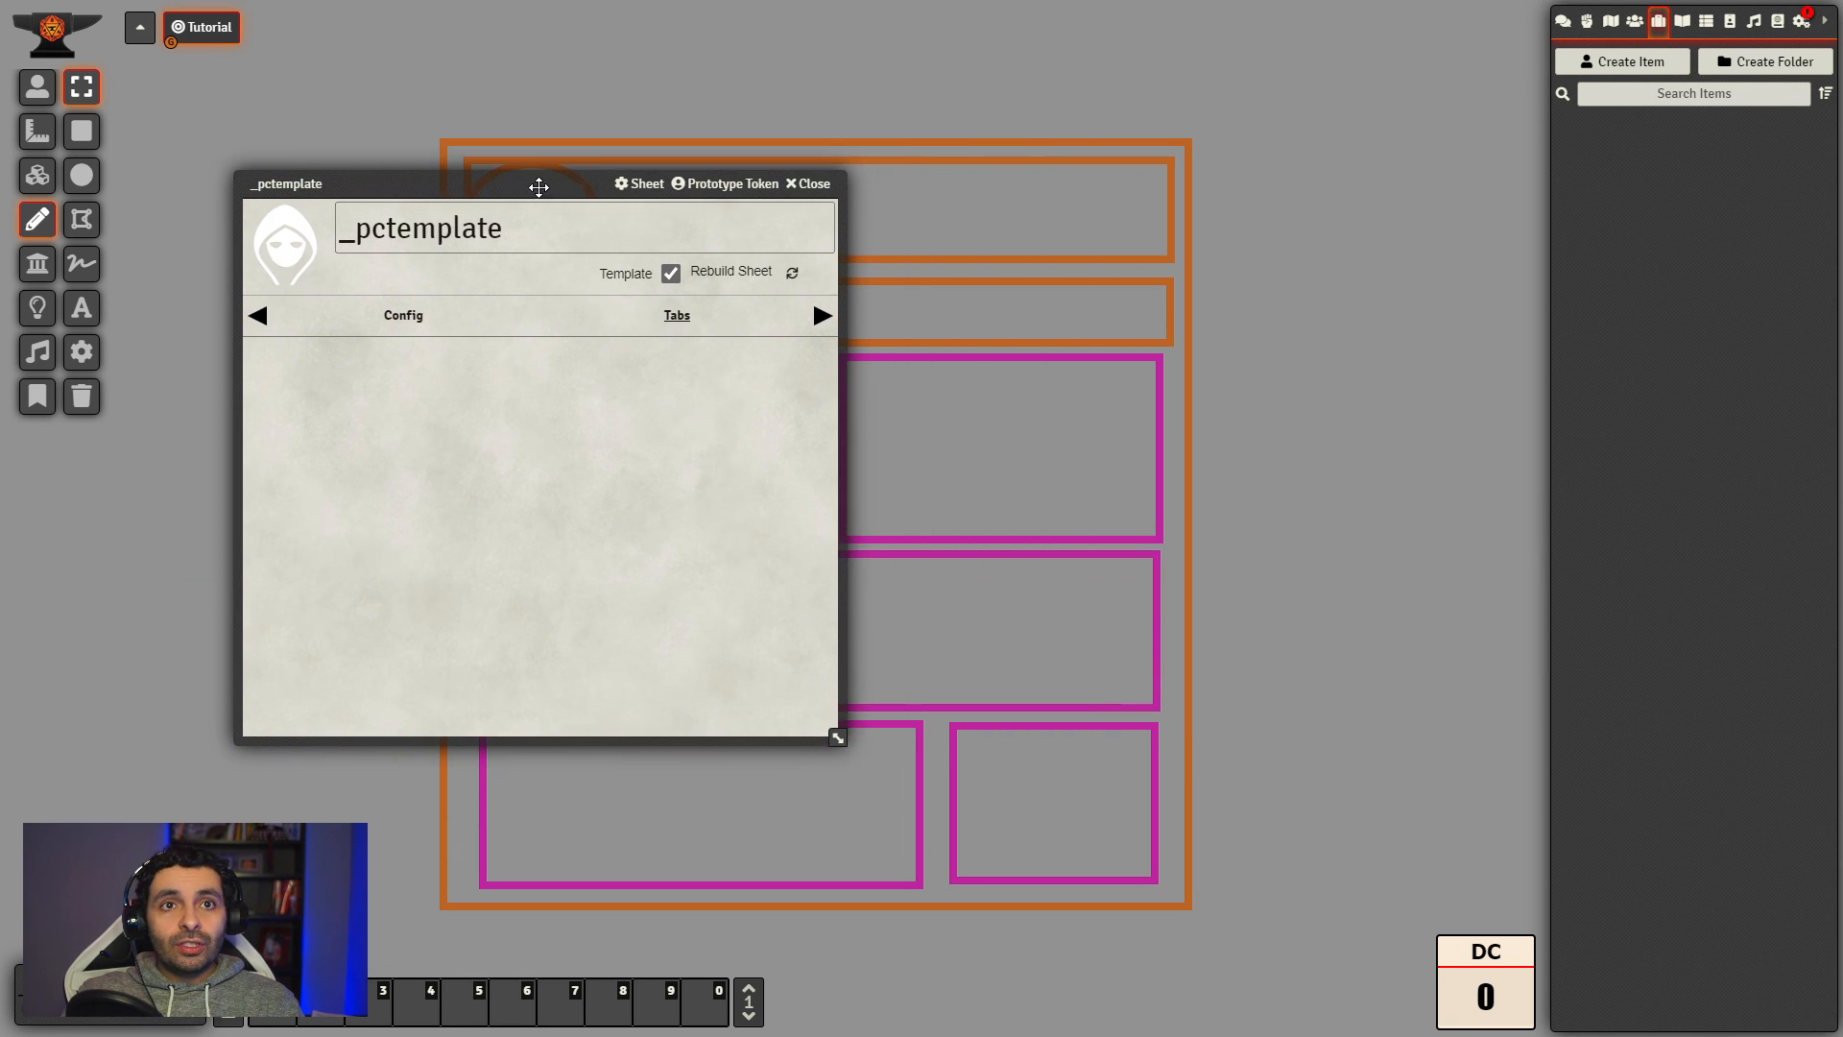
pyautogui.click(1637, 27)
pyautogui.click(1659, 23)
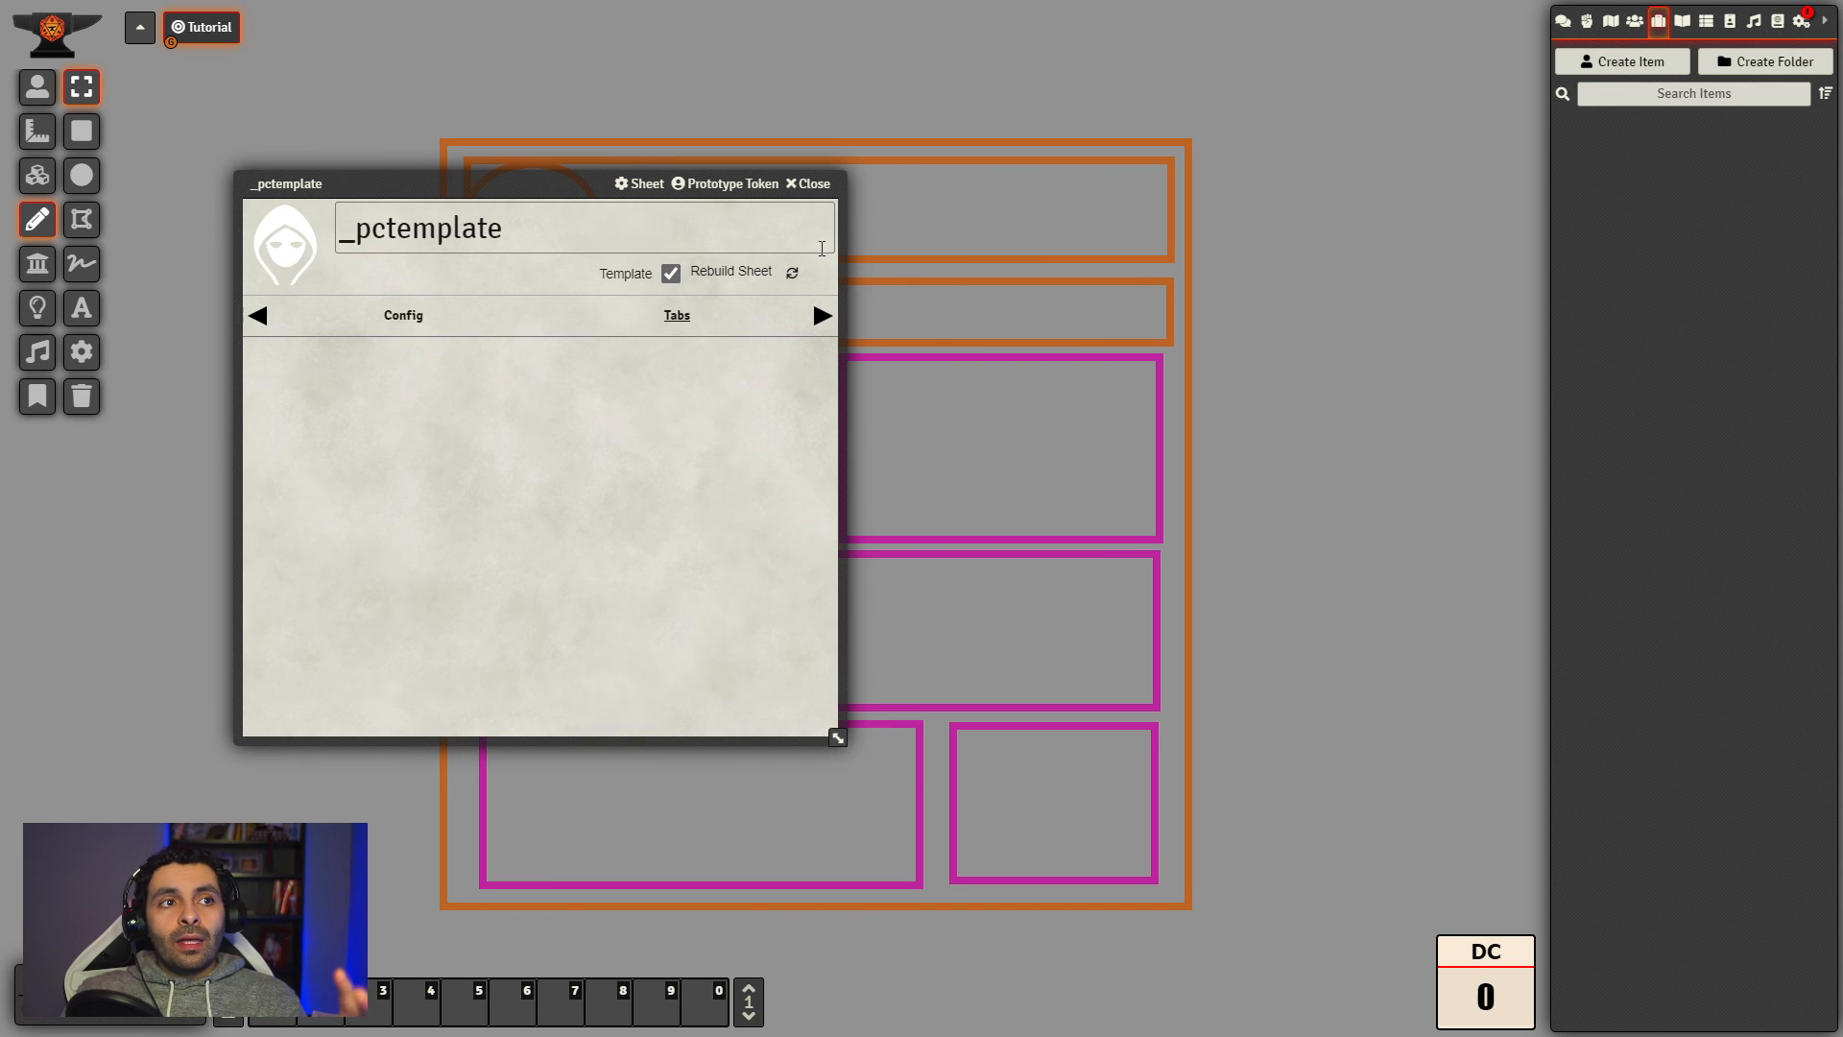
pyautogui.moveTo(553, 188); pyautogui.dragTo(656, 147)
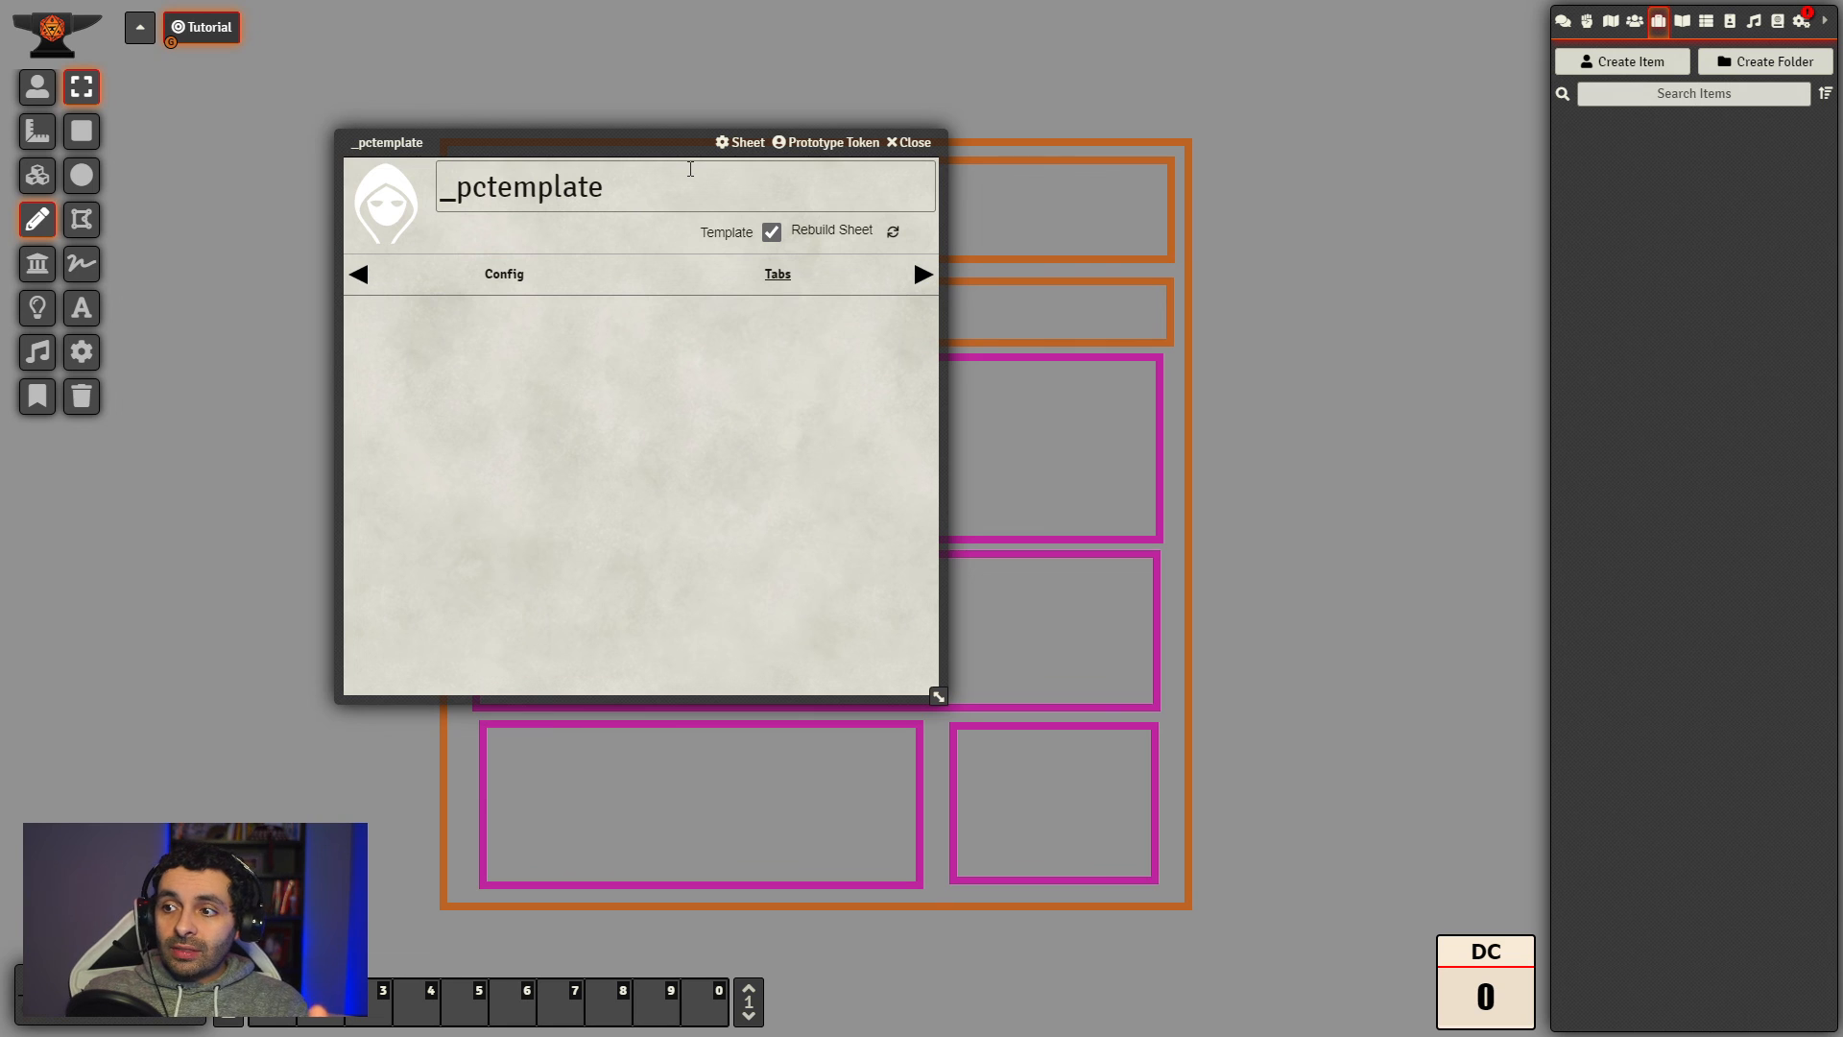
pyautogui.moveTo(684, 142); pyautogui.dragTo(625, 135)
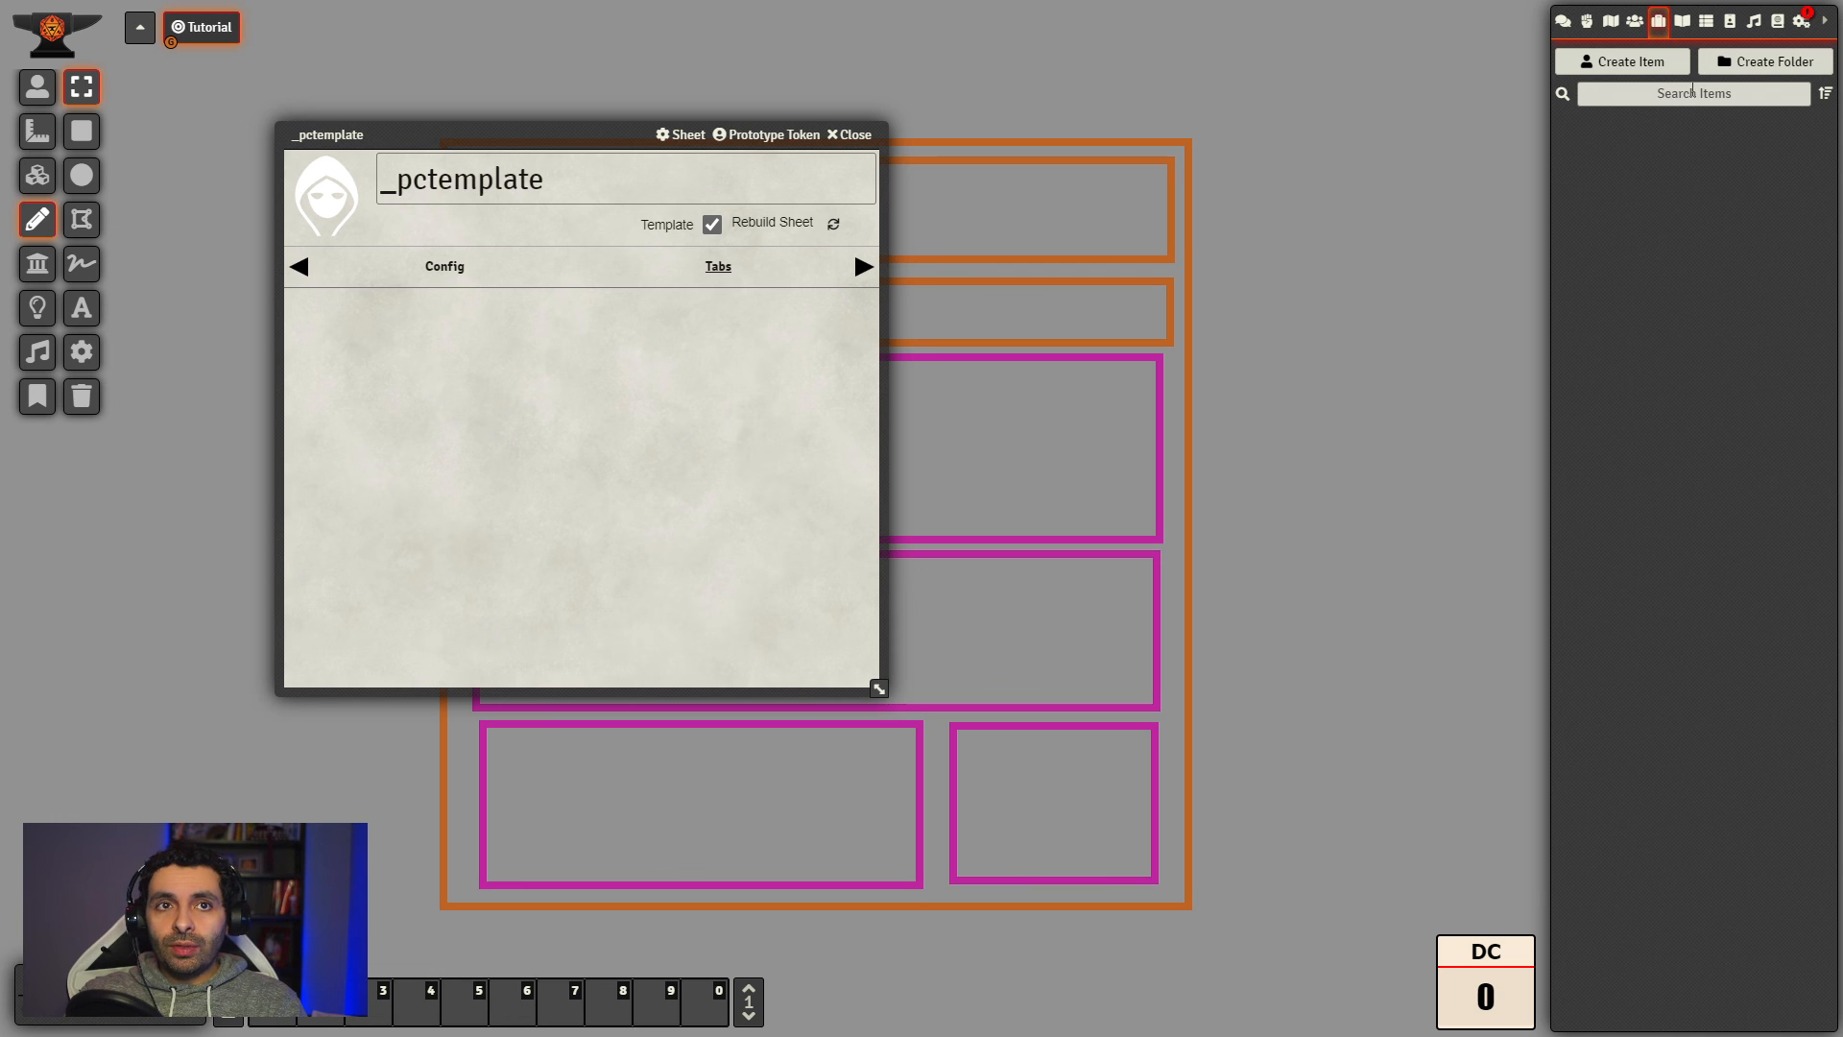
# Step: Create two top-level item folders named _TEMPLATE and _CITEMS
pyautogui.click(1752, 69)
pyautogui.click(1414, 102)
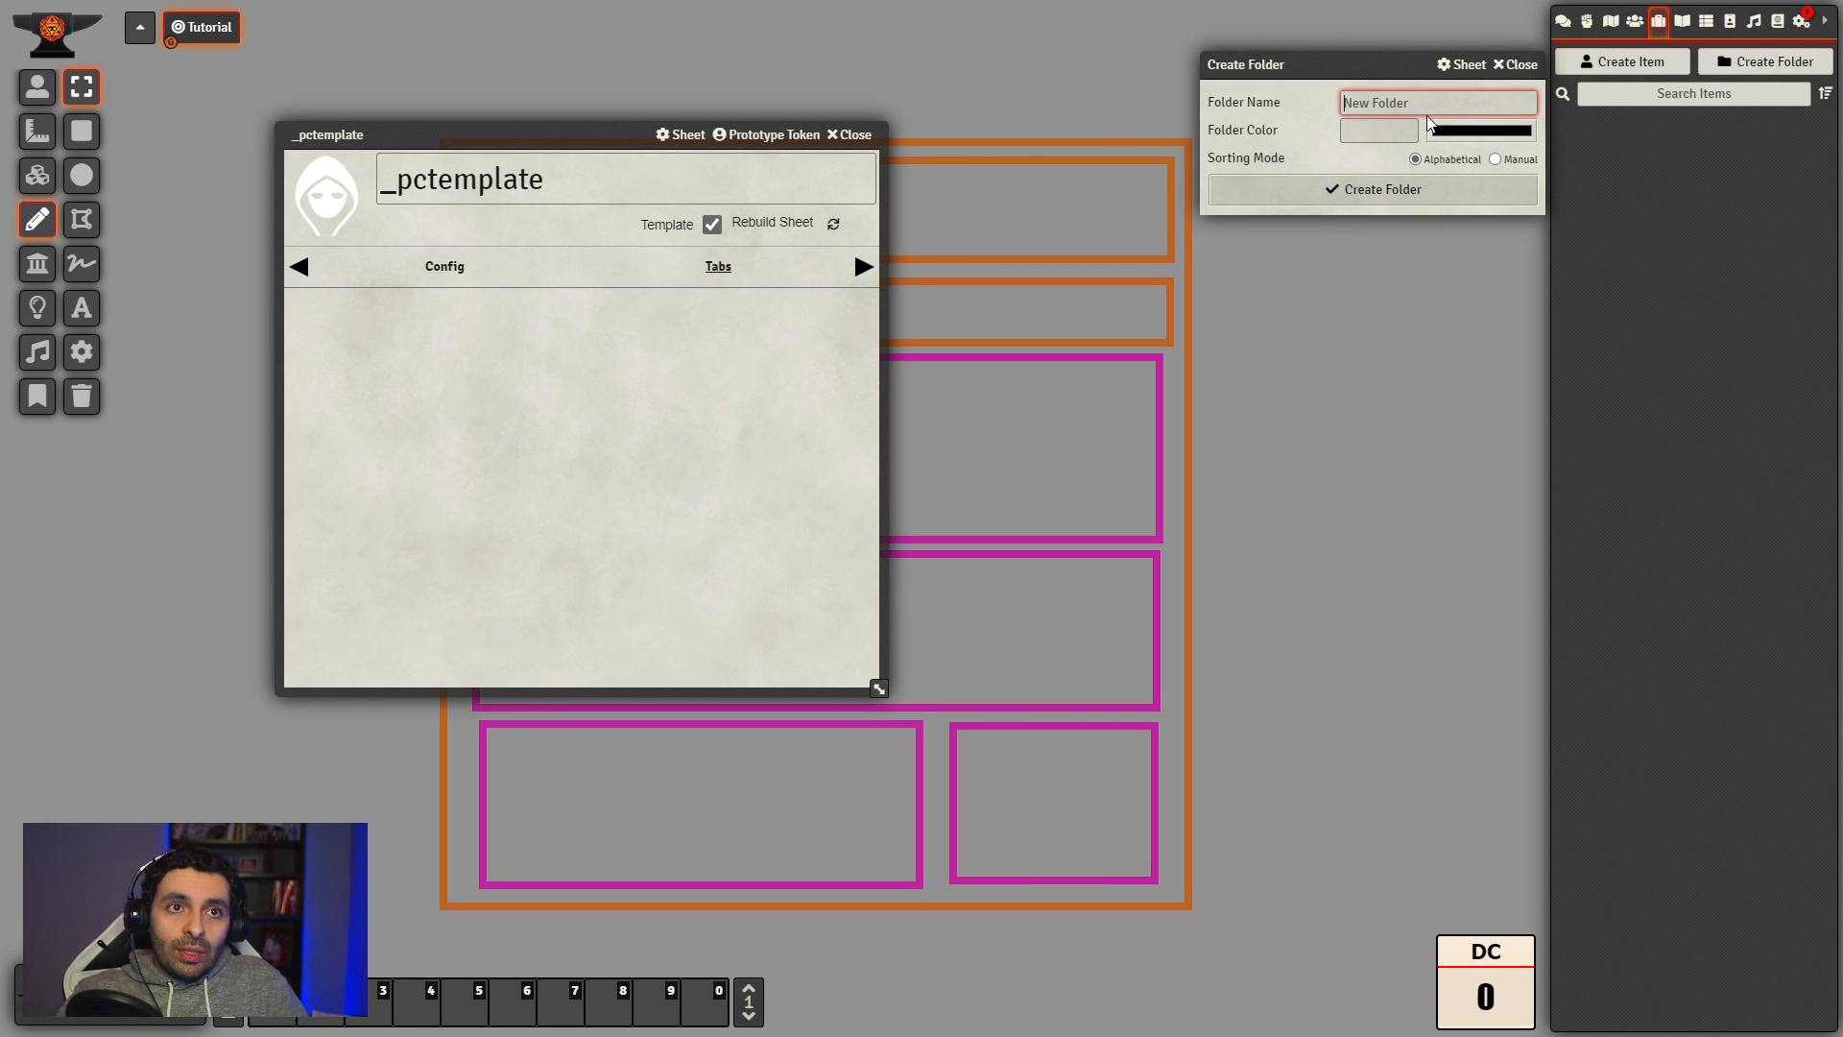
pyautogui.write('_')
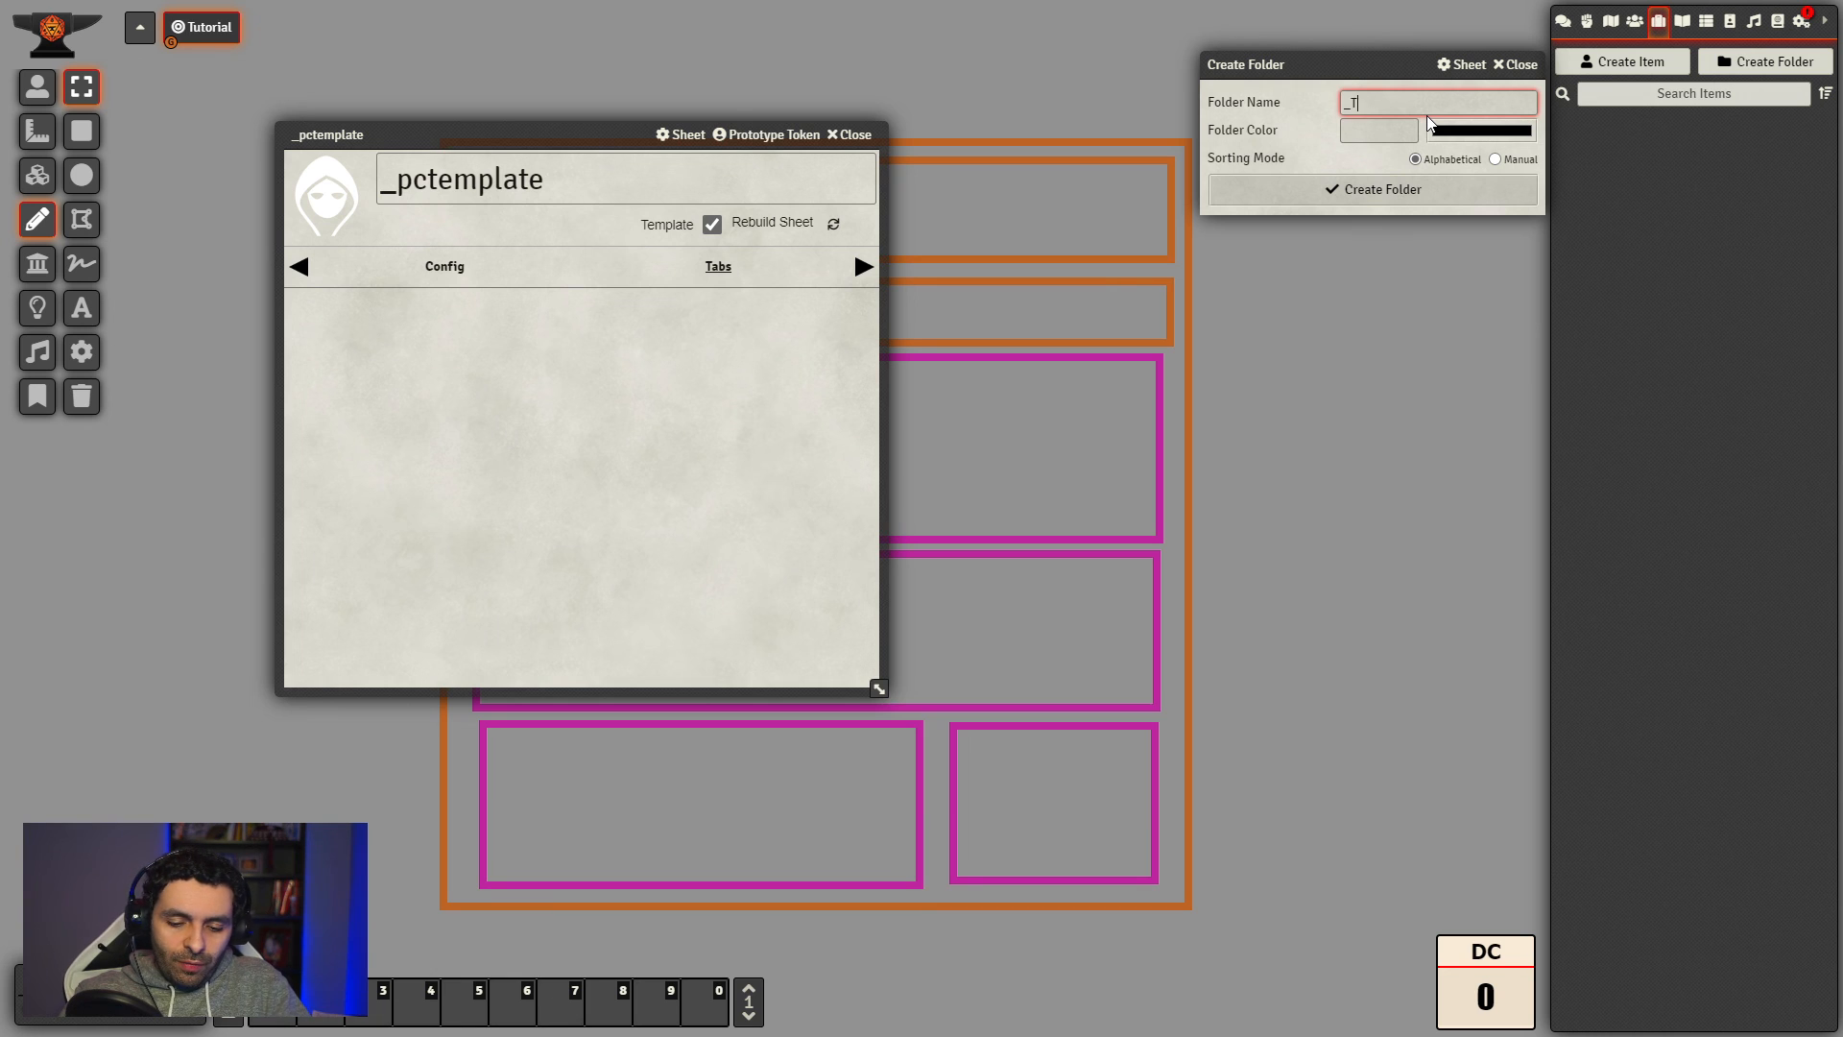
pyautogui.write('TEMPLATE')
pyautogui.press('Return')
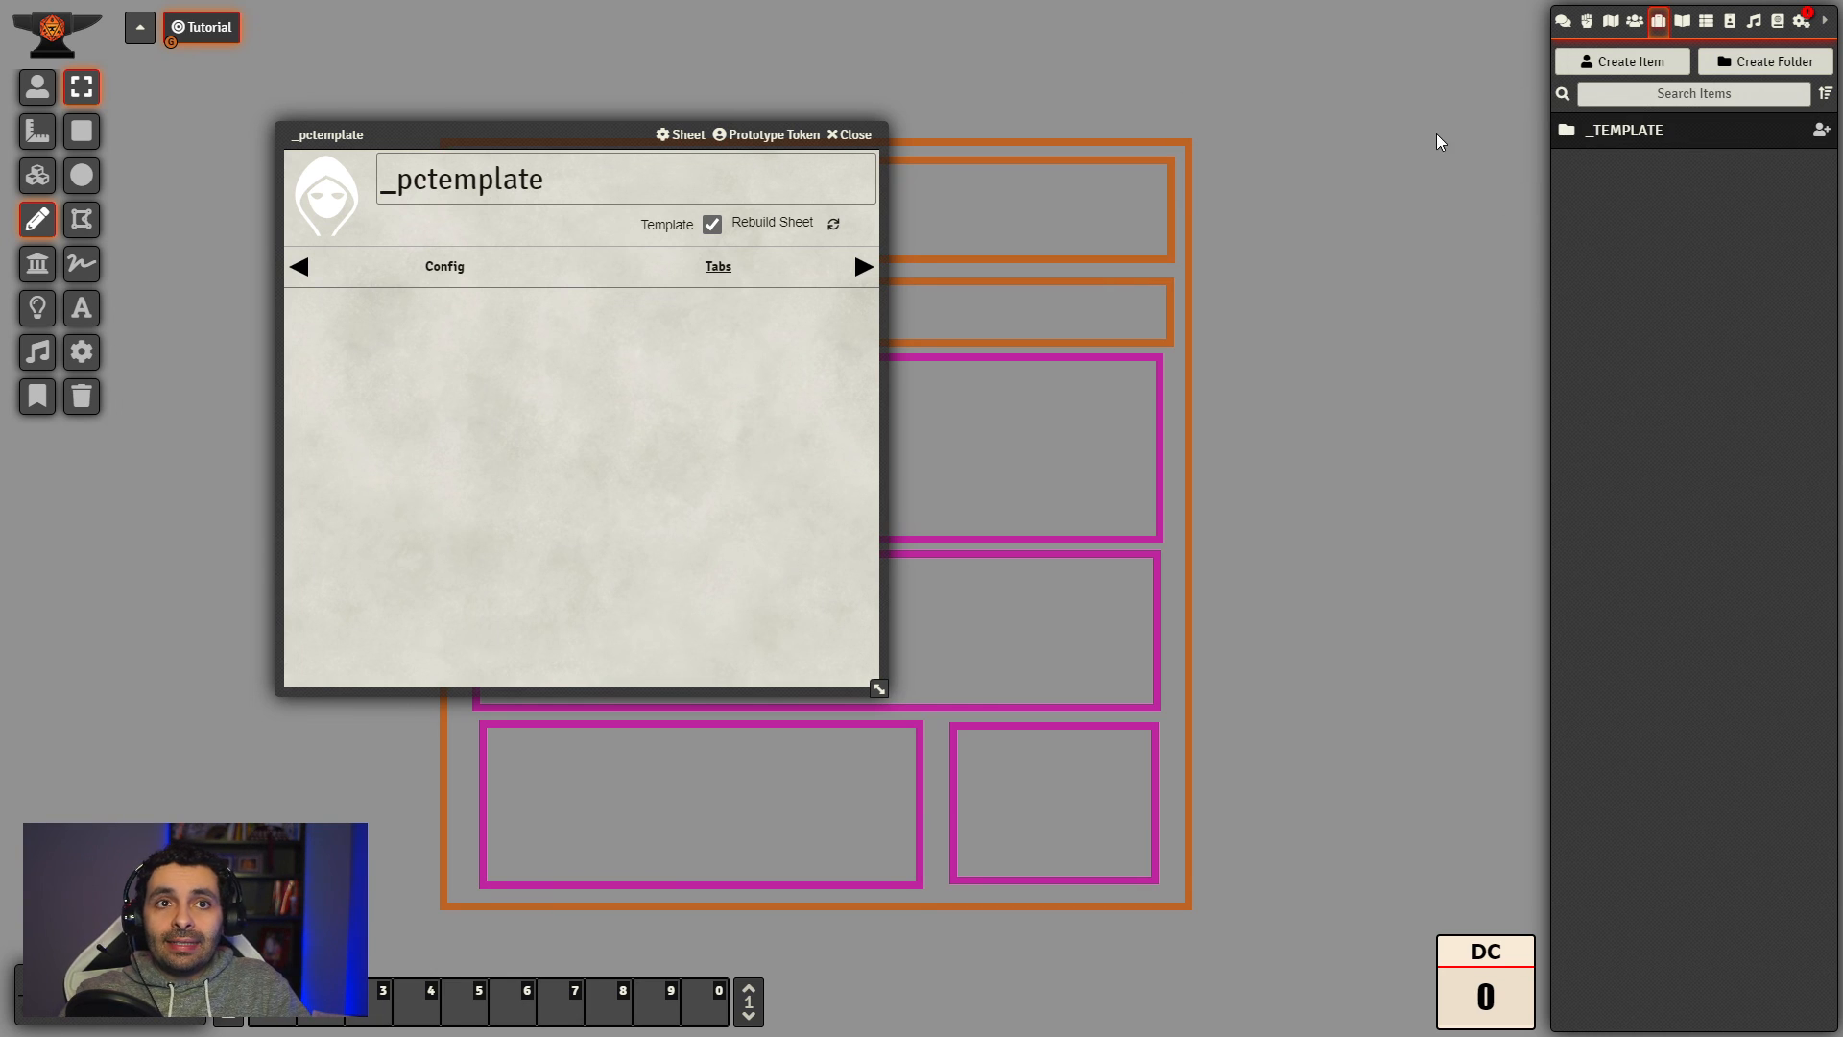
pyautogui.click(1734, 63)
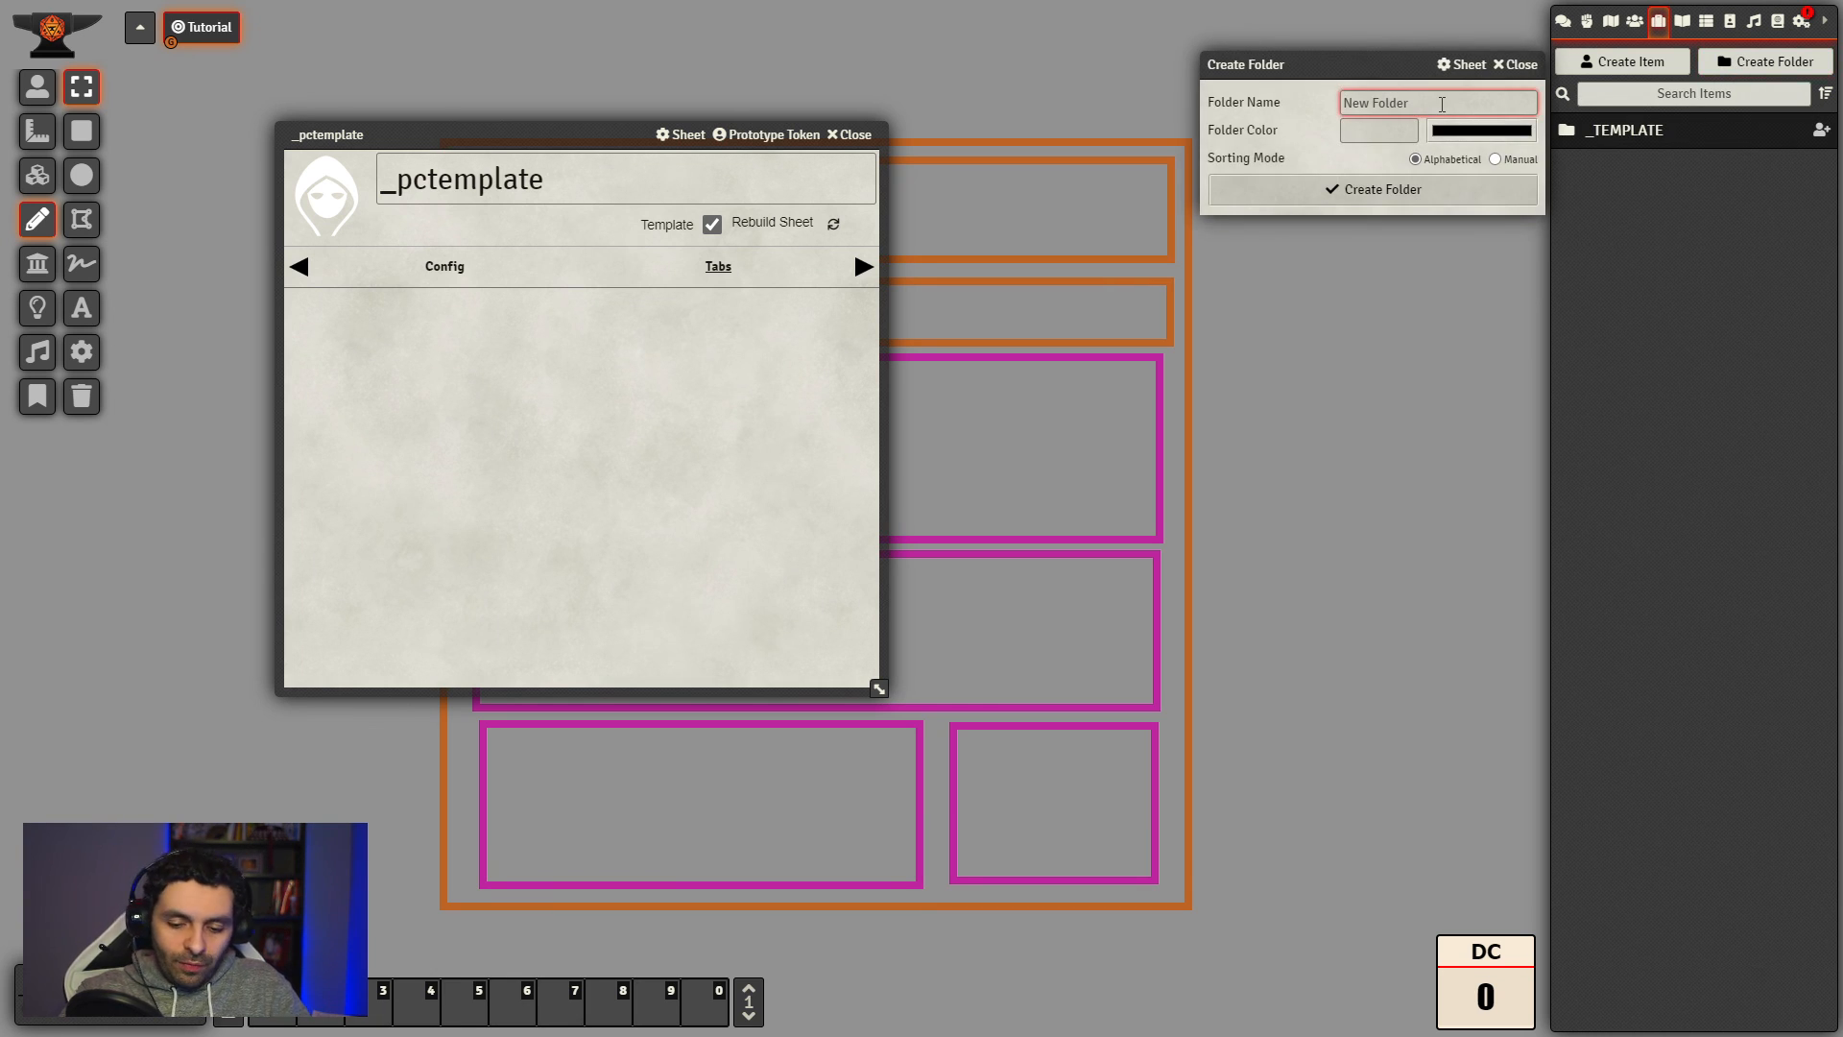
pyautogui.write('_CITEMS')
pyautogui.press('Return')
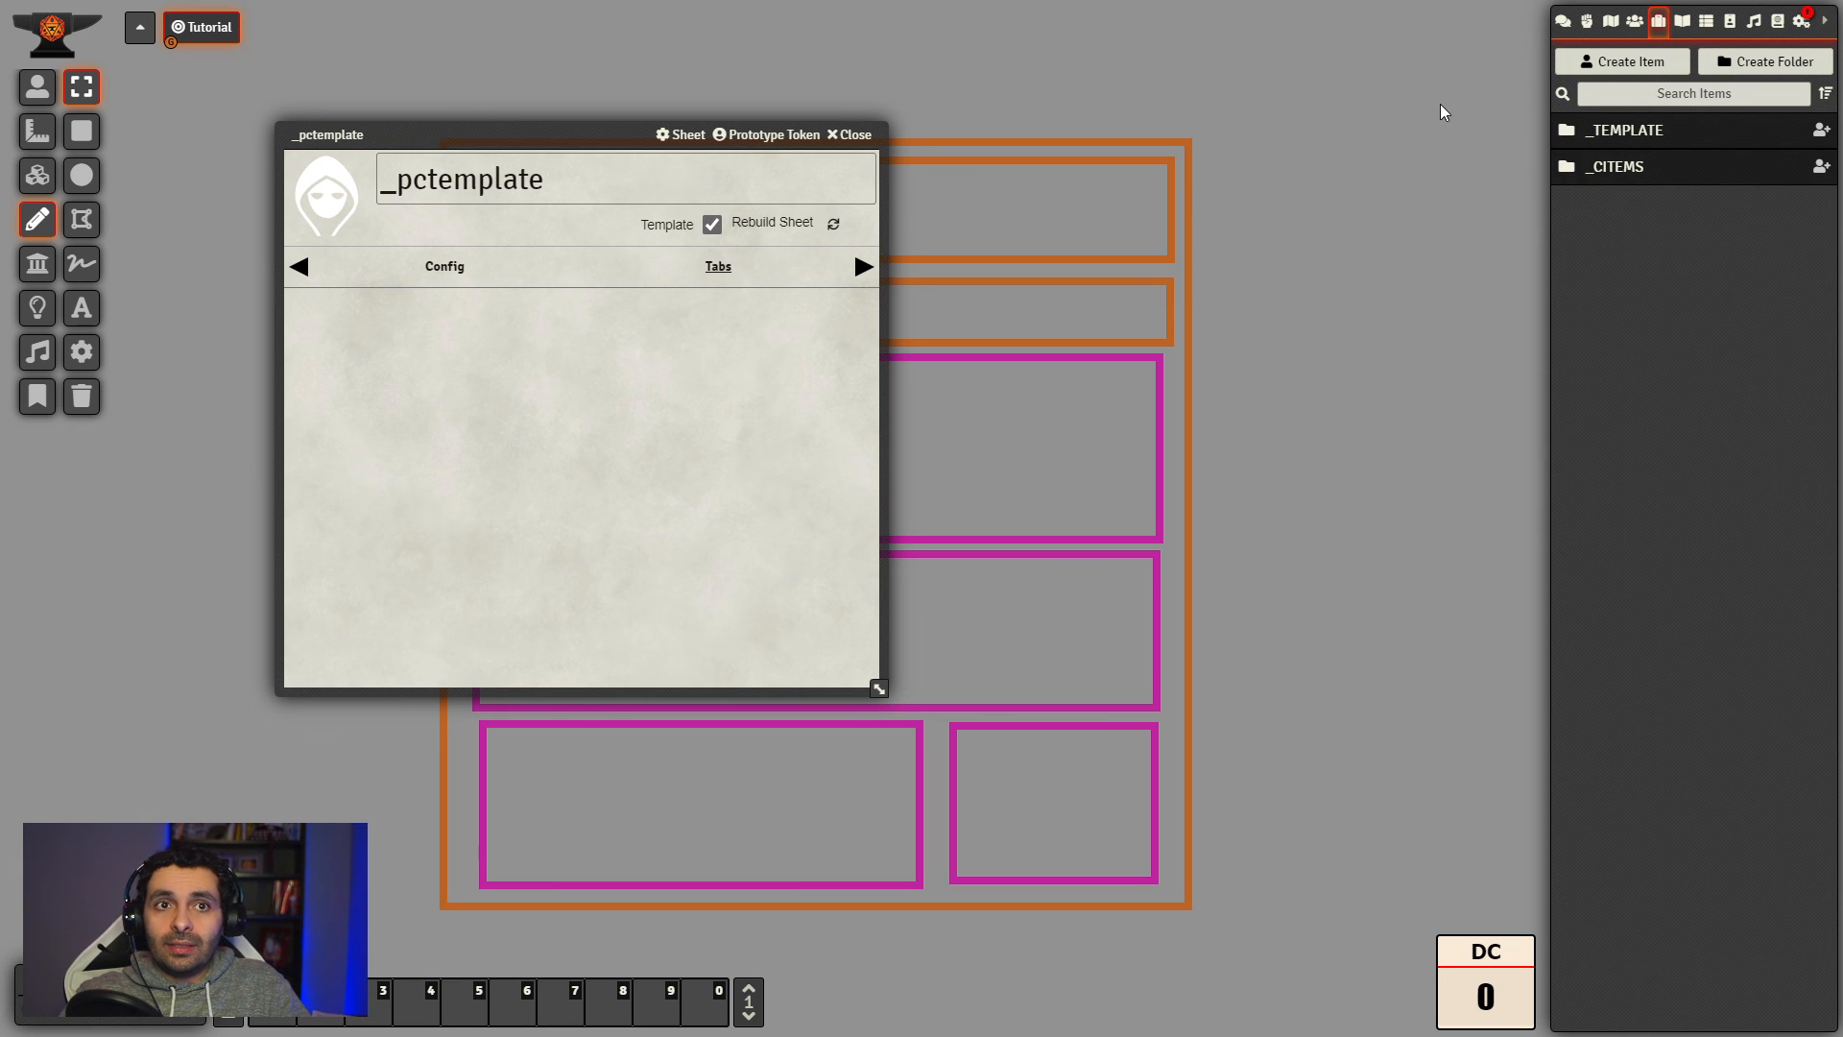
# Step: Expand the _TEMPLATE folder and create two subfolders in it named _TABS and _PANELS
pyautogui.click(1665, 141)
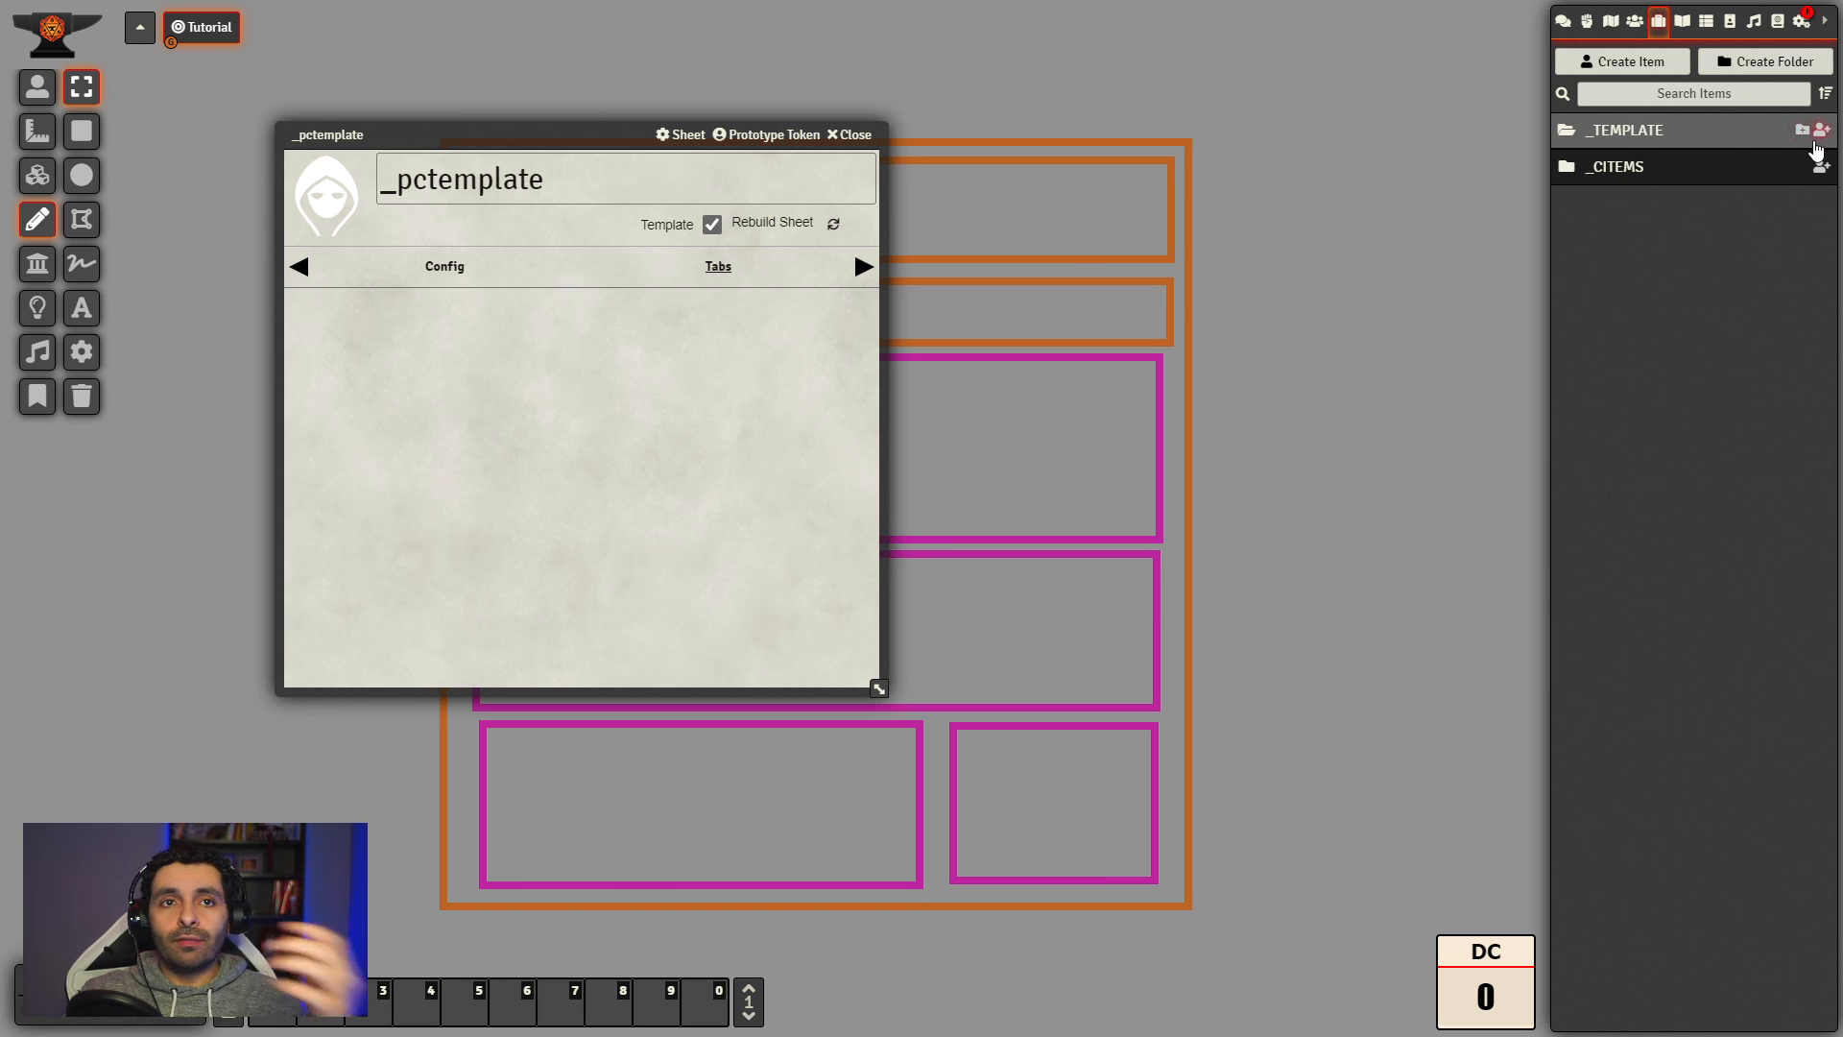
pyautogui.click(1803, 129)
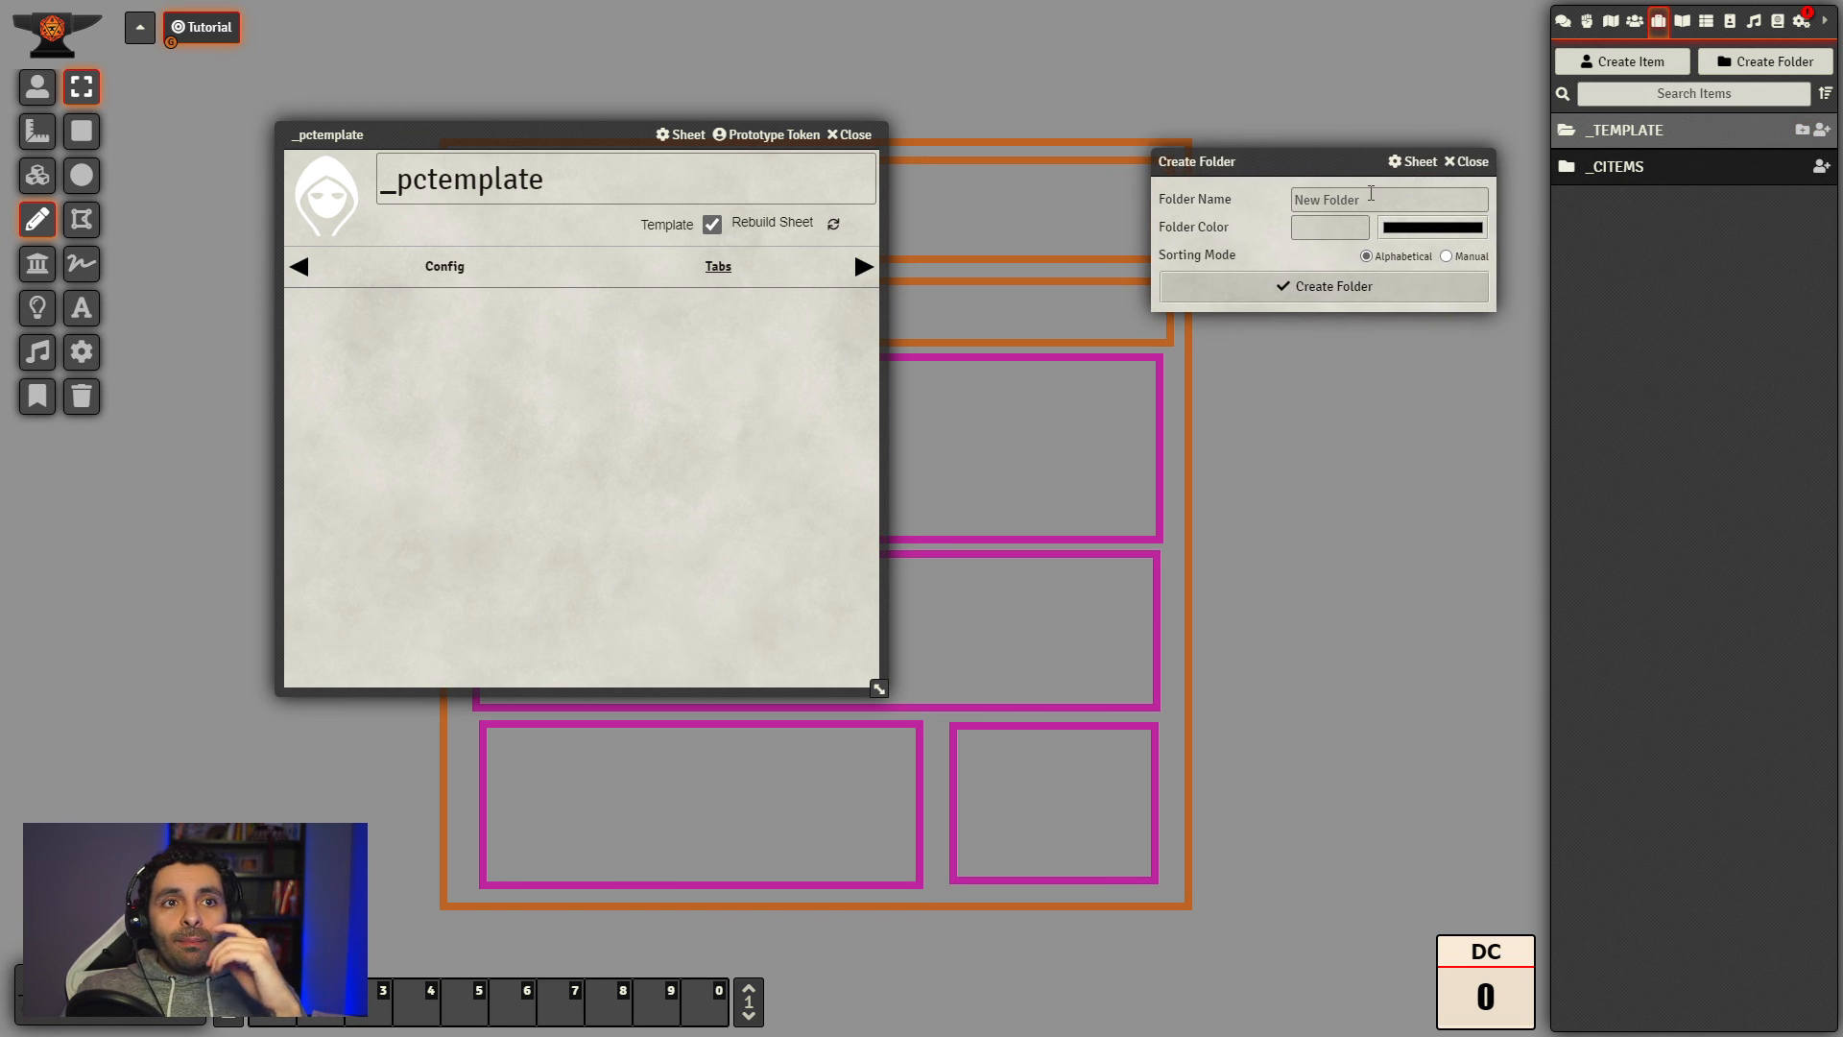
pyautogui.click(1374, 199)
pyautogui.write('_TABS')
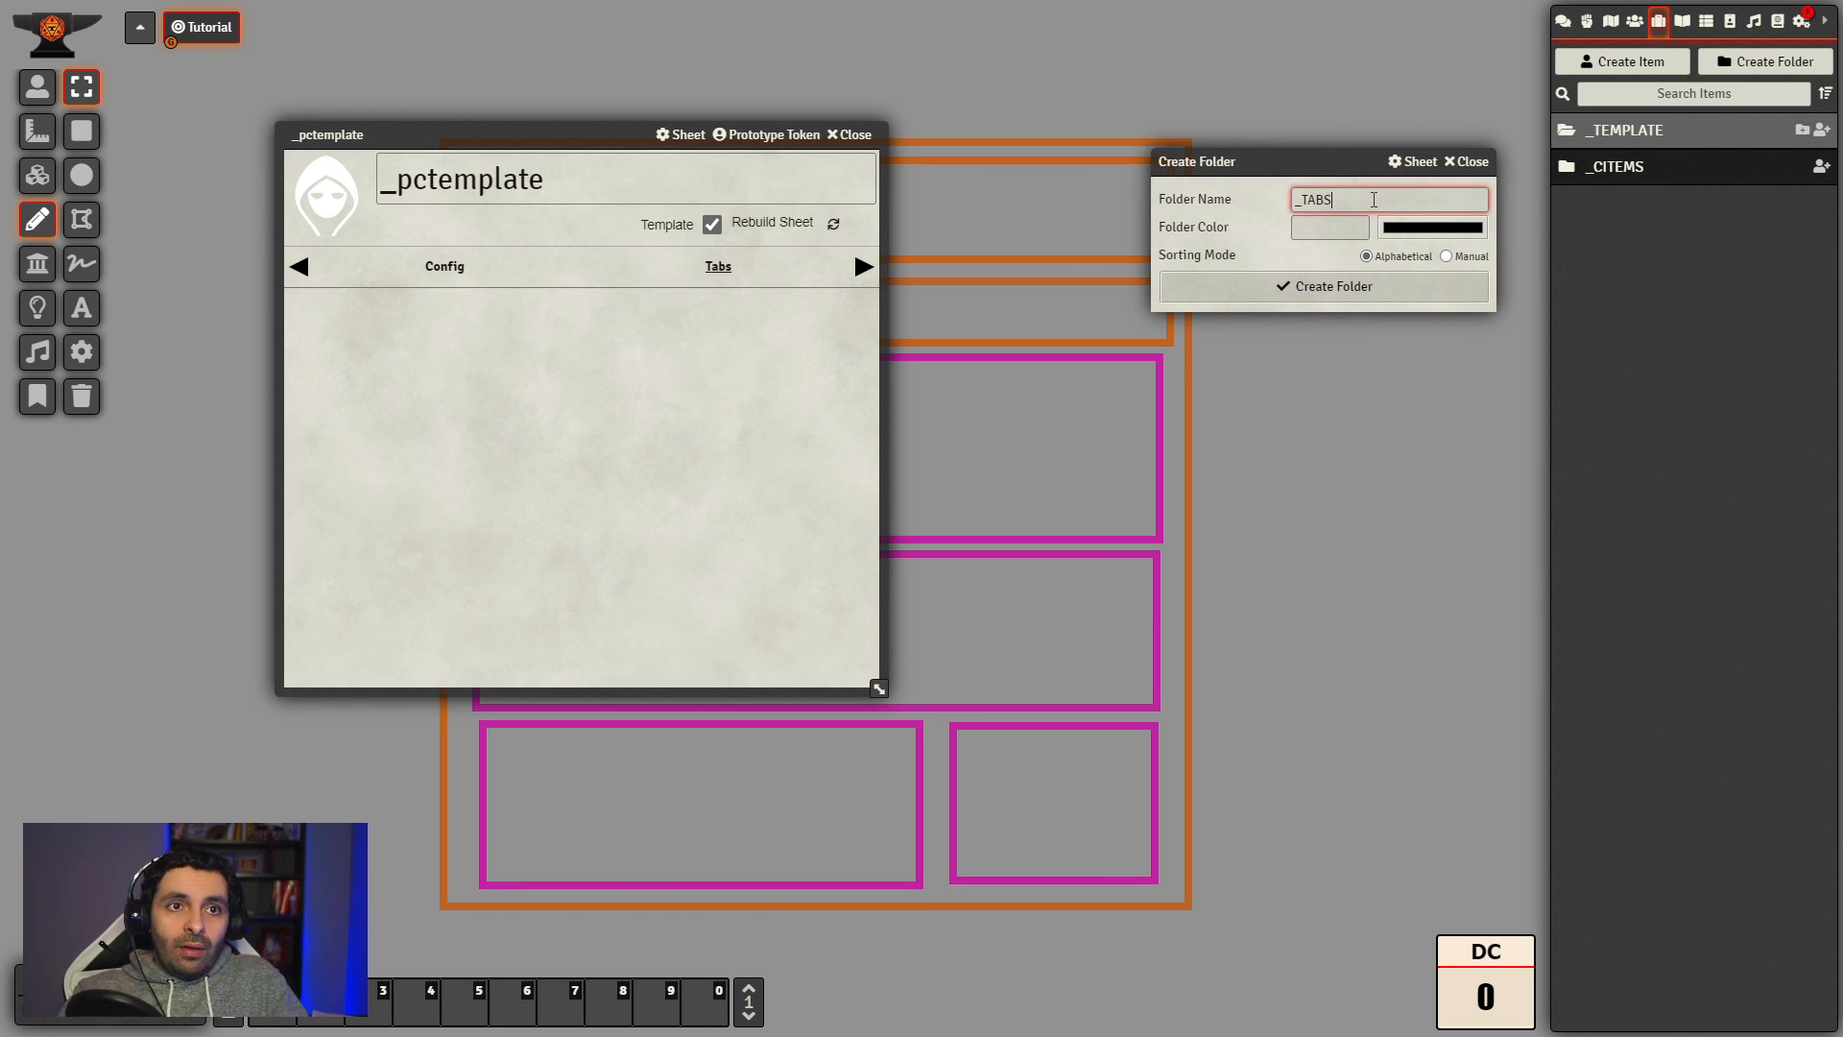
pyautogui.press('Return')
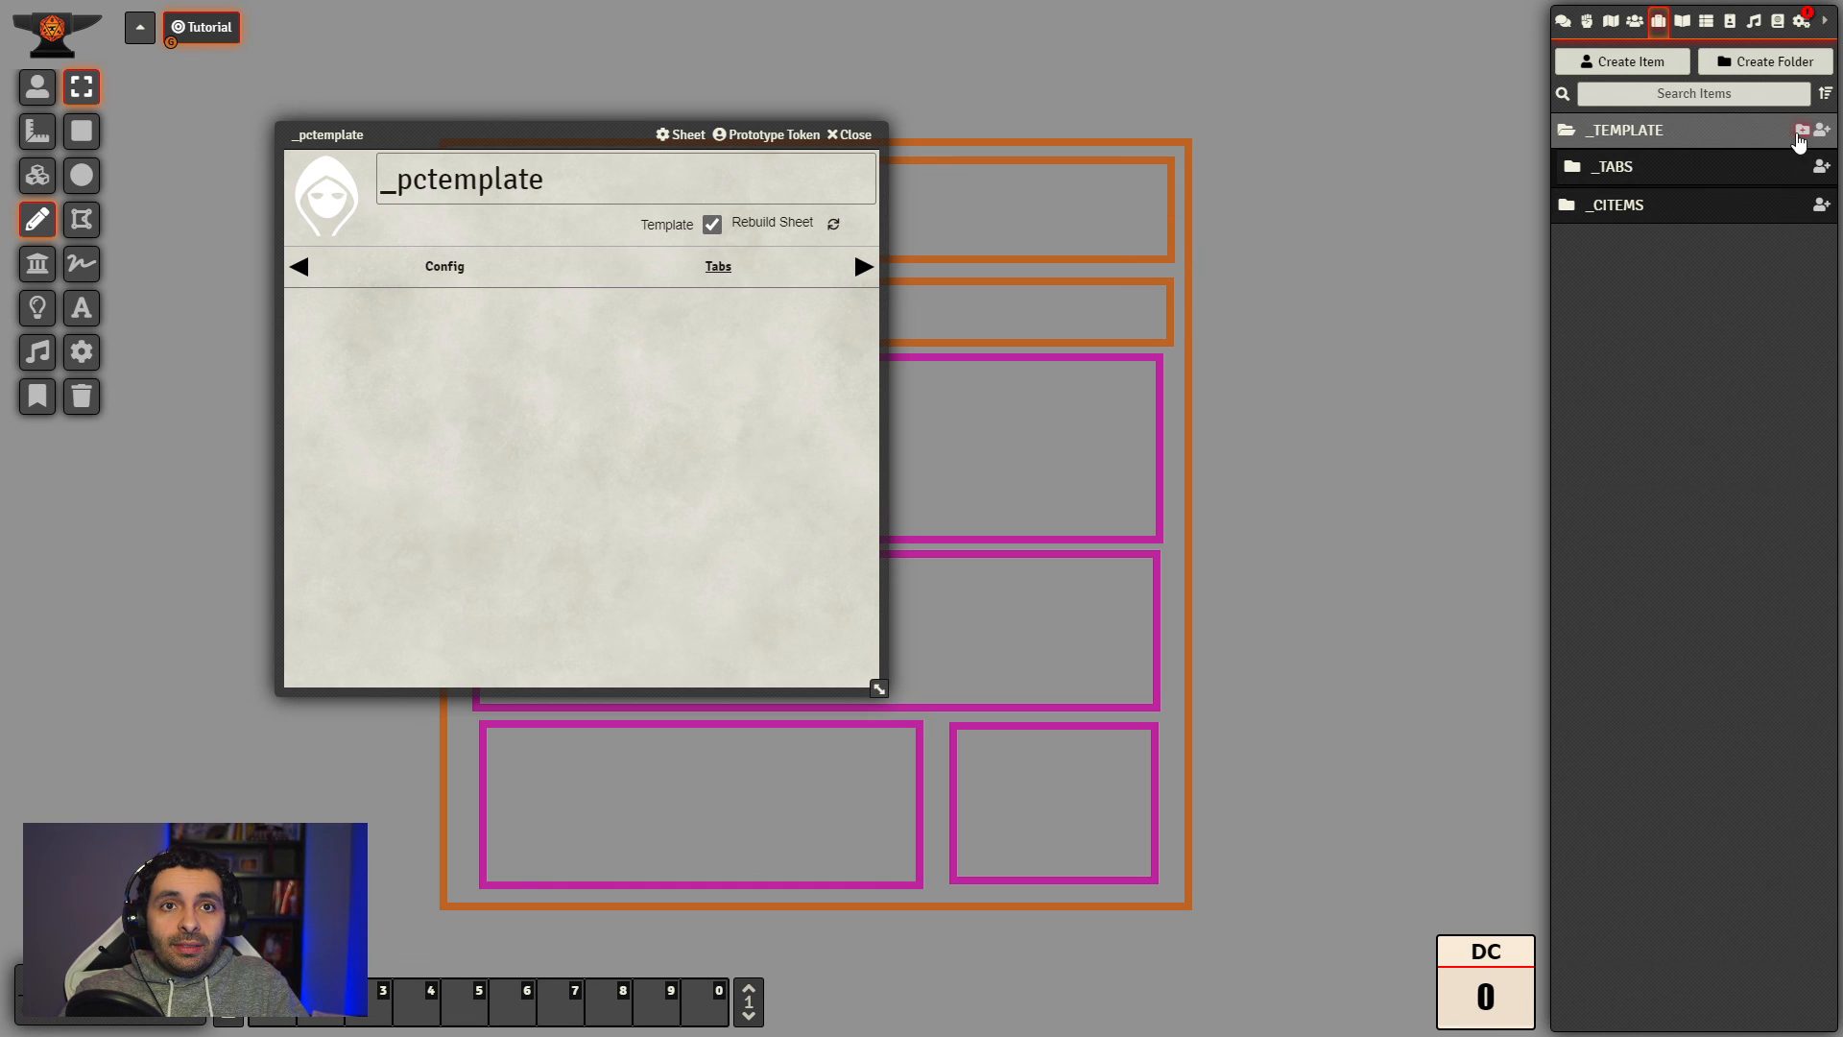
pyautogui.click(1802, 129)
pyautogui.click(1355, 173)
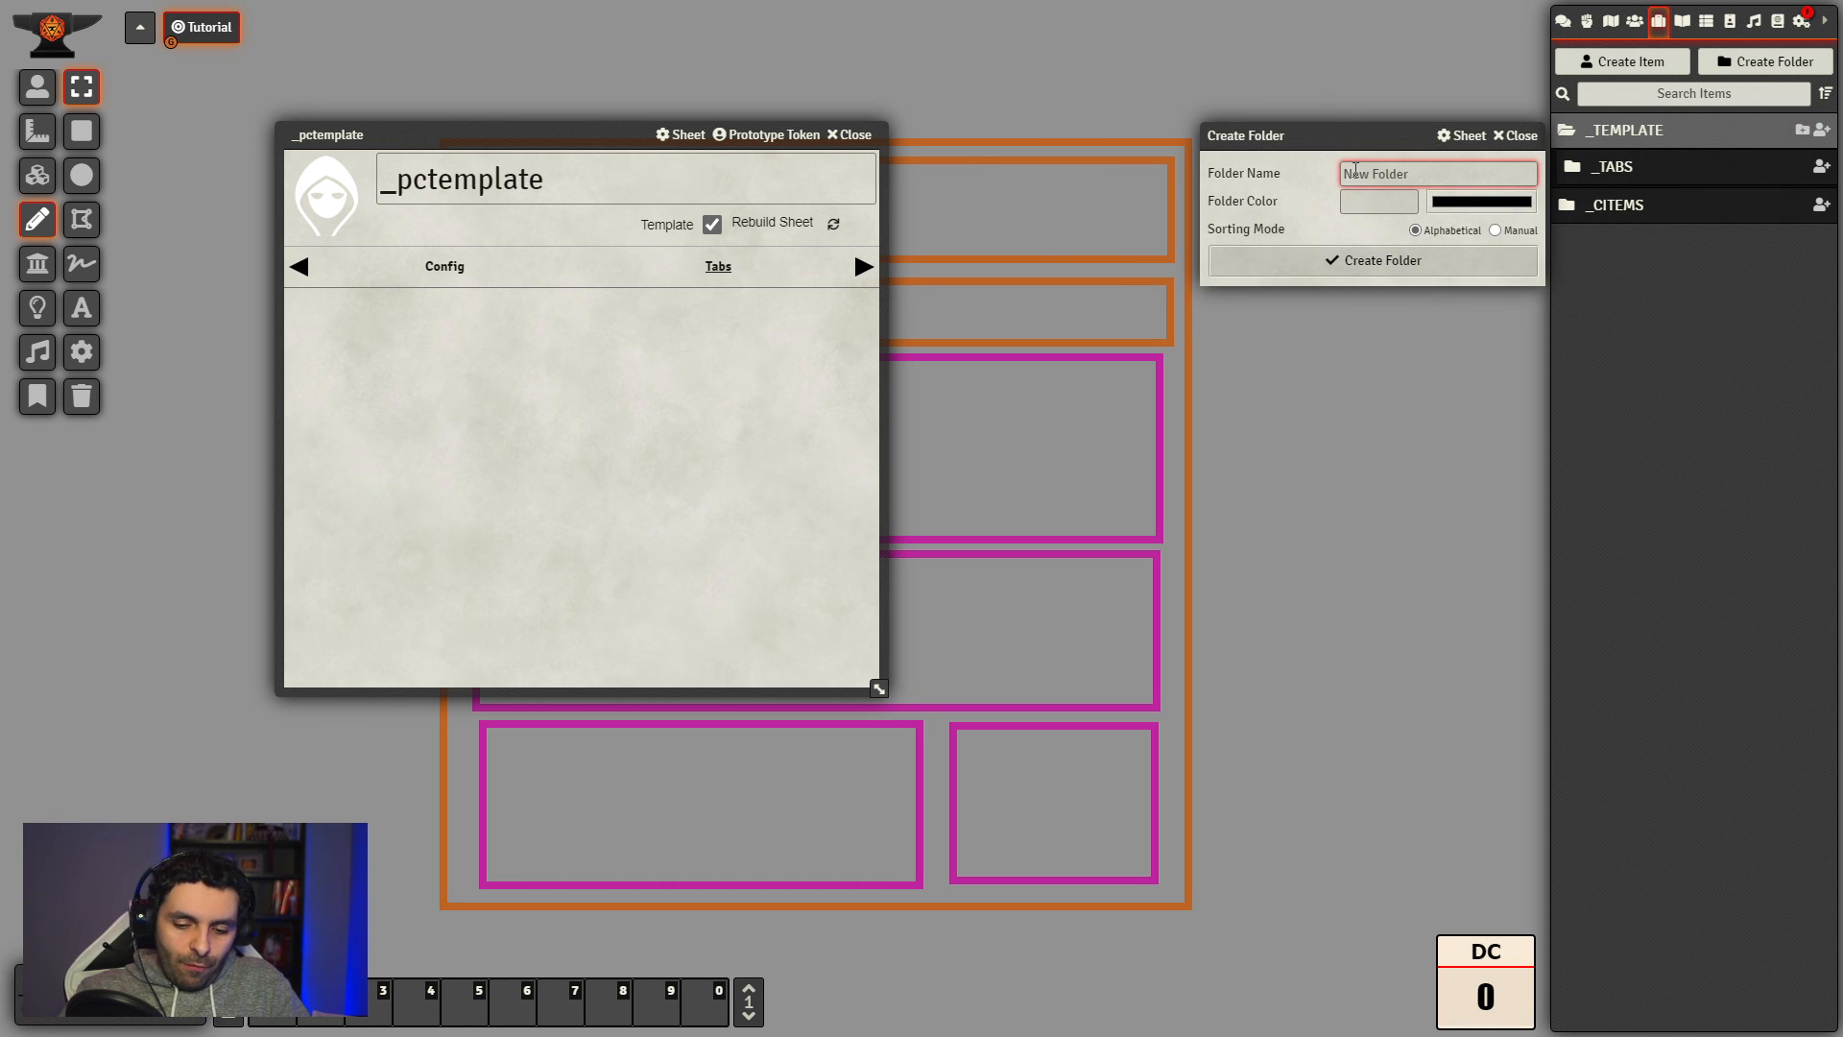
pyautogui.write('_BA')
pyautogui.press('Return')
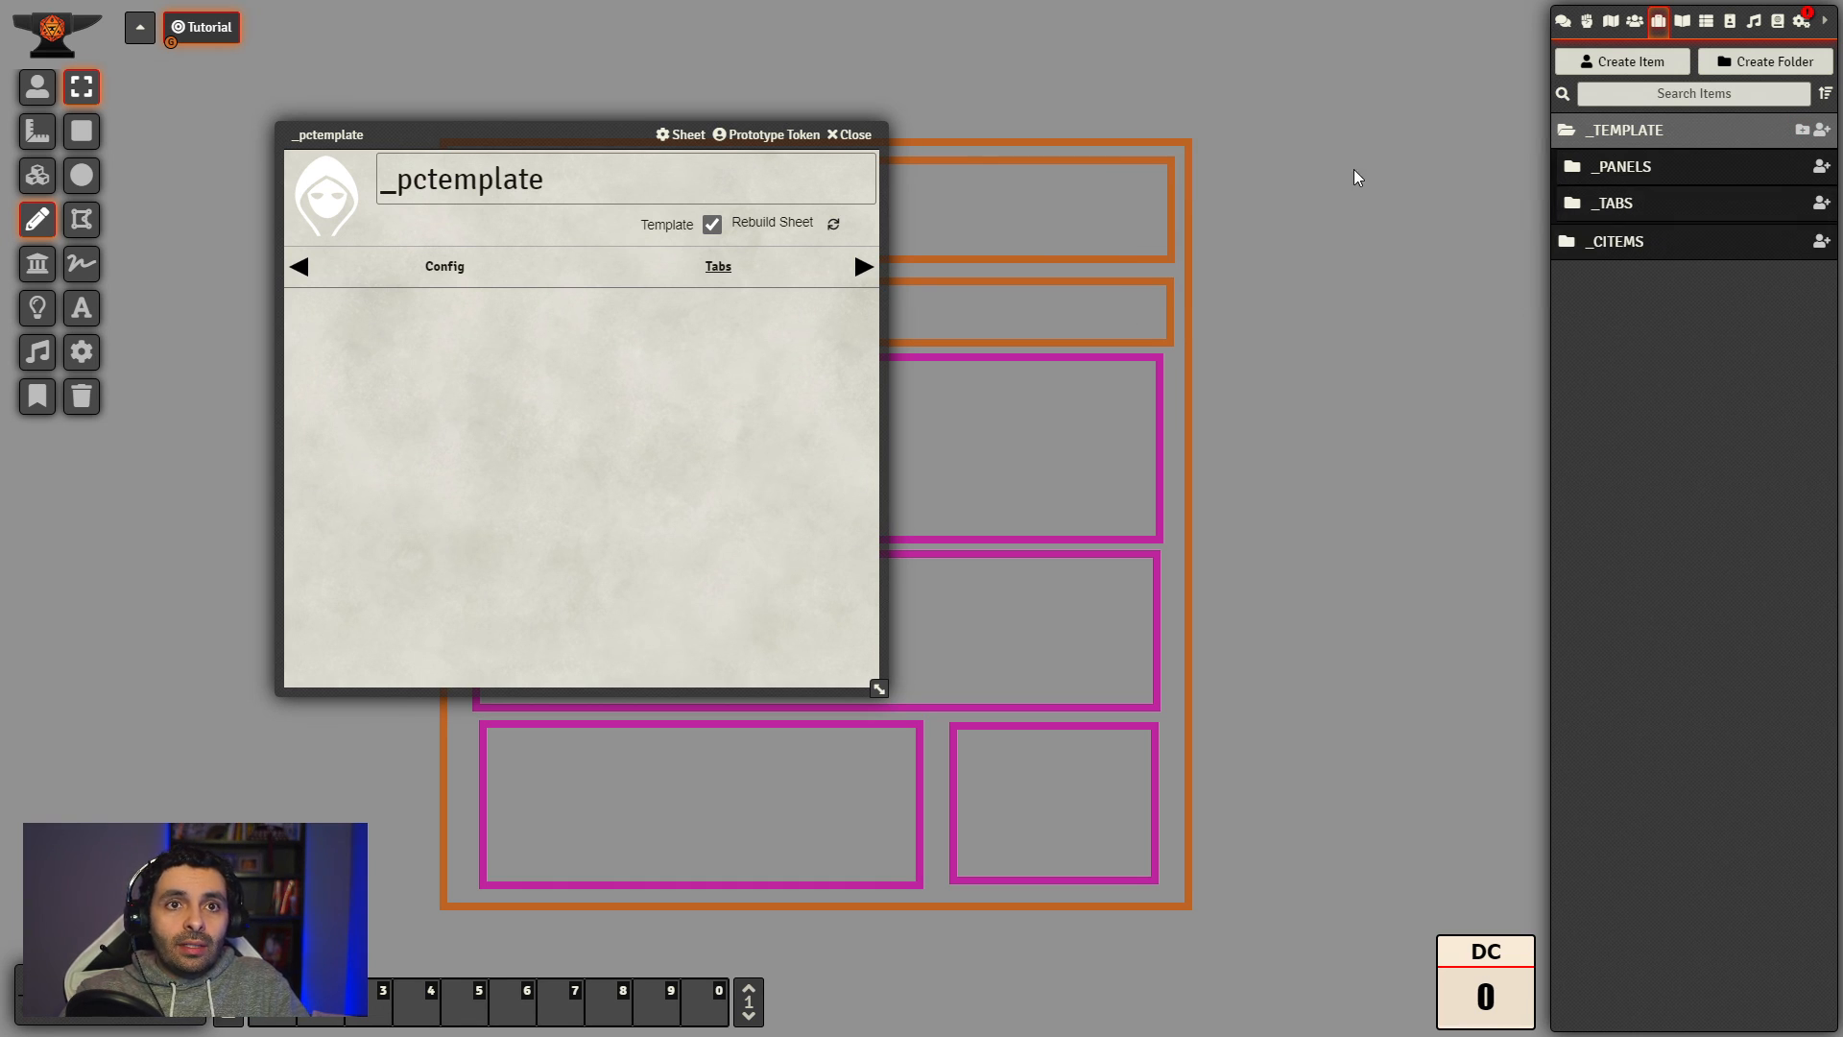
# Step: Add two more subfolders named _PROPS and _GROUPS to the _TEMPLATE folder
pyautogui.click(1803, 130)
pyautogui.click(1406, 173)
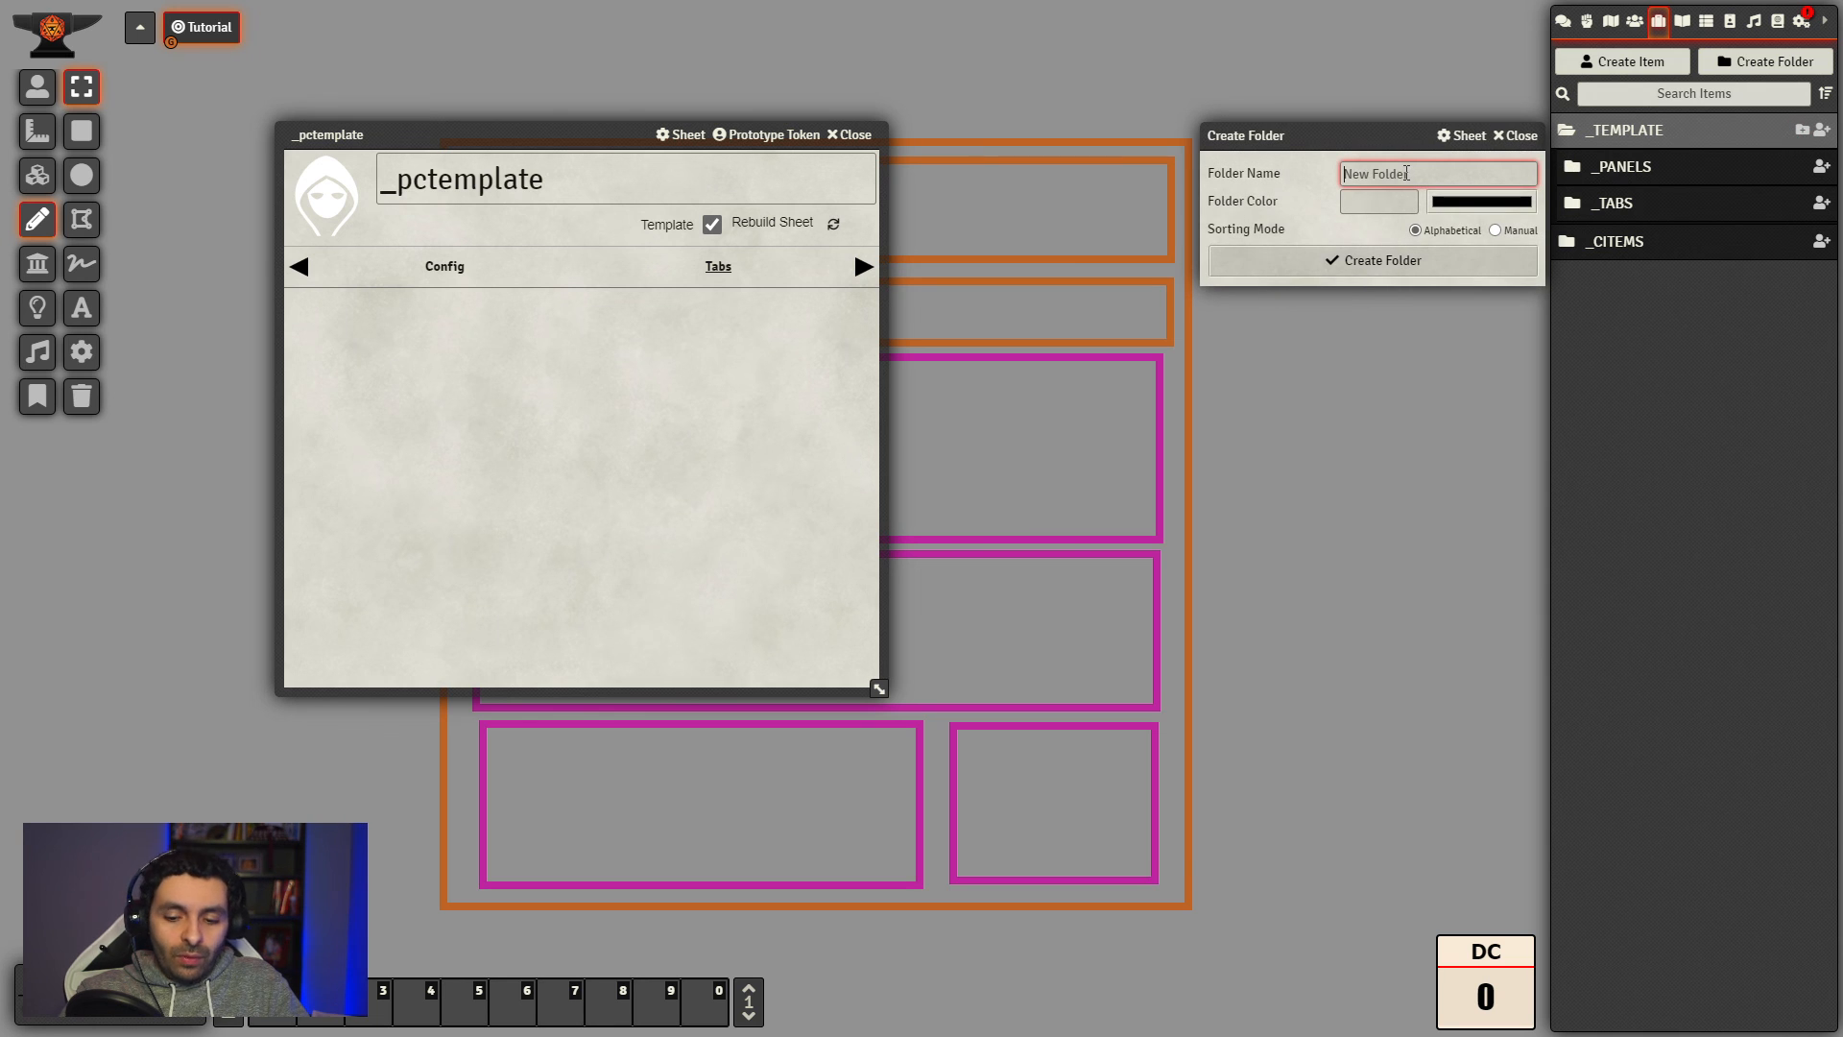
pyautogui.write('_PROPS')
pyautogui.press('Return')
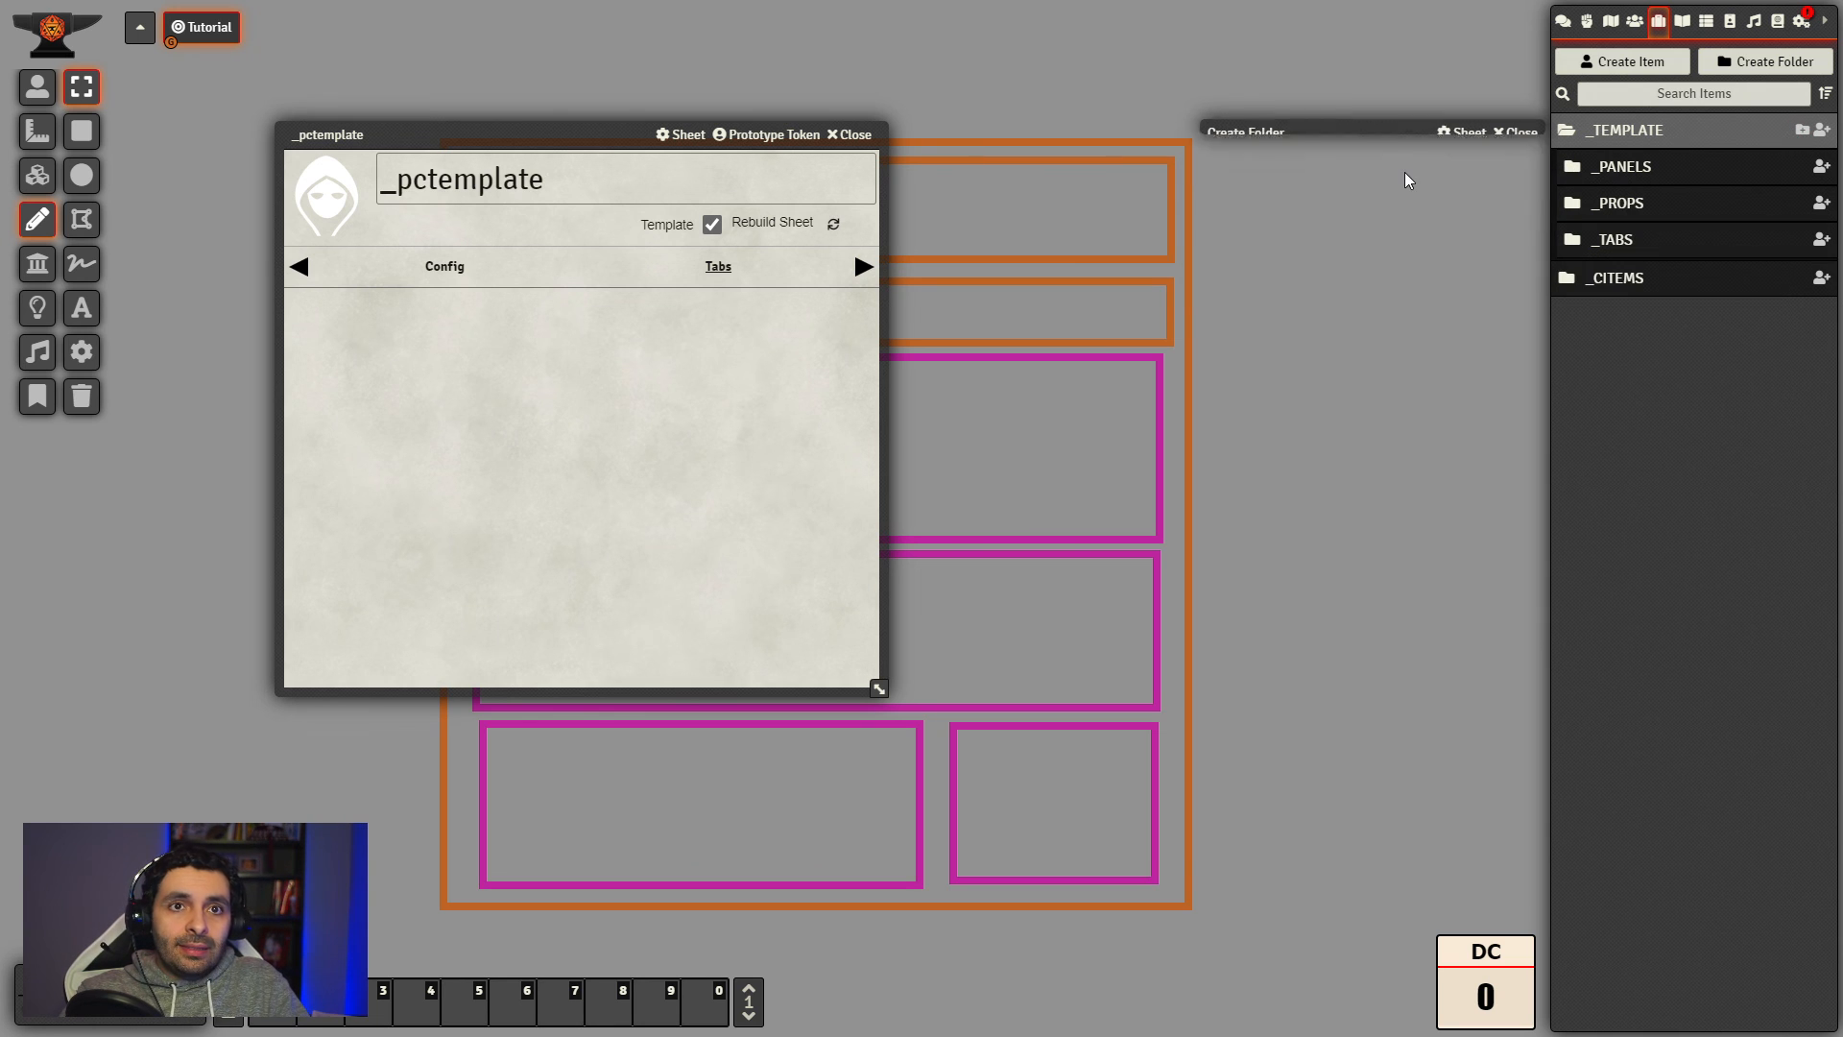
pyautogui.click(1803, 130)
pyautogui.click(1380, 176)
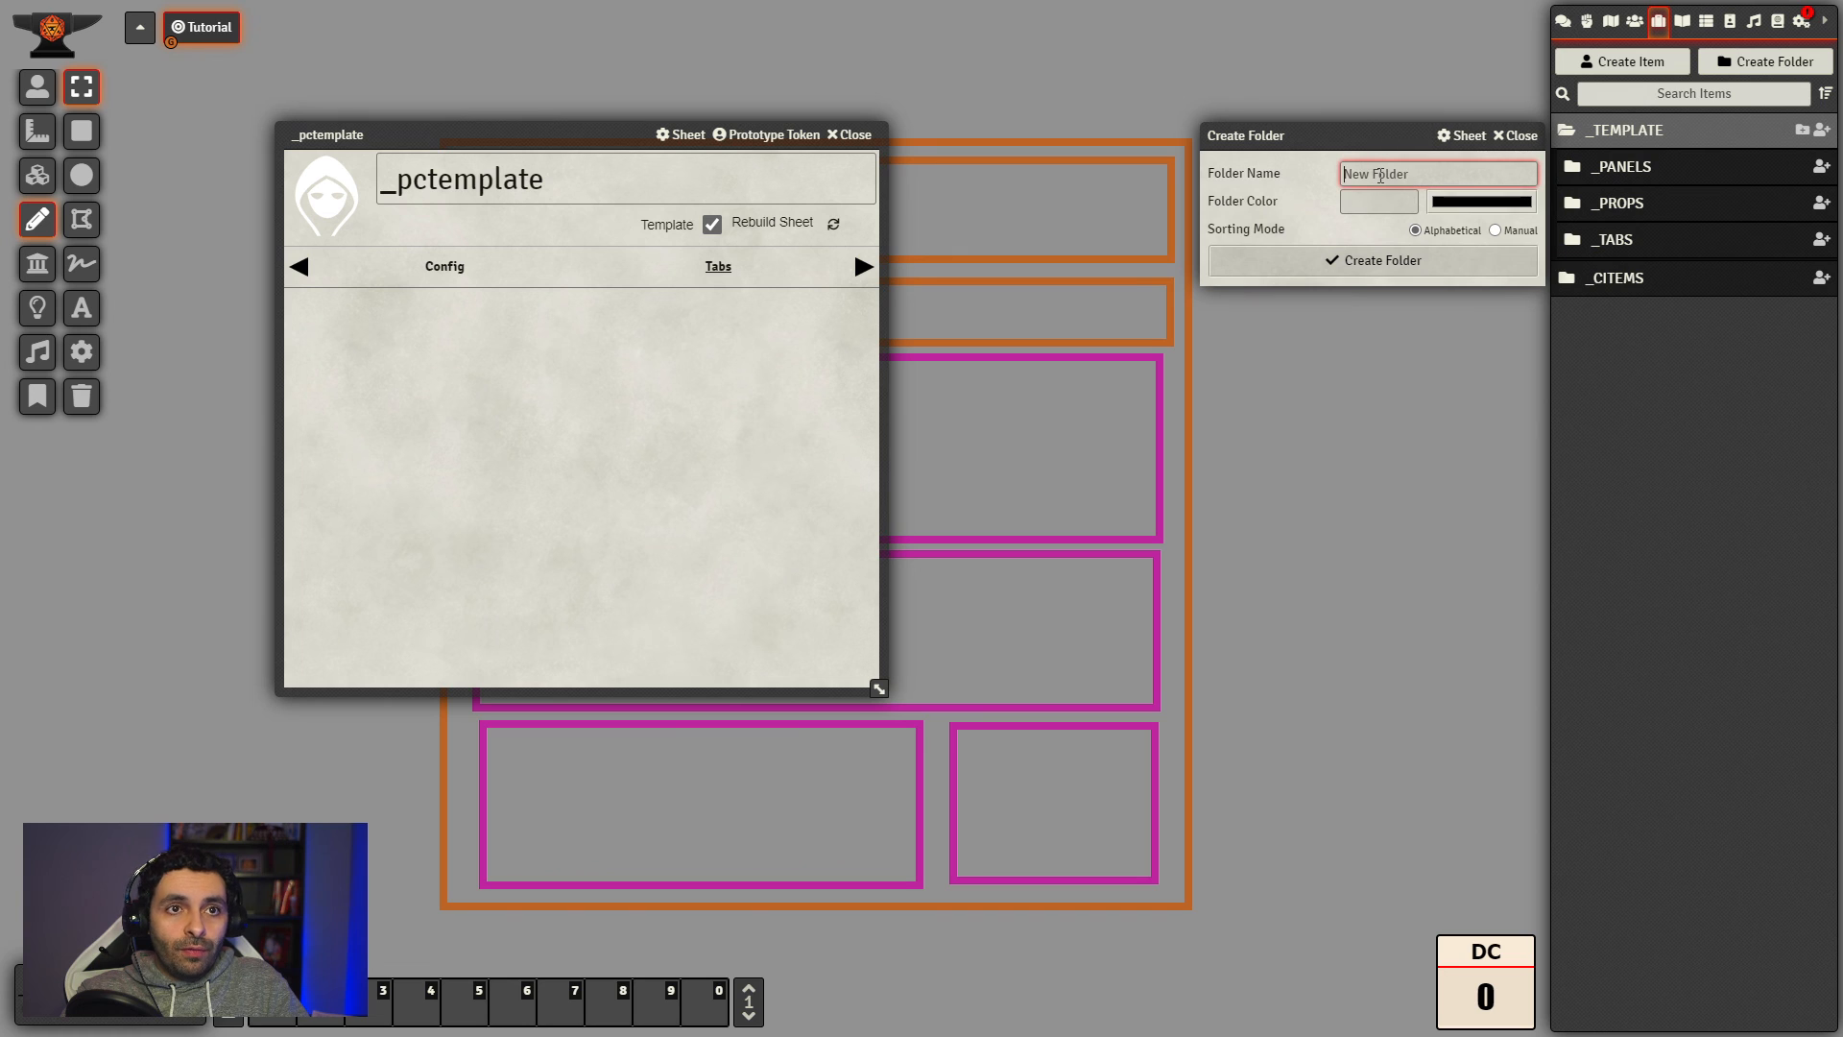
pyautogui.write('_GROUPS')
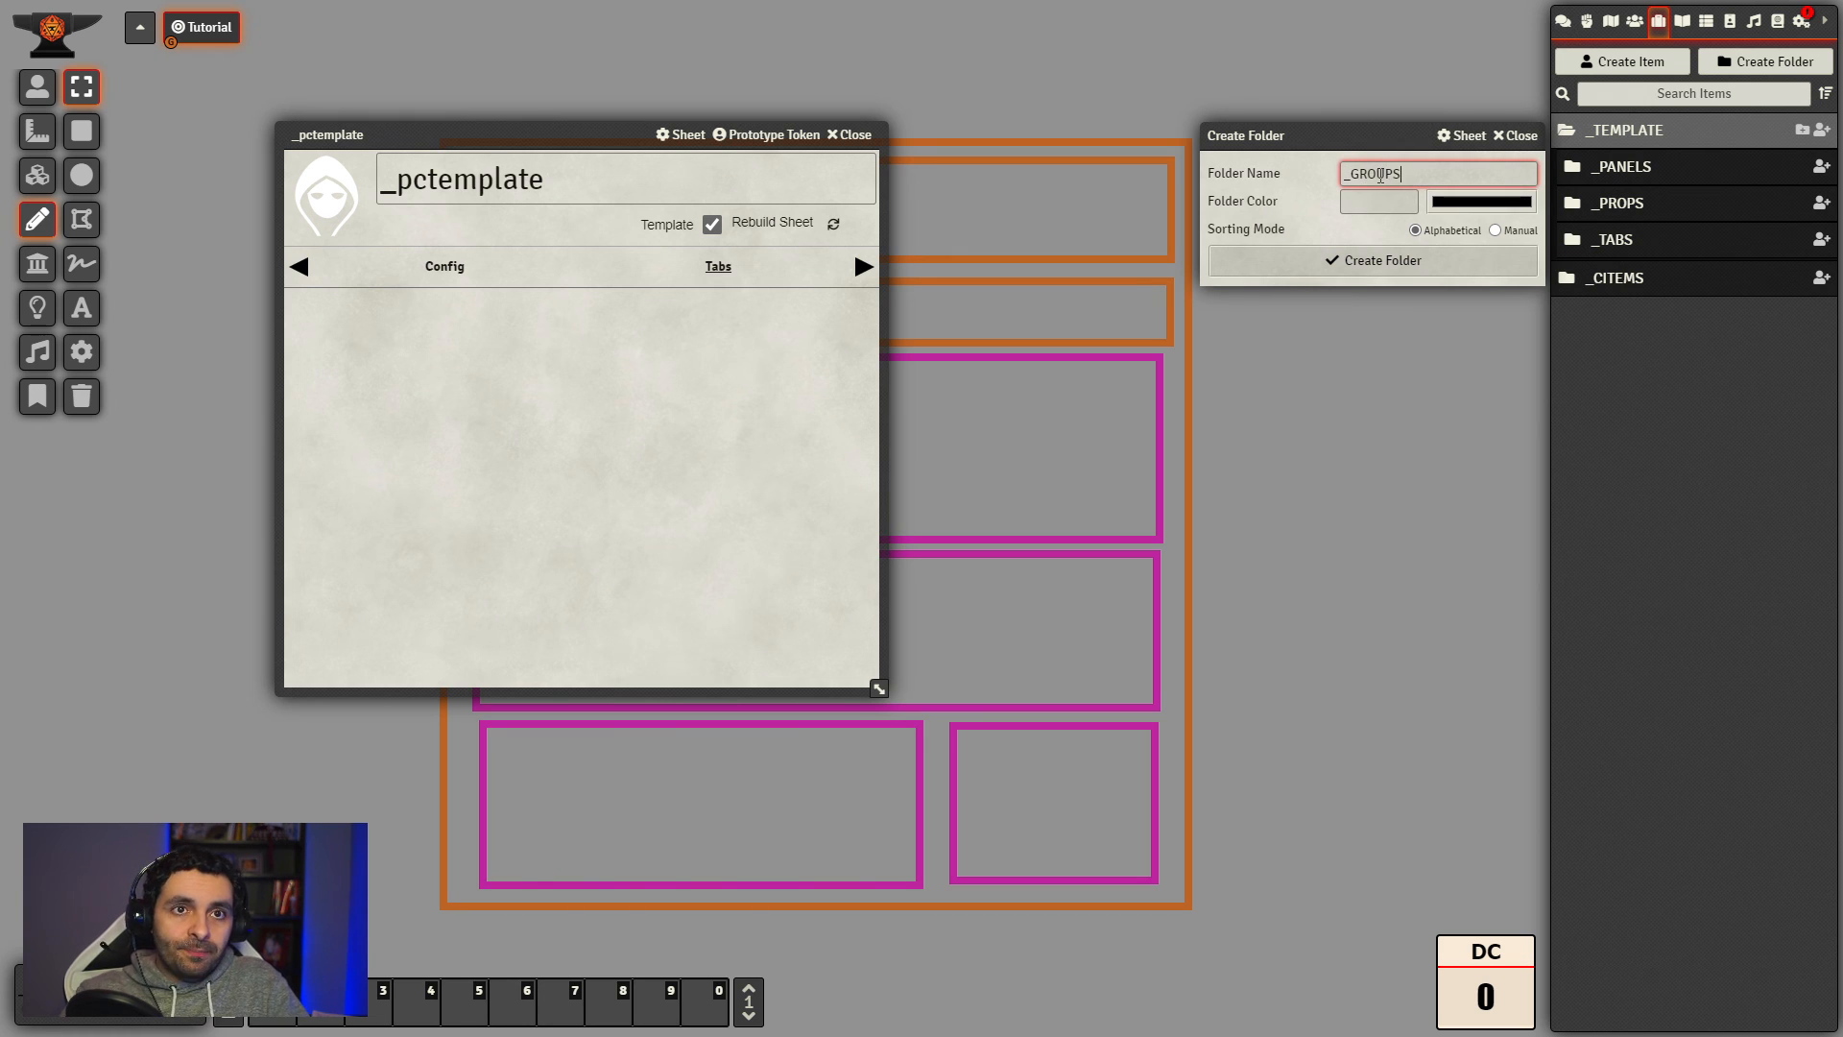
pyautogui.press('Return')
# Step: Expand the _TABS folder and set up a new item in it named Data Tab with type sheettab
pyautogui.click(1717, 276)
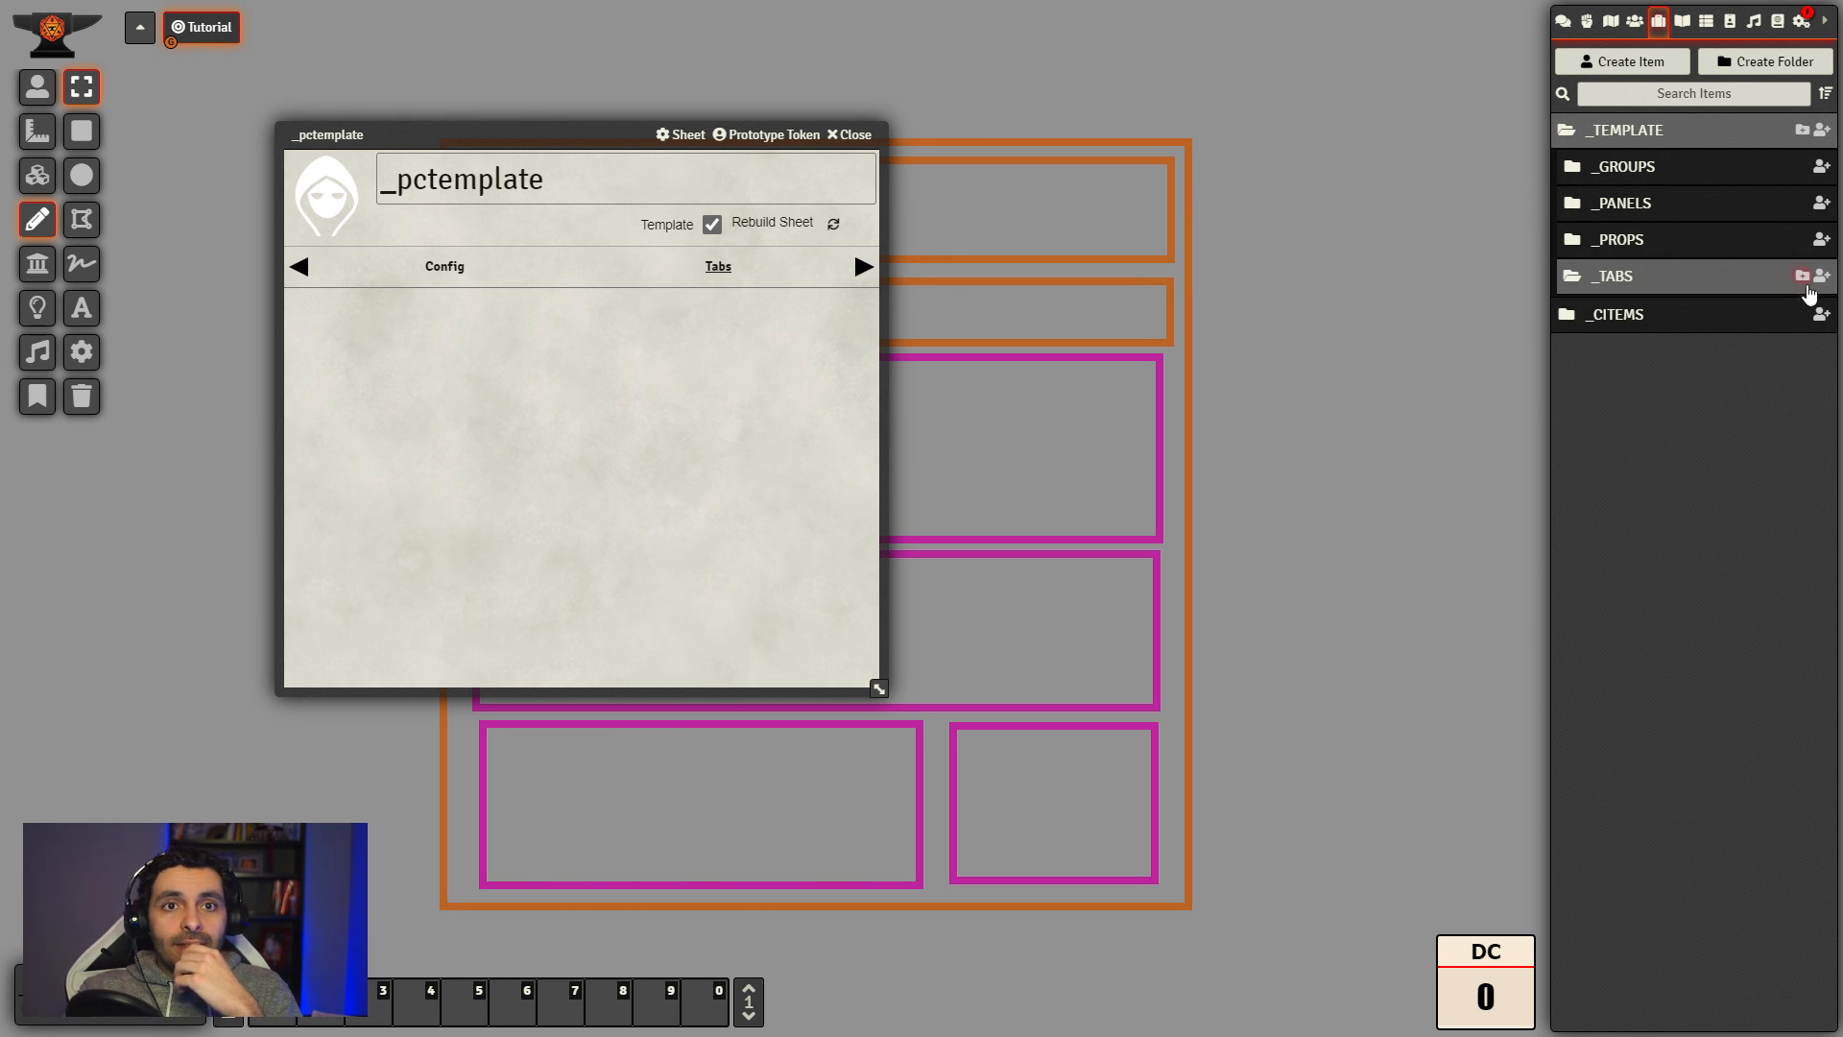
pyautogui.click(1824, 281)
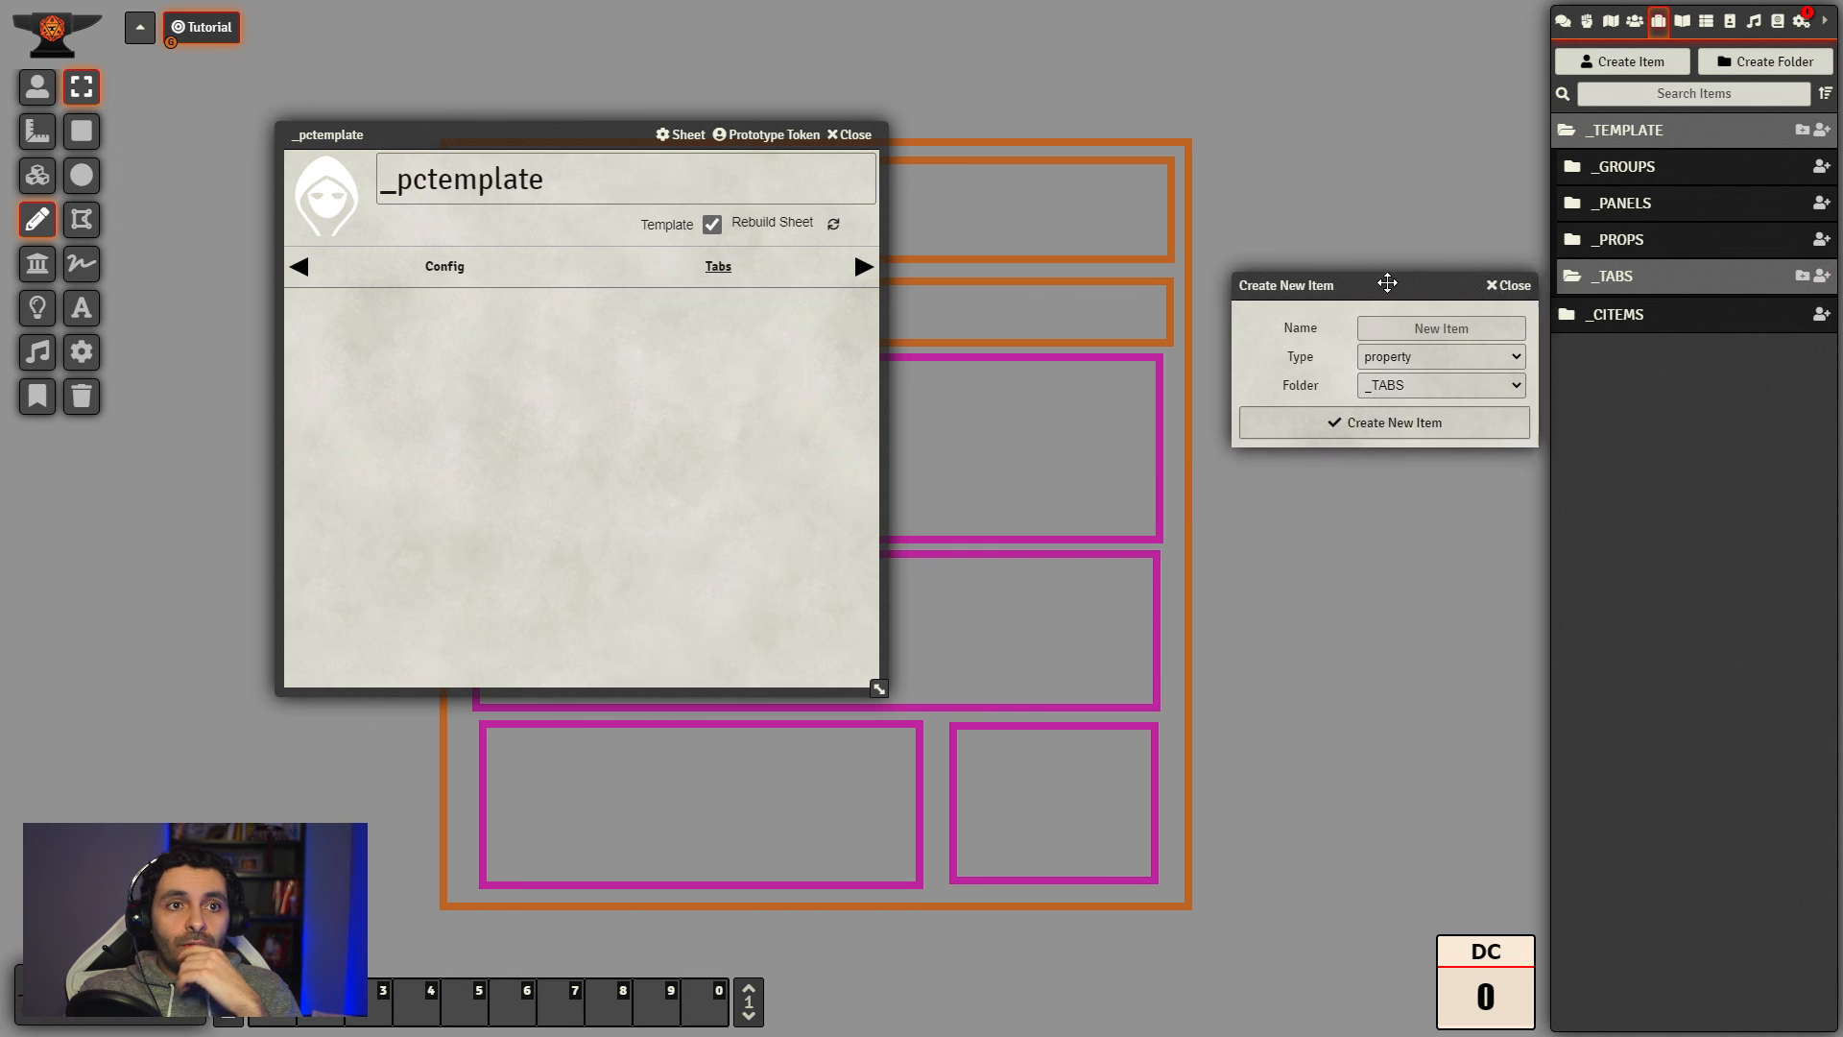
pyautogui.moveTo(1386, 280); pyautogui.dragTo(1248, 280)
pyautogui.click(1305, 322)
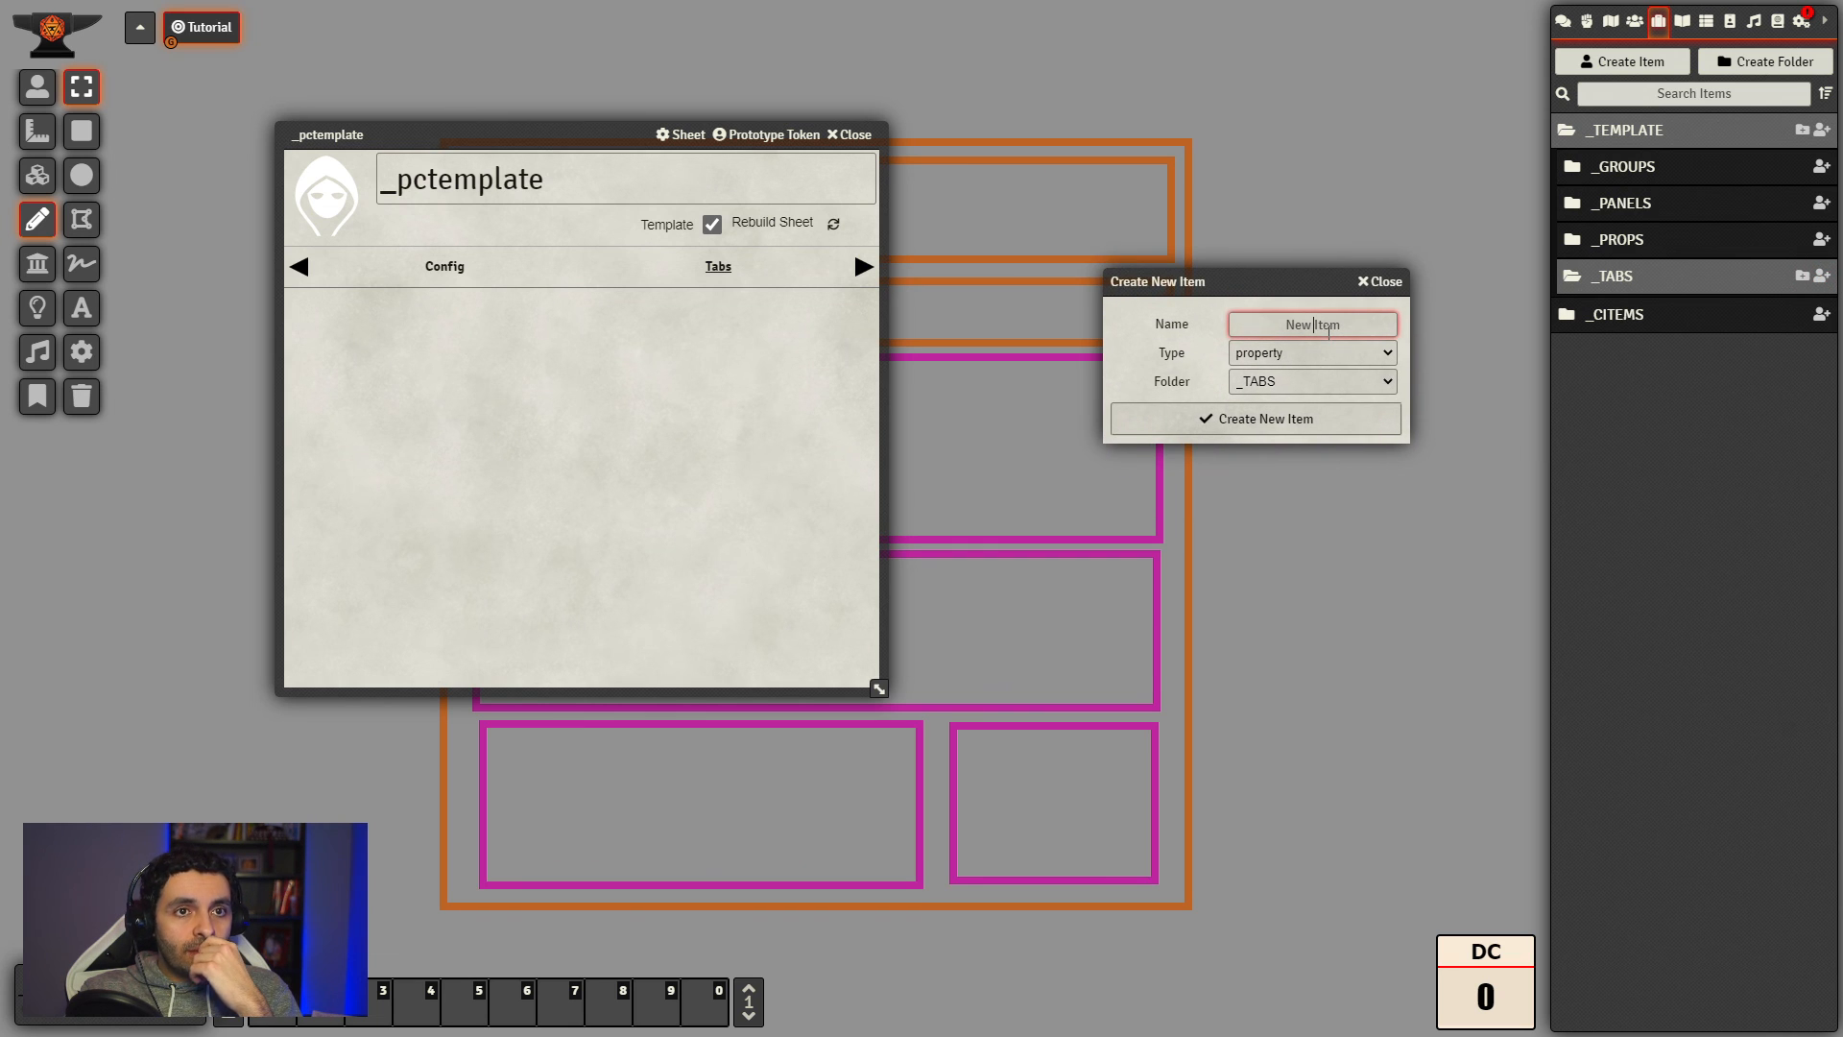
pyautogui.write('Data Tab')
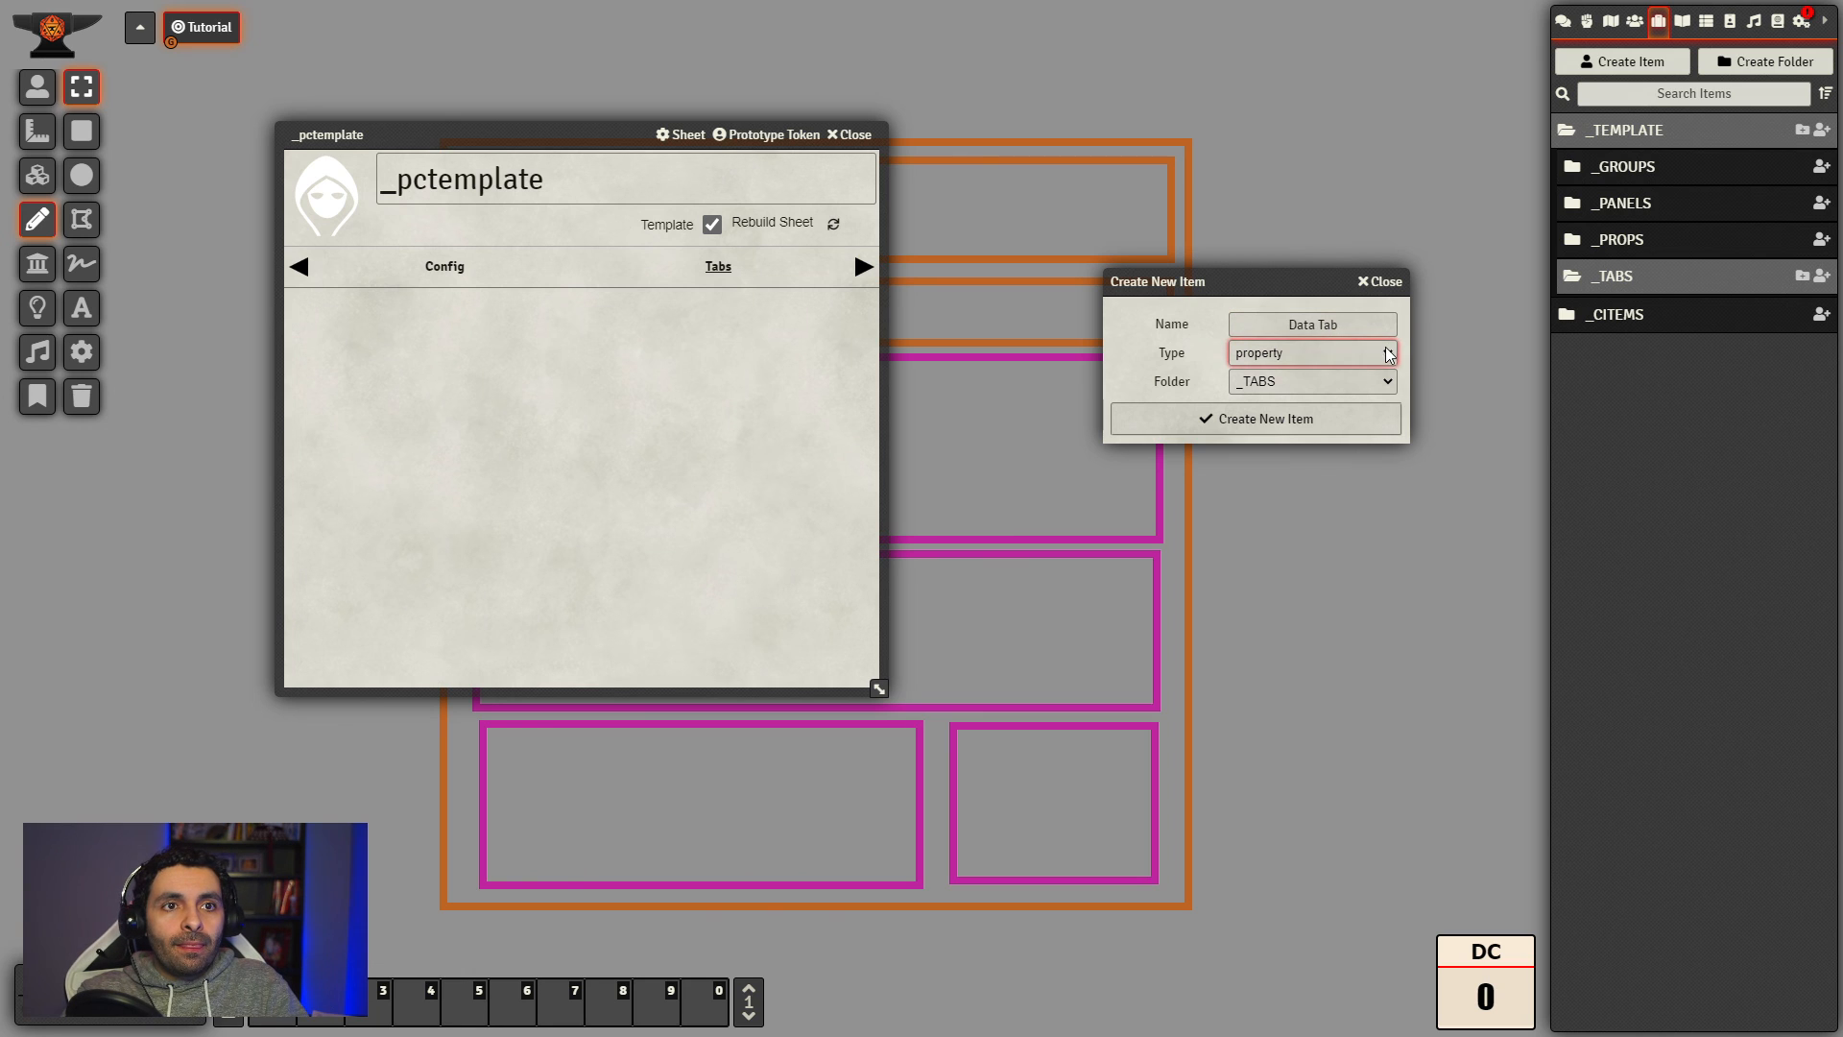
pyautogui.press('Tab')
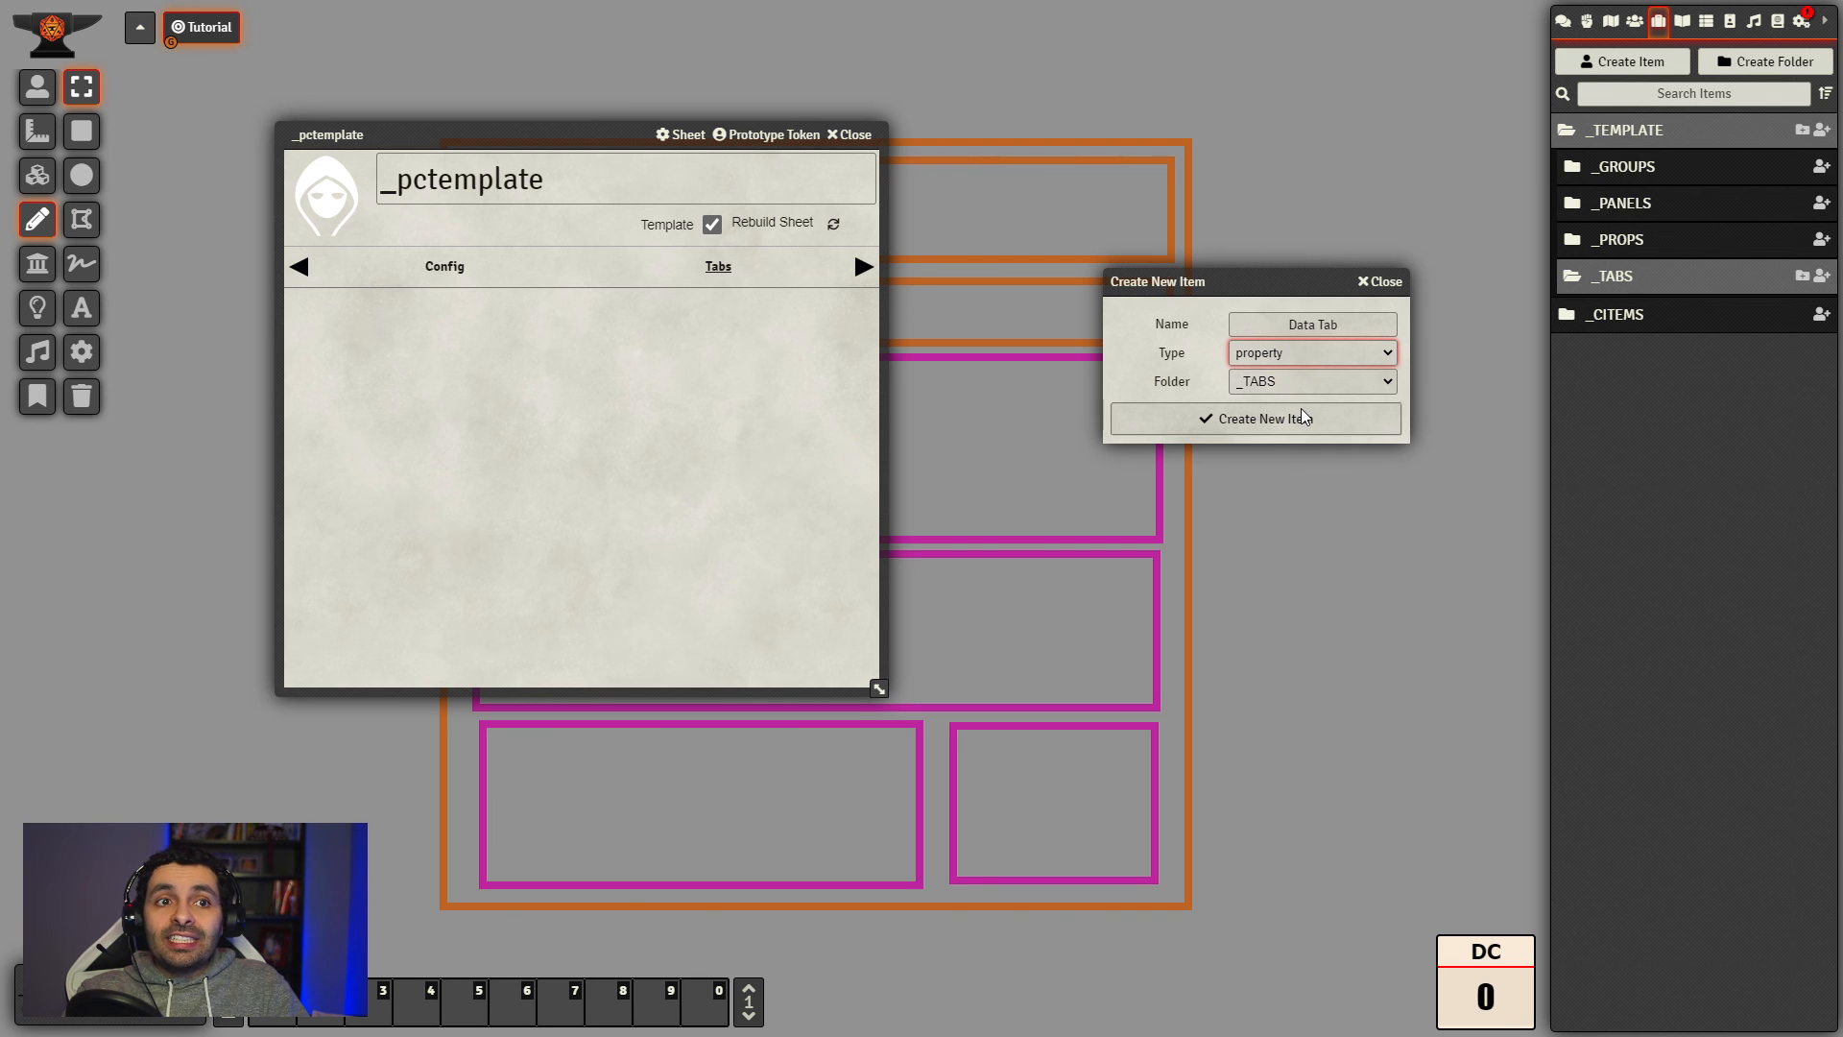
pyautogui.press('s')
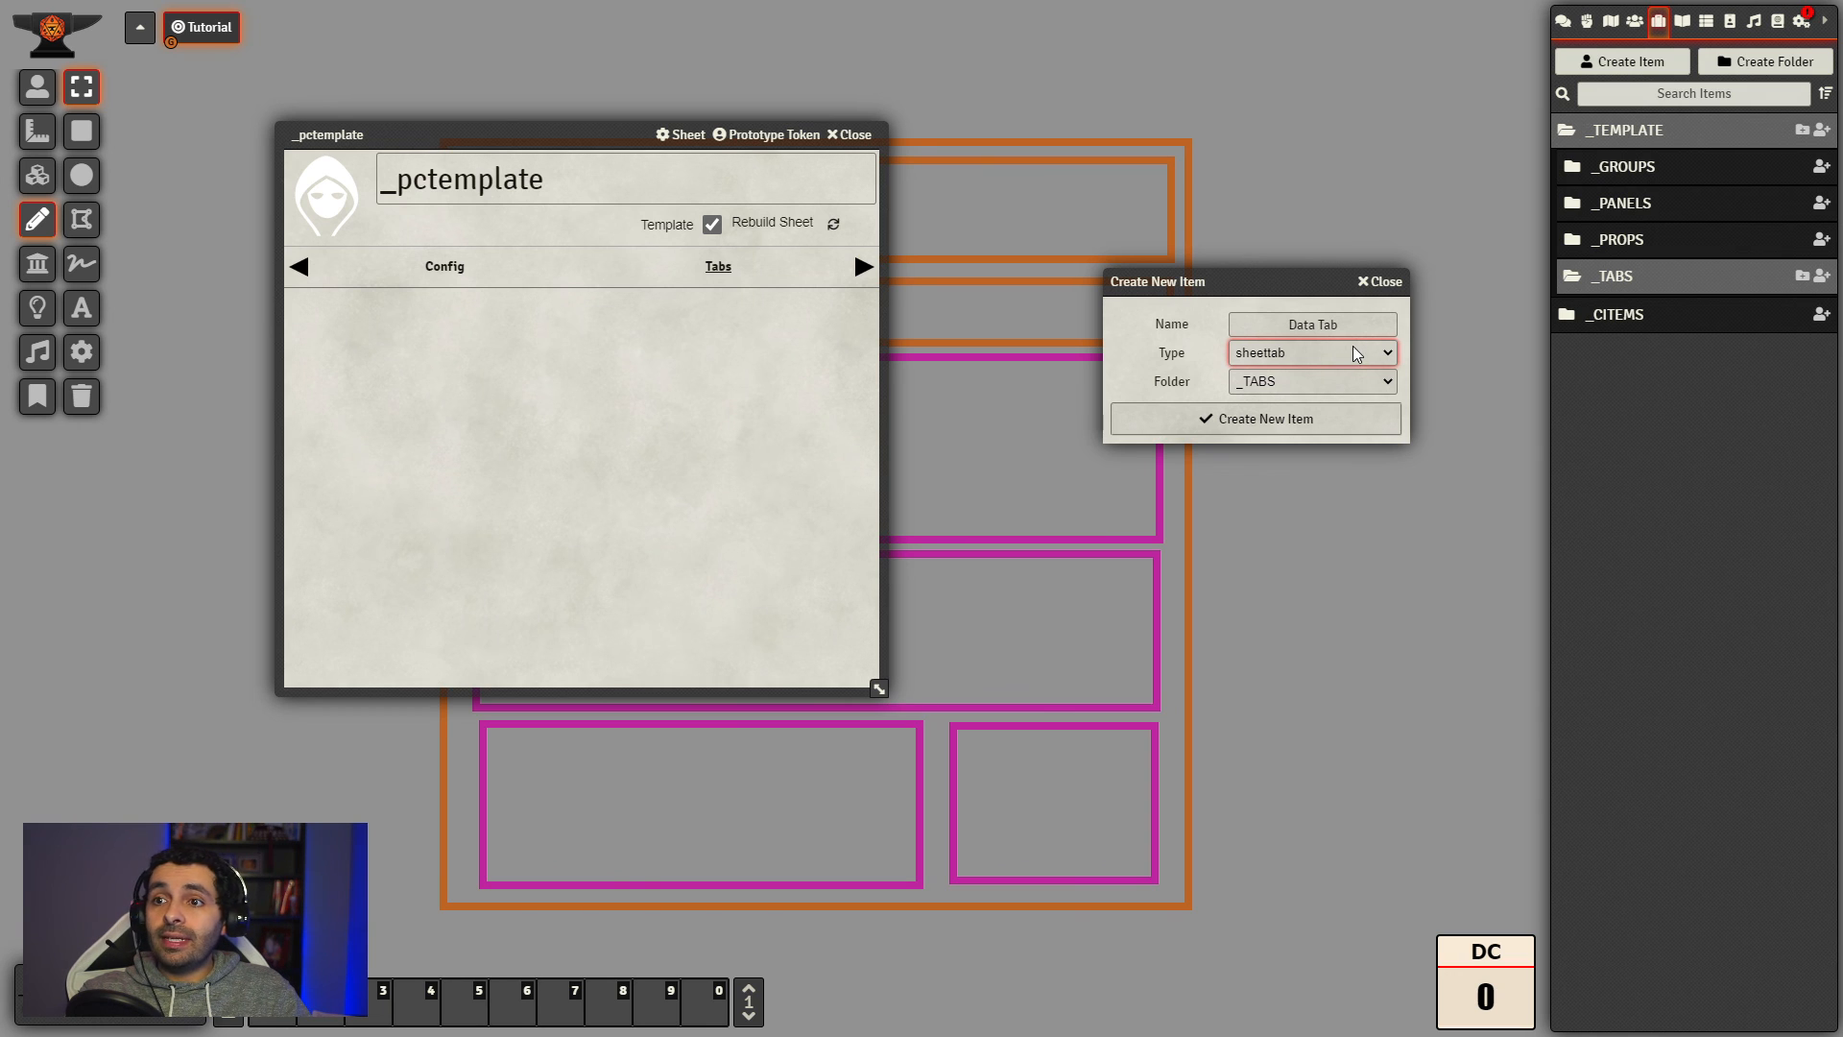
pyautogui.click(1135, 361)
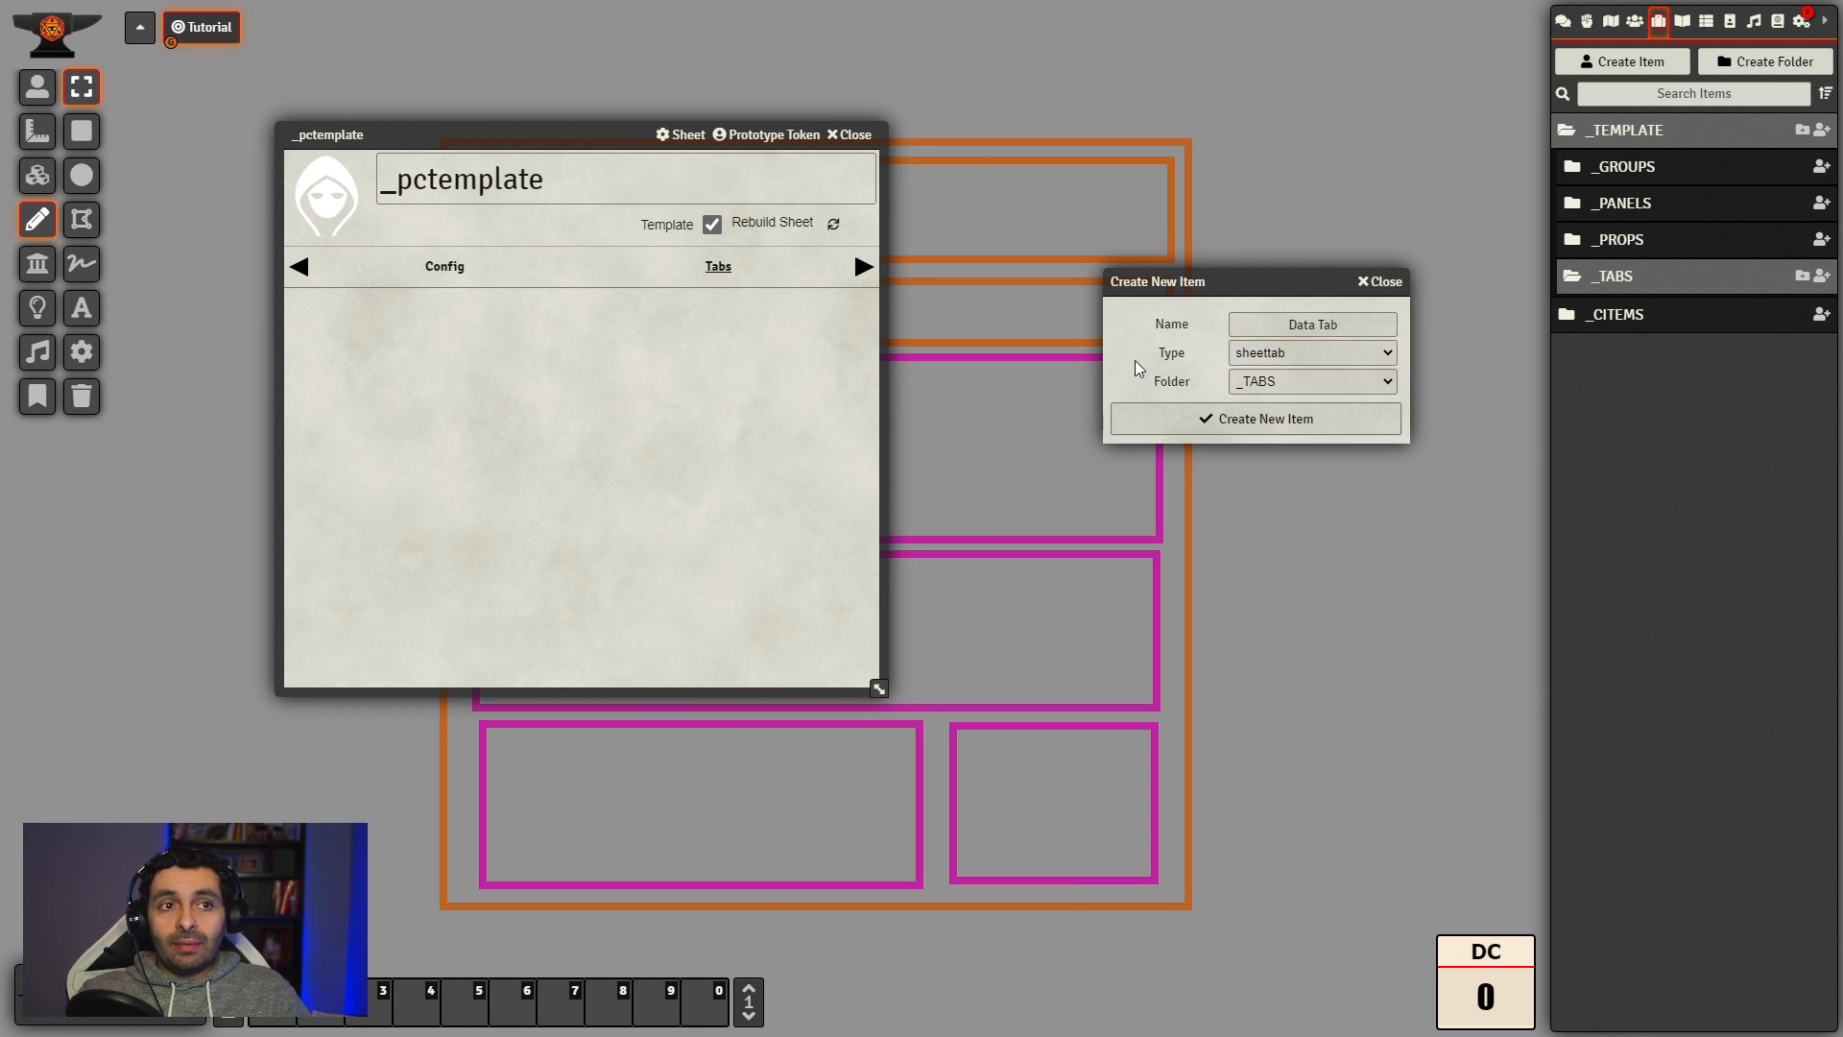
pyautogui.moveTo(1262, 285); pyautogui.dragTo(1357, 344)
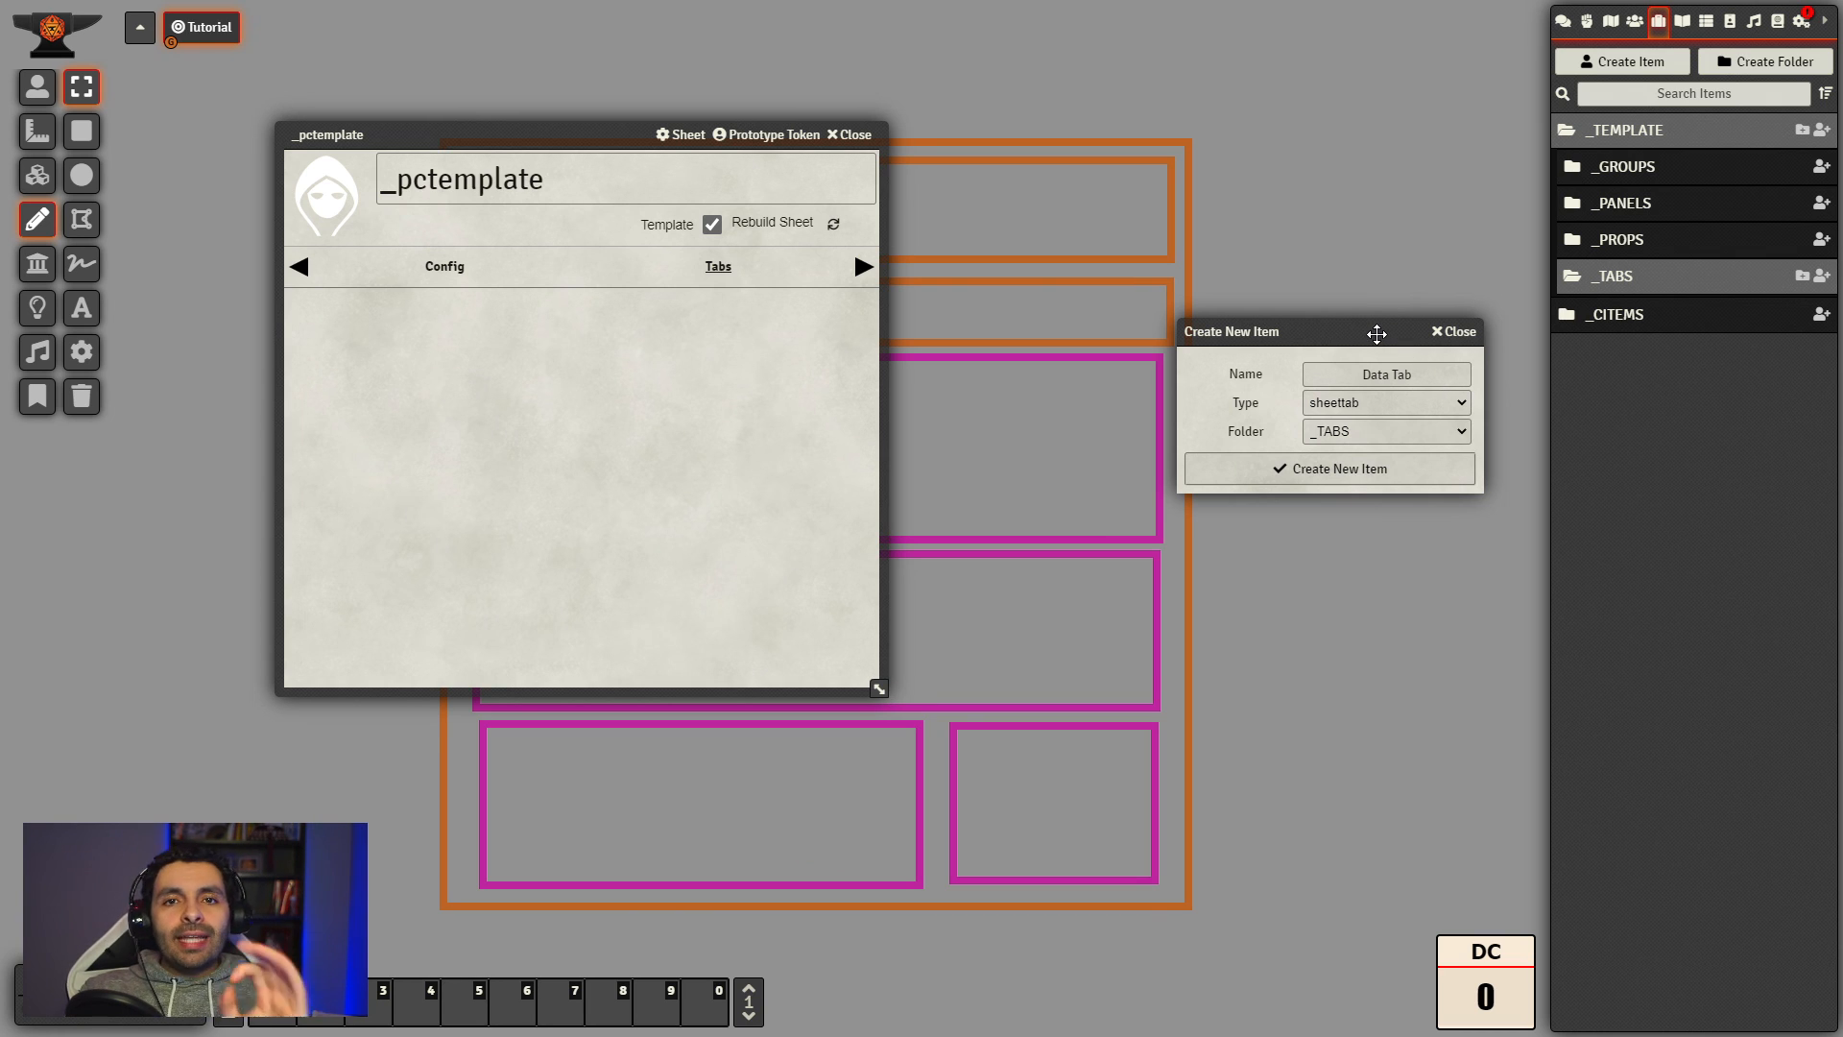
pyautogui.moveTo(1379, 332); pyautogui.dragTo(1404, 345)
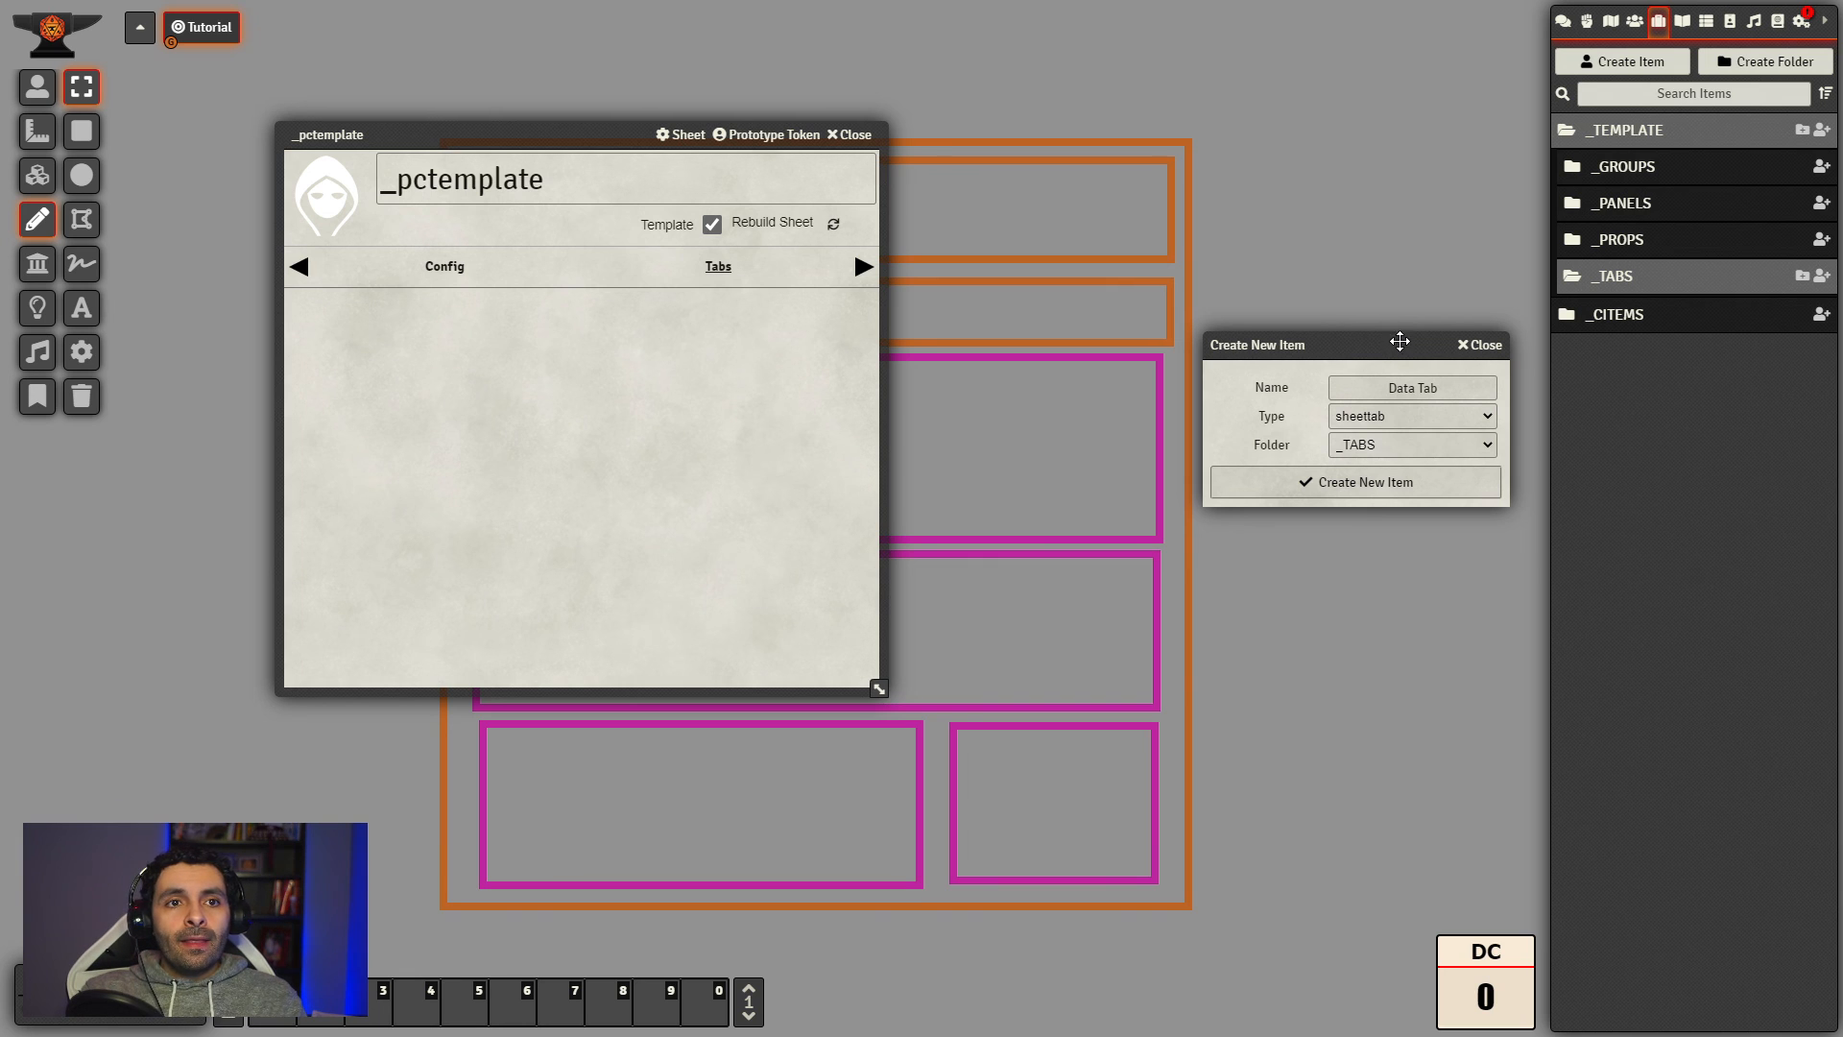
pyautogui.click(1385, 386)
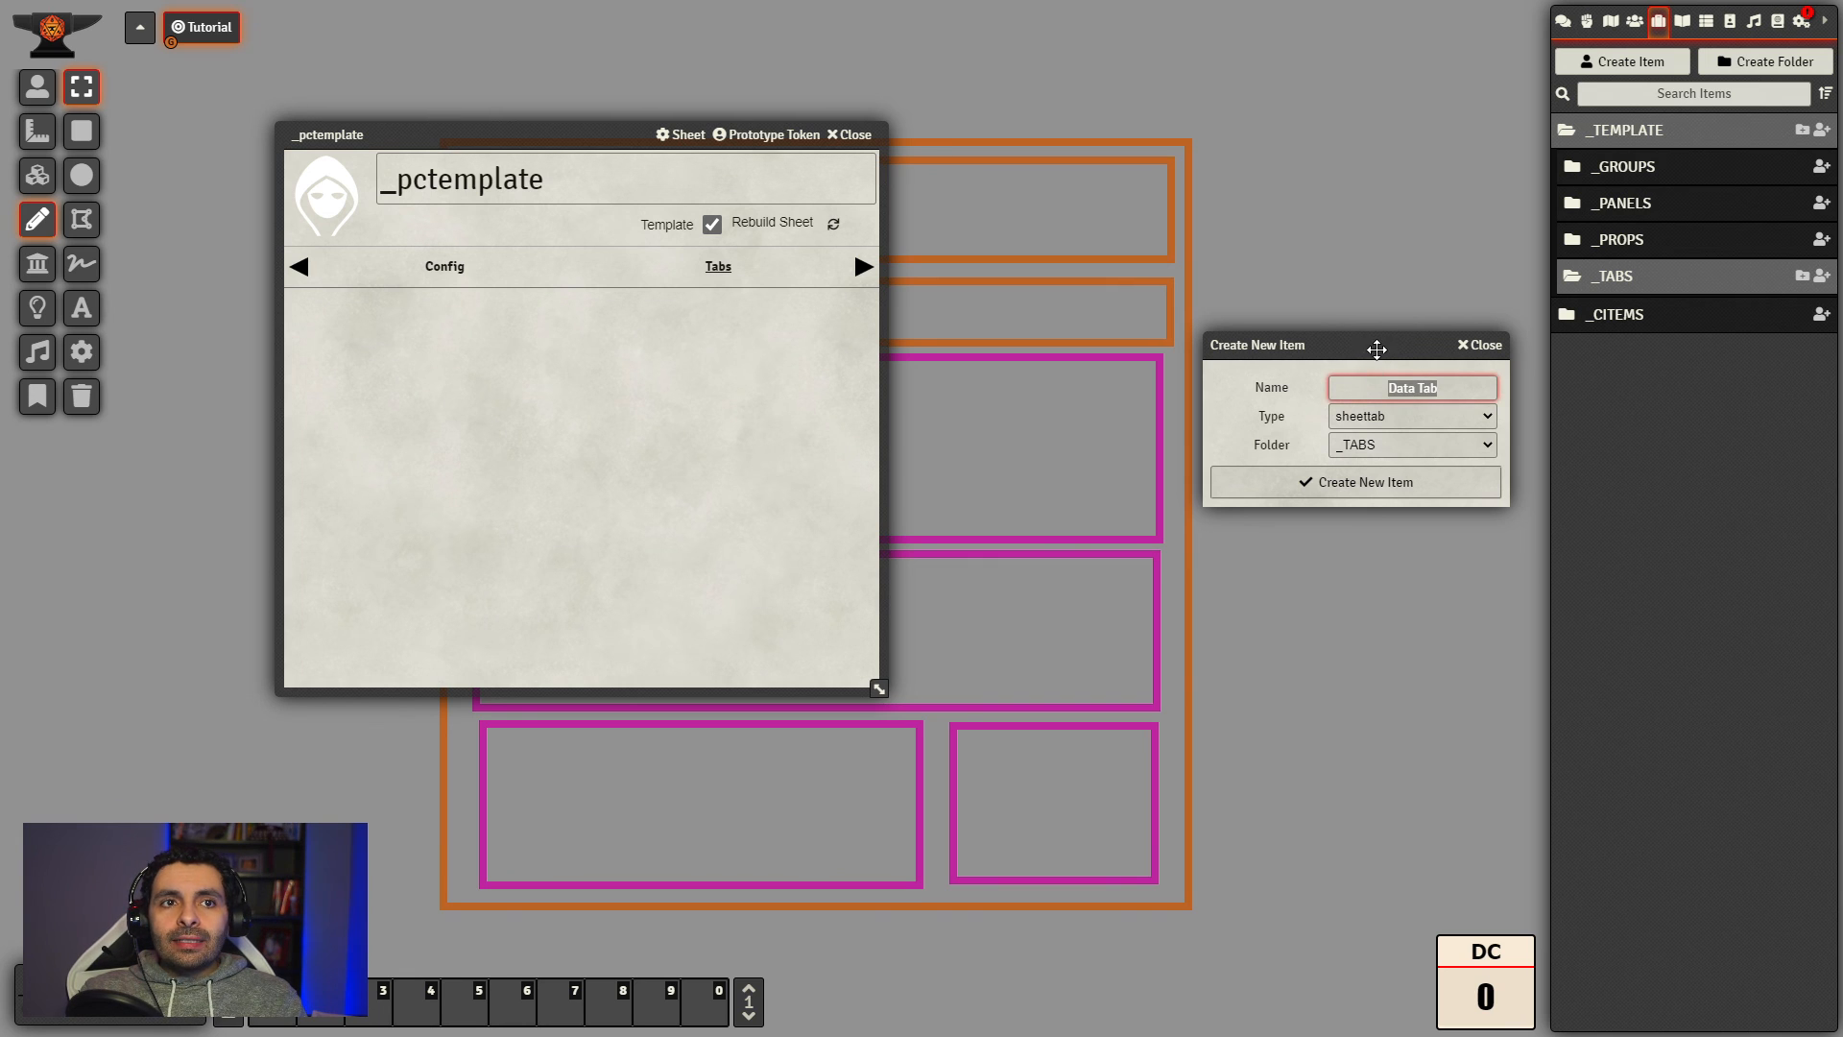
pyautogui.moveTo(1377, 348)
pyautogui.mouseDown()
pyautogui.moveTo(1364, 338)
pyautogui.moveTo(1438, 384)
pyautogui.moveTo(1378, 376)
pyautogui.mouseUp()
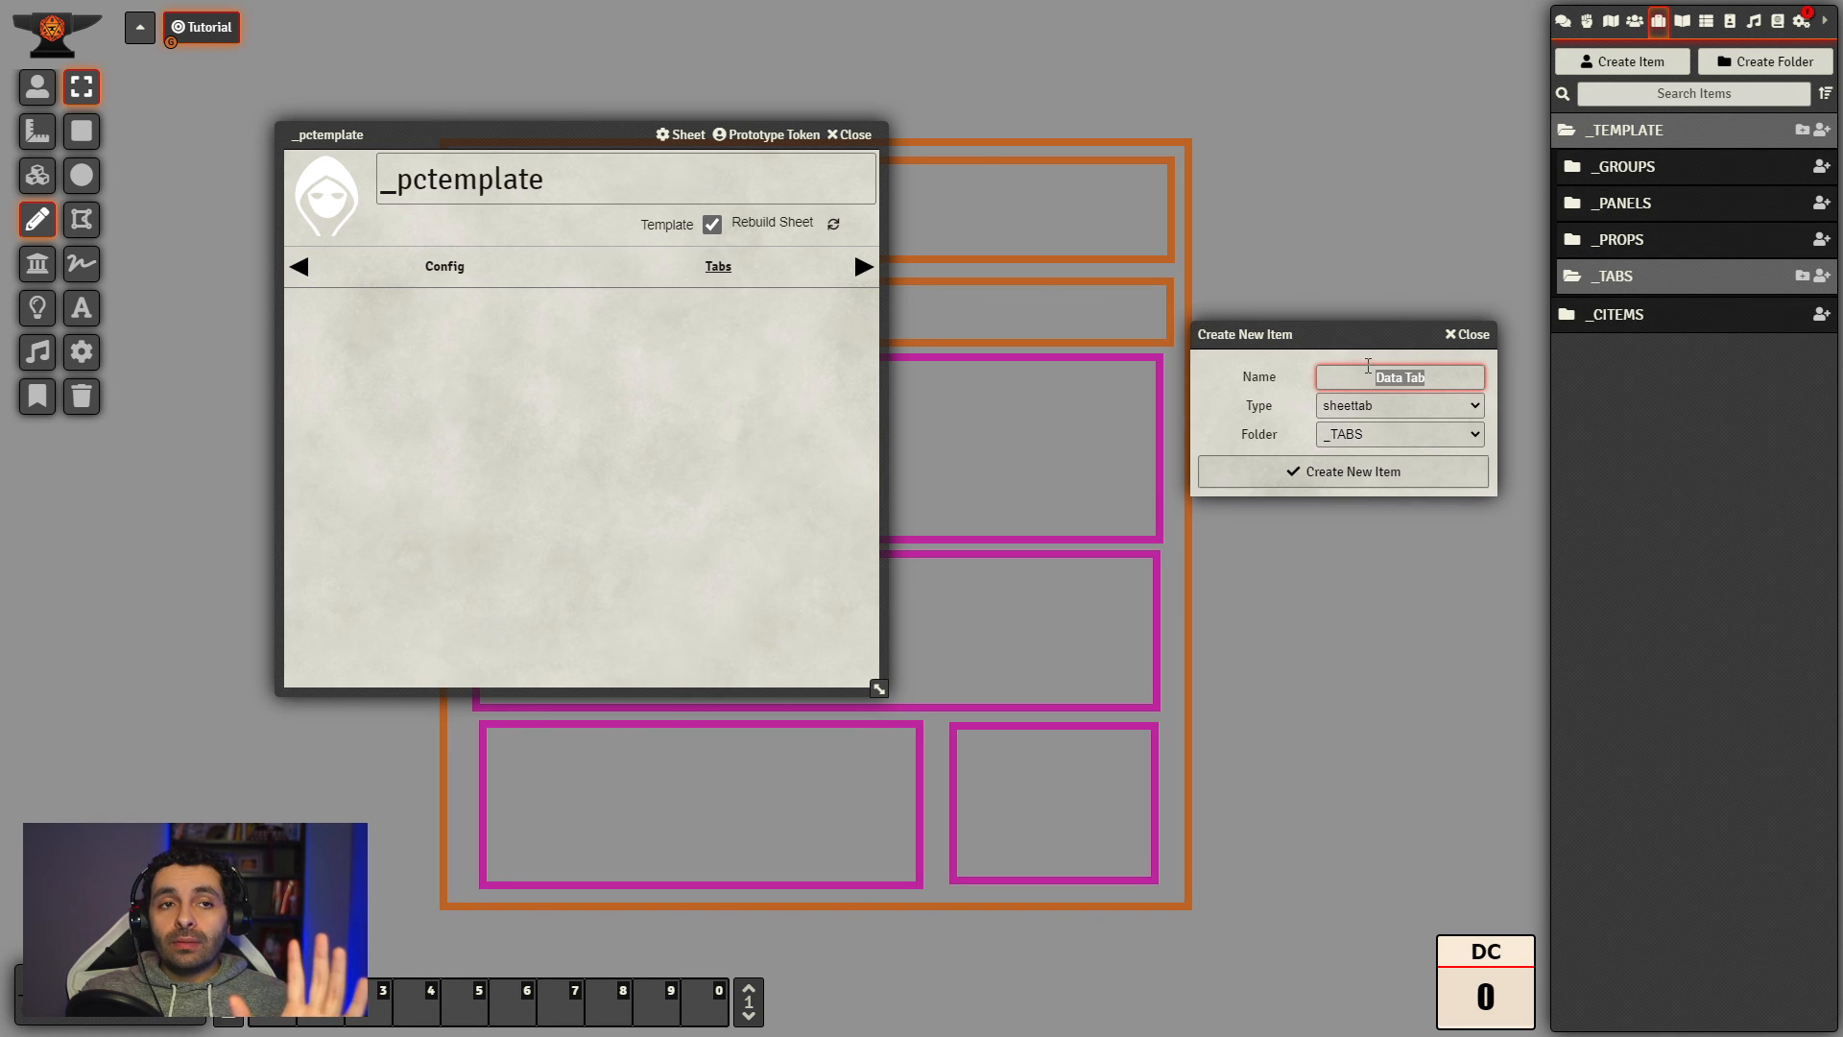
pyautogui.moveTo(1428, 377); pyautogui.dragTo(1373, 375)
pyautogui.click(1422, 374)
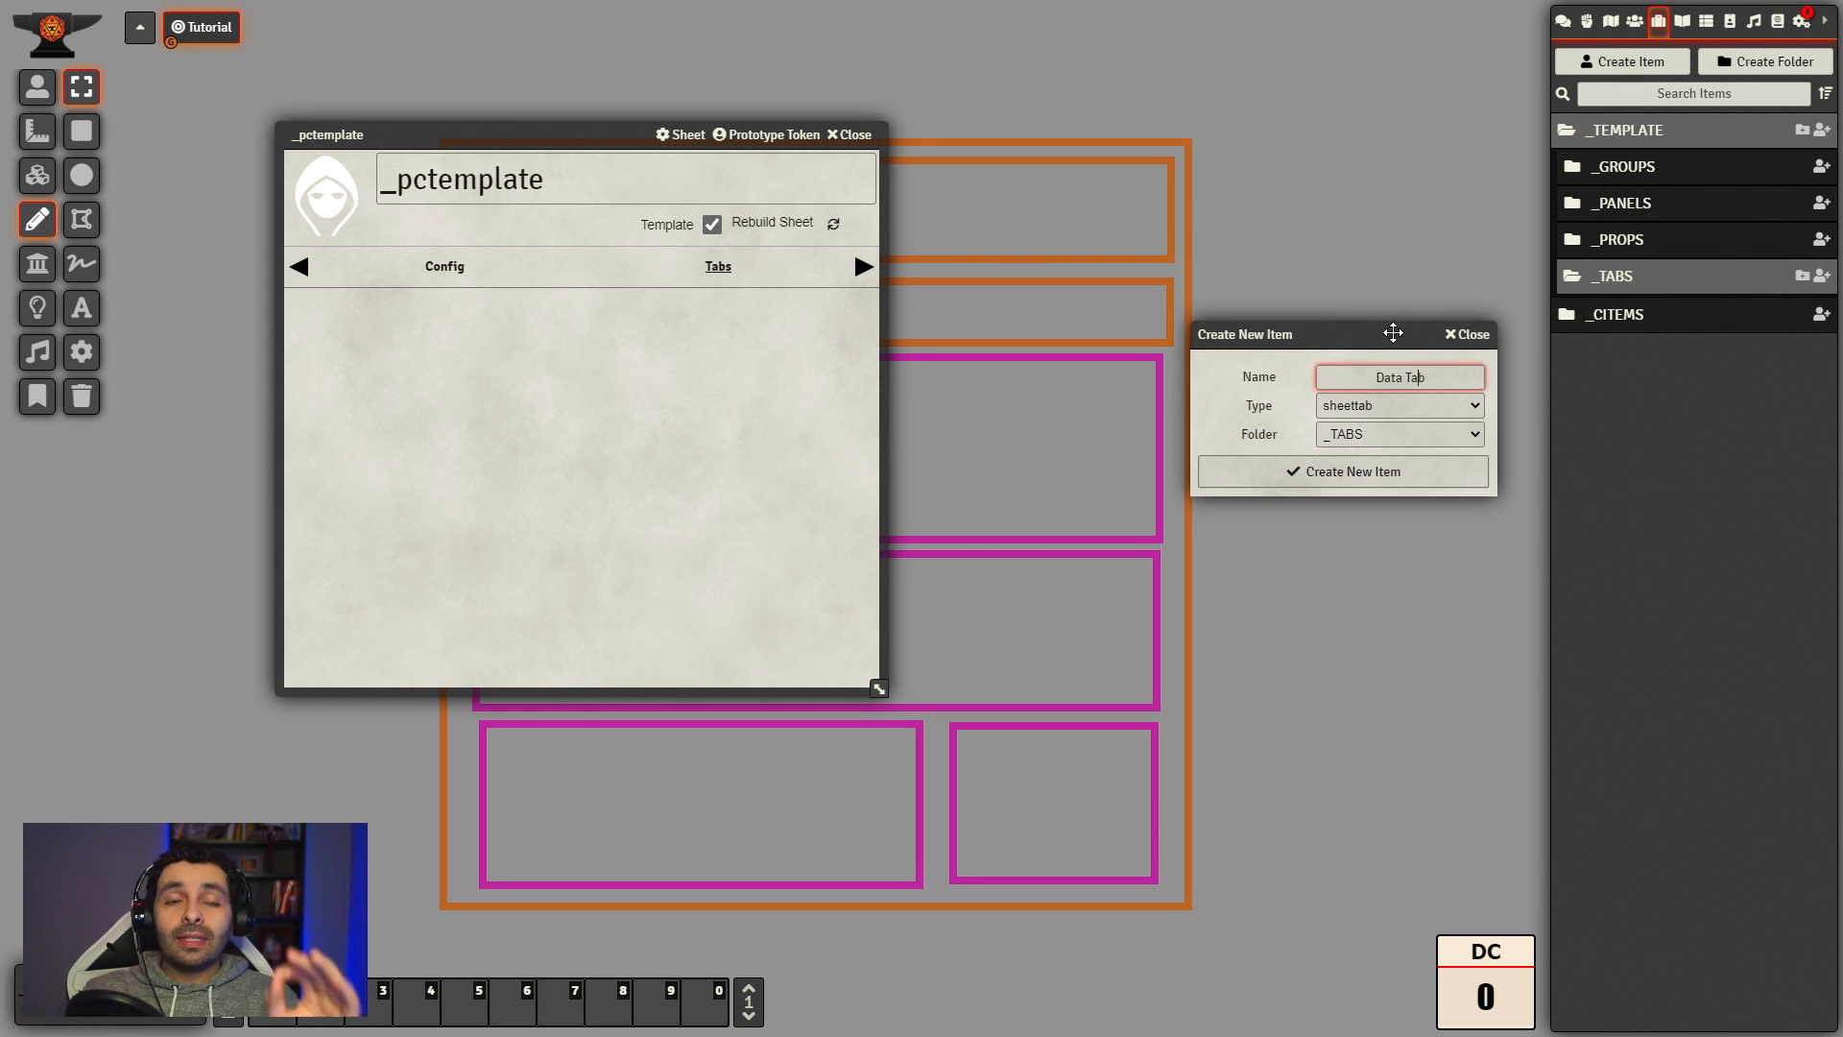
pyautogui.moveTo(1394, 331); pyautogui.dragTo(1407, 305)
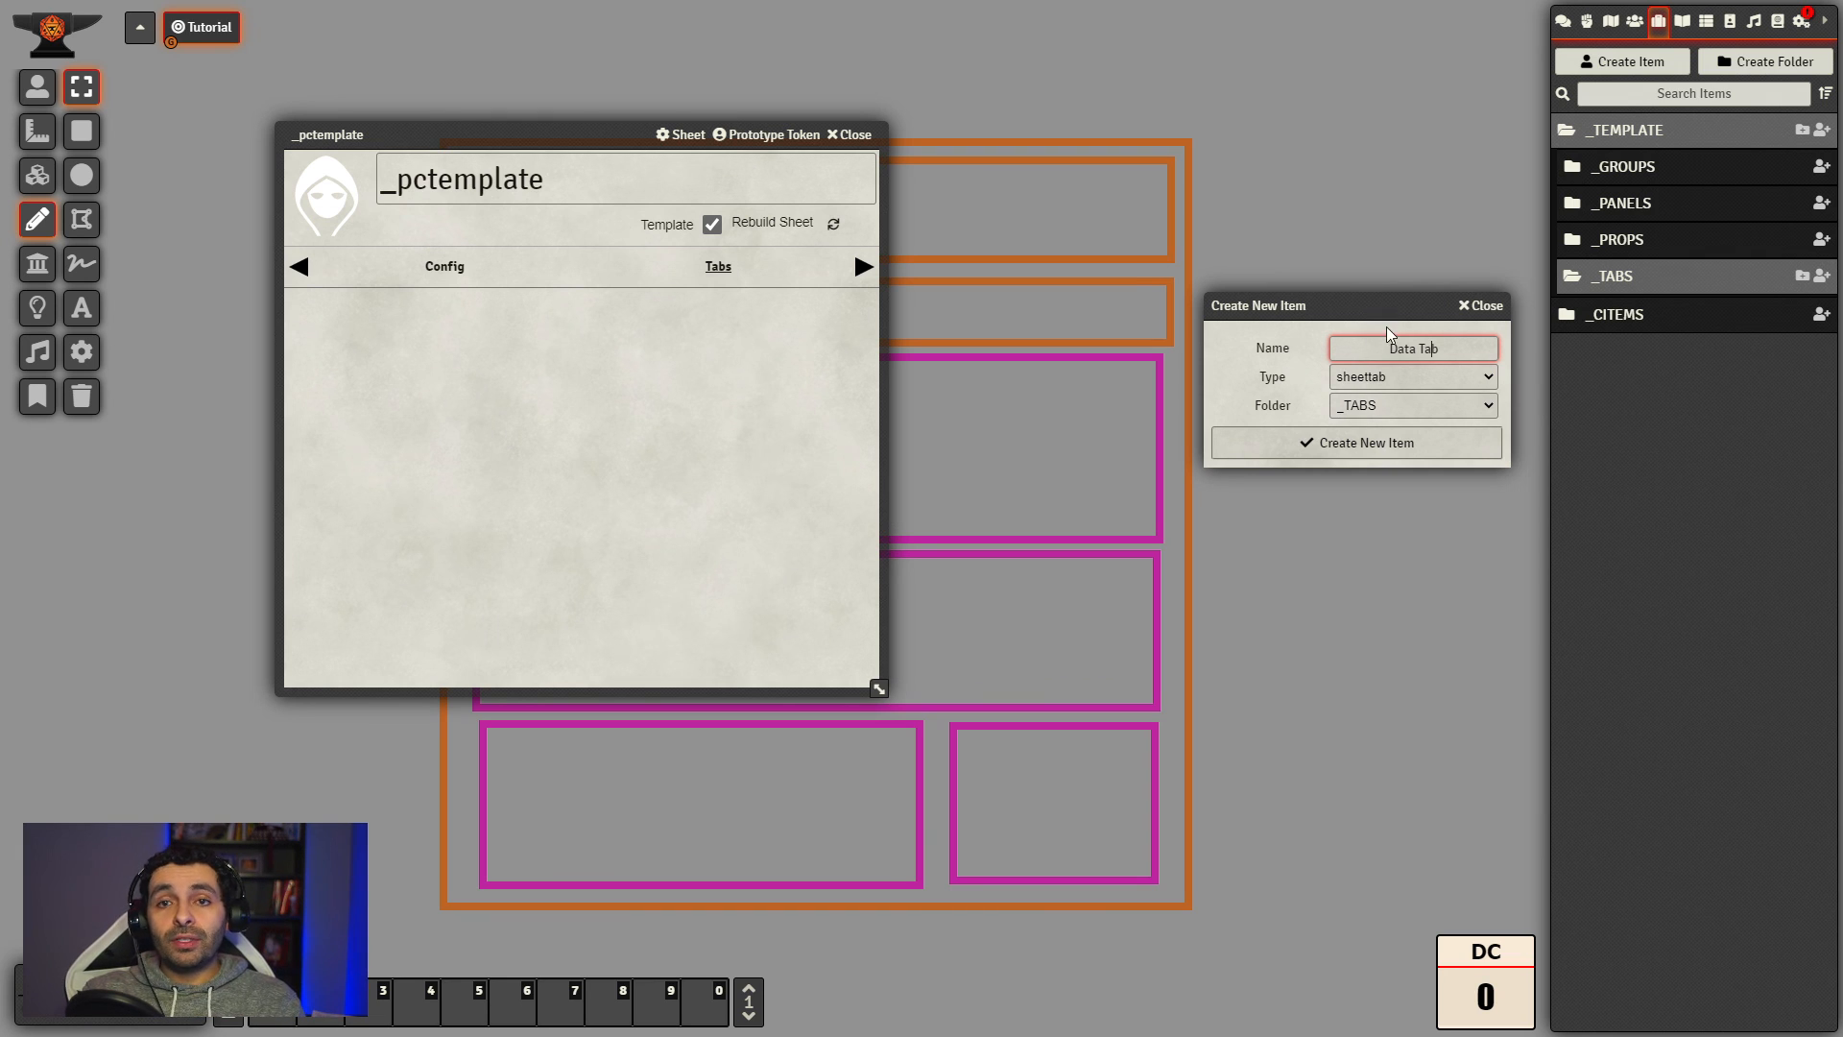
pyautogui.moveTo(1386, 305)
pyautogui.mouseDown()
pyautogui.moveTo(1402, 316)
pyautogui.moveTo(1333, 327)
pyautogui.moveTo(1369, 336)
pyautogui.mouseUp()
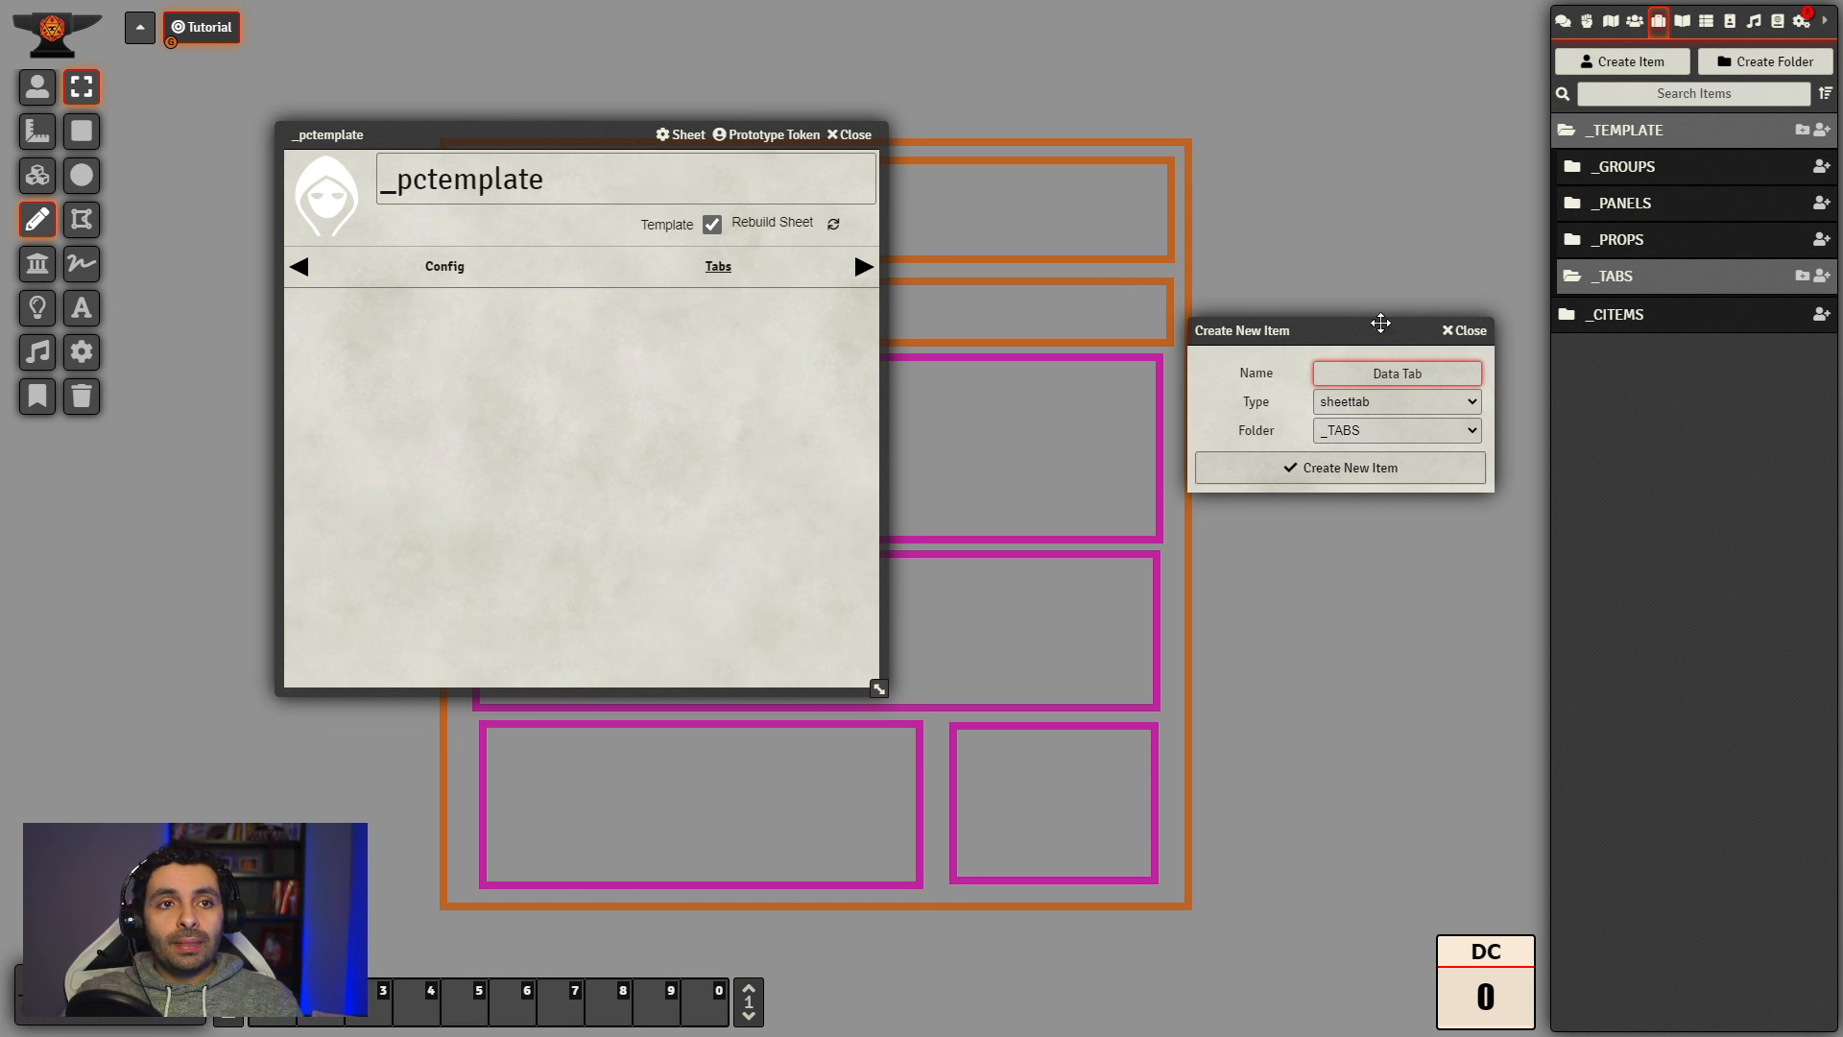
# Step: Create the configured Data Tab item and reposition its sheet beside the _pctemplate sheet
pyautogui.click(1390, 480)
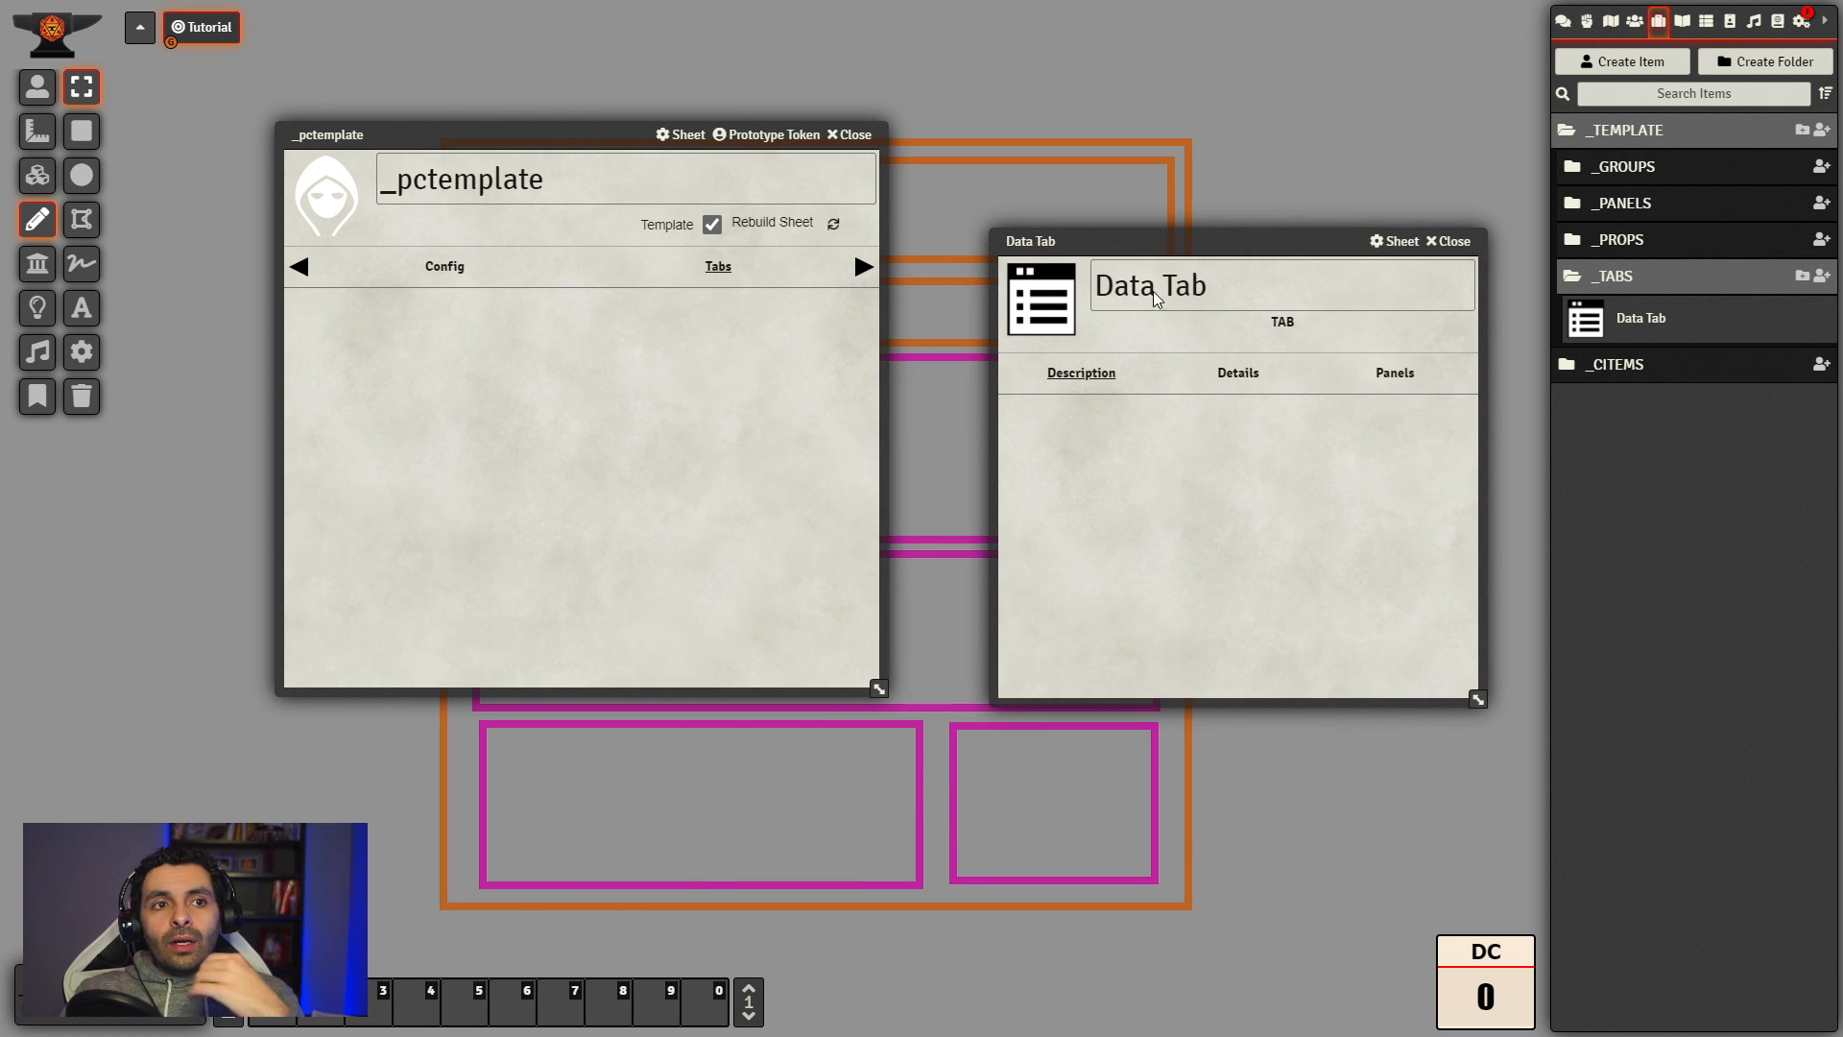
pyautogui.moveTo(1305, 244); pyautogui.dragTo(1309, 290)
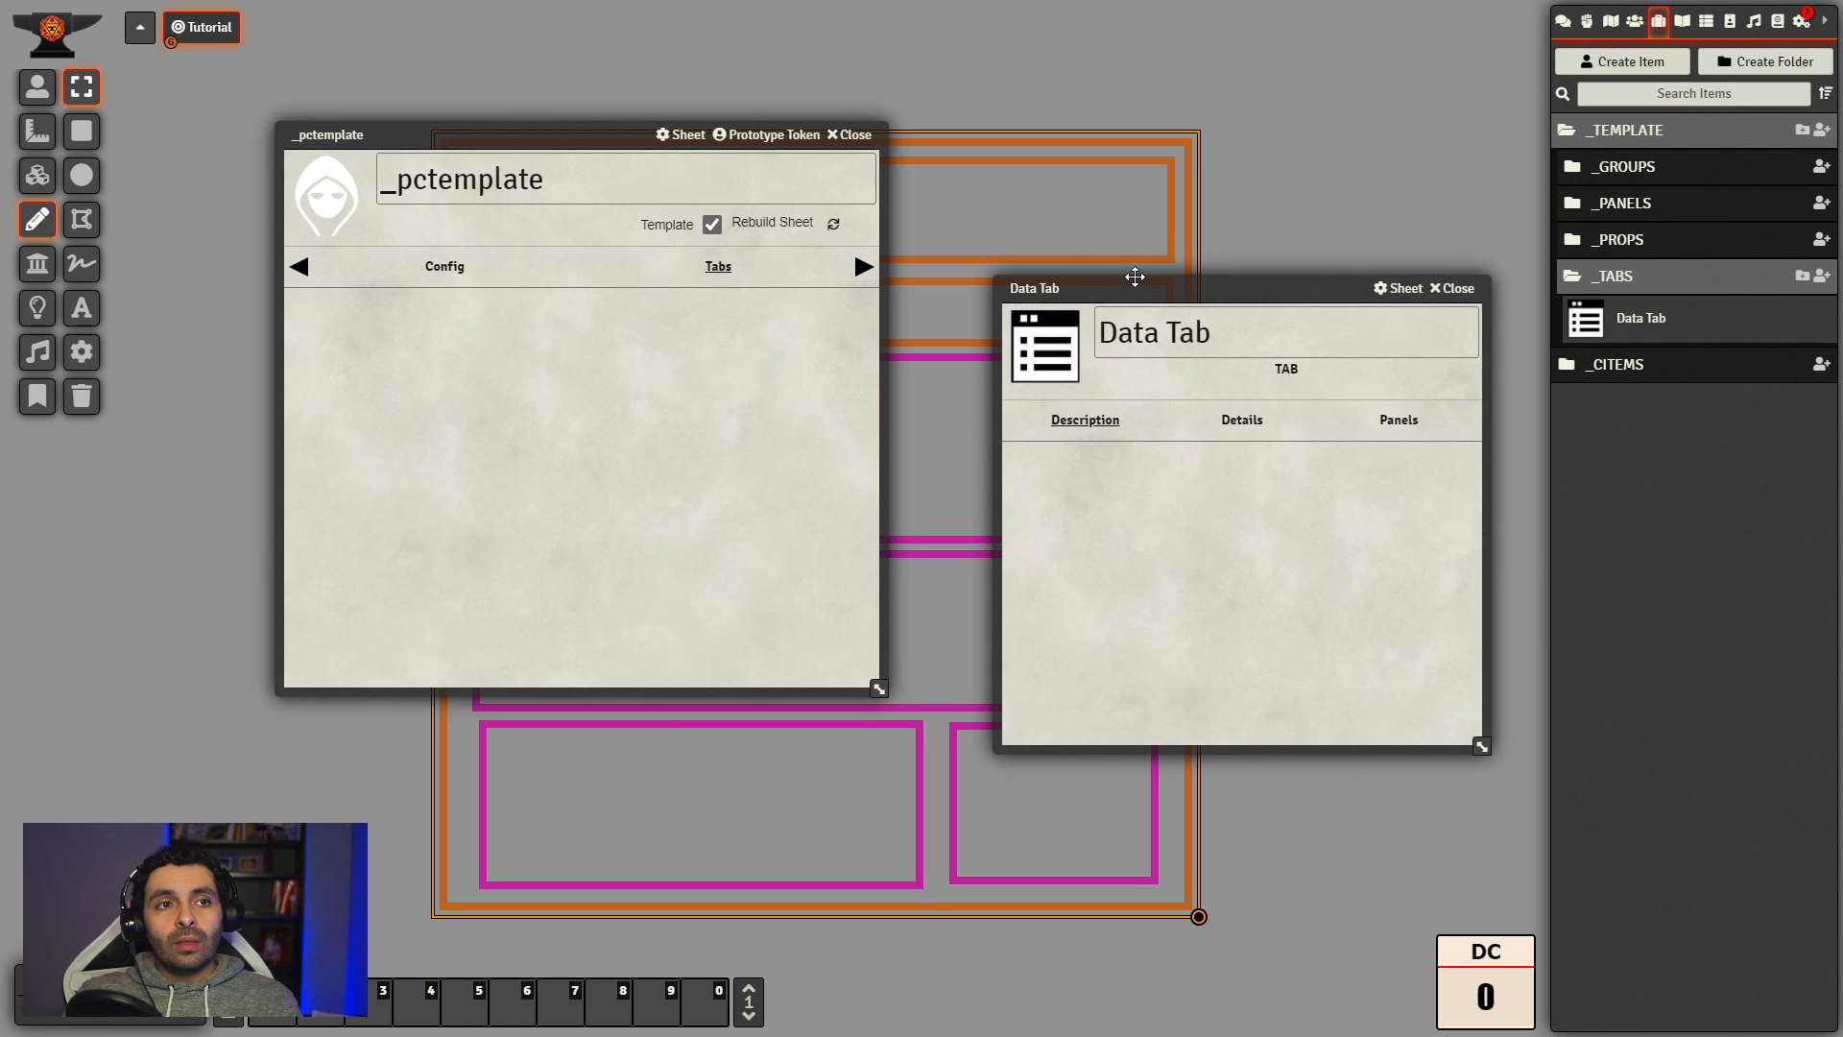
pyautogui.moveTo(1131, 280); pyautogui.dragTo(1146, 289)
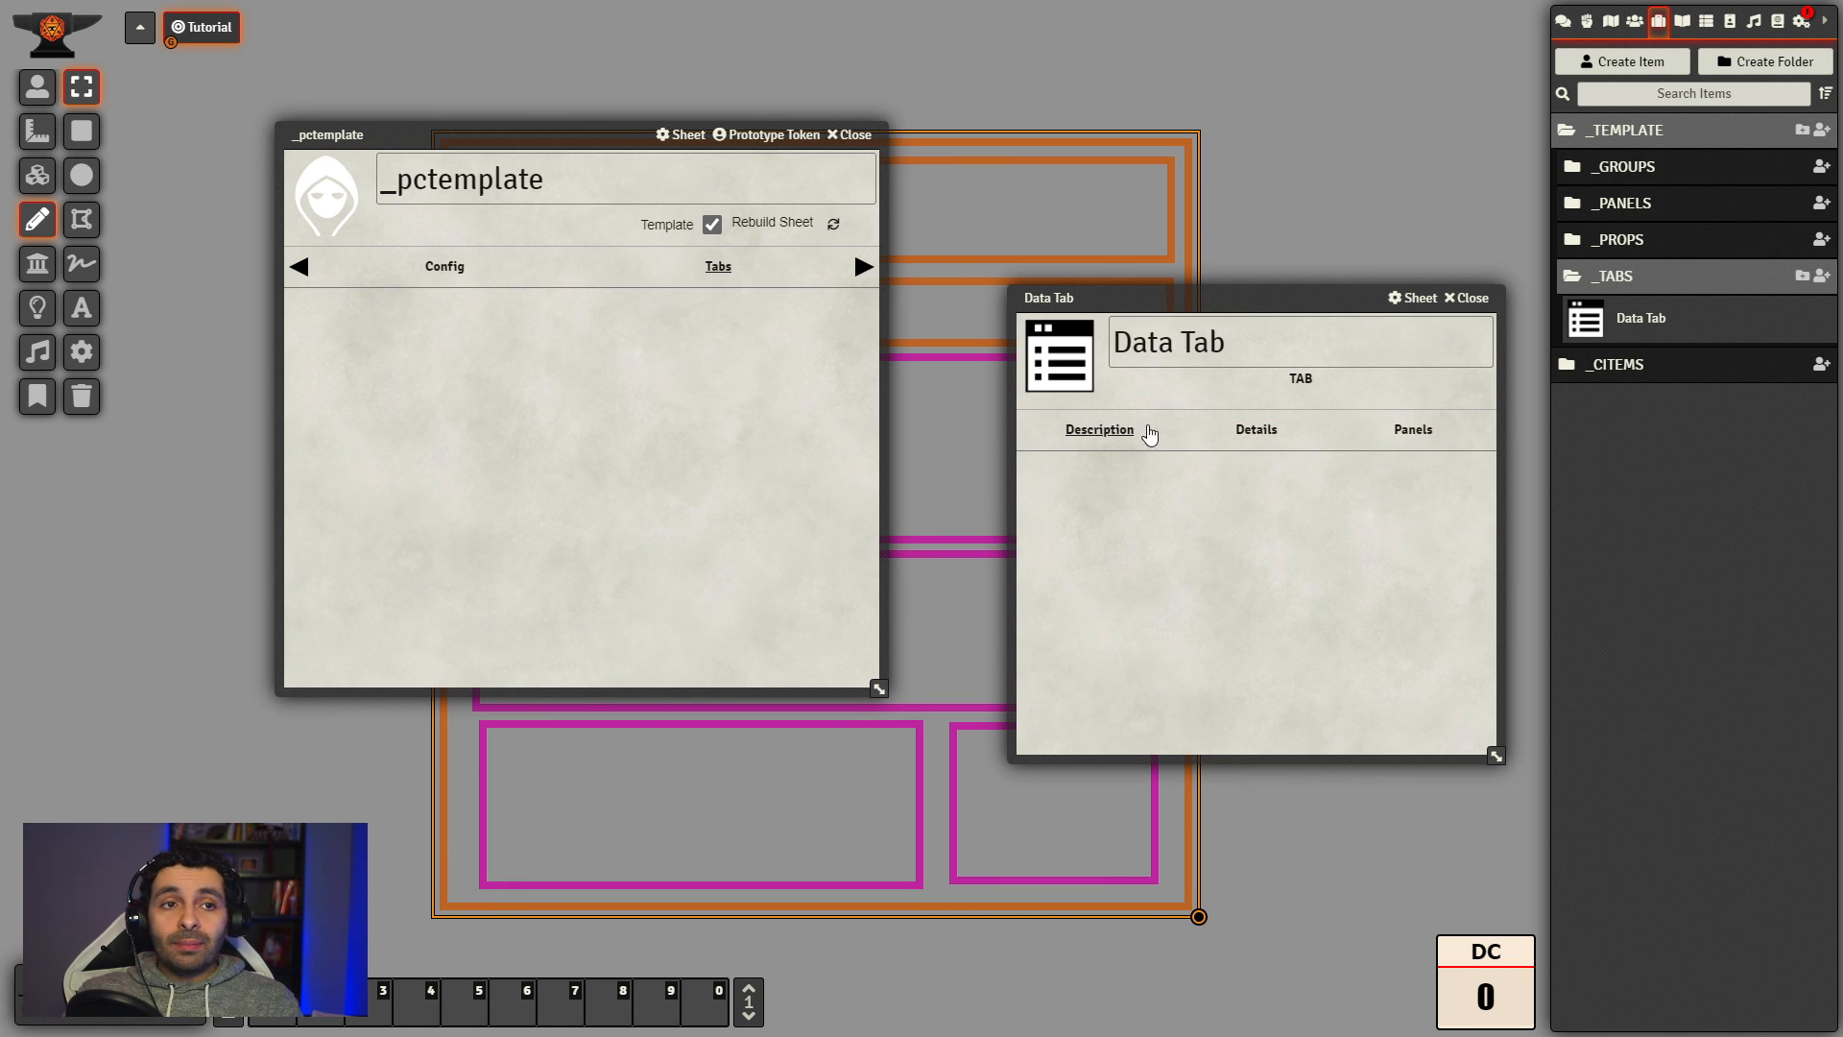
# Step: Save the description "This Tab contains the main character information..." for Data Tab and open its details
pyautogui.moveTo(1155, 496)
pyautogui.click(1464, 488)
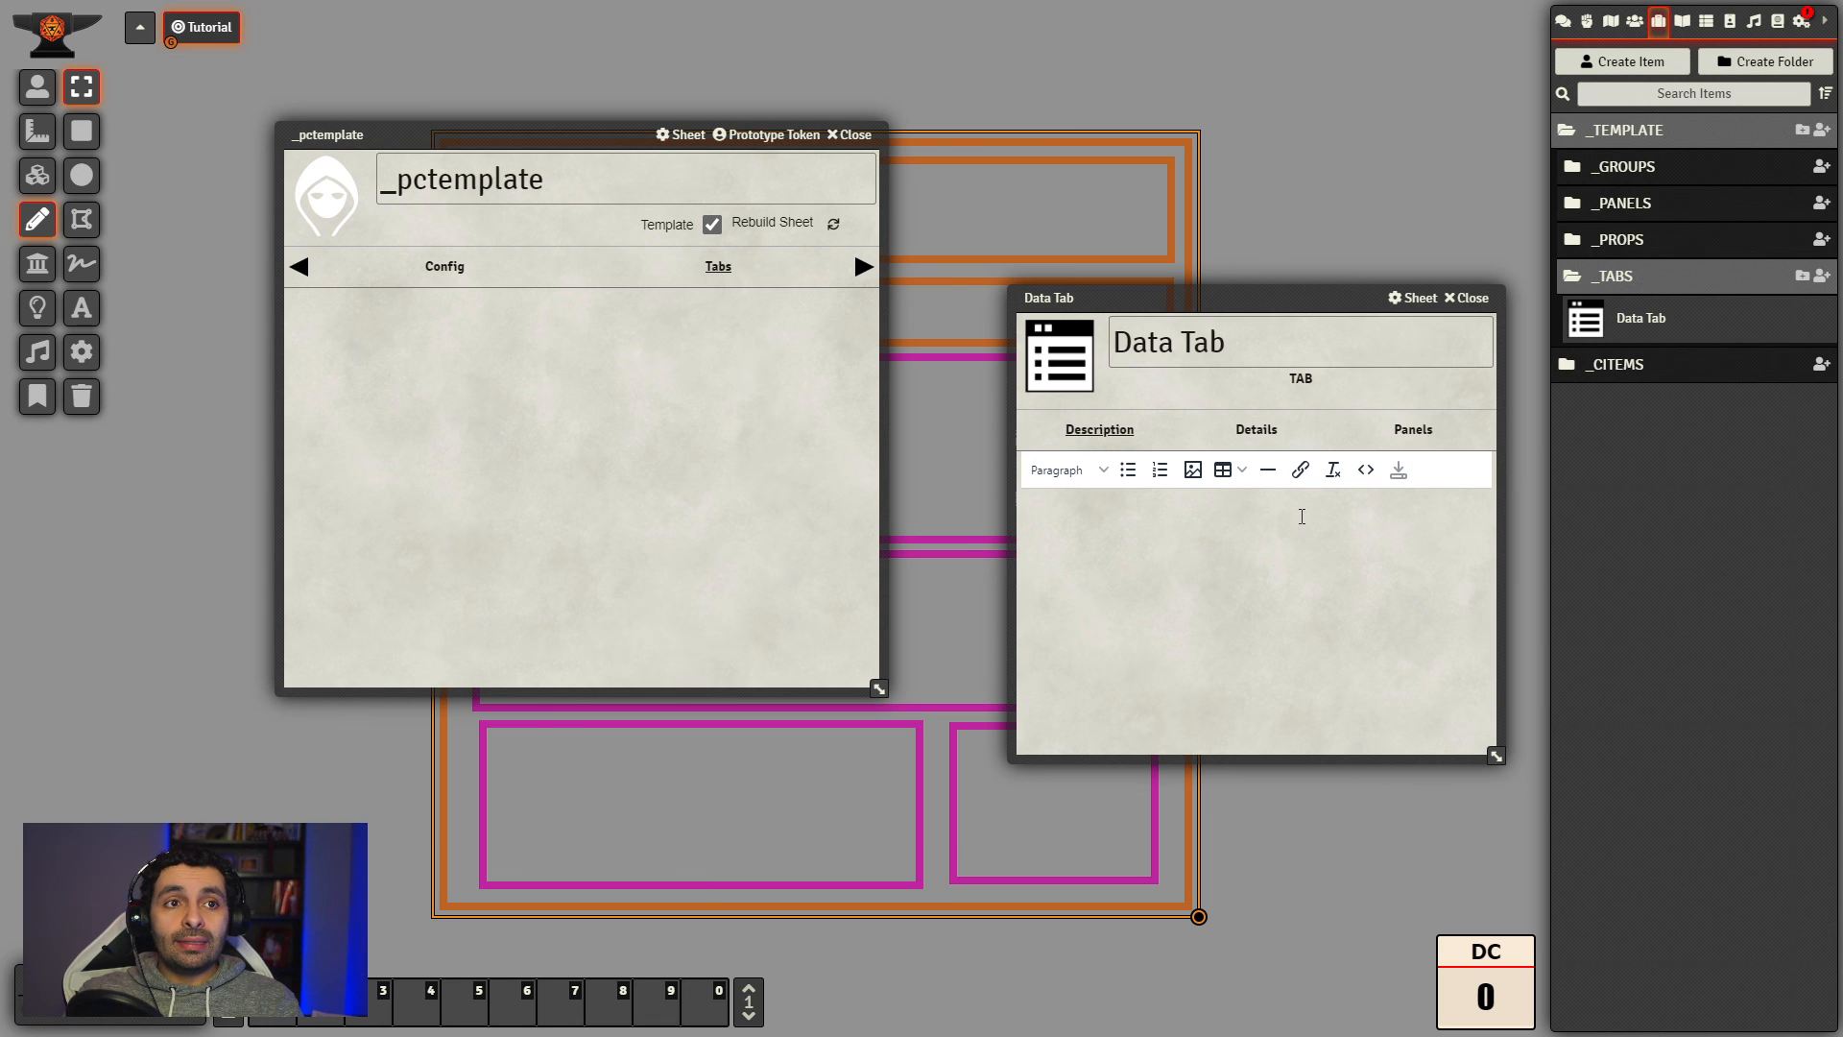
pyautogui.write('T')
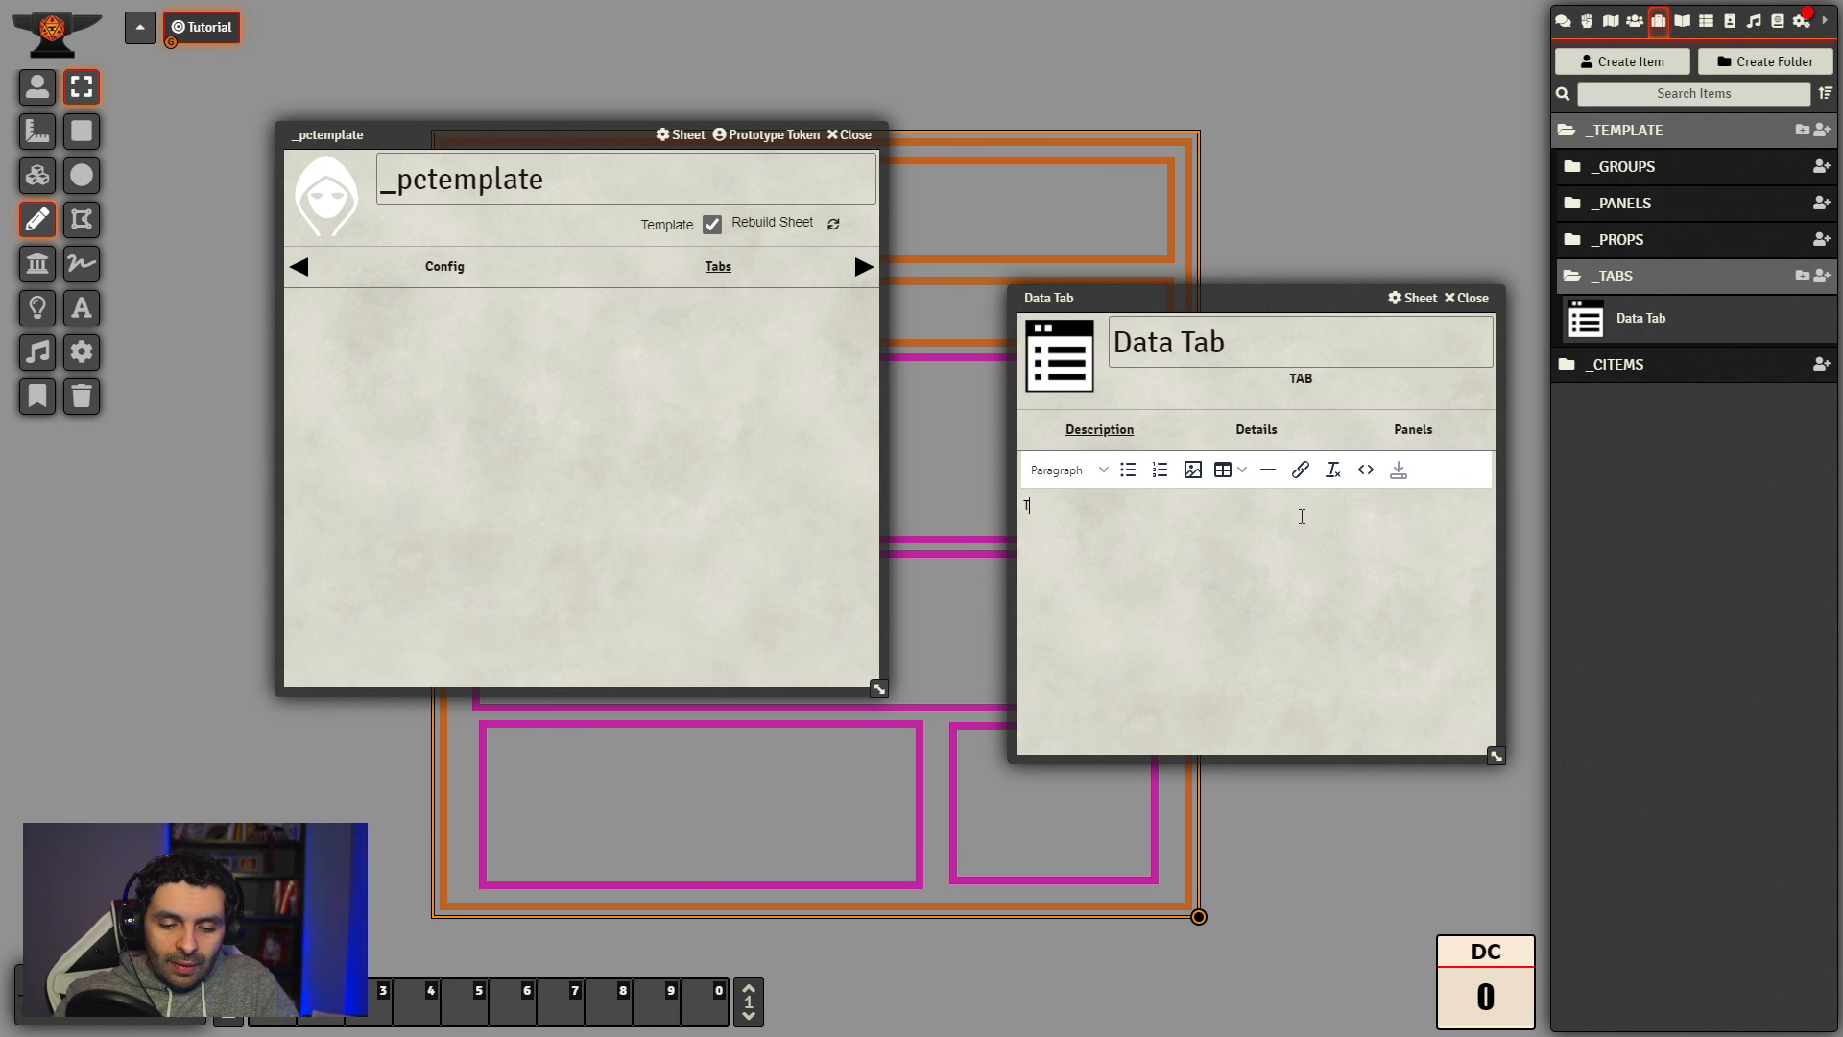
pyautogui.write('his Ta')
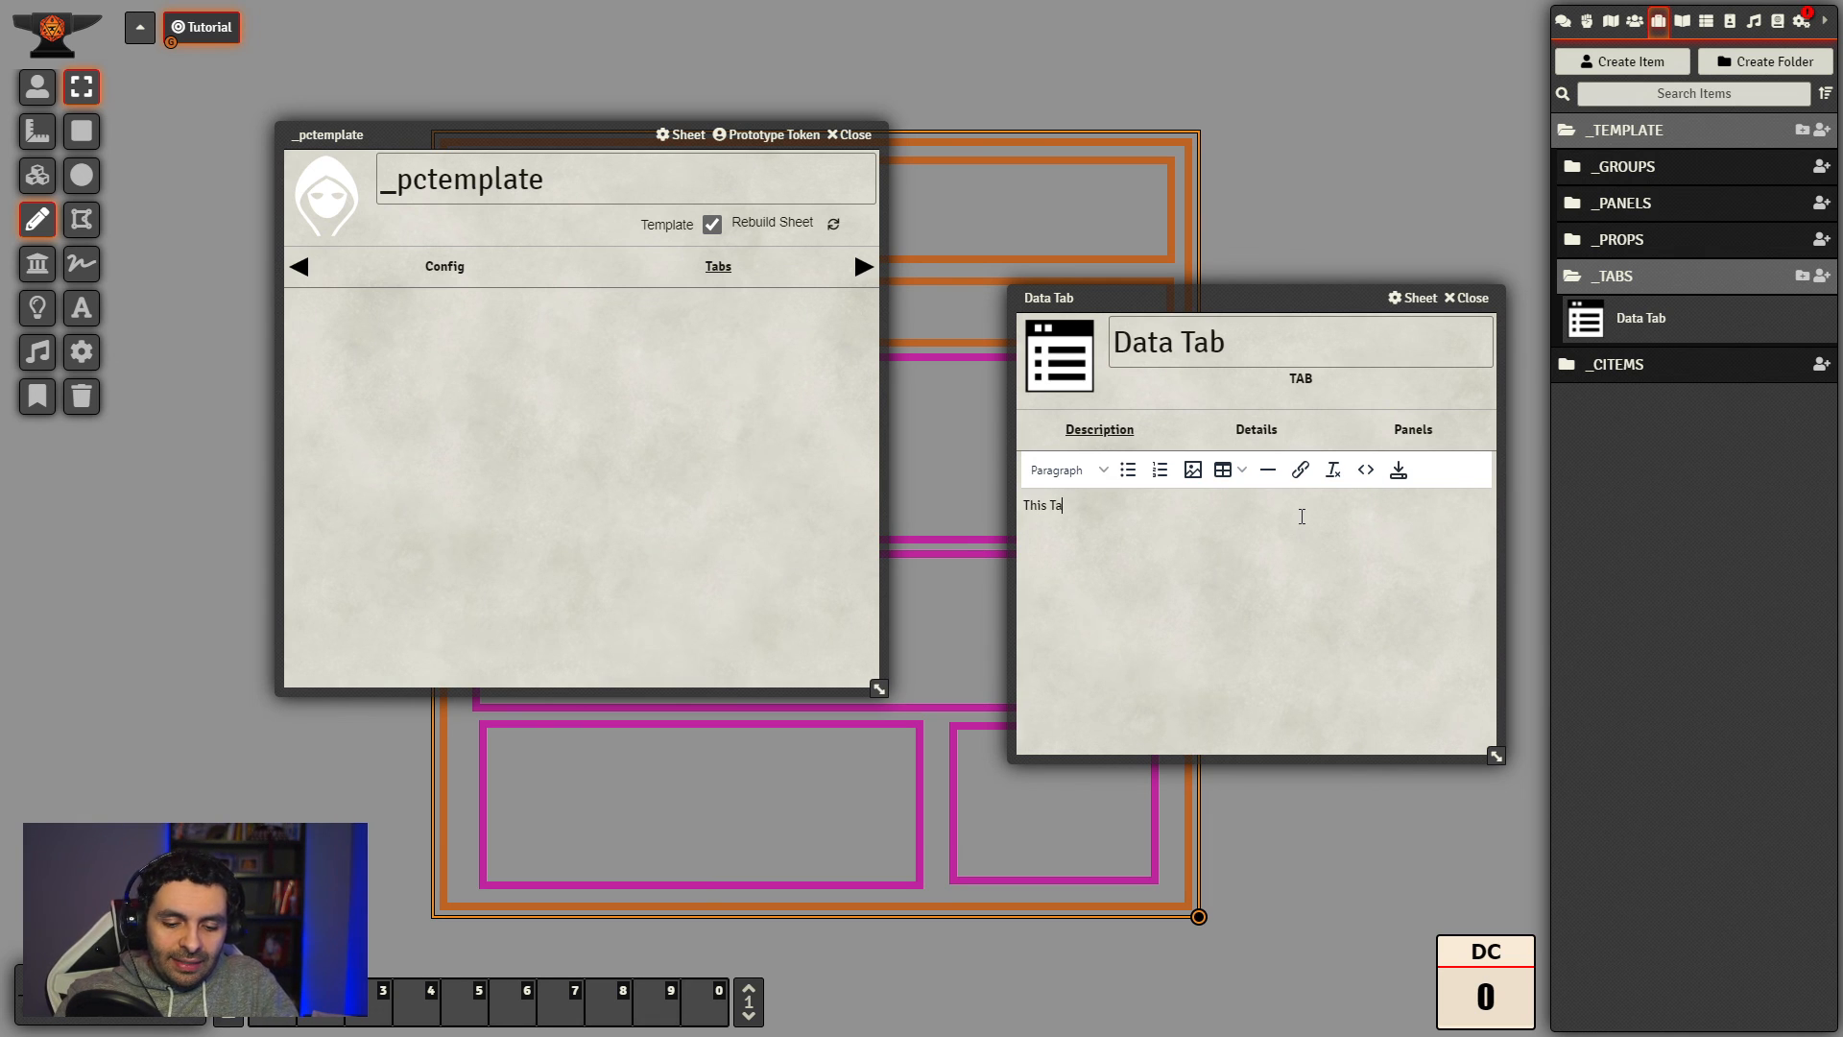
pyautogui.write('b contains the main')
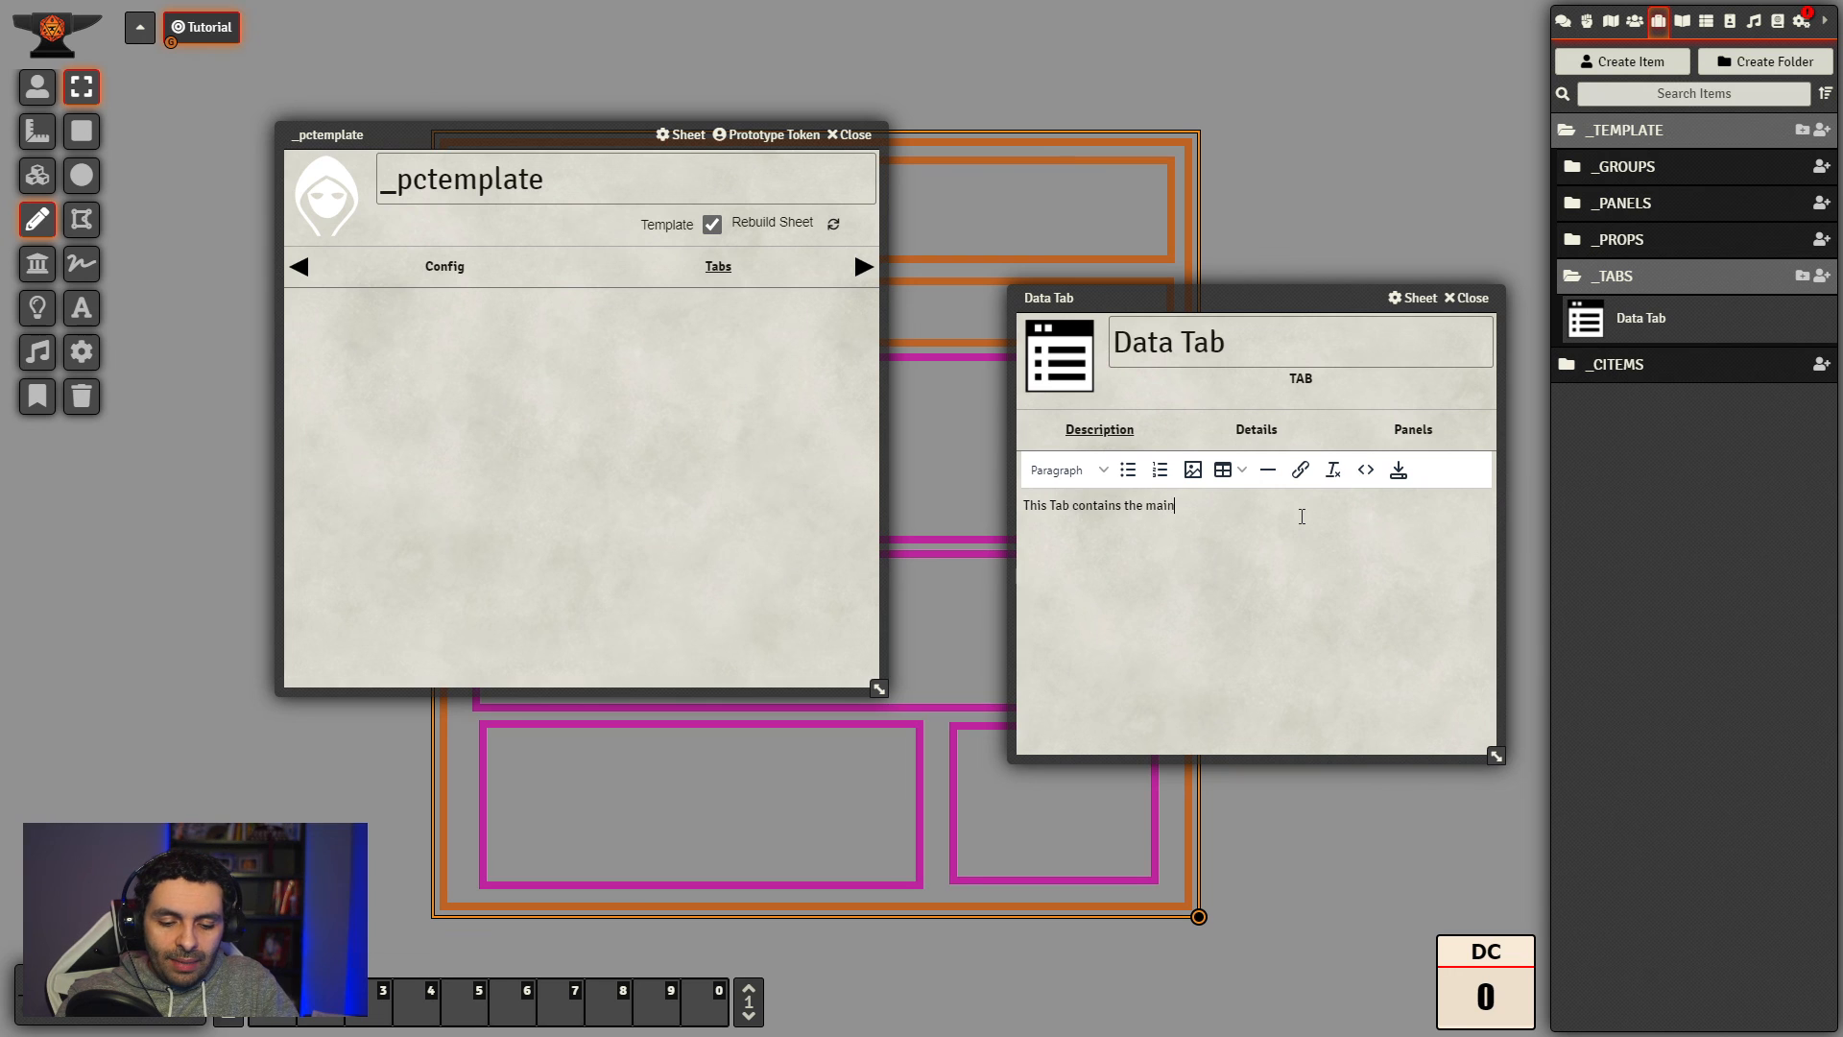
pyautogui.write(' character information...')
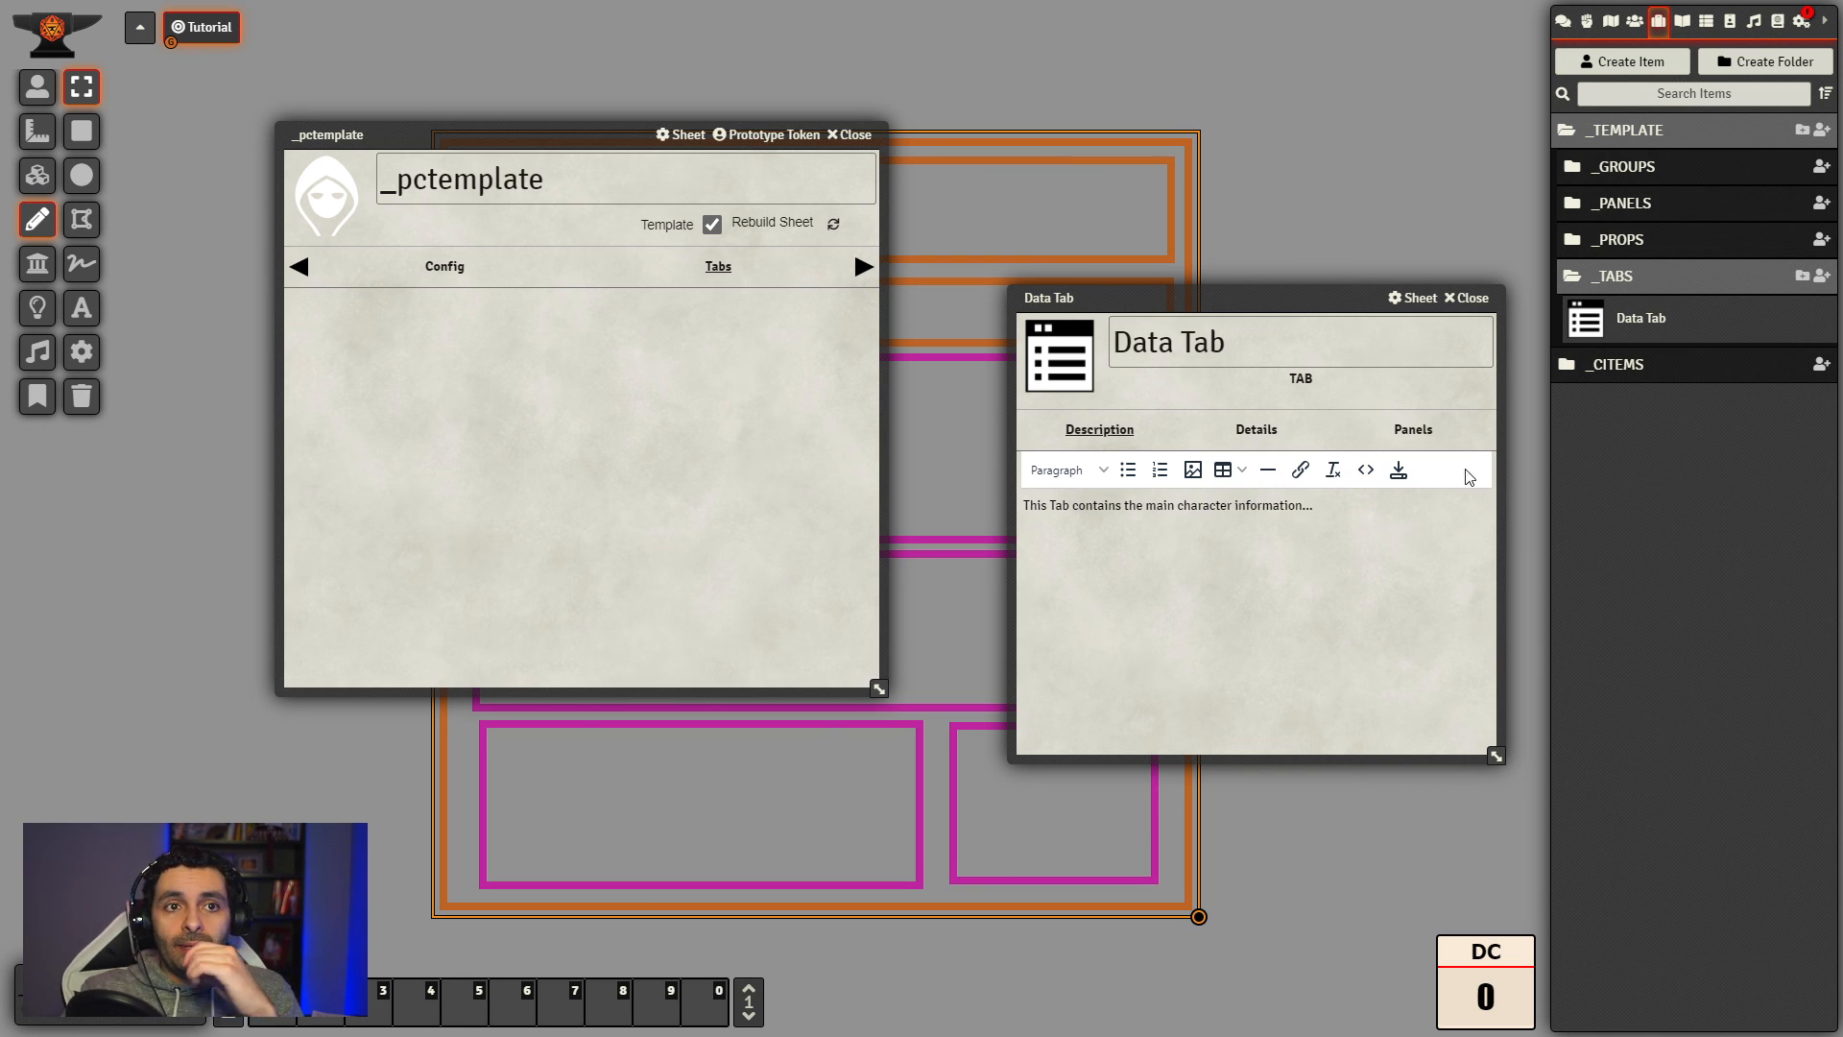
pyautogui.click(1399, 470)
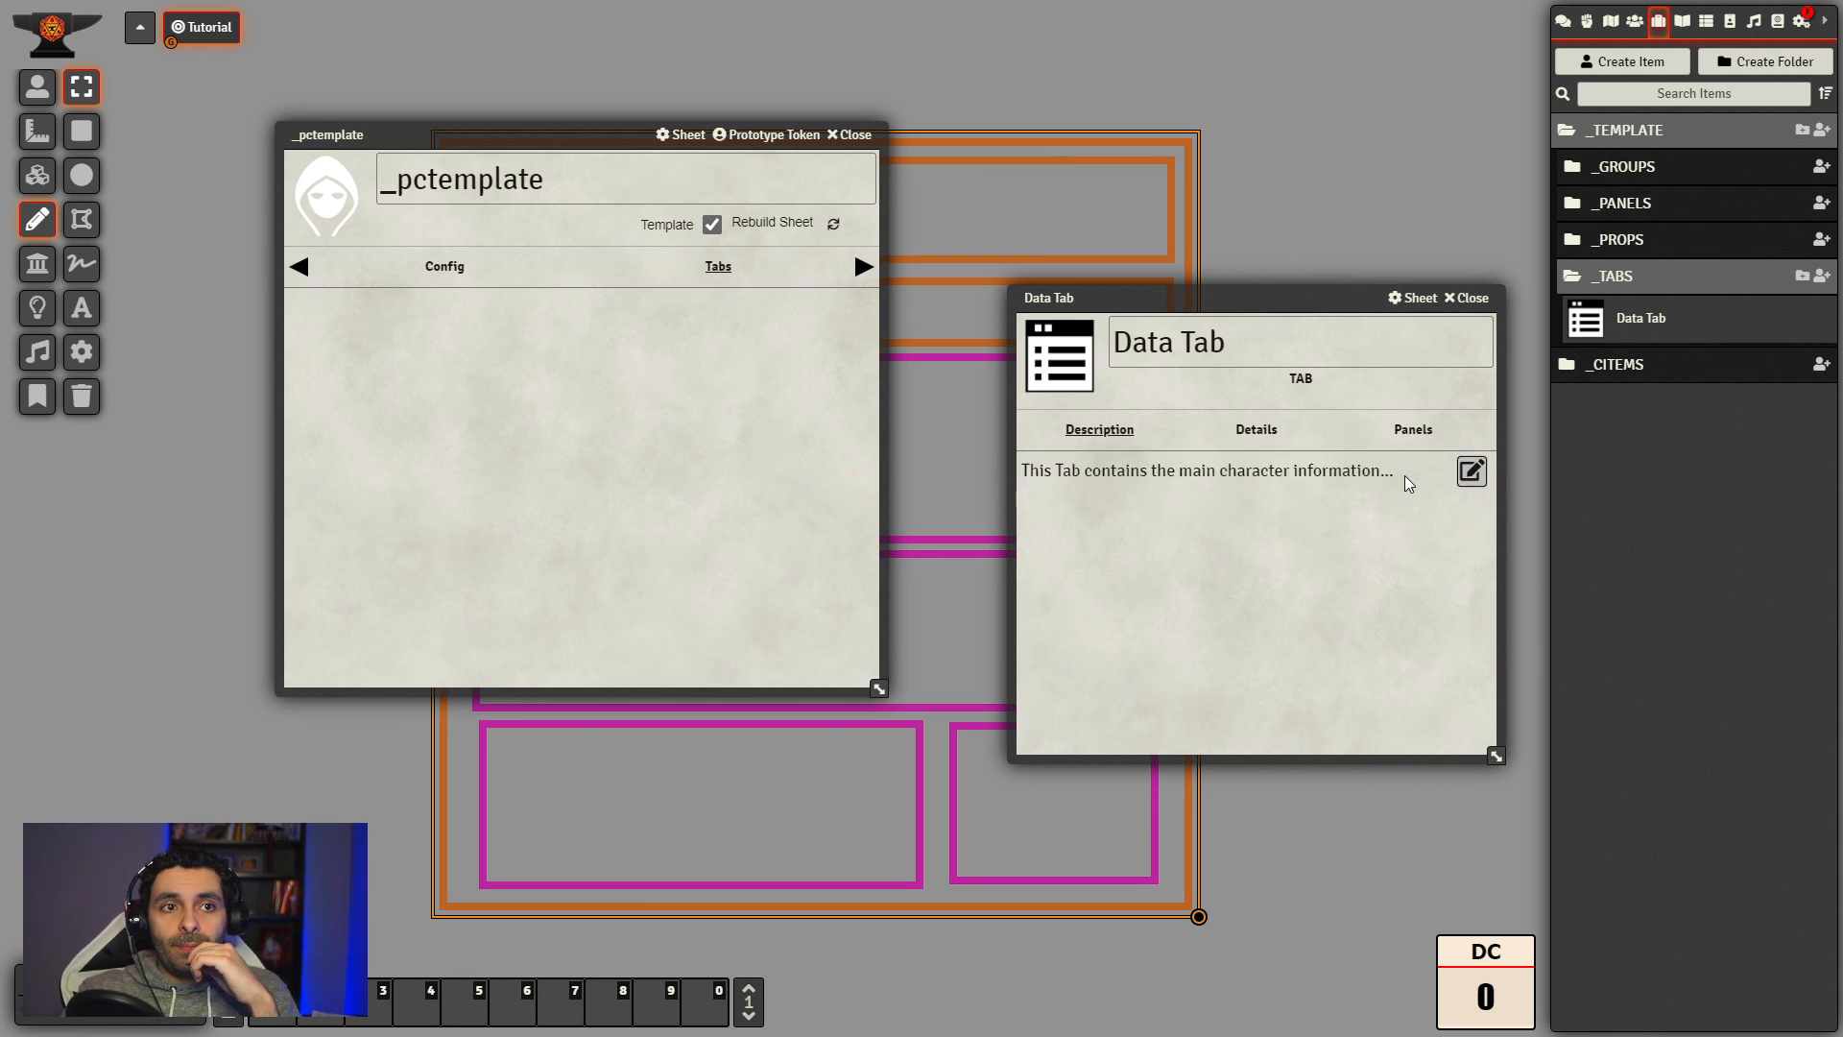
pyautogui.click(1255, 432)
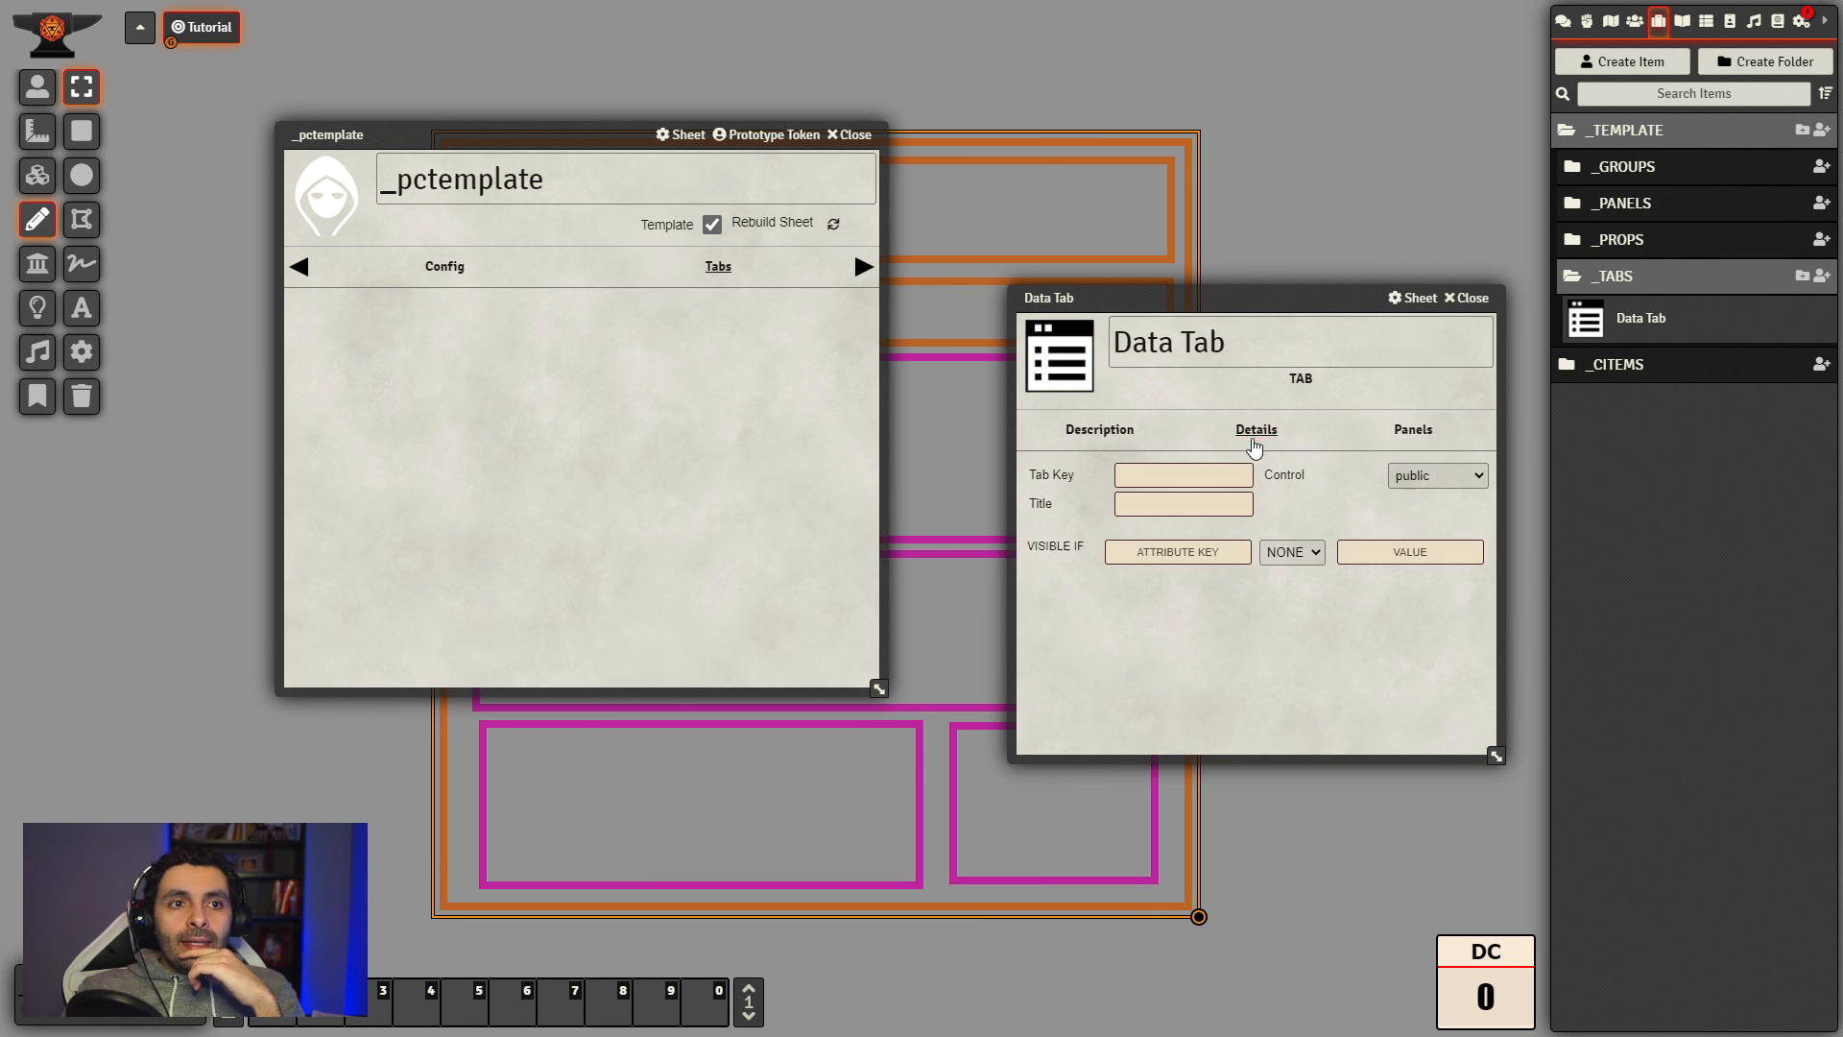
pyautogui.moveTo(1292, 295); pyautogui.dragTo(1245, 302)
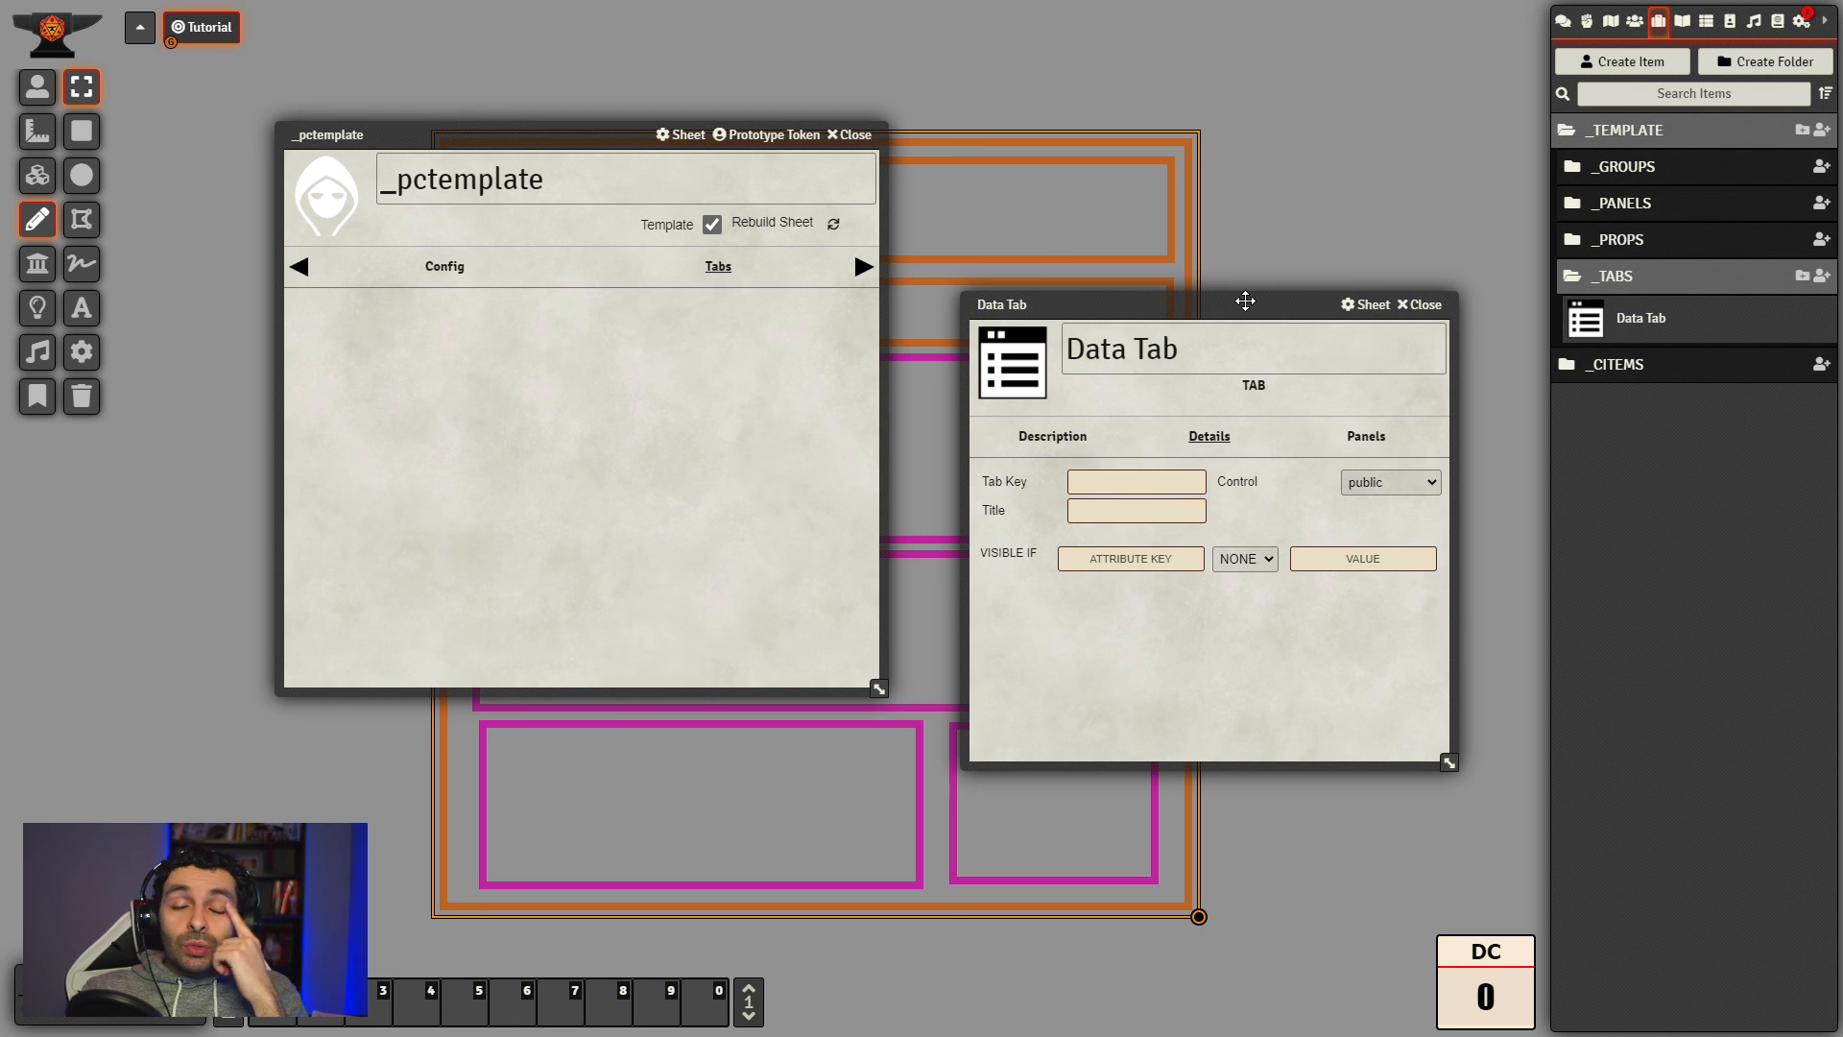
pyautogui.moveTo(1245, 301)
pyautogui.mouseDown()
pyautogui.moveTo(1231, 315)
pyautogui.moveTo(1234, 297)
pyautogui.mouseUp()
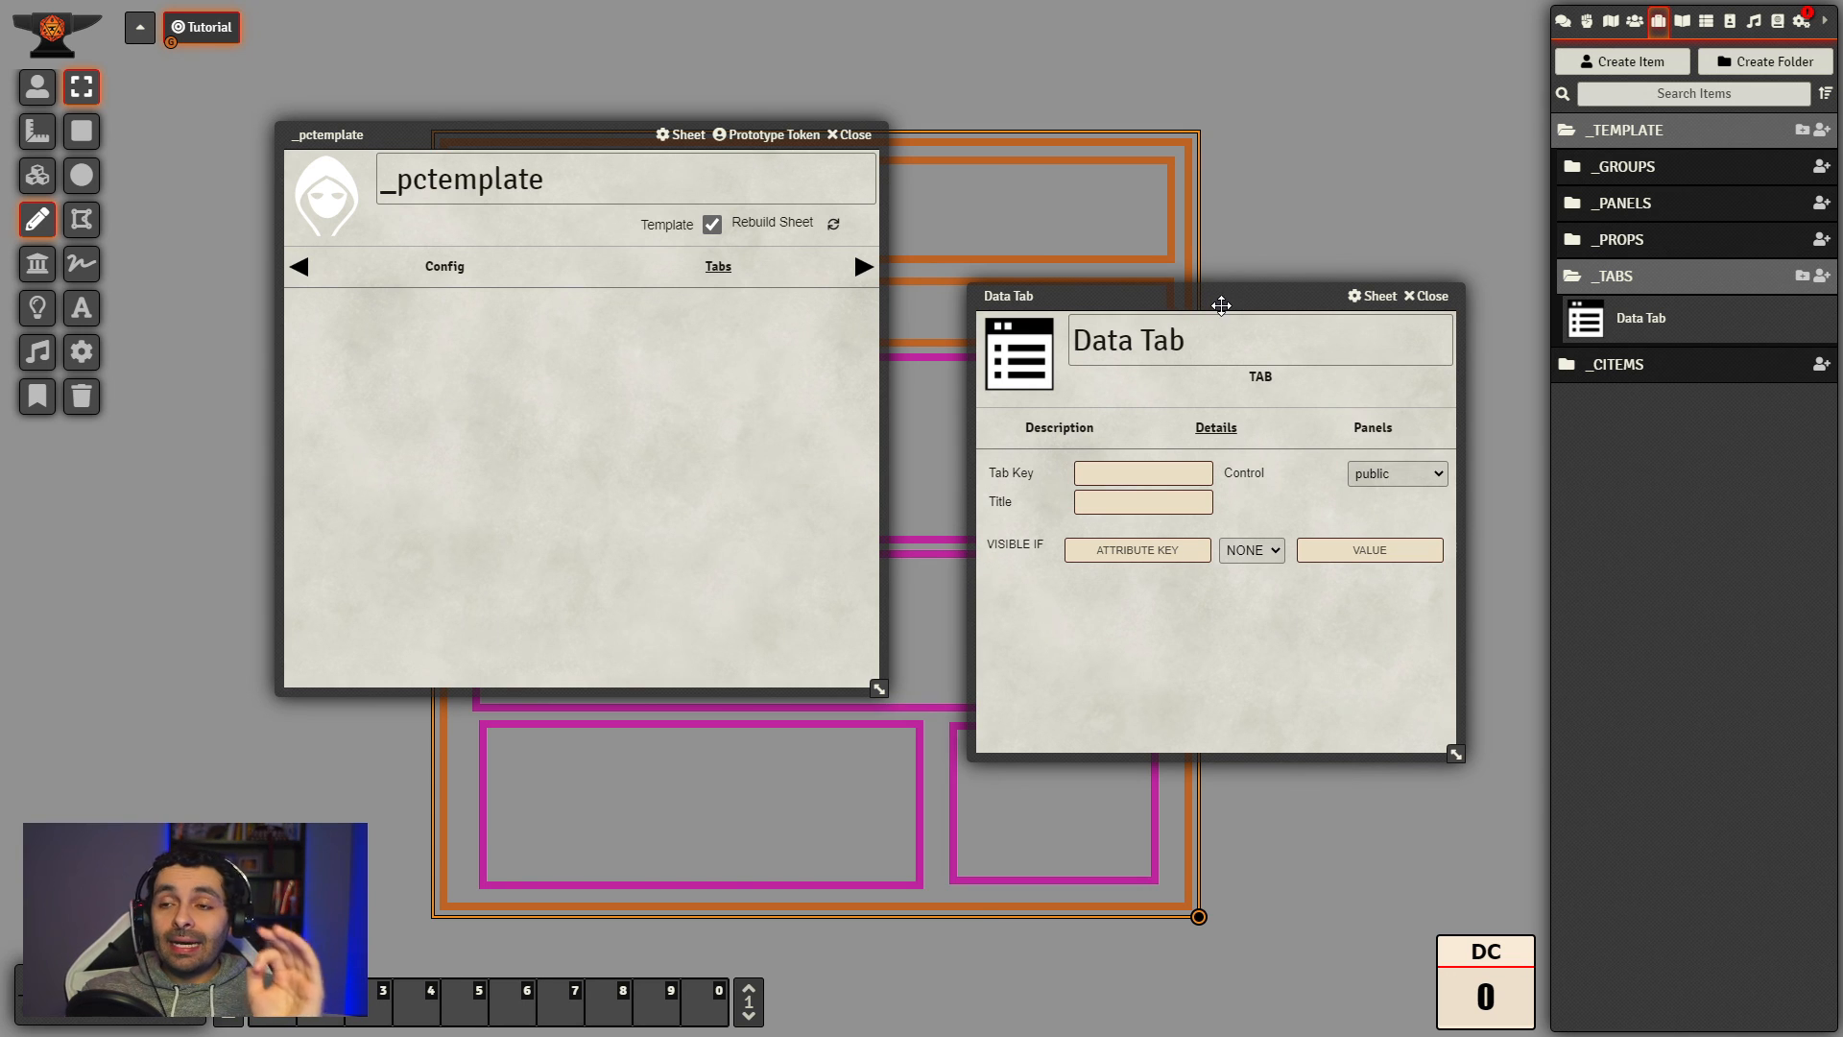
pyautogui.moveTo(1221, 306); pyautogui.dragTo(1232, 318)
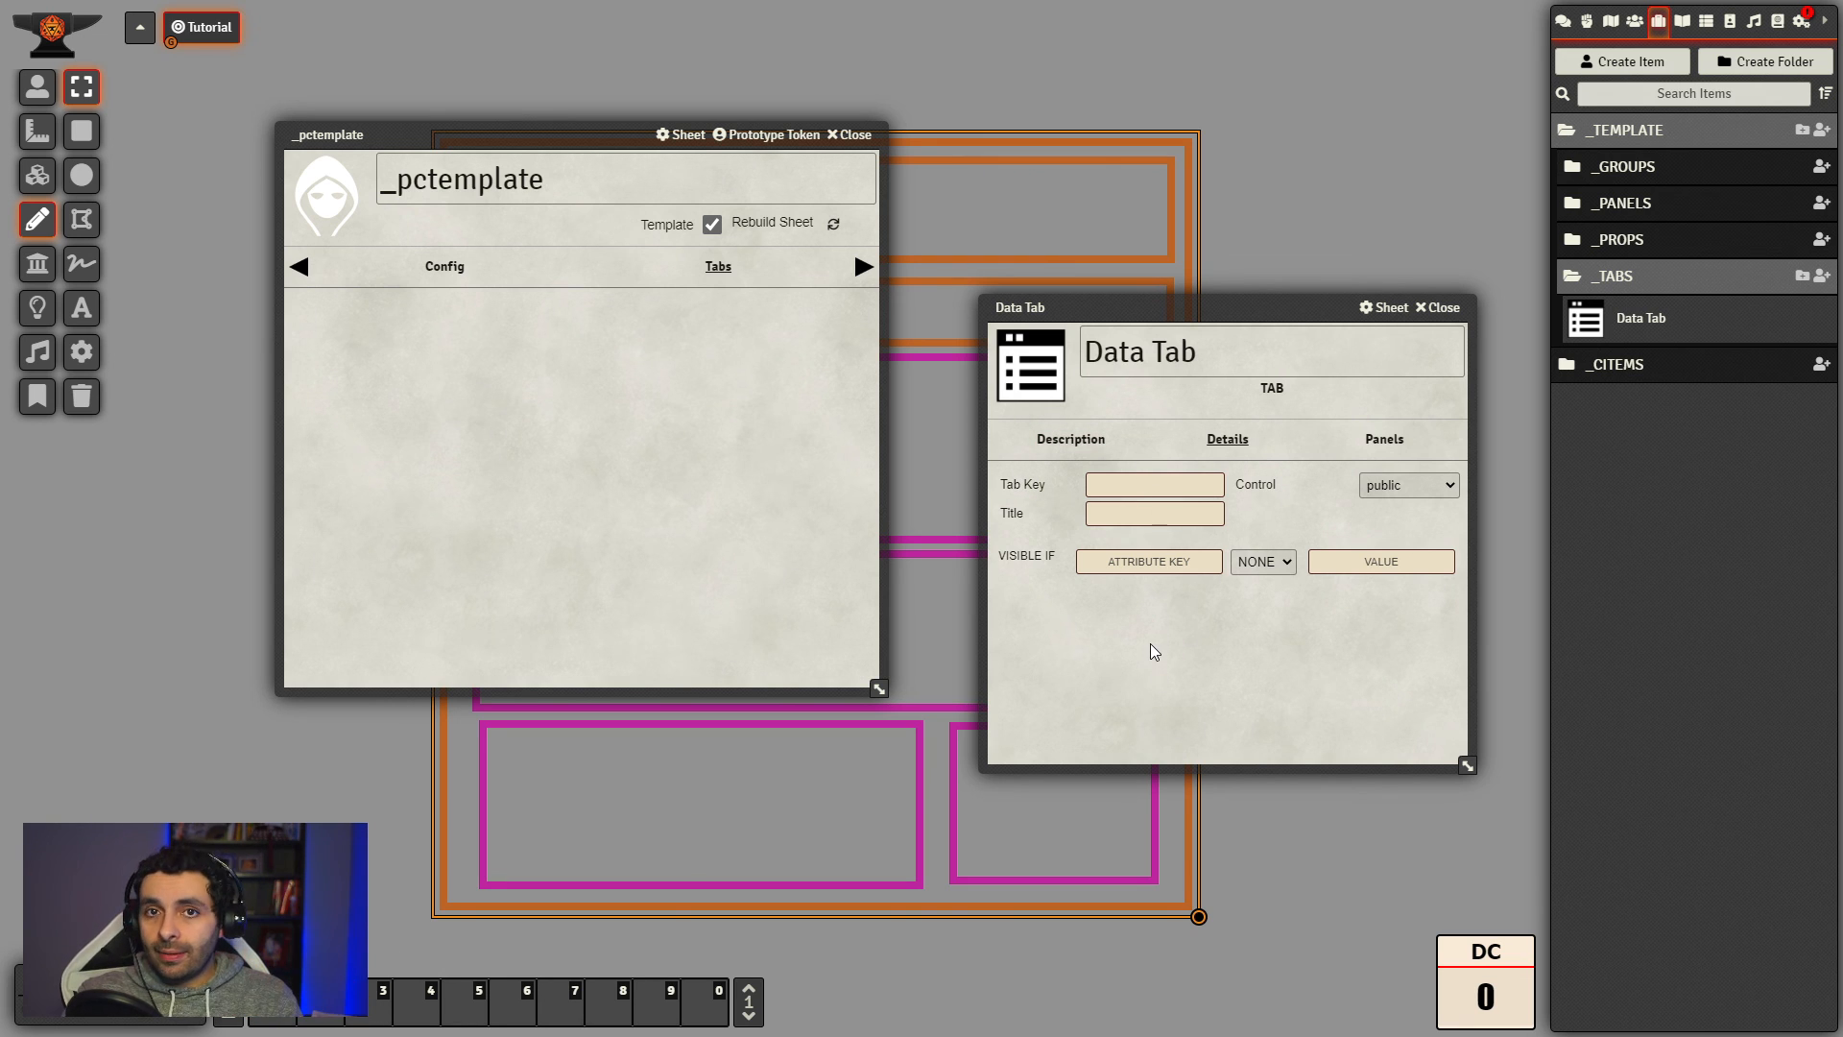
pyautogui.click(1175, 486)
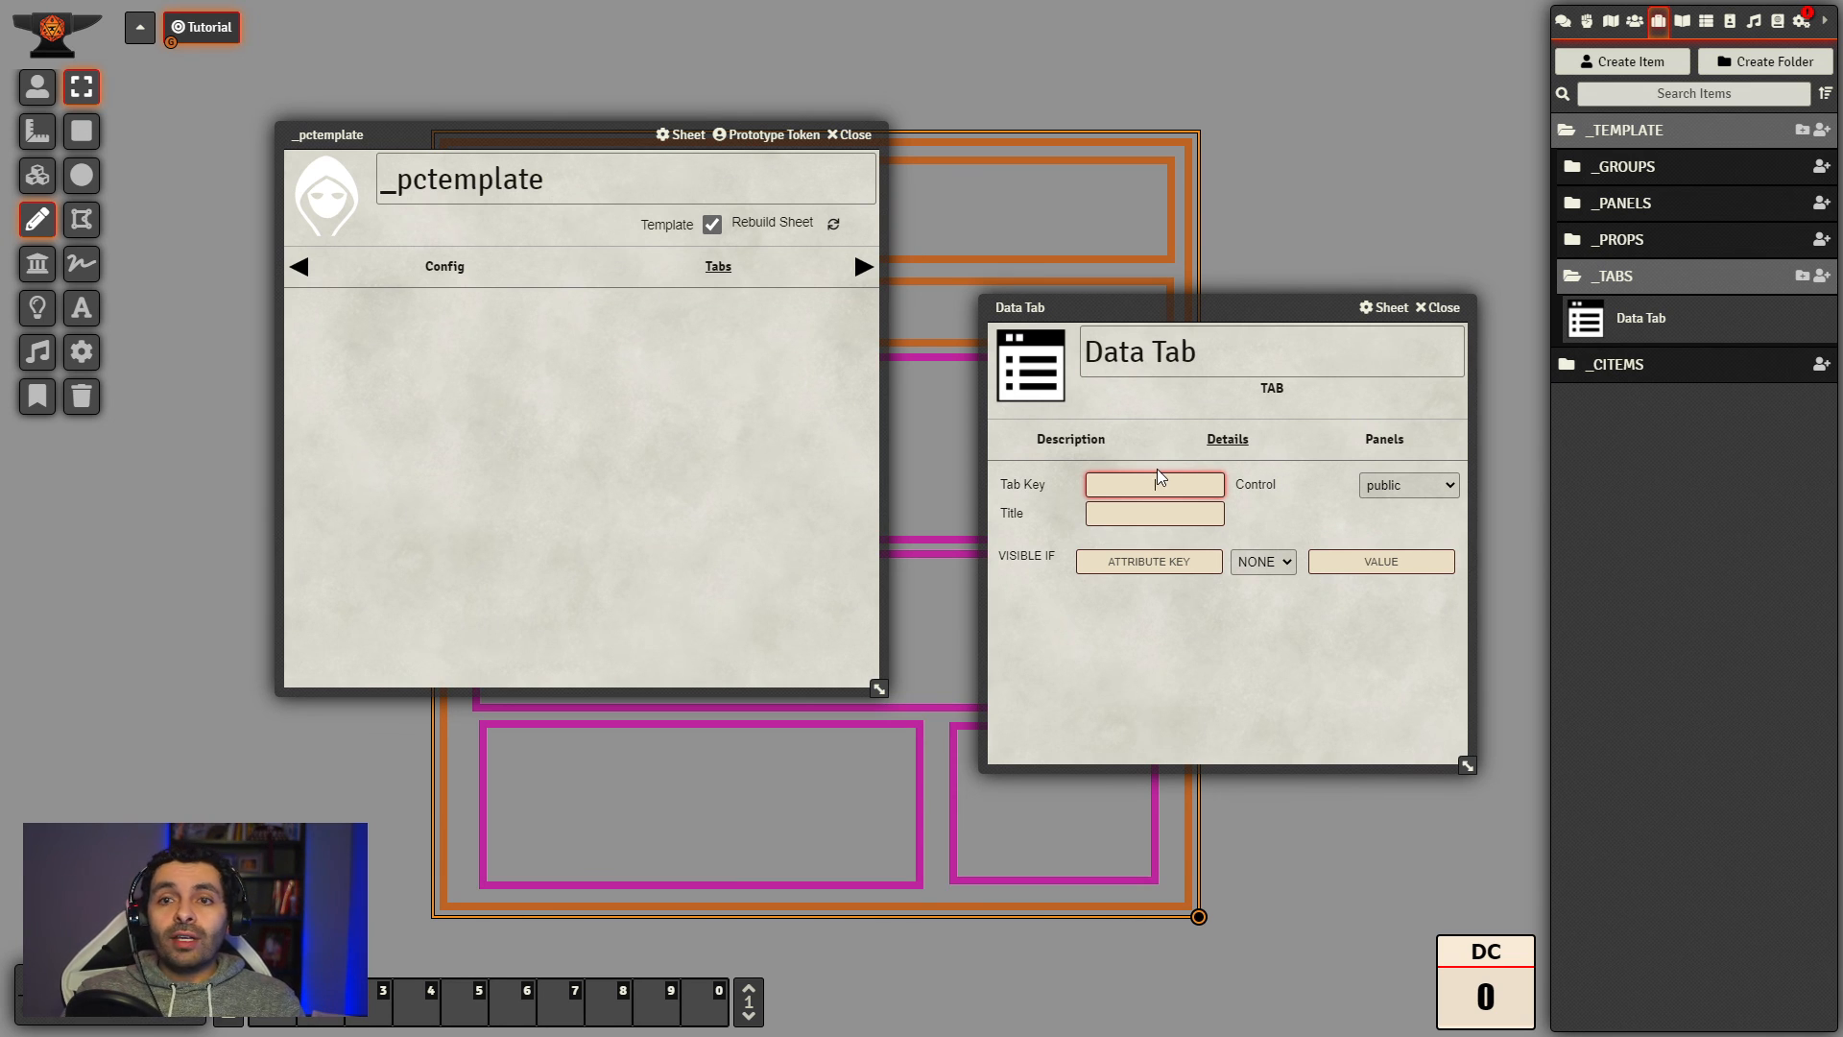
pyautogui.click(1247, 512)
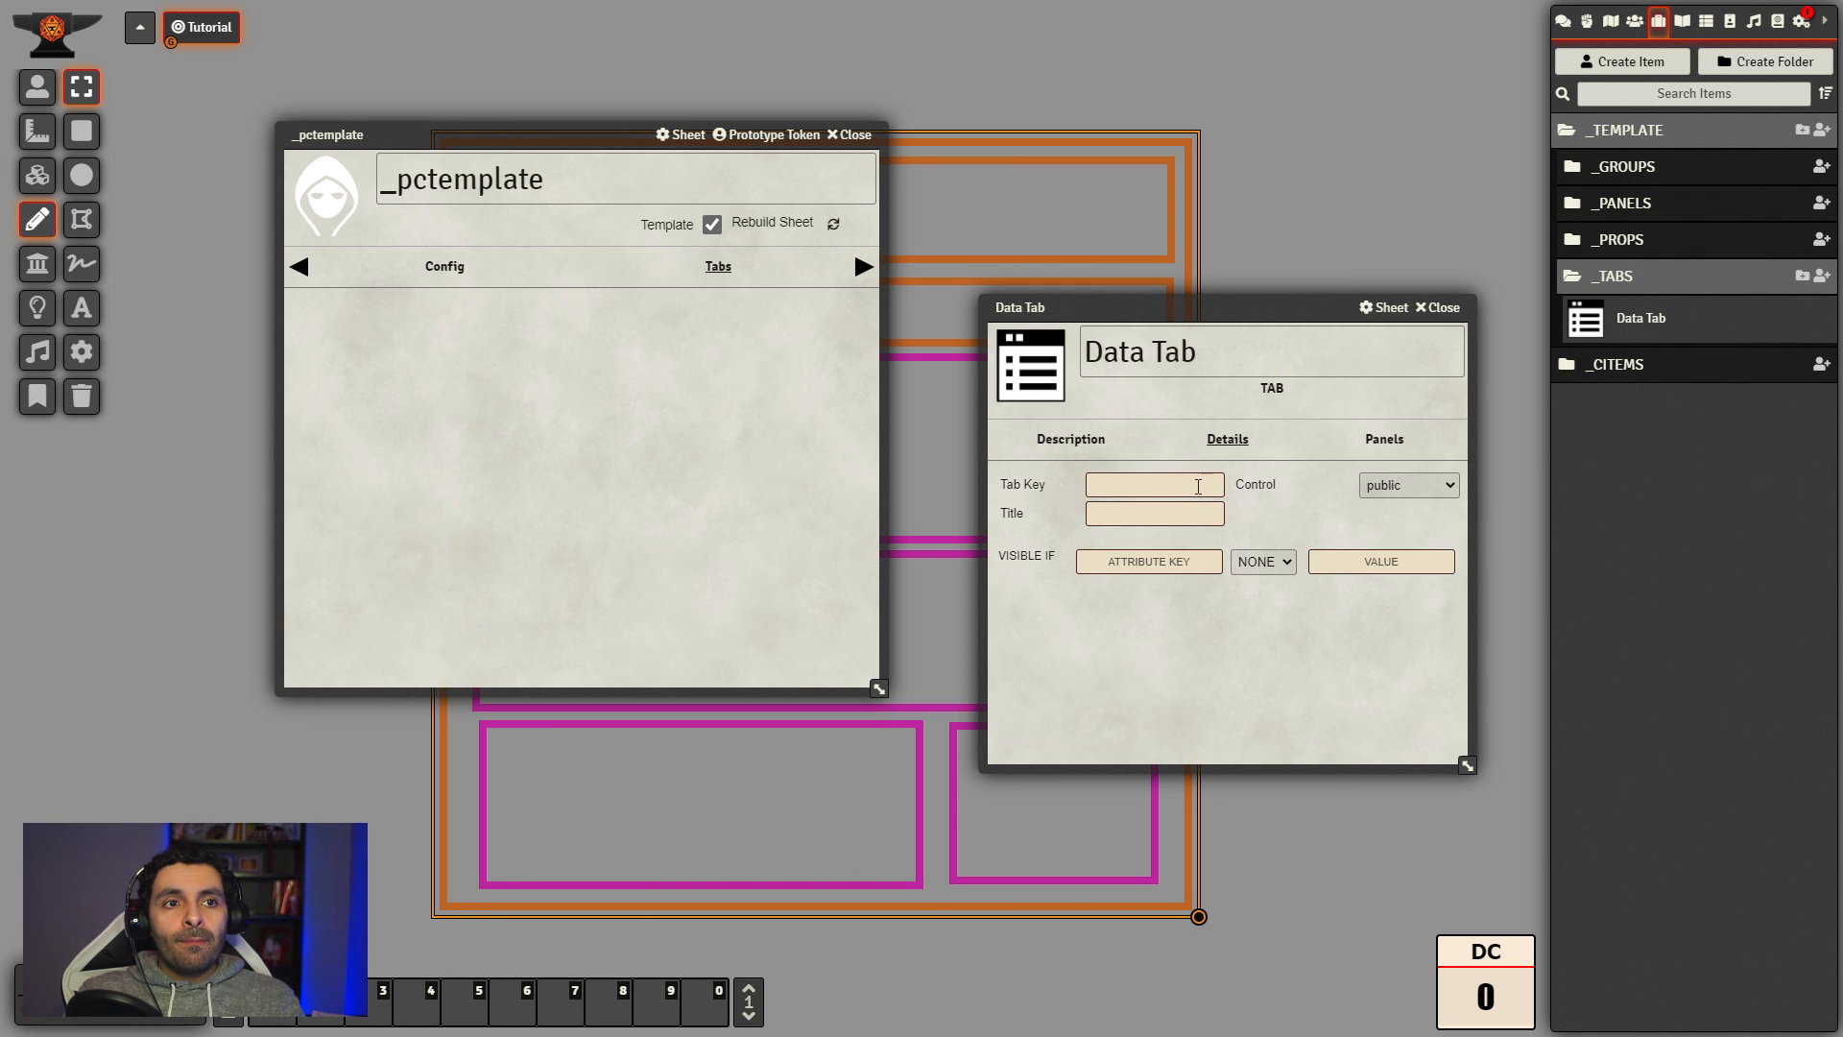
pyautogui.click(1198, 486)
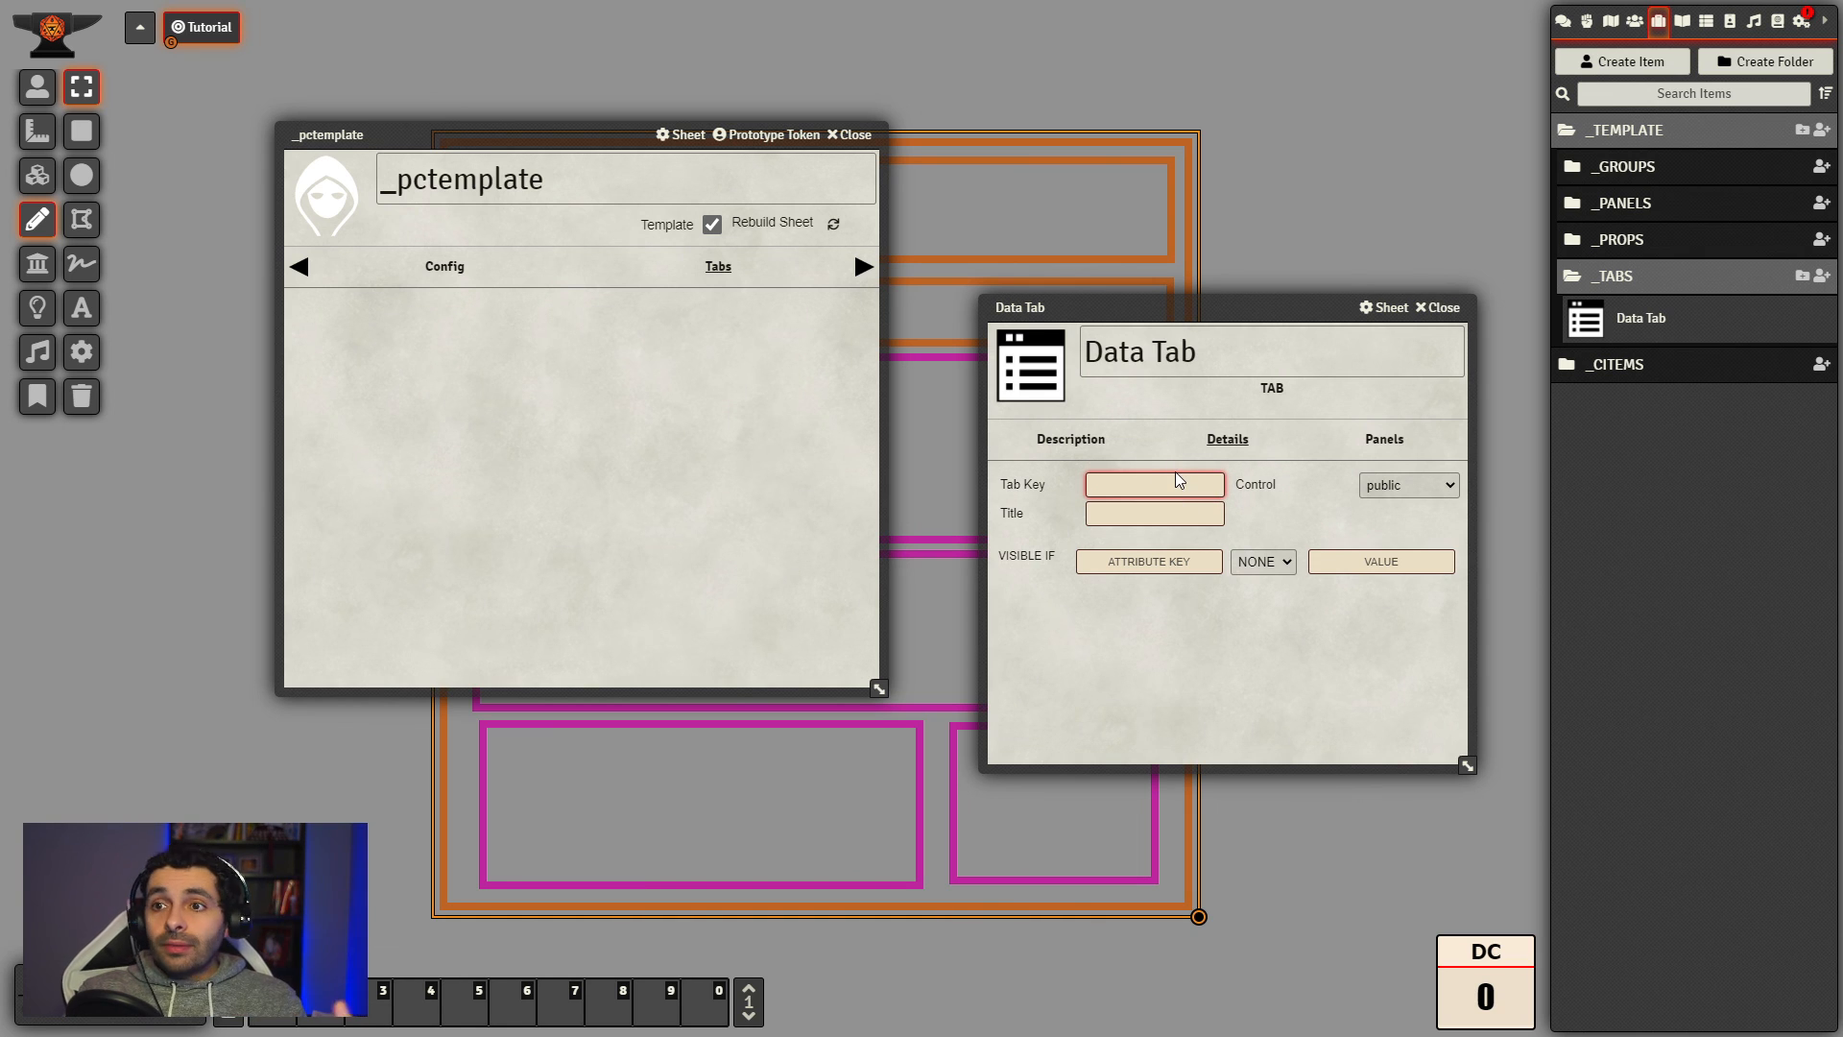
pyautogui.moveTo(1173, 317); pyautogui.dragTo(1228, 381)
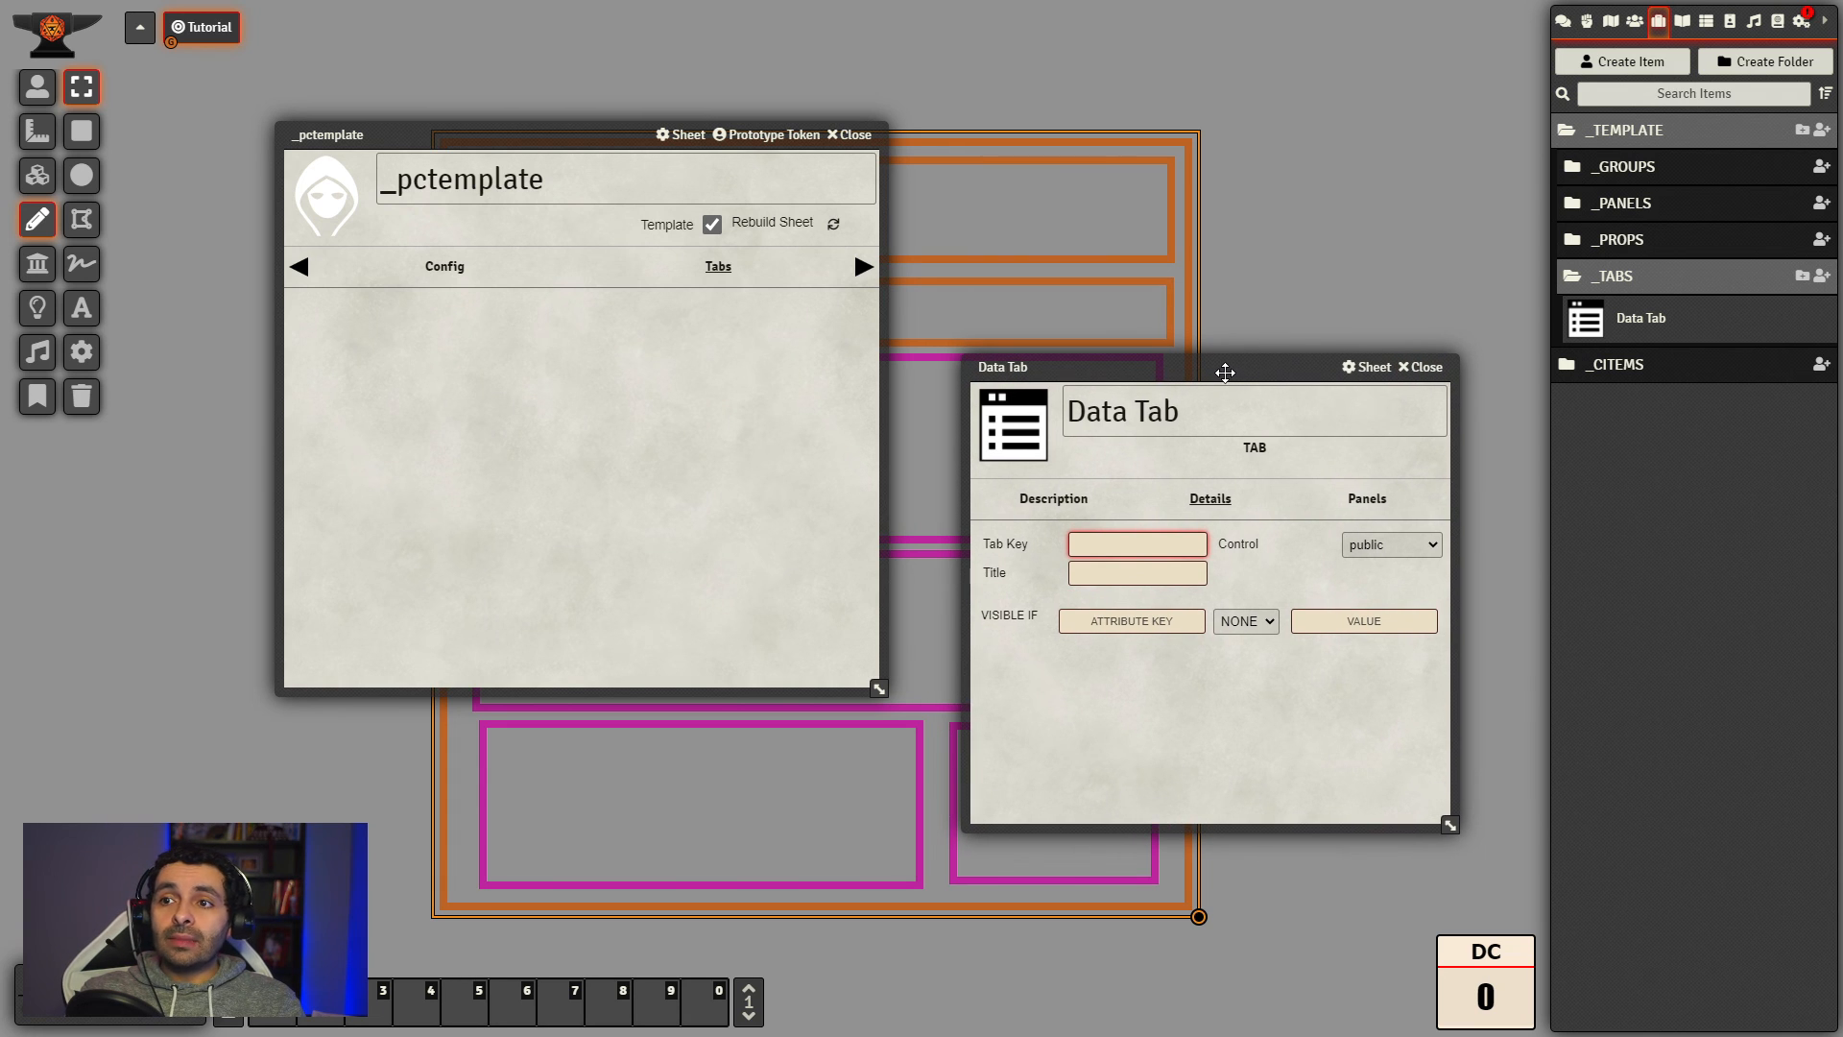
pyautogui.click(1155, 538)
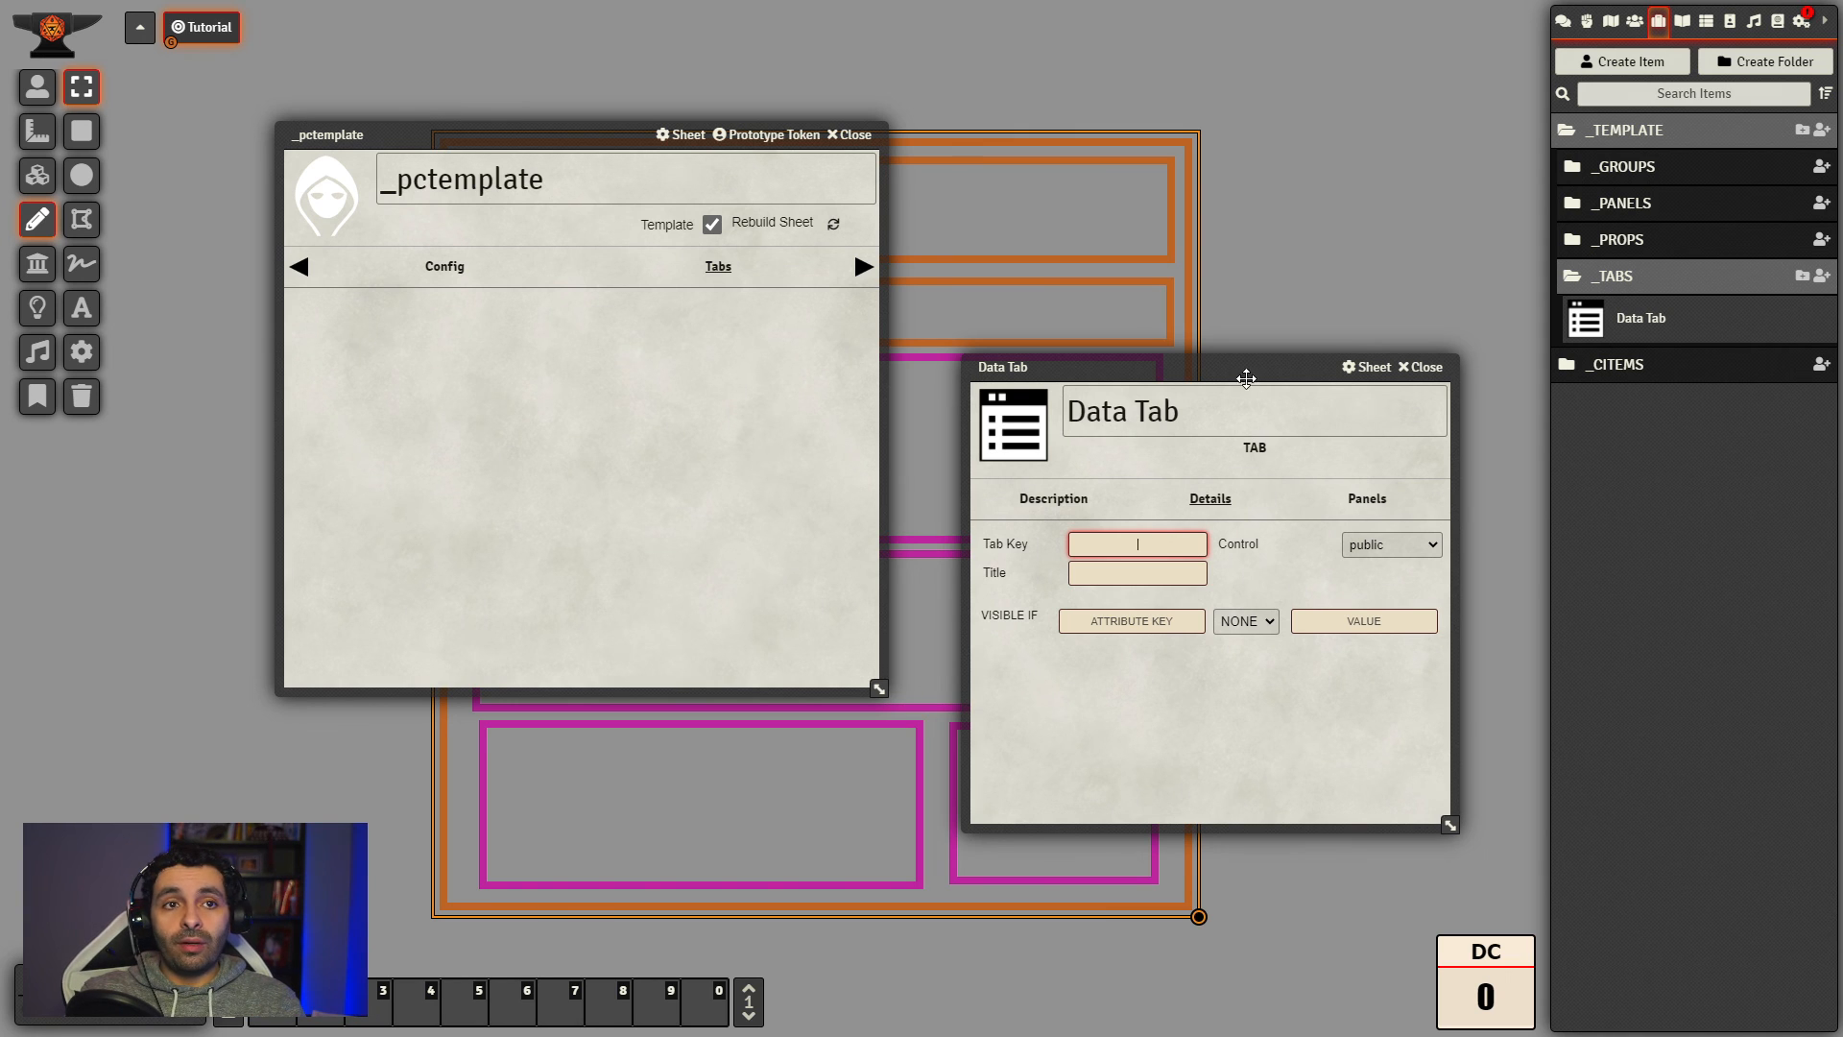
pyautogui.moveTo(1240, 367); pyautogui.dragTo(1235, 371)
# Step: Set the Tab Key of Data Tab to datatab
pyautogui.click(1157, 548)
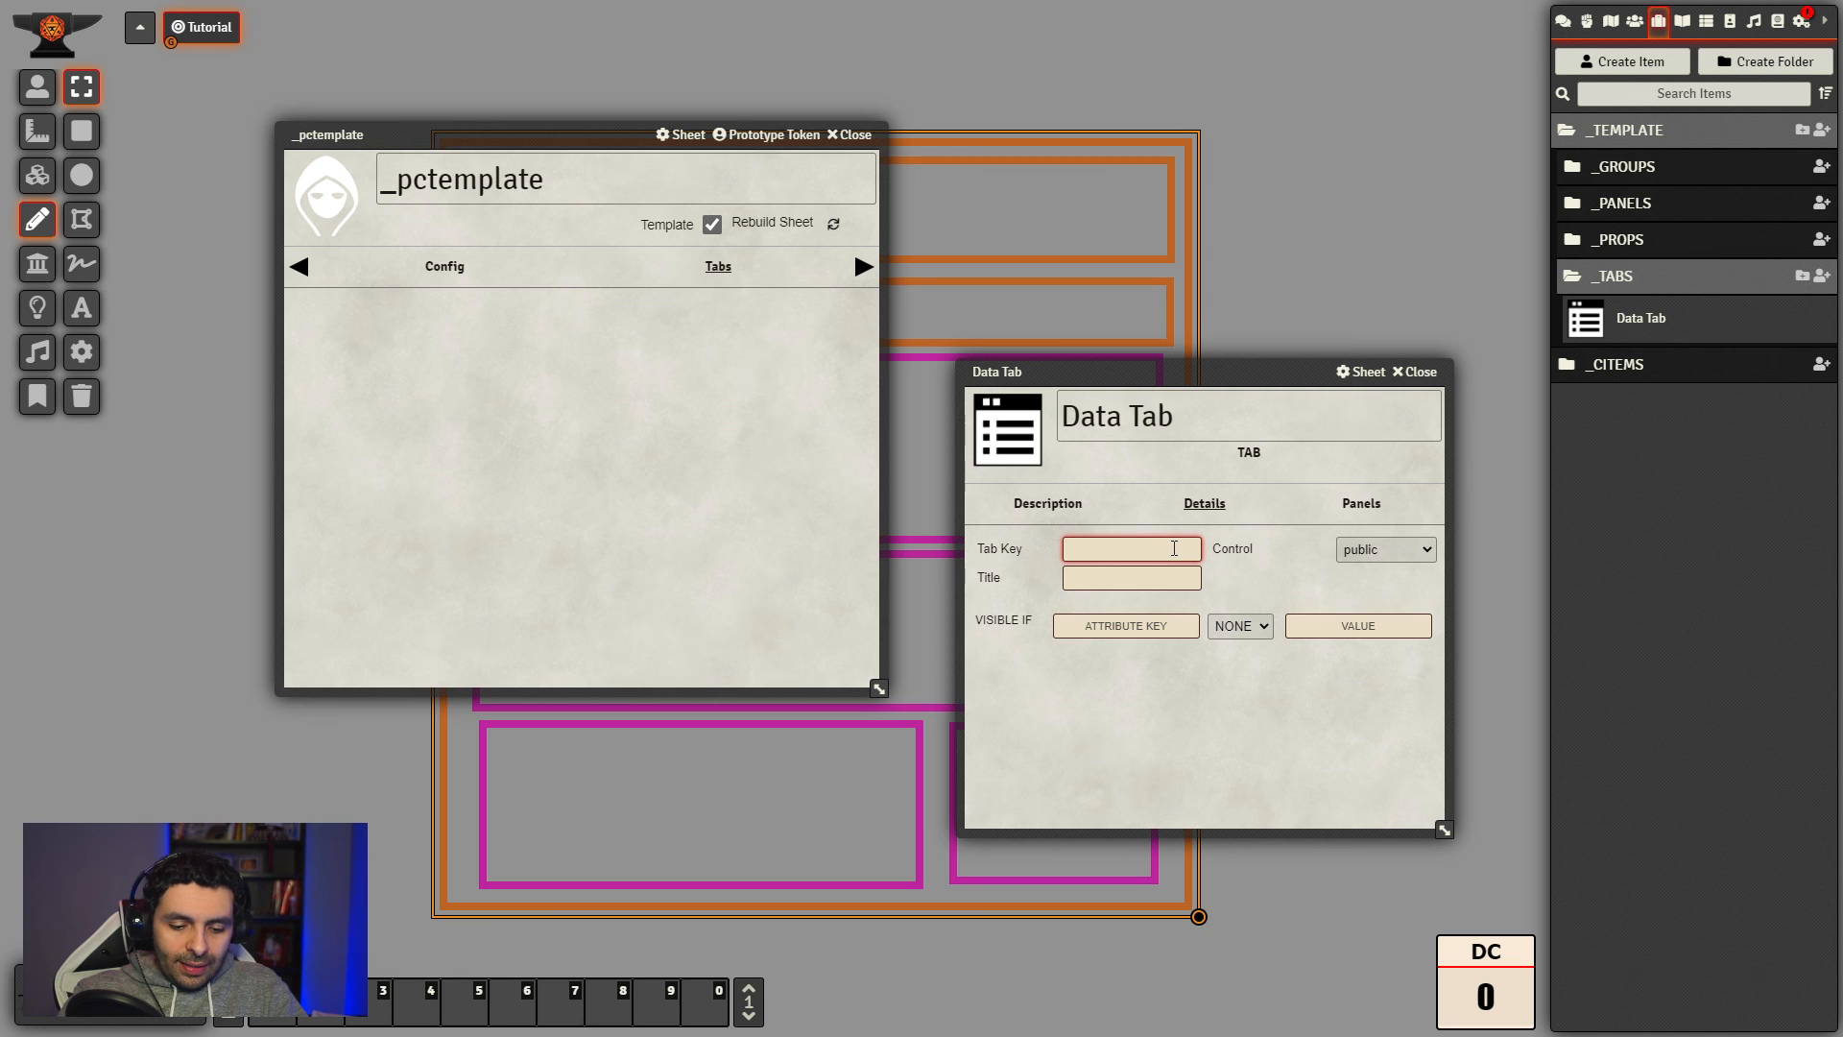
pyautogui.write('datatab')
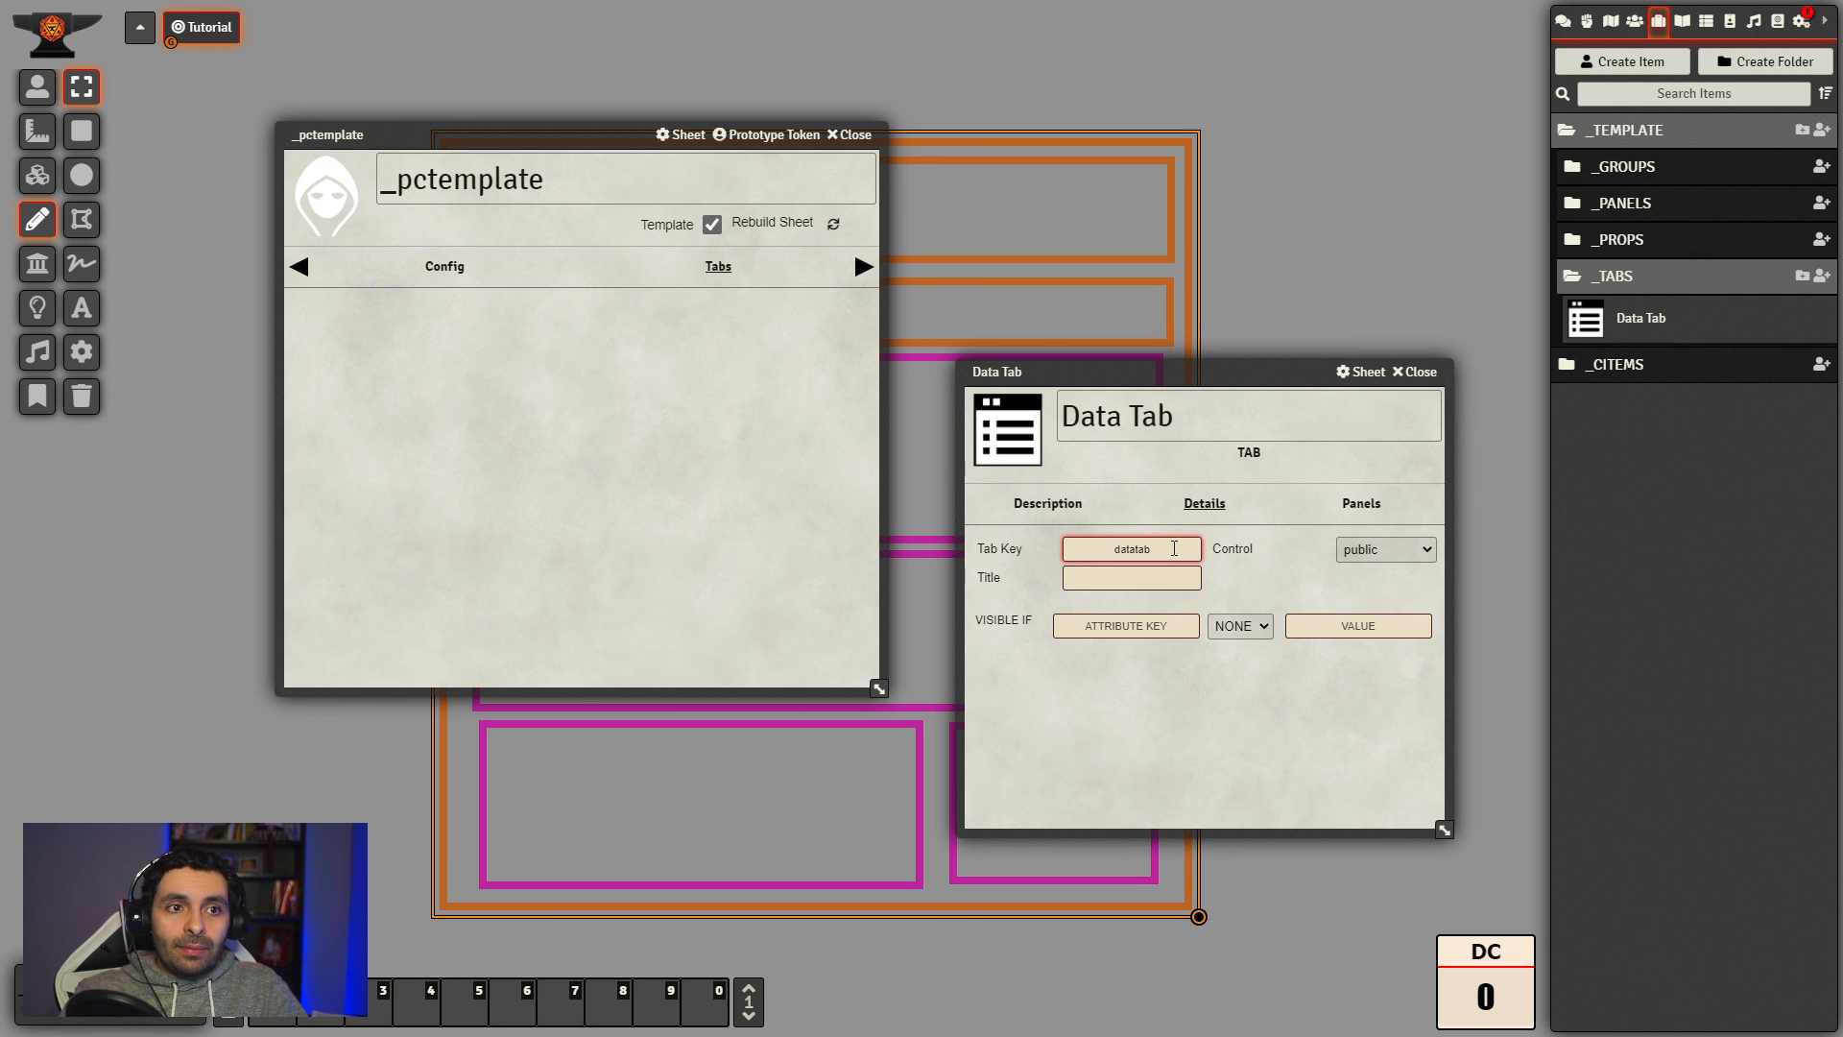
pyautogui.click(1242, 574)
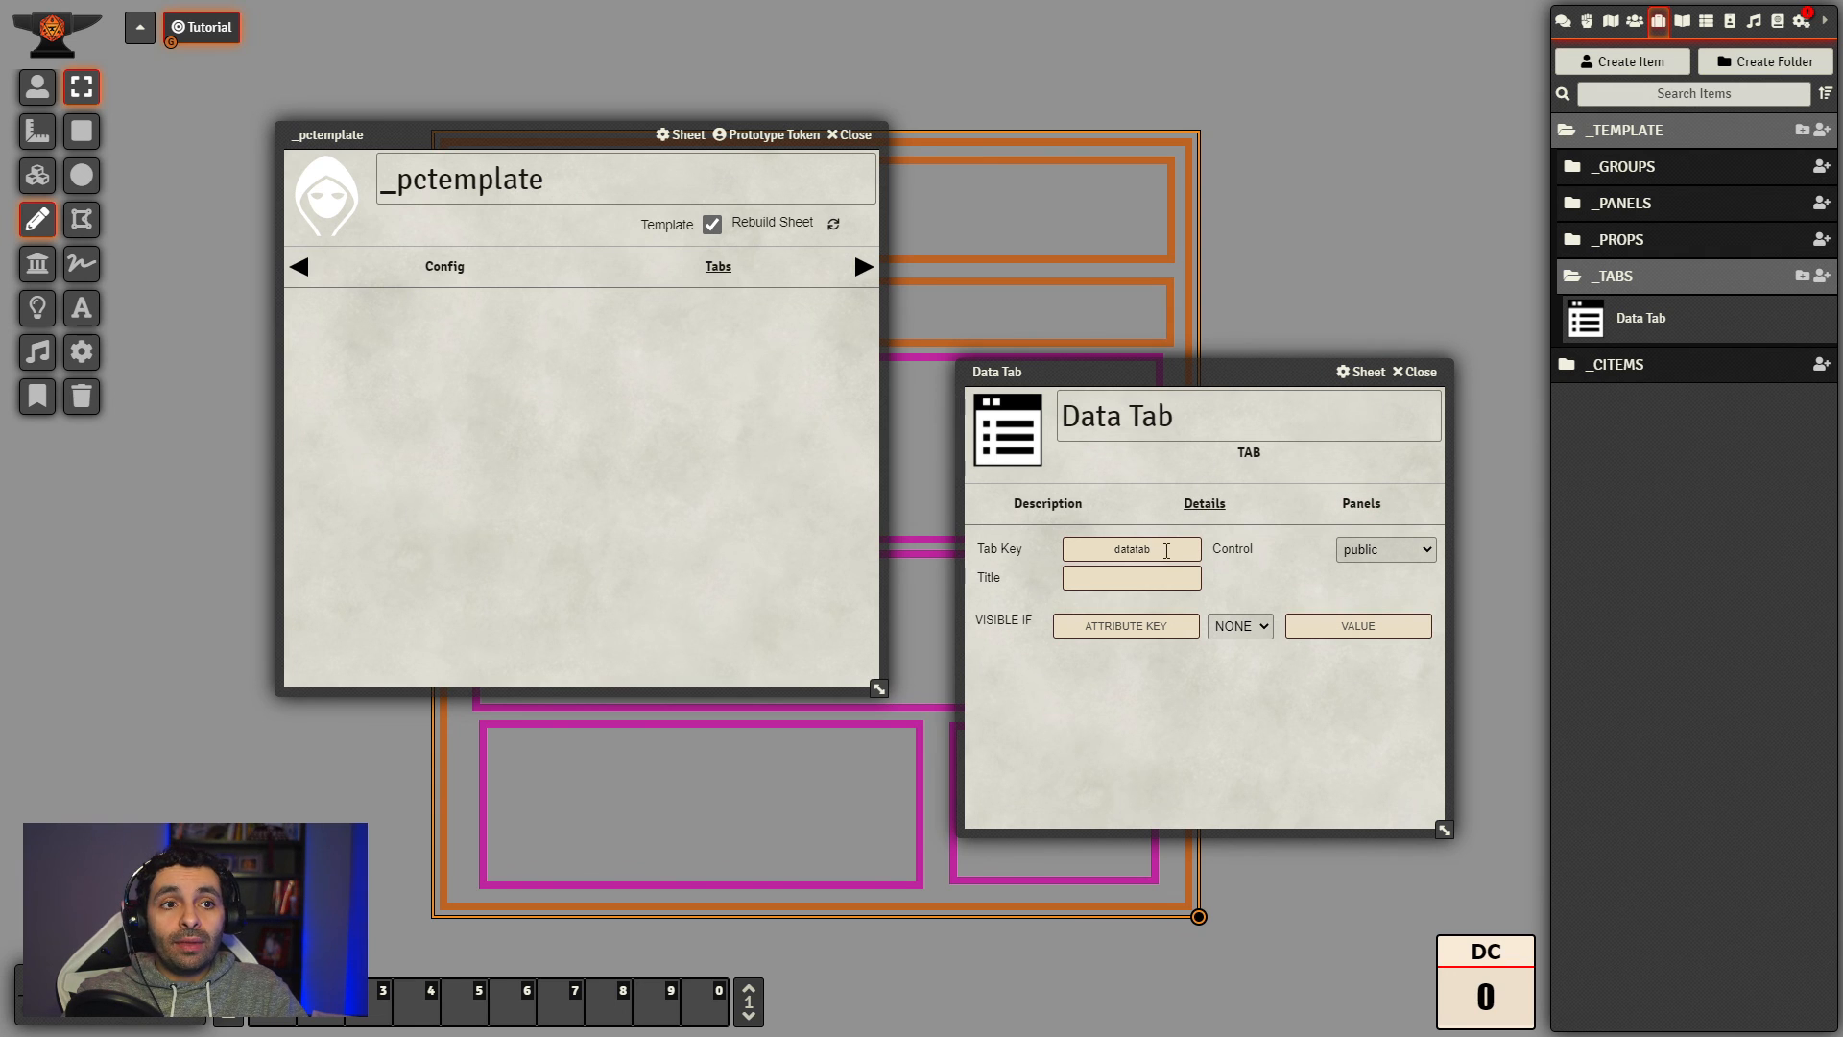
pyautogui.moveTo(1166, 551); pyautogui.dragTo(1091, 546)
pyautogui.click(1248, 587)
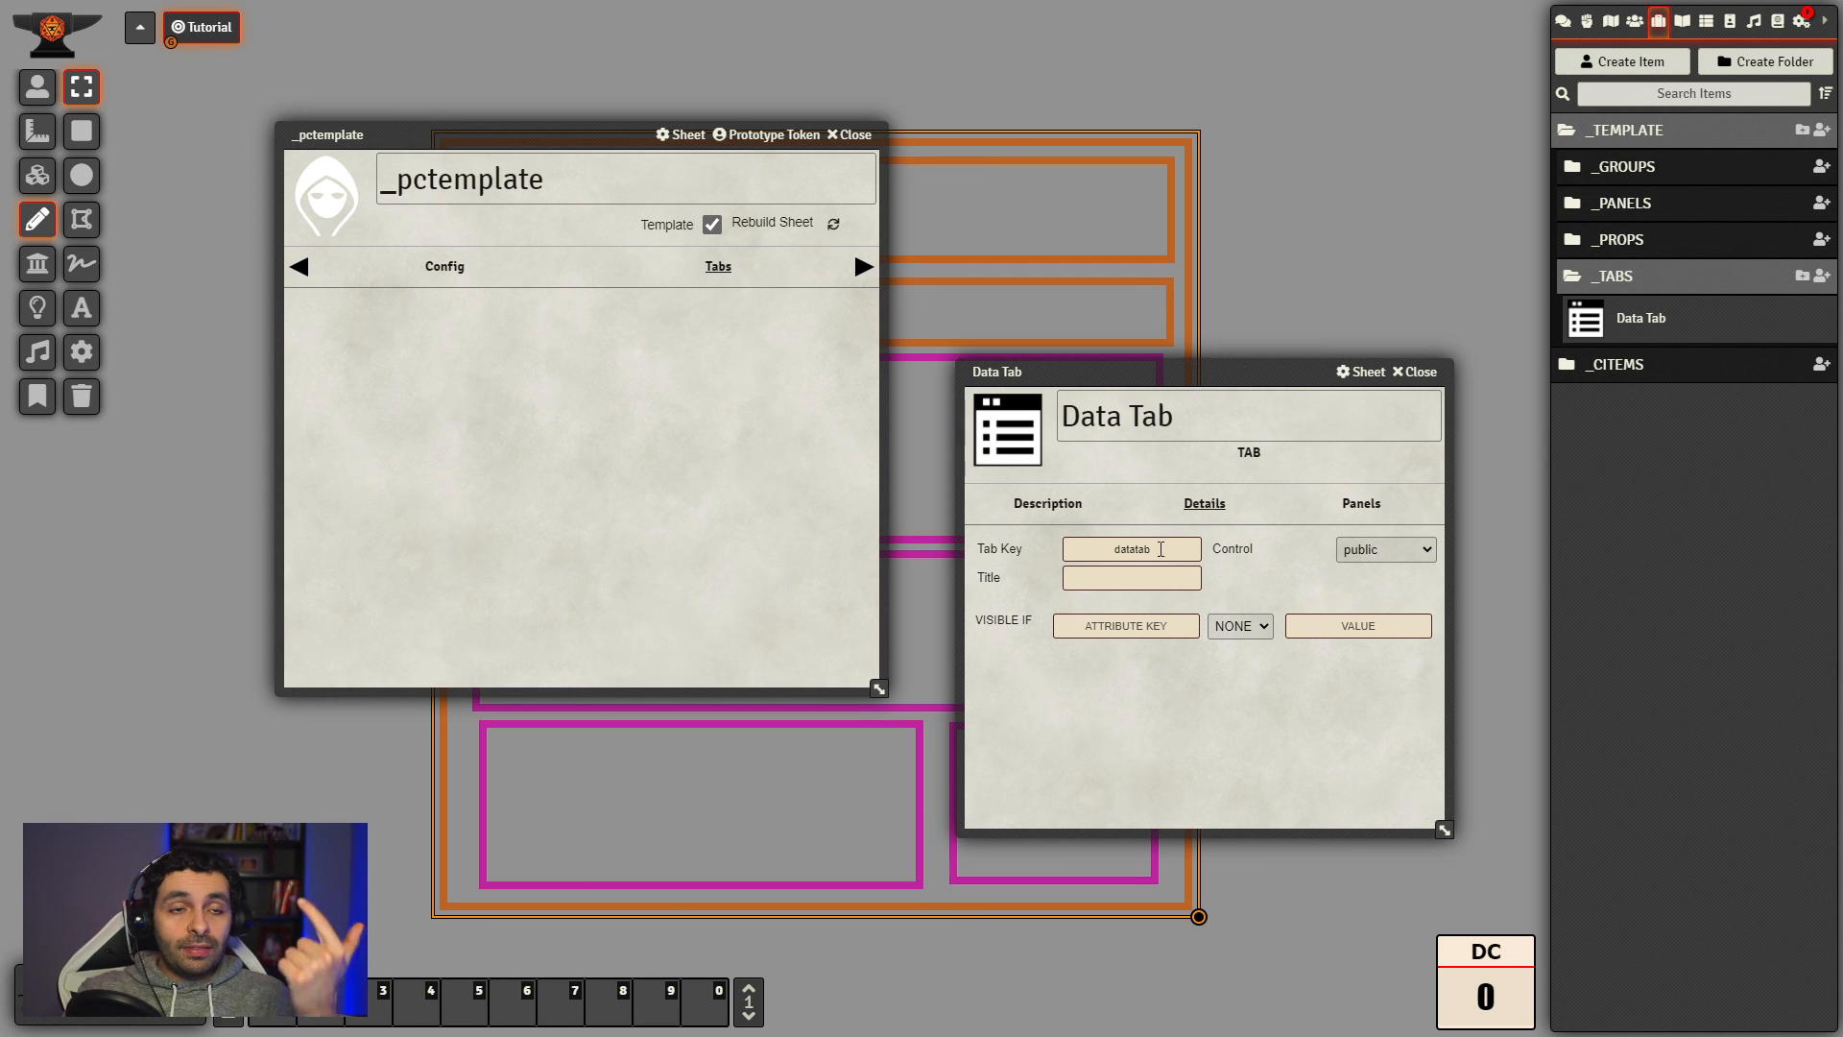
pyautogui.moveTo(1156, 548); pyautogui.dragTo(1097, 546)
pyautogui.click(1253, 580)
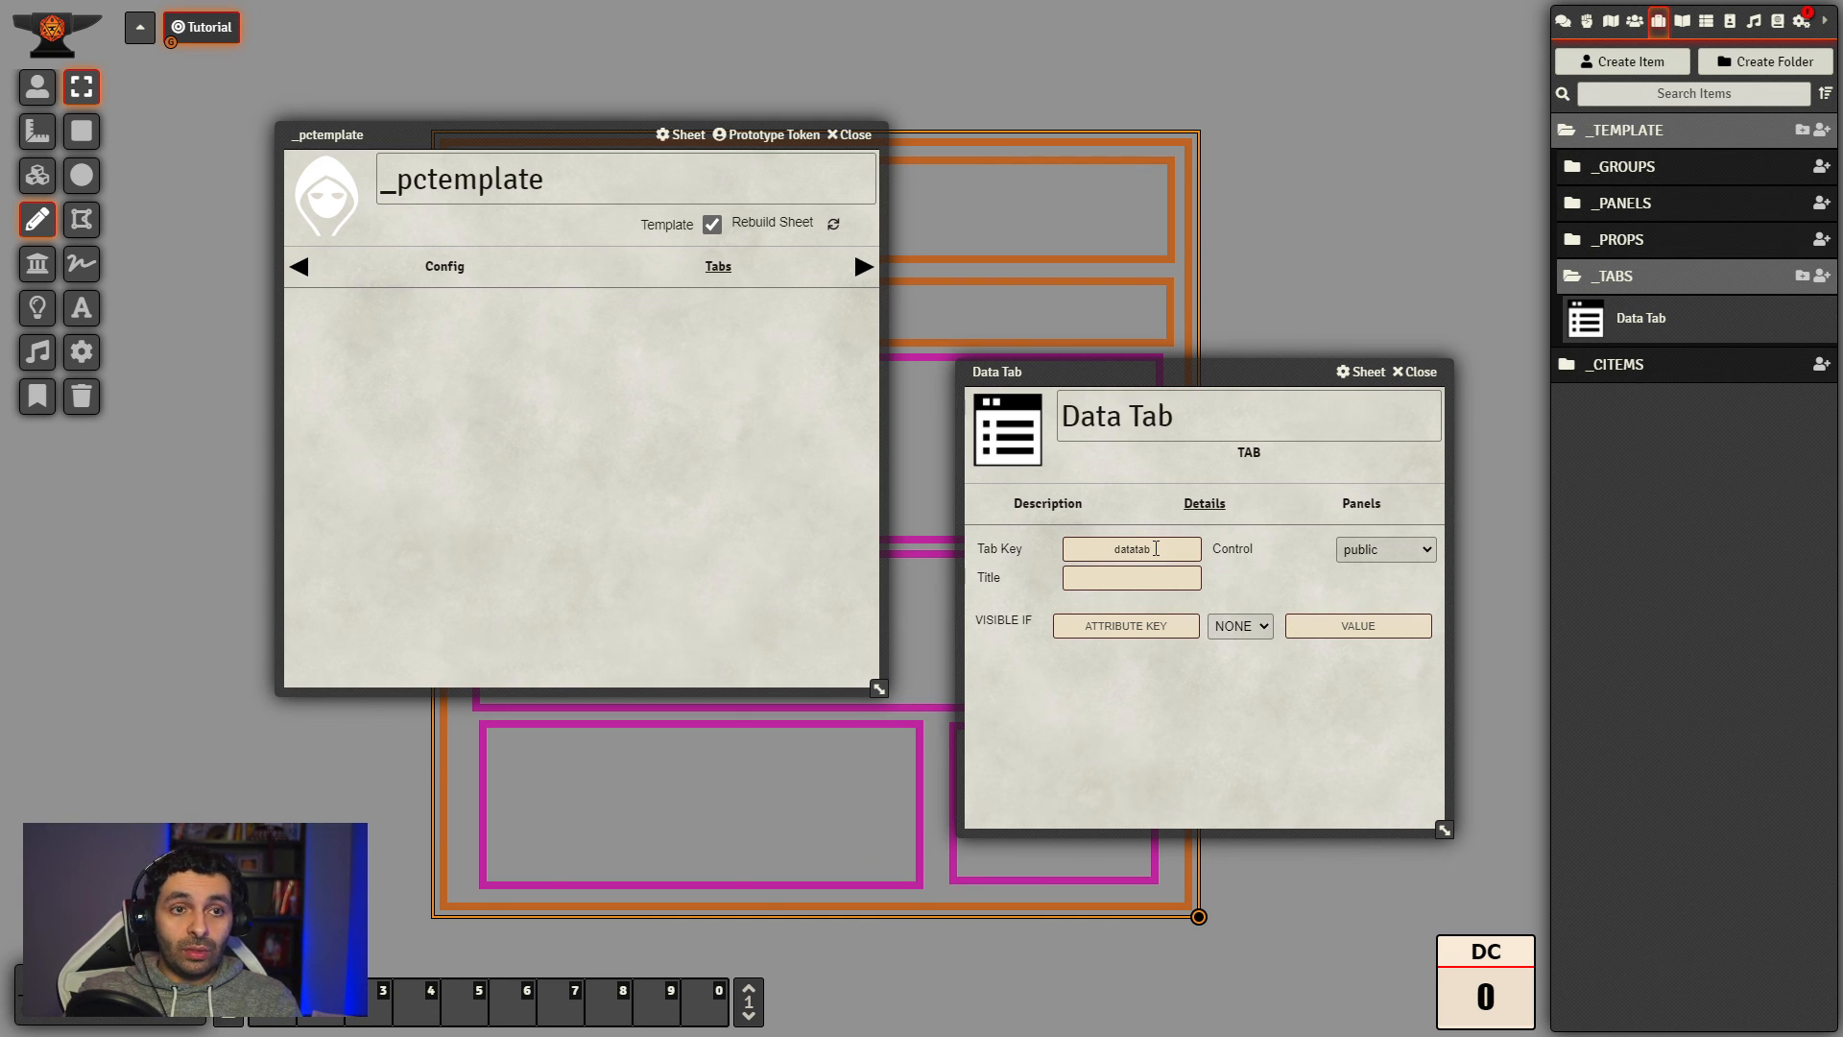
# Step: Set the Title of Data Tab to INFO
pyautogui.click(1131, 583)
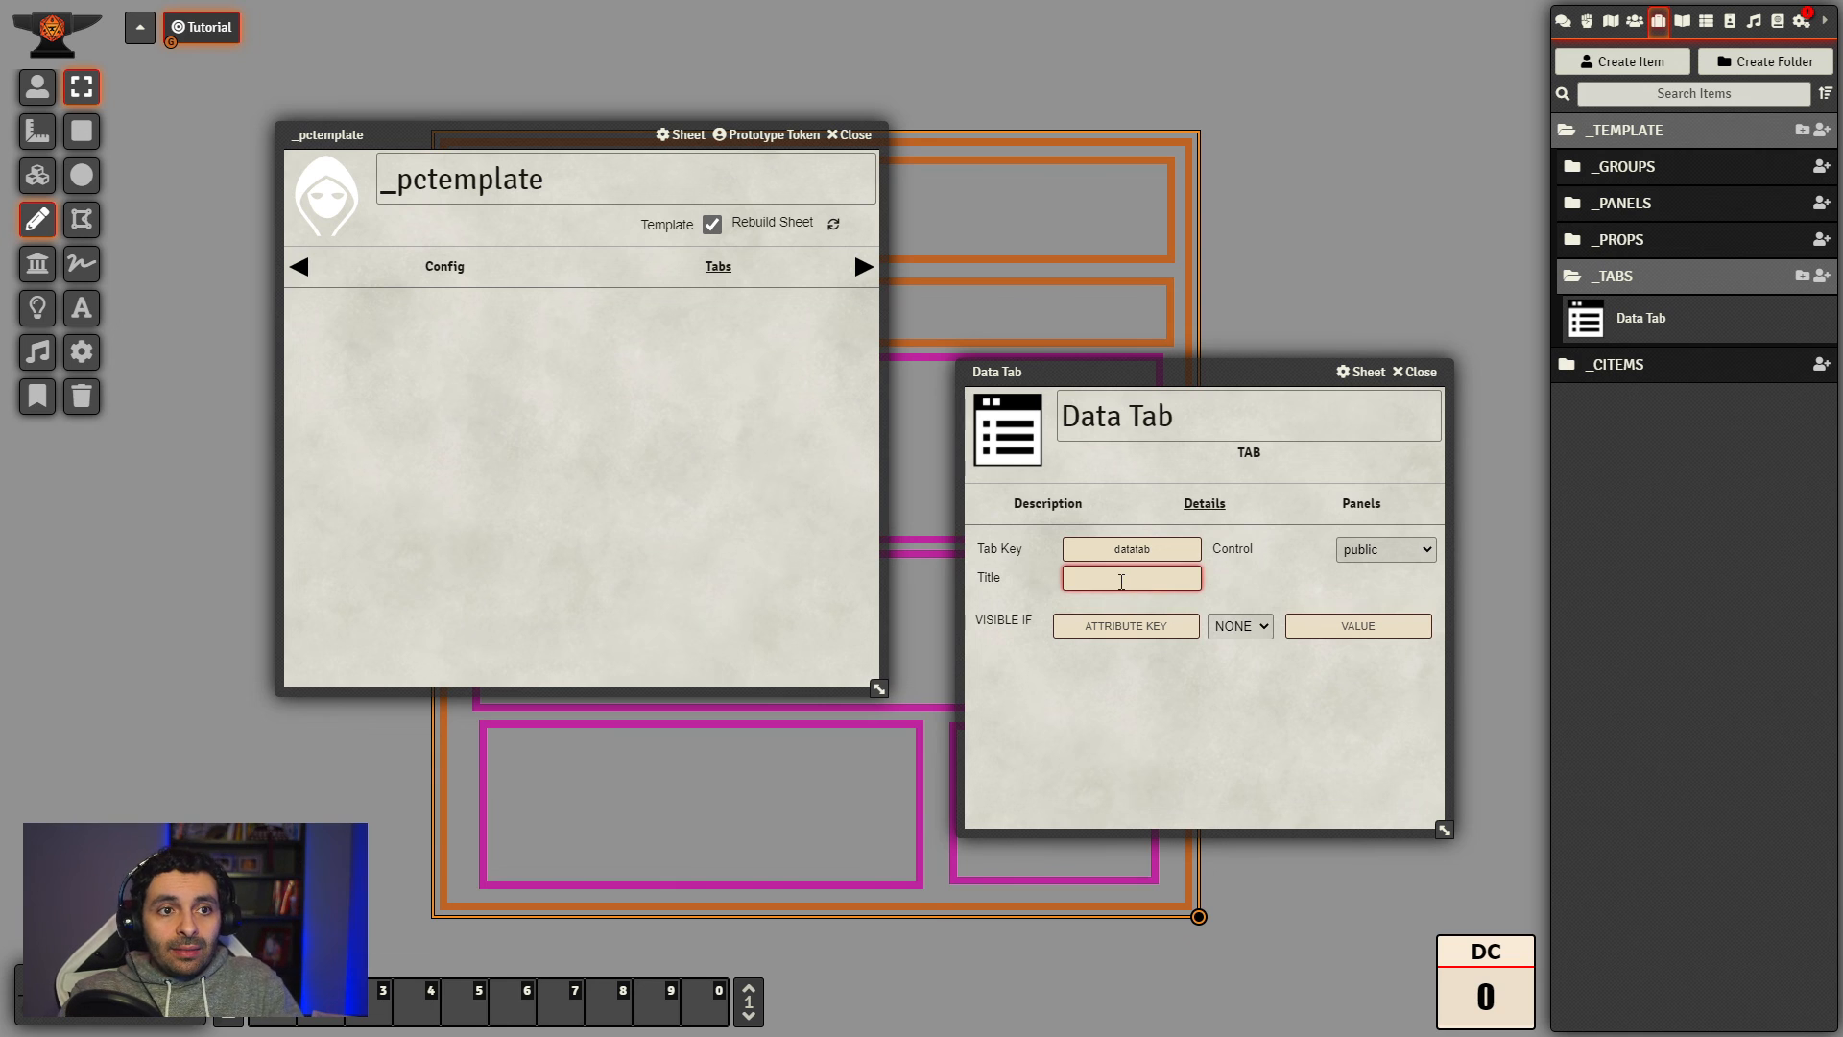
pyautogui.moveTo(1242, 374); pyautogui.dragTo(1253, 346)
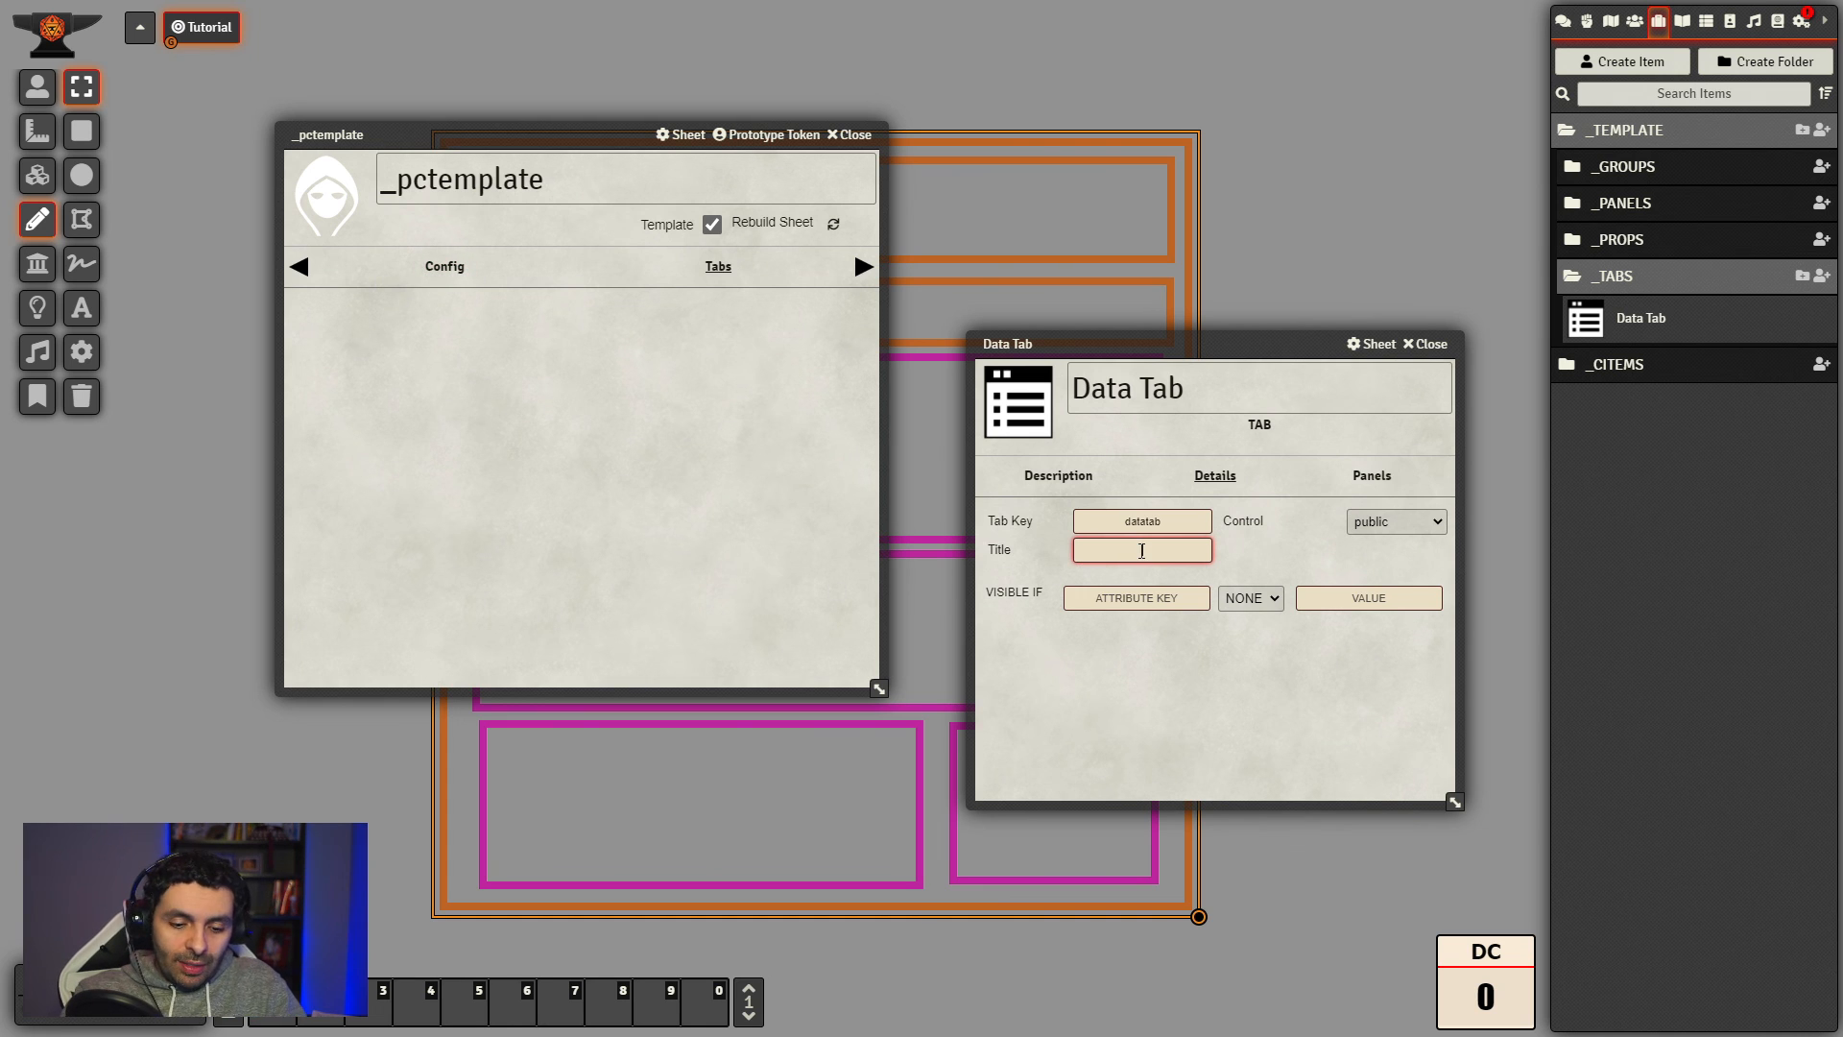
pyautogui.write('DATA')
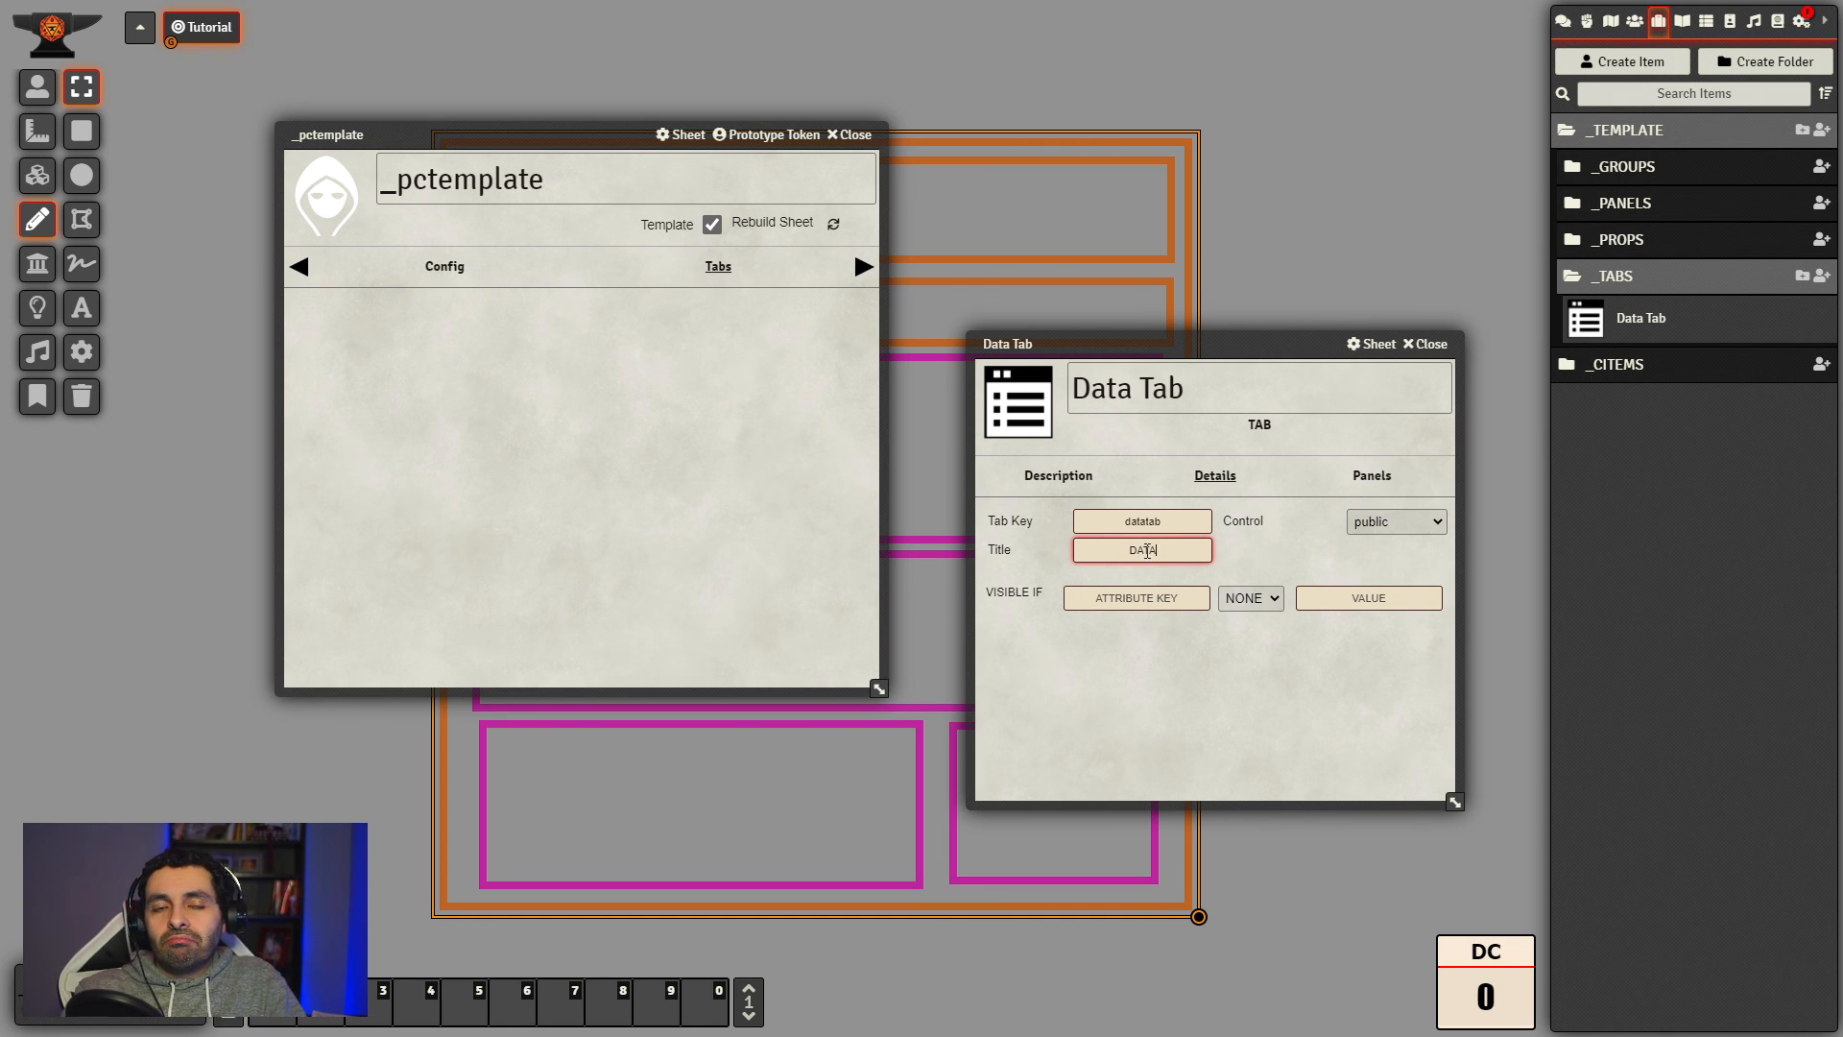
pyautogui.press('BackSpace')
pyautogui.press('BackSpace')
pyautogui.press('BackSpace')
pyautogui.press('BackSpace')
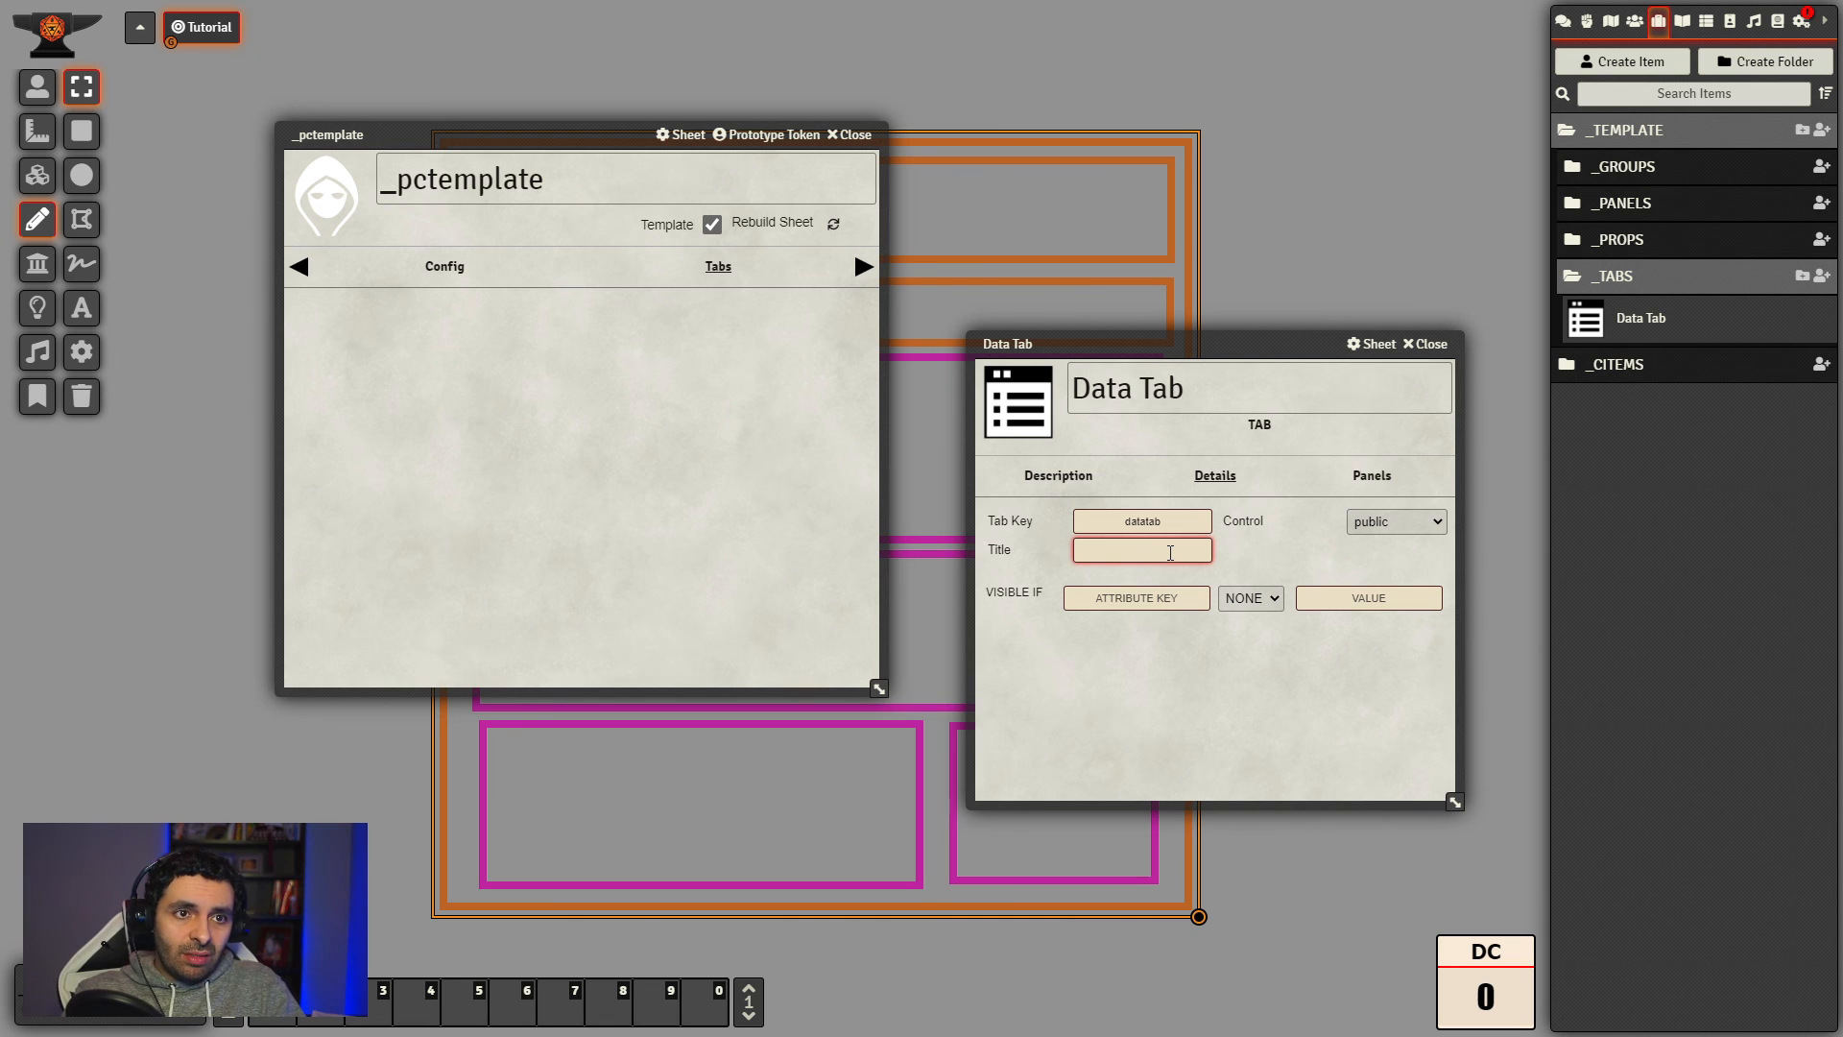
pyautogui.write('INFO')
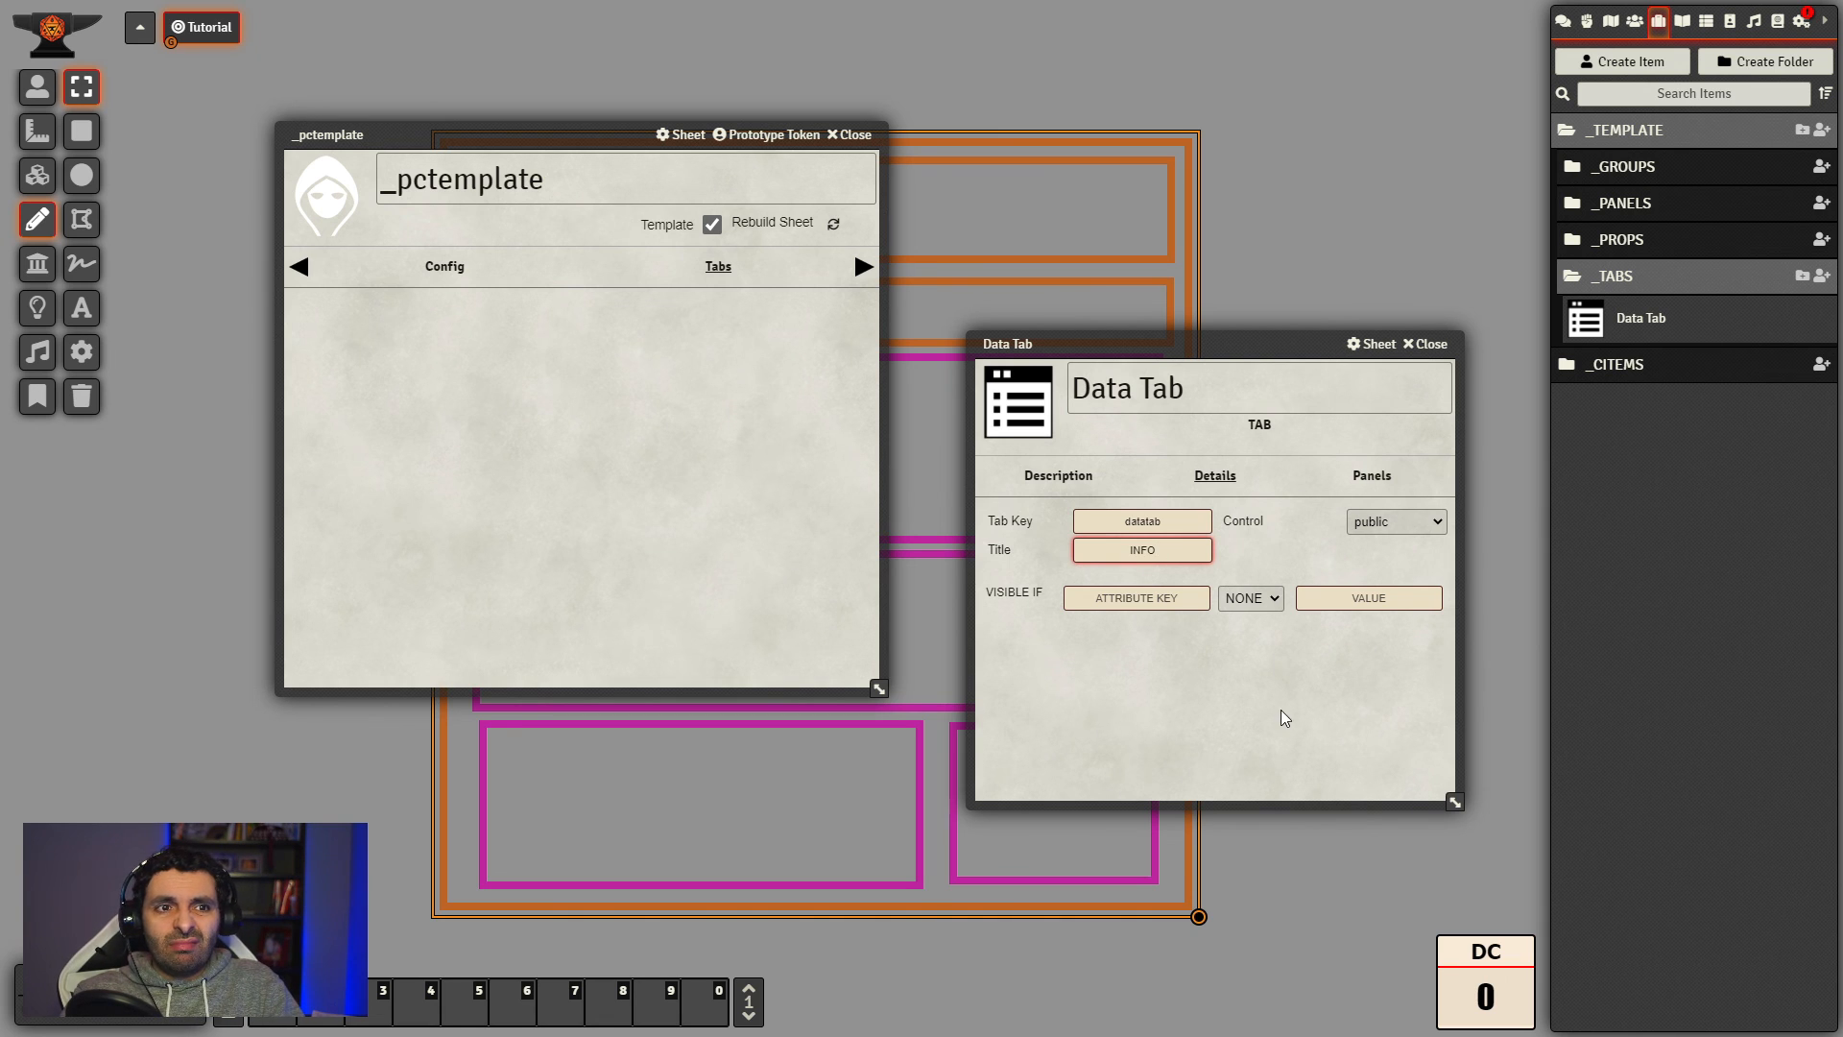
pyautogui.moveTo(1282, 338); pyautogui.dragTo(1262, 324)
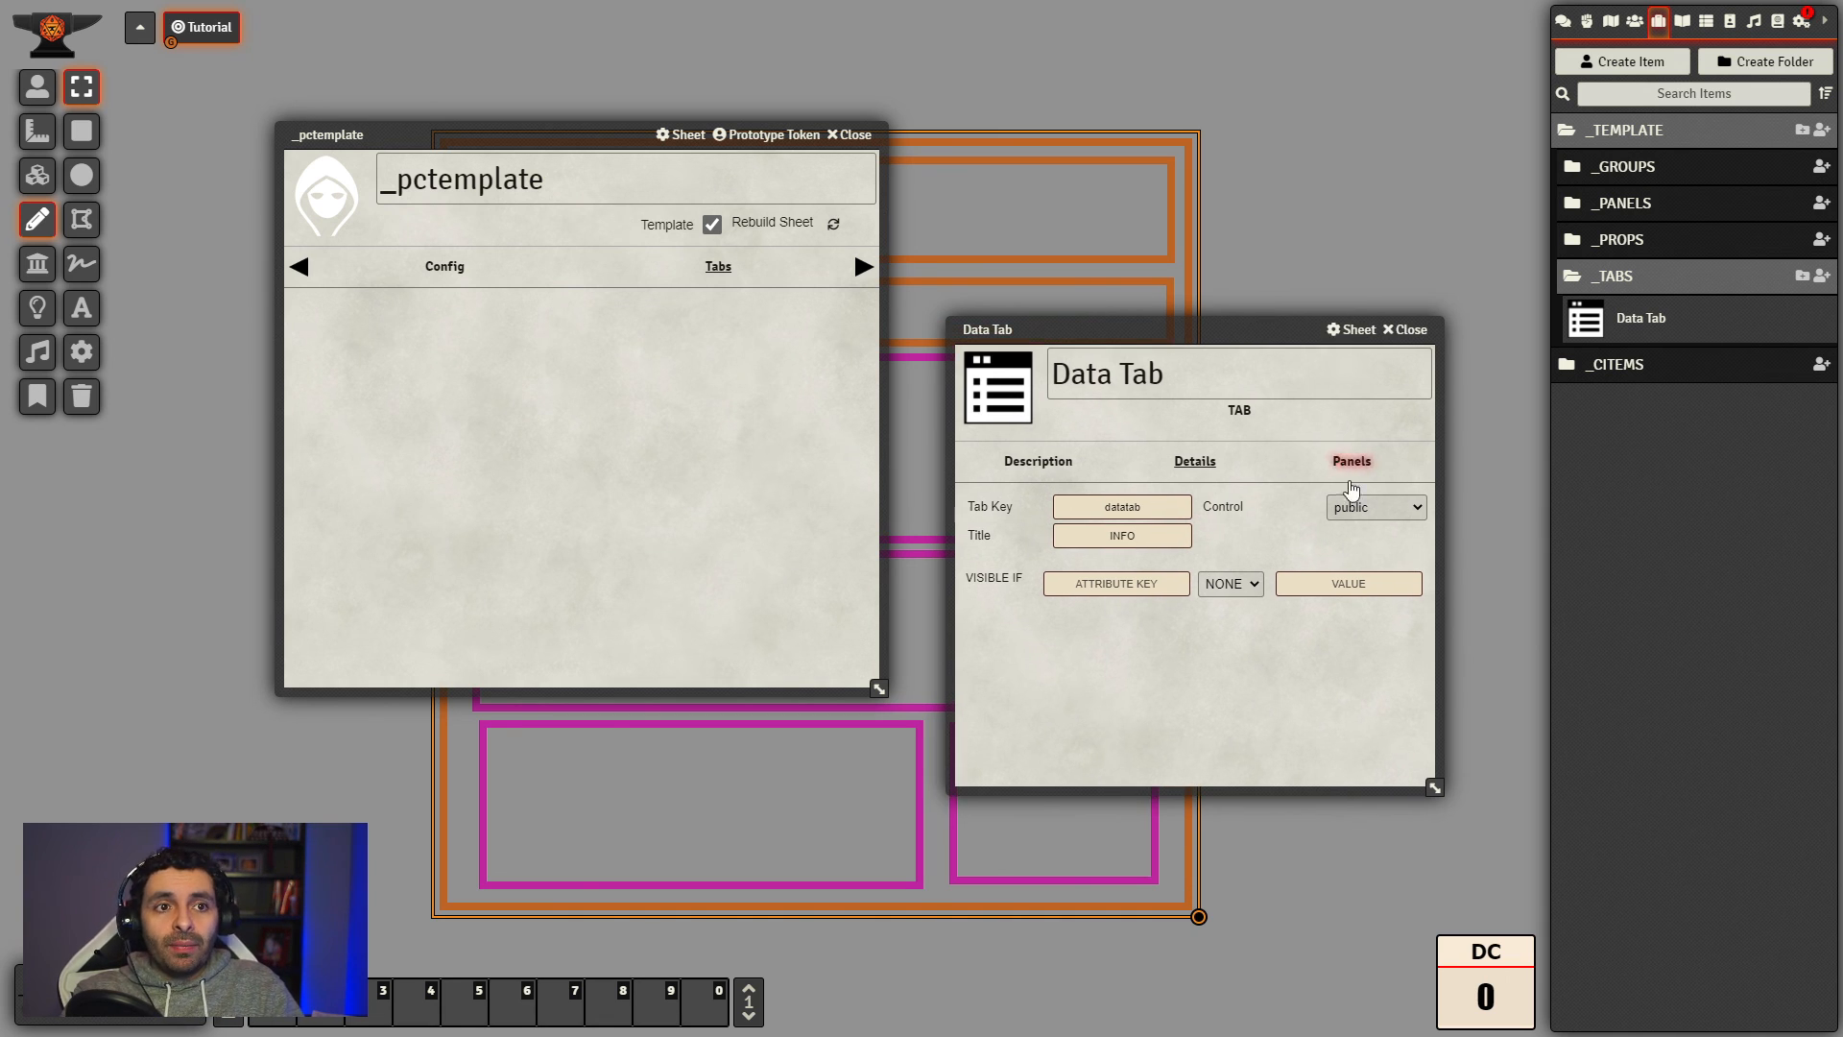
pyautogui.click(1398, 544)
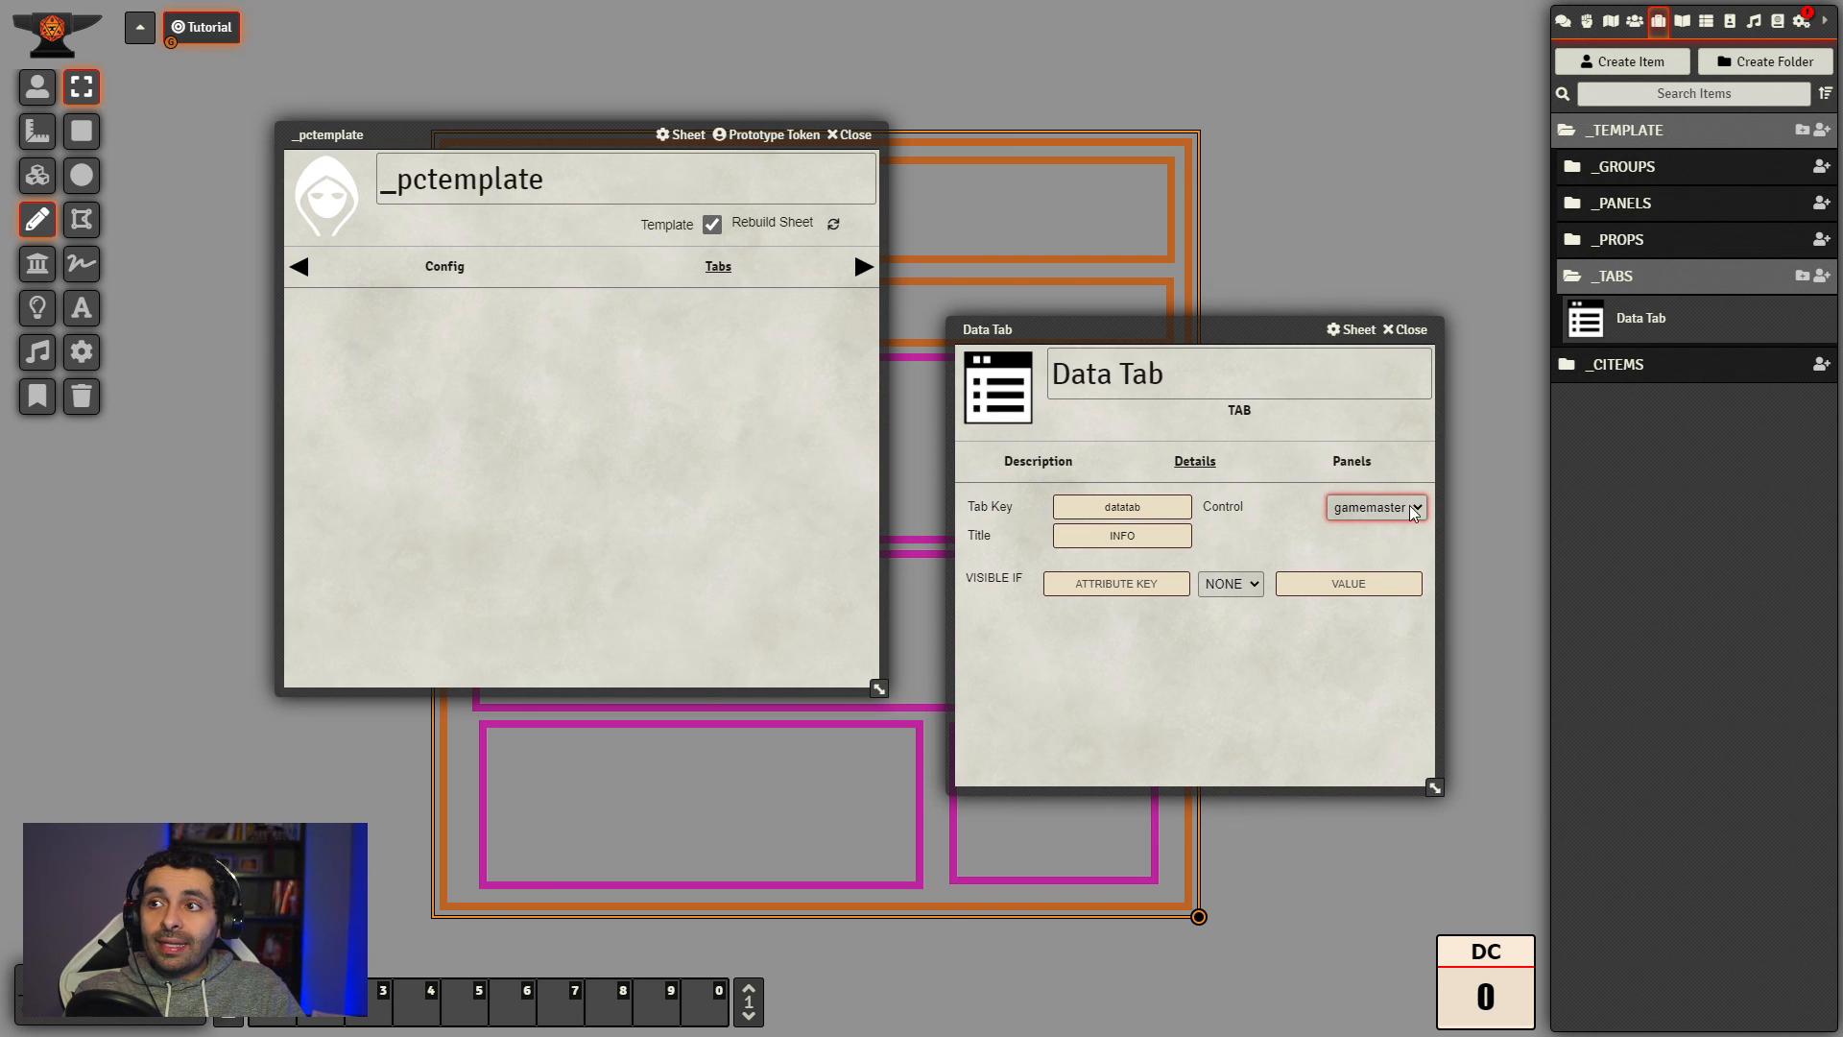
pyautogui.click(1412, 519)
pyautogui.click(1375, 535)
pyautogui.click(1111, 581)
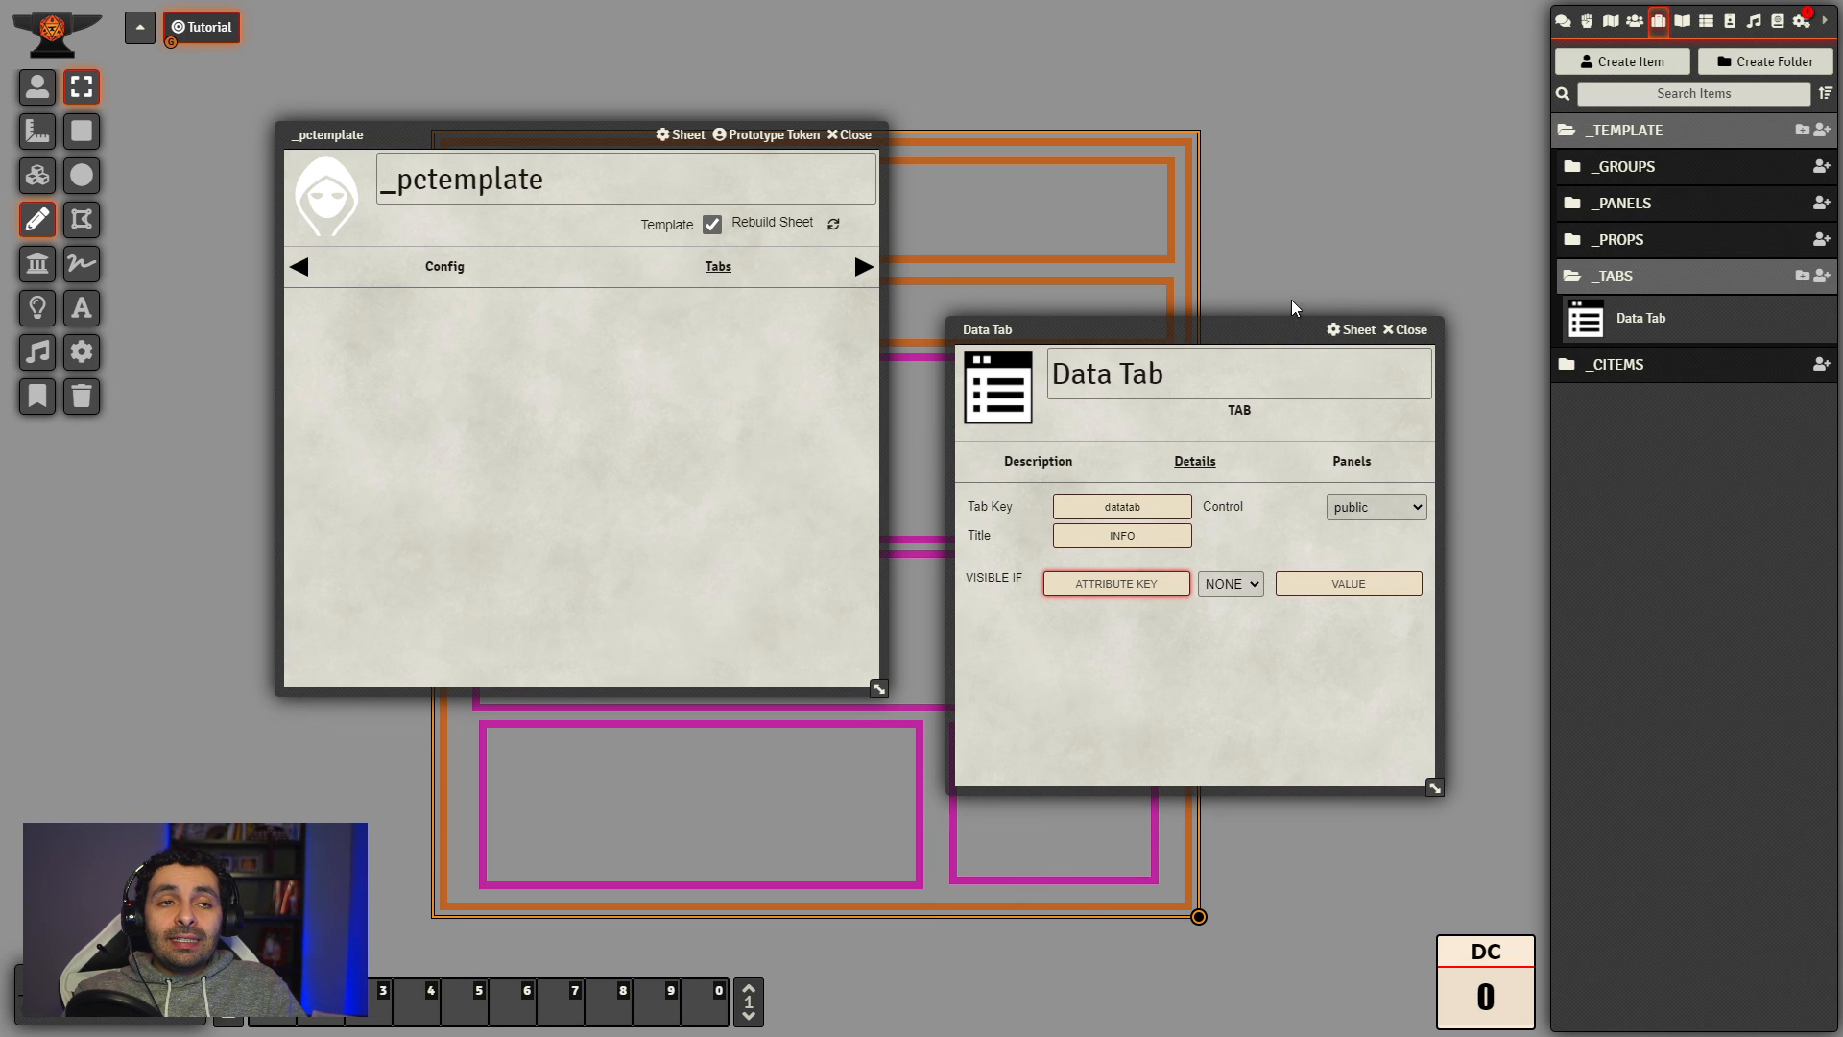
pyautogui.moveTo(1264, 326); pyautogui.dragTo(1248, 308)
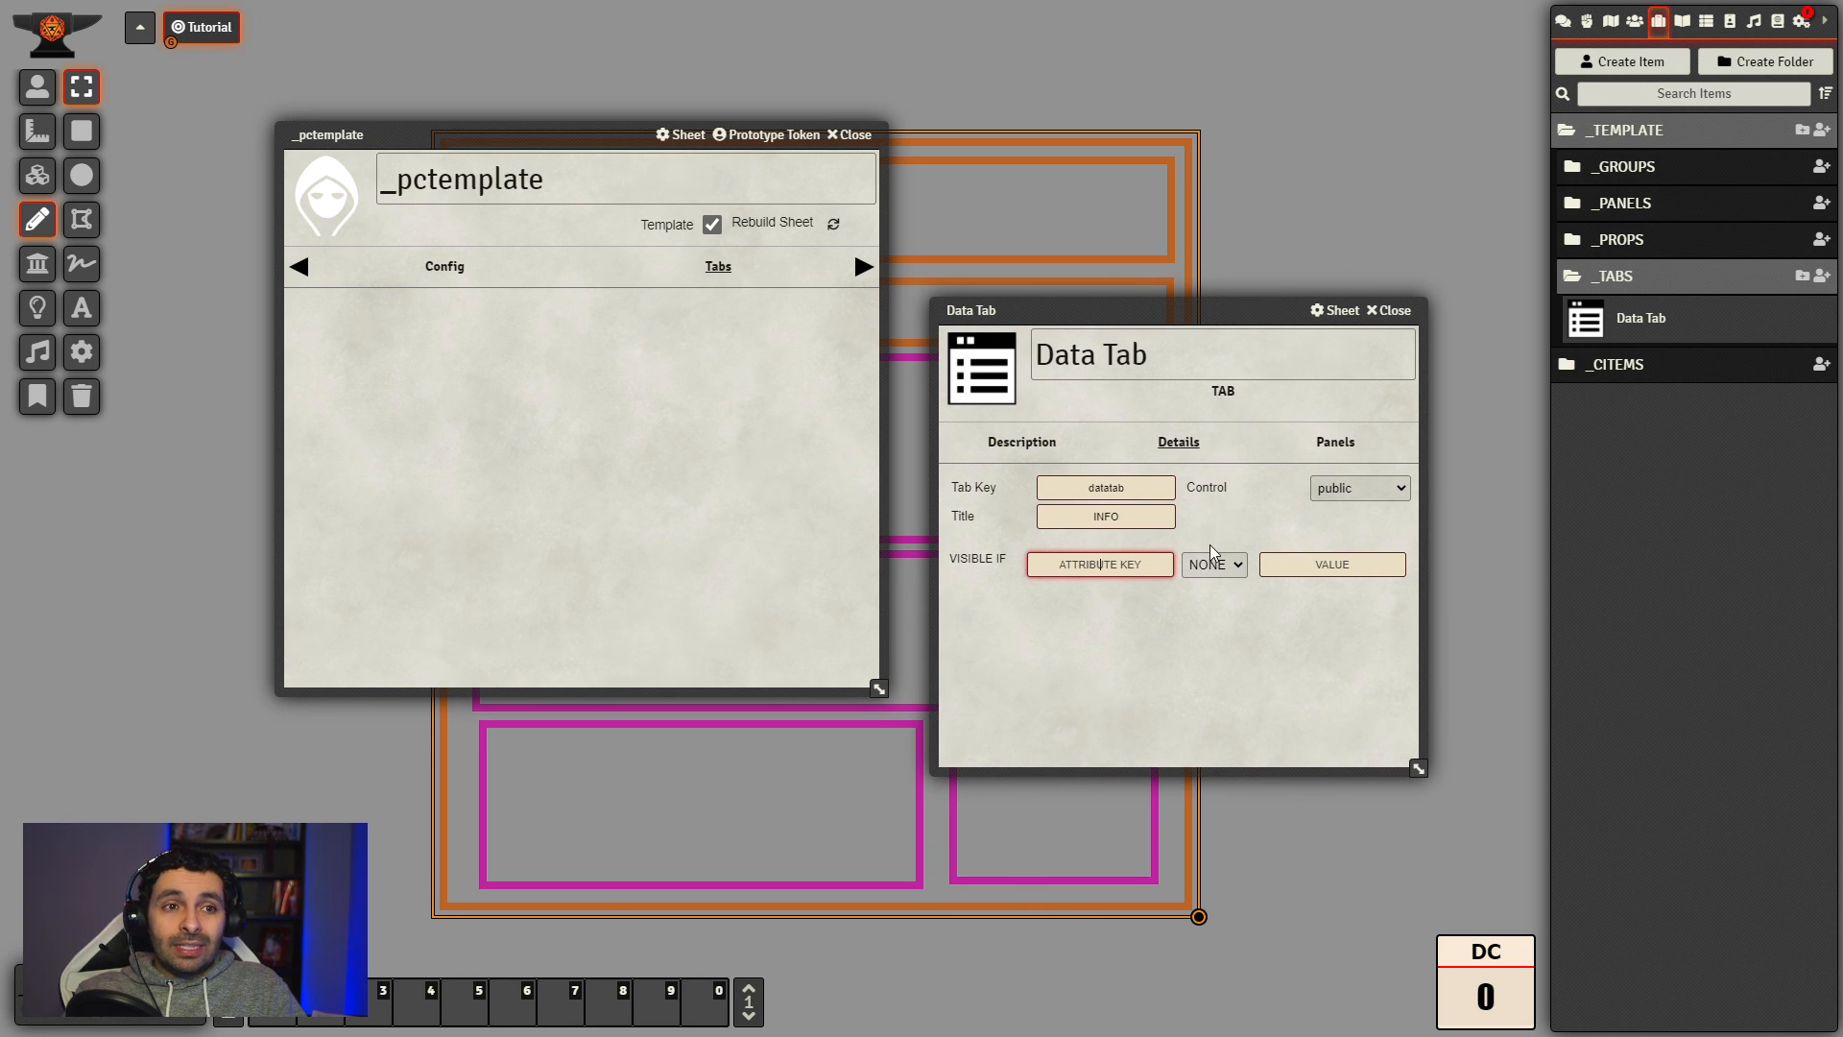
pyautogui.click(1279, 641)
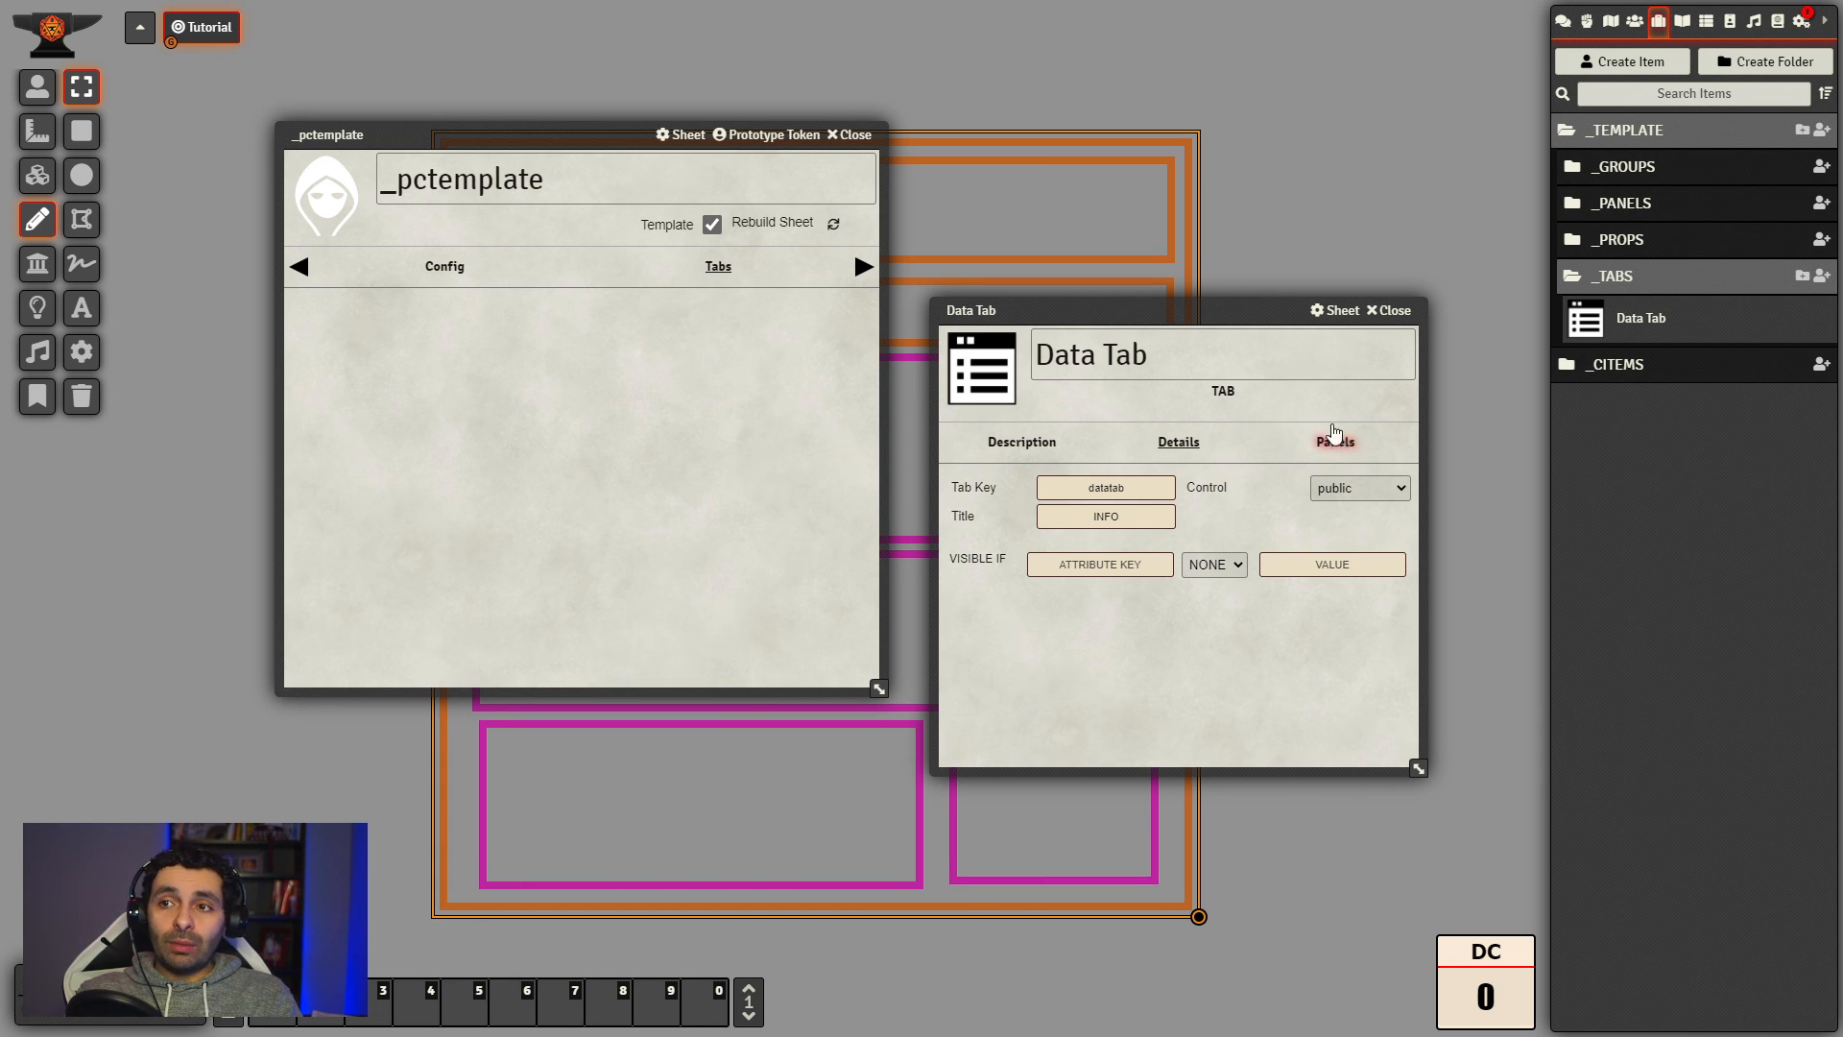
# Step: Close the Data Tab sheet and create an item named Inventory Tab with type sheettab in the _TABS folder
pyautogui.click(1388, 311)
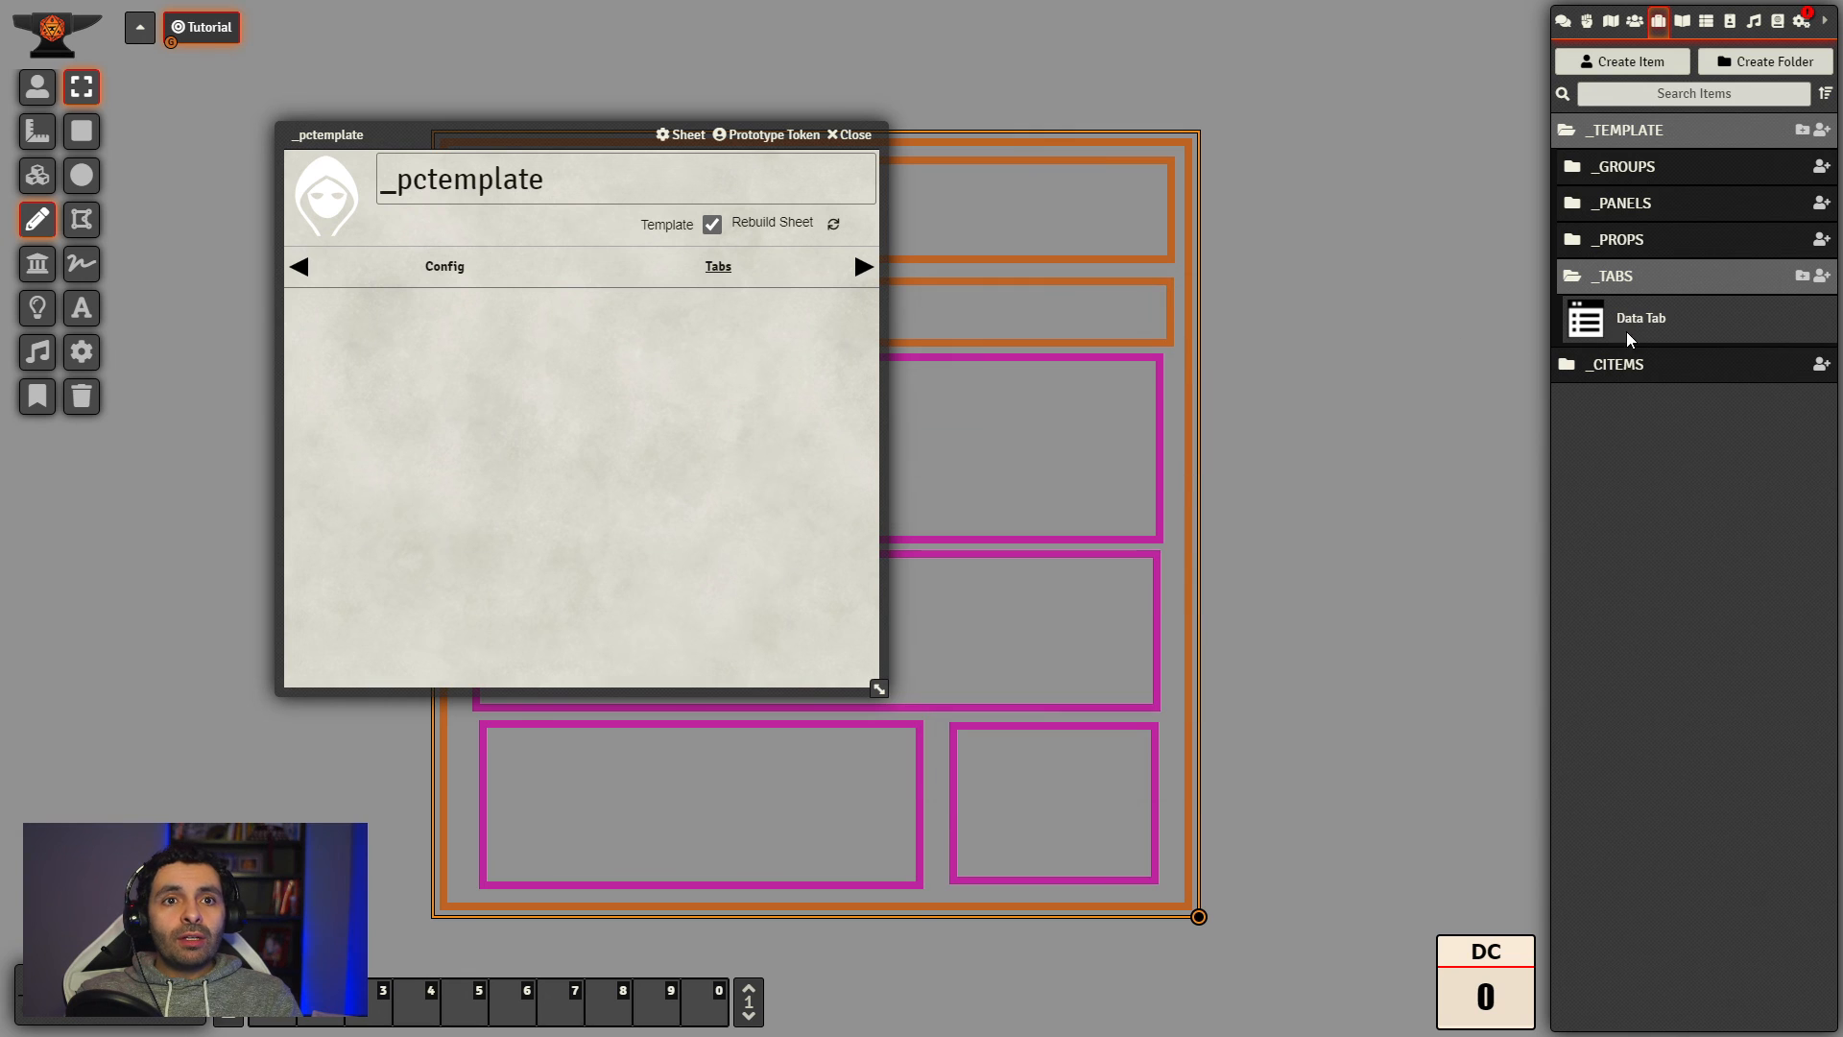
pyautogui.click(1819, 278)
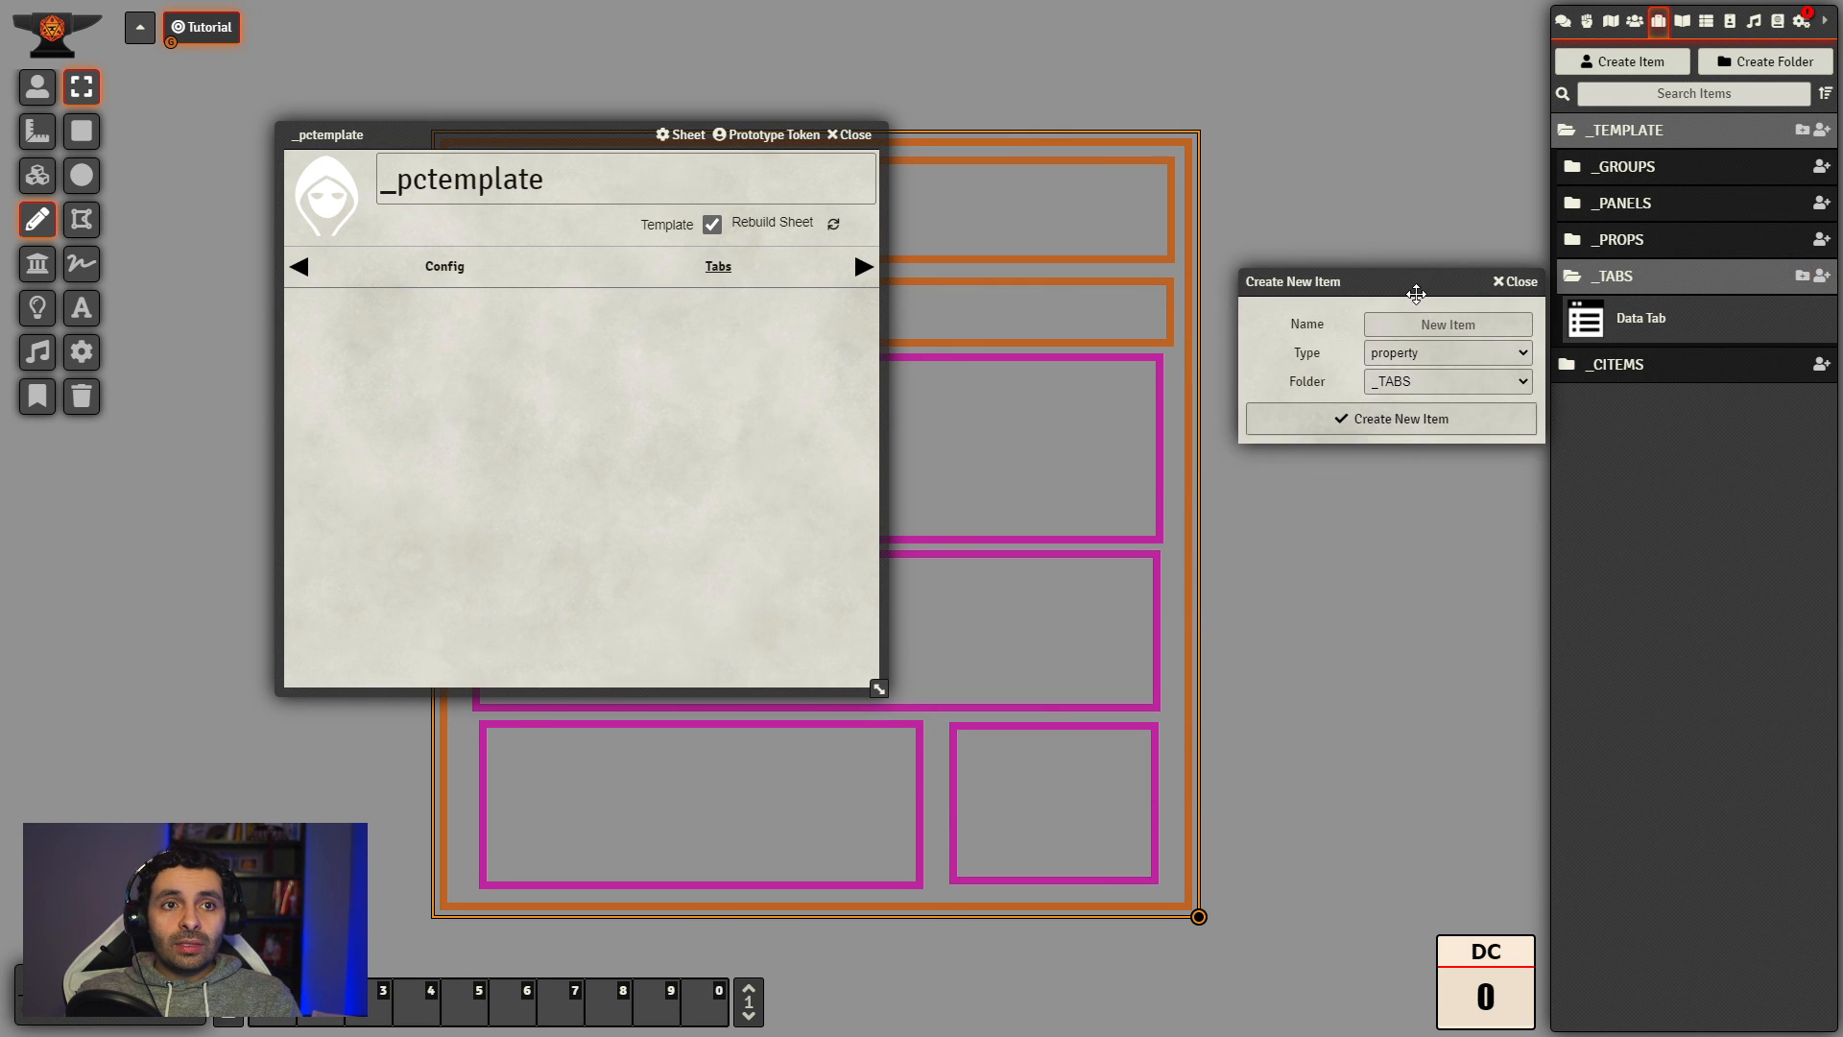
pyautogui.click(1523, 330)
pyautogui.write('Inve')
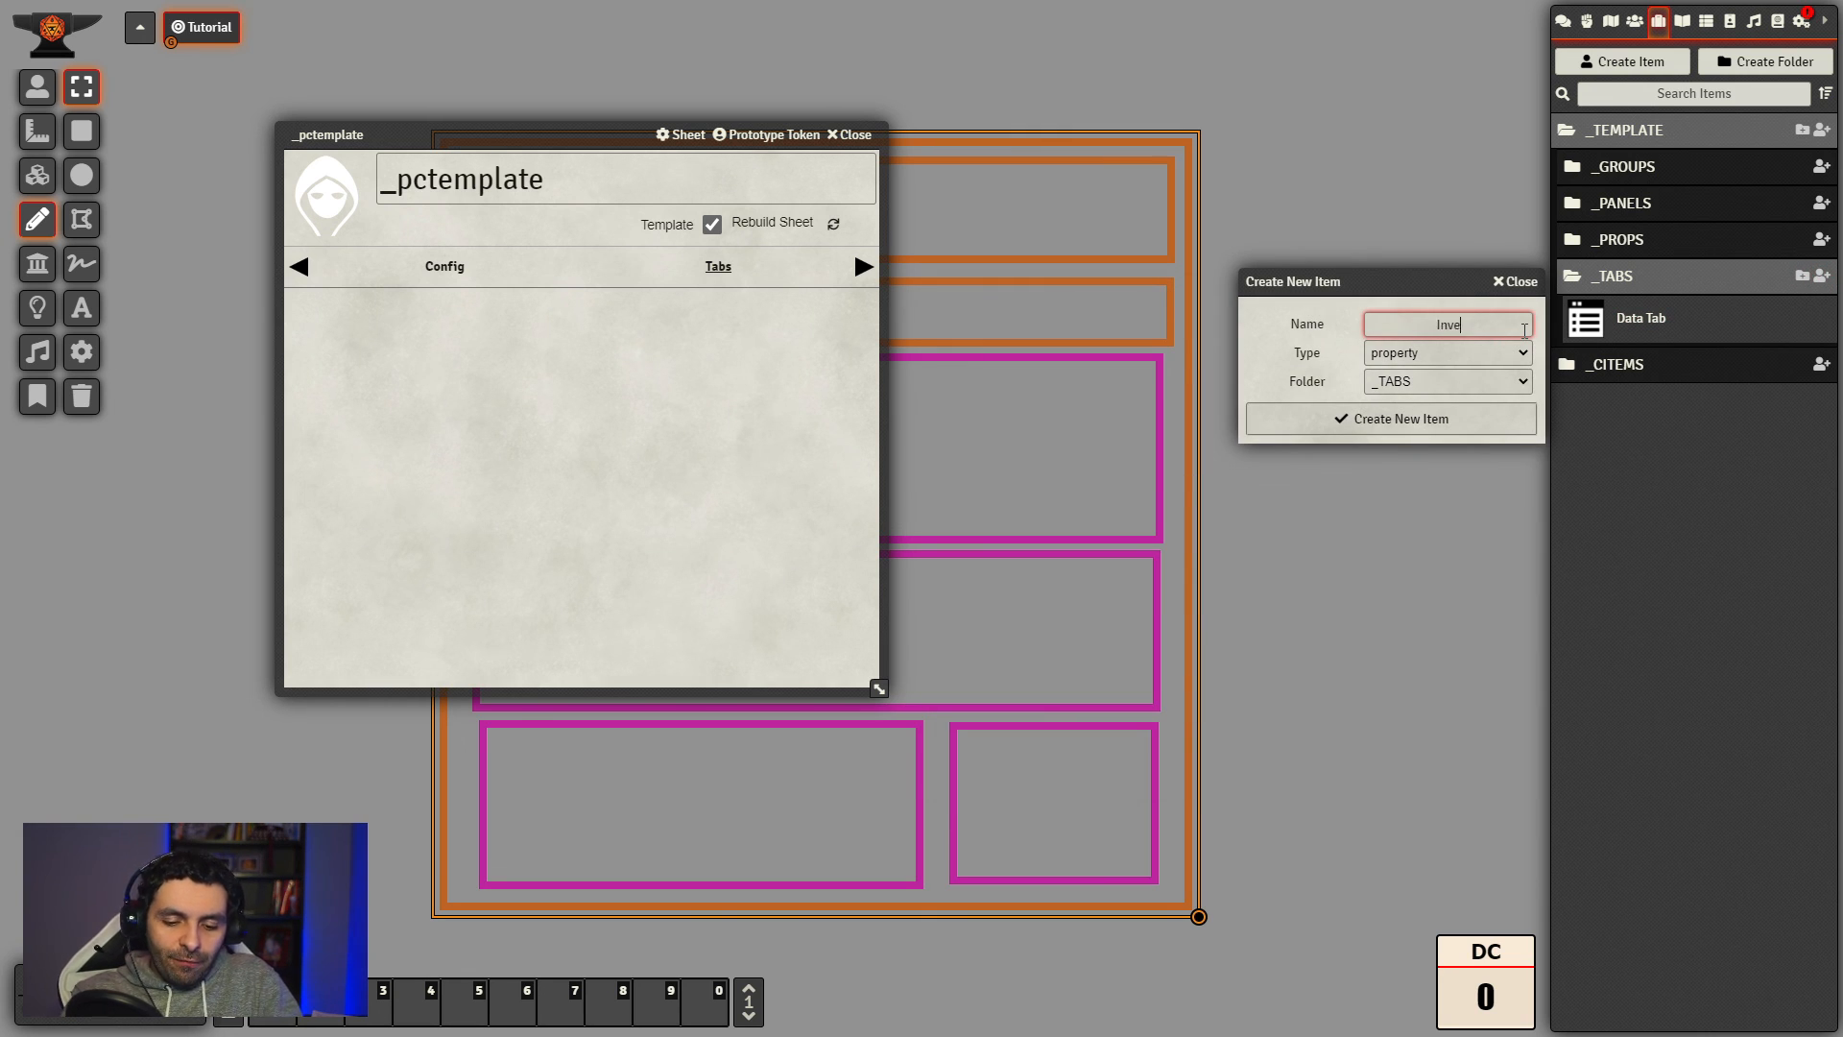
pyautogui.write('ntory Tab')
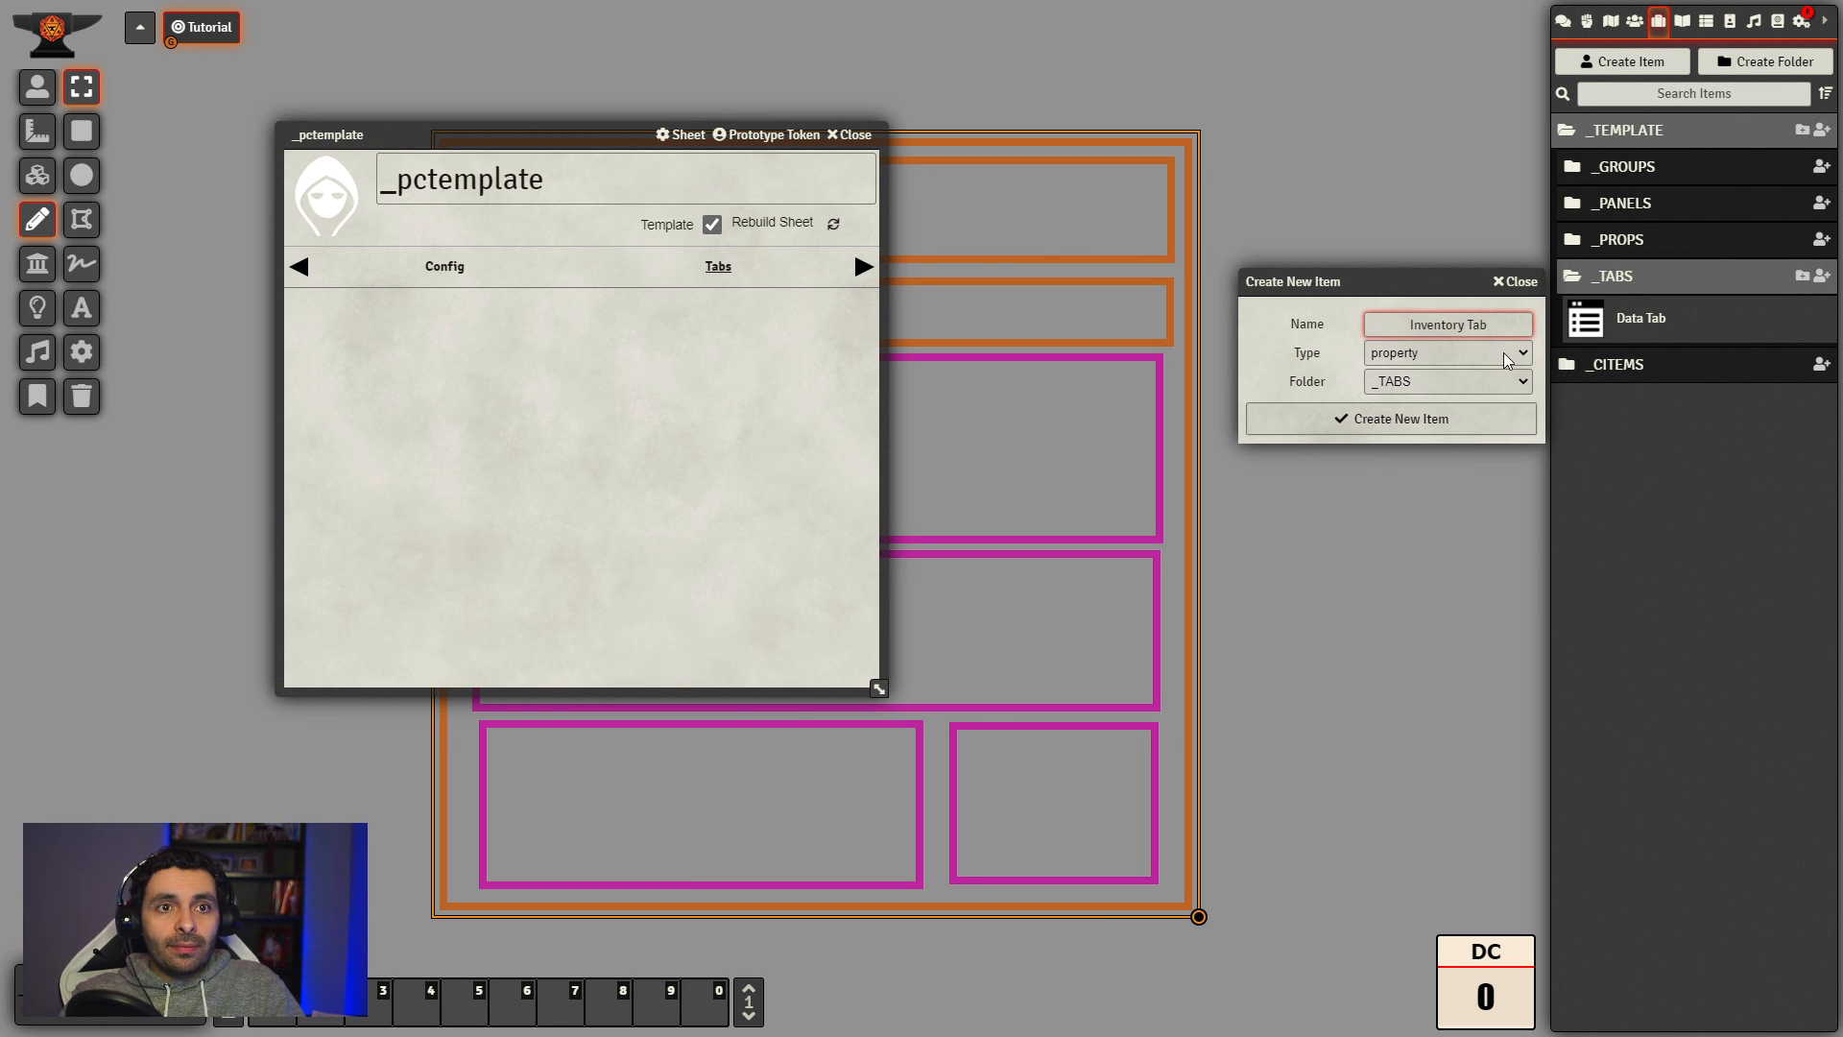
pyautogui.click(1503, 353)
pyautogui.click(1466, 419)
pyautogui.click(1440, 425)
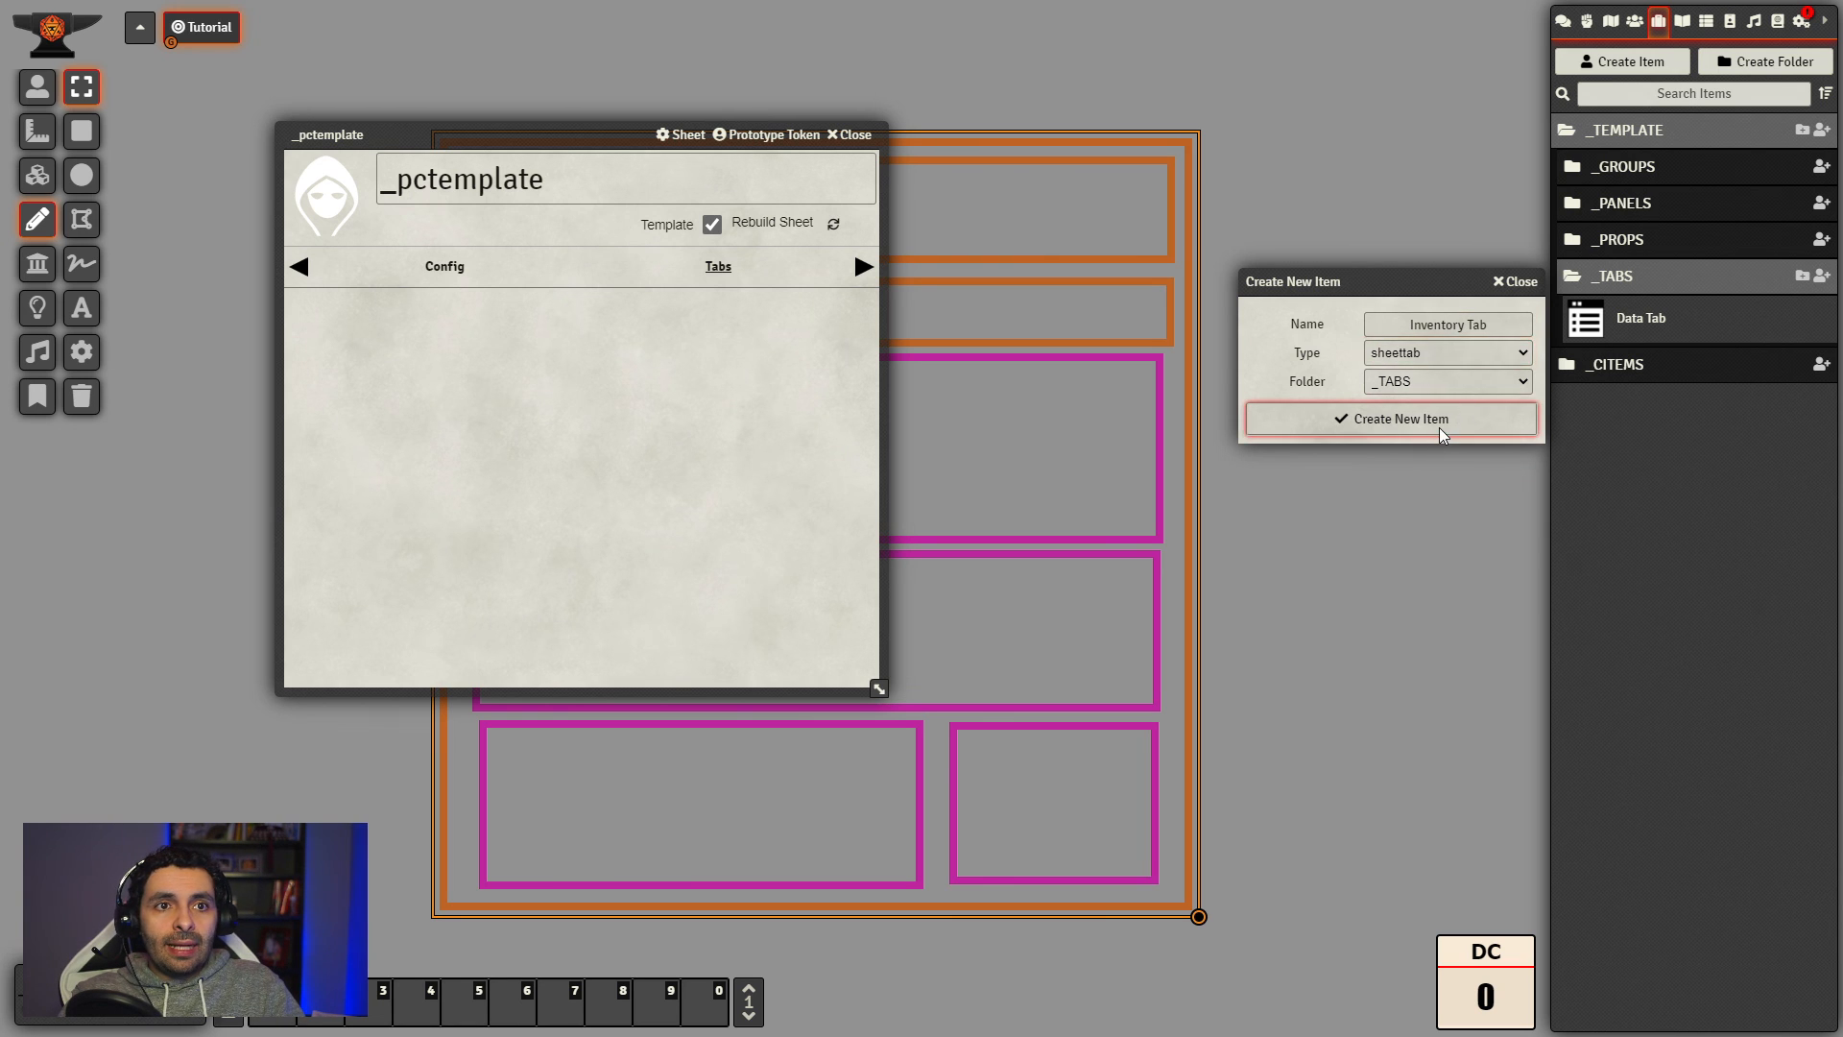
# Step: Place the Inventory Tab sheet beside _pctemplate and save its description as "This Tab displays the character's gear..."
pyautogui.moveTo(927, 305); pyautogui.dragTo(1234, 315)
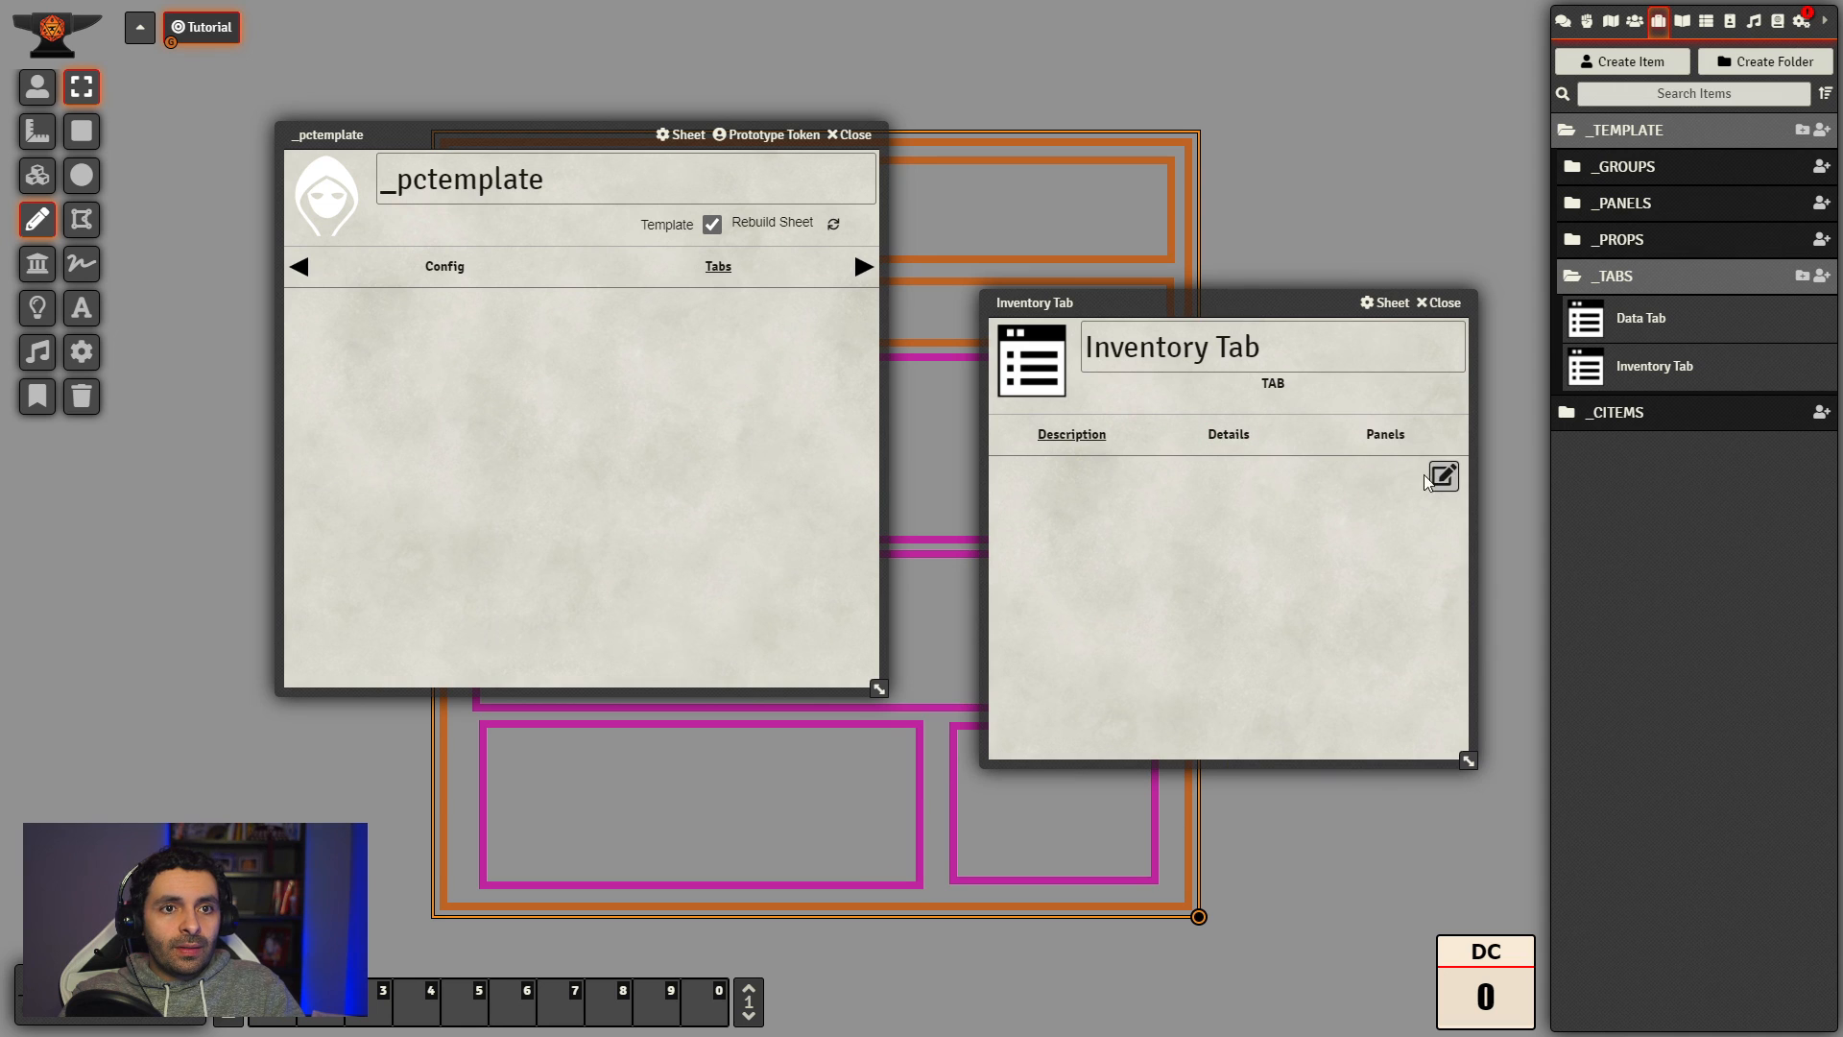
pyautogui.click(1442, 476)
pyautogui.write("This Tab displays the character's gear...")
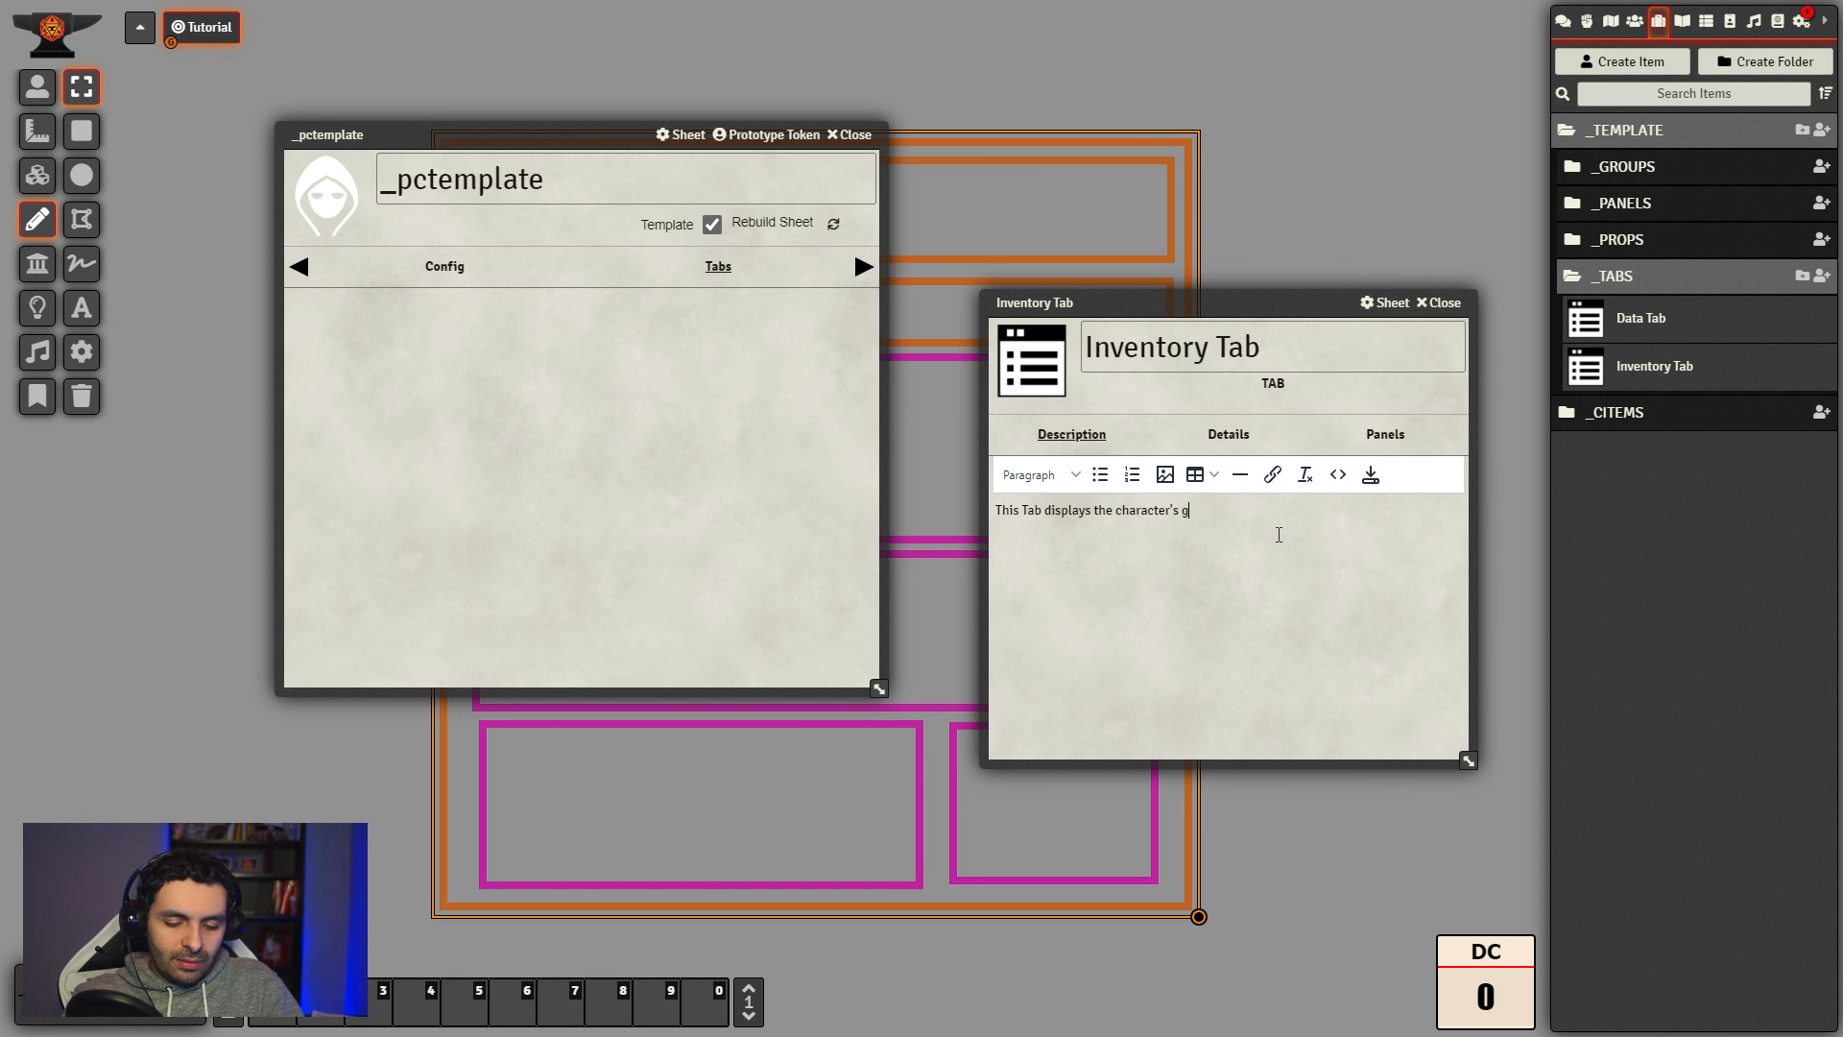
pyautogui.click(1371, 474)
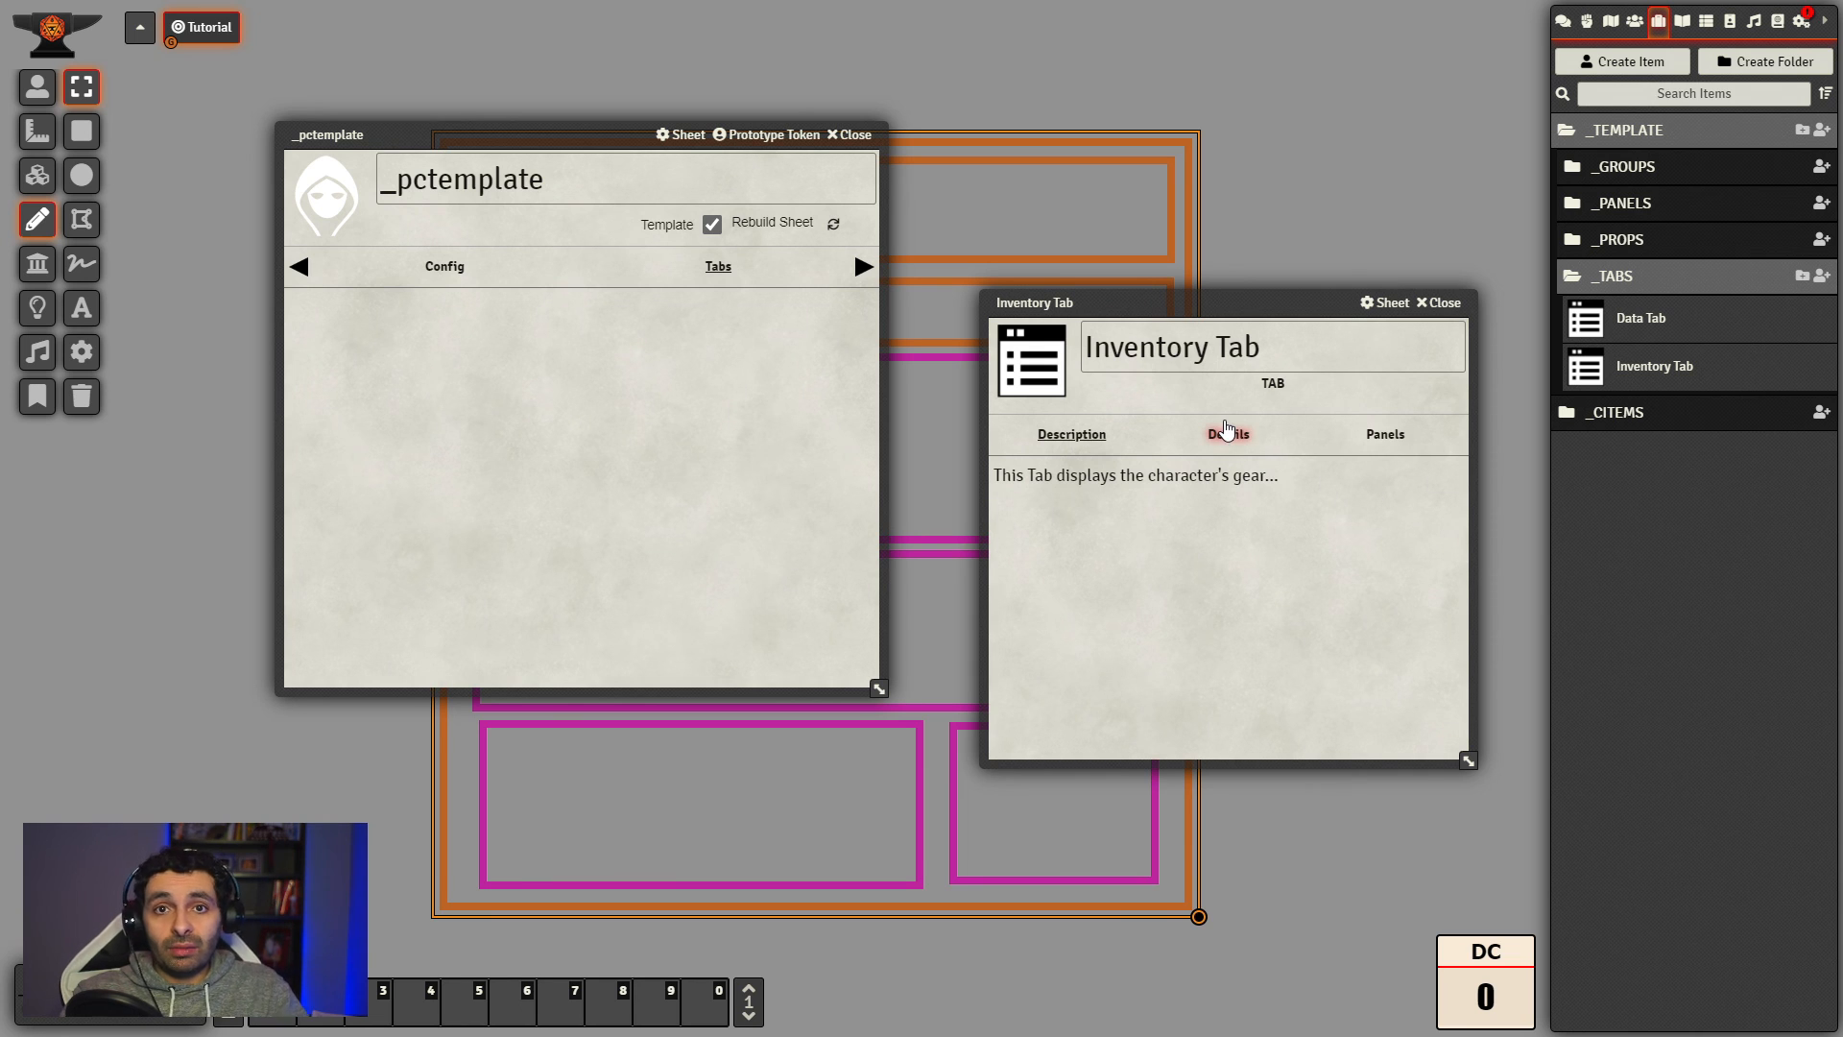
# Step: Set the Tab Key of Inventory Tab to inventorytab and its Title to INVENTORY, closing the sheet when done
pyautogui.click(1229, 434)
pyautogui.click(1166, 481)
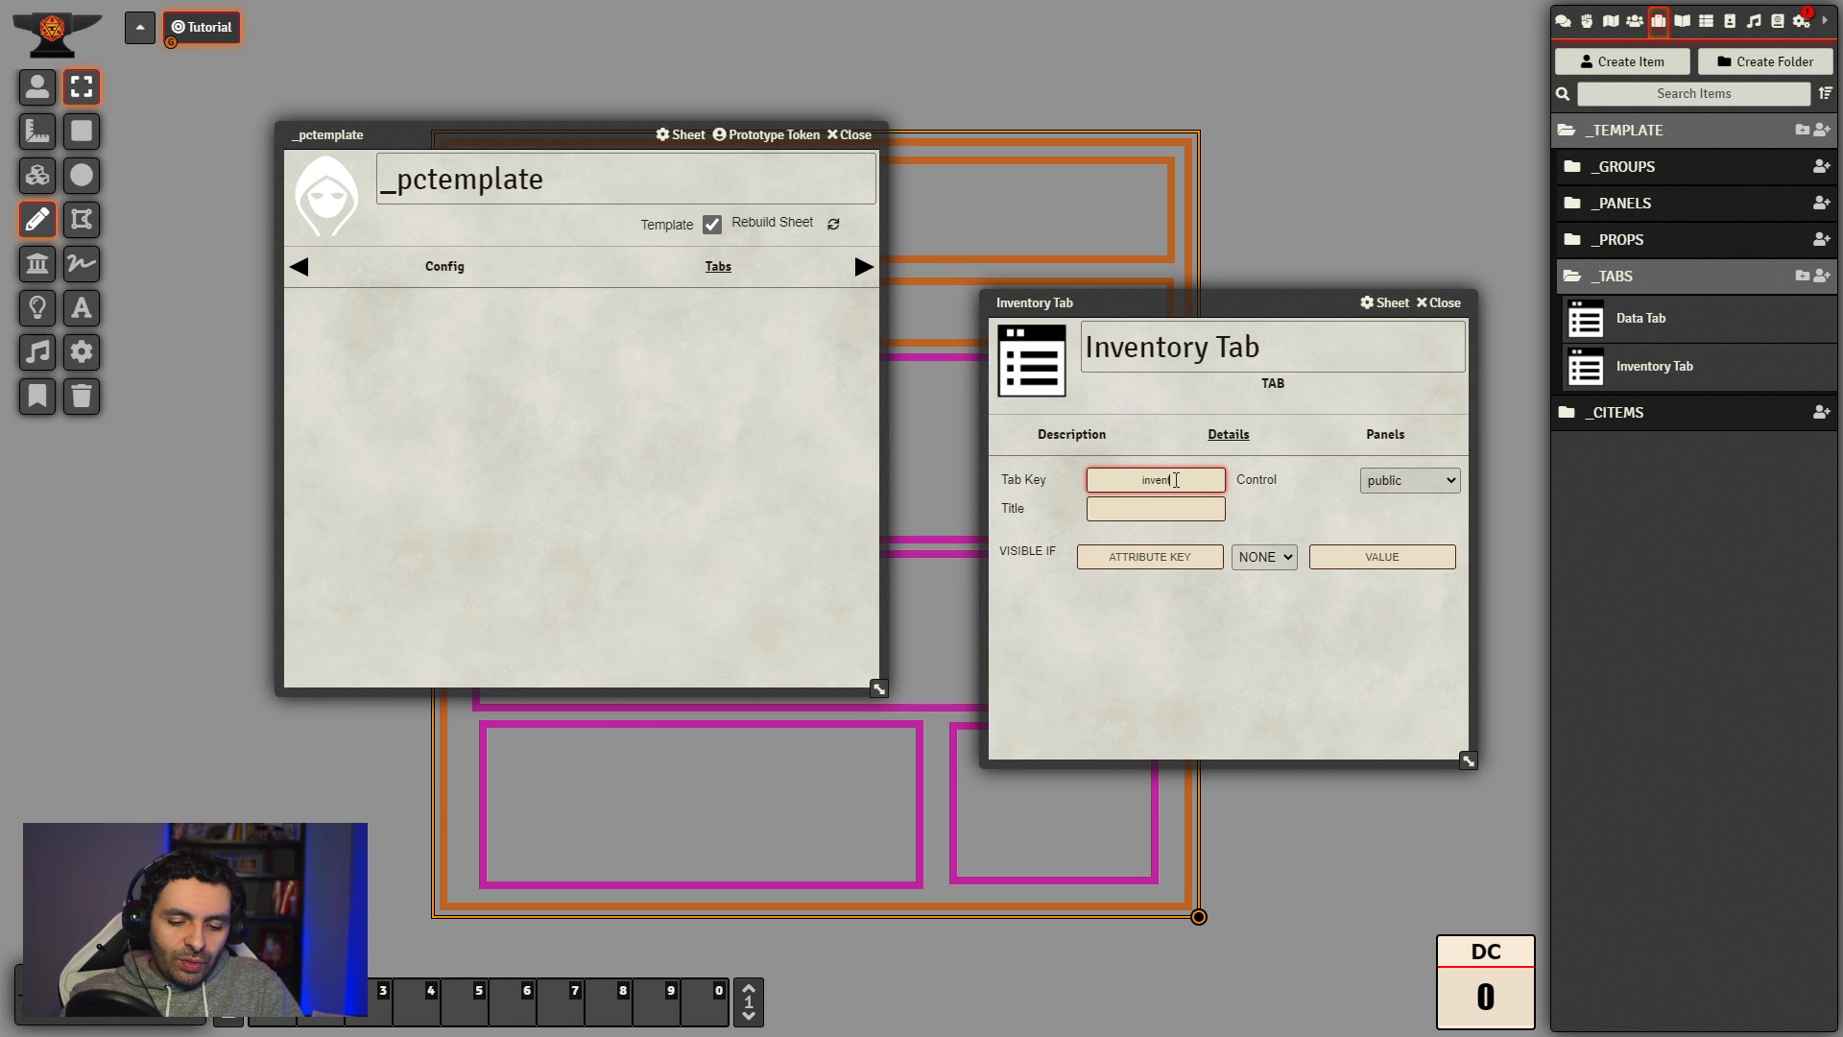
pyautogui.write('inventorytab')
pyautogui.click(1249, 526)
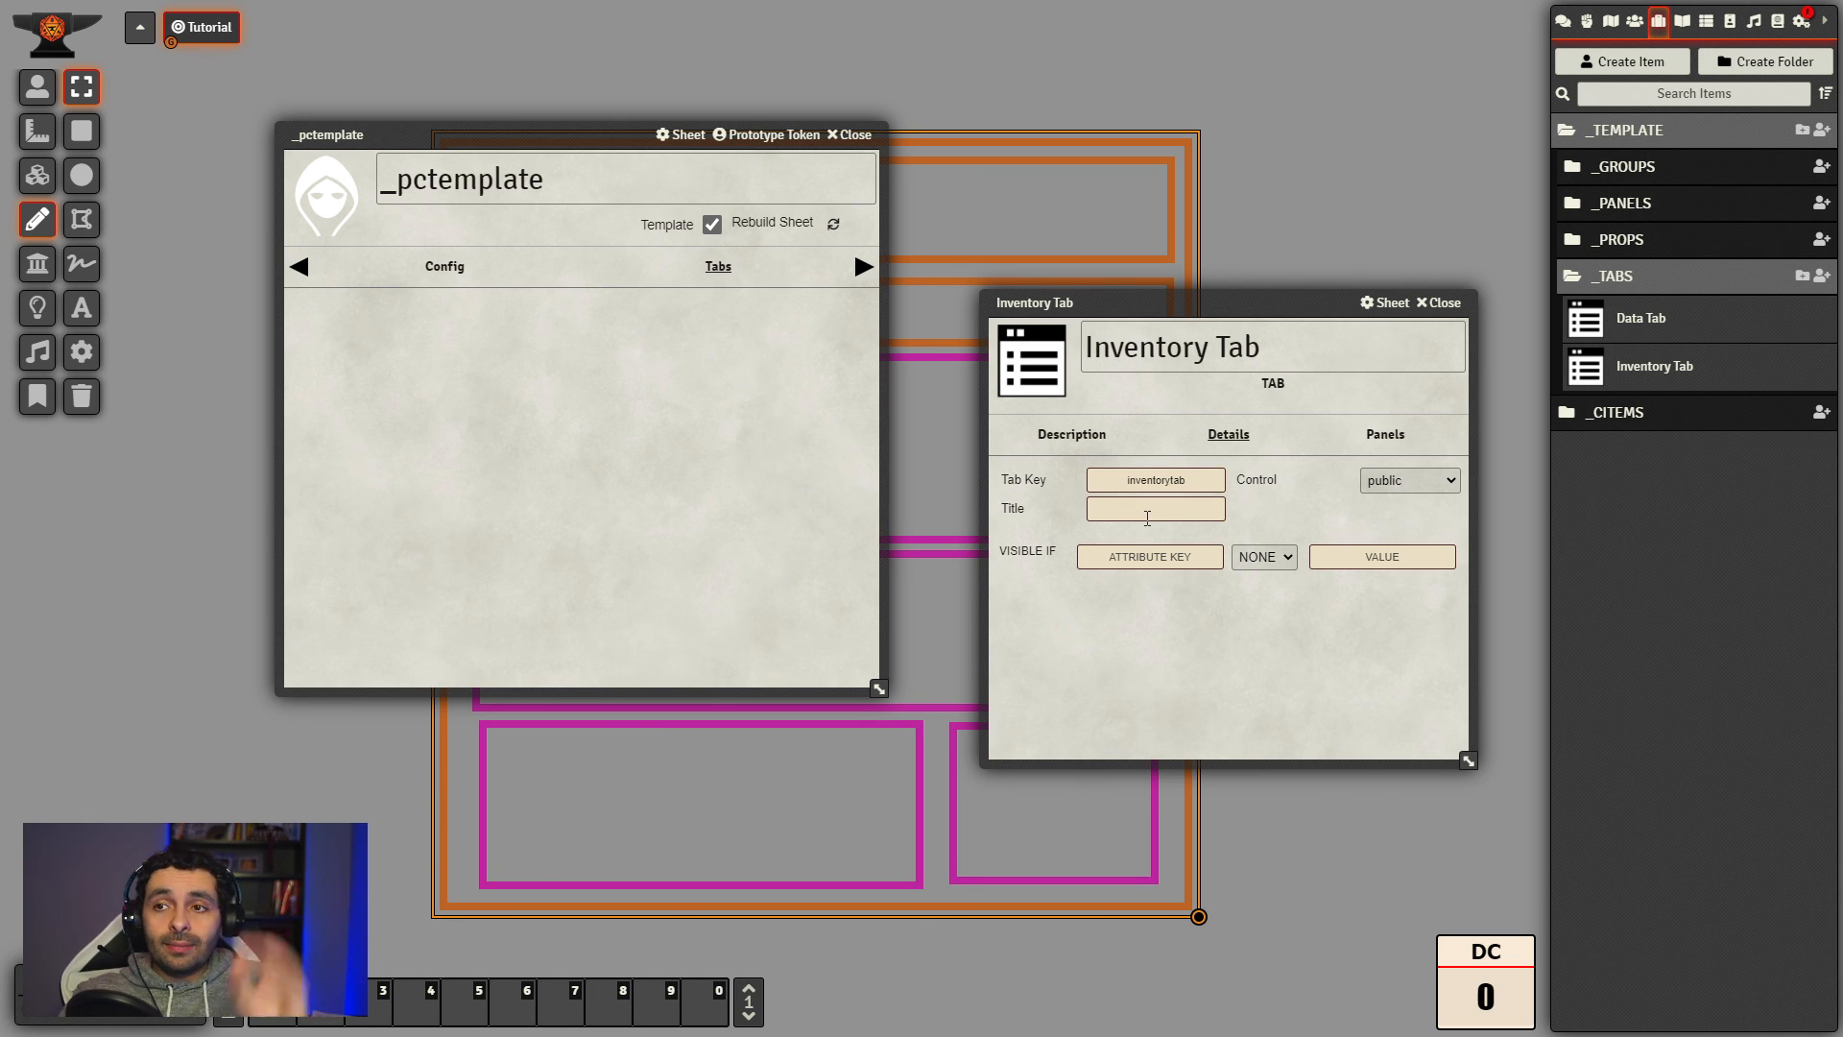
pyautogui.click(1153, 512)
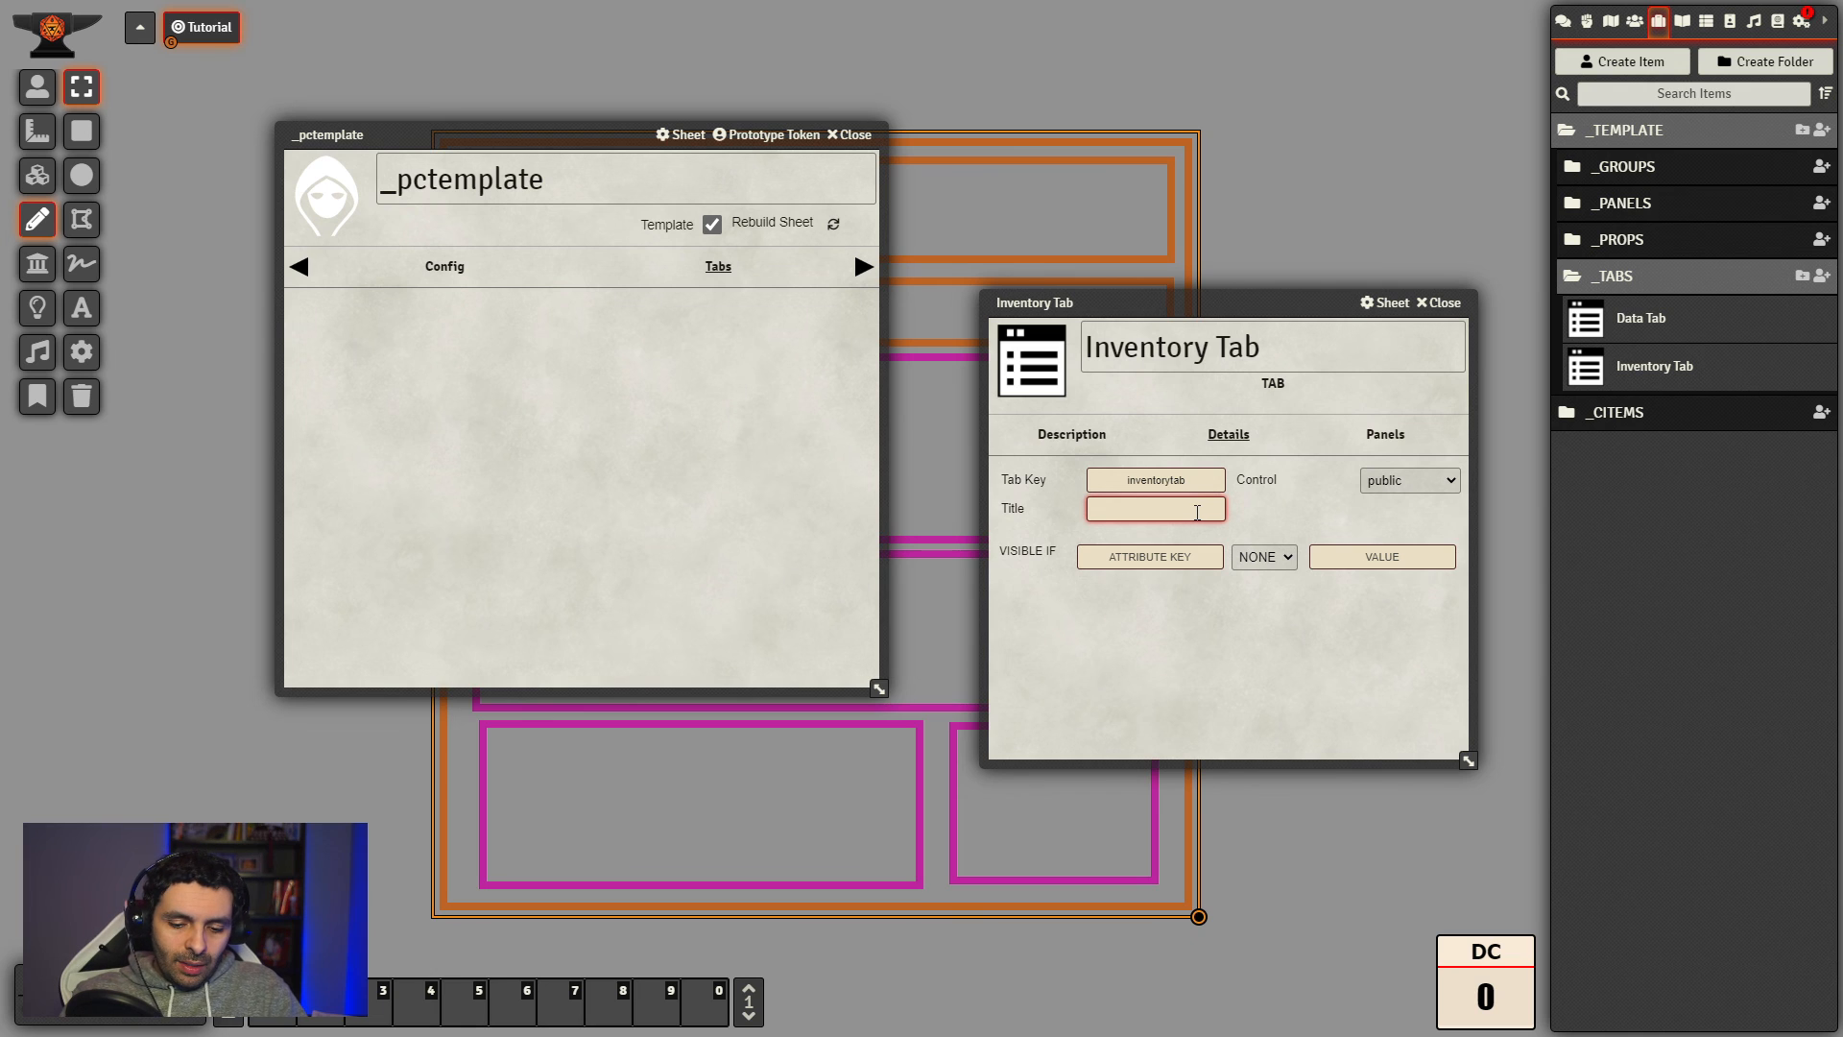
pyautogui.write('INVENTORY')
pyautogui.click(1241, 620)
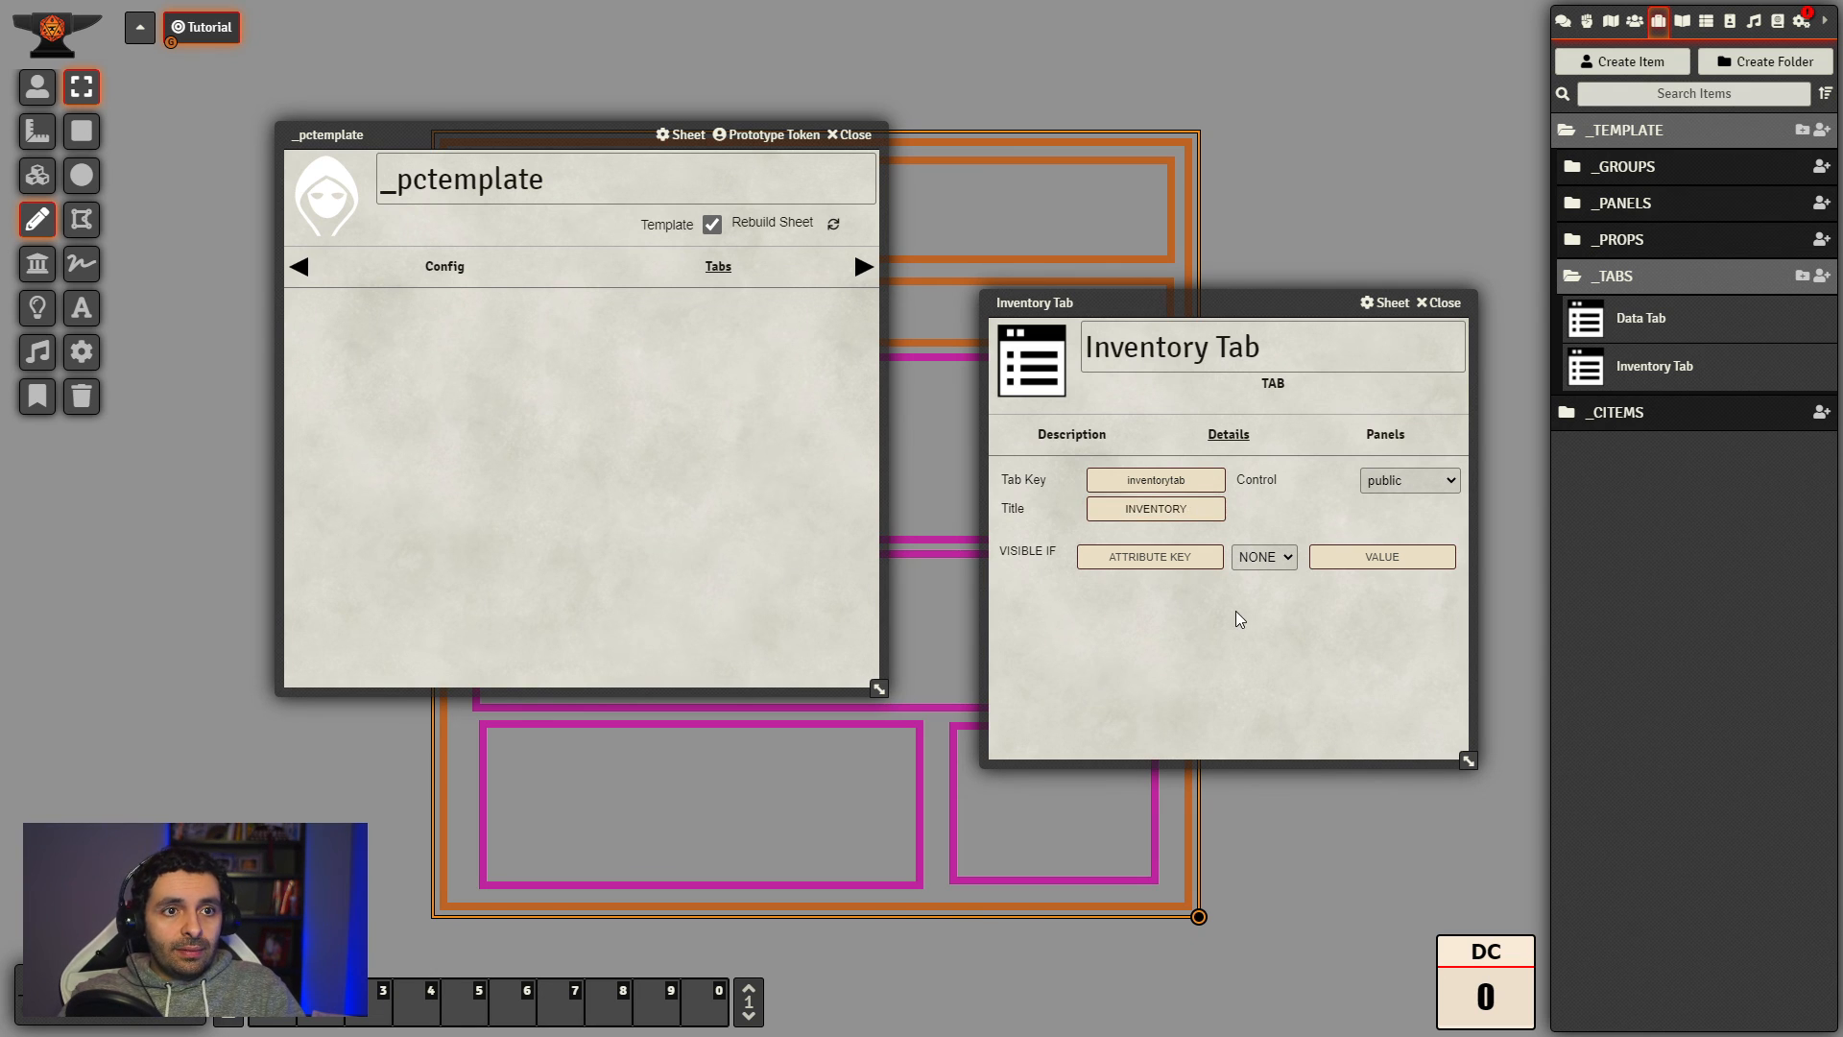
pyautogui.click(1443, 314)
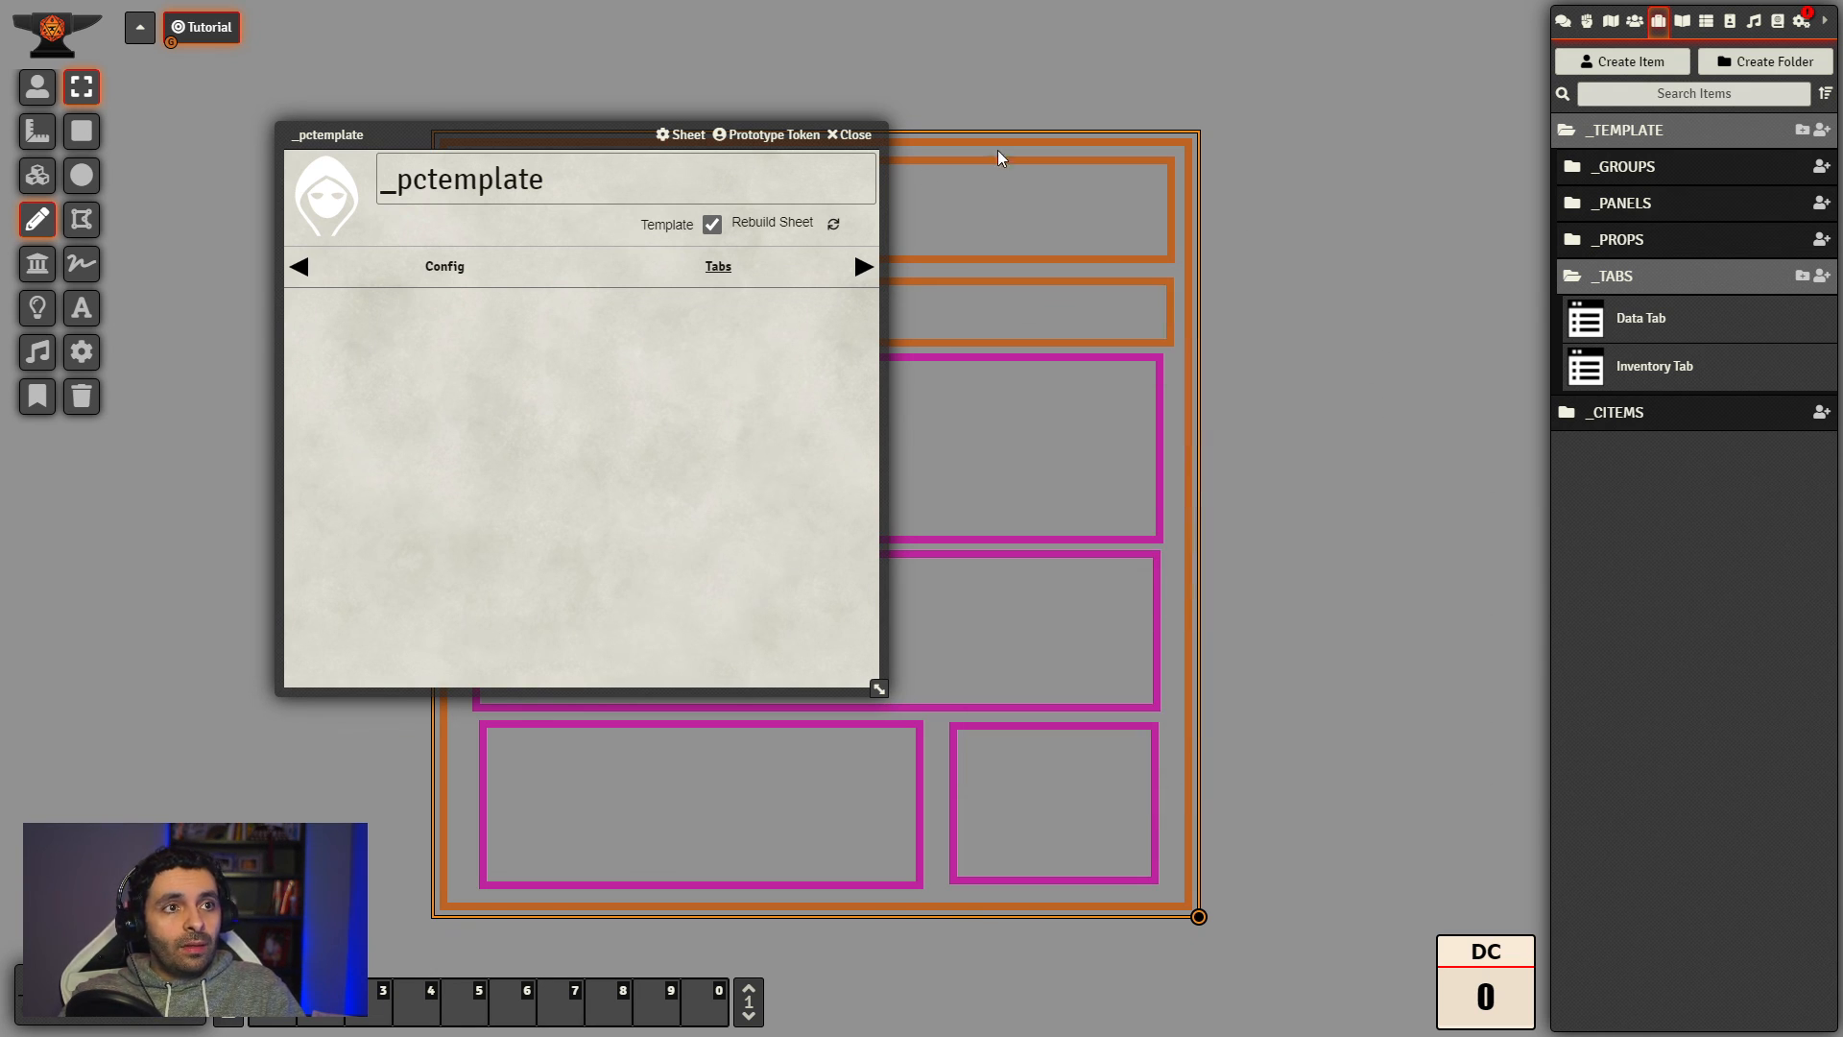
# Step: Reopen the Data Tab and Inventory Tab sheets and arrange them one above the other beside _pctemplate
pyautogui.click(1636, 323)
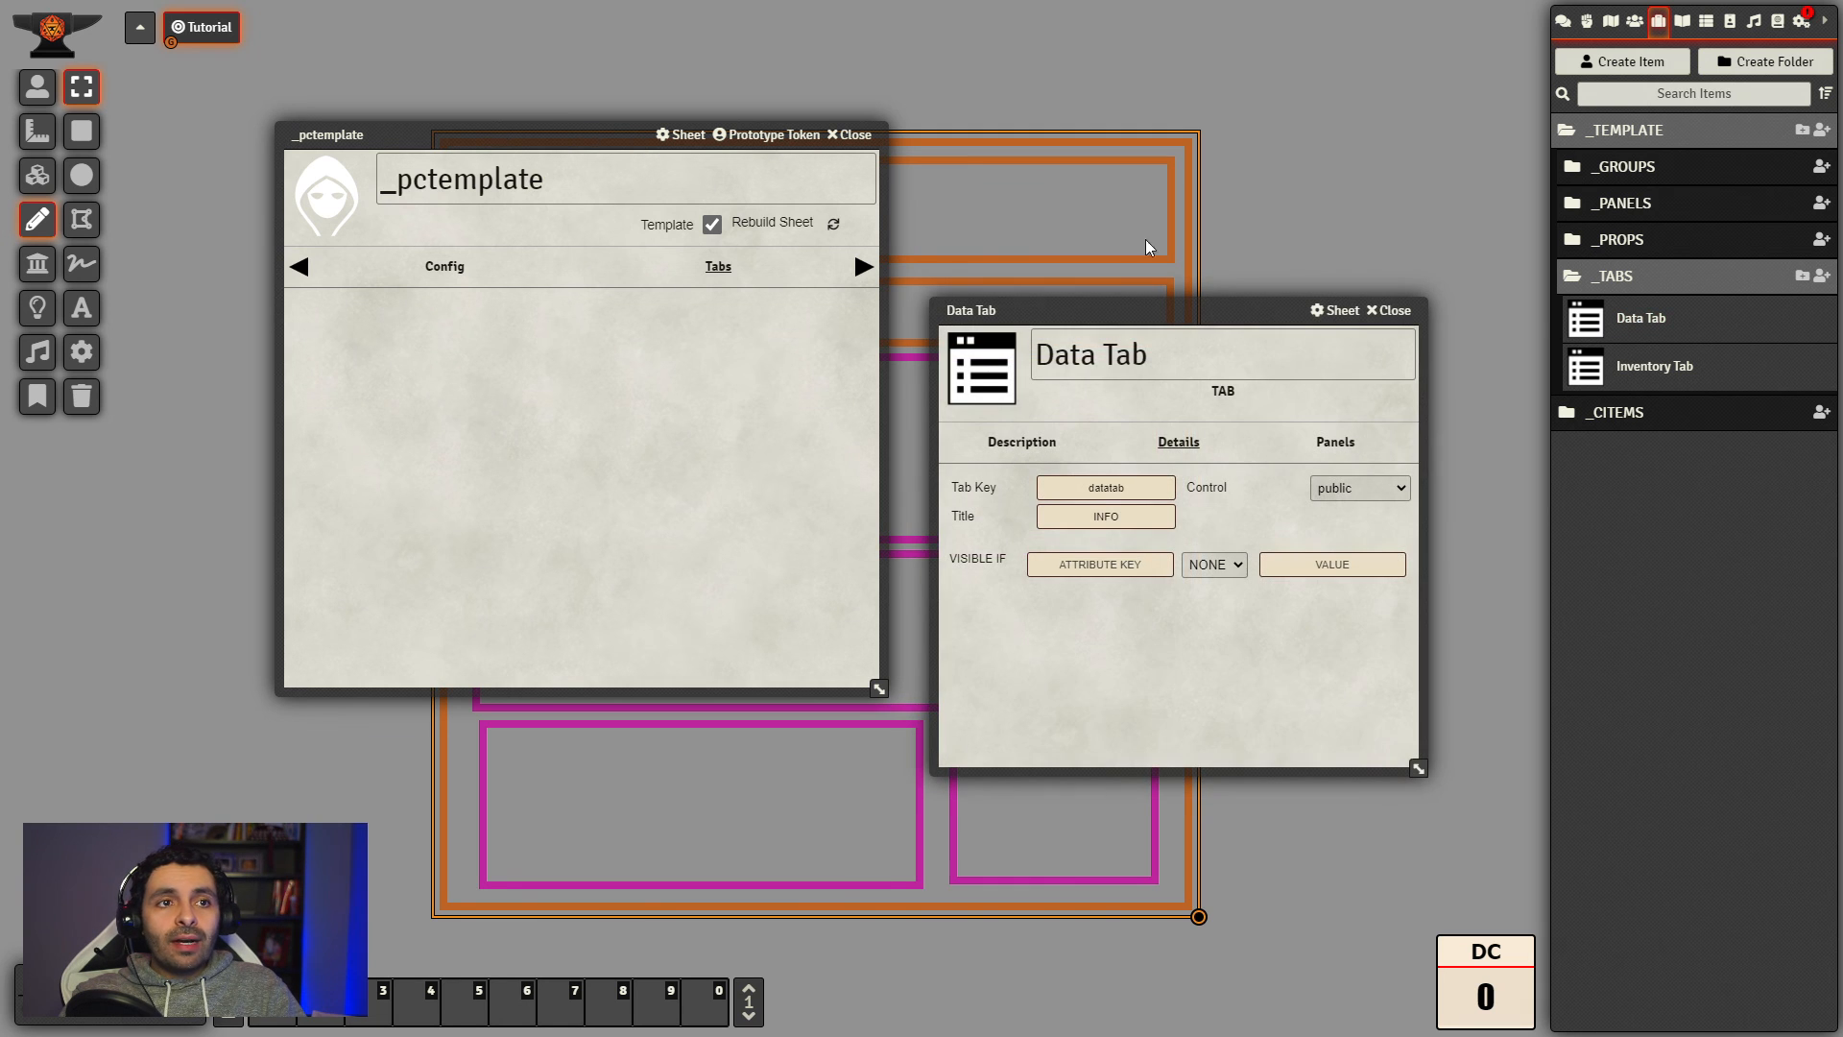
pyautogui.moveTo(1115, 301); pyautogui.dragTo(1175, 82)
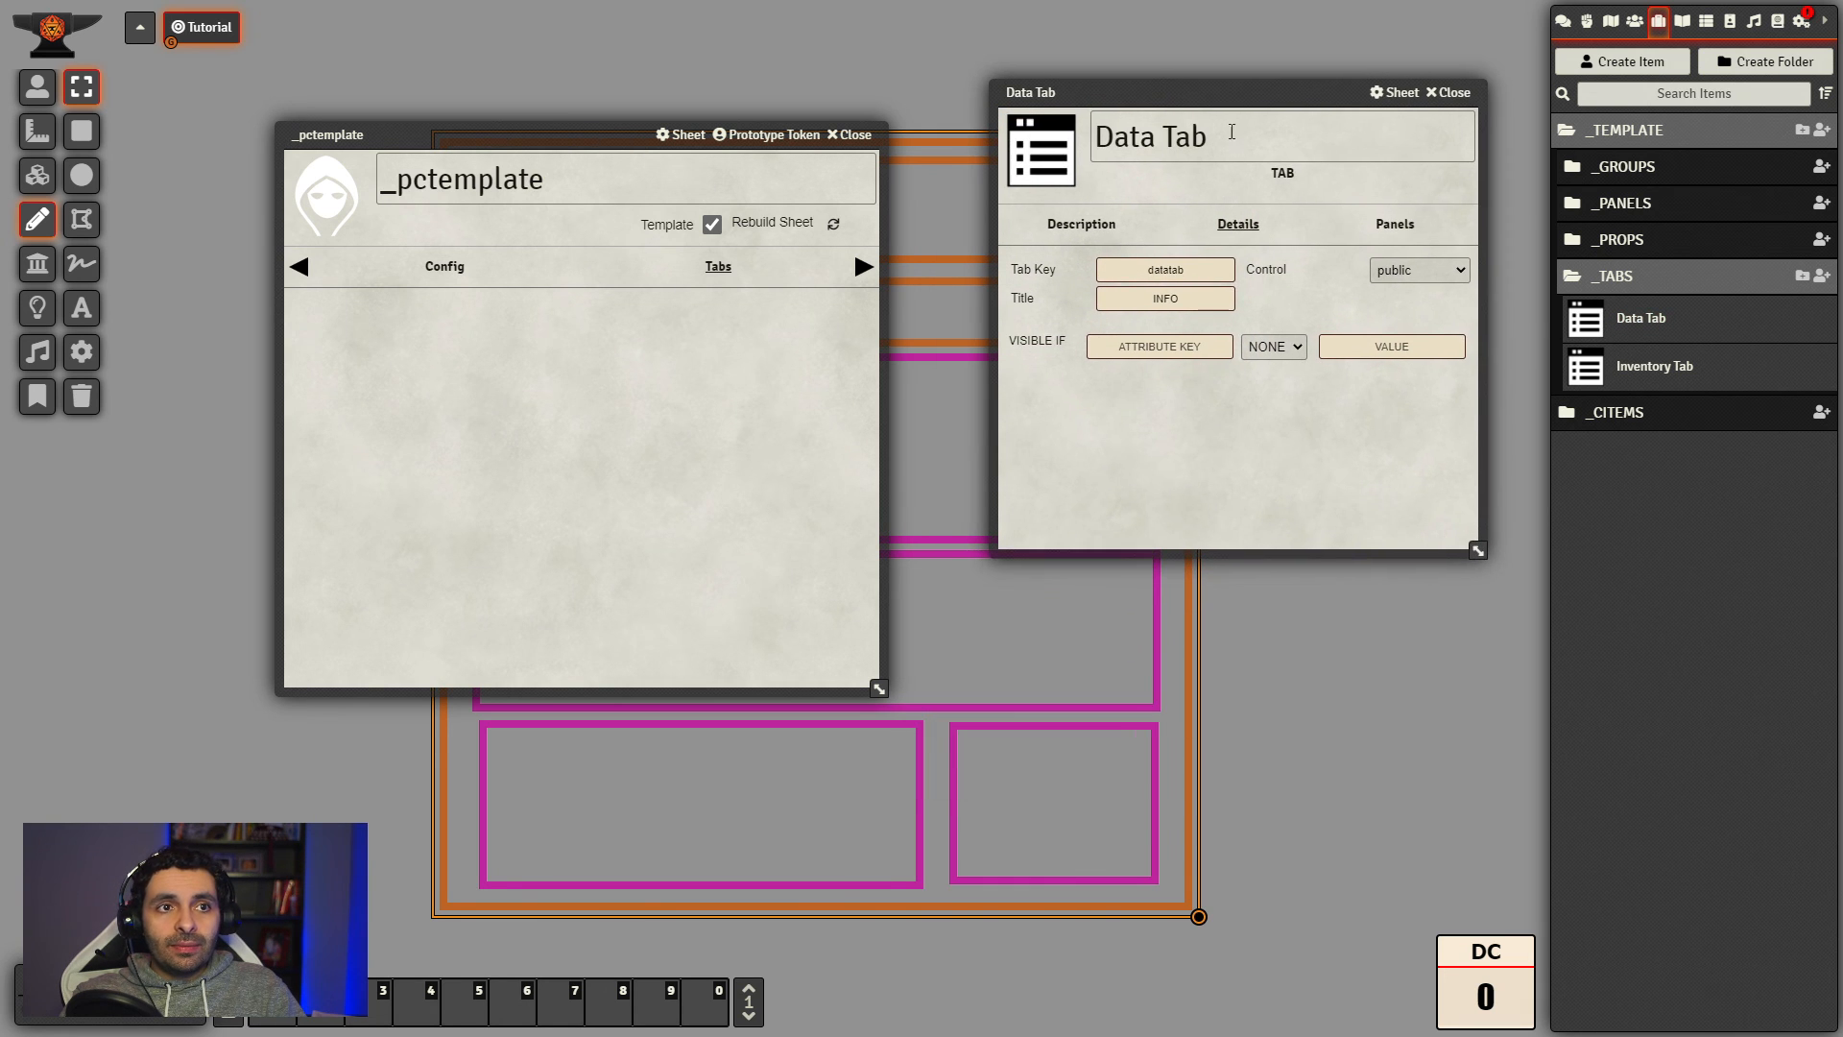
pyautogui.click(1671, 376)
pyautogui.moveTo(1235, 297); pyautogui.dragTo(1244, 511)
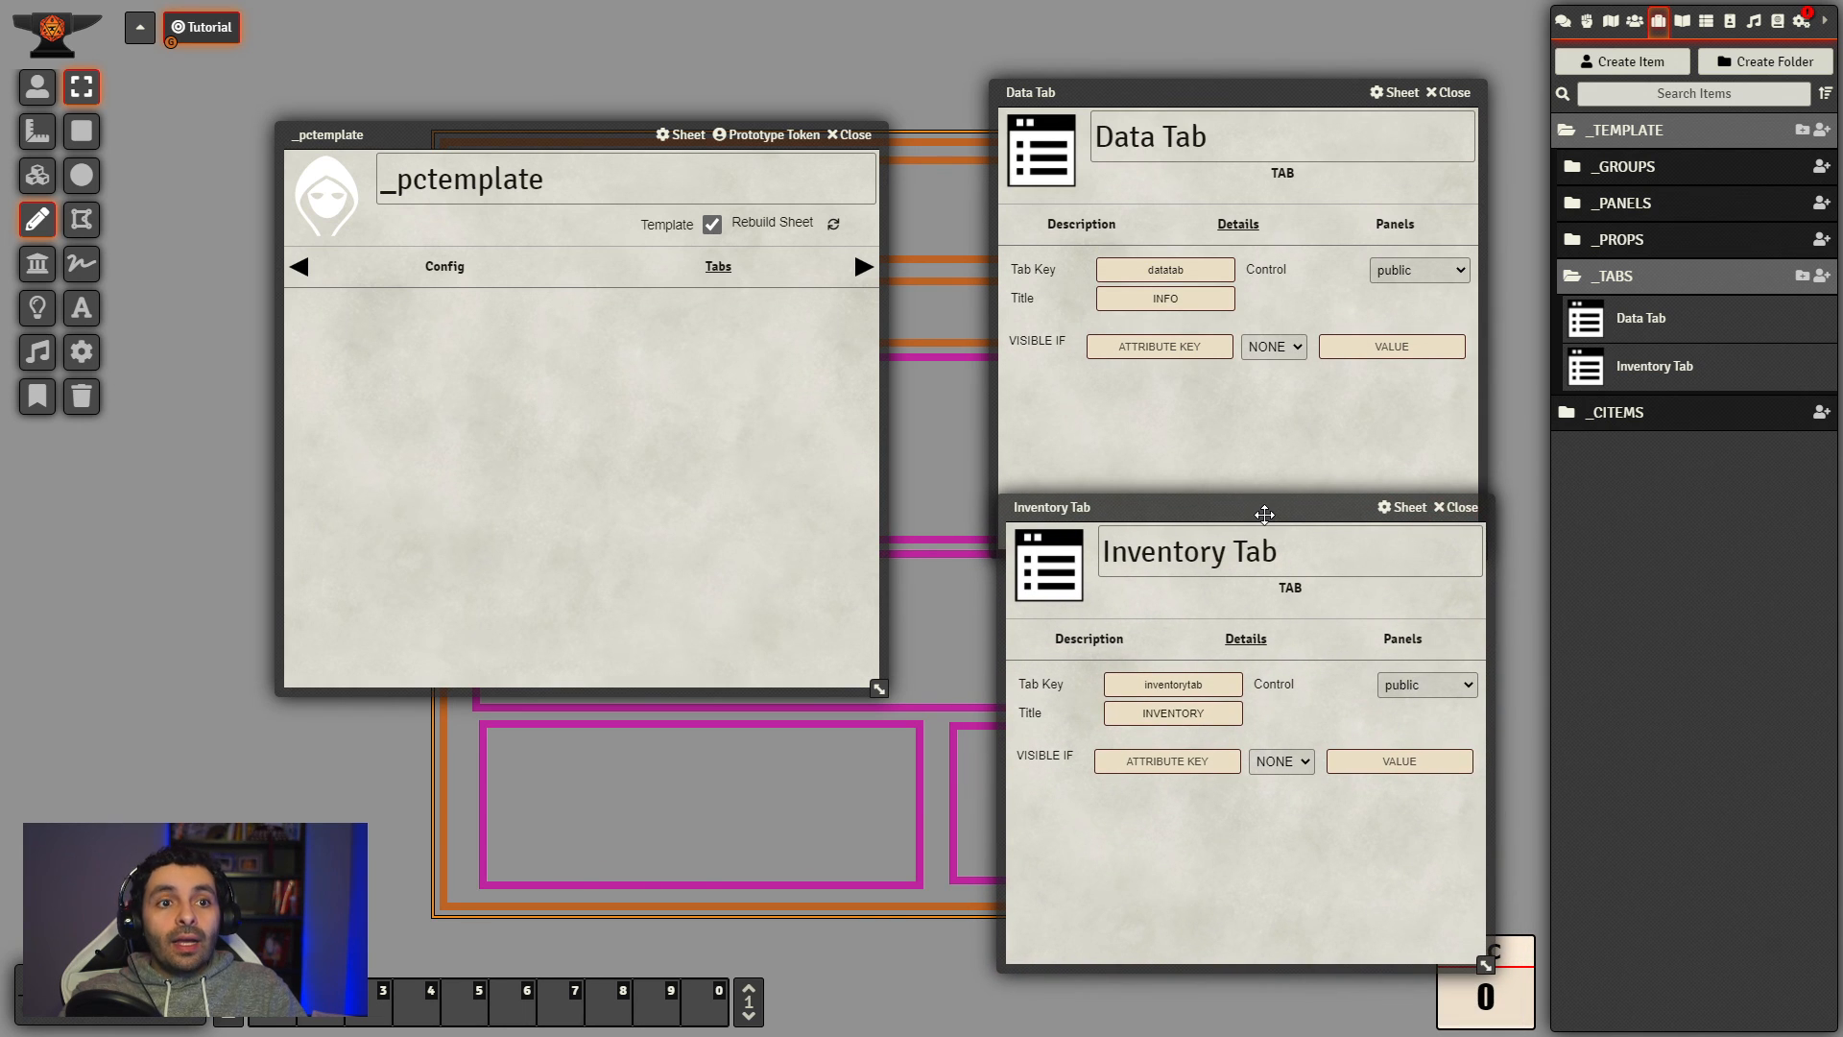
# Step: Minimize the Inventory Tab, Data Tab and _pctemplate sheets and move them clear of the layout drawing
pyautogui.doubleClick(1263, 510)
pyautogui.doubleClick(1276, 92)
pyautogui.moveTo(1085, 89); pyautogui.dragTo(1364, 52)
pyautogui.moveTo(1061, 501); pyautogui.dragTo(1357, 107)
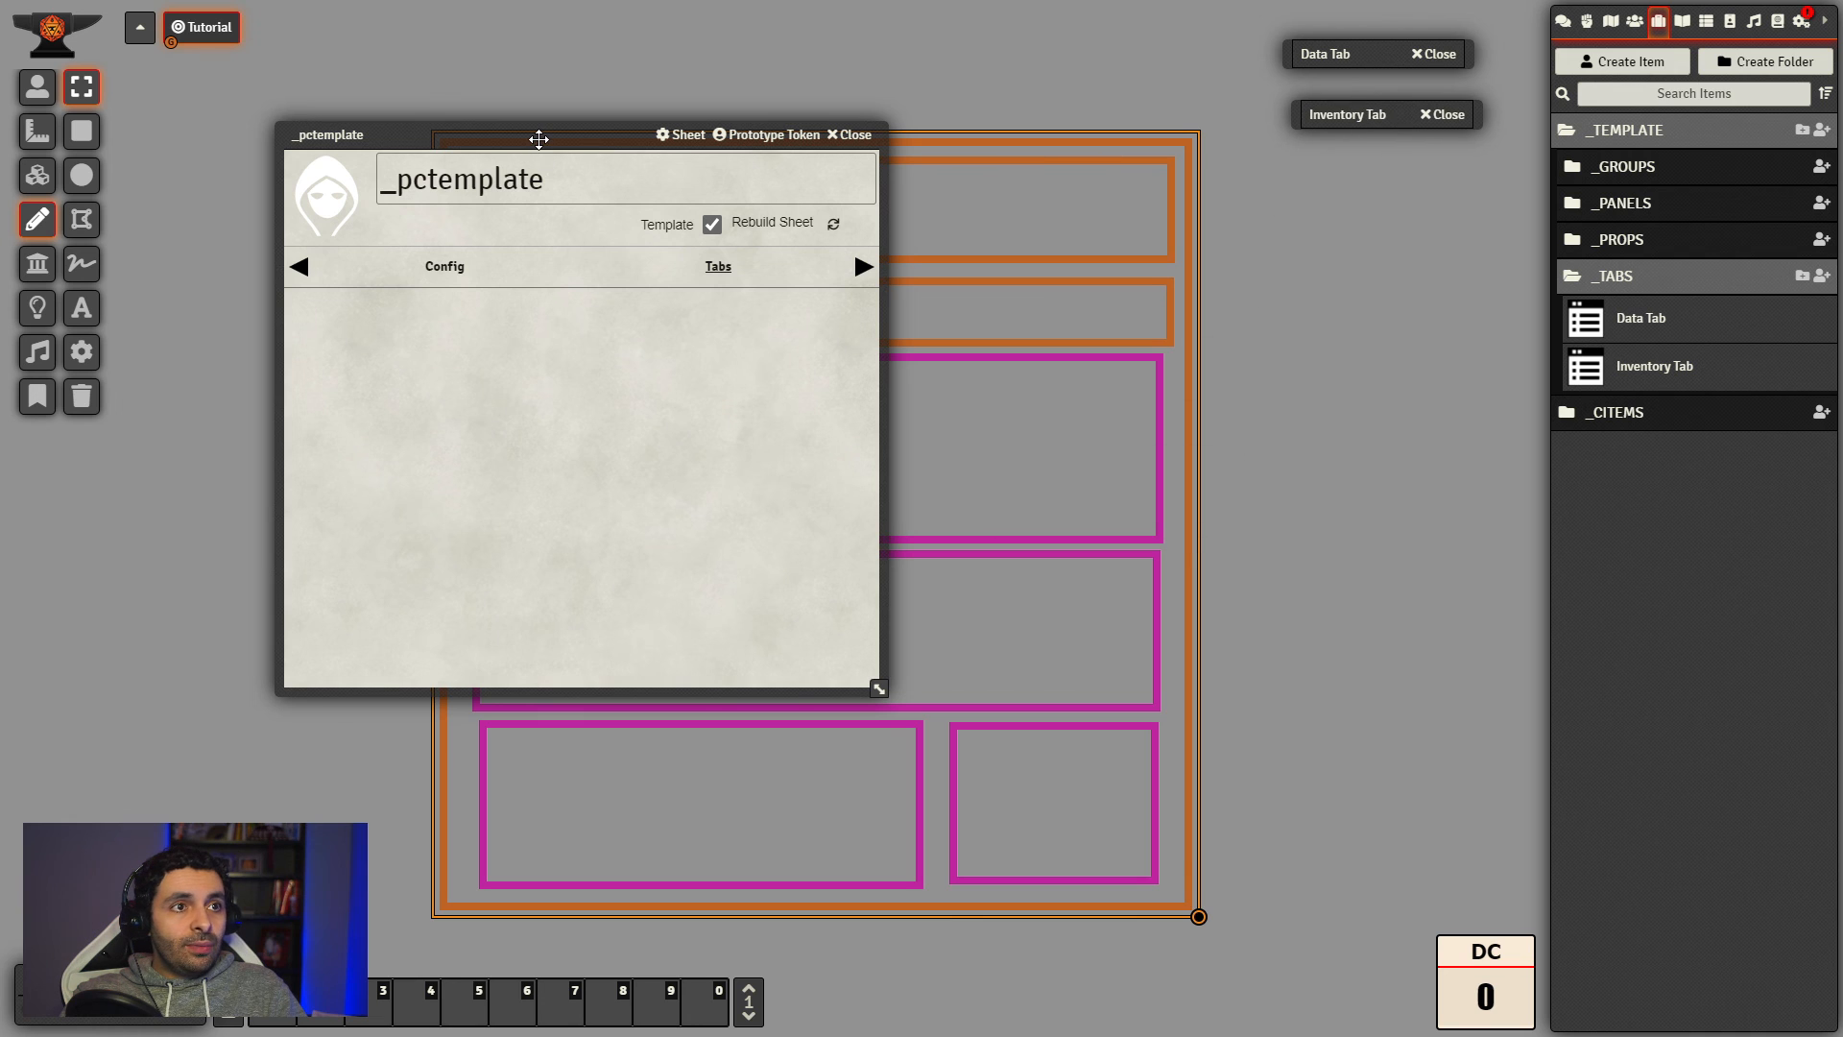
pyautogui.doubleClick(538, 139)
pyautogui.moveTo(368, 135); pyautogui.dragTo(395, 25)
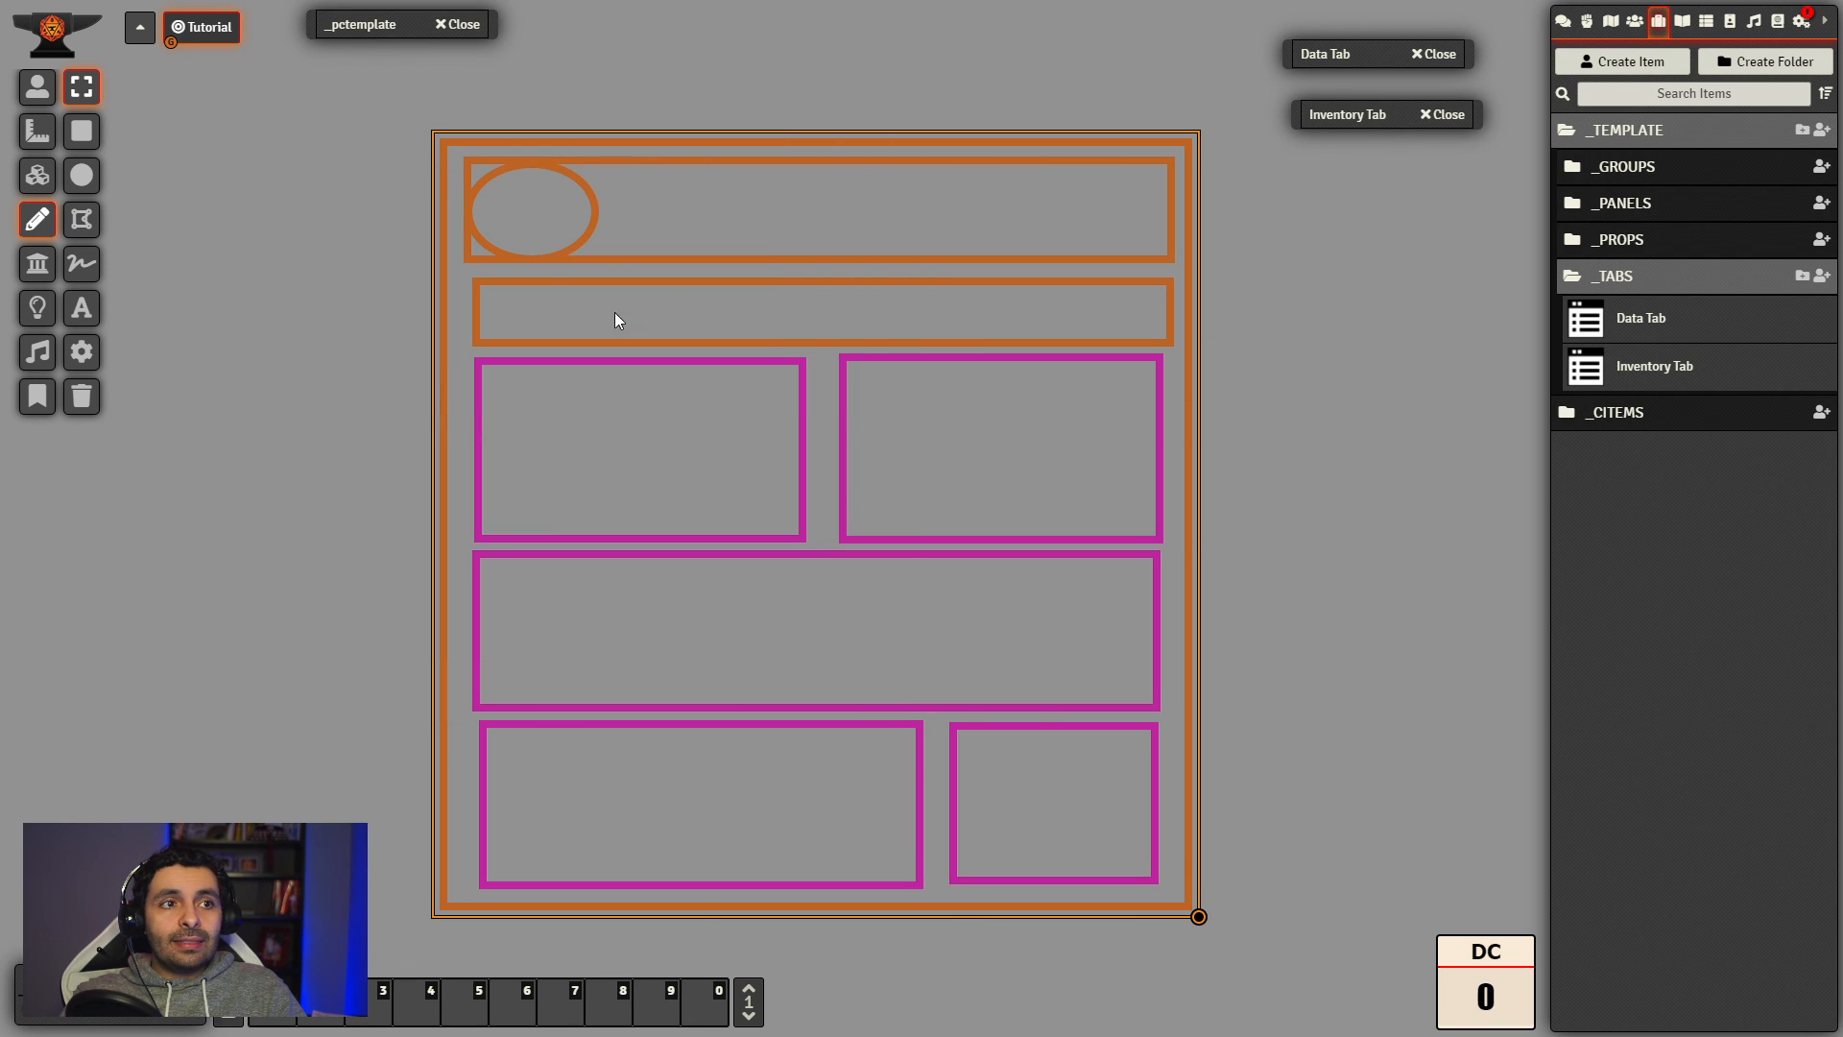
# Step: Draw a large rectangle beside the existing sheet layout, about the same size as its outer frame
pyautogui.moveTo(1540, 605); pyautogui.dragTo(1186, 608)
pyautogui.scroll(-1, 1234, 601)
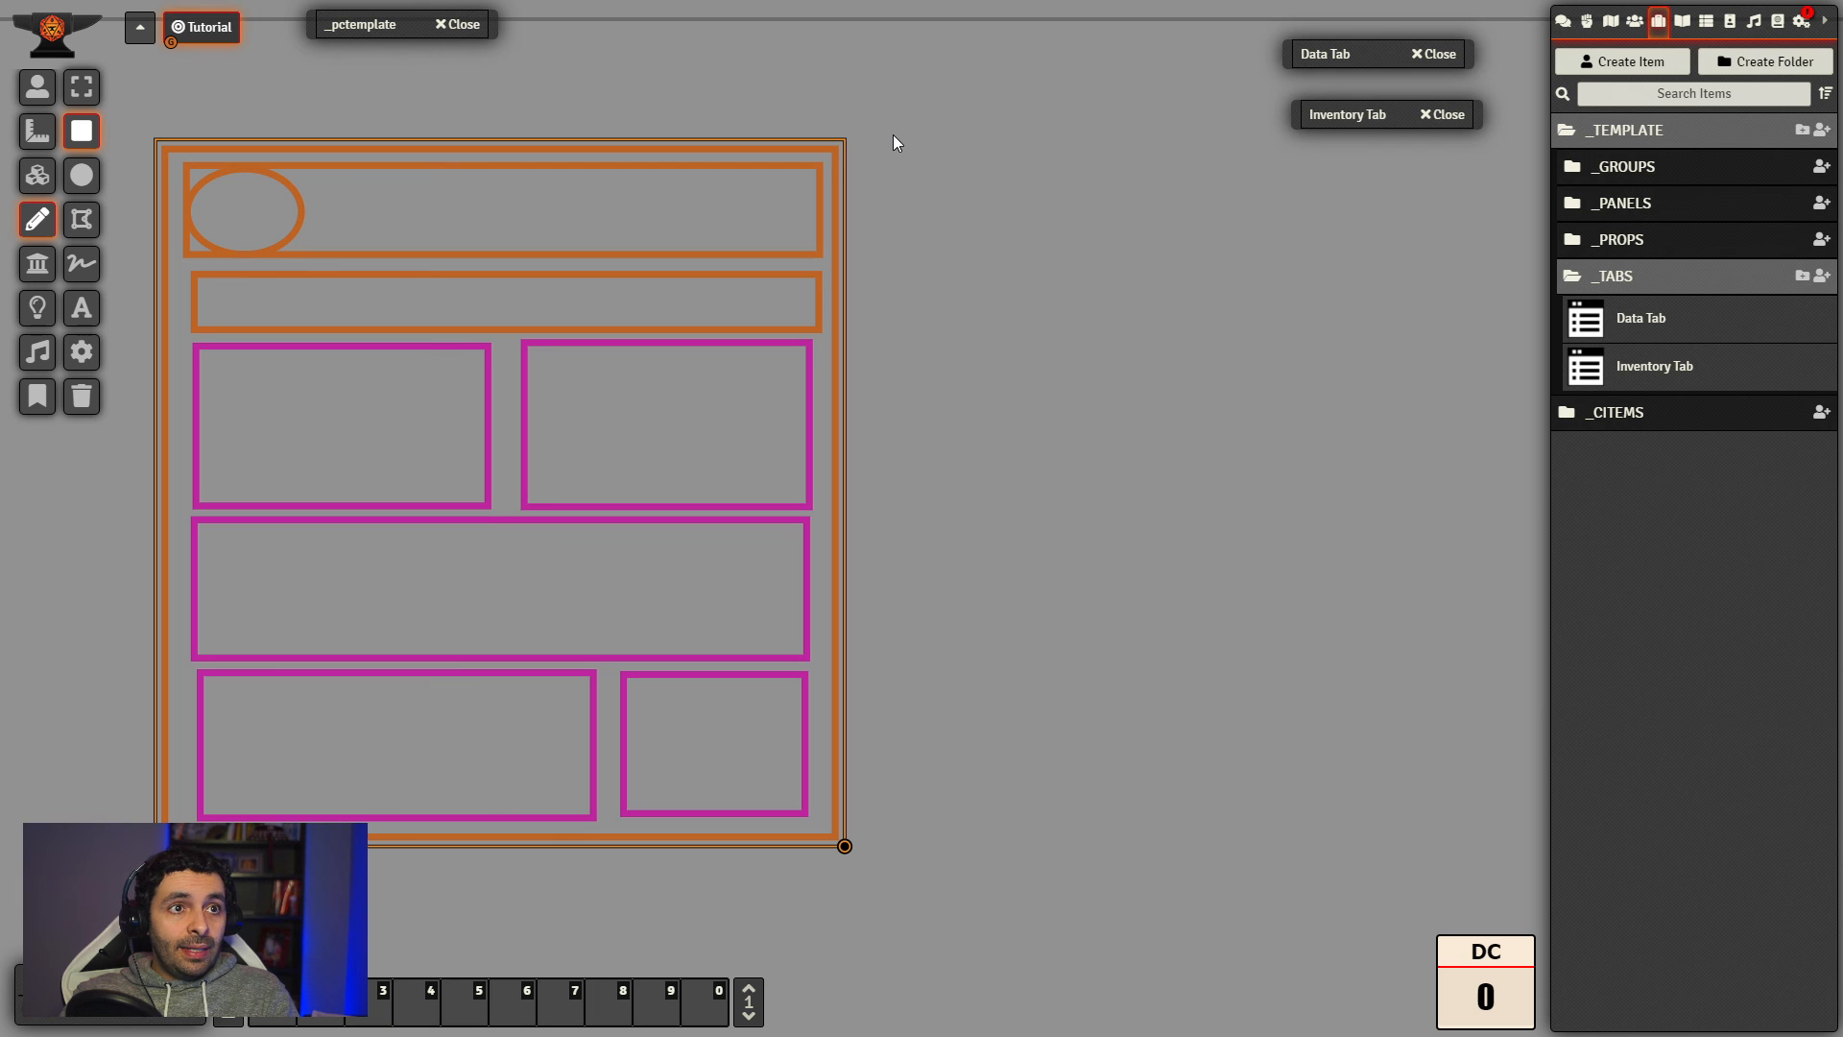
pyautogui.moveTo(892, 142)
pyautogui.mouseDown()
pyautogui.moveTo(913, 141)
pyautogui.moveTo(1136, 548)
pyautogui.moveTo(1622, 866)
pyautogui.moveTo(1546, 844)
pyautogui.moveTo(1567, 851)
pyautogui.mouseUp()
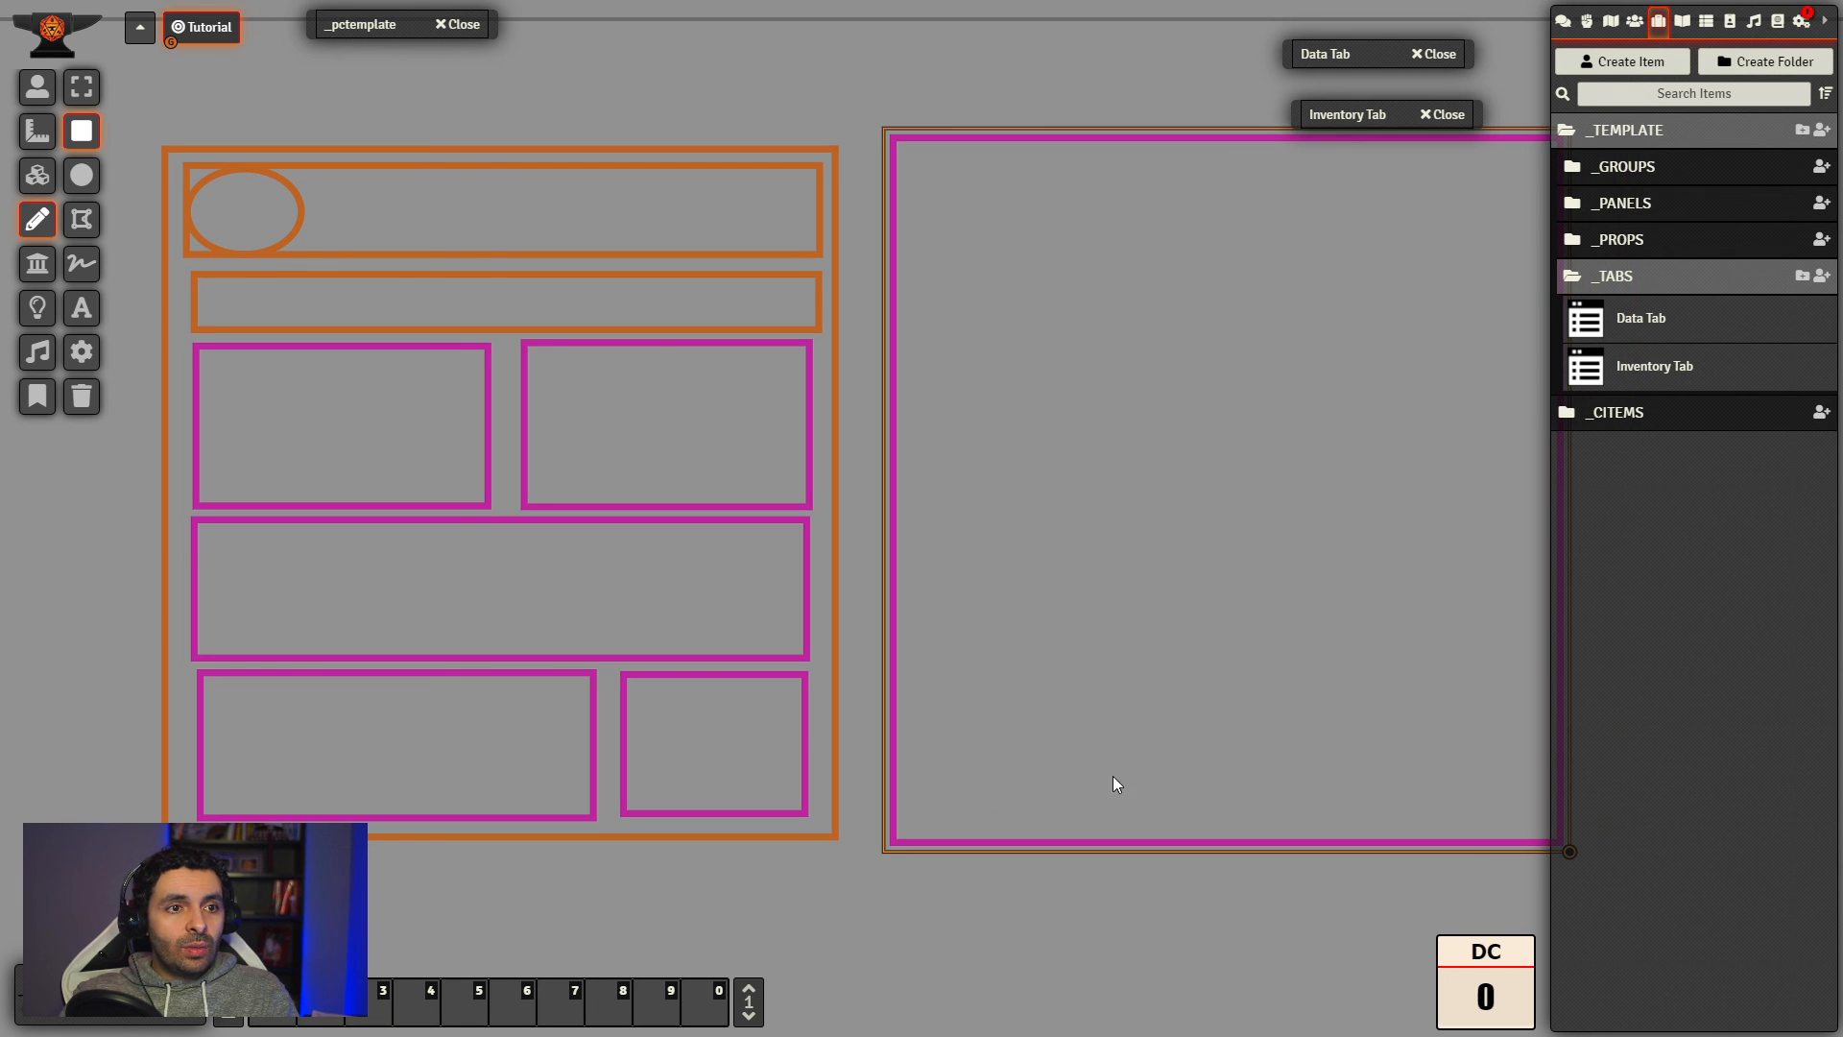
pyautogui.moveTo(1085, 989); pyautogui.dragTo(964, 941)
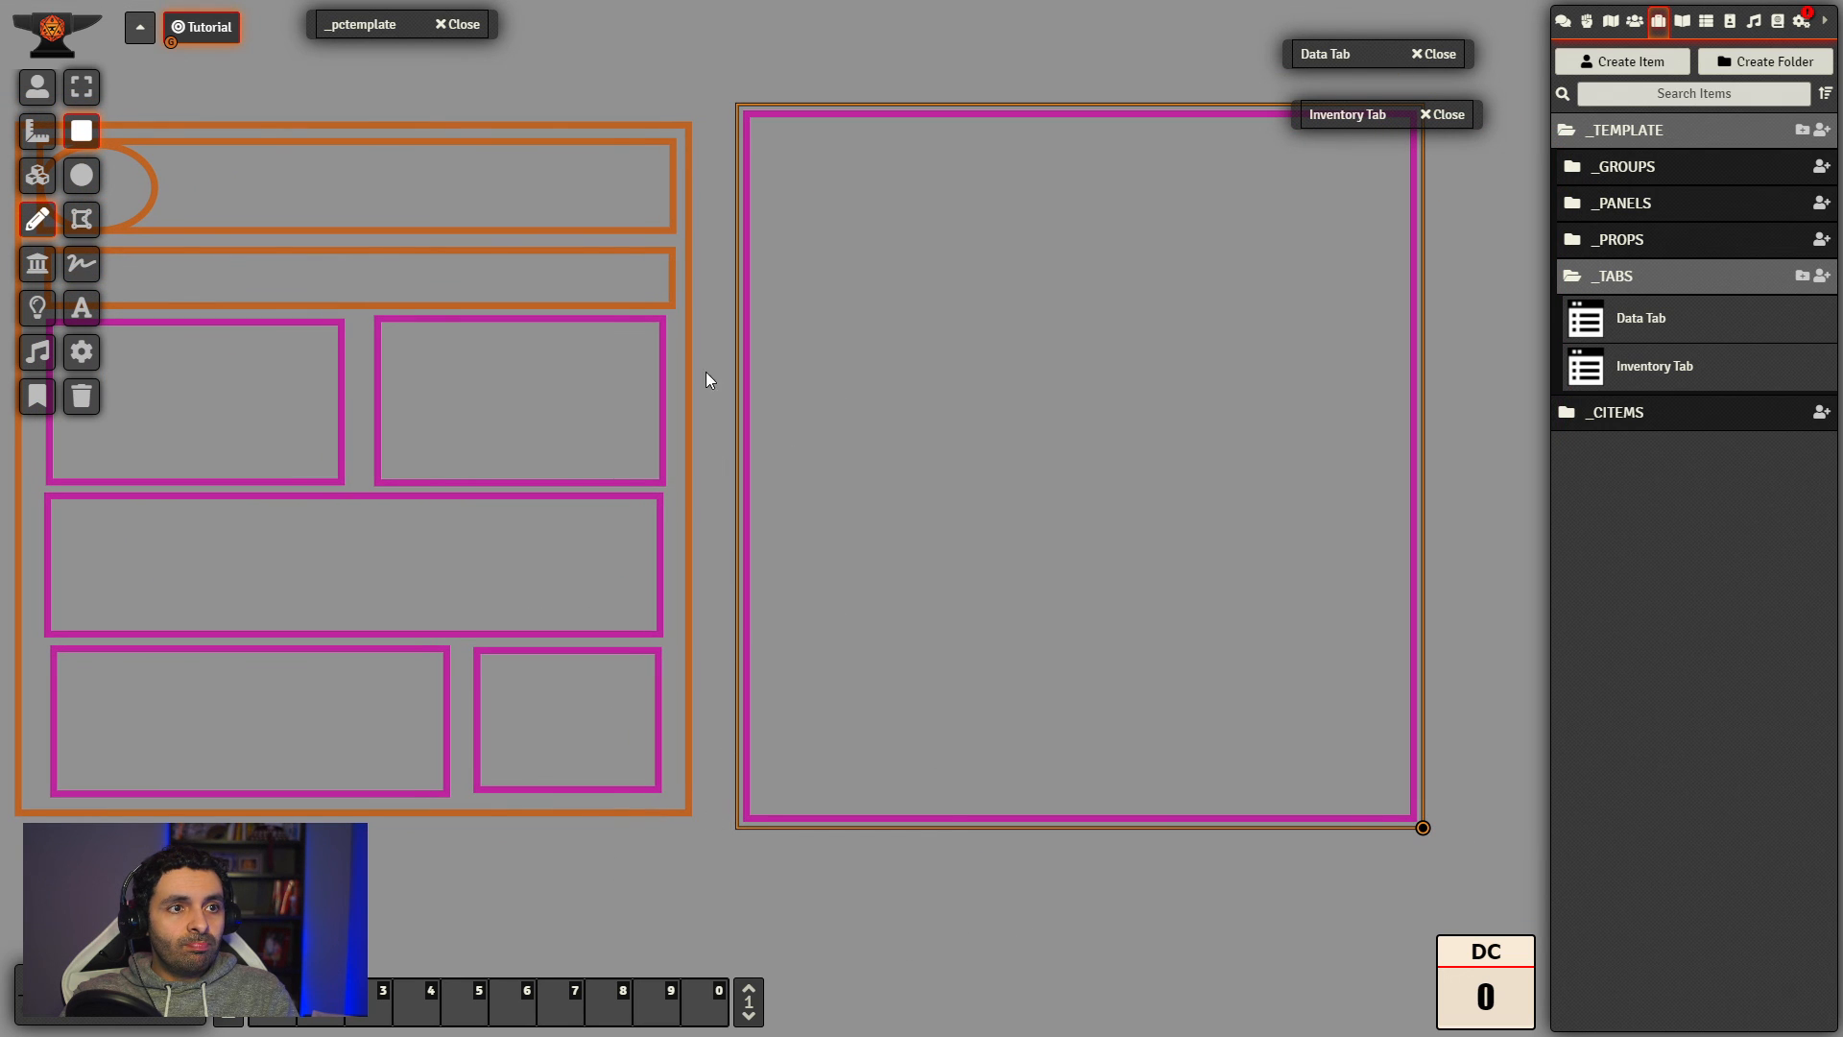
# Step: Draw a wide rectangle inside the lower part of the new frame, leaving its upper area empty, and deselect it
pyautogui.moveTo(722, 319); pyautogui.dragTo(1296, 774)
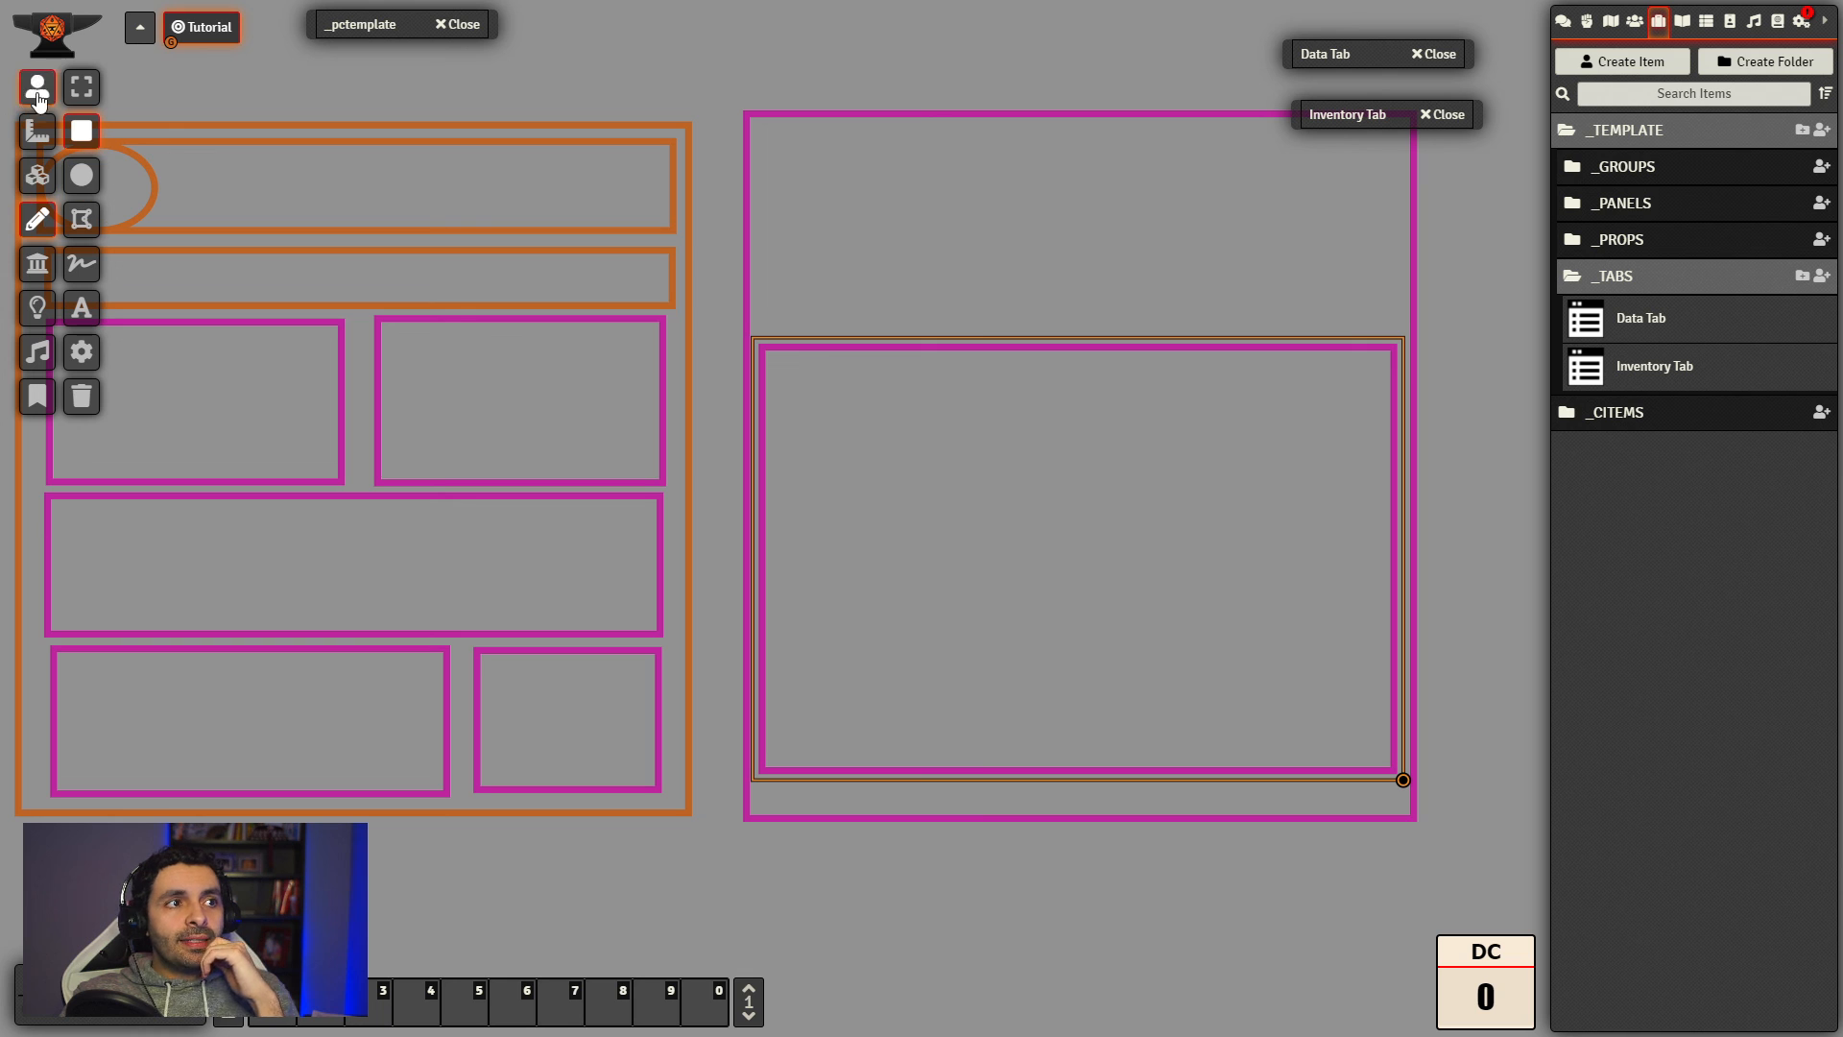
pyautogui.click(82, 86)
pyautogui.click(705, 73)
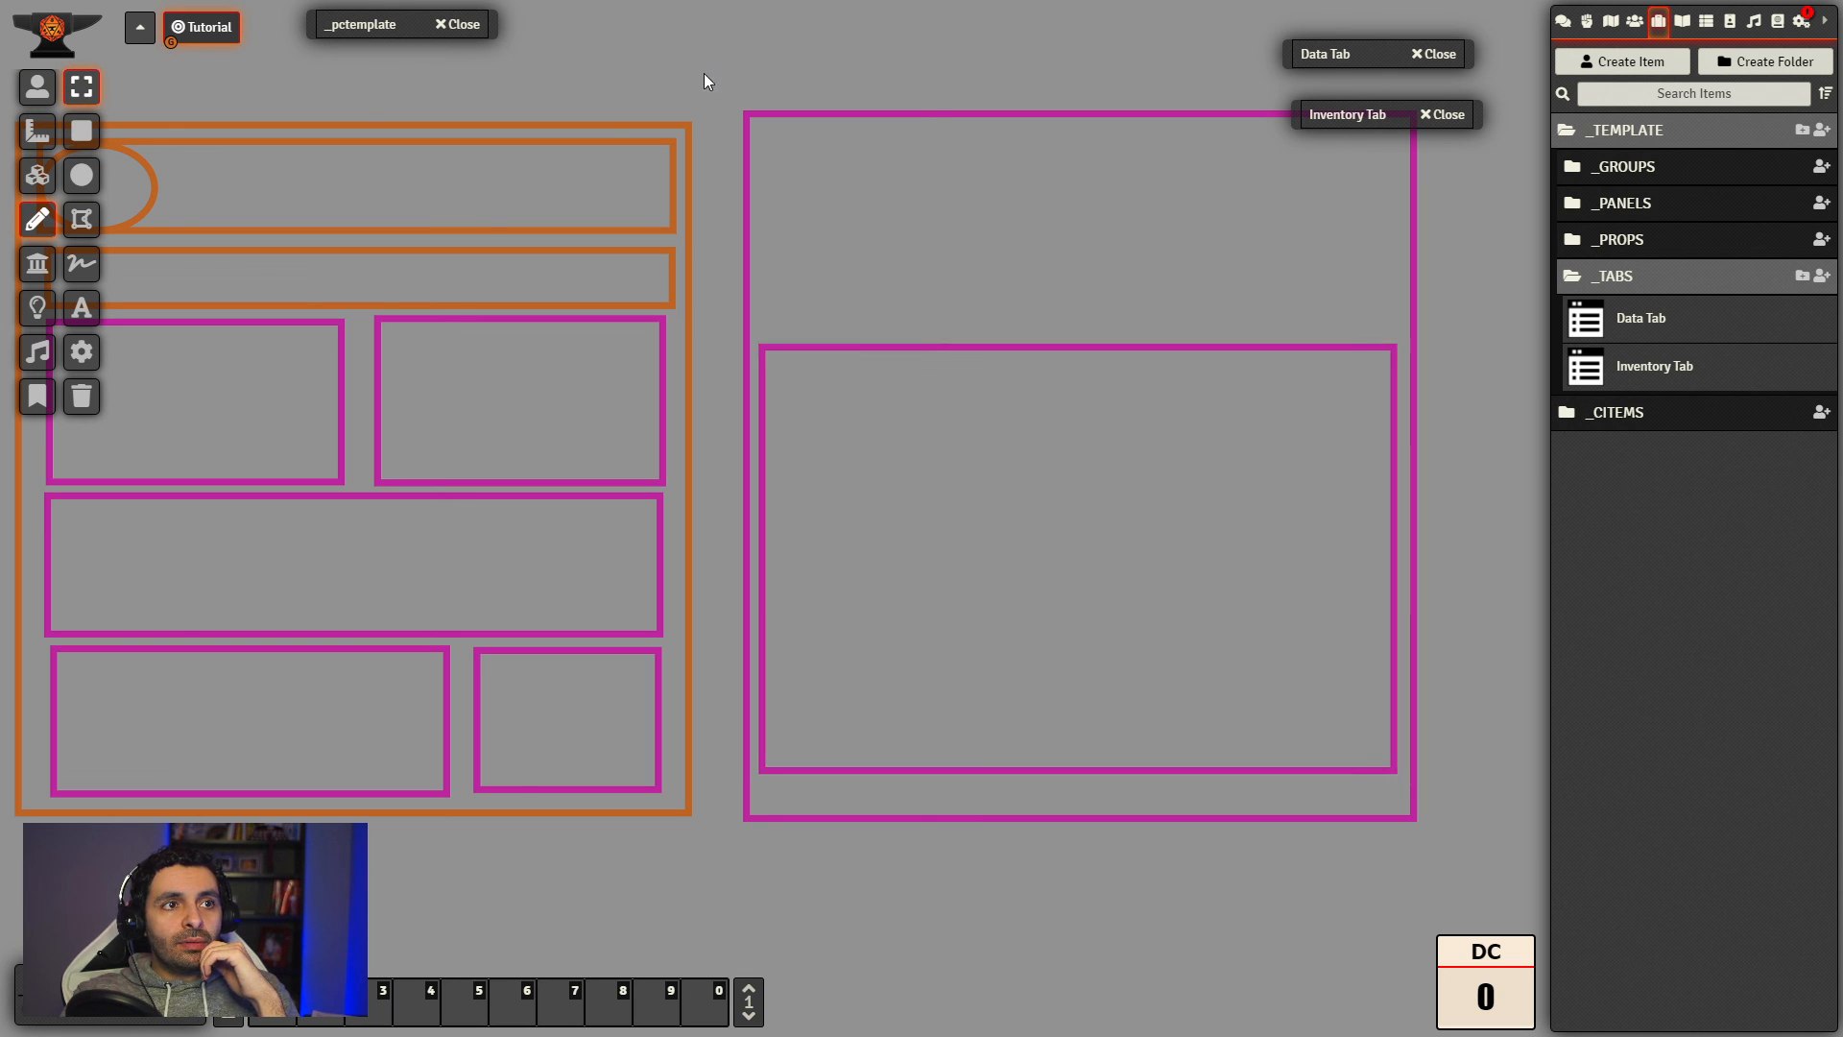
# Step: Draw two freehand arrows above the layout drawings, one pointing down at each sheet frame
pyautogui.moveTo(707, 71); pyautogui.dragTo(791, 123)
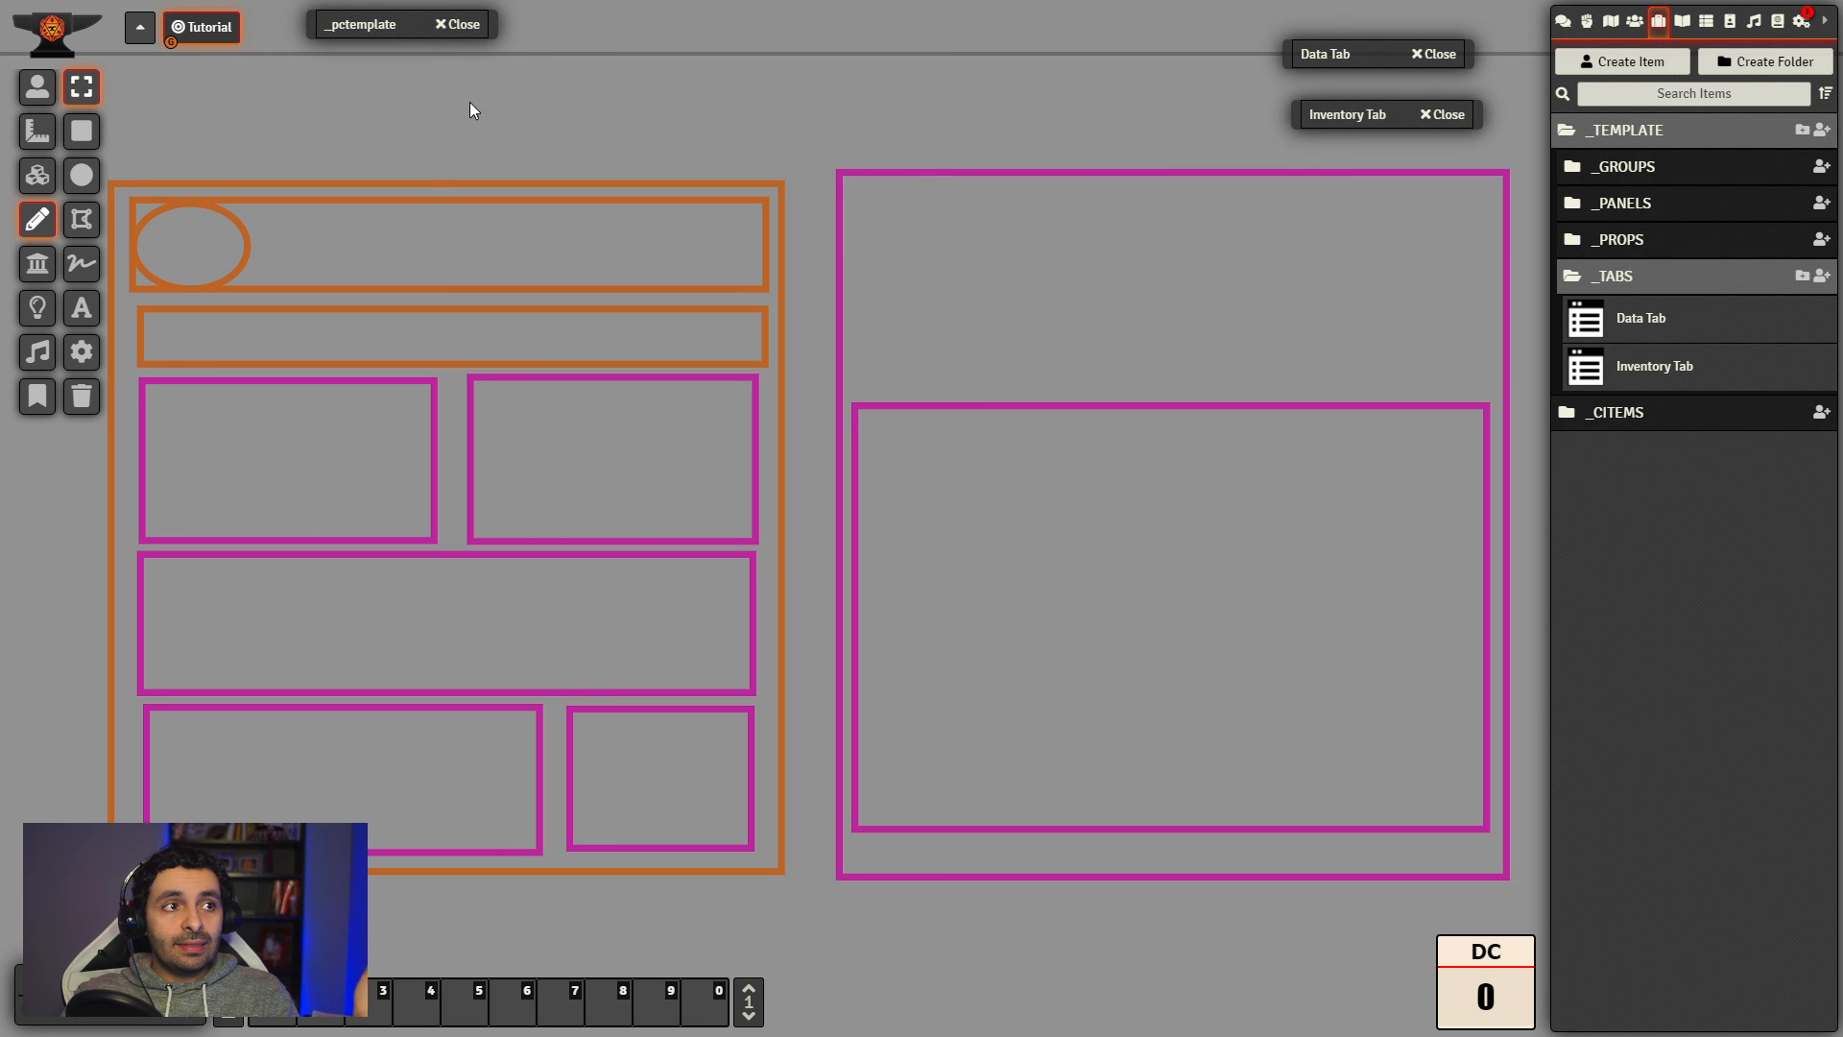
pyautogui.click(83, 276)
pyautogui.moveTo(725, 89)
pyautogui.mouseDown()
pyautogui.moveTo(706, 125)
pyautogui.moveTo(638, 160)
pyautogui.mouseUp()
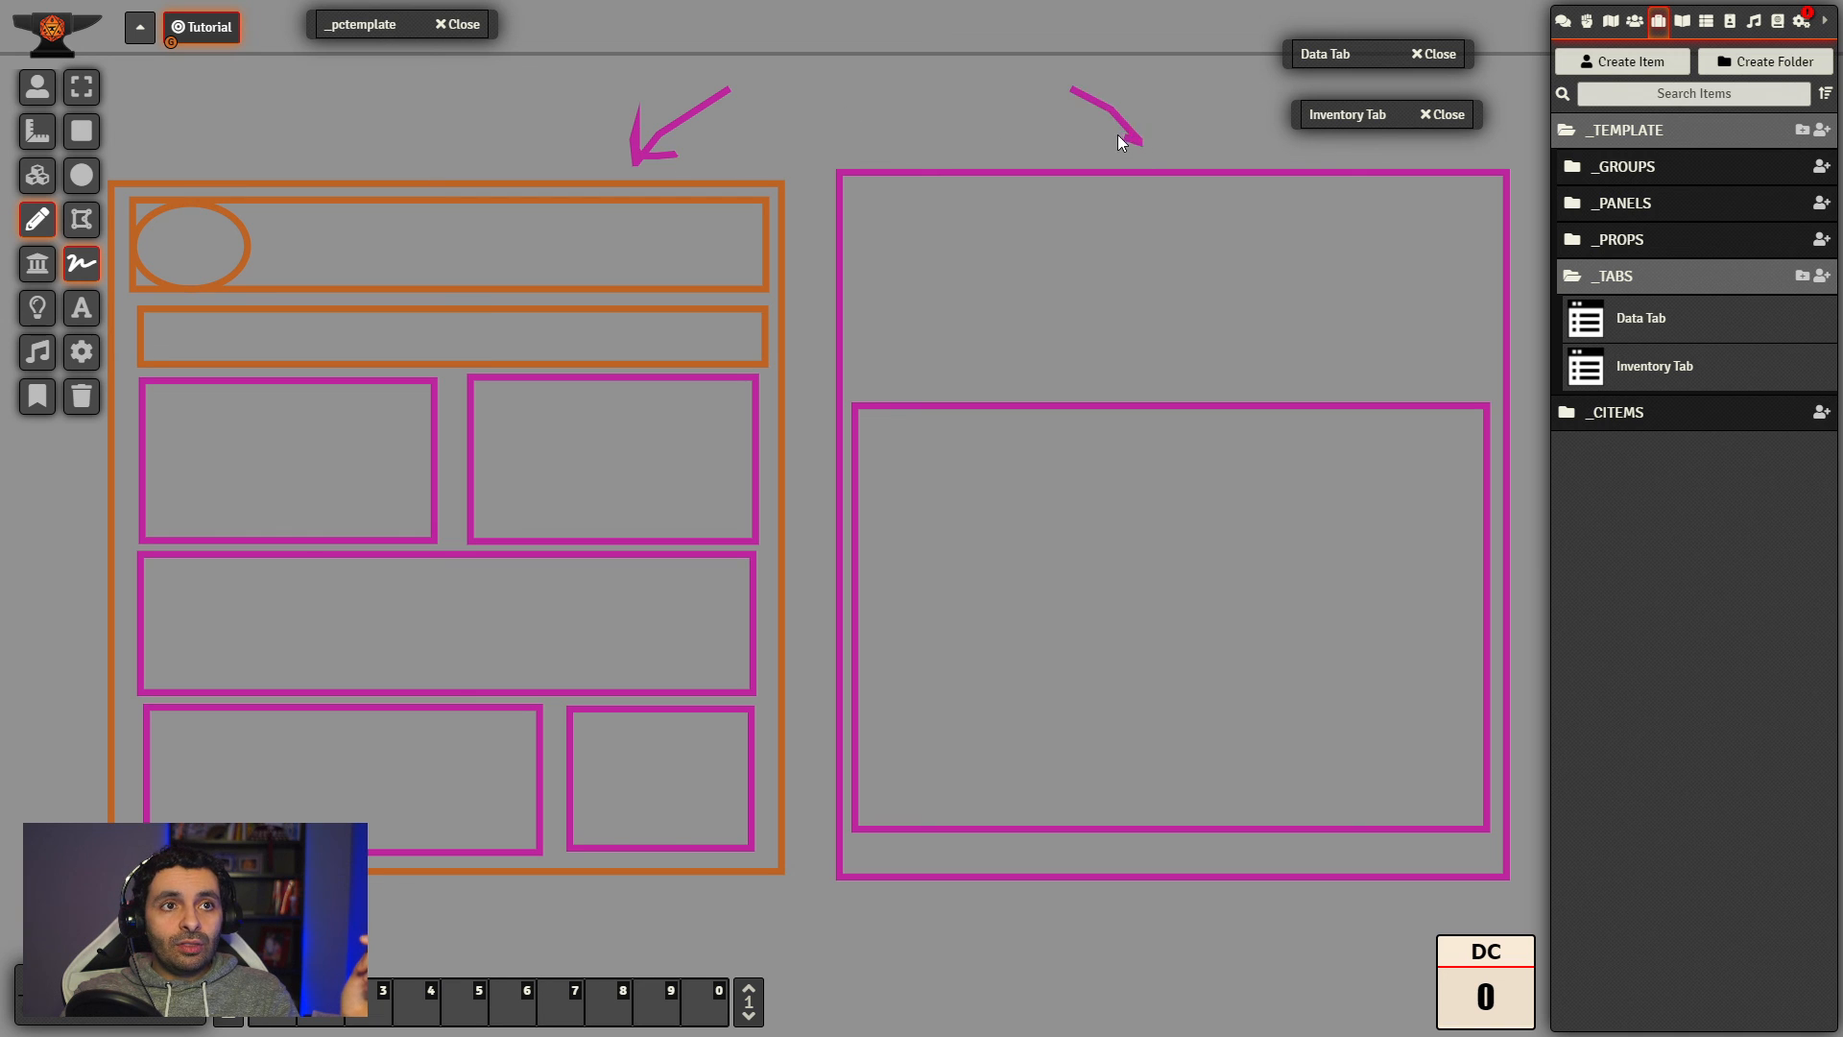
pyautogui.moveTo(1118, 135); pyautogui.dragTo(1151, 110)
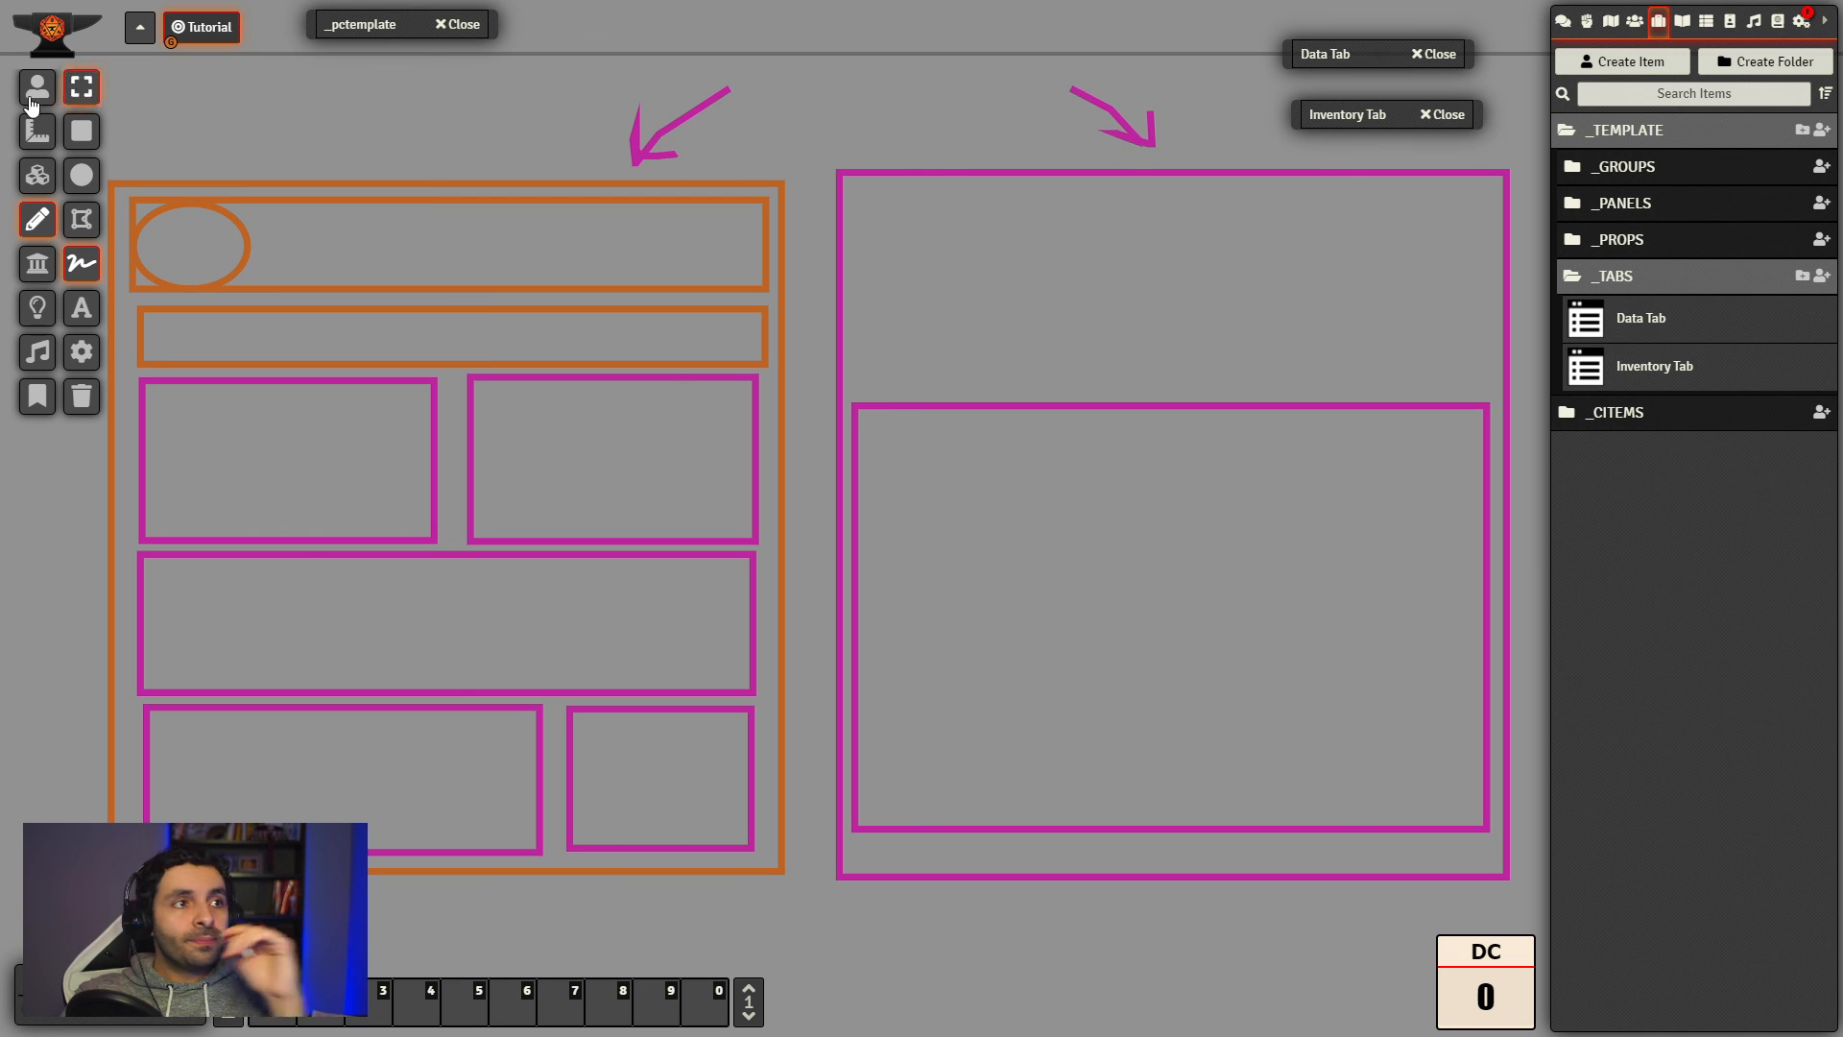
# Step: Restore the _pctemplate sheet and add Data Tab and Inventory Tab, in that order, to its Tabs list
pyautogui.click(44, 96)
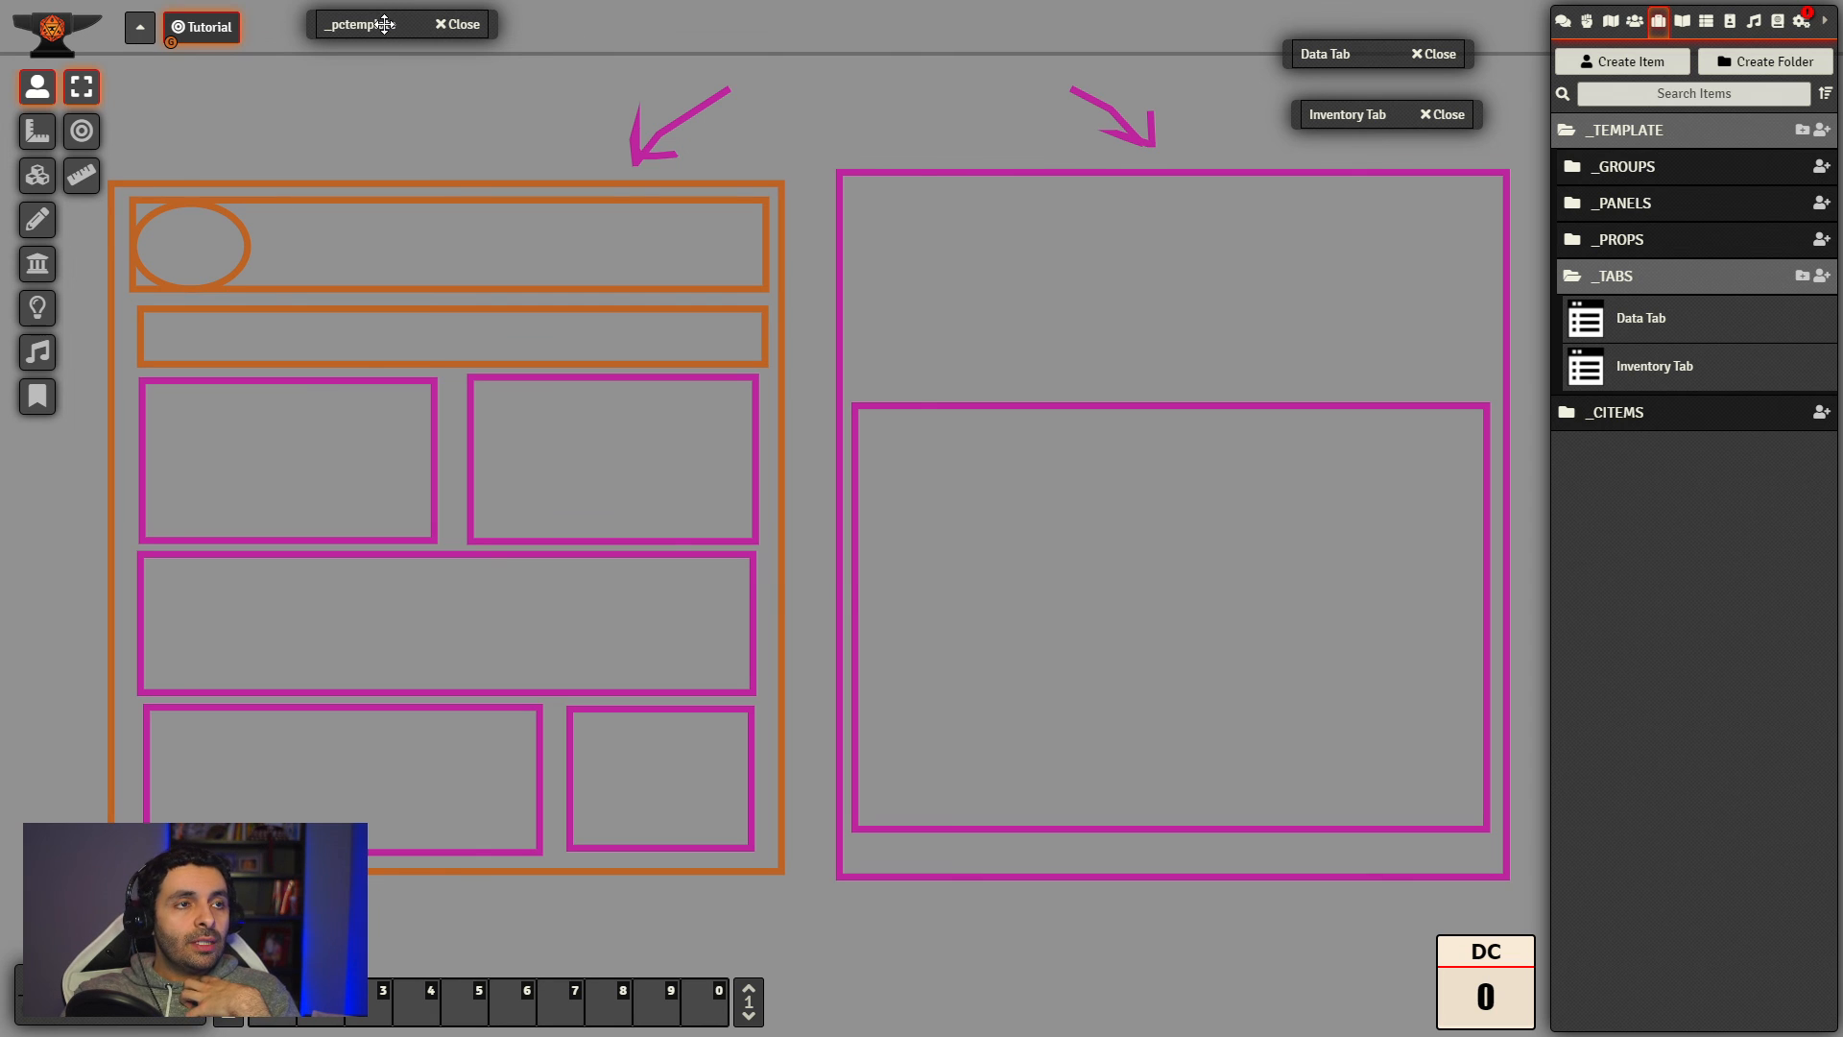
pyautogui.doubleClick(392, 12)
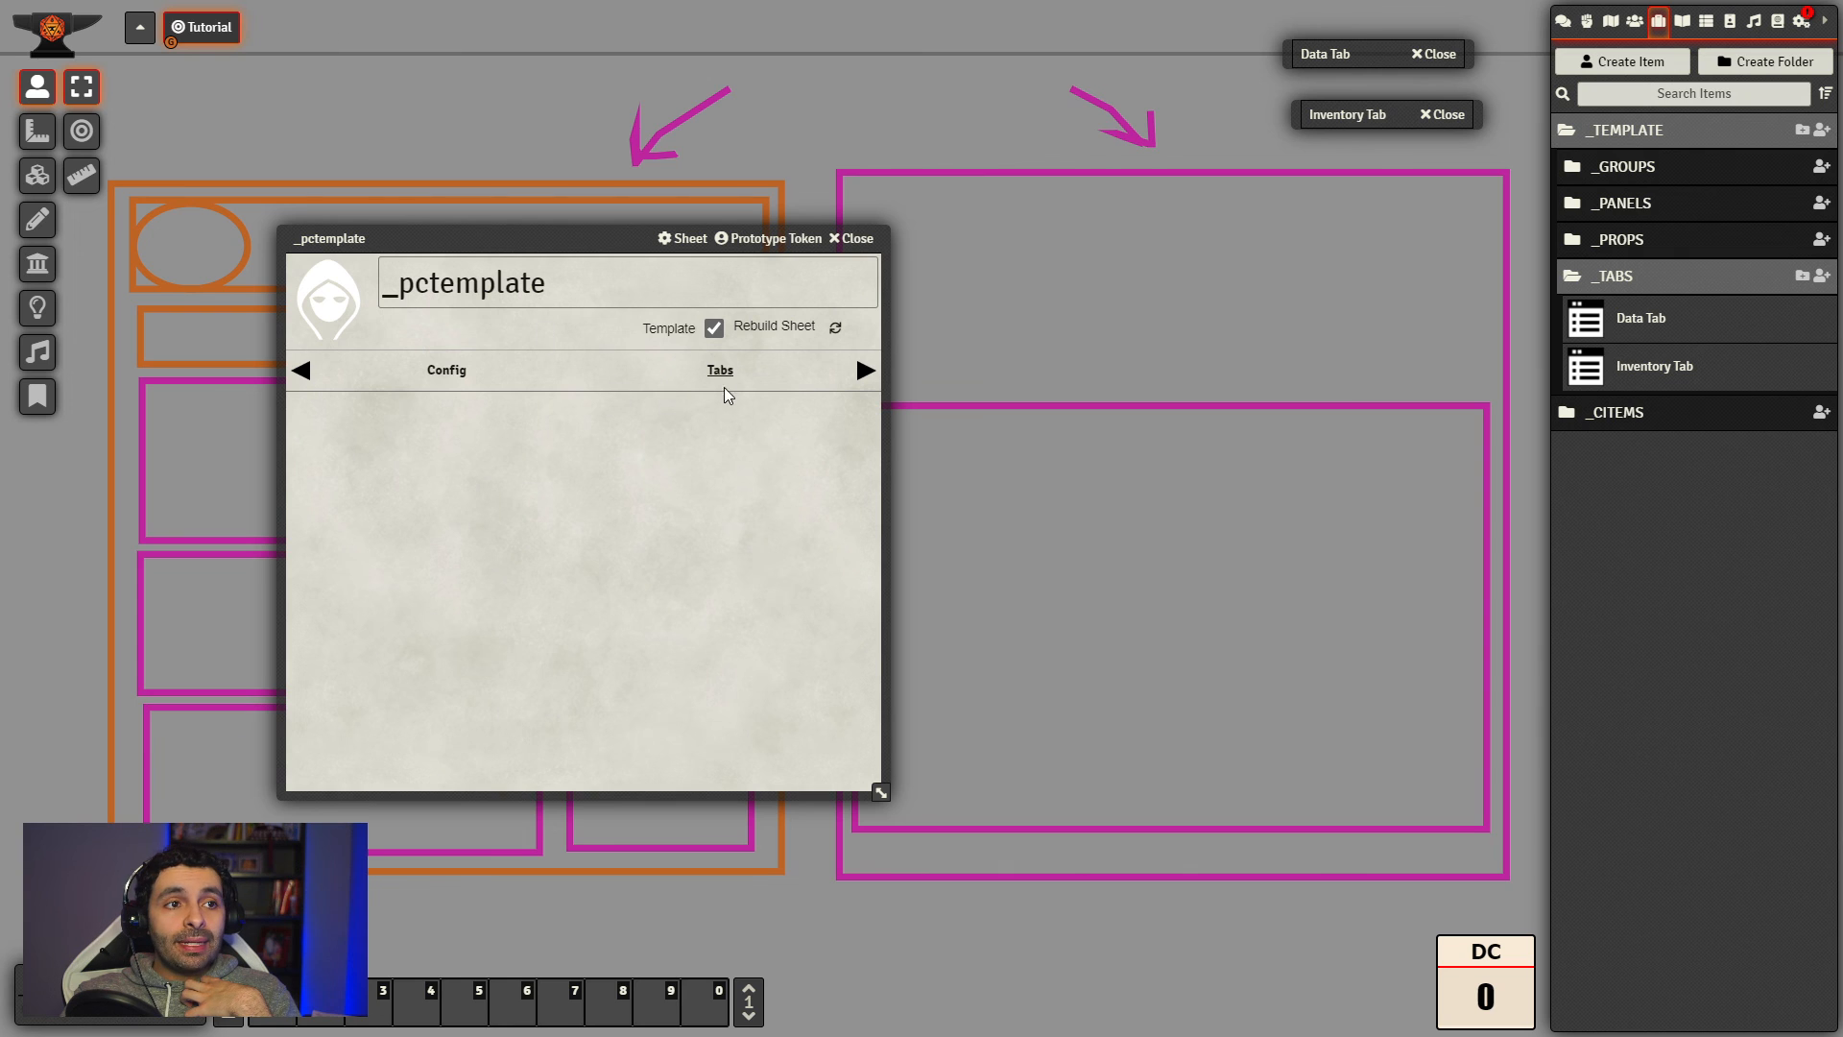
pyautogui.moveTo(1634, 317); pyautogui.dragTo(502, 462)
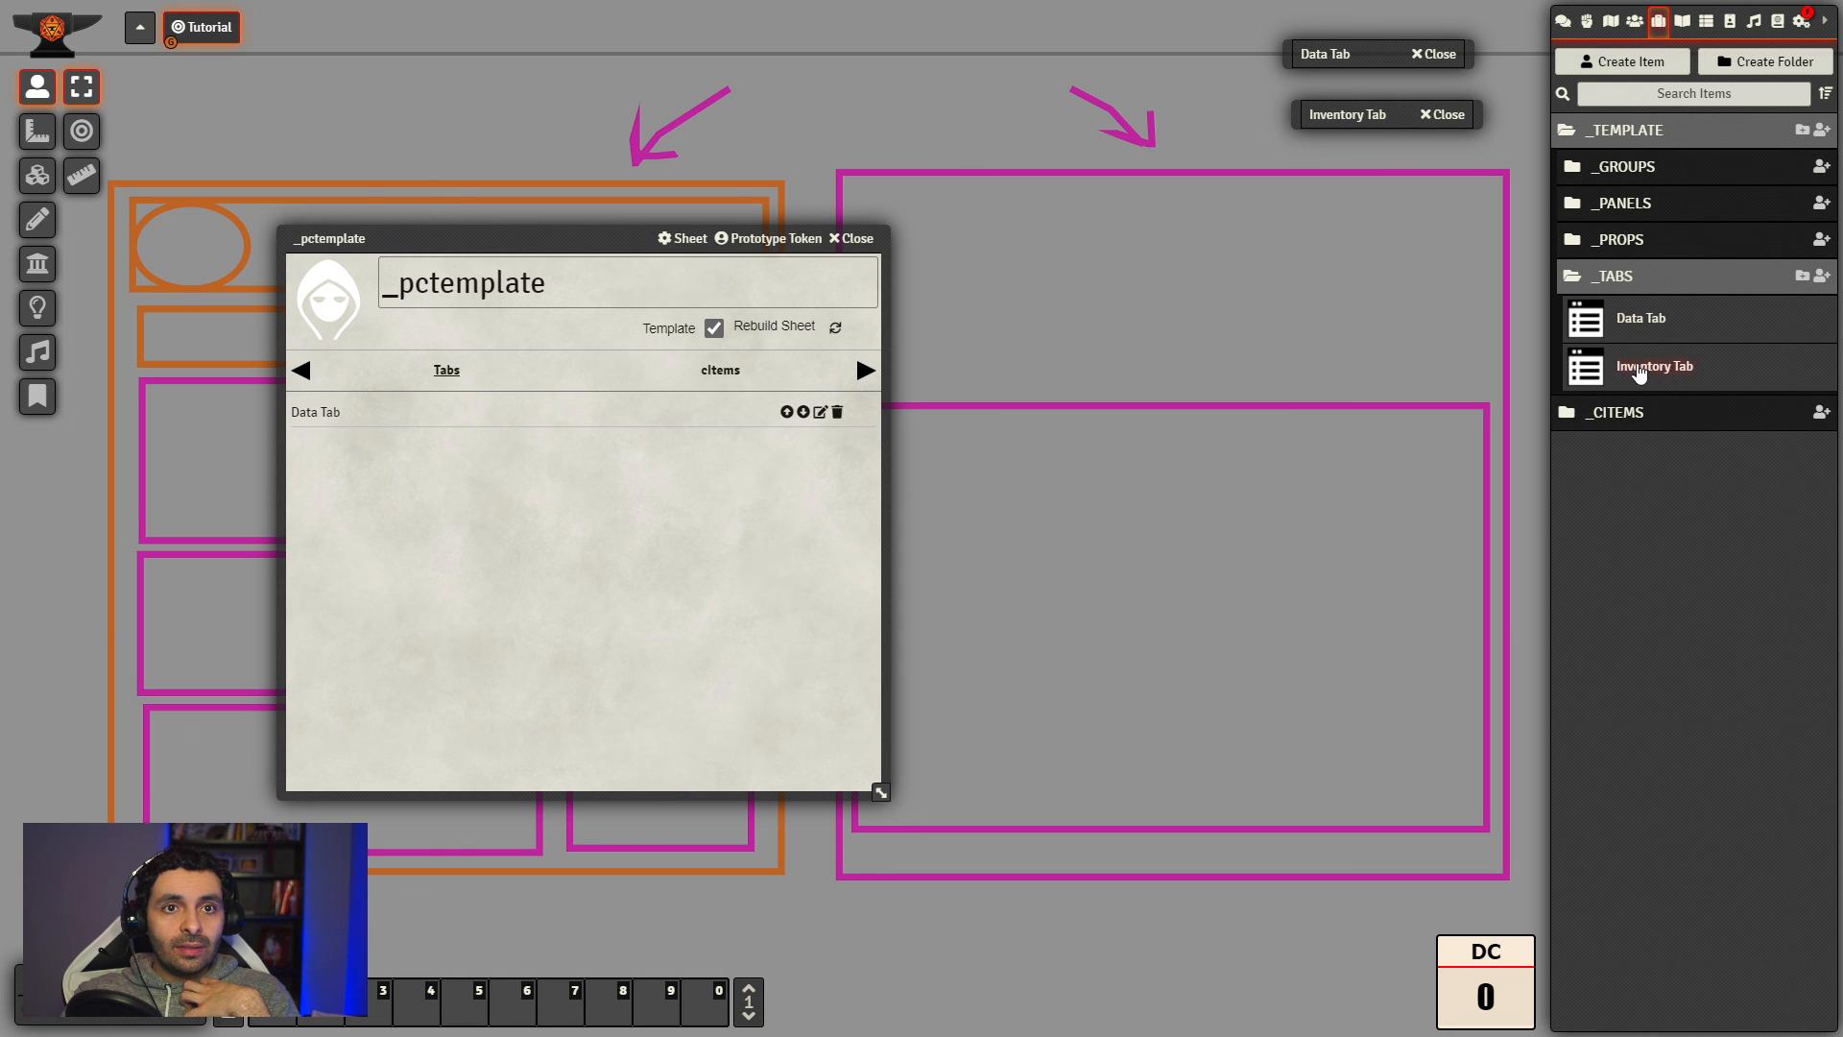
pyautogui.moveTo(1640, 373); pyautogui.dragTo(515, 527)
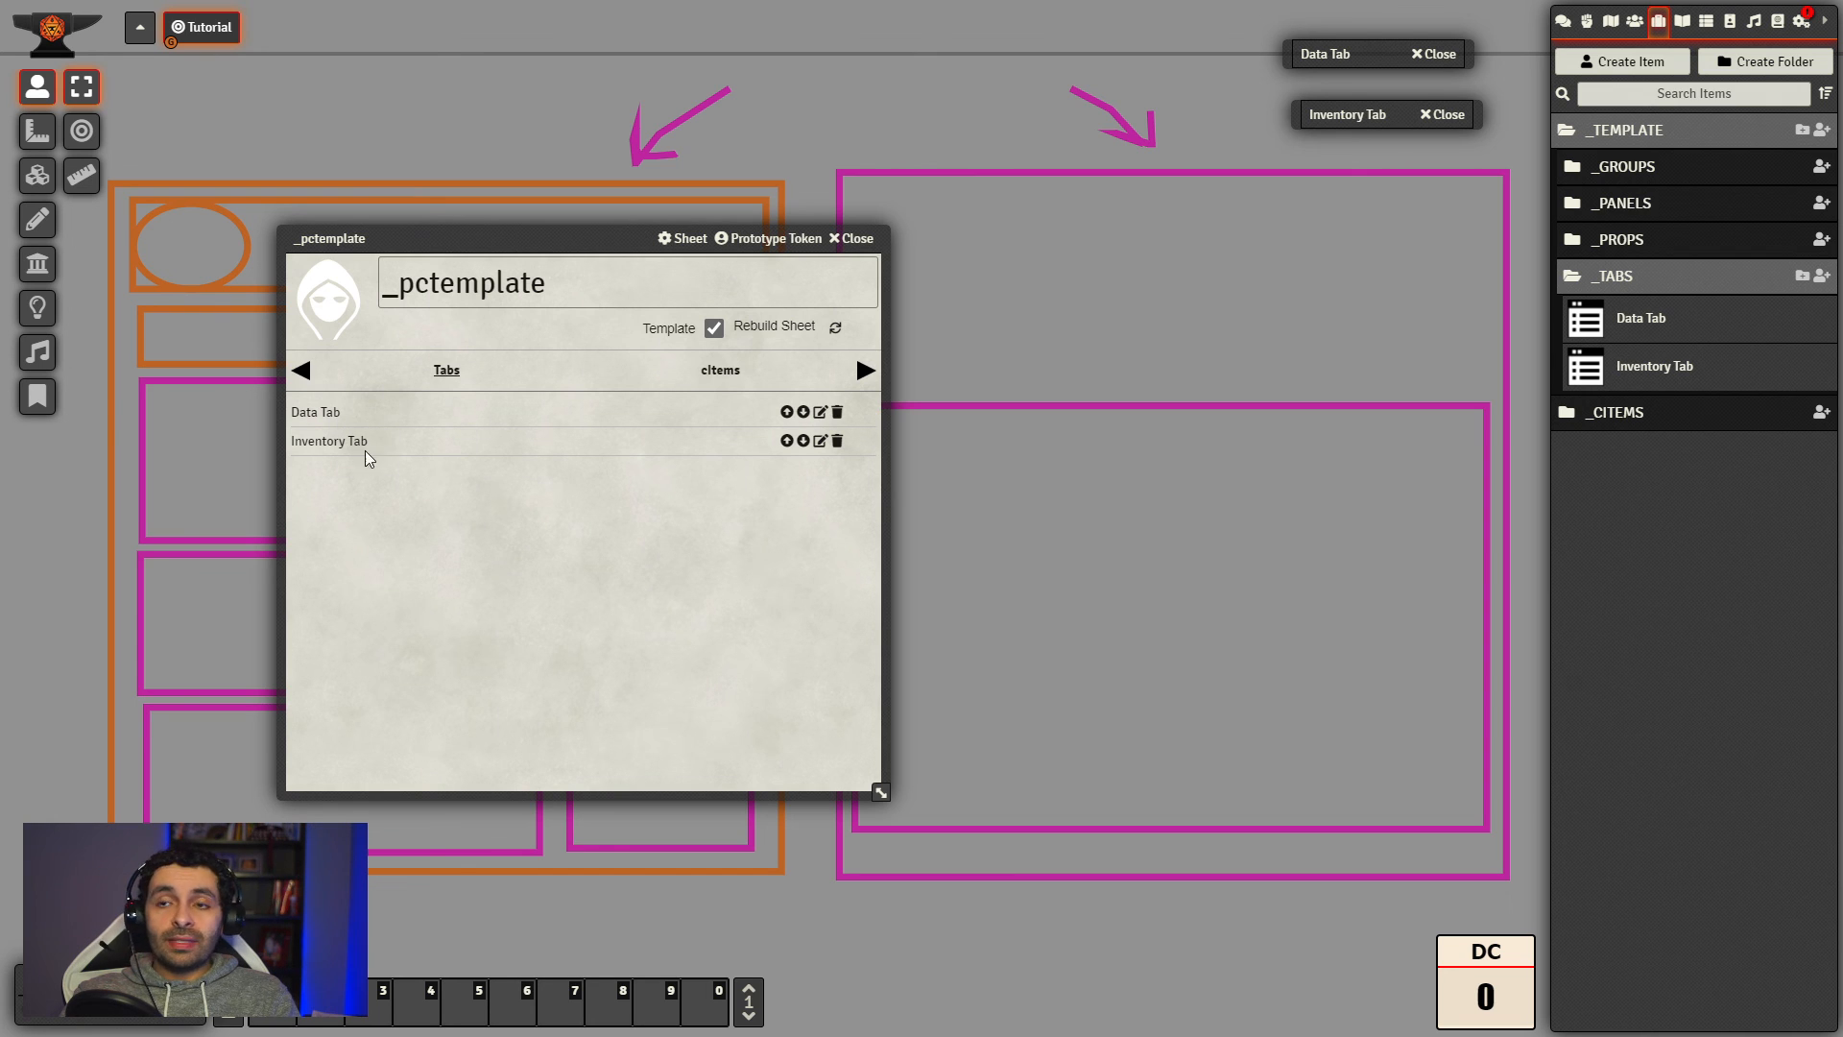
pyautogui.moveTo(576, 238); pyautogui.dragTo(482, 223)
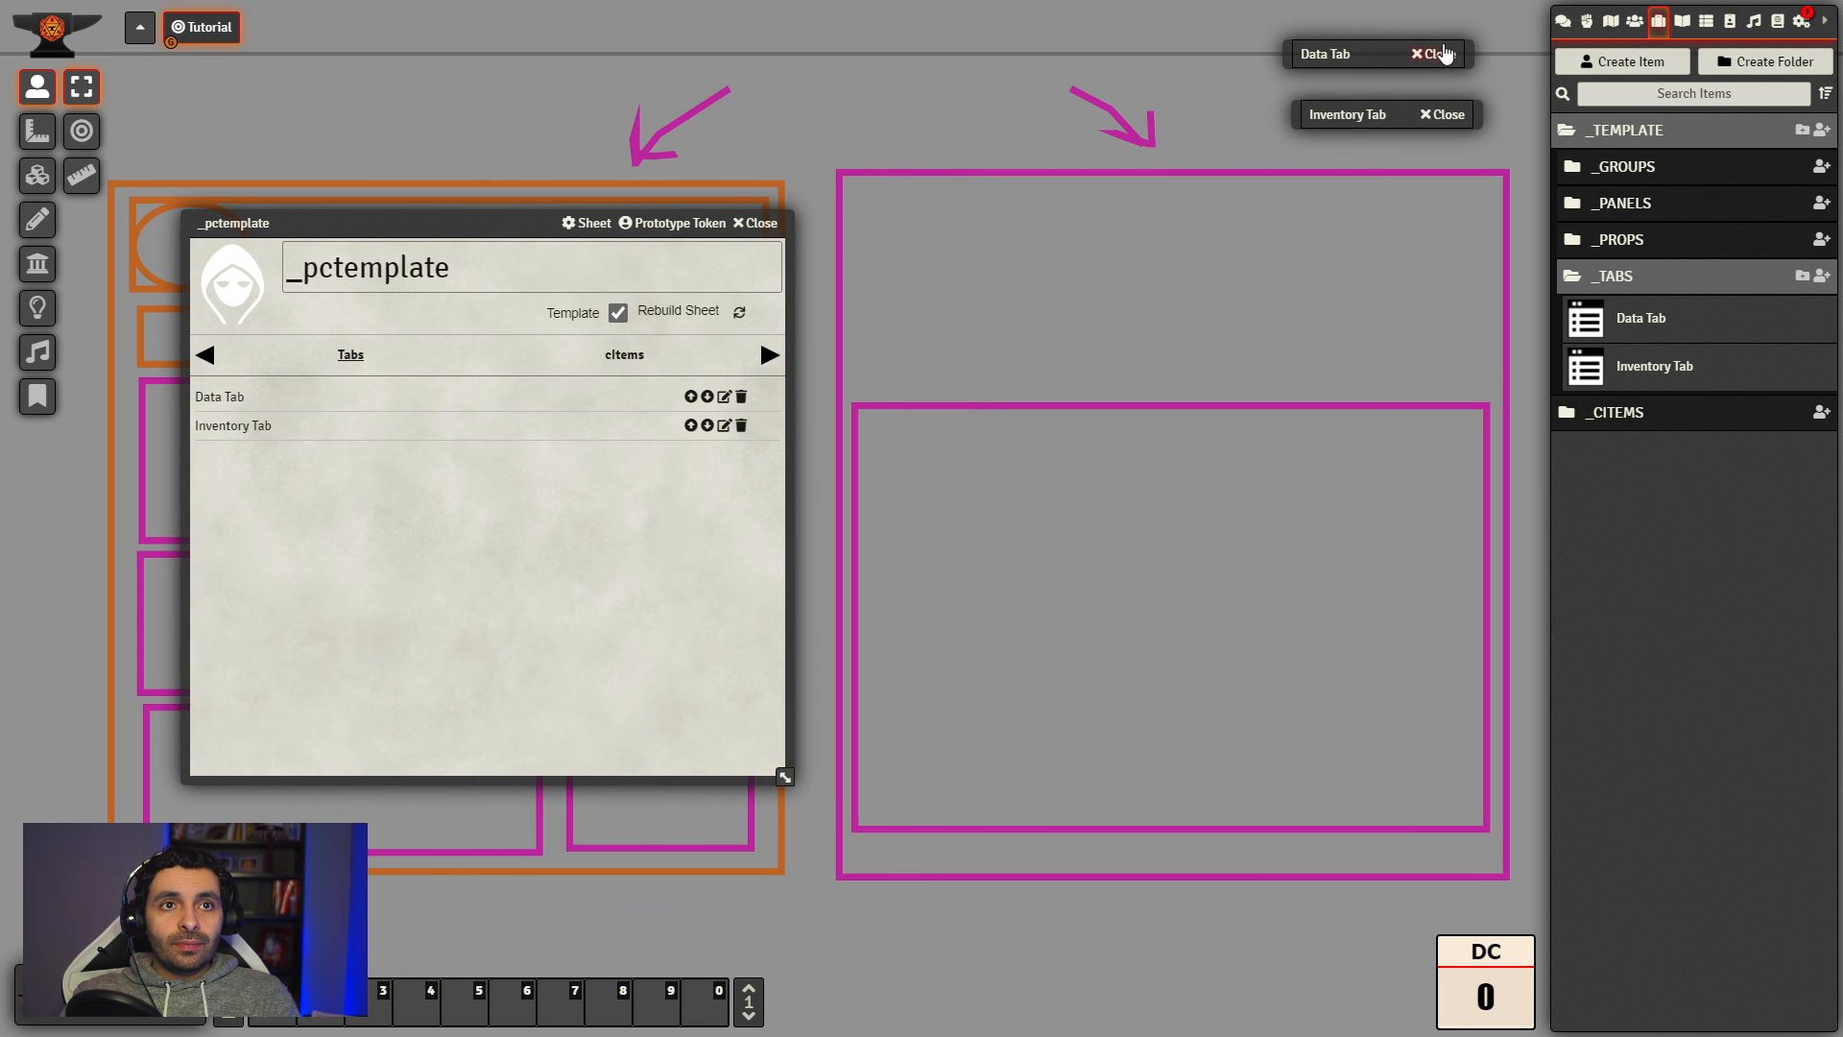
# Step: Close the minimized Data Tab and Inventory Tab sheets and open the New PC actor beside _pctemplate
pyautogui.click(1434, 54)
pyautogui.click(1443, 114)
pyautogui.click(1635, 21)
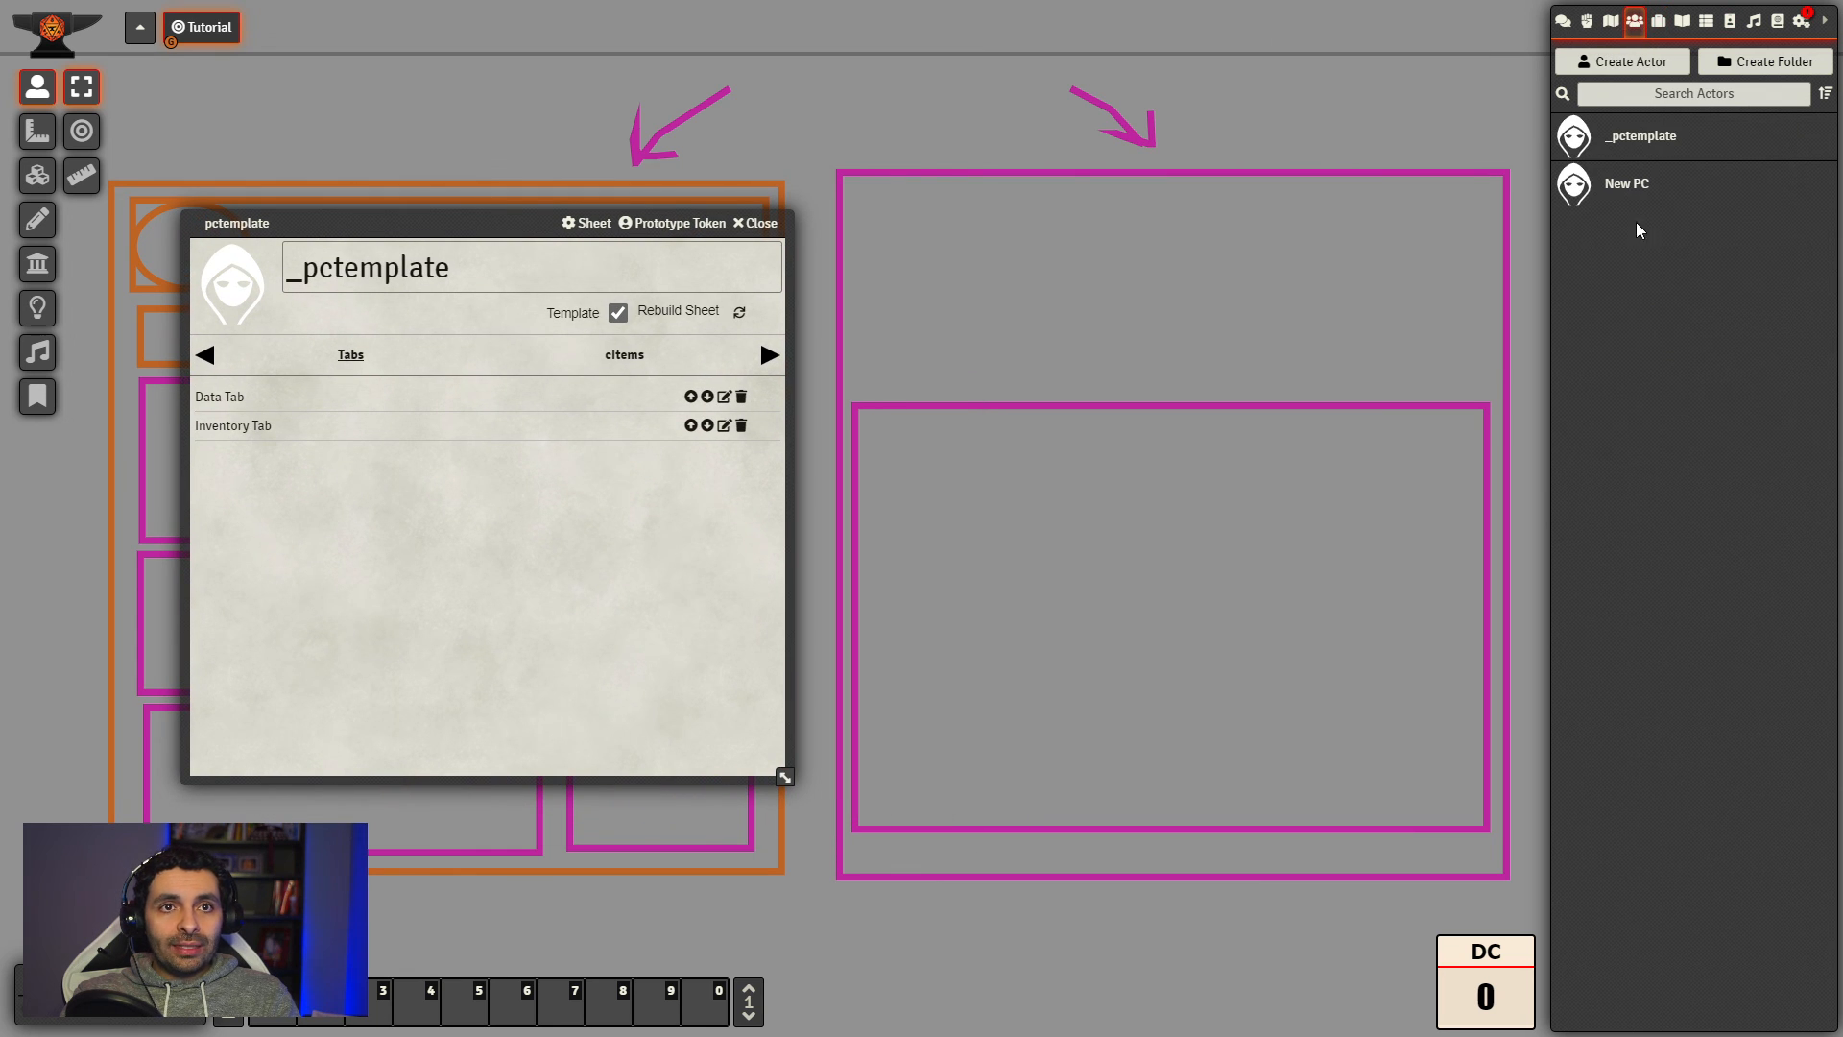
pyautogui.click(1632, 185)
pyautogui.moveTo(1170, 191); pyautogui.dragTo(1151, 177)
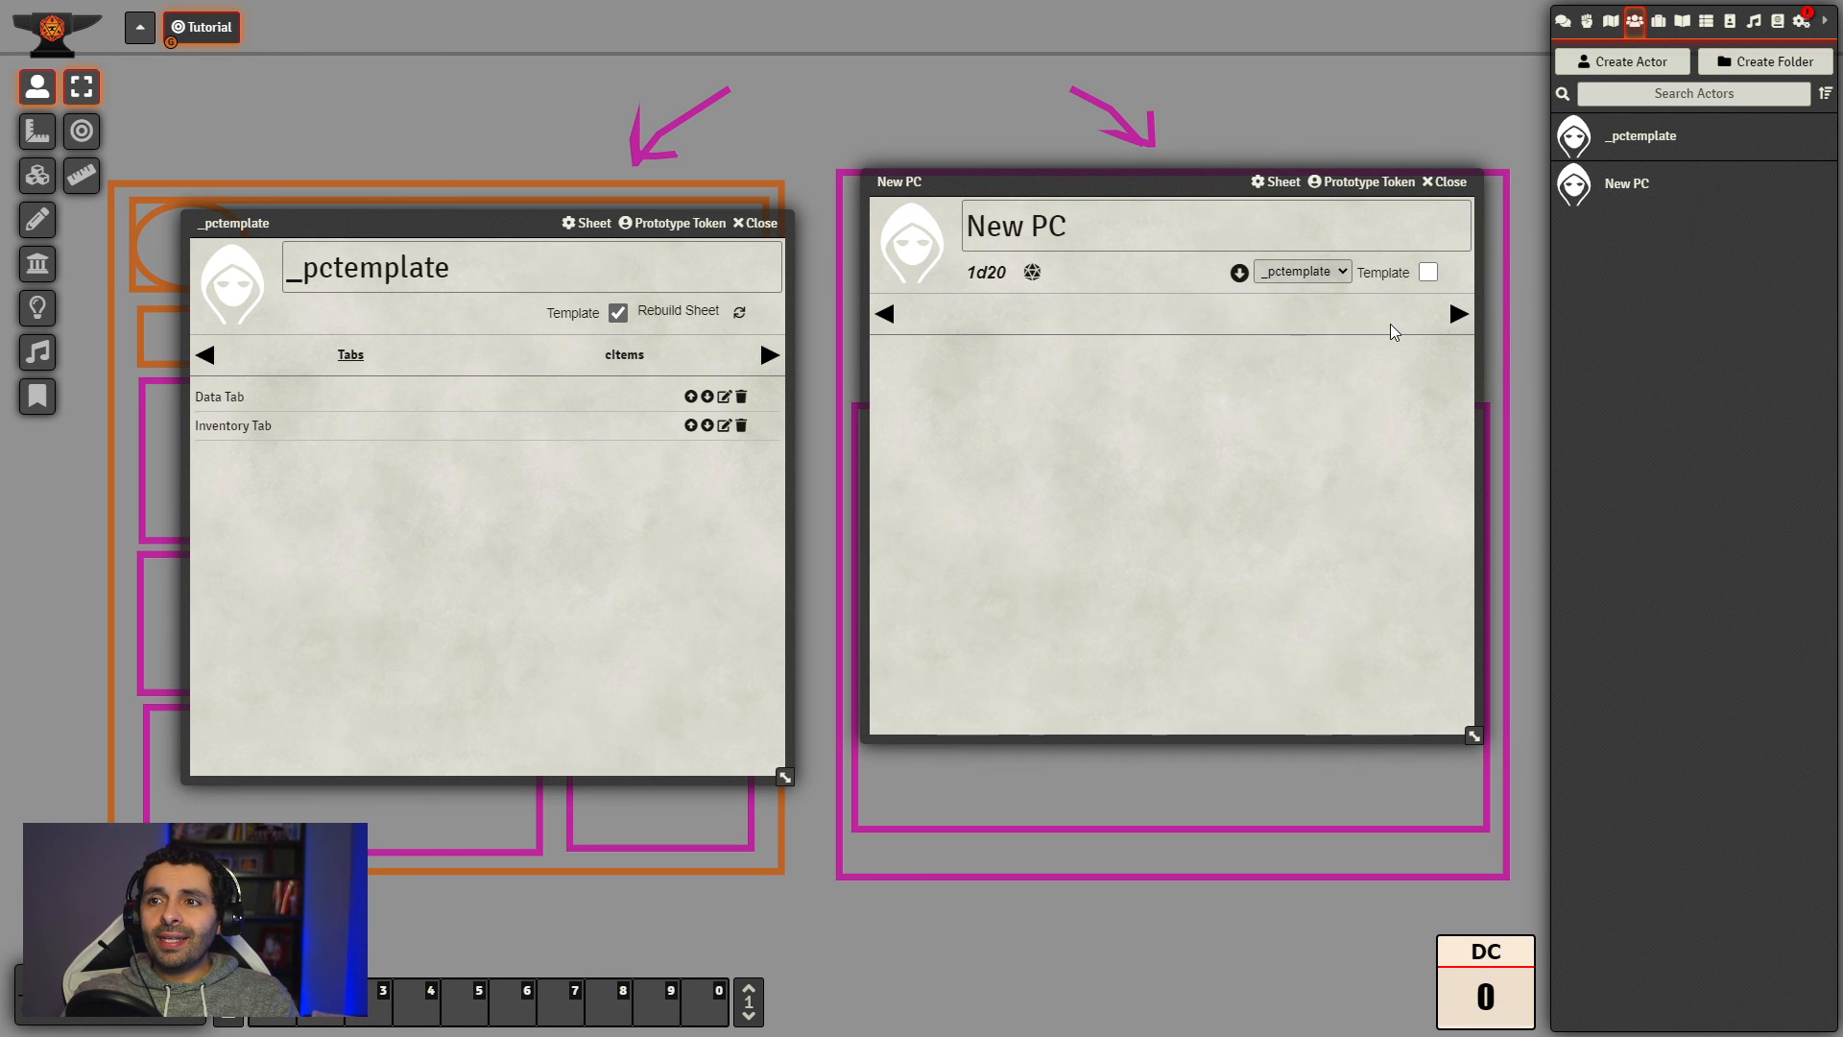
pyautogui.moveTo(1199, 172); pyautogui.dragTo(1206, 303)
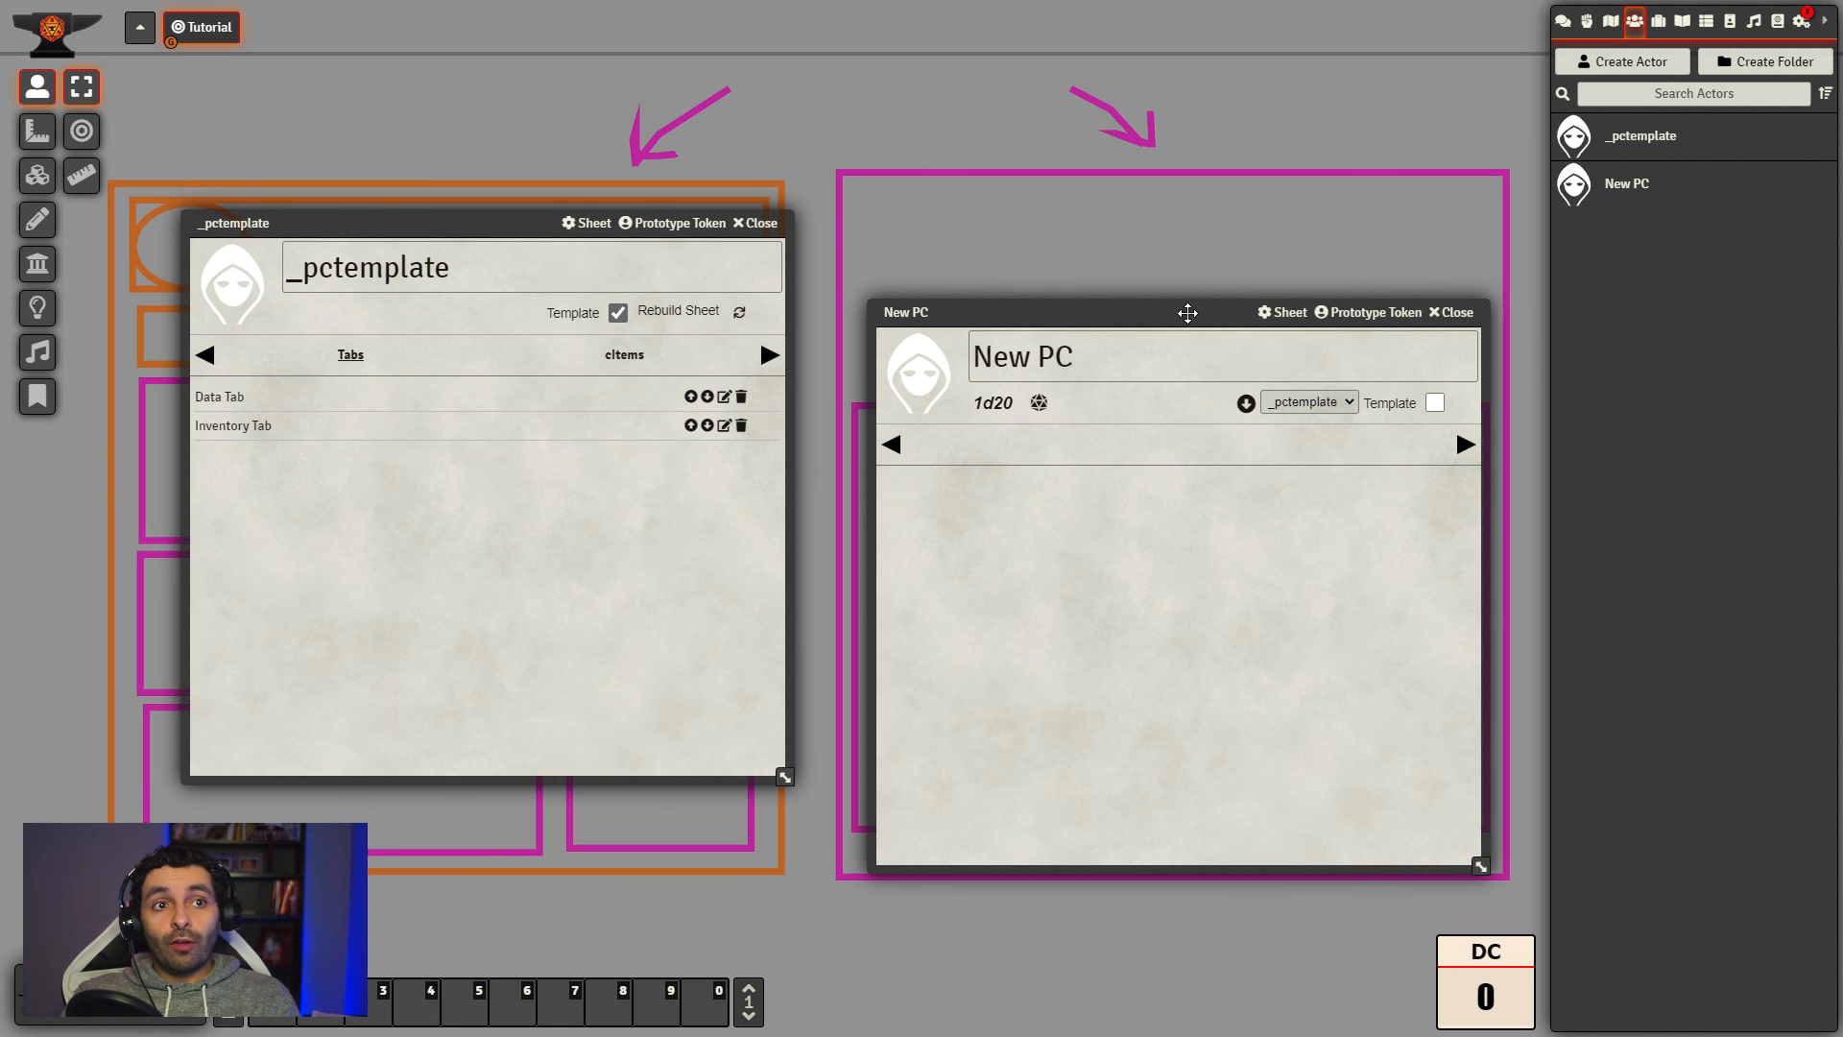
pyautogui.moveTo(1187, 312)
pyautogui.mouseDown()
pyautogui.moveTo(1201, 288)
pyautogui.moveTo(1178, 305)
pyautogui.mouseUp()
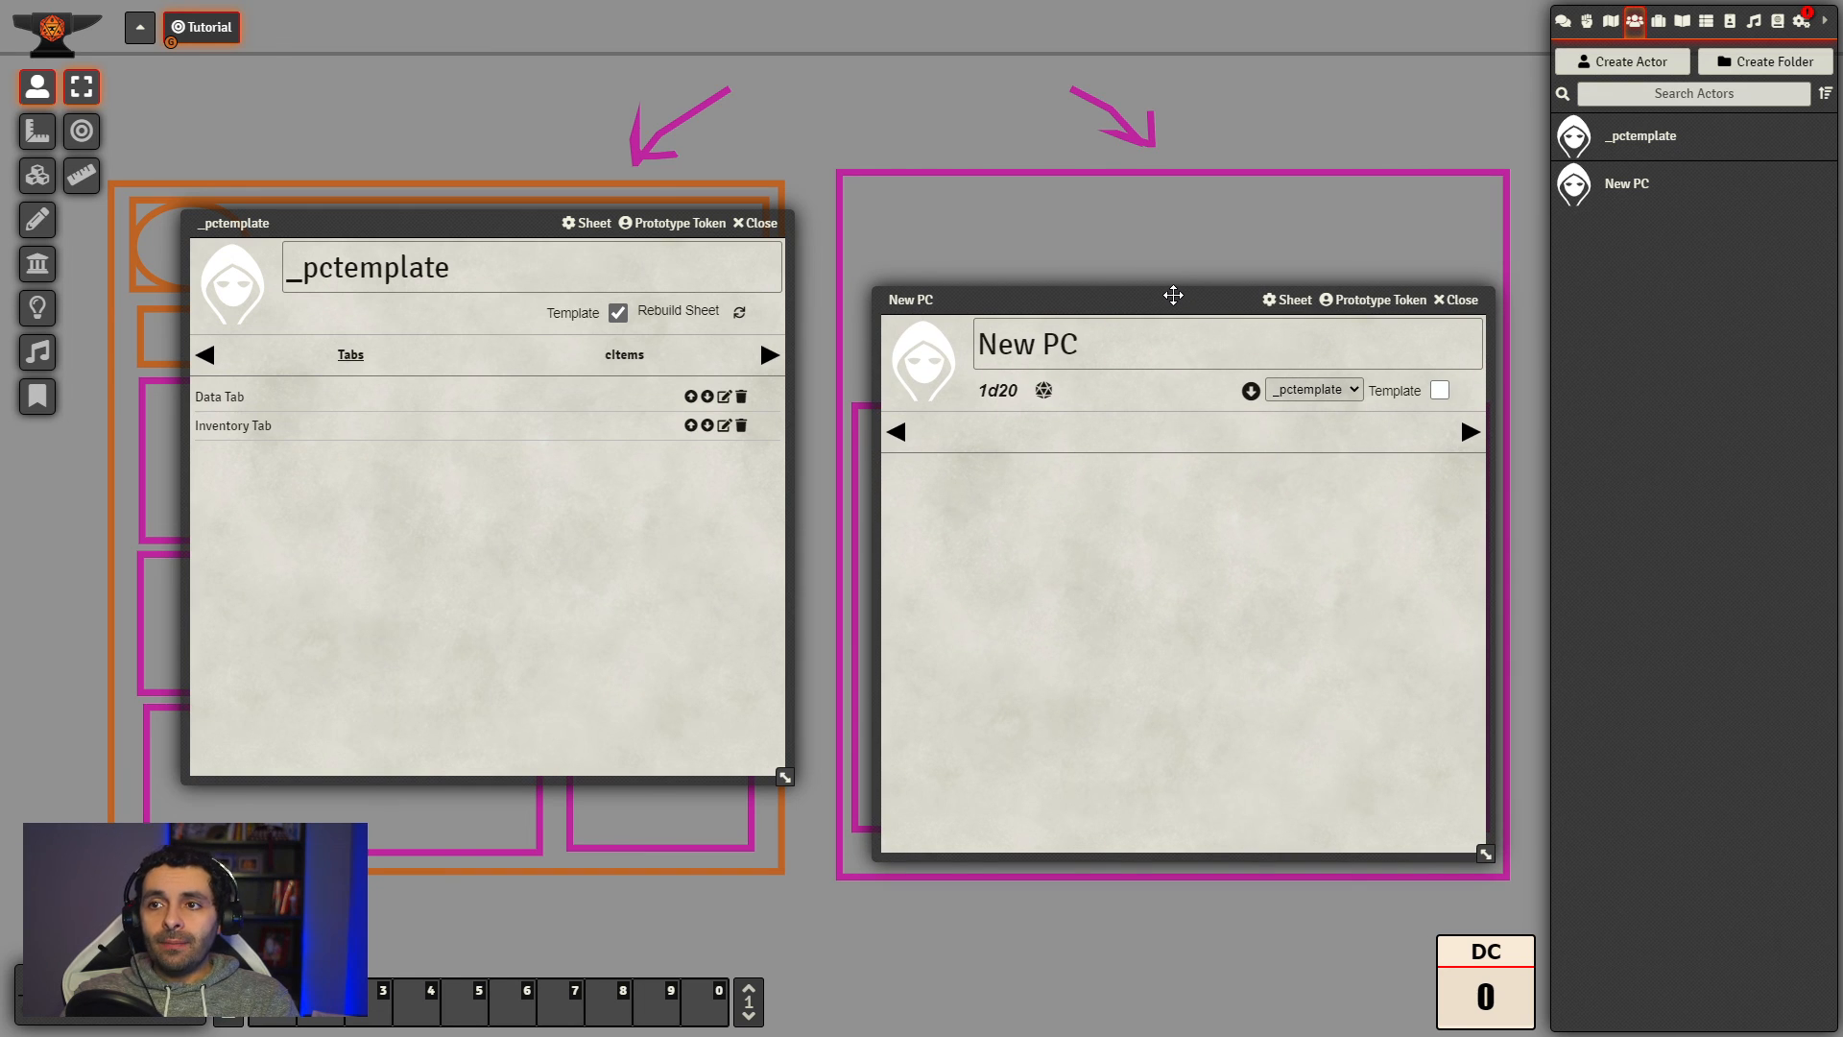
pyautogui.moveTo(1169, 291); pyautogui.dragTo(1160, 296)
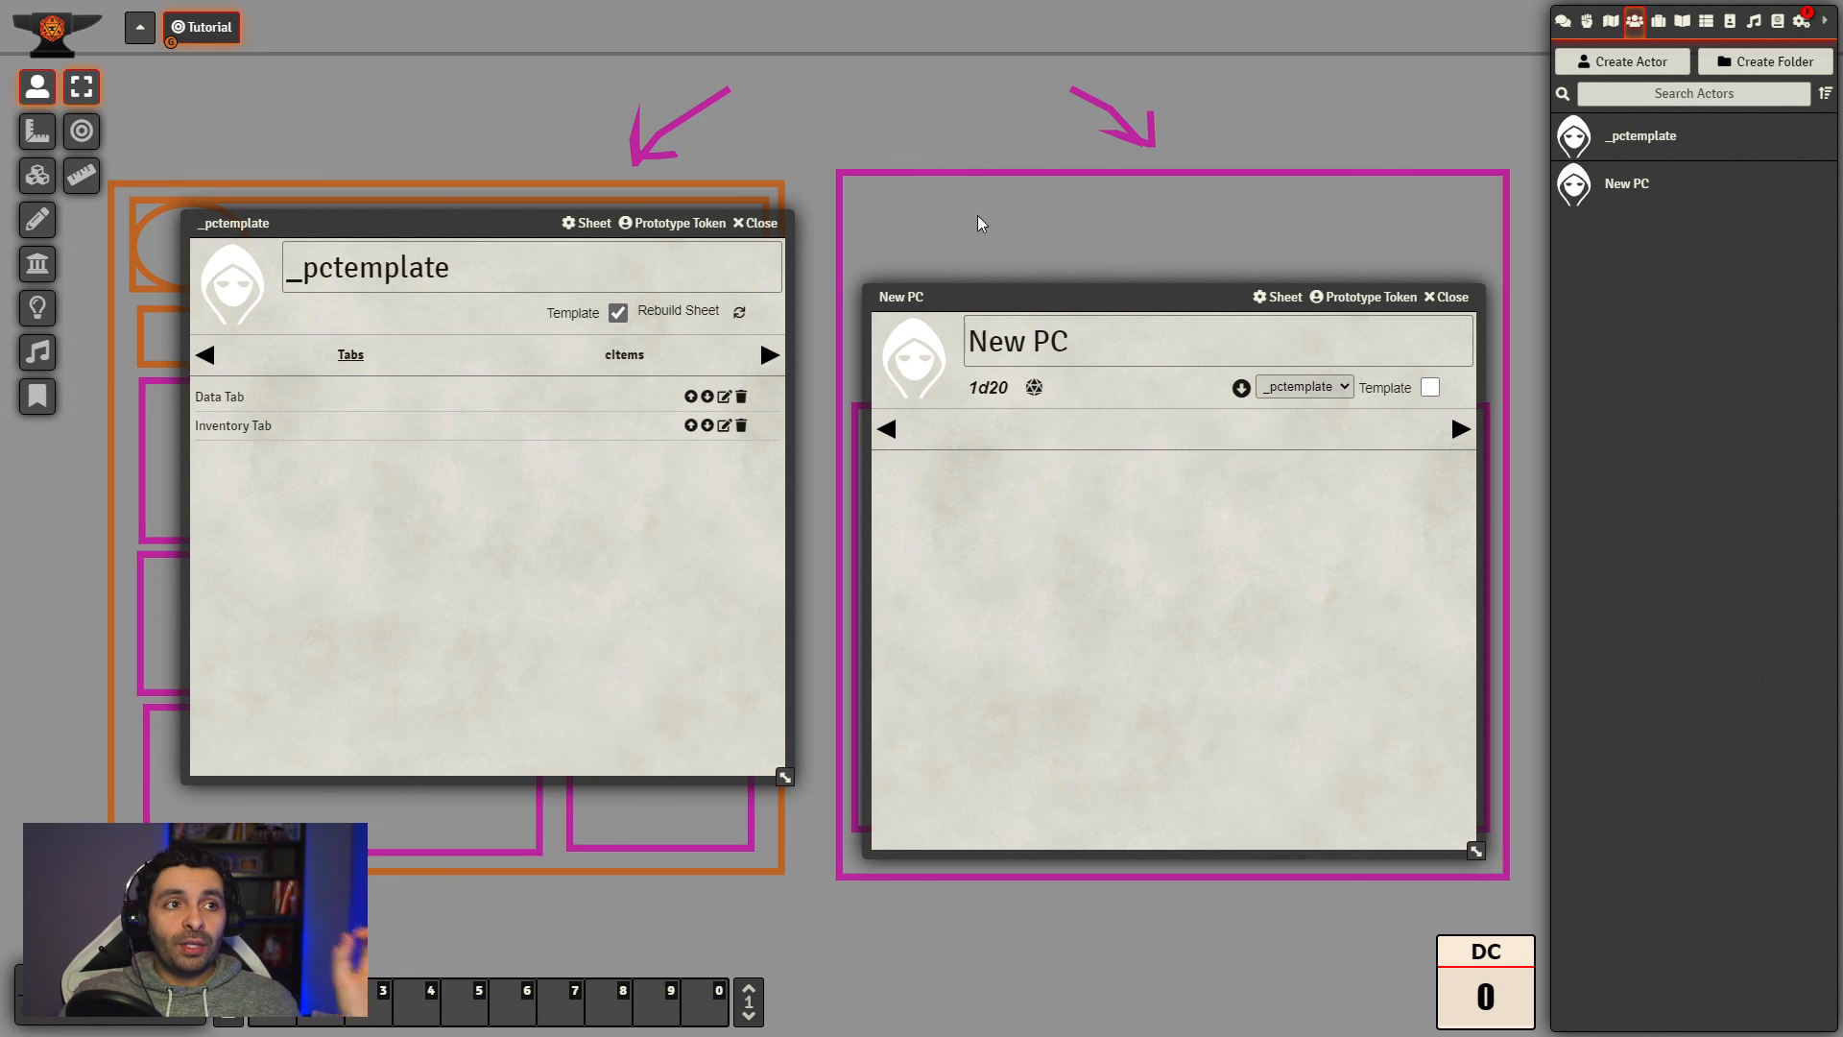
# Step: Rebuild the _pctemplate sheet and bring both layout drawings back into view after the reload
pyautogui.moveTo(503, 223); pyautogui.dragTo(505, 184)
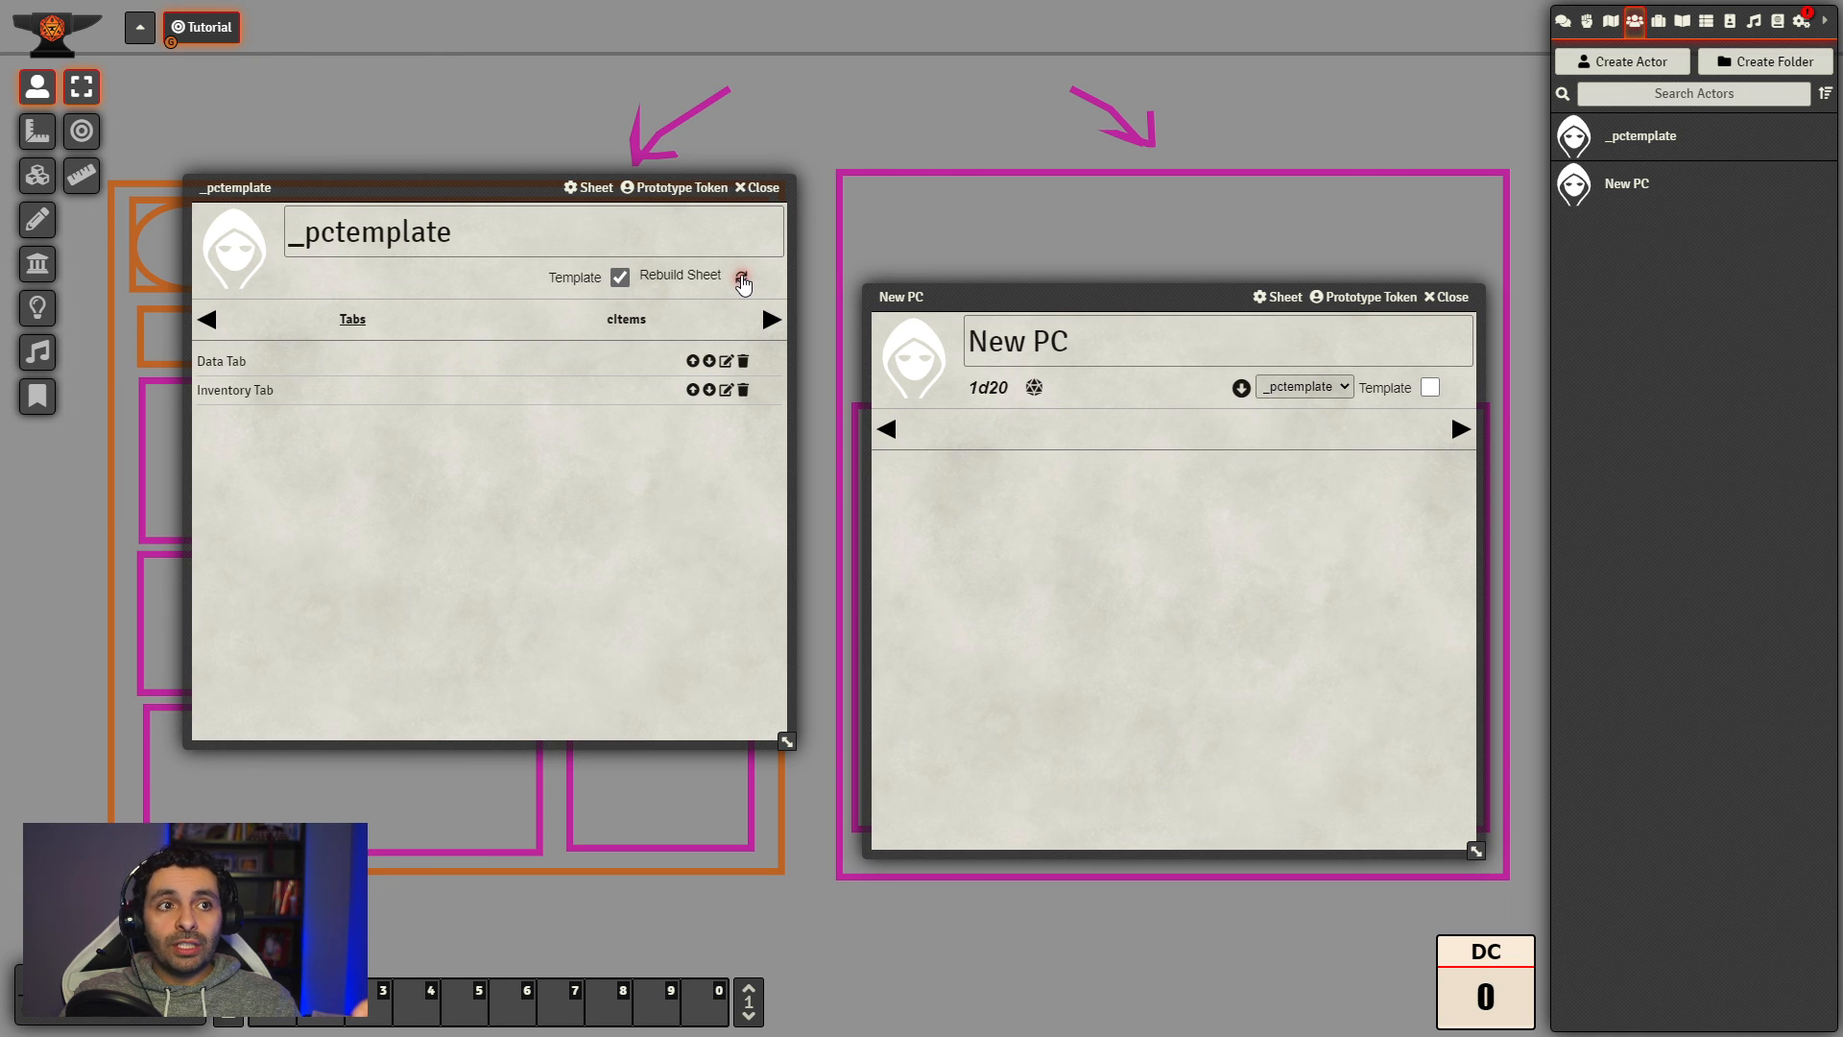
pyautogui.click(743, 280)
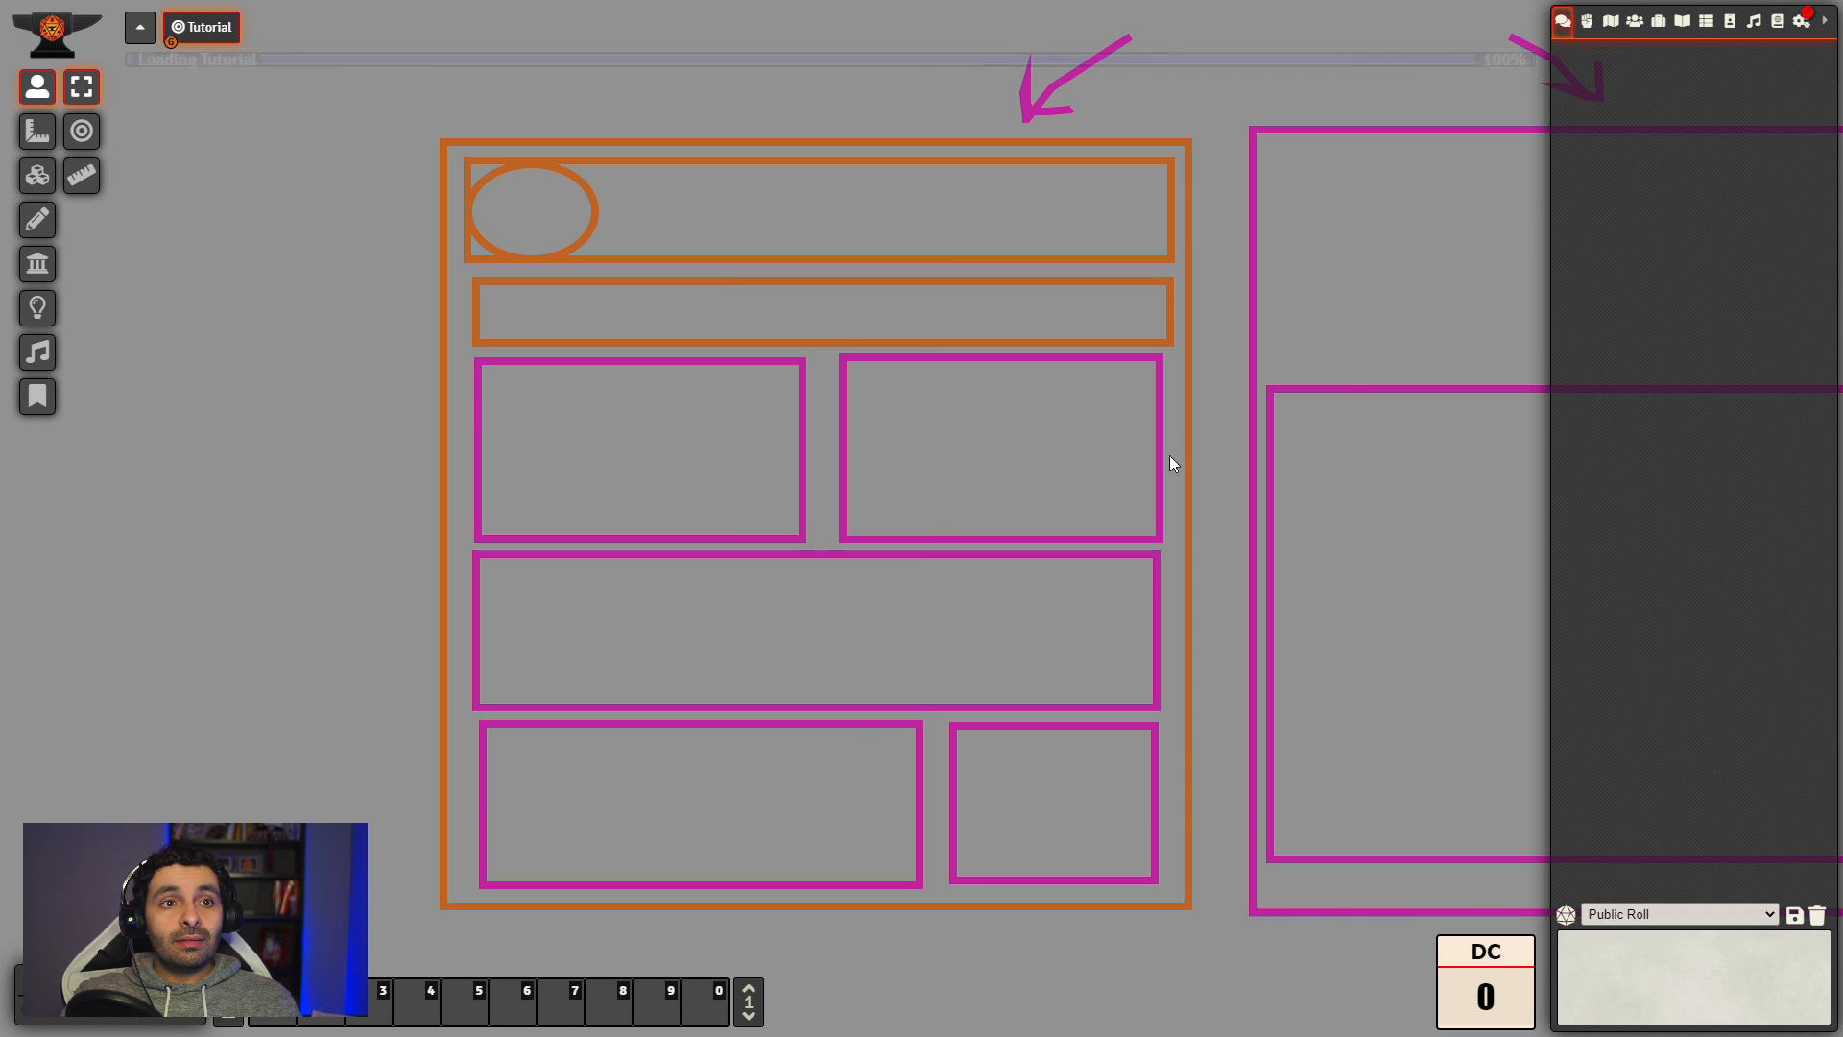
pyautogui.moveTo(1188, 439); pyautogui.dragTo(853, 449)
pyautogui.scroll(-2, 947, 531)
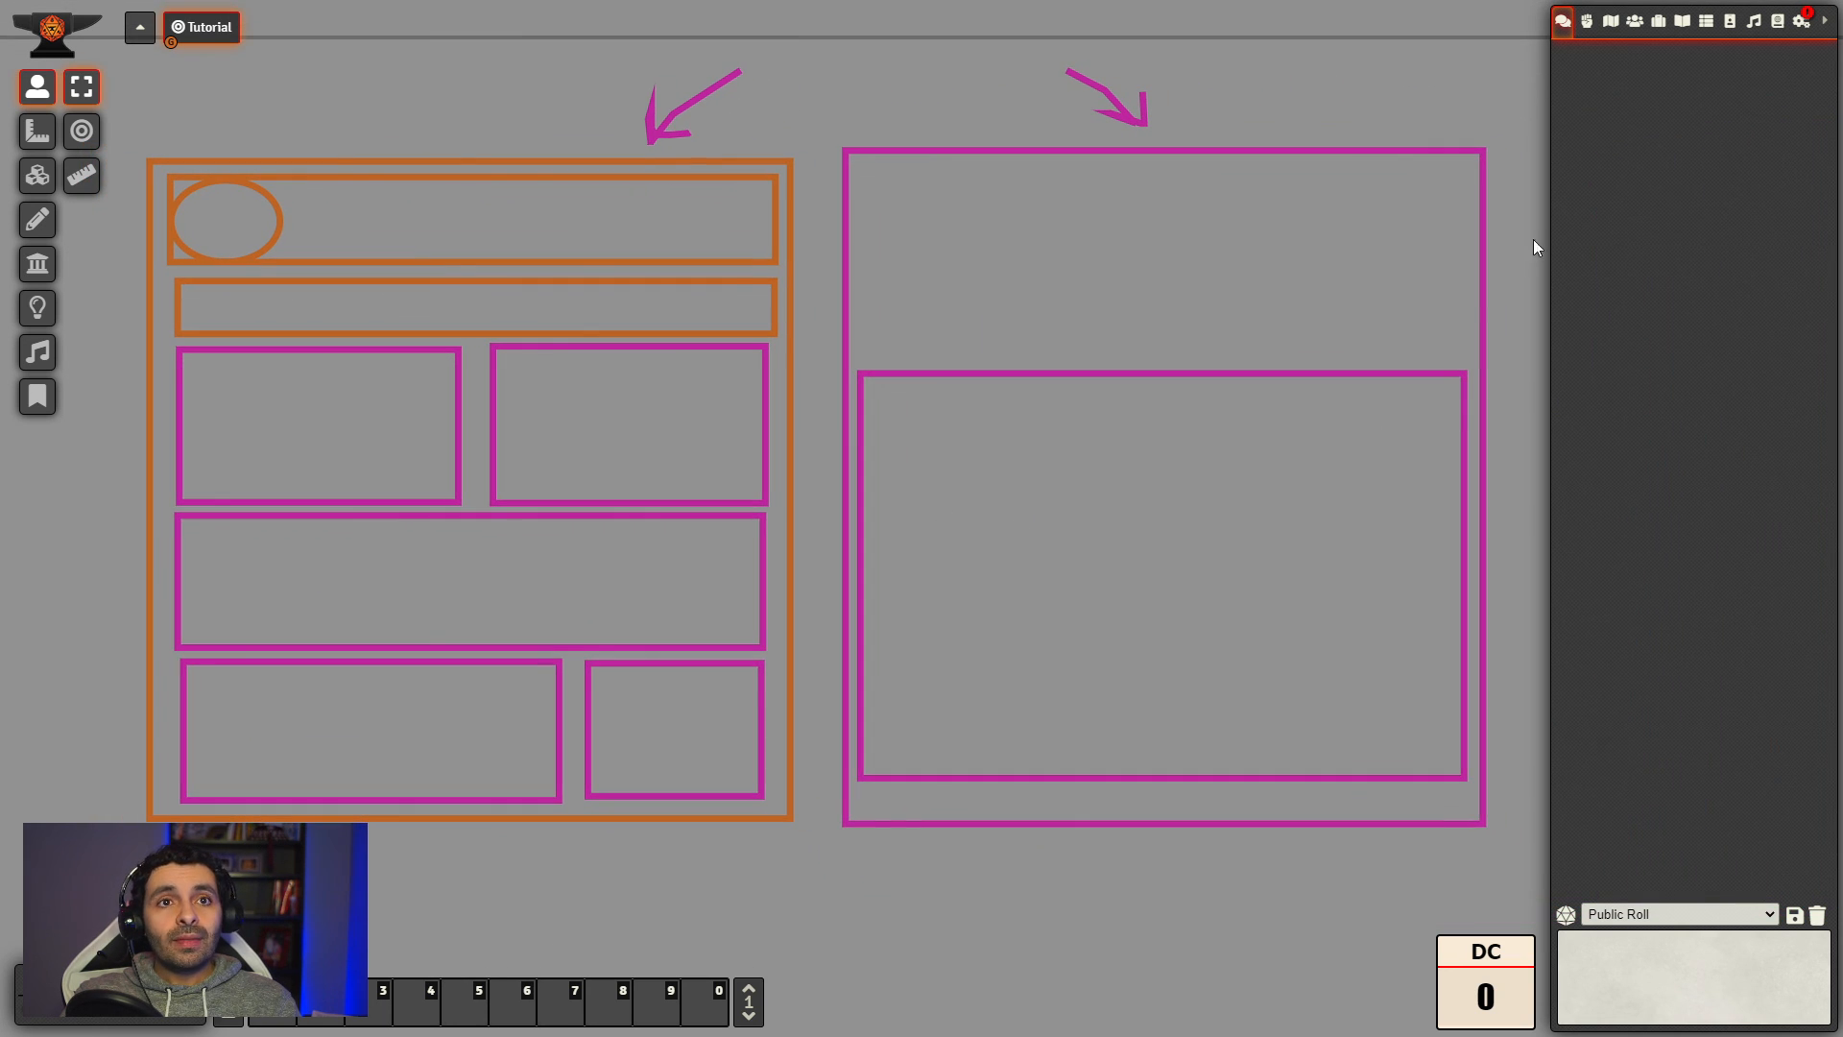
# Step: Reopen the New PC actor and reload the _pctemplate template on its sheet
pyautogui.click(1634, 21)
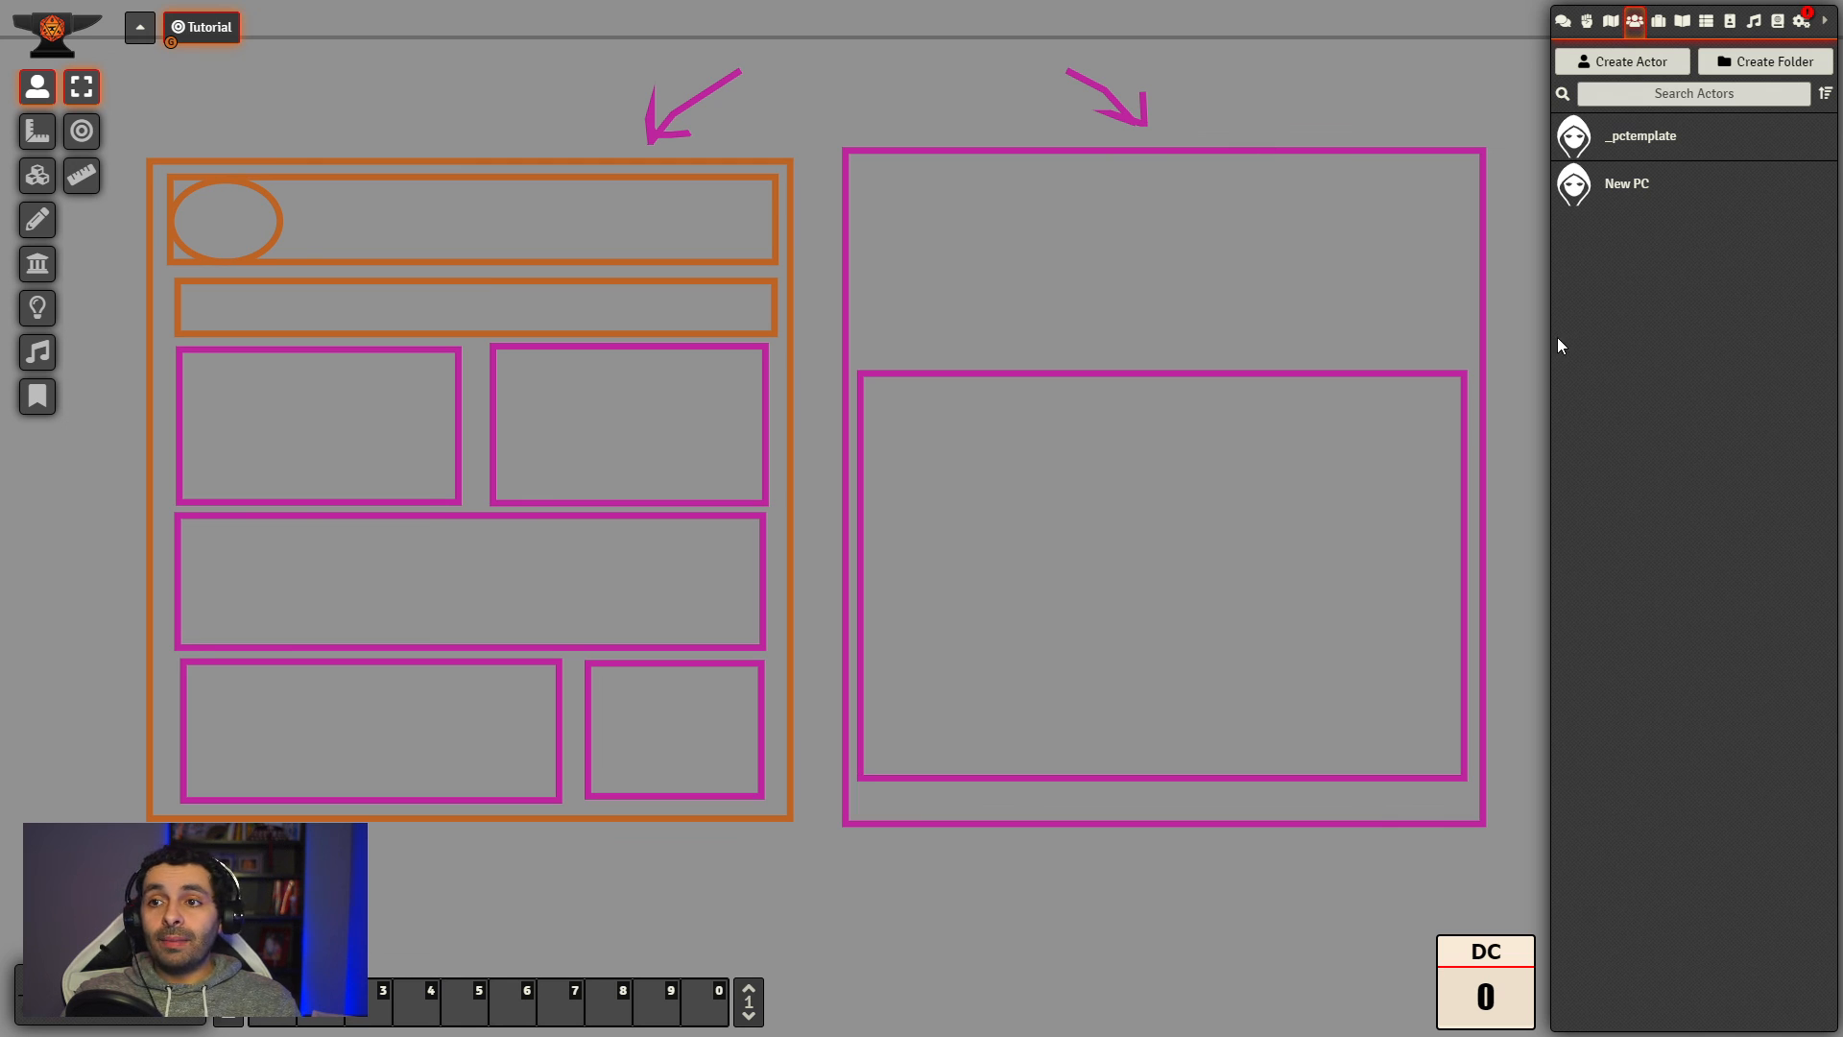
pyautogui.click(1642, 190)
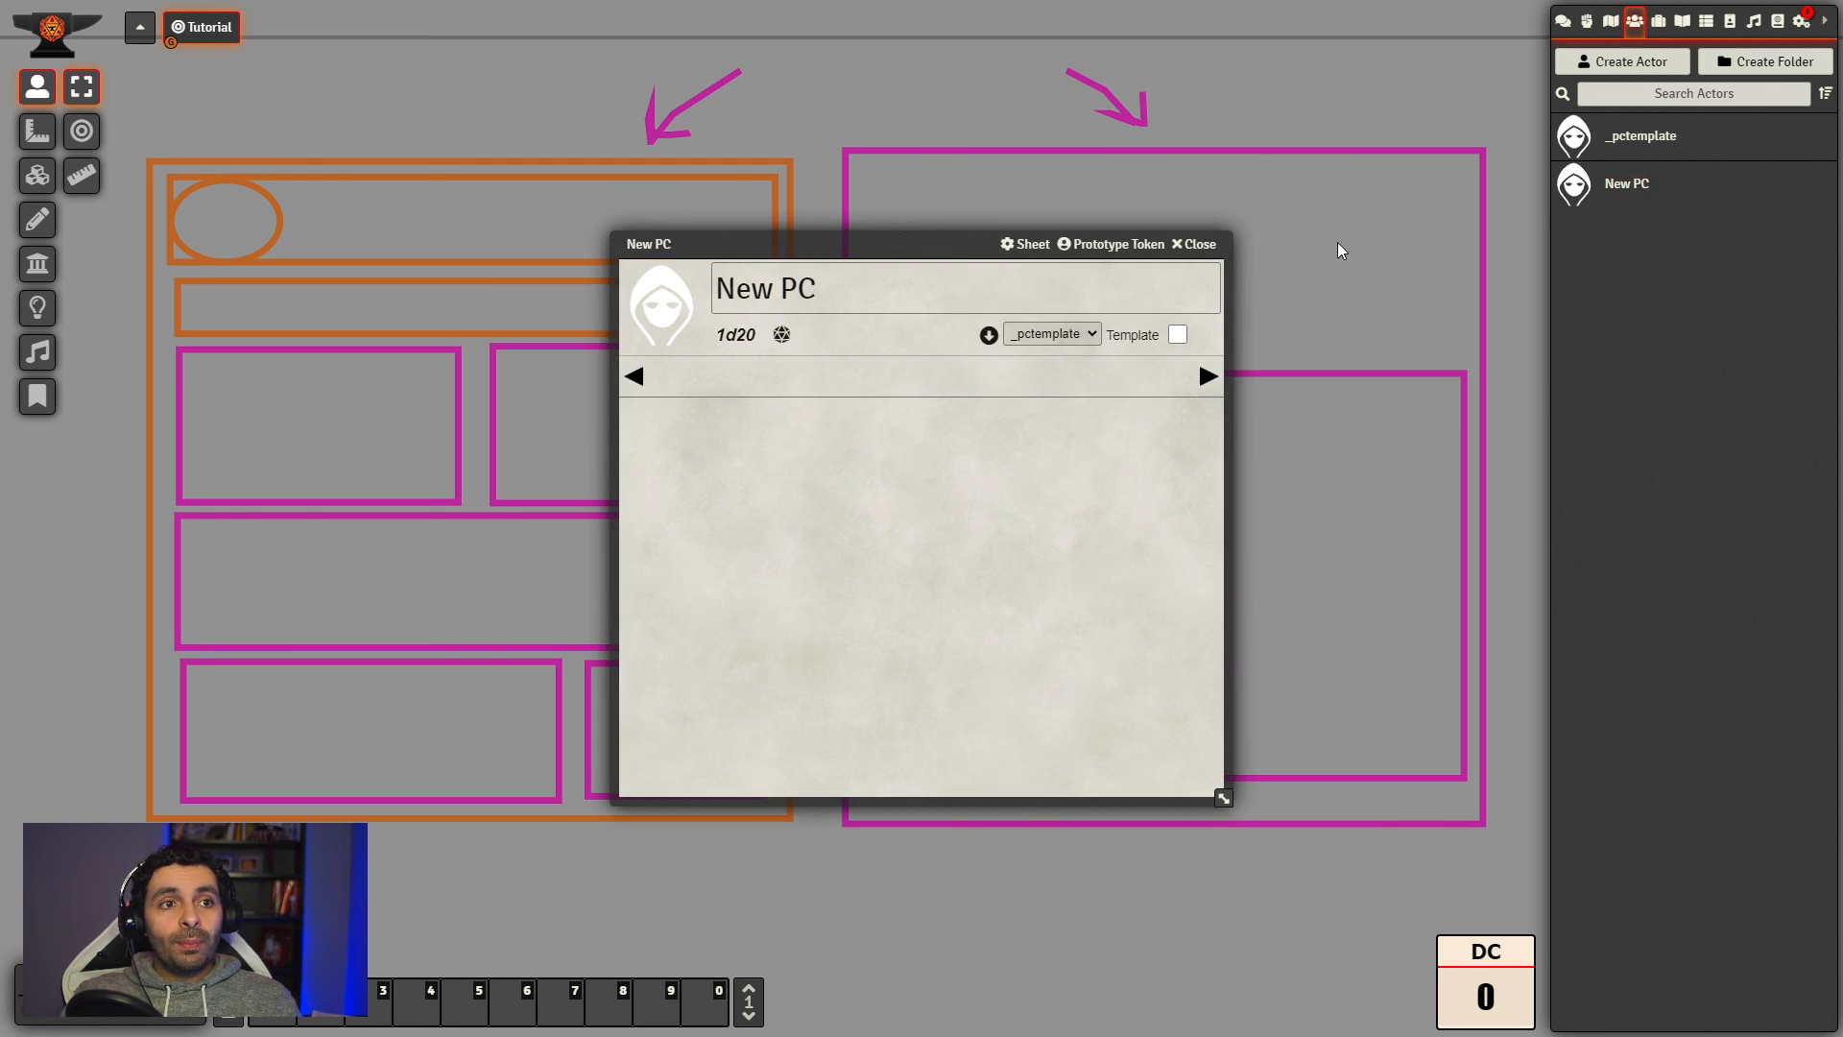
pyautogui.moveTo(941, 246); pyautogui.dragTo(1008, 247)
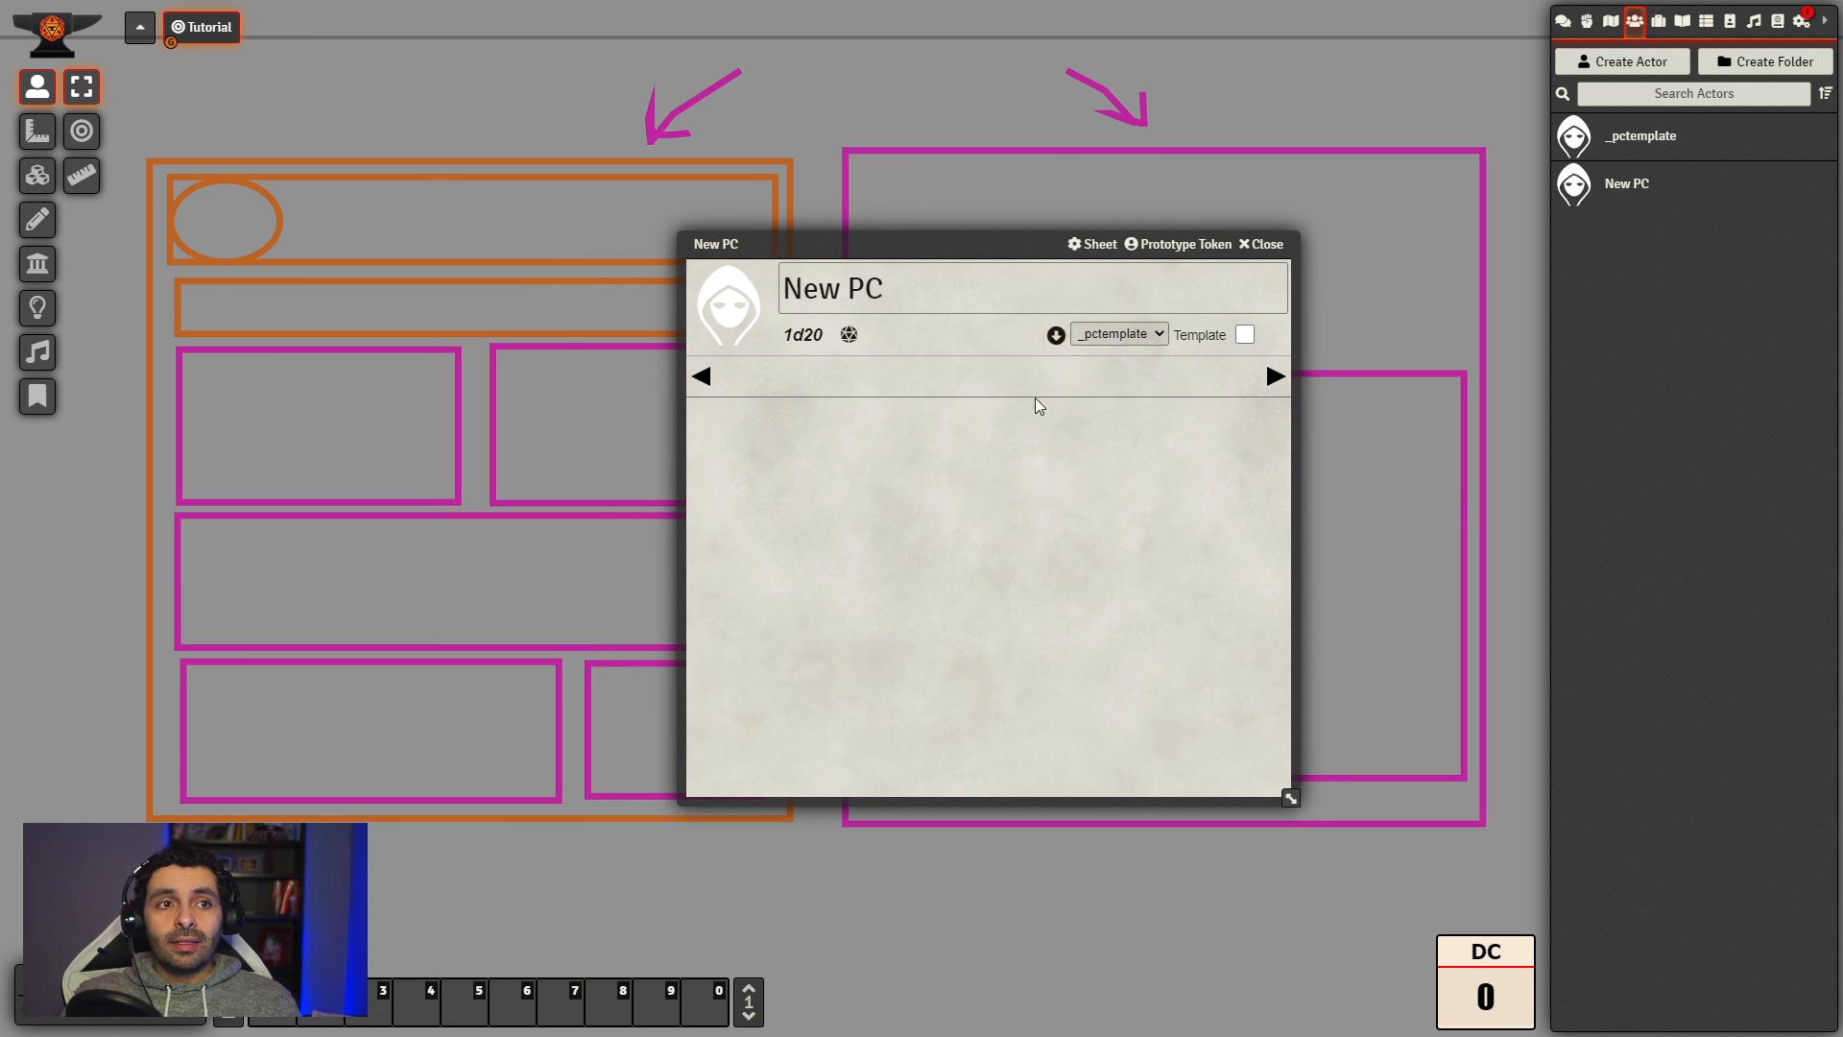
pyautogui.click(1056, 336)
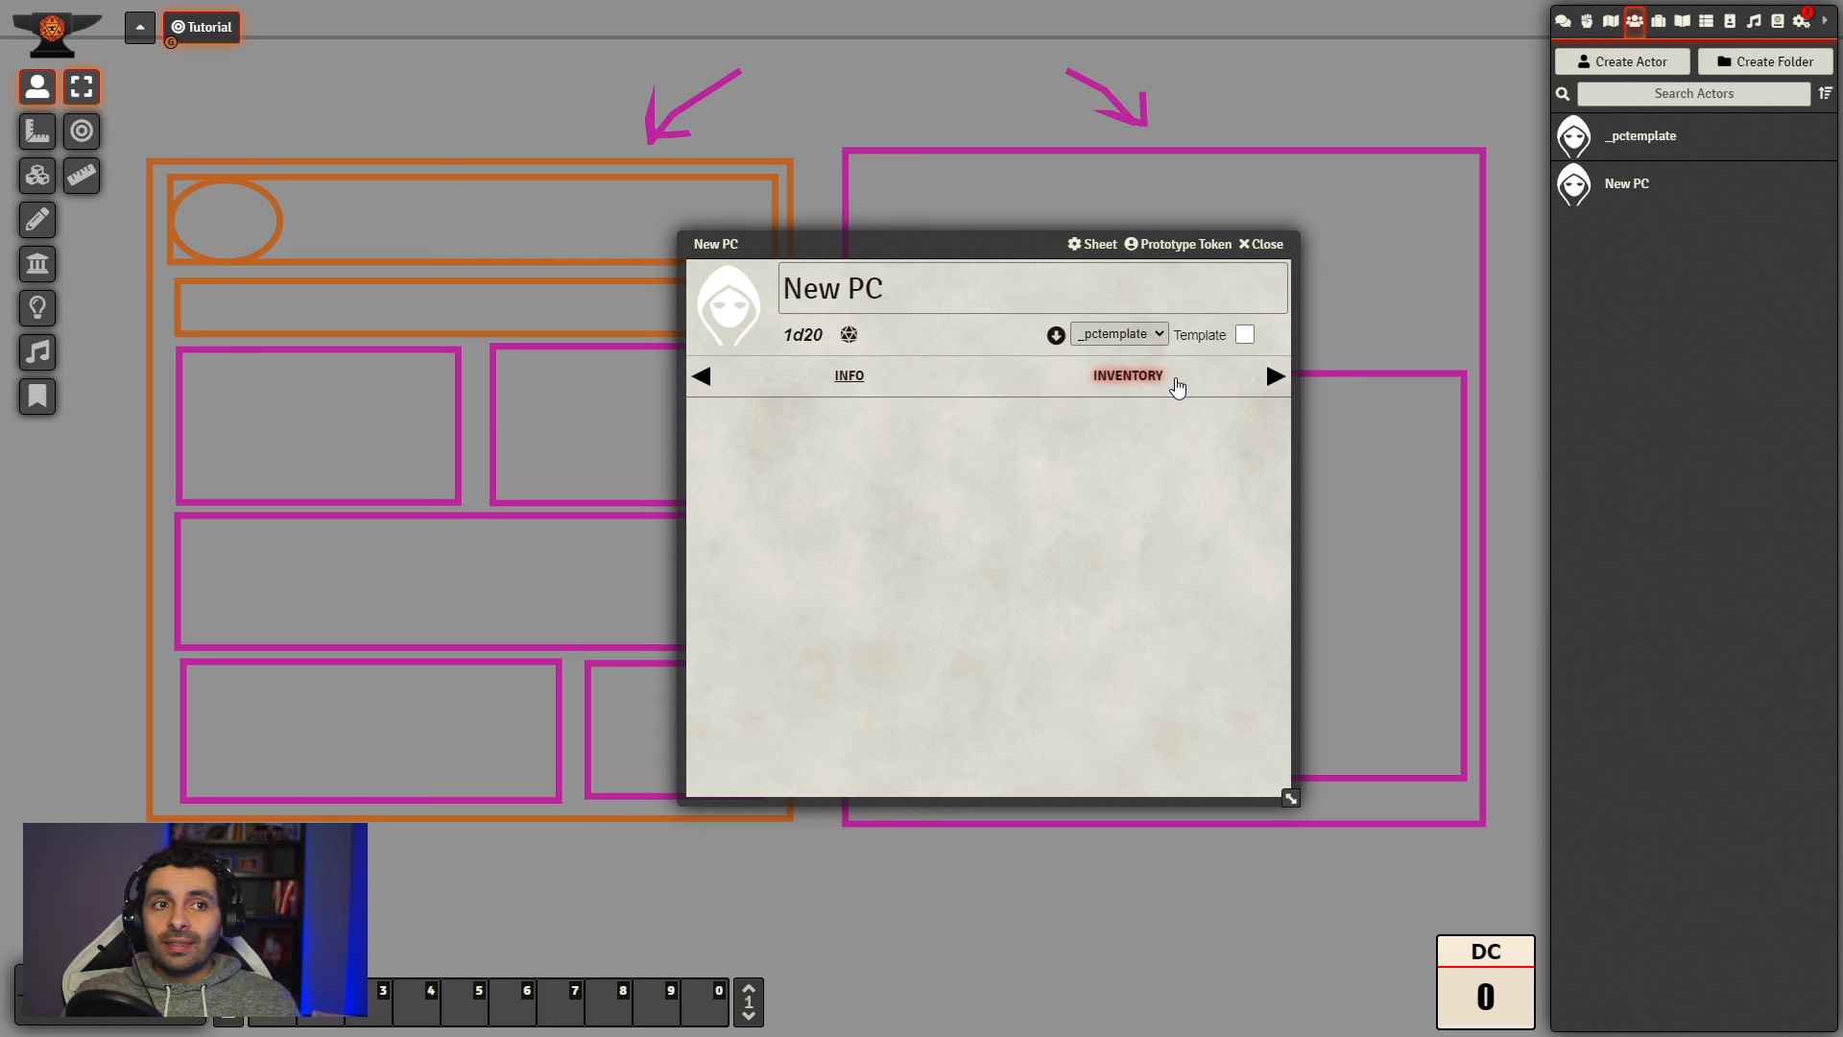
# Step: Open the _pctemplate actor and arrange its sheet side by side with New PC for comparison
pyautogui.moveTo(1008, 239); pyautogui.dragTo(1191, 214)
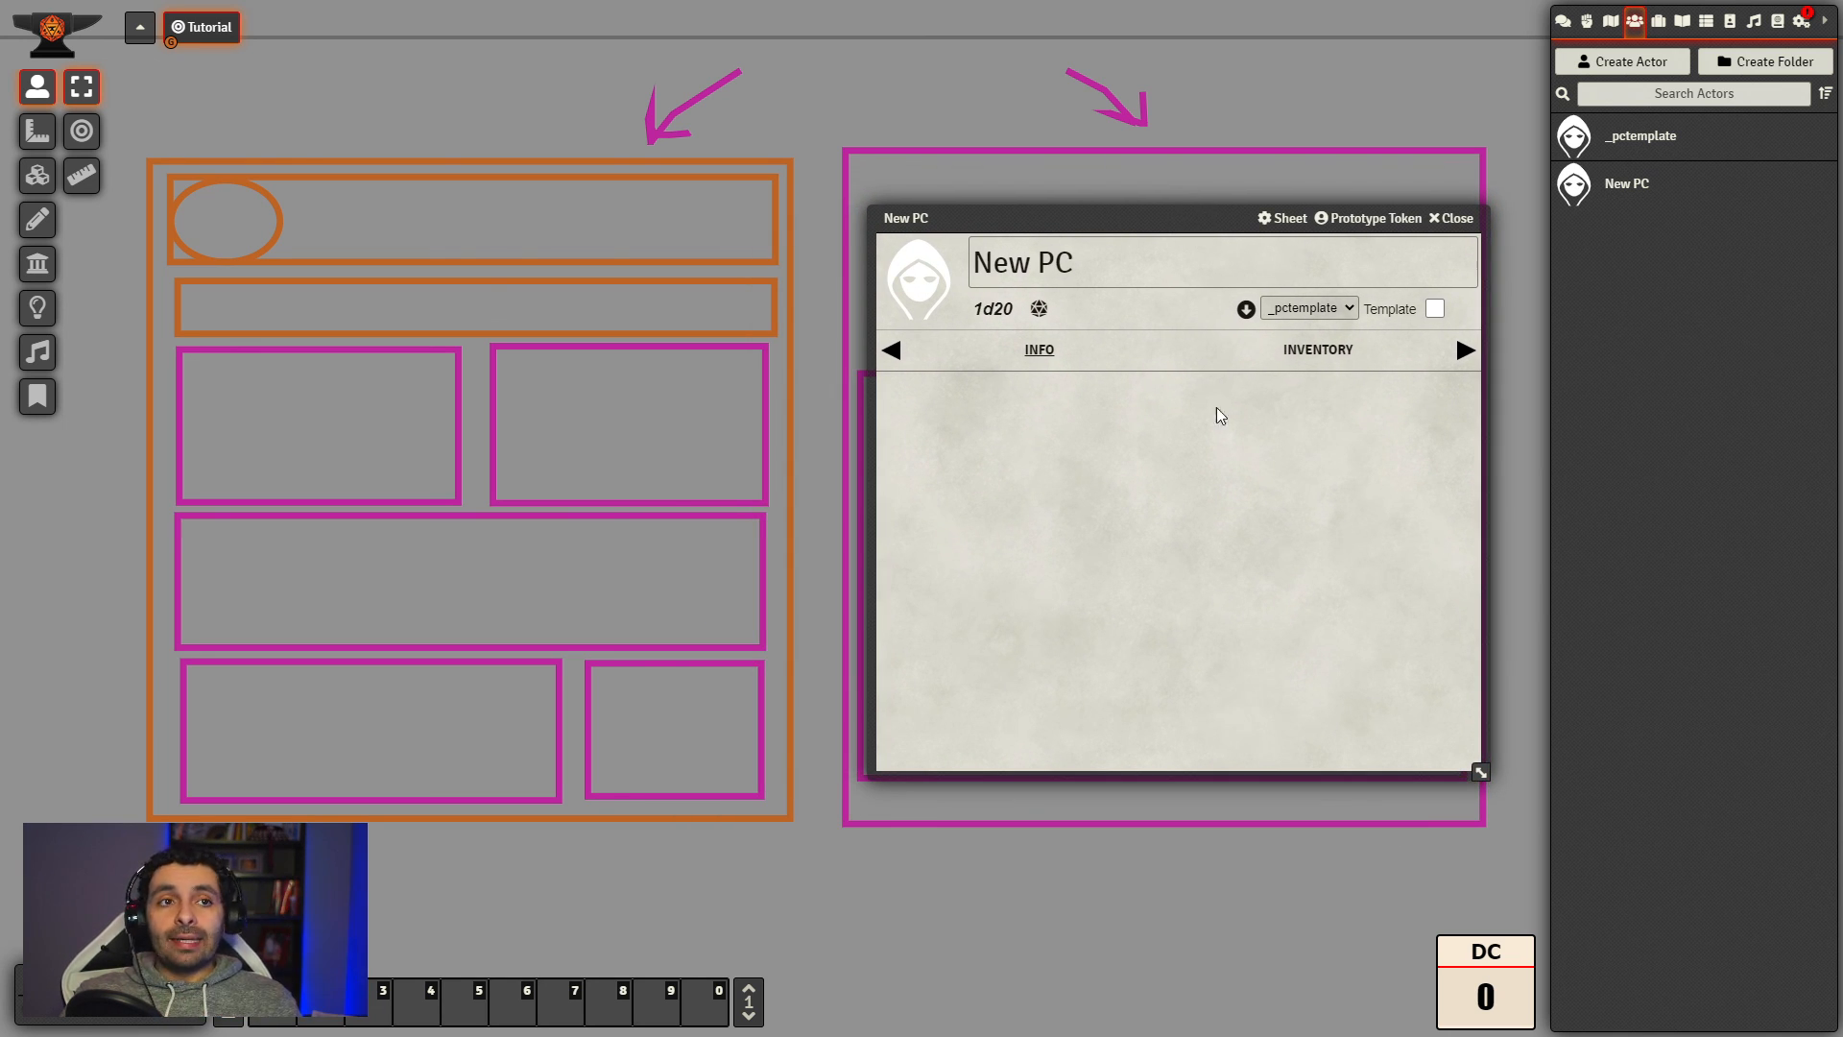
pyautogui.click(1647, 139)
pyautogui.moveTo(820, 216); pyautogui.dragTo(329, 220)
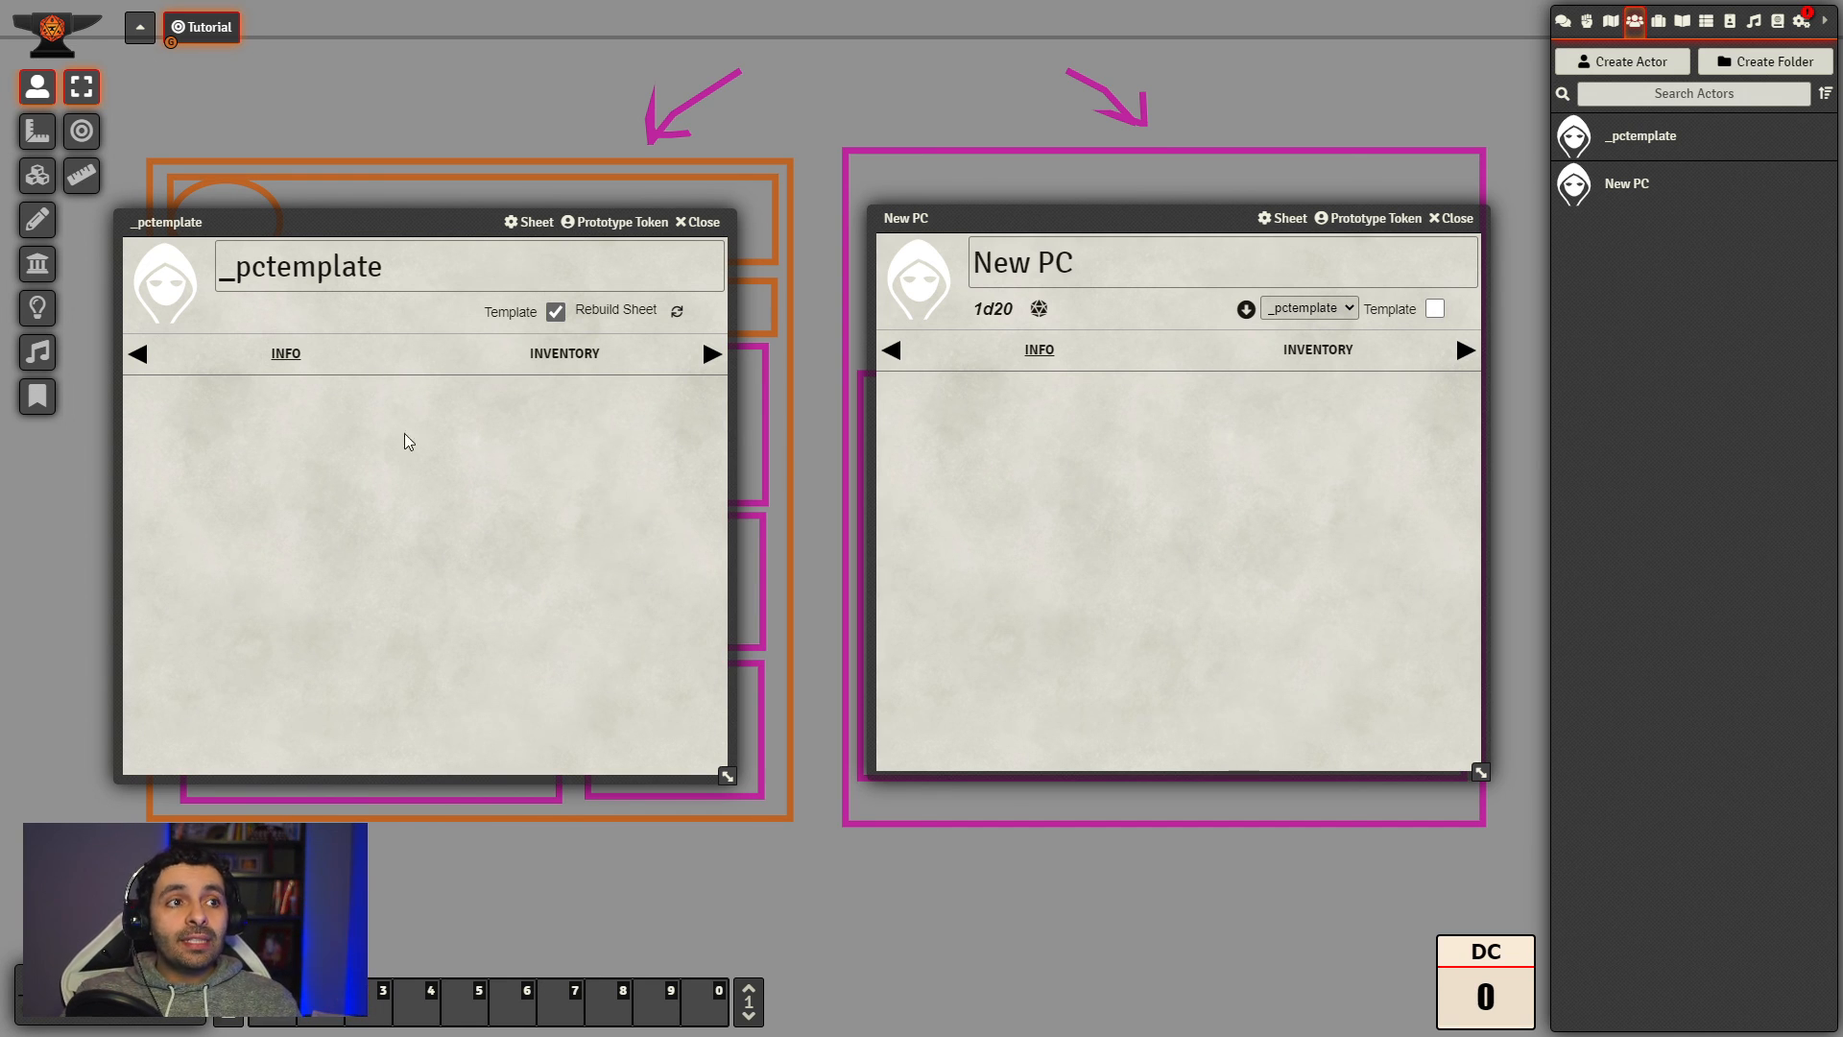
pyautogui.moveTo(459, 231); pyautogui.dragTo(484, 231)
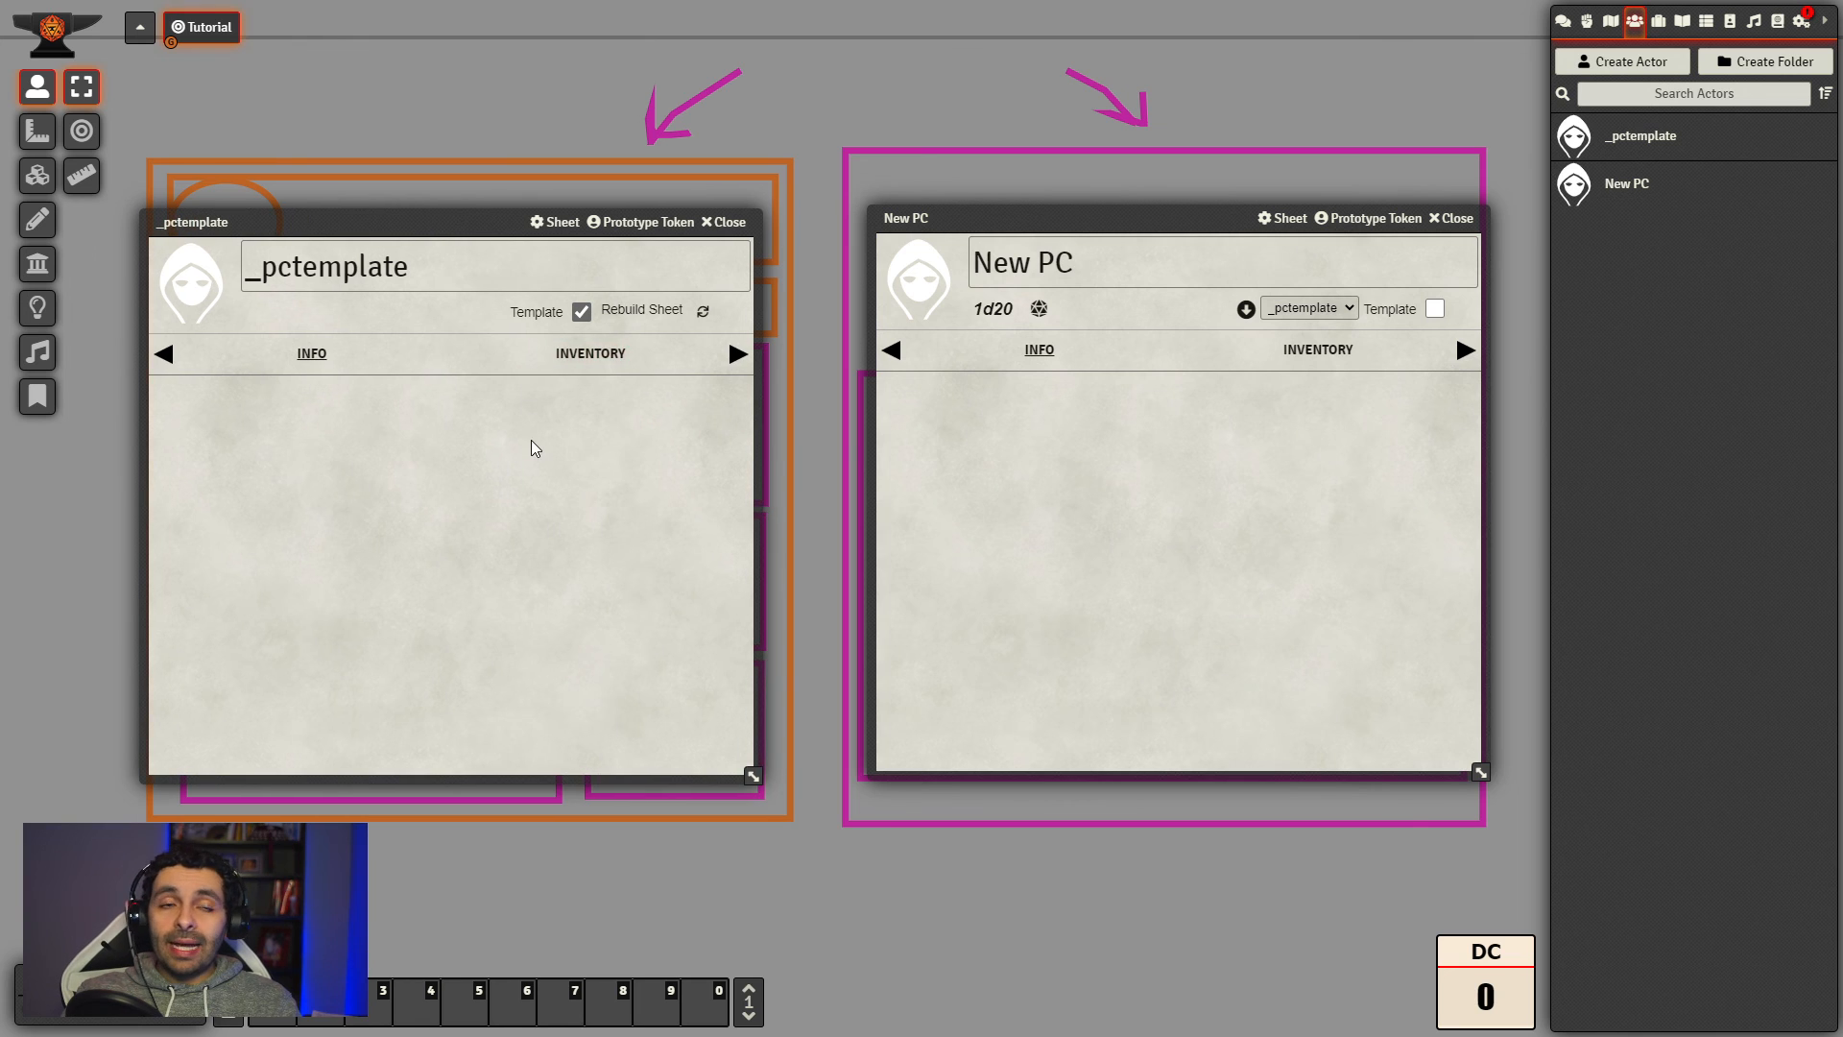
pyautogui.moveTo(480, 228); pyautogui.dragTo(511, 142)
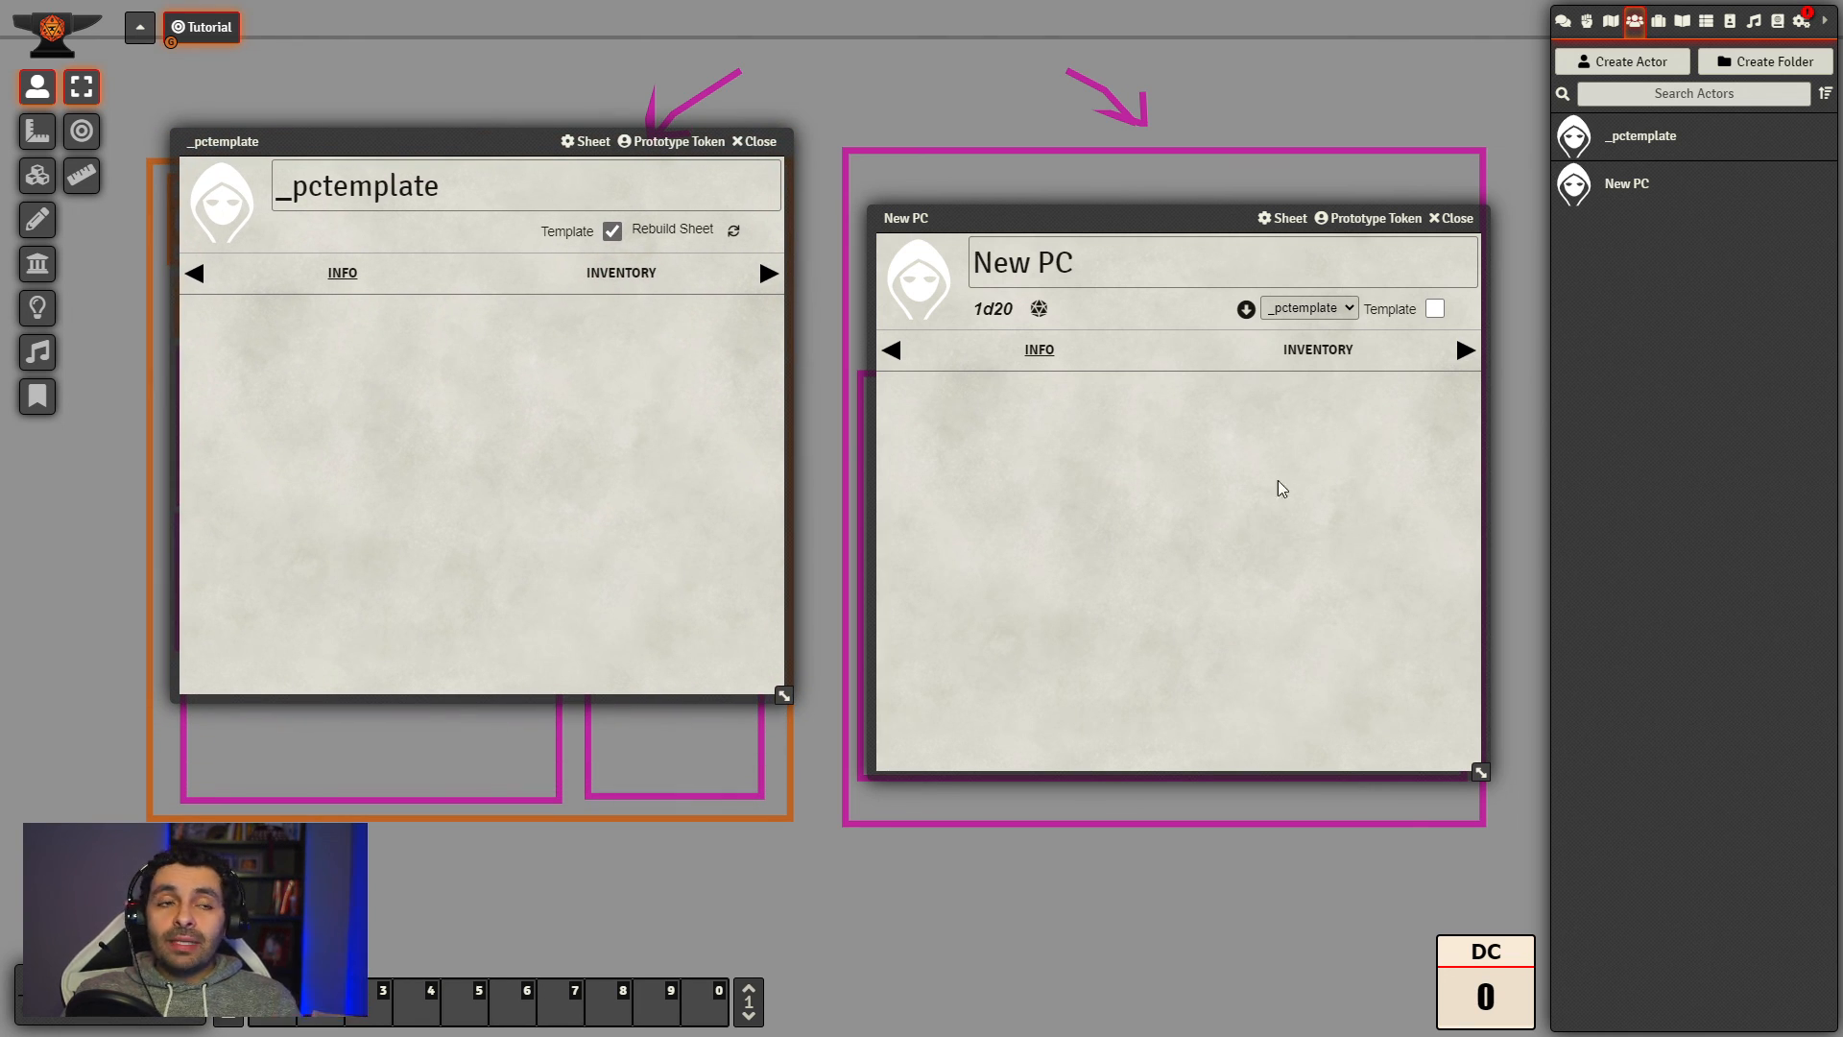
pyautogui.moveTo(1176, 218); pyautogui.dragTo(1151, 260)
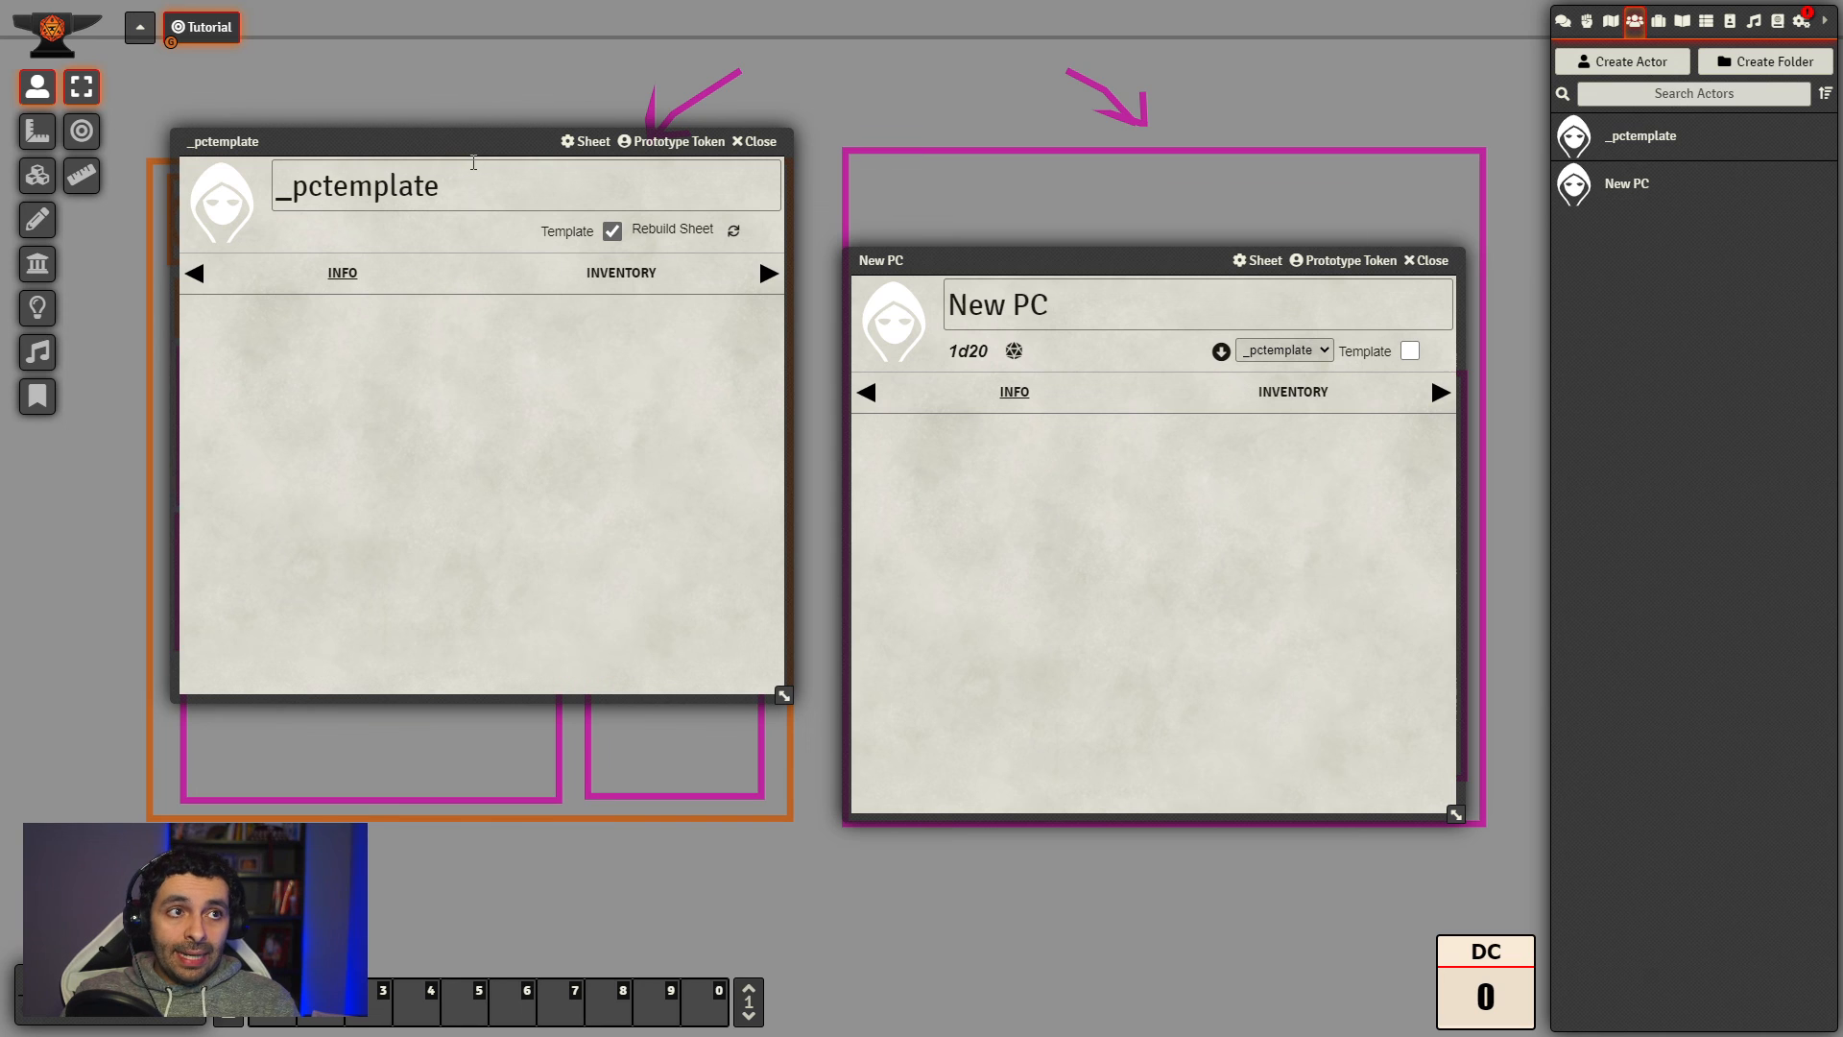
pyautogui.moveTo(477, 145); pyautogui.dragTo(467, 131)
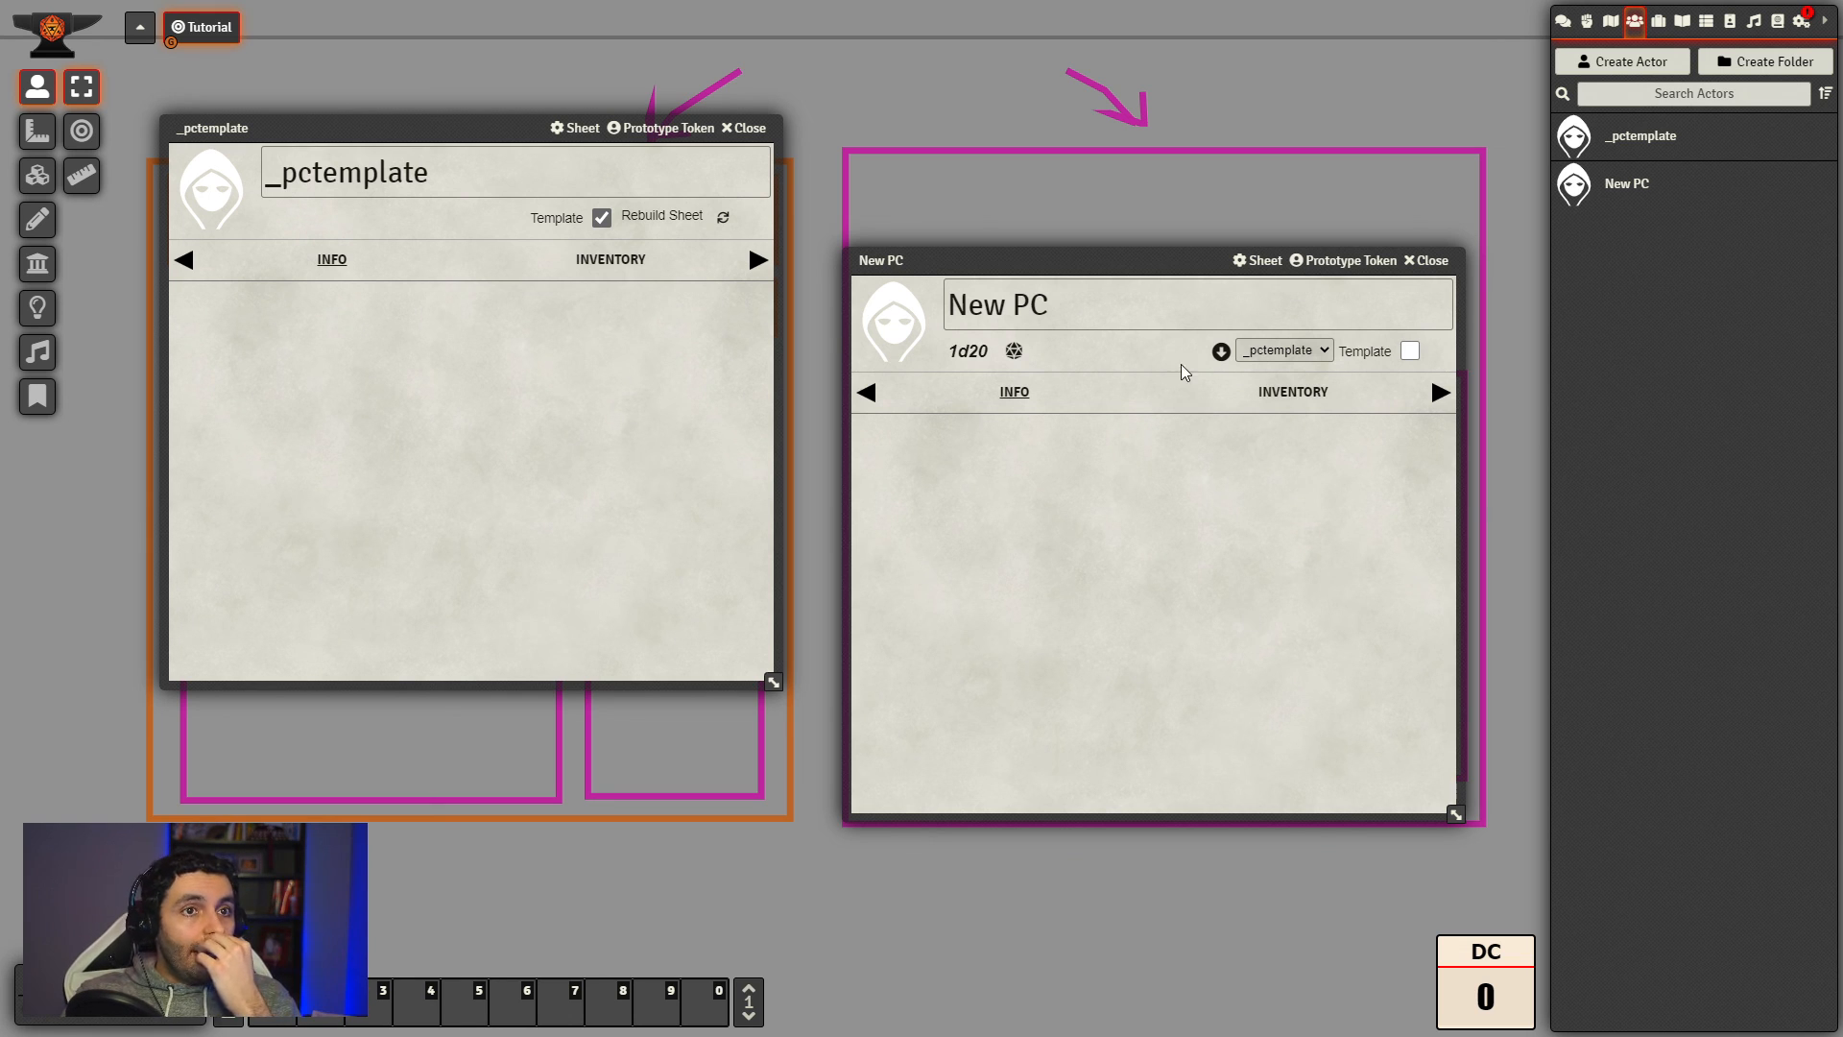
pyautogui.moveTo(1179, 270); pyautogui.dragTo(1173, 261)
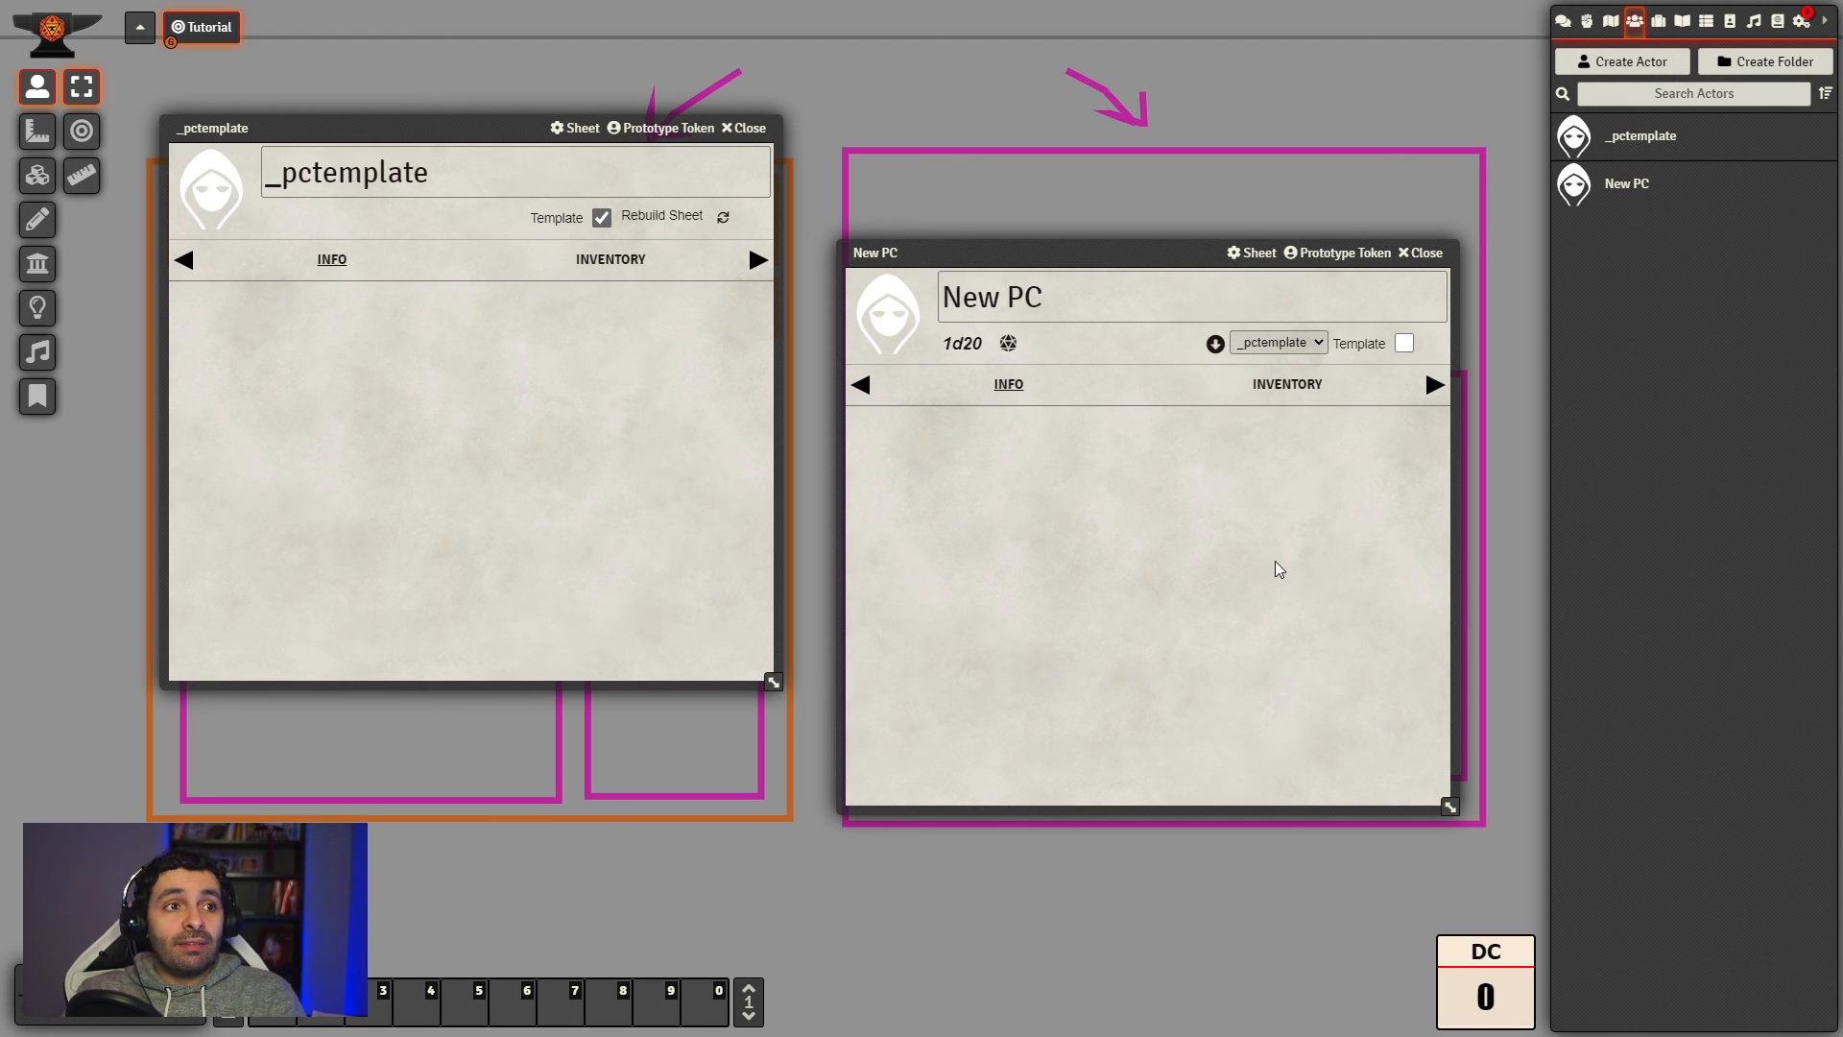
# Step: Show the Inventory tab on New PC and the list of attached tabs on _pctemplate
pyautogui.click(1319, 384)
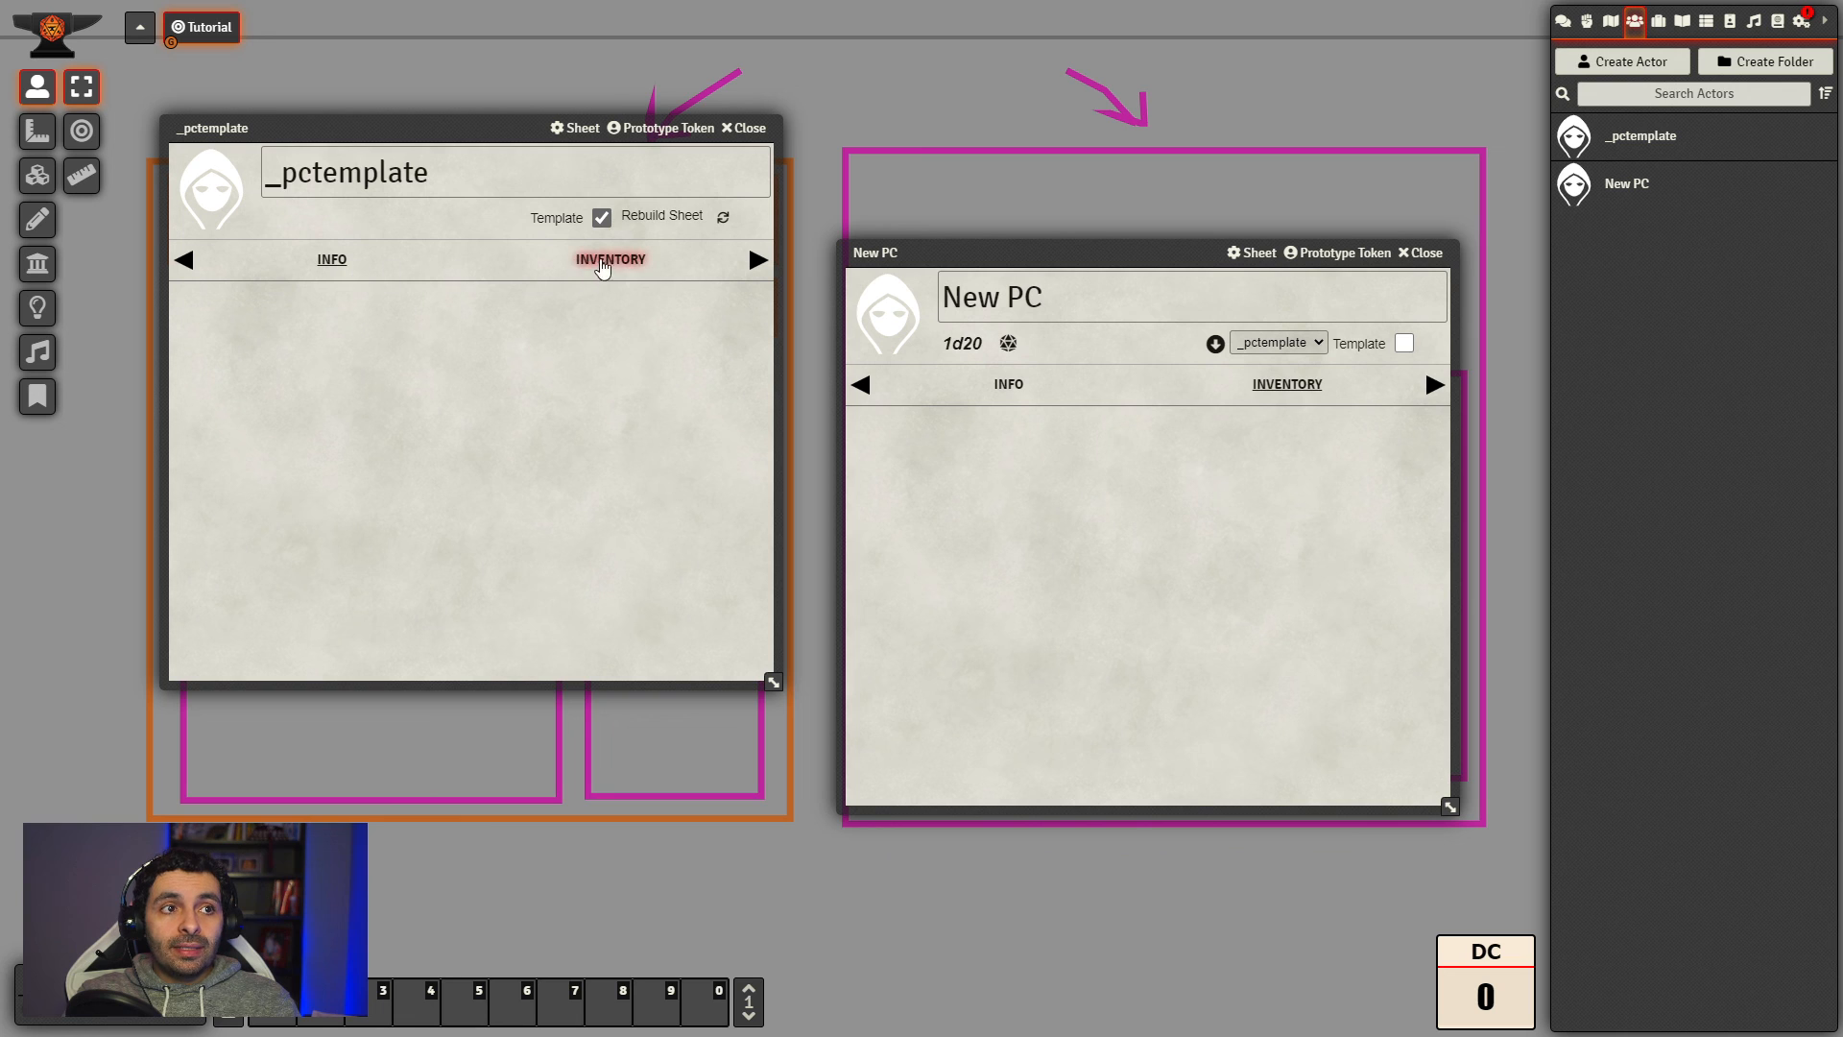
pyautogui.click(761, 262)
pyautogui.click(762, 264)
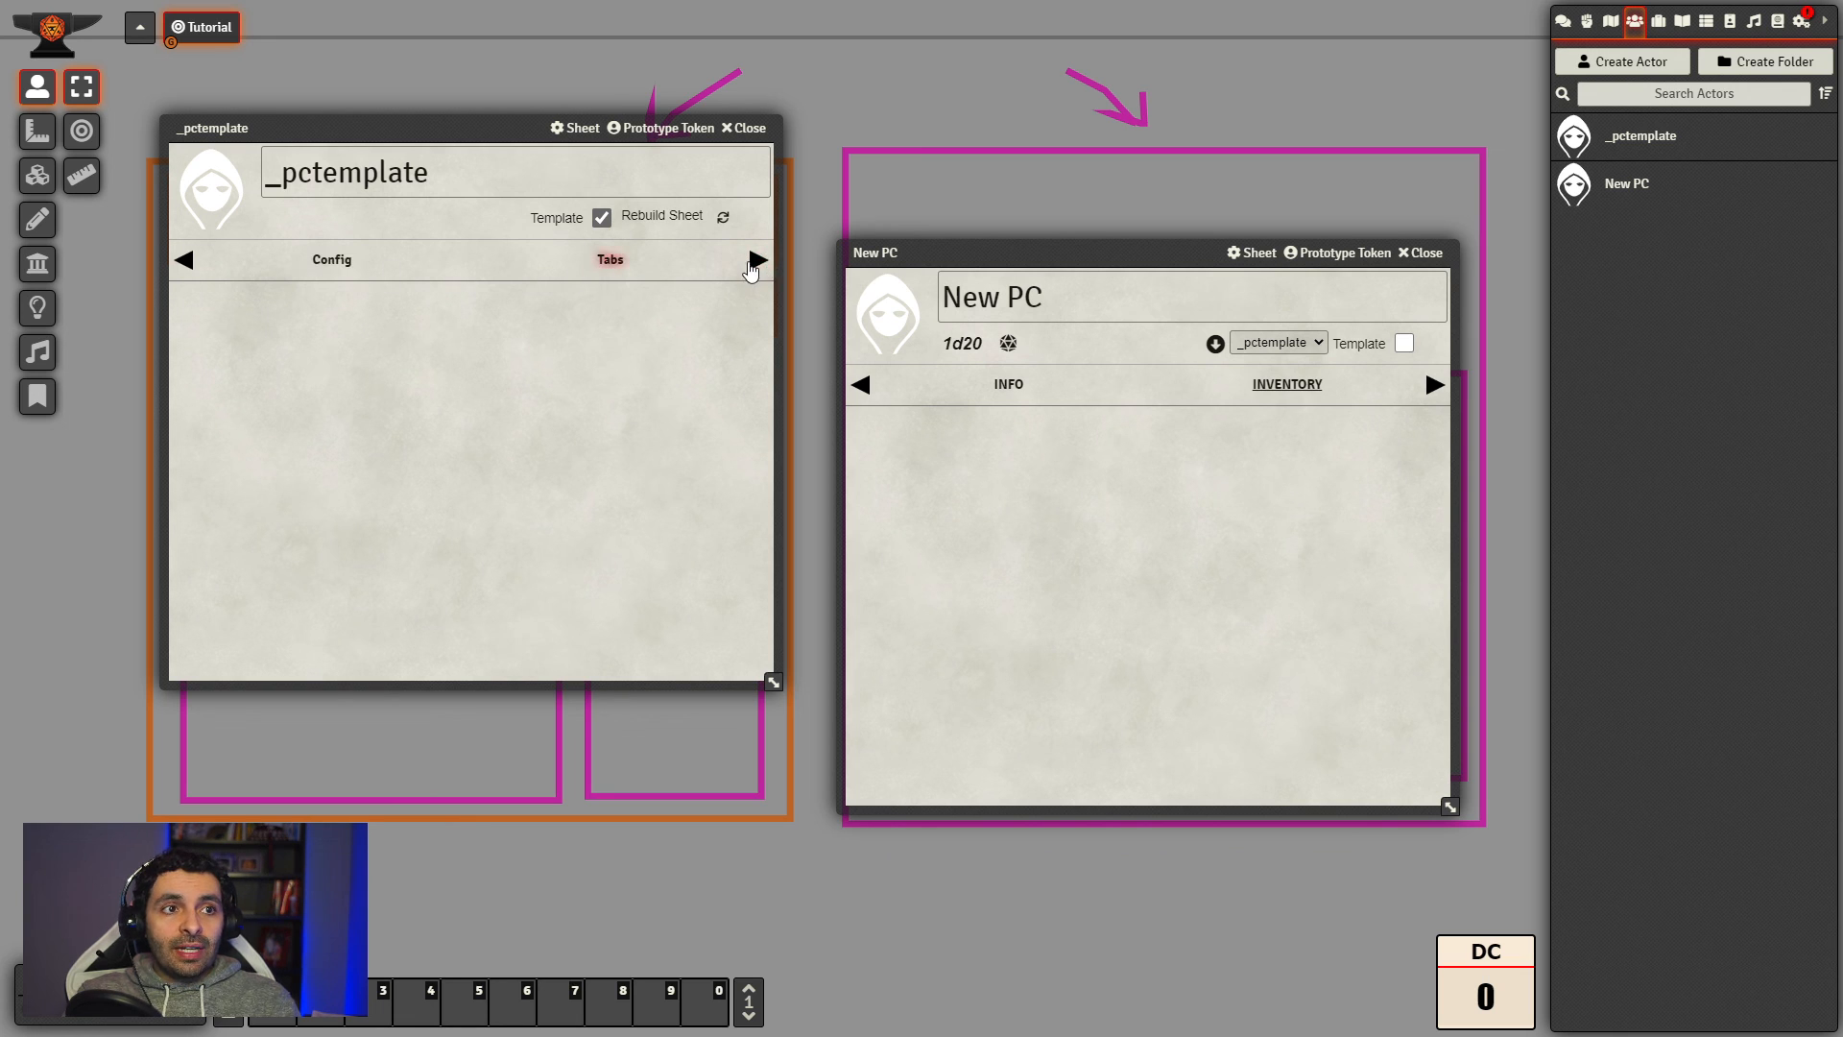
pyautogui.click(758, 269)
pyautogui.click(183, 260)
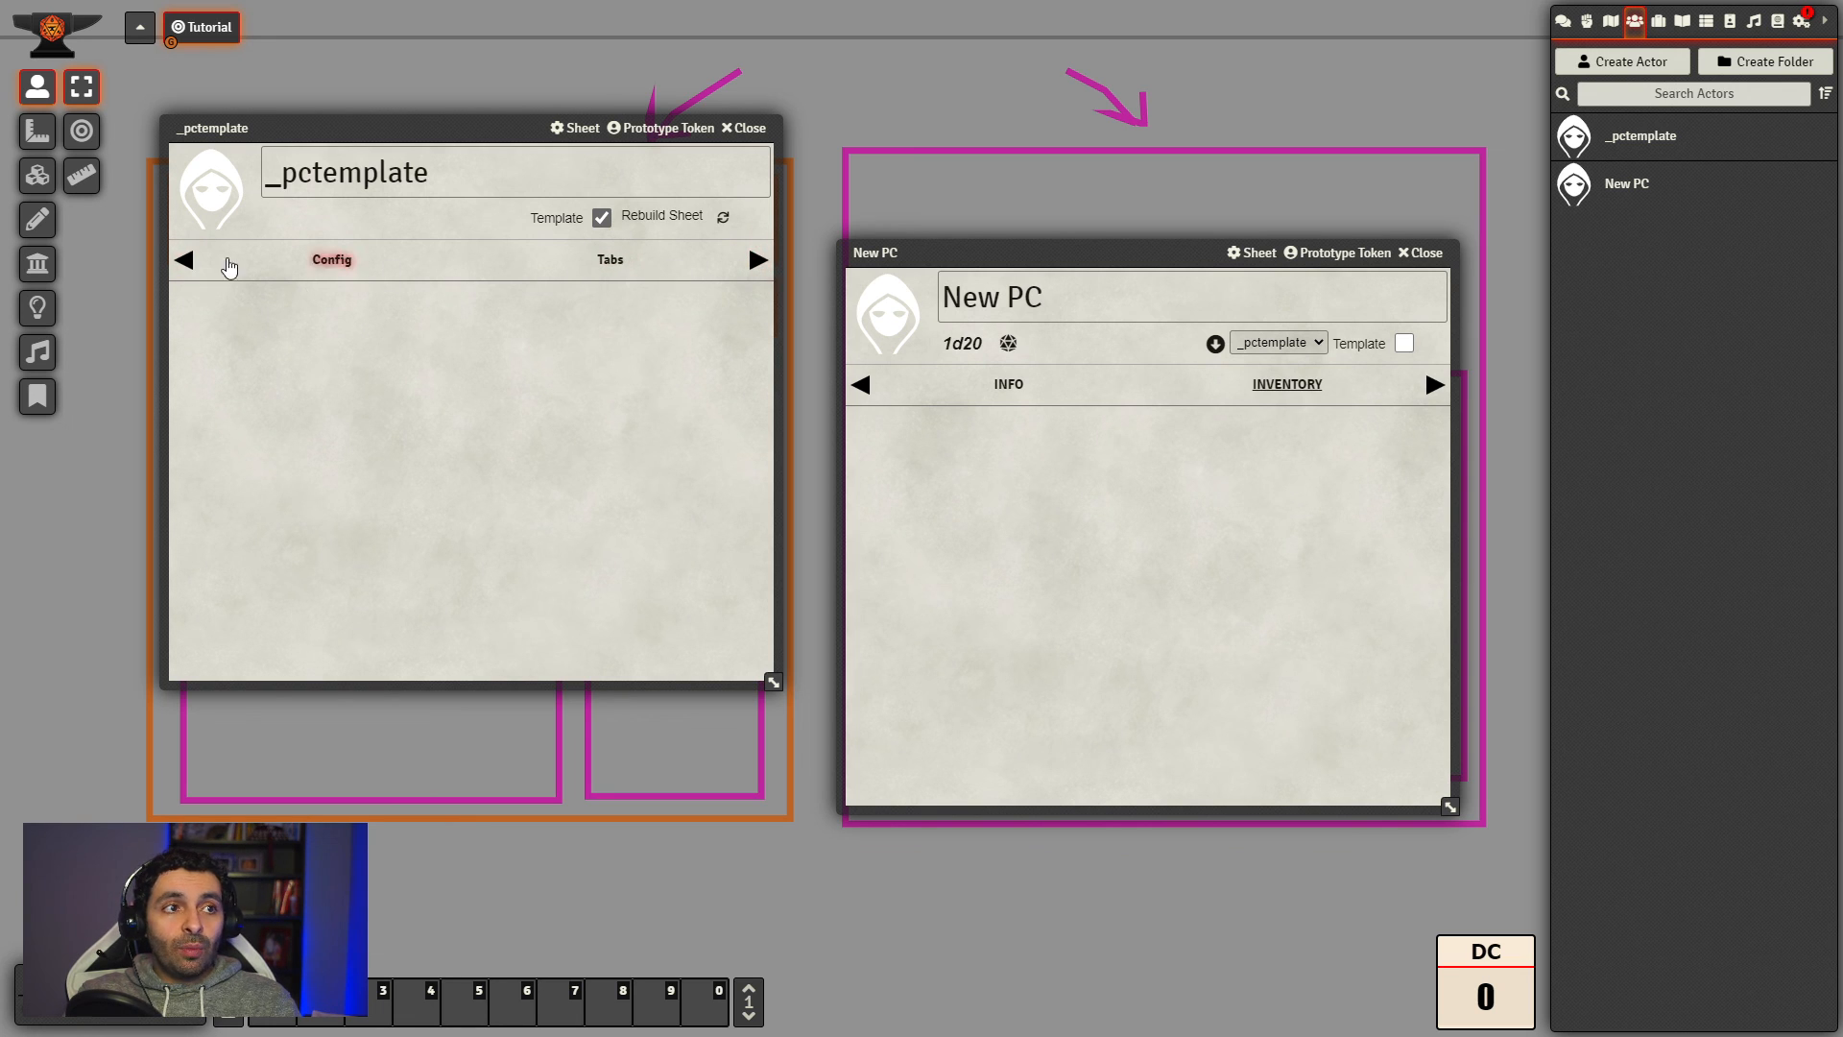
pyautogui.click(333, 260)
pyautogui.click(588, 261)
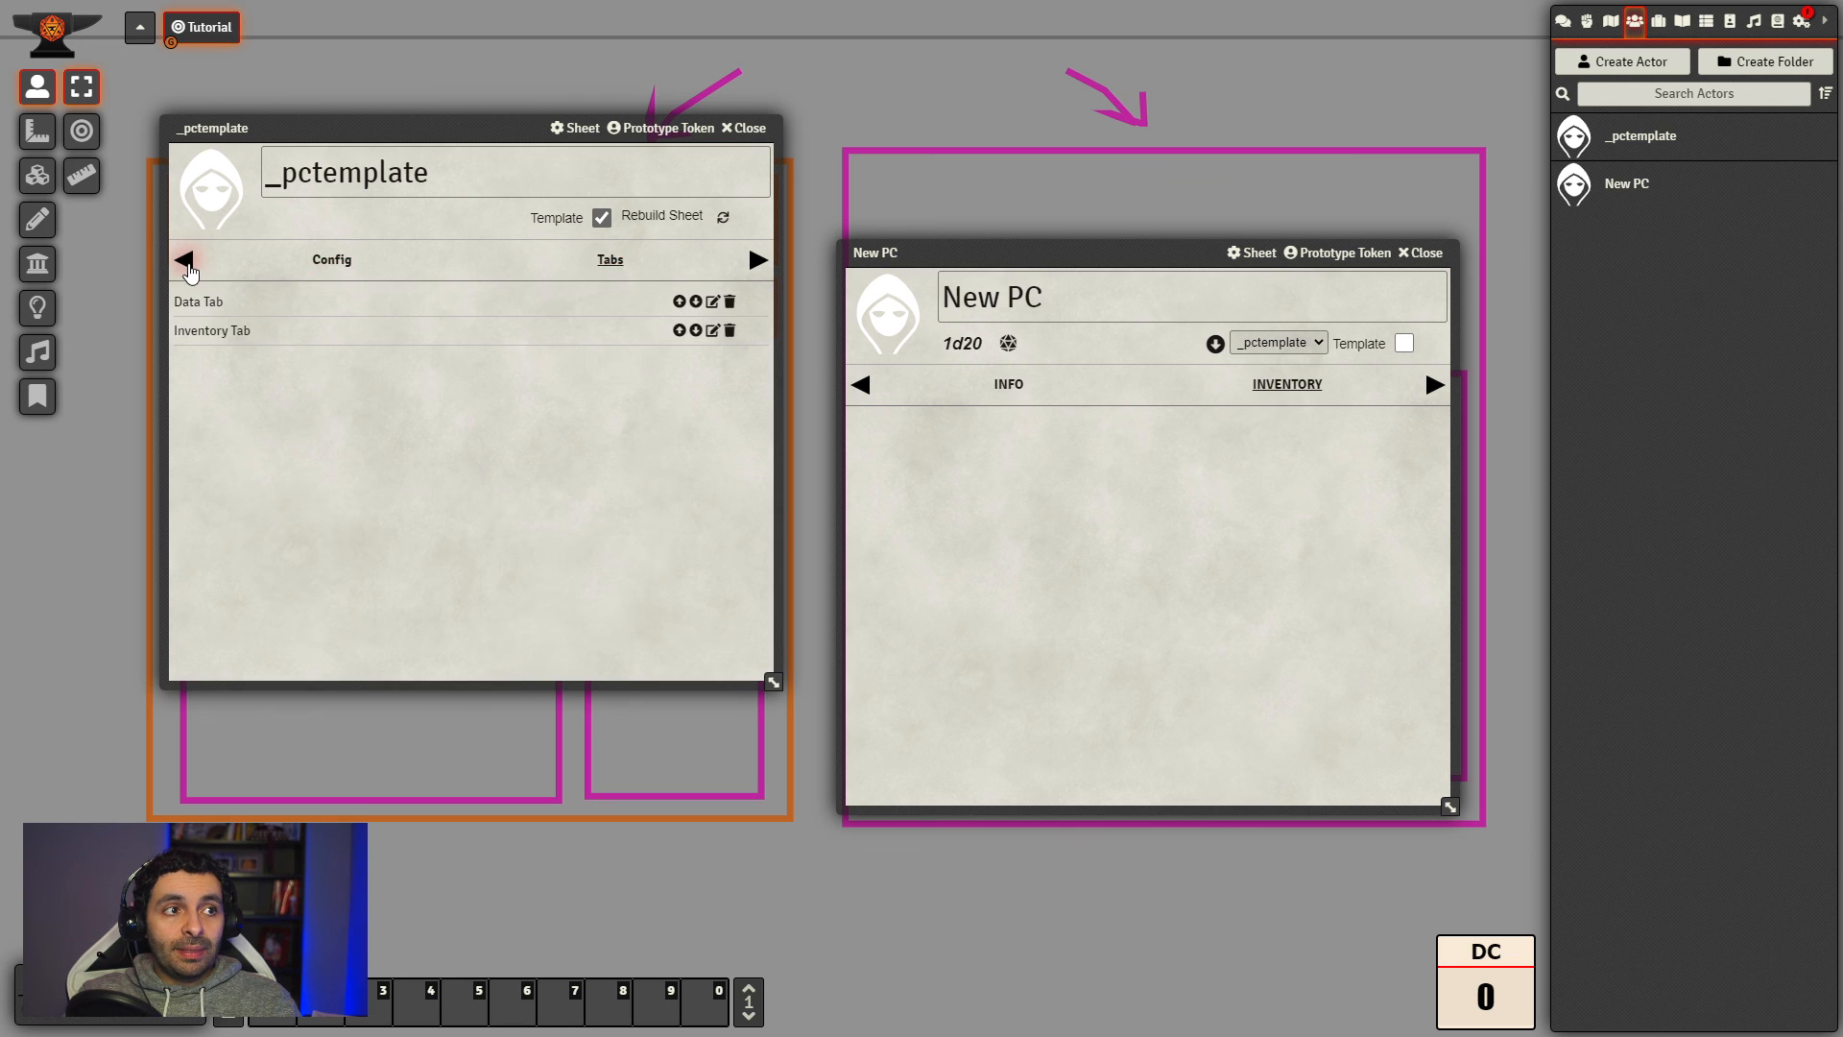
# Step: Examine the Info and Inventory tabs of _pctemplate and how they sit beside its configuration tabs
pyautogui.click(183, 260)
pyautogui.click(183, 260)
pyautogui.click(624, 261)
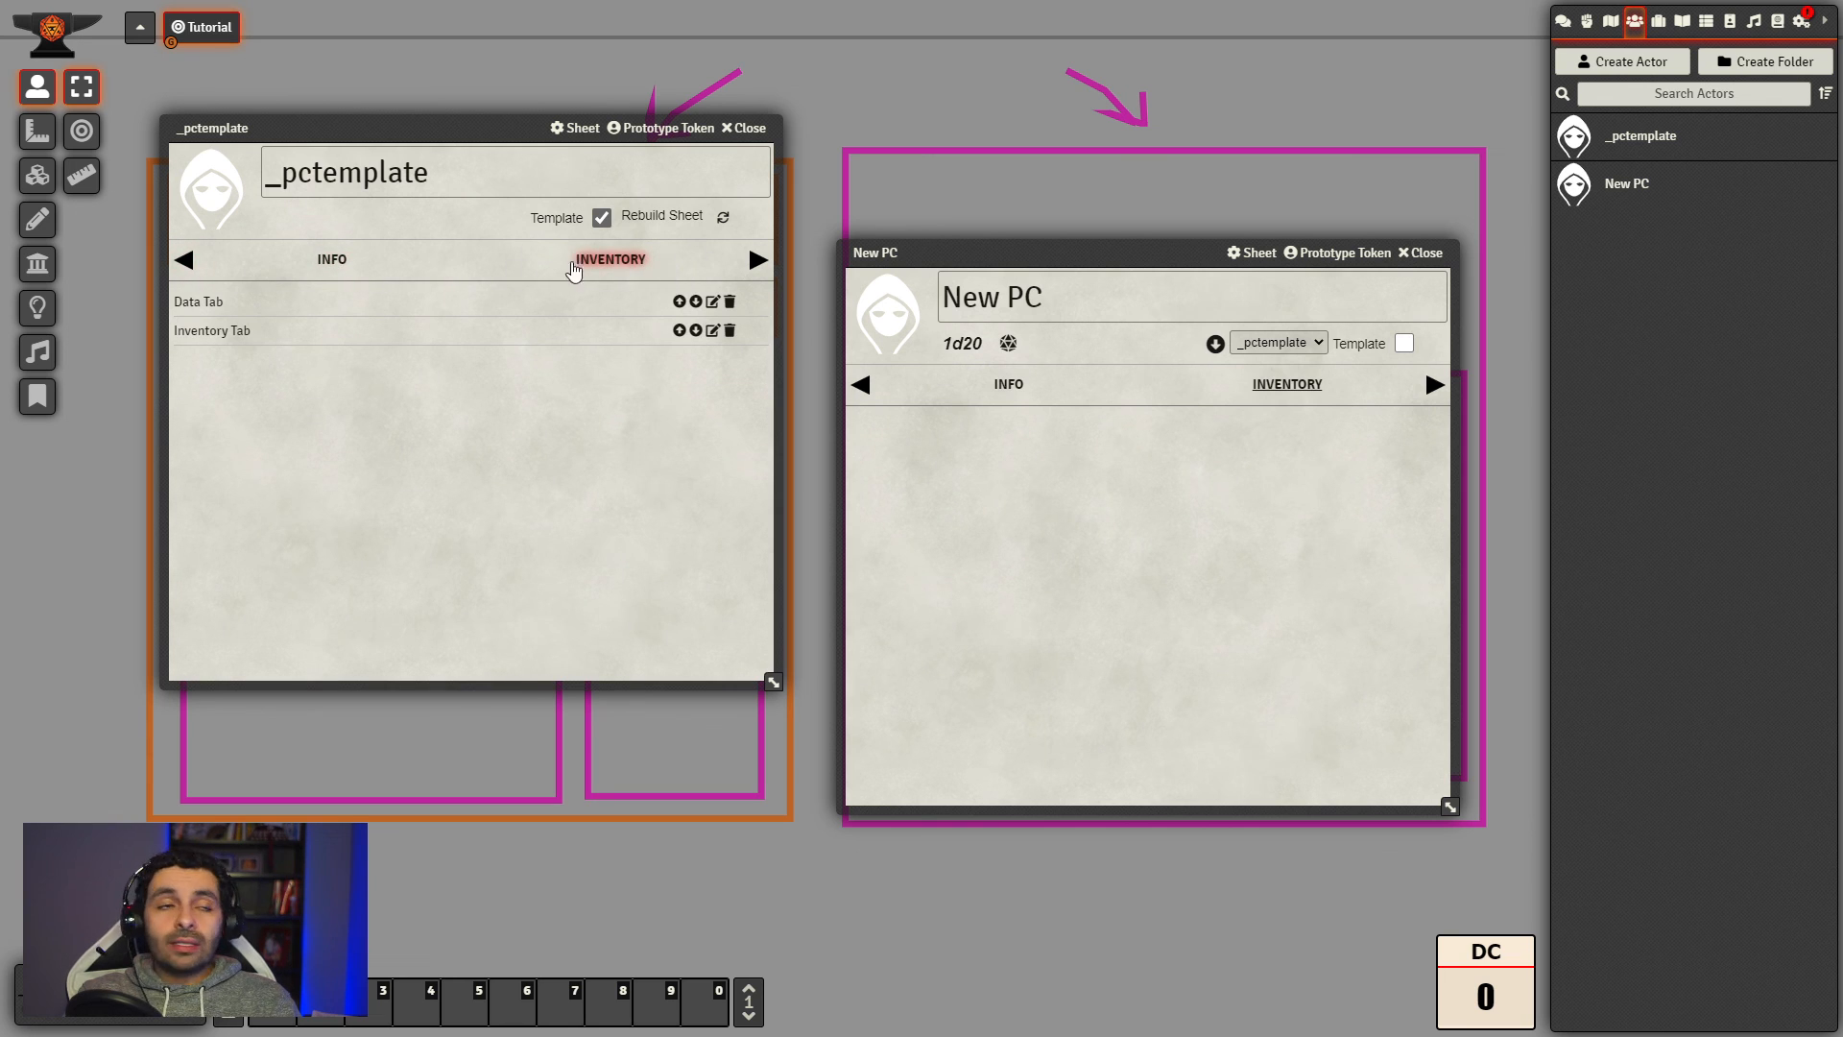
pyautogui.click(327, 261)
pyautogui.click(611, 261)
pyautogui.click(325, 263)
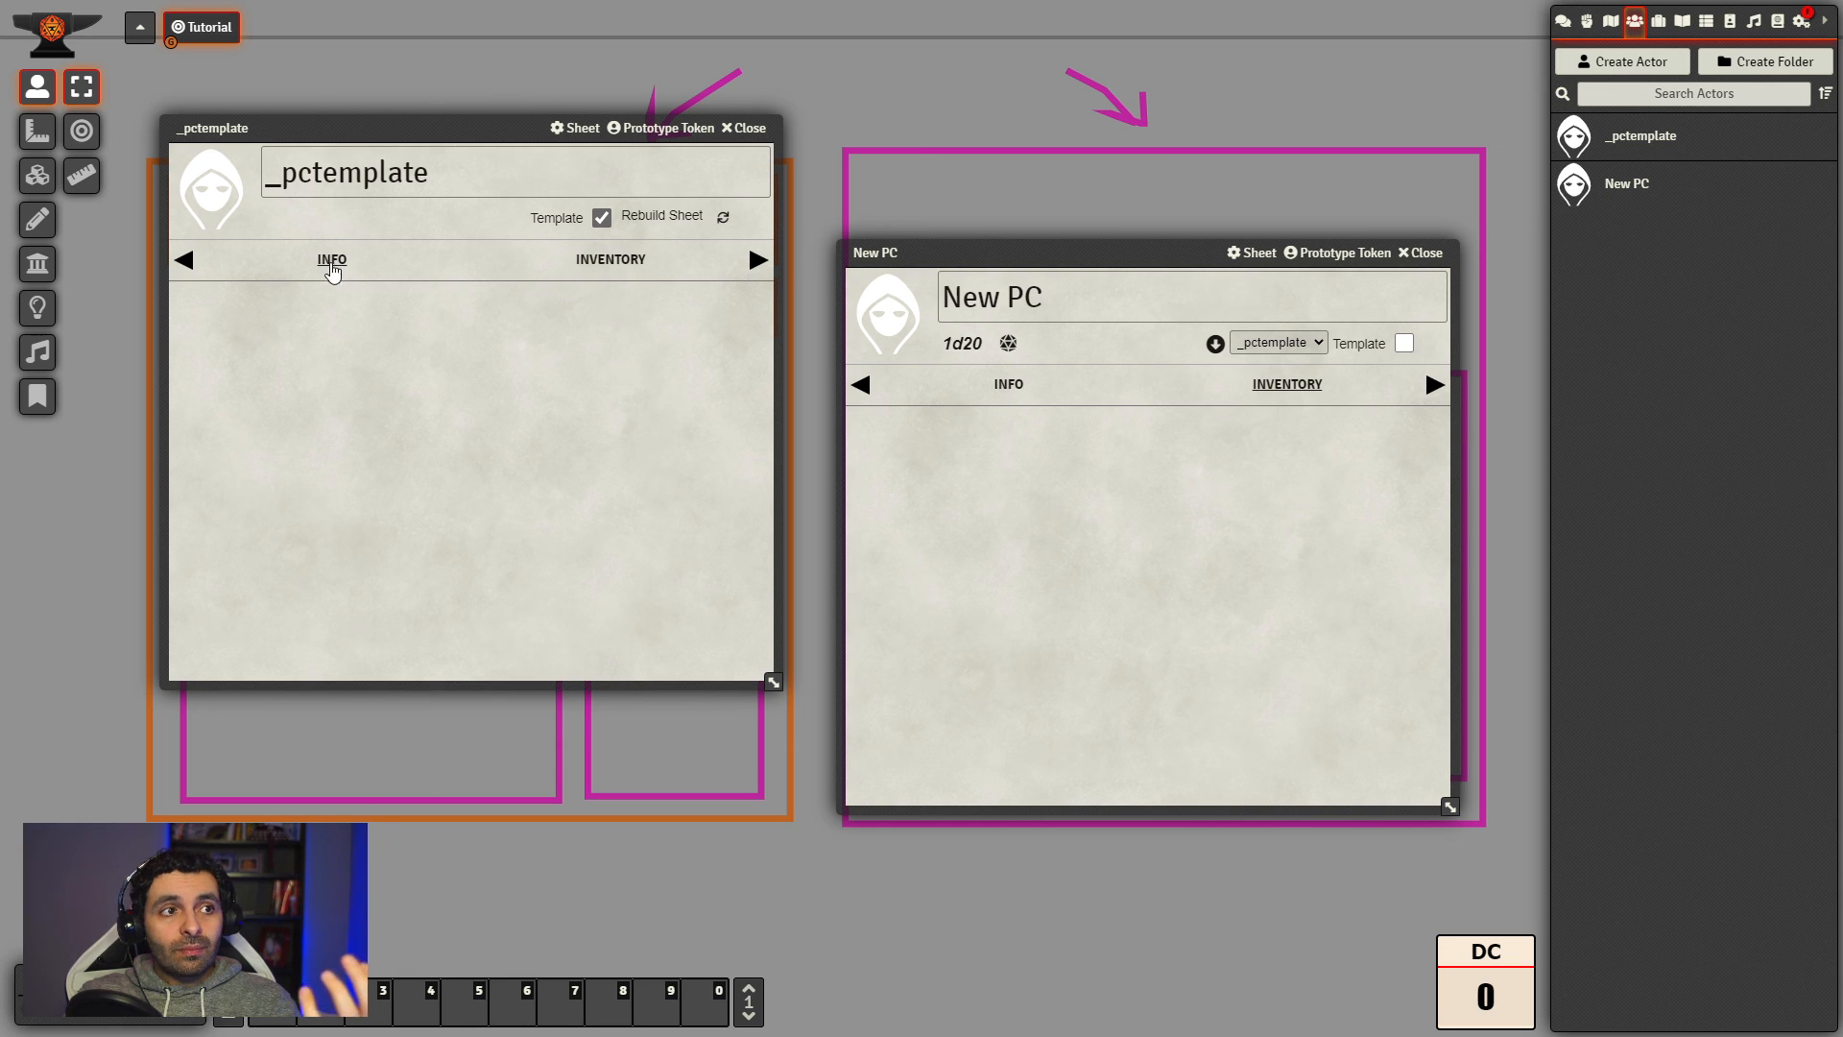
pyautogui.click(610, 259)
pyautogui.click(758, 260)
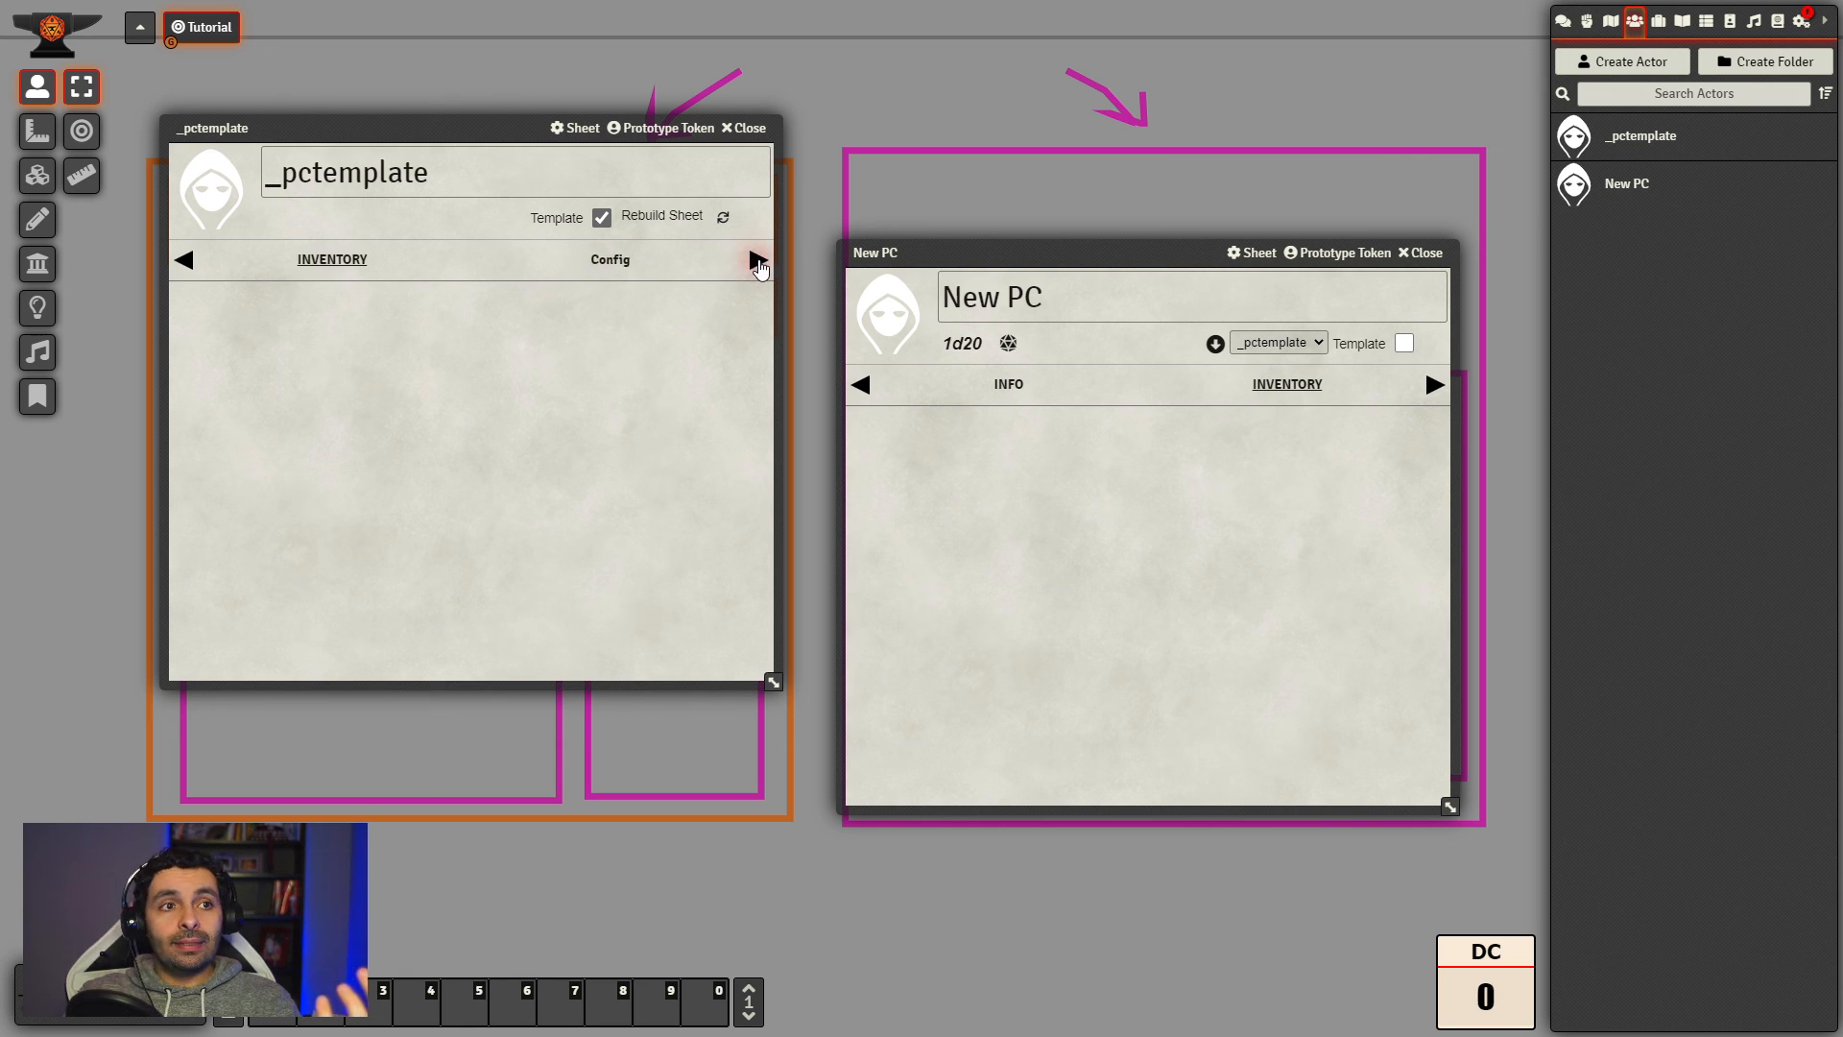
pyautogui.click(758, 260)
pyautogui.click(183, 260)
pyautogui.click(184, 260)
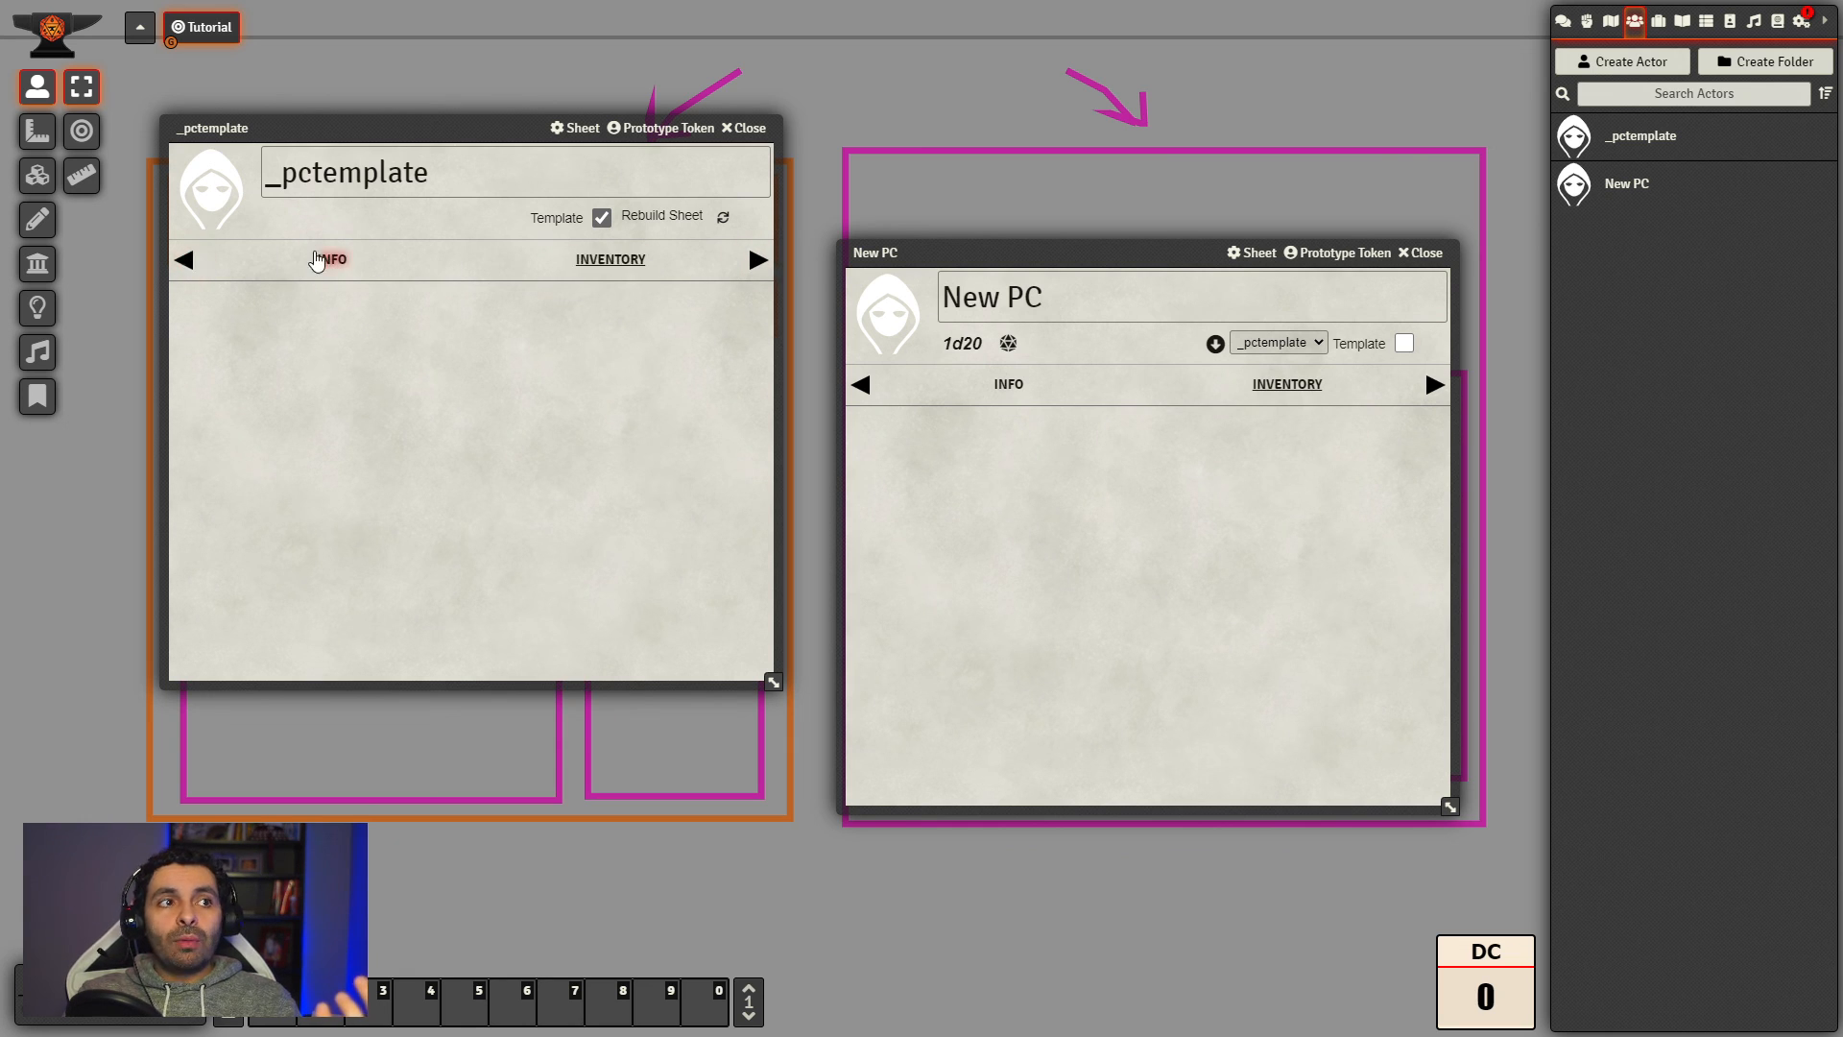
# Step: Examine the Info tab of _pctemplate, its list of attached tabs, and its Config options
pyautogui.click(331, 259)
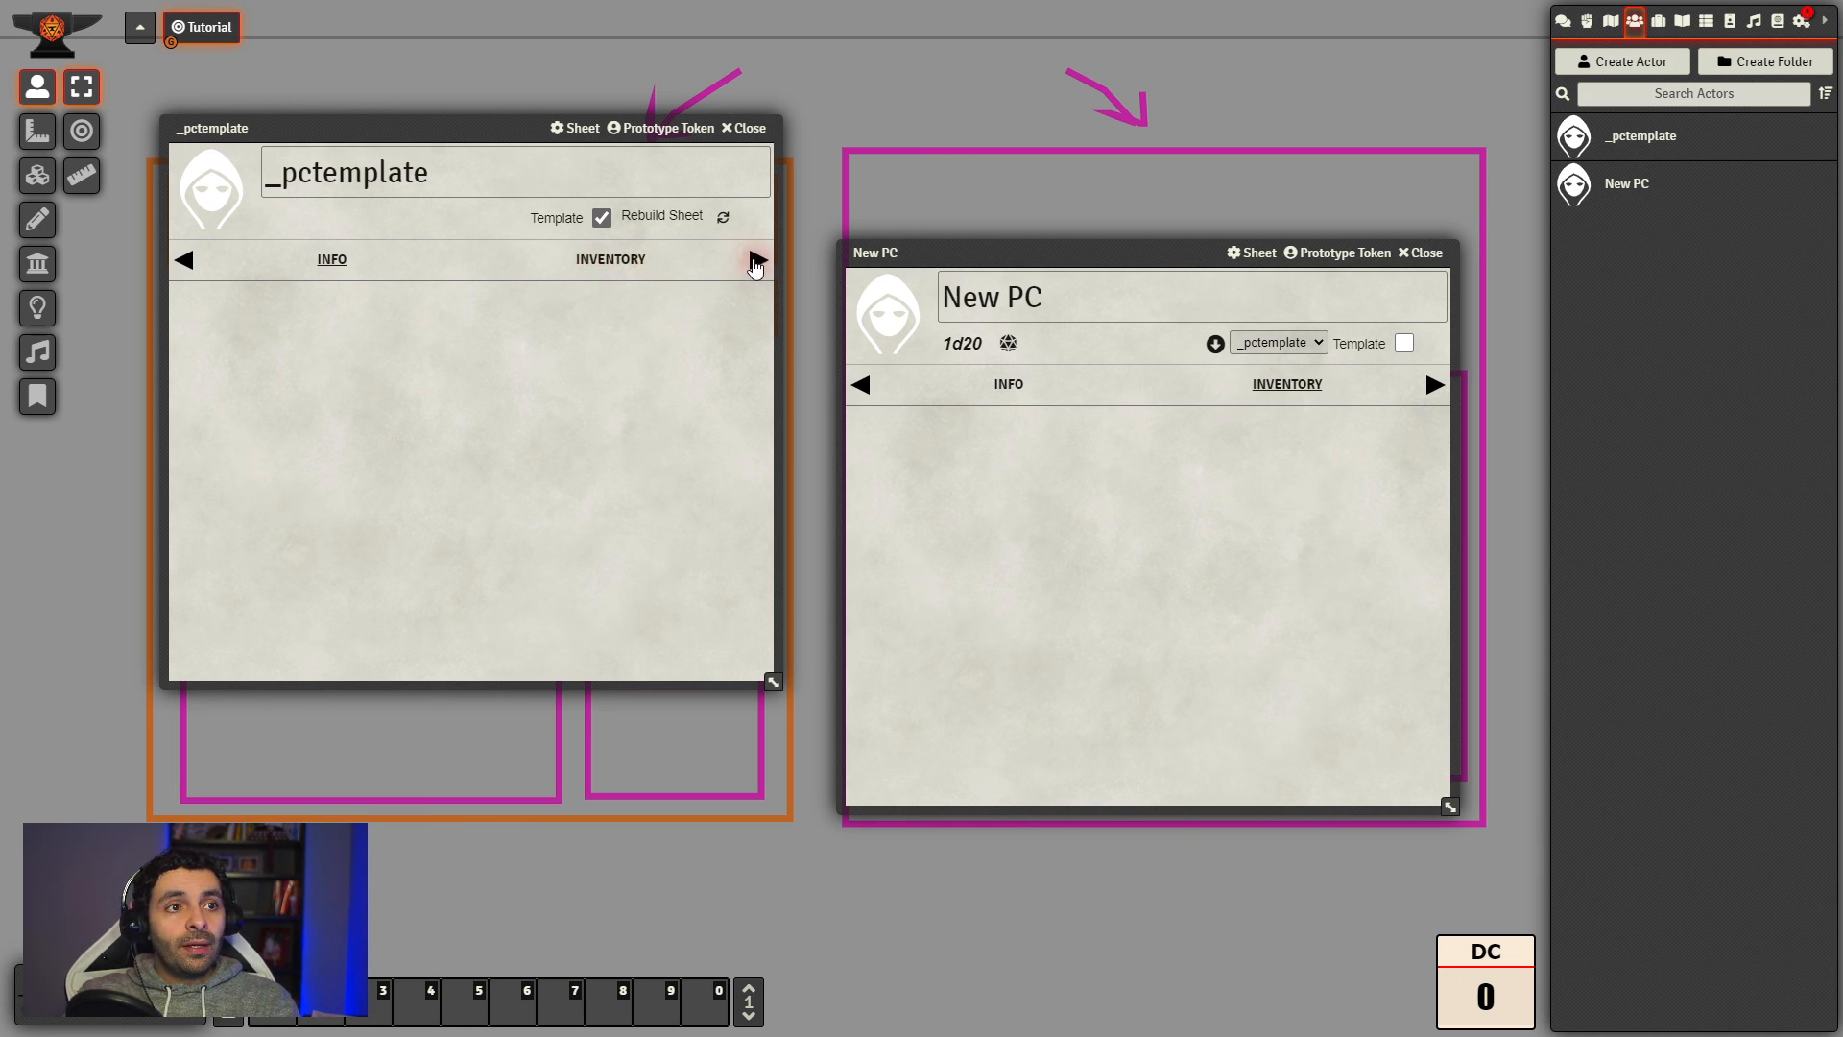
pyautogui.click(757, 261)
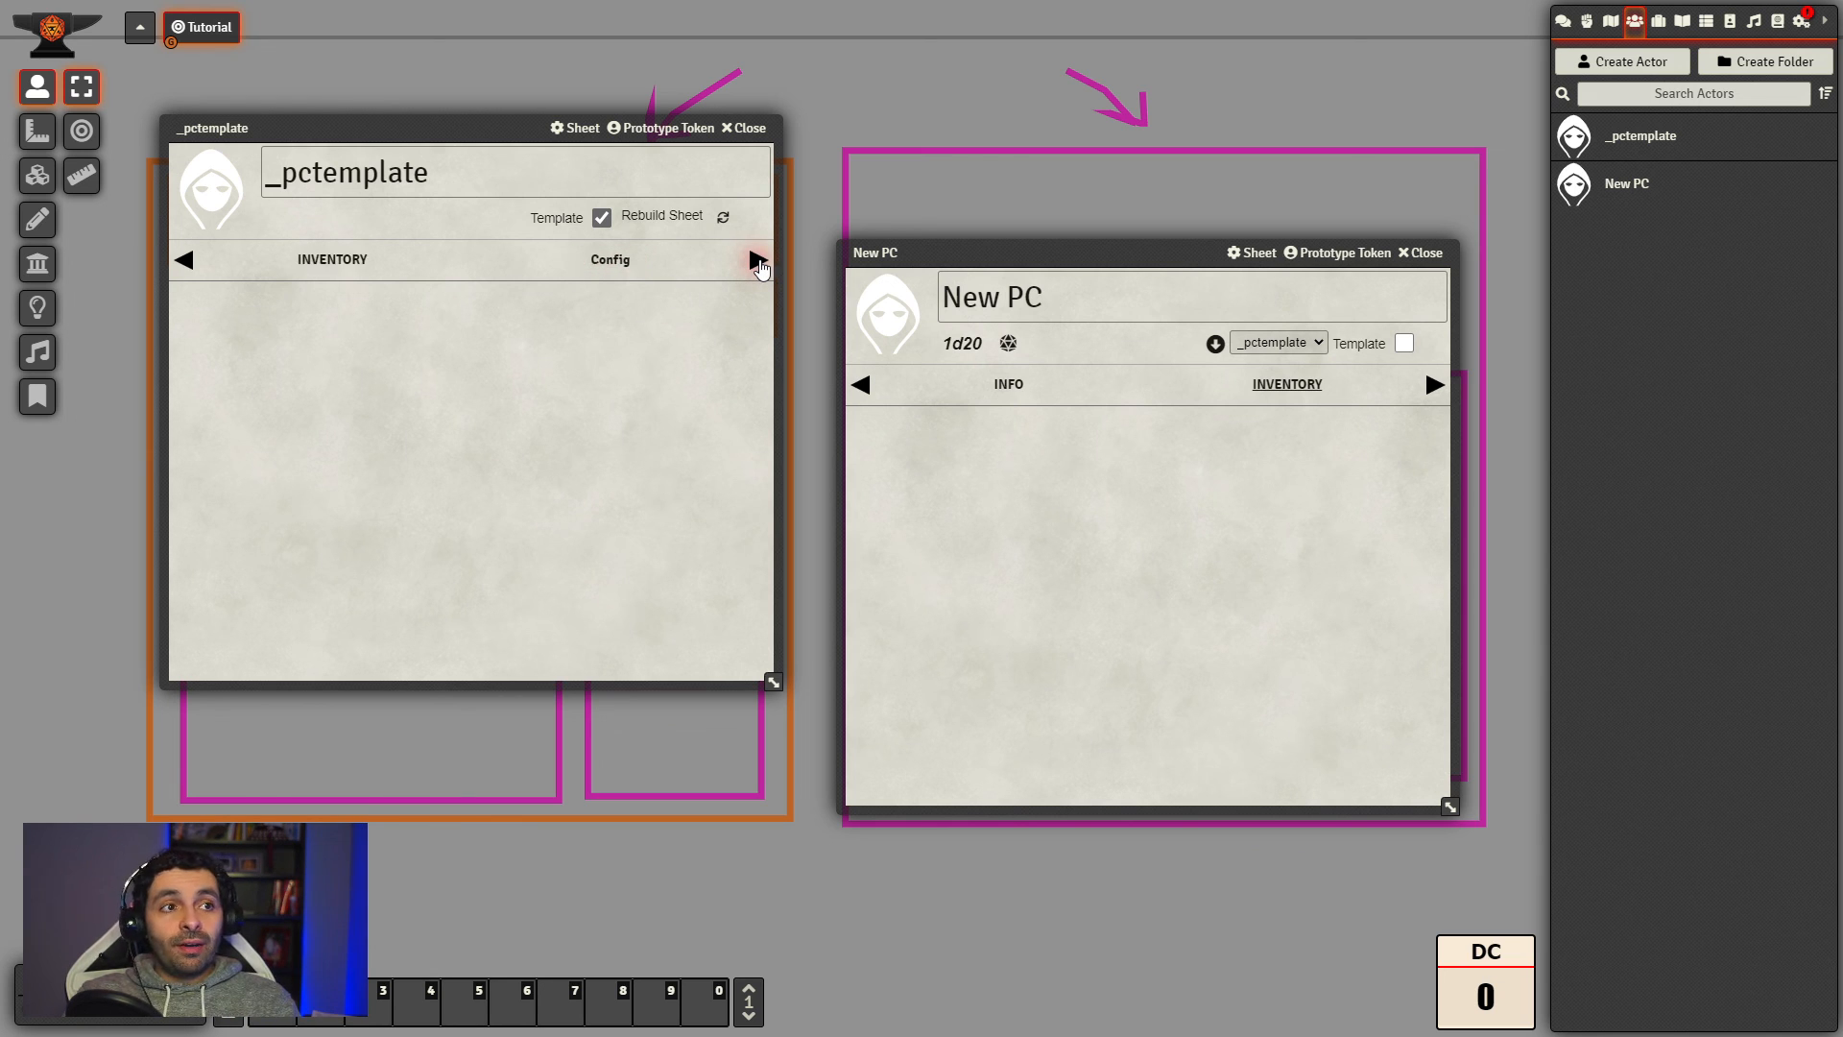
pyautogui.click(758, 261)
pyautogui.click(334, 265)
pyautogui.click(612, 261)
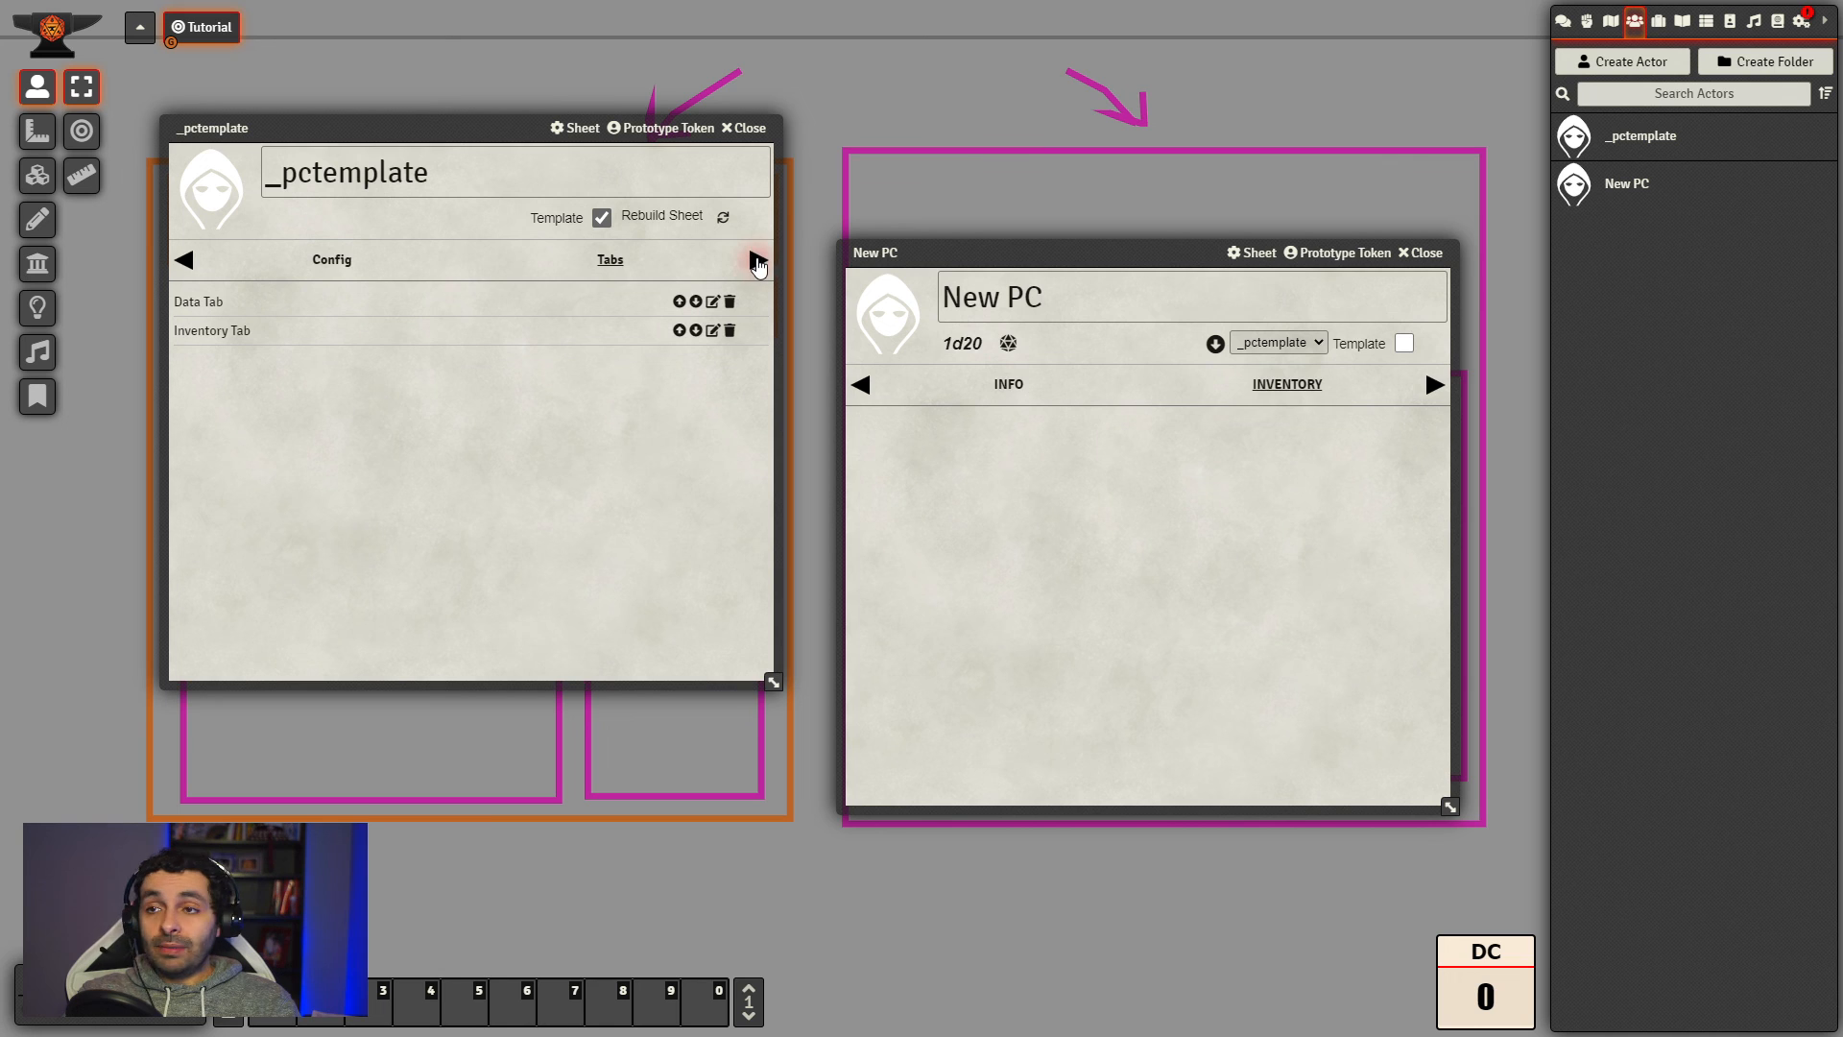
pyautogui.click(292, 273)
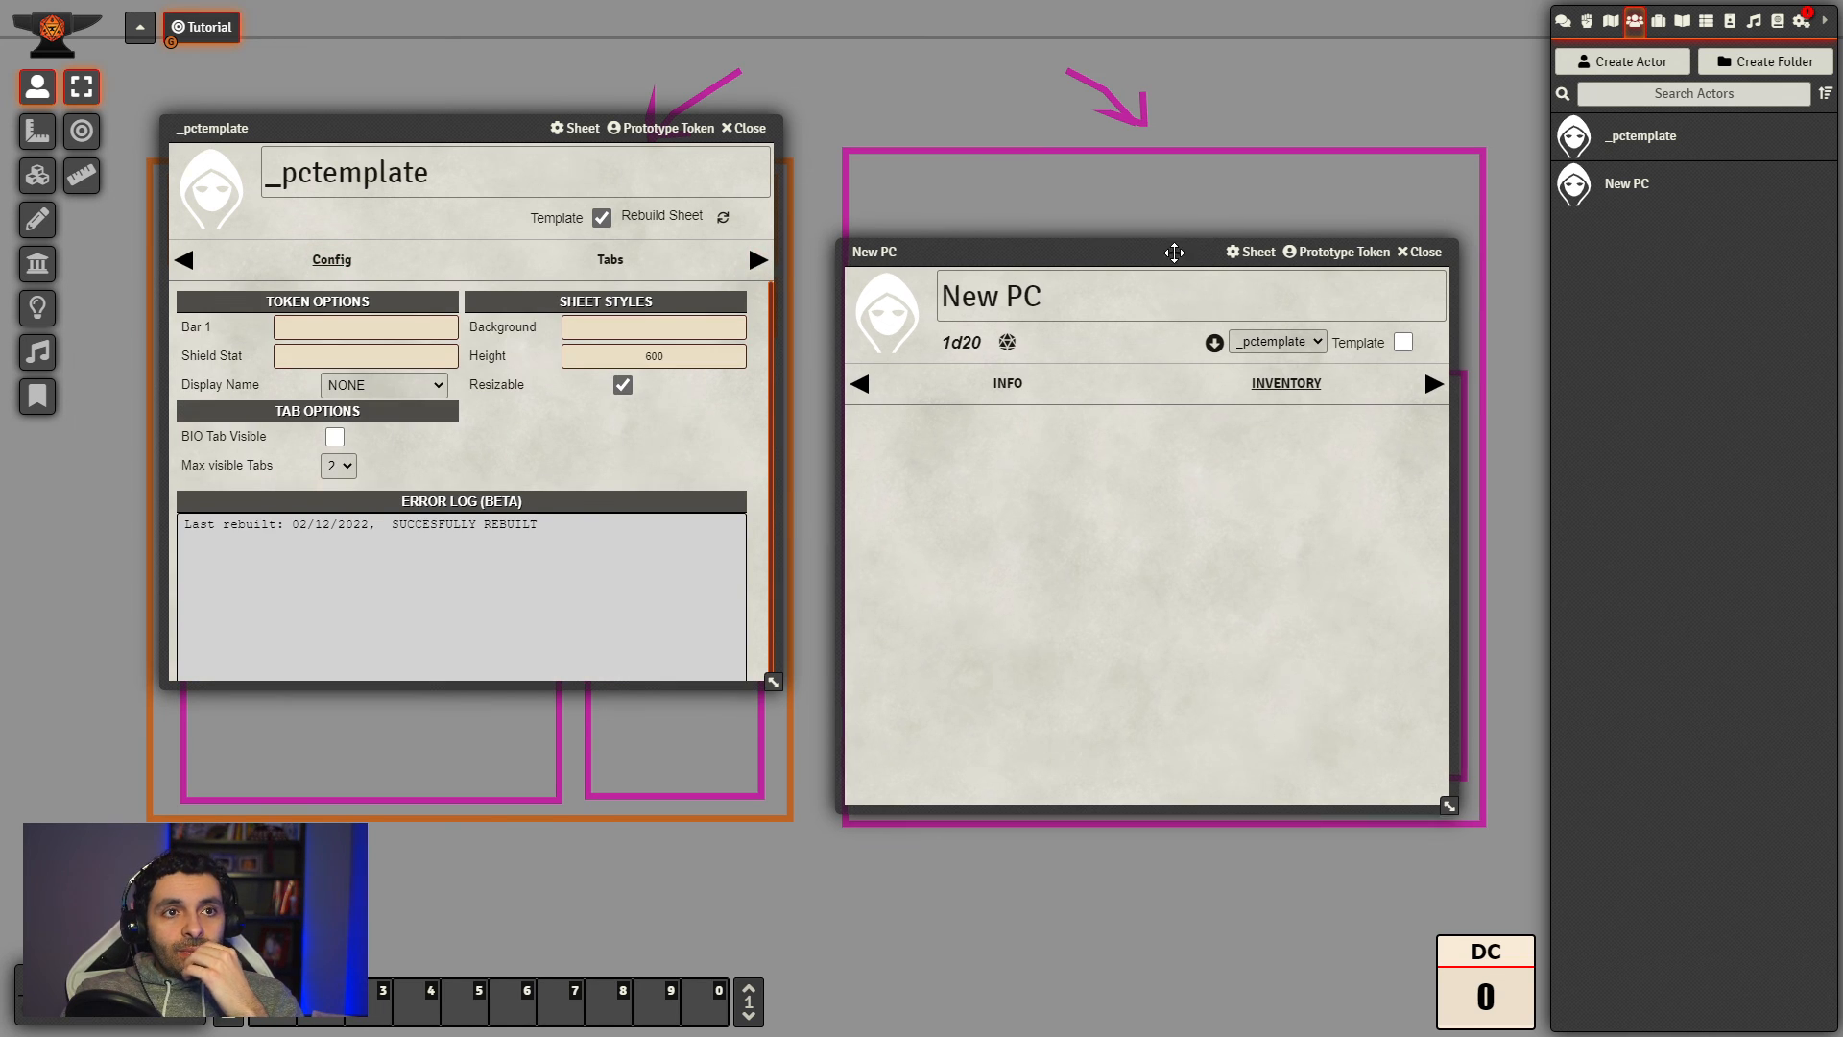
# Step: Close the _pctemplate sheet and reposition the New PC sheet over the Inventory layout sketch
pyautogui.moveTo(1173, 255); pyautogui.dragTo(1091, 183)
pyautogui.click(752, 130)
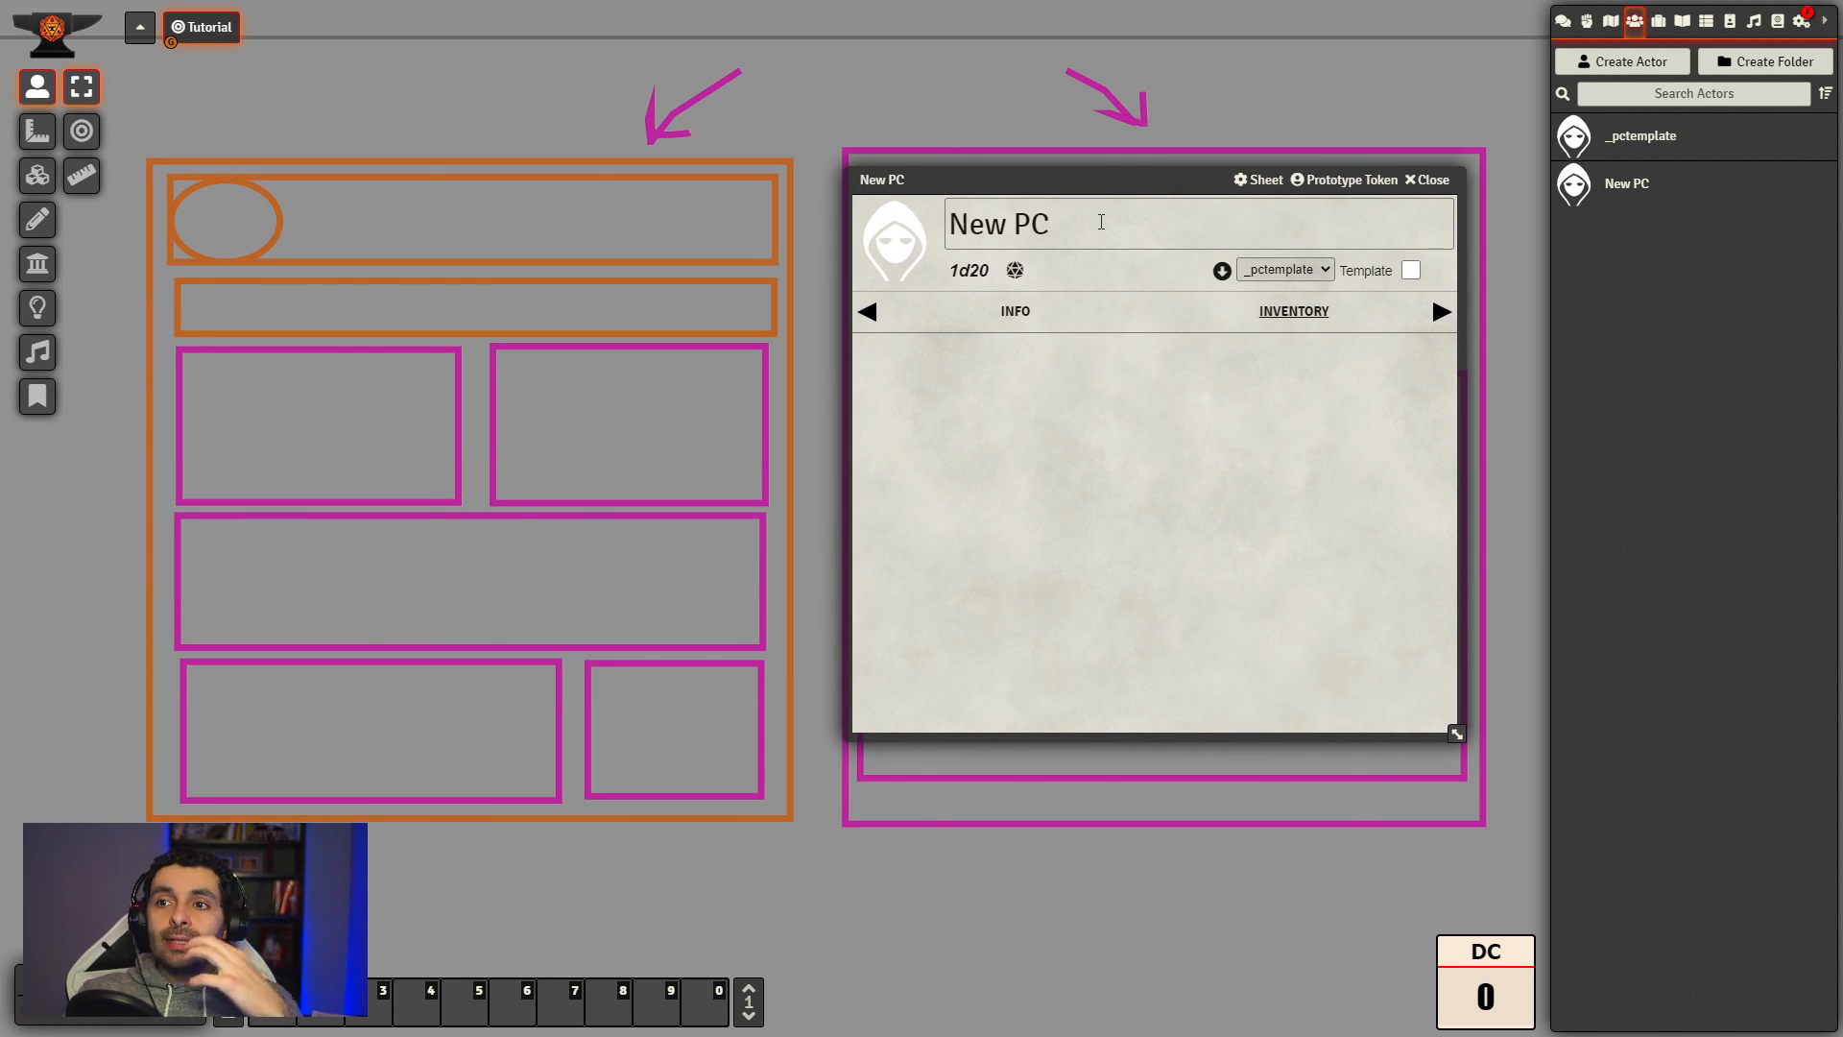
pyautogui.moveTo(1132, 179); pyautogui.dragTo(1116, 120)
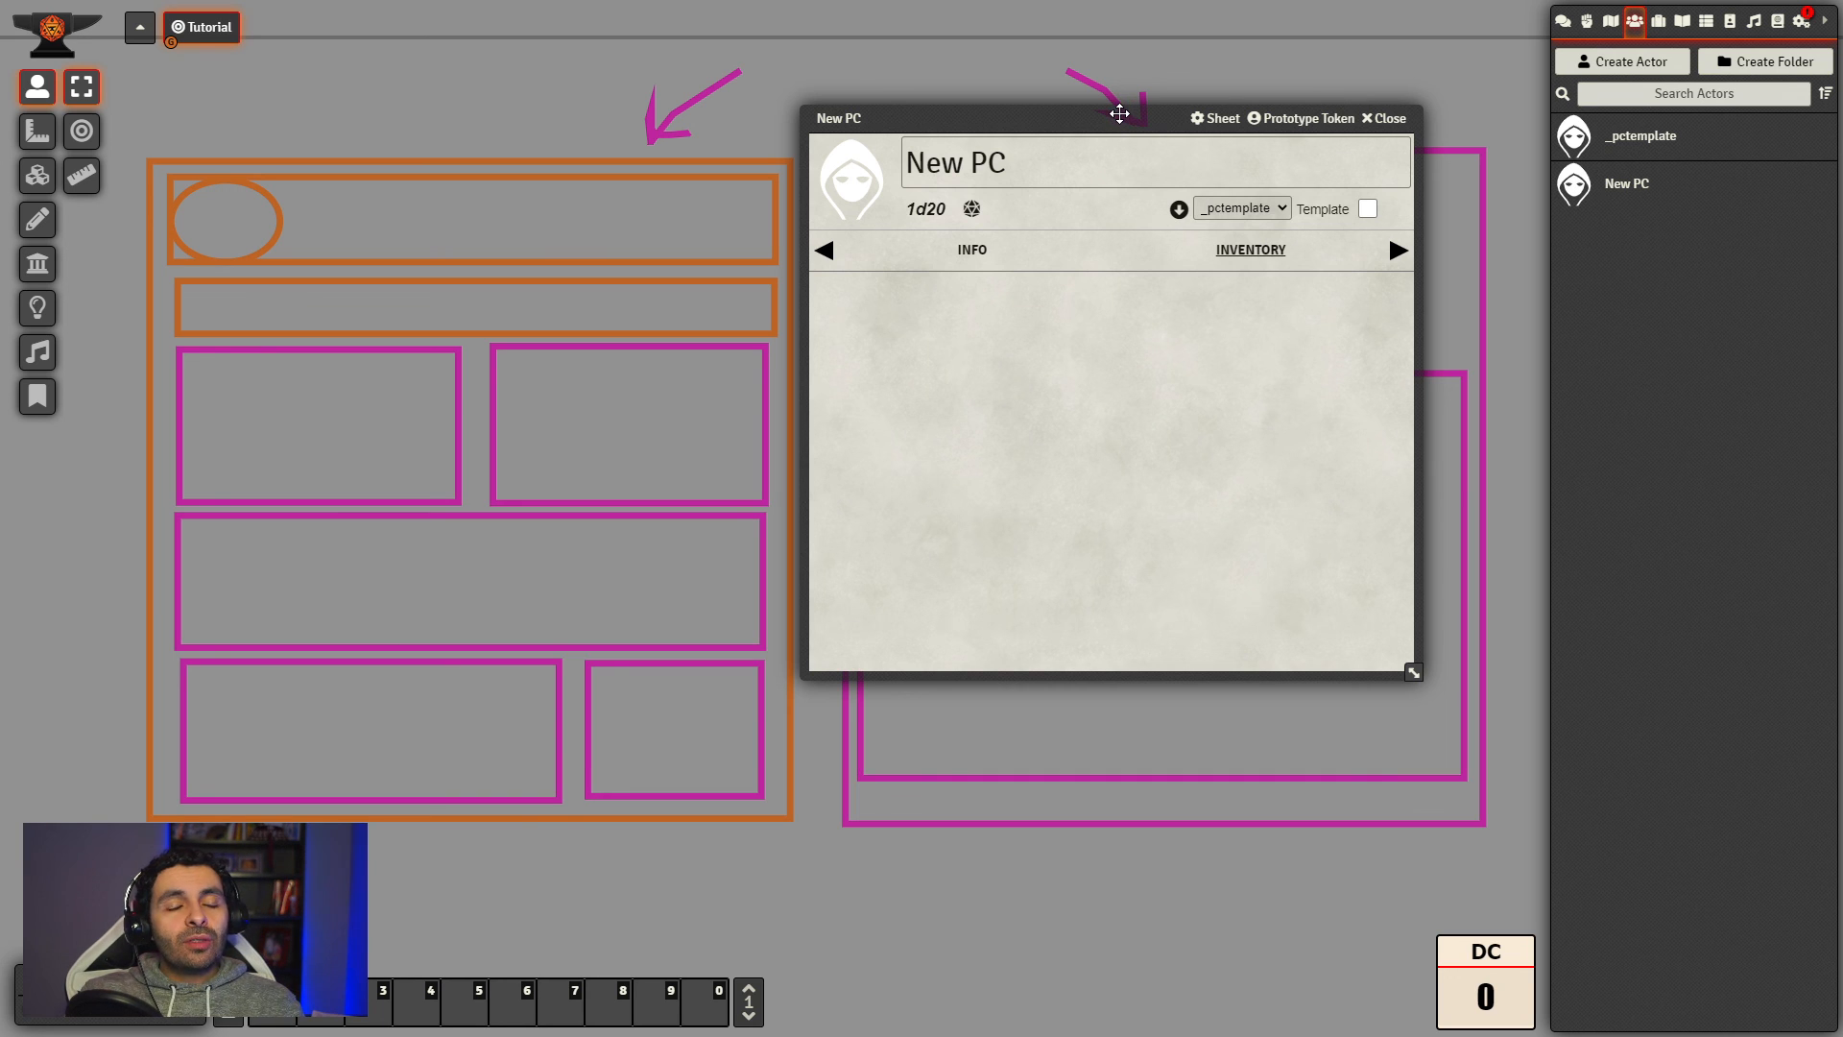
pyautogui.moveTo(1110, 128); pyautogui.dragTo(1100, 113)
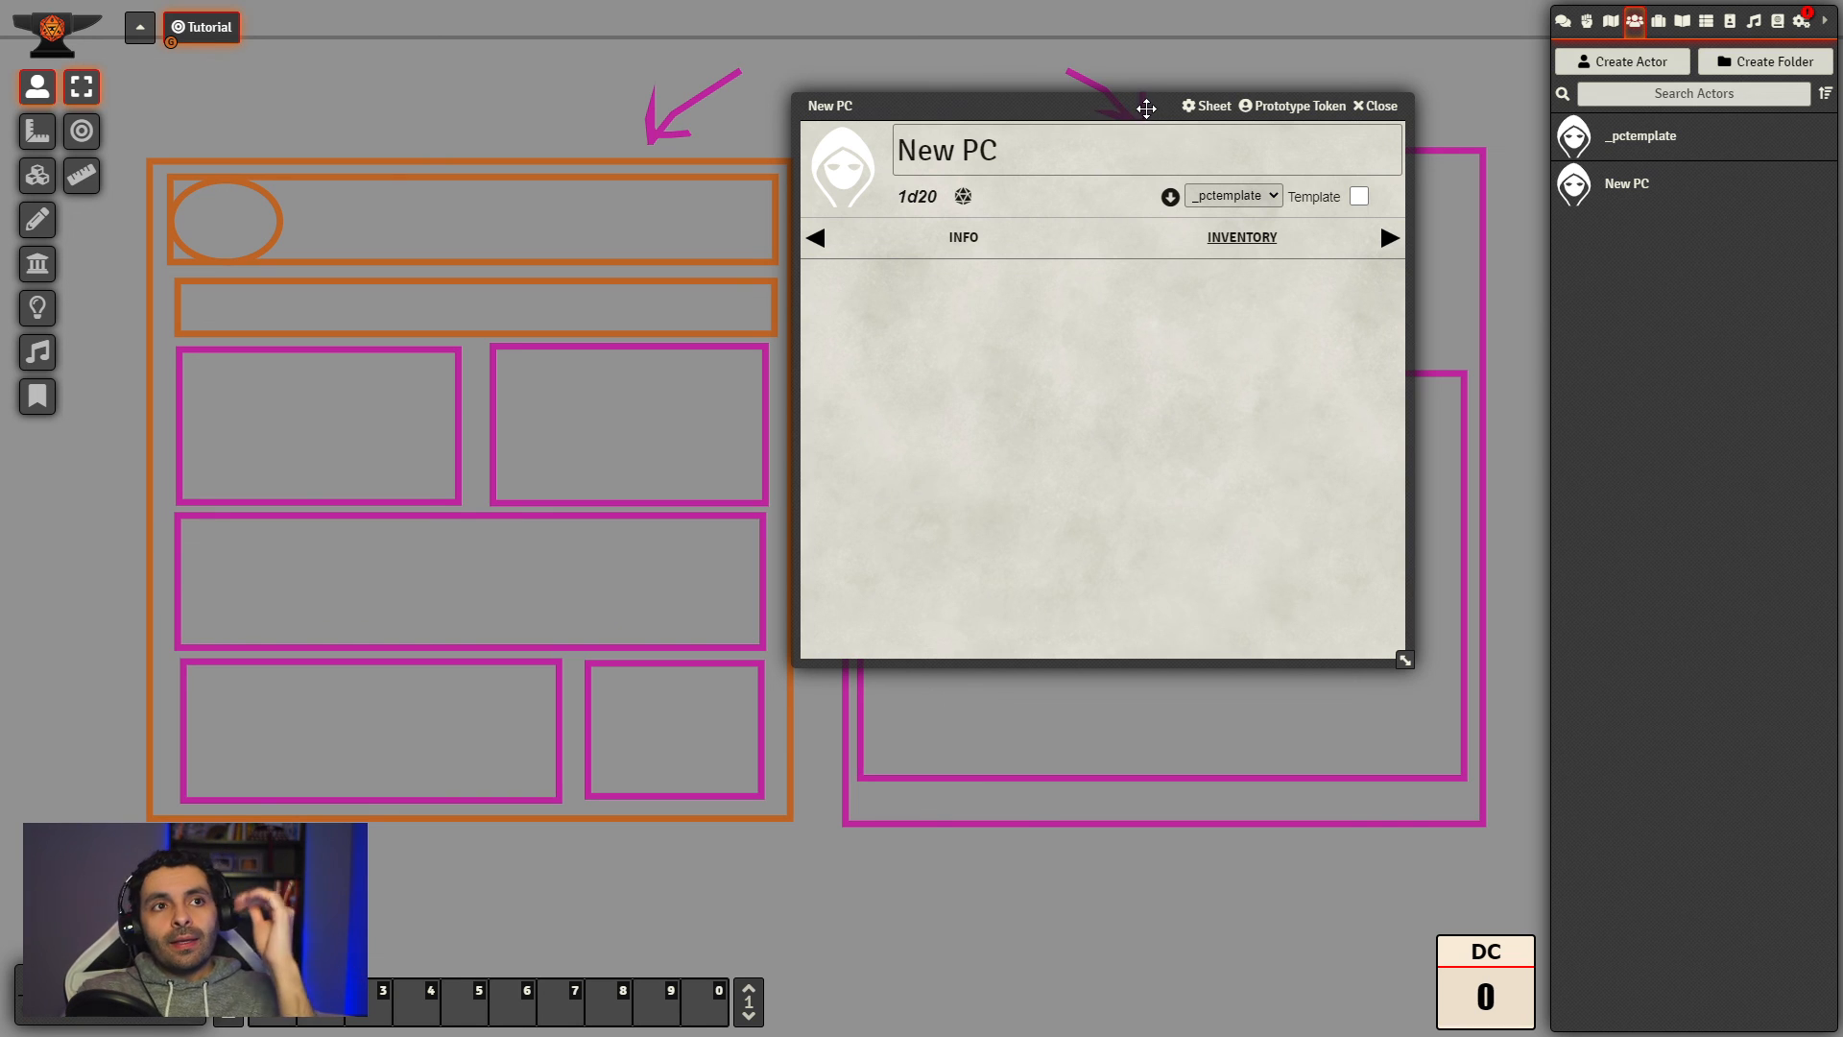
pyautogui.moveTo(1142, 111); pyautogui.dragTo(1215, 133)
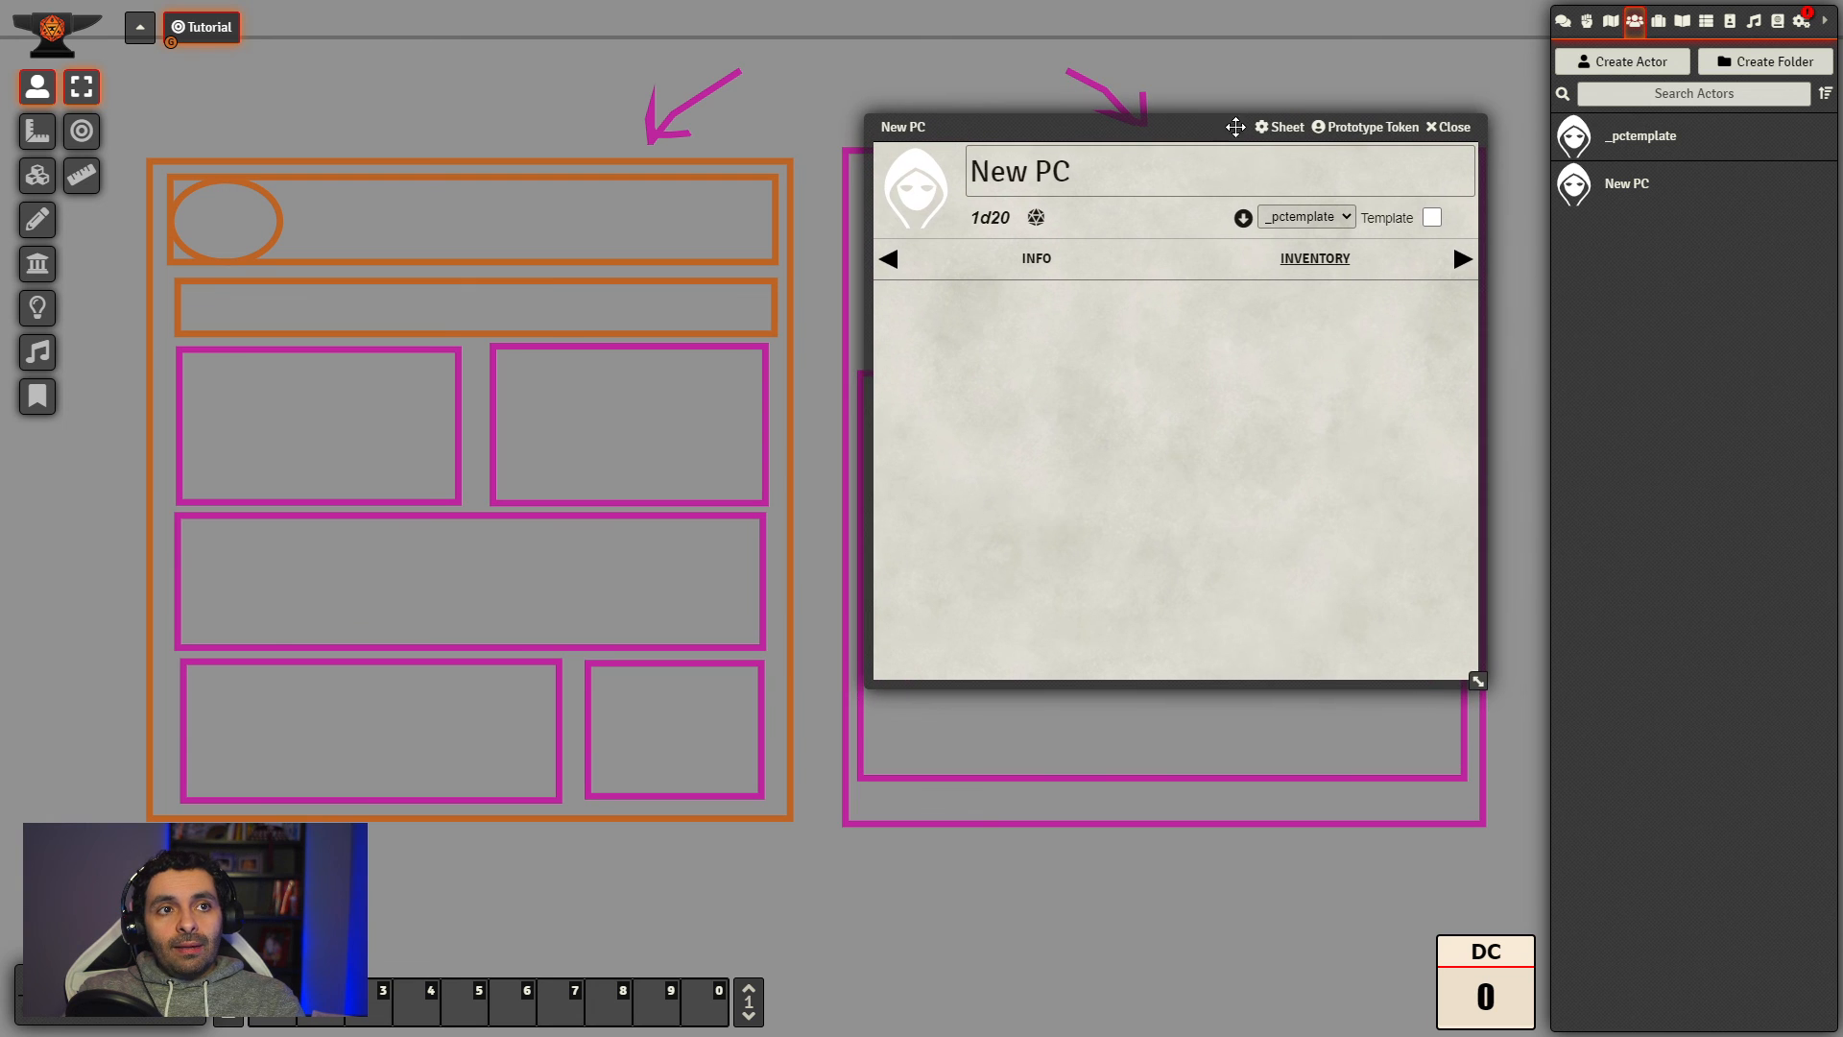
# Step: Open the Sandbox System Builder system settings and place them beside the New PC sheet
pyautogui.click(1802, 21)
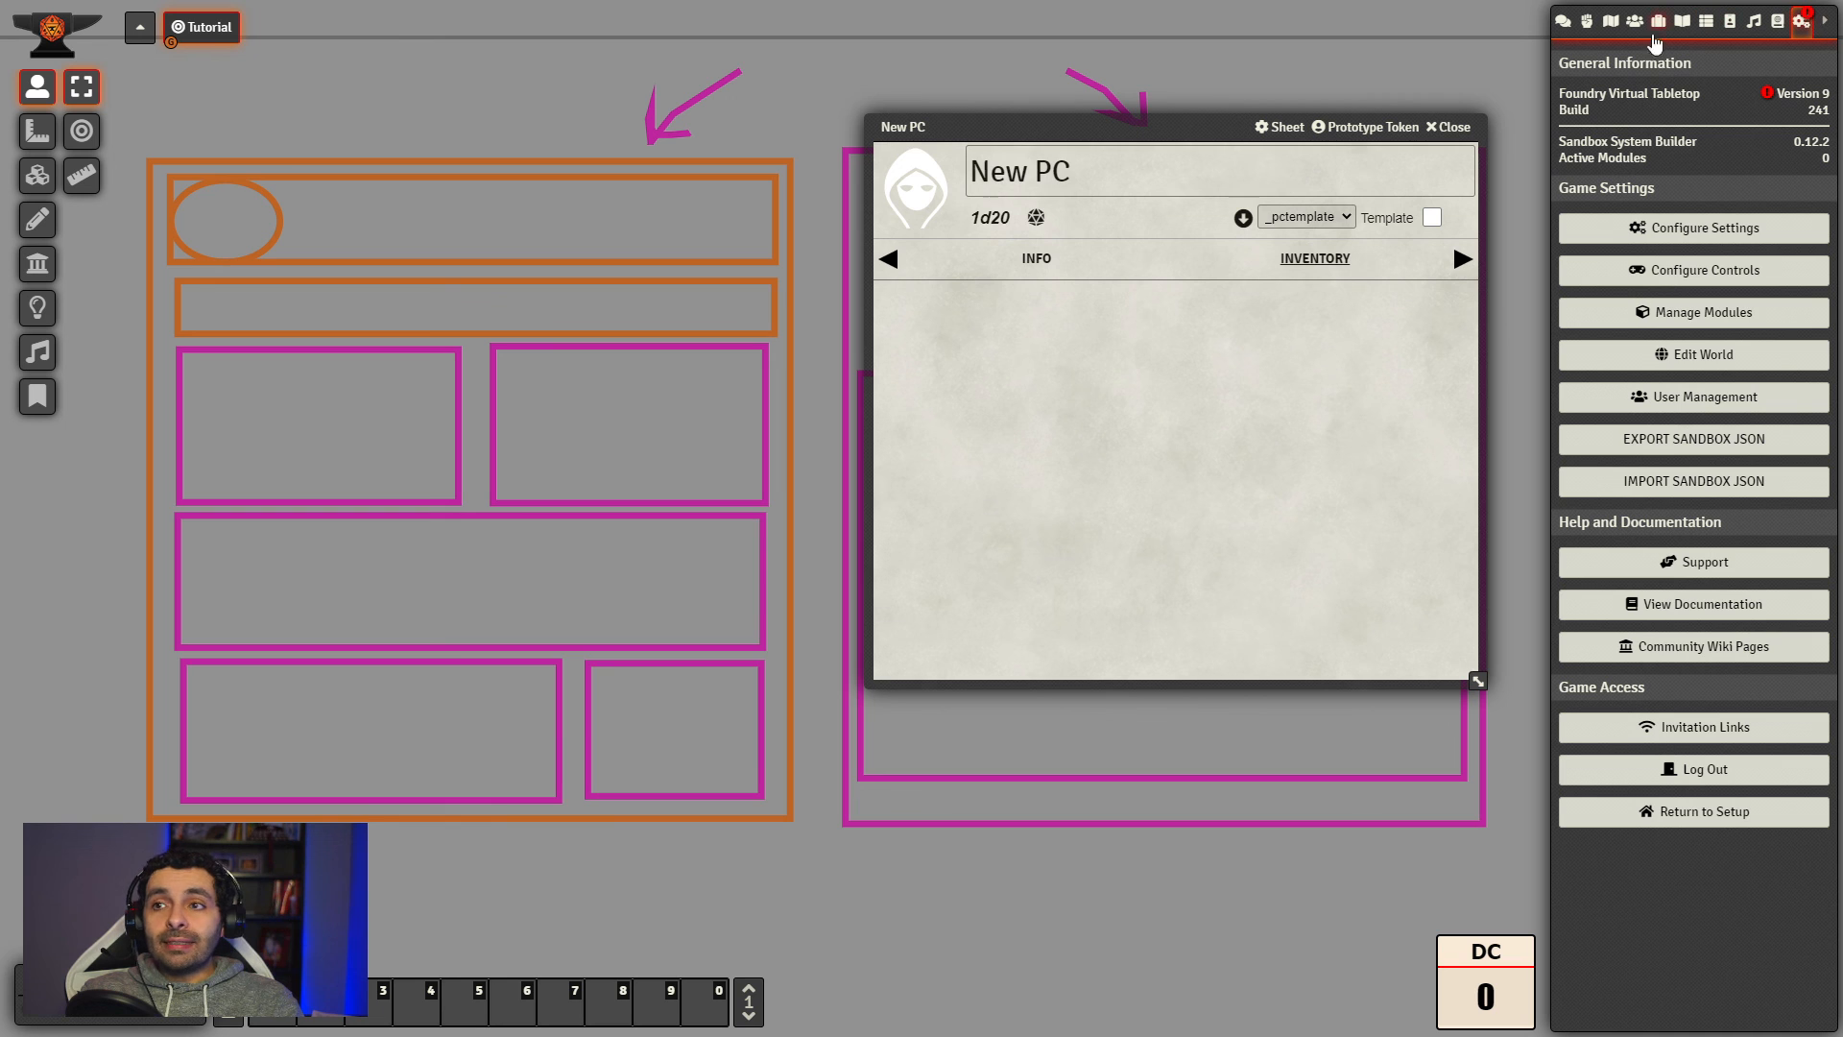
pyautogui.click(1735, 220)
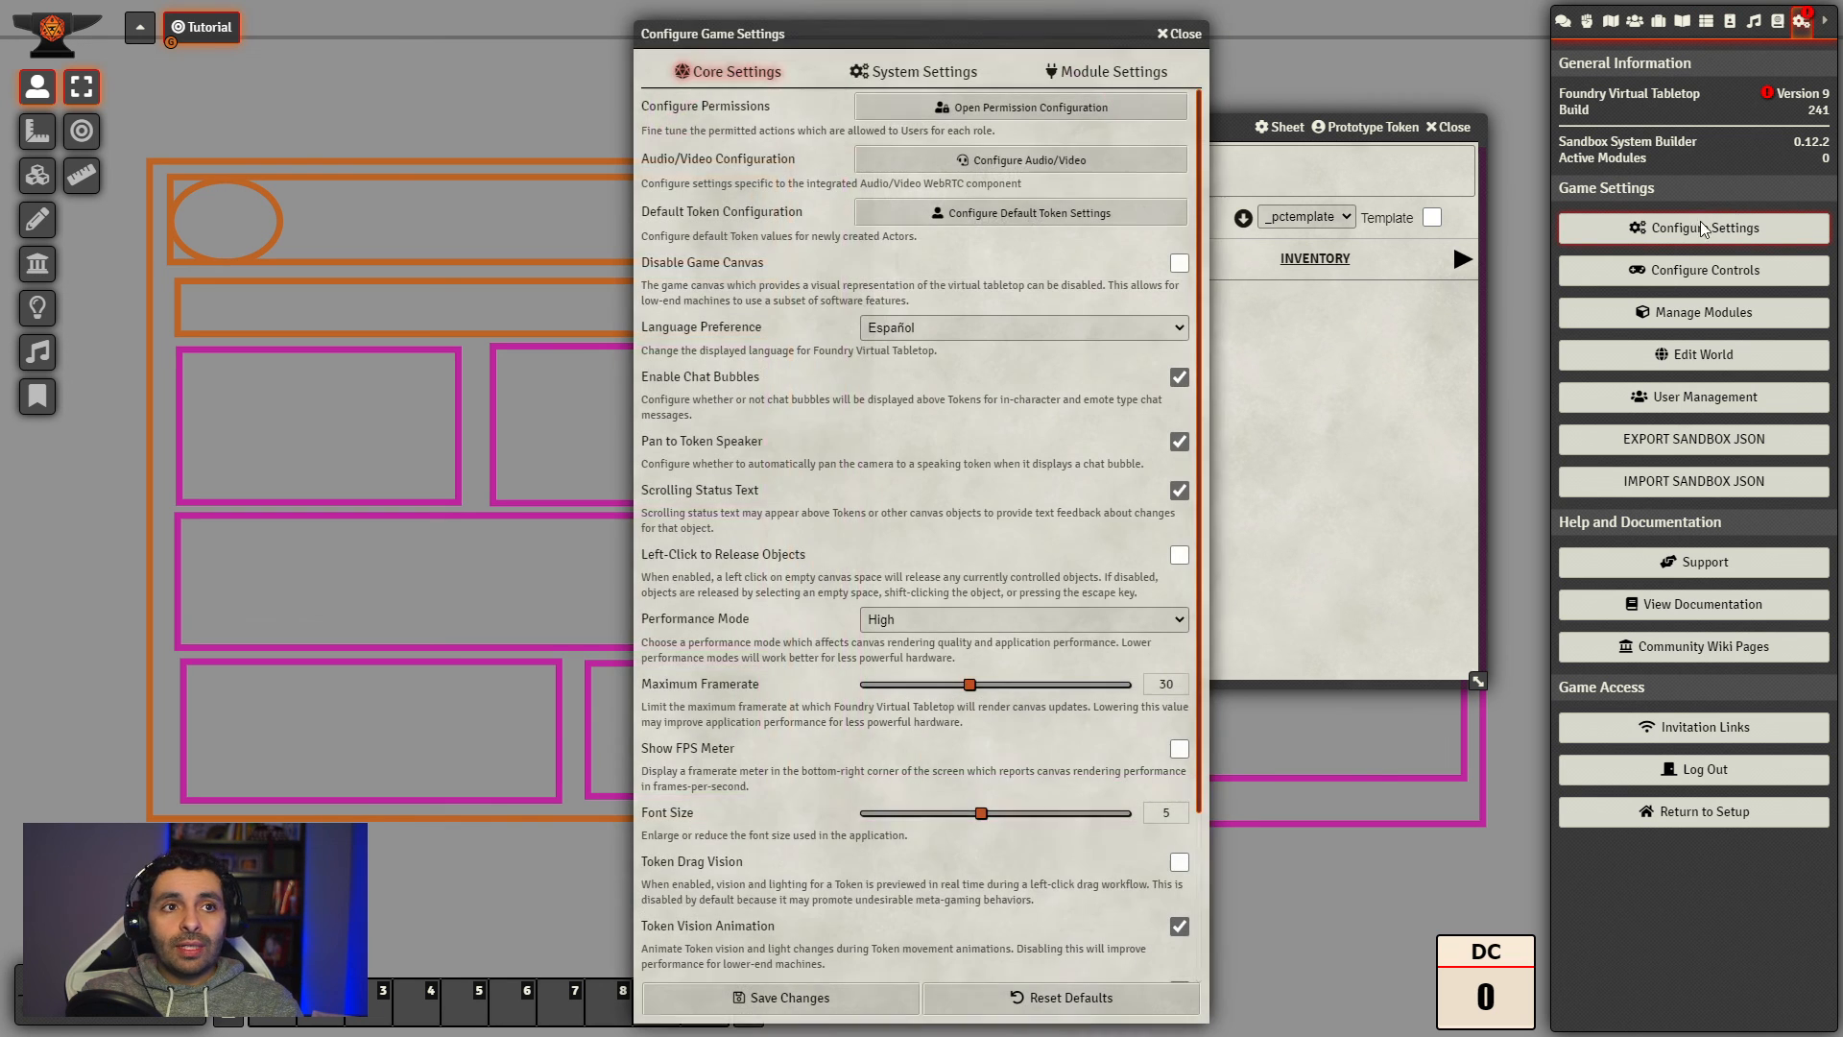
pyautogui.moveTo(971, 31); pyautogui.dragTo(499, 36)
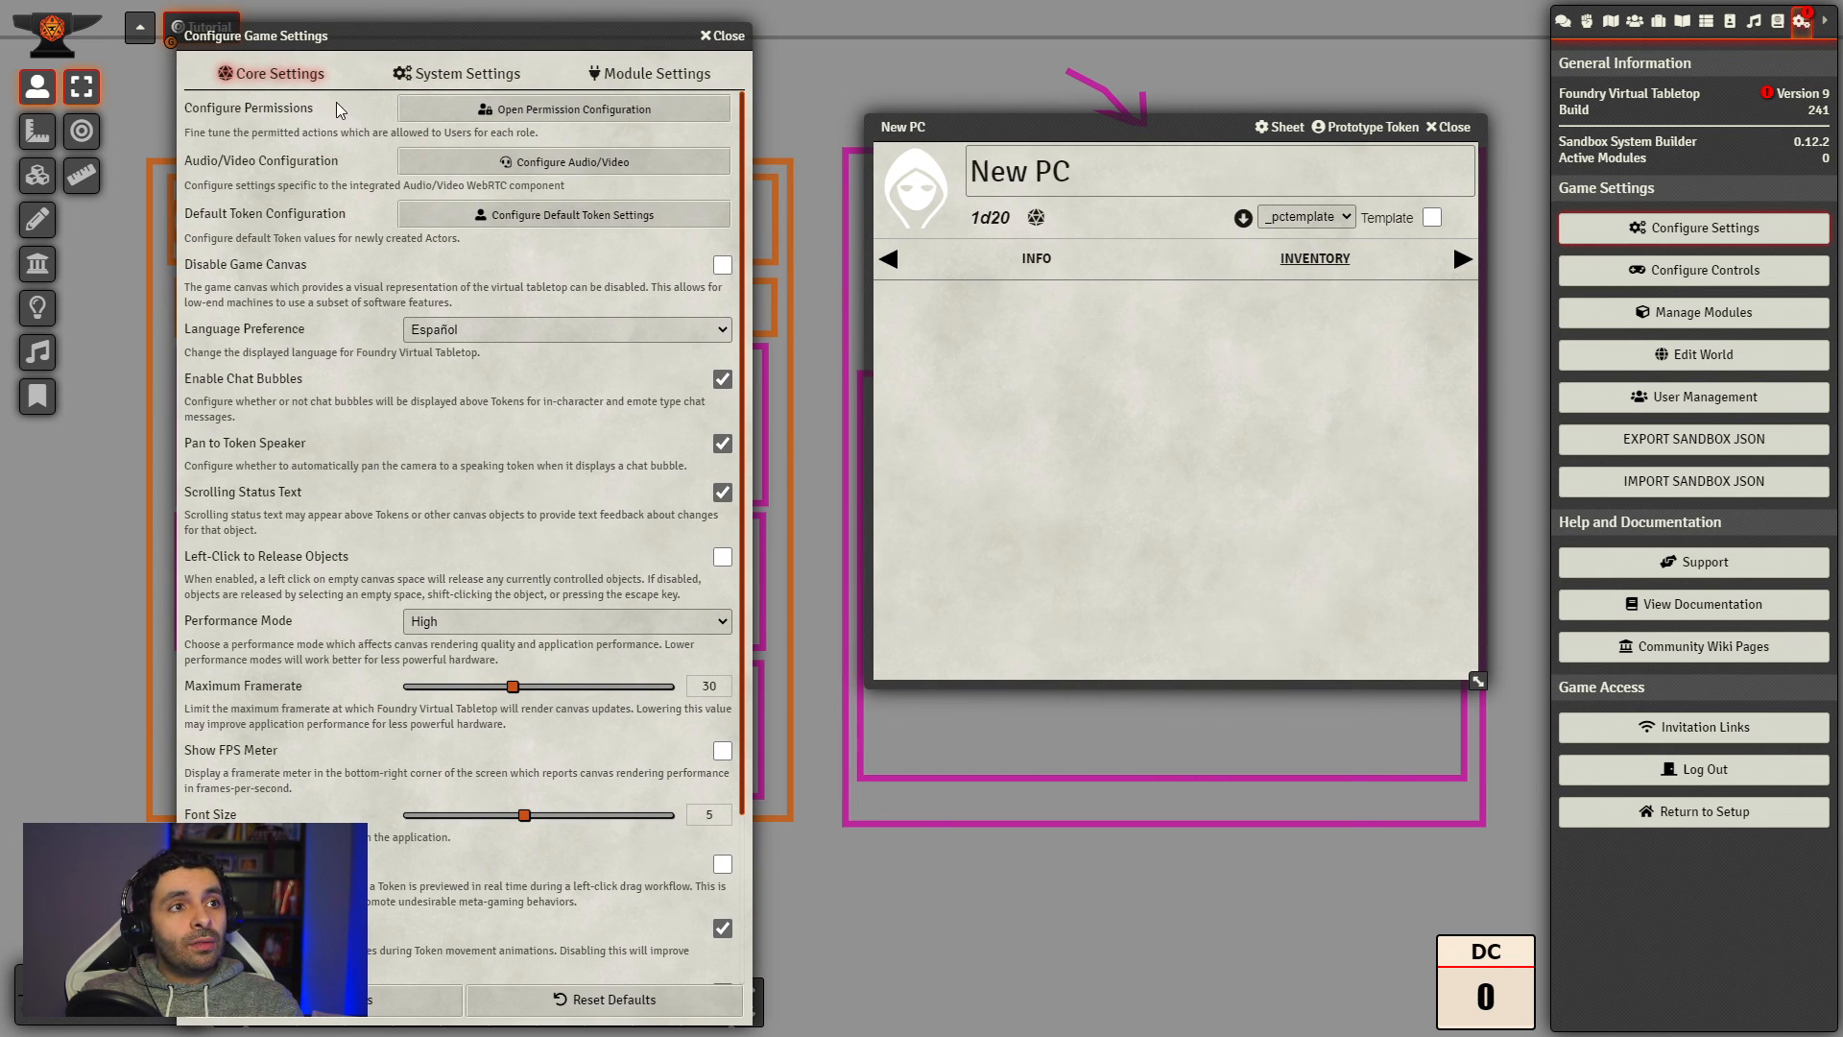
pyautogui.click(480, 85)
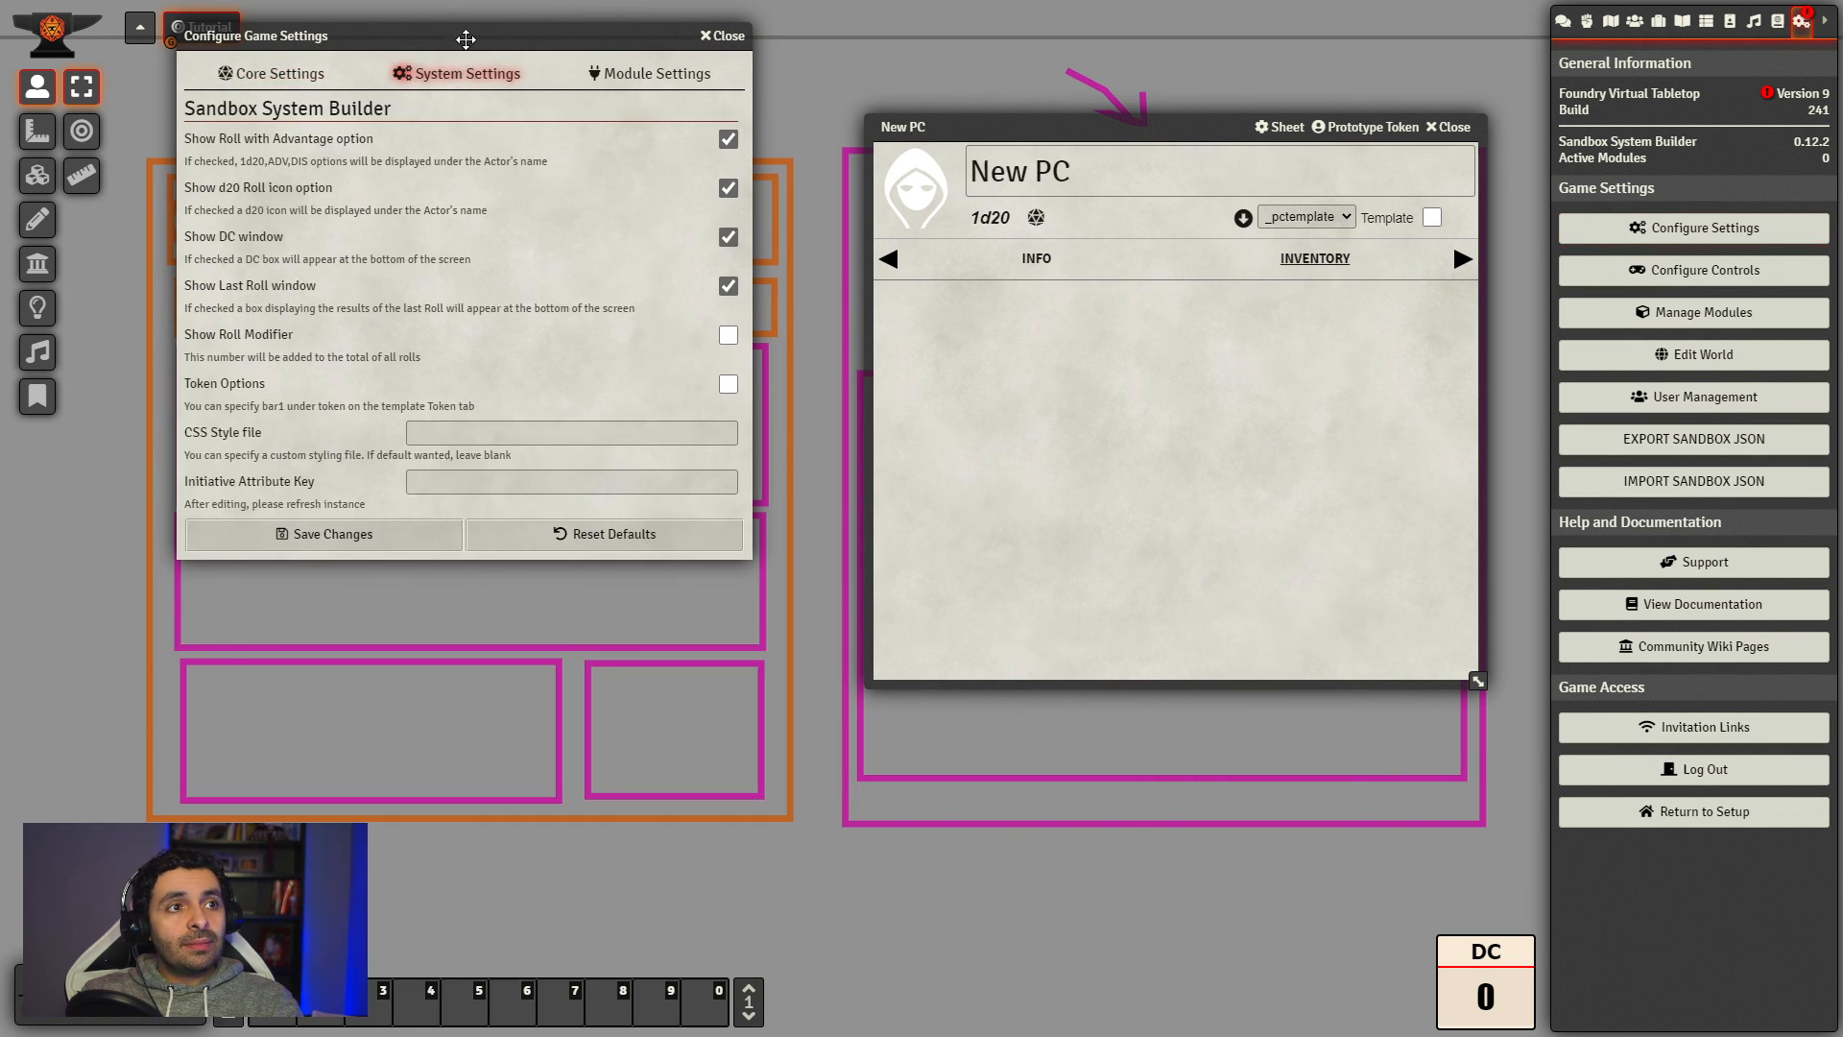
pyautogui.moveTo(465, 32); pyautogui.dragTo(608, 283)
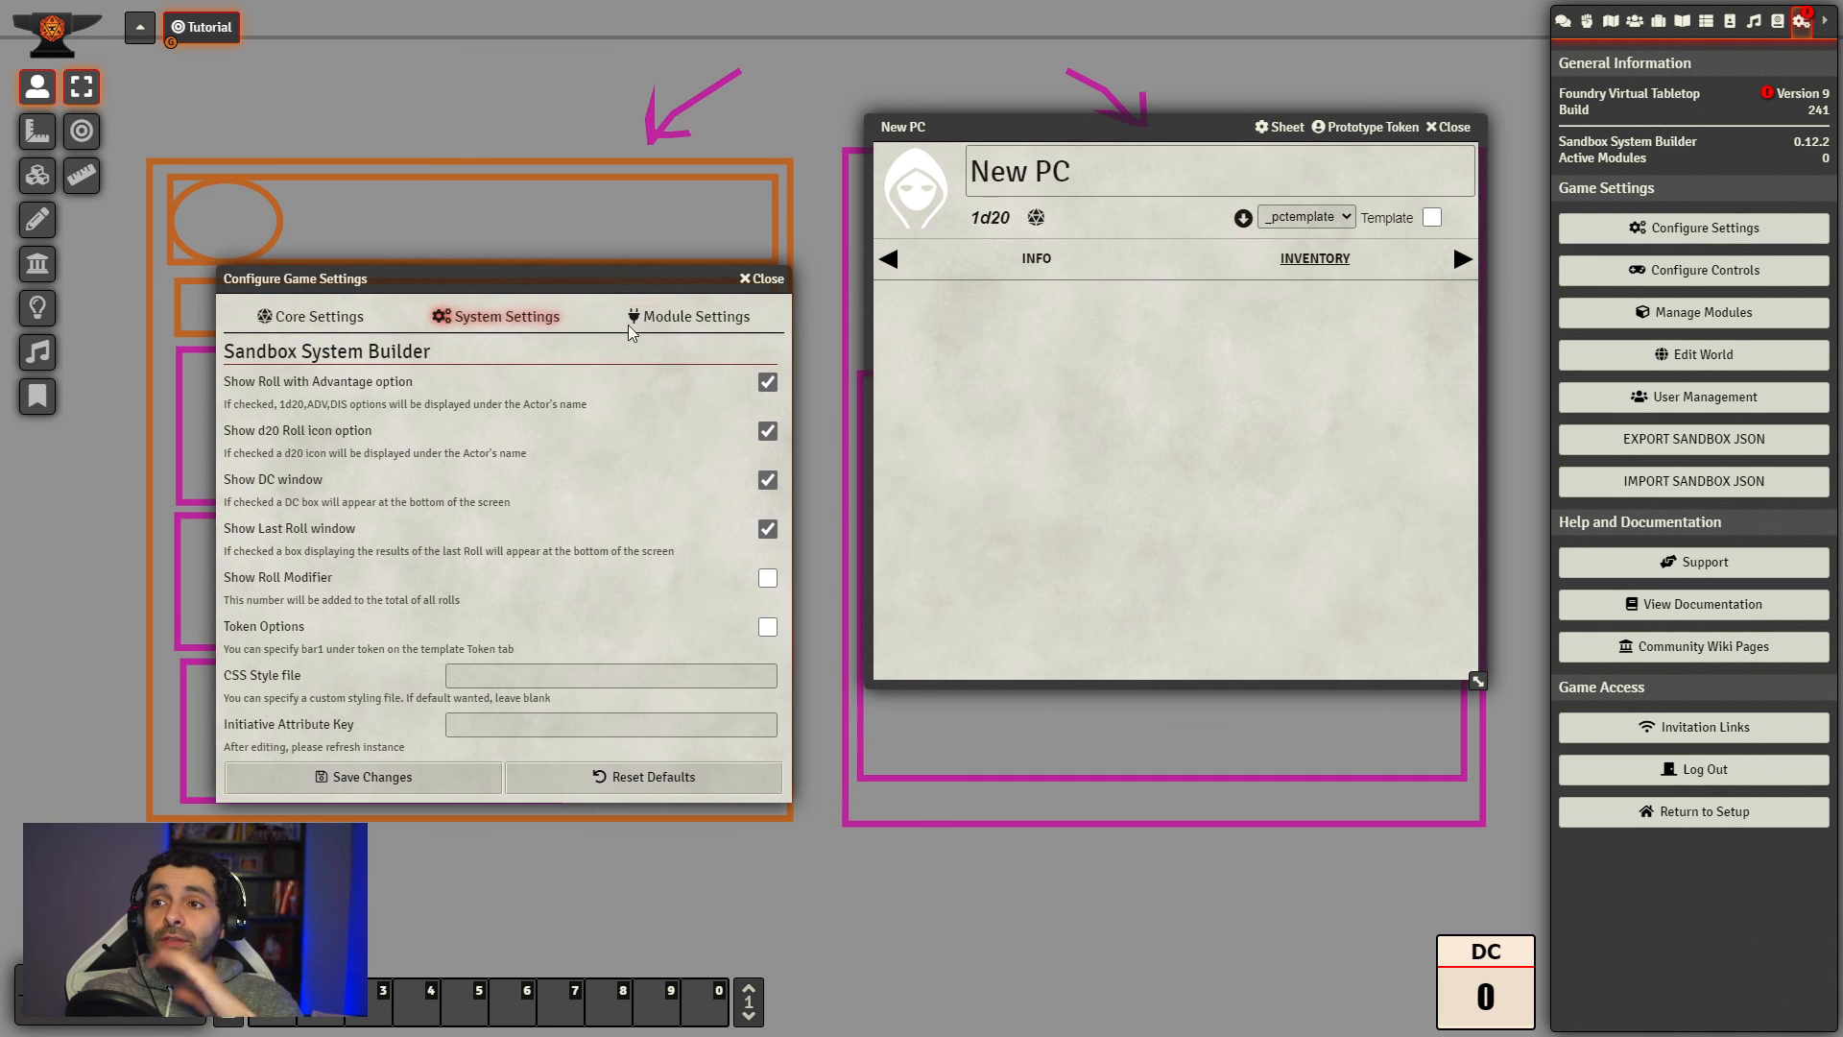
pyautogui.moveTo(494, 268); pyautogui.dragTo(462, 241)
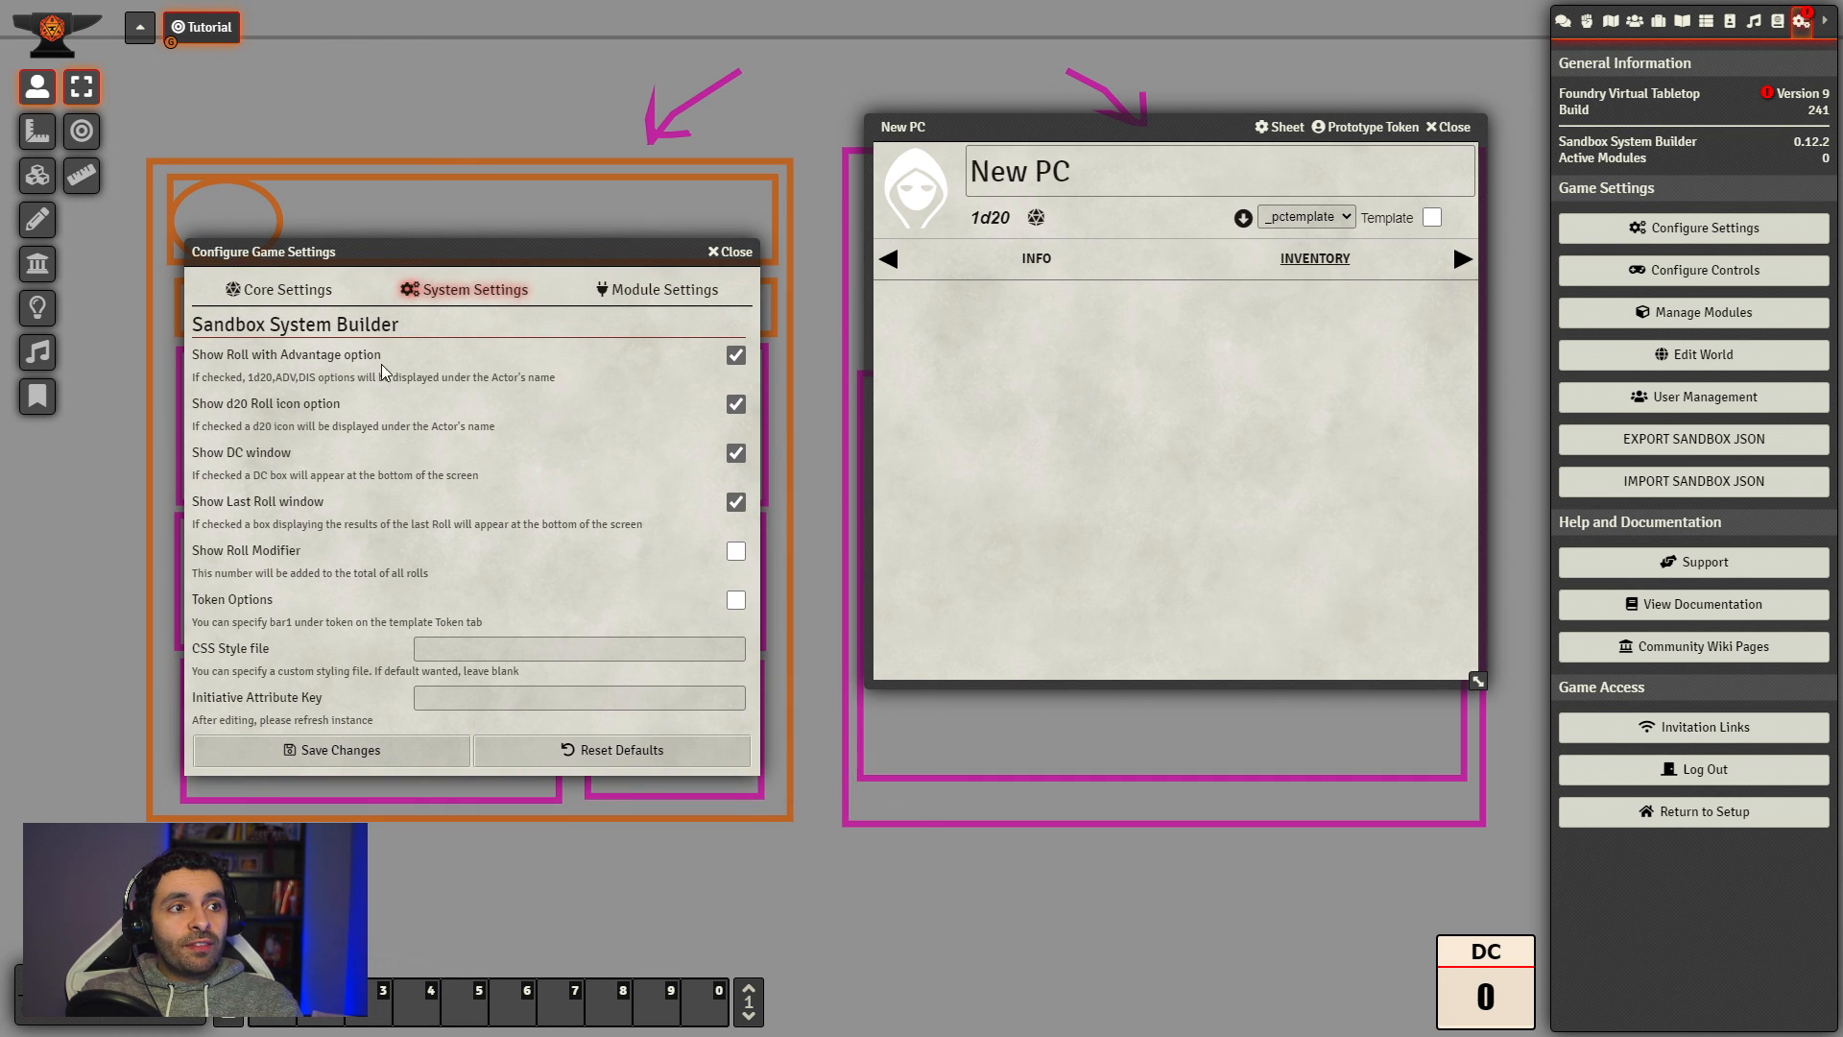
pyautogui.moveTo(616, 253); pyautogui.dragTo(667, 302)
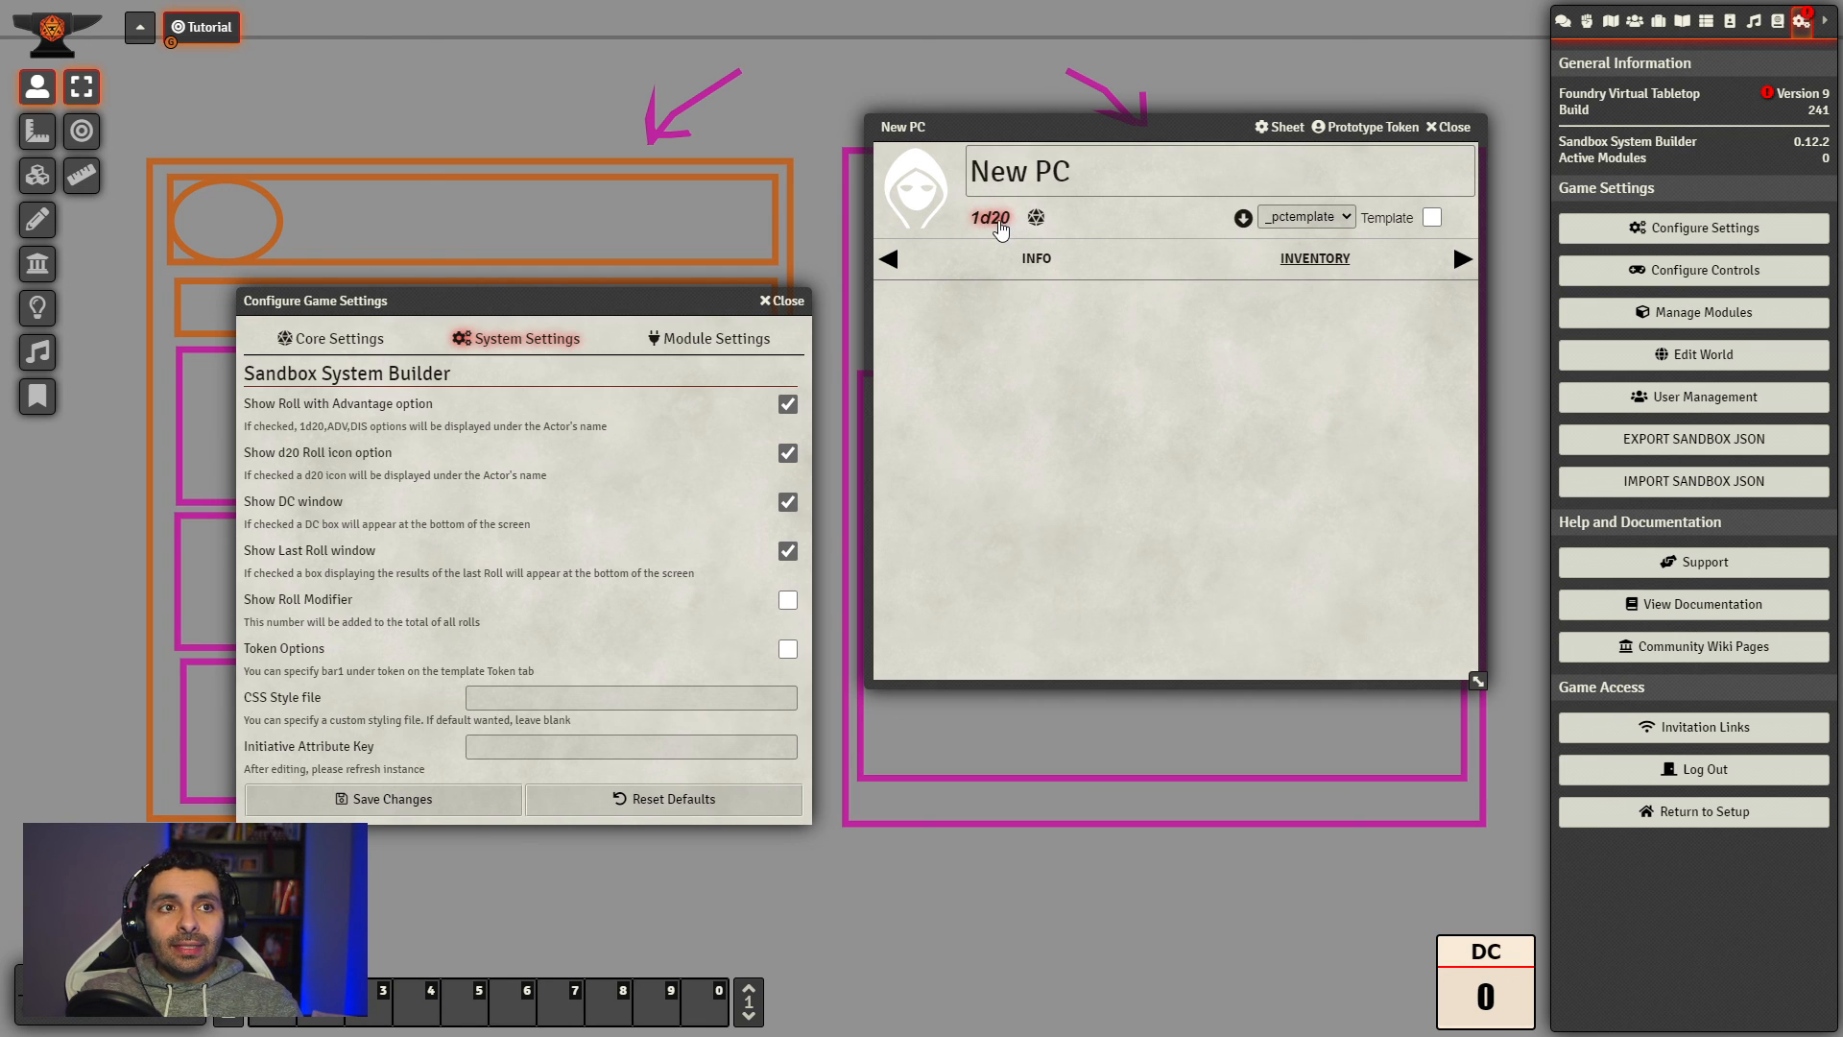
# Step: Cycle New PC's roll mode through ADV and DIS back to 1d20, and disable the Show Roll with Advantage option
pyautogui.click(999, 220)
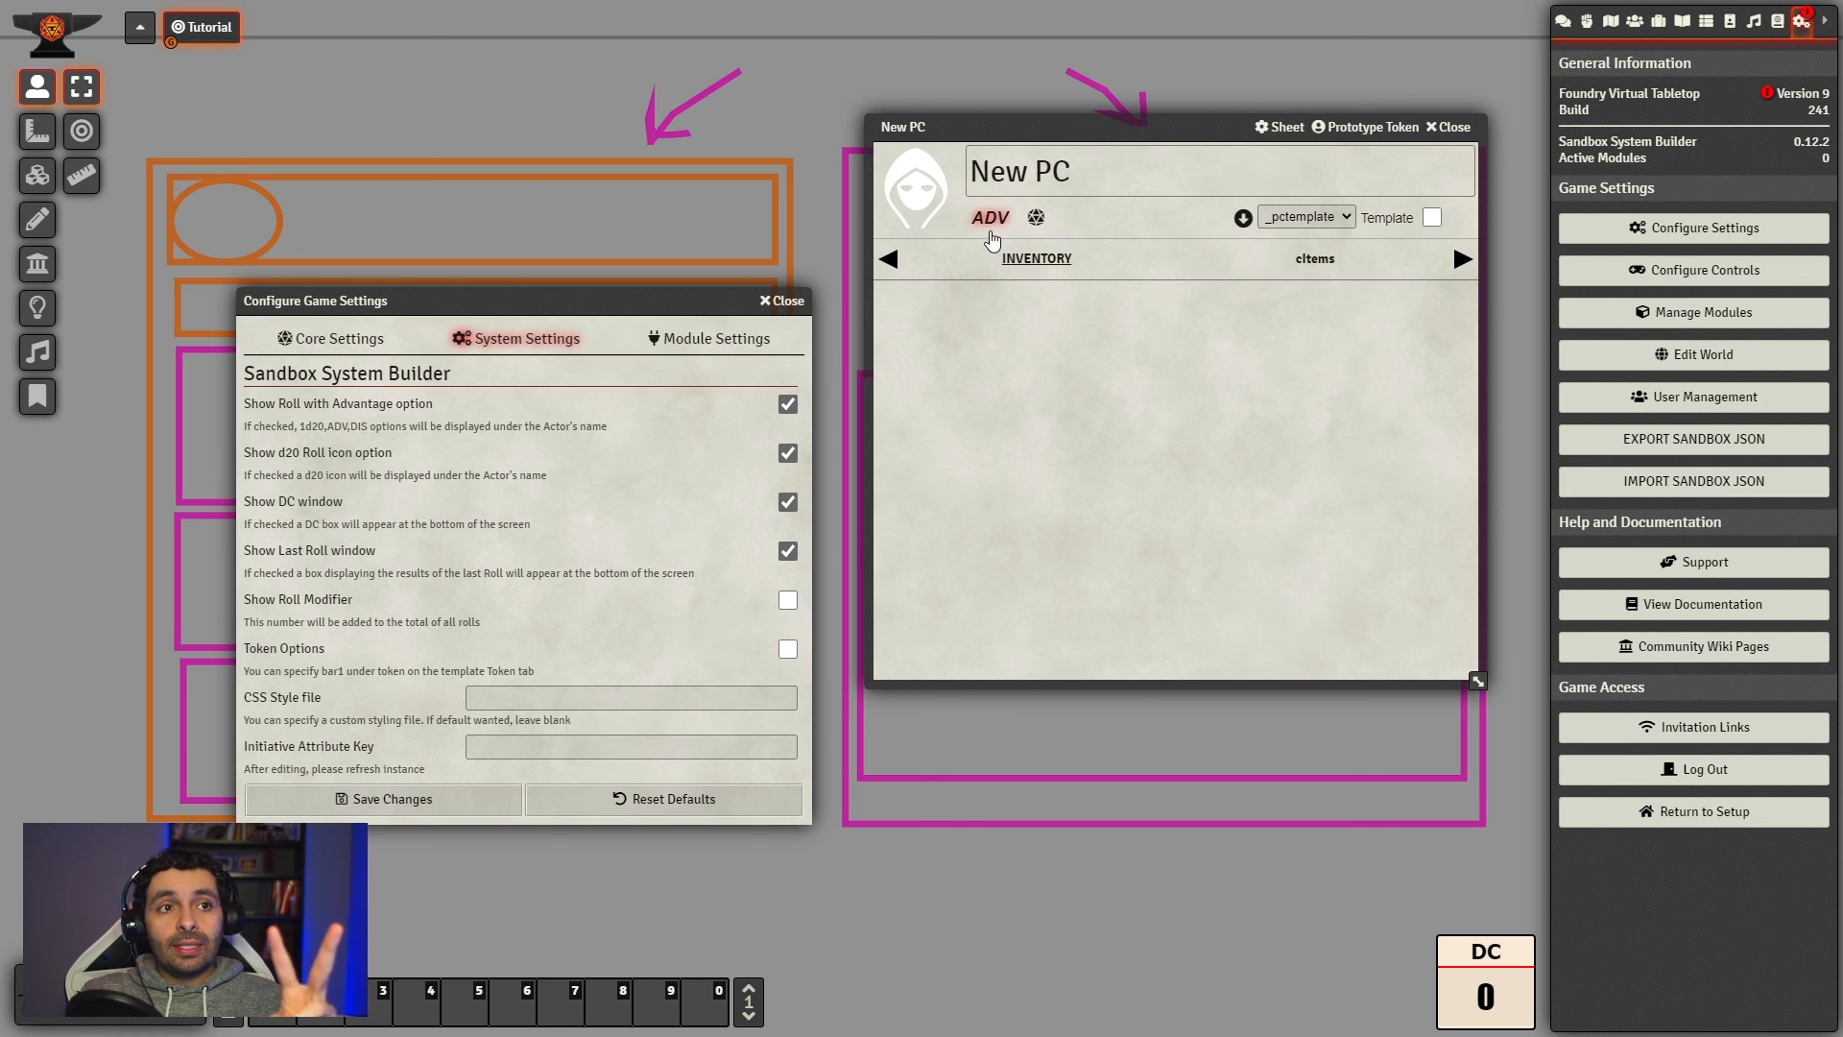
pyautogui.click(990, 219)
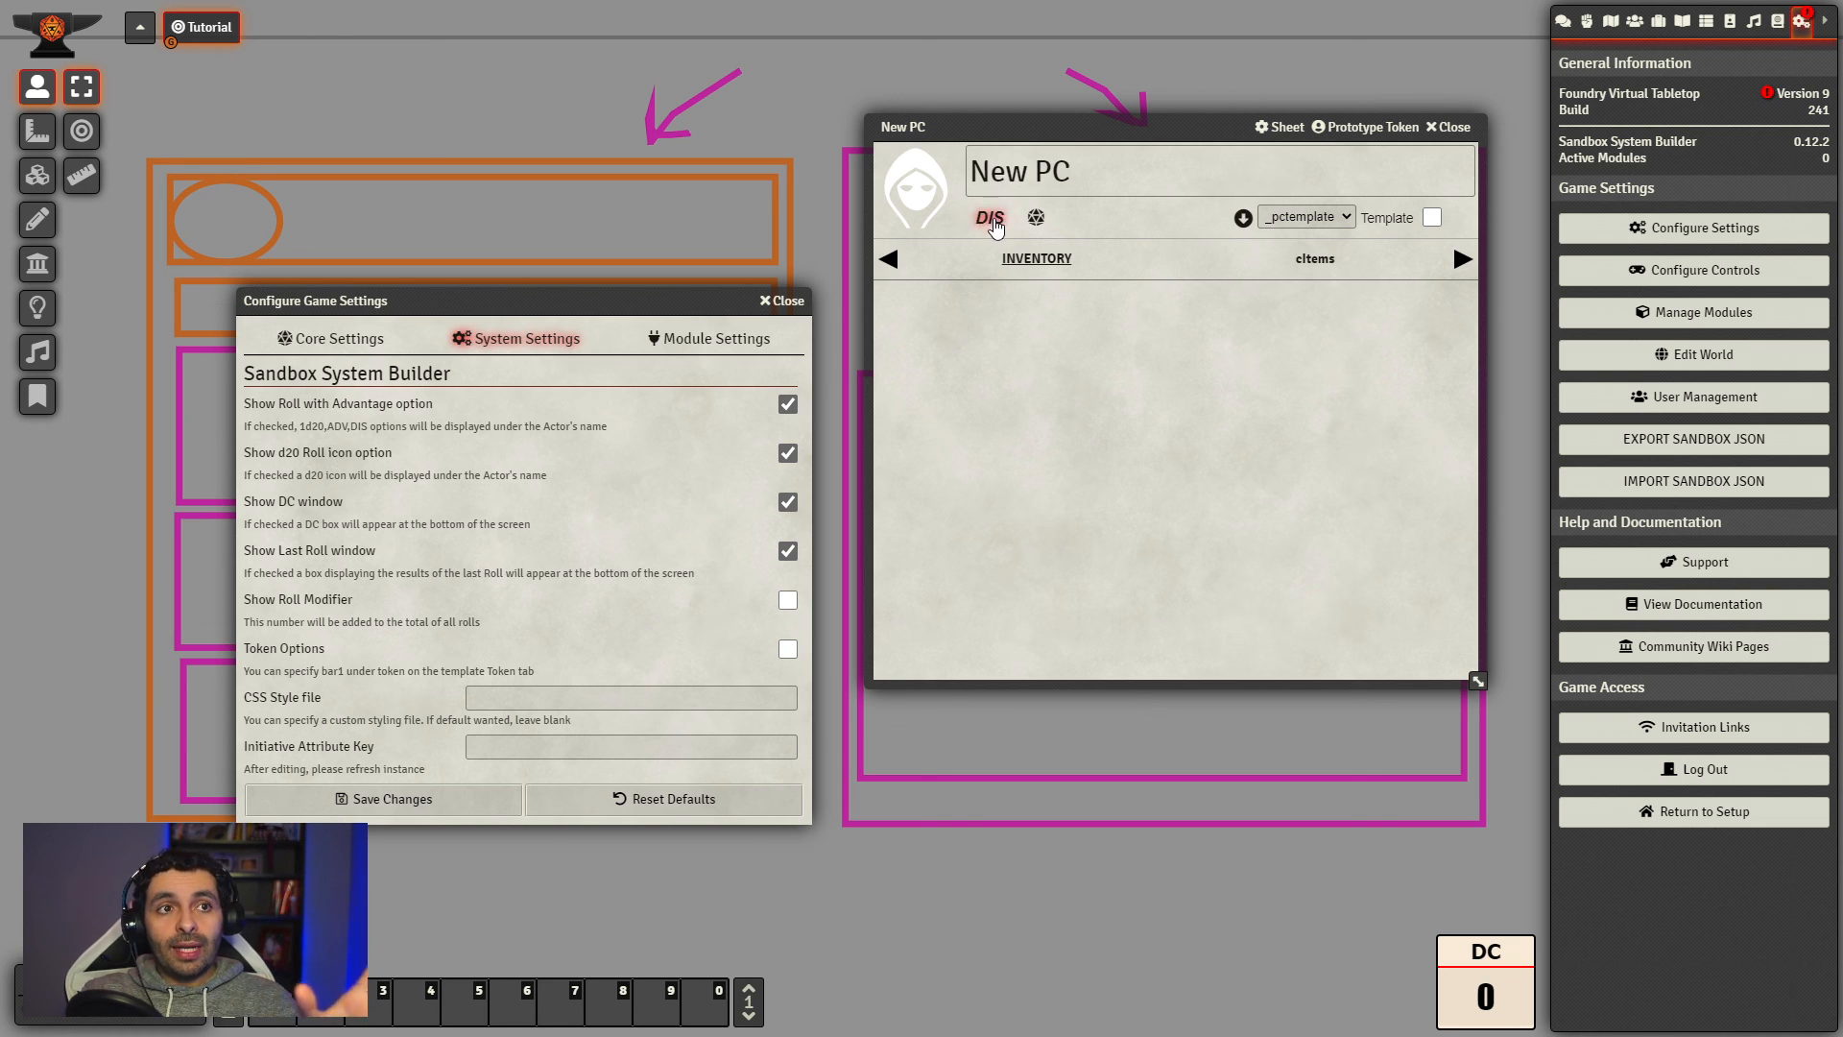
pyautogui.click(991, 219)
pyautogui.moveTo(566, 315)
pyautogui.mouseDown()
pyautogui.moveTo(968, 302)
pyautogui.moveTo(586, 341)
pyautogui.moveTo(547, 325)
pyautogui.mouseUp()
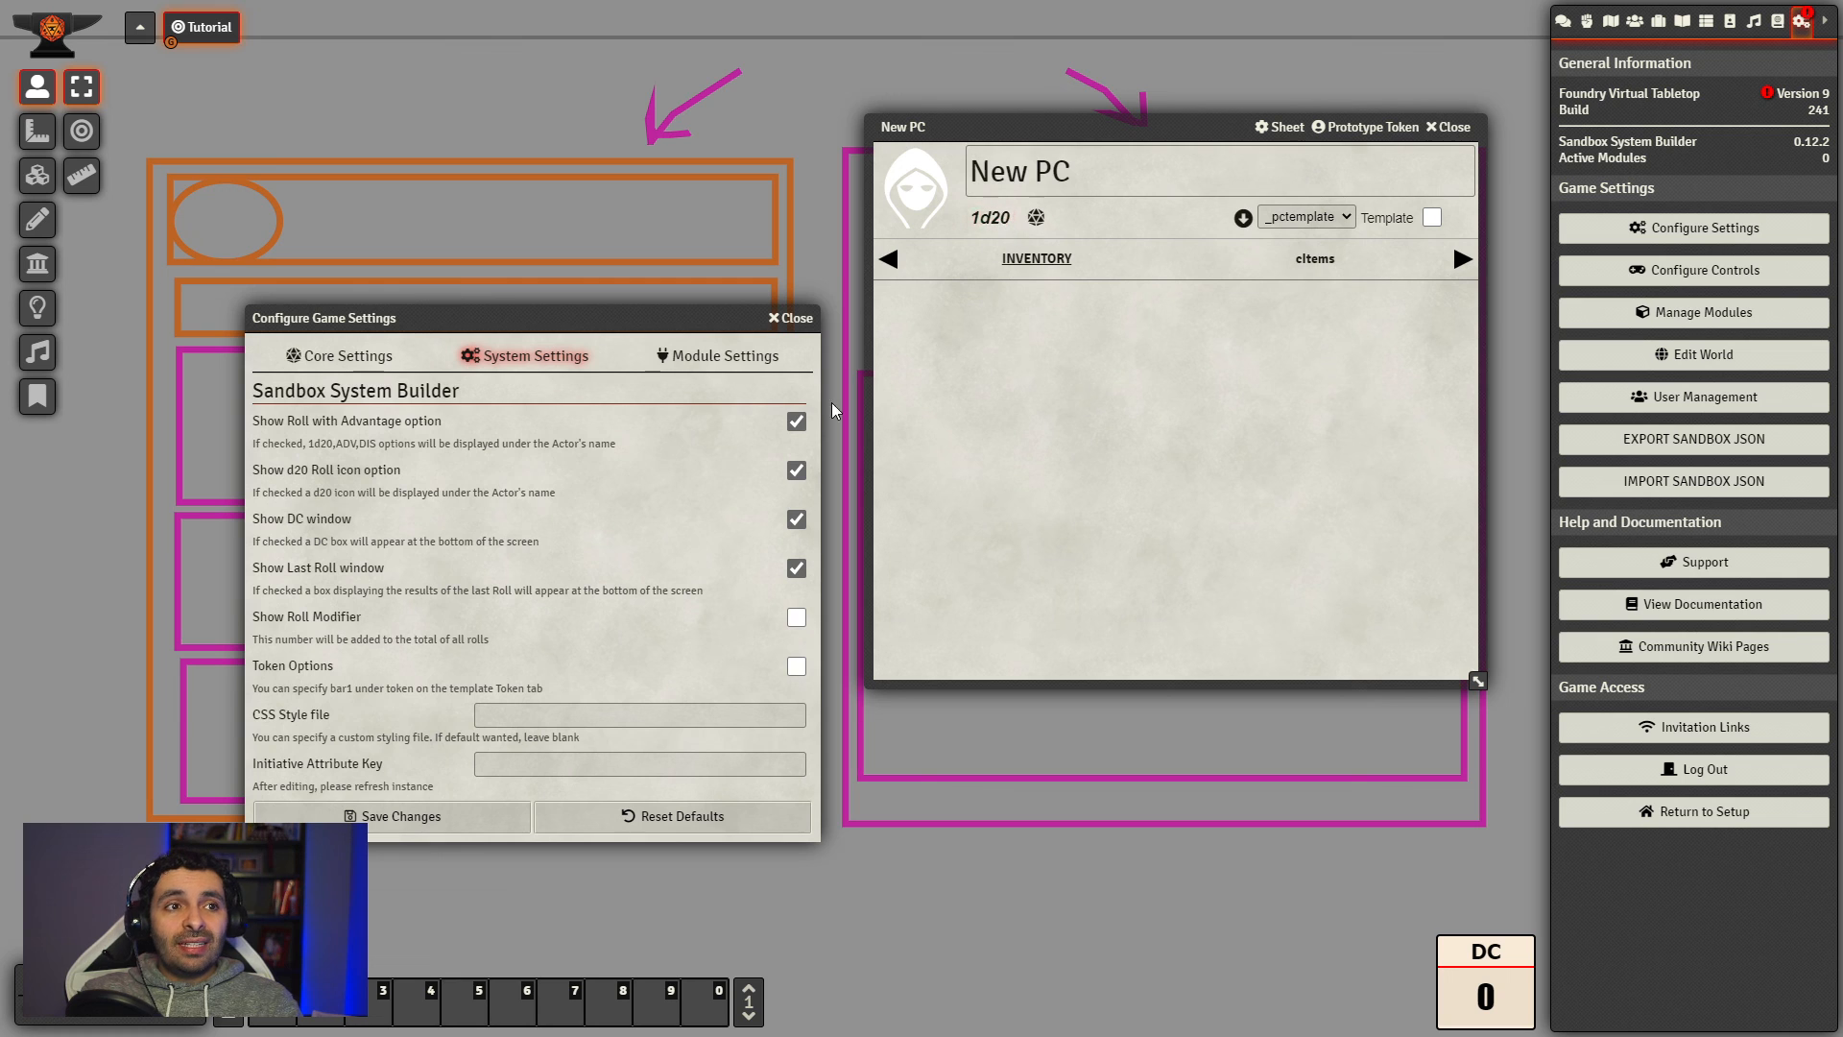
pyautogui.click(797, 421)
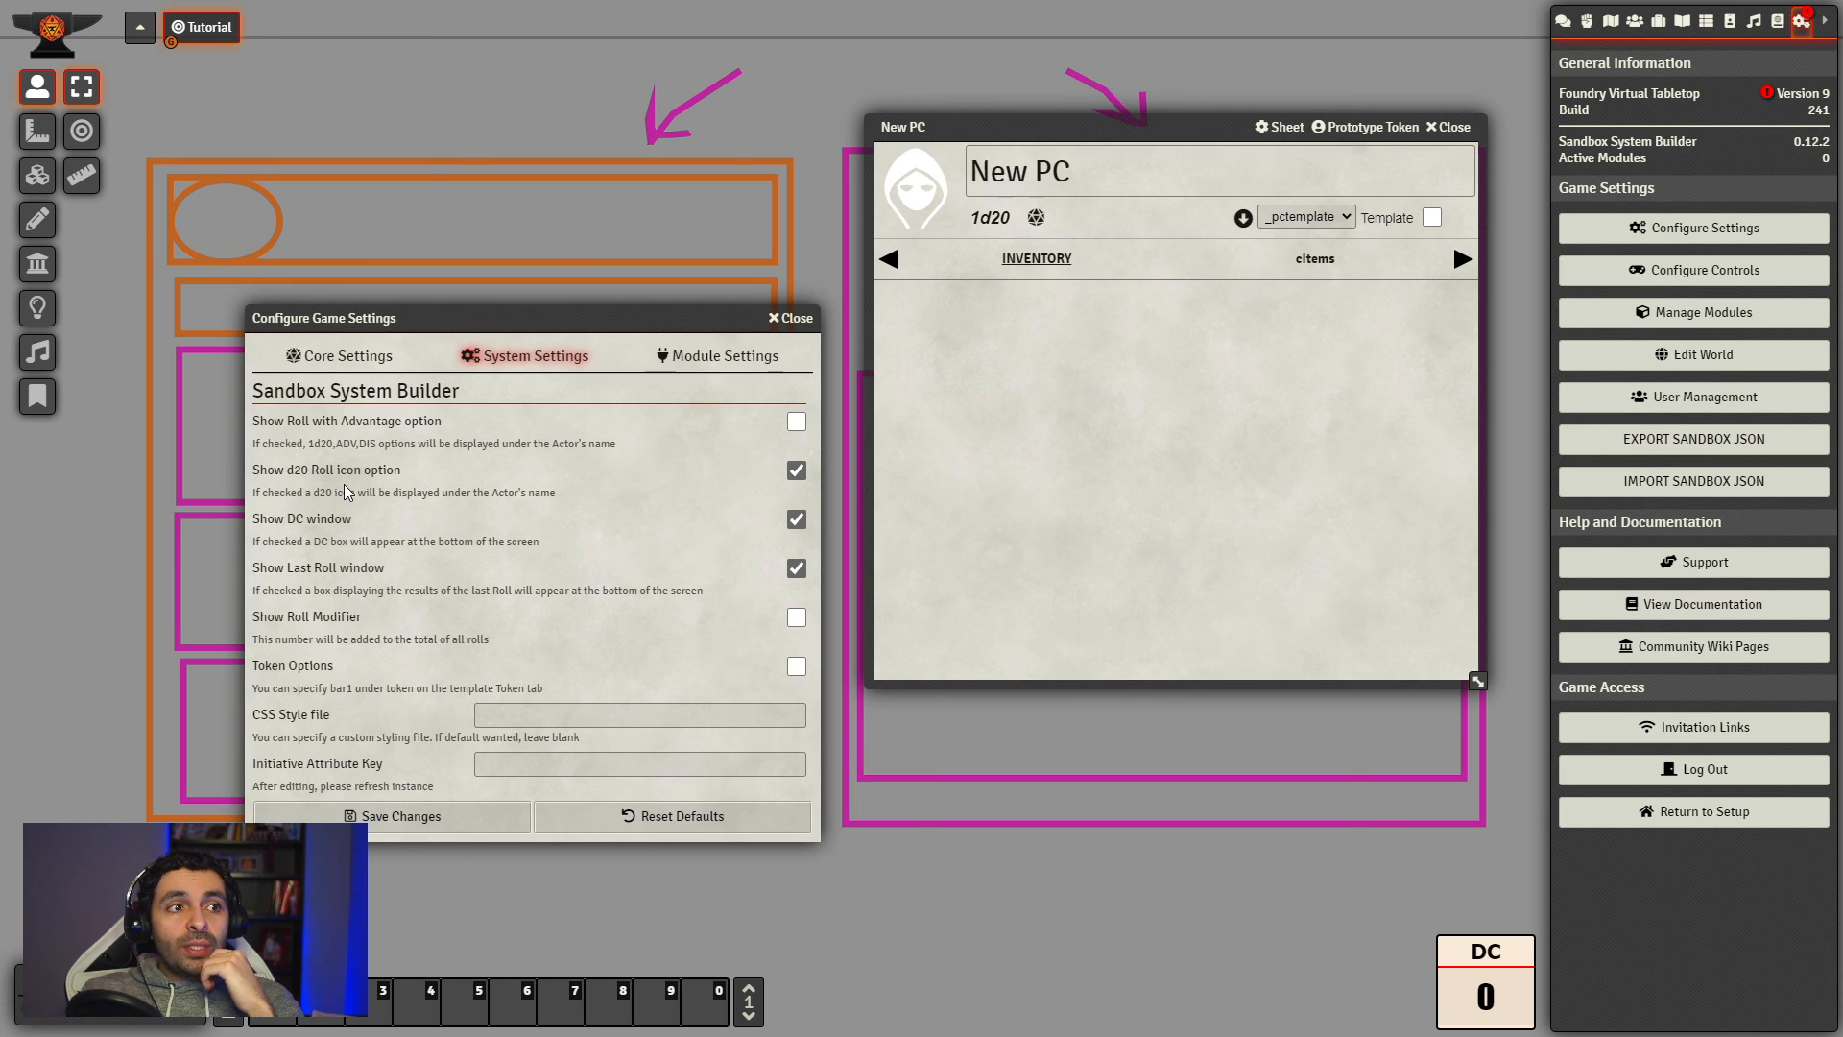
# Step: Make a 3d8 free roll from the New PC sheet, and disable the Show d20 Roll icon option
pyautogui.click(1036, 219)
pyautogui.moveTo(888, 480); pyautogui.dragTo(1145, 435)
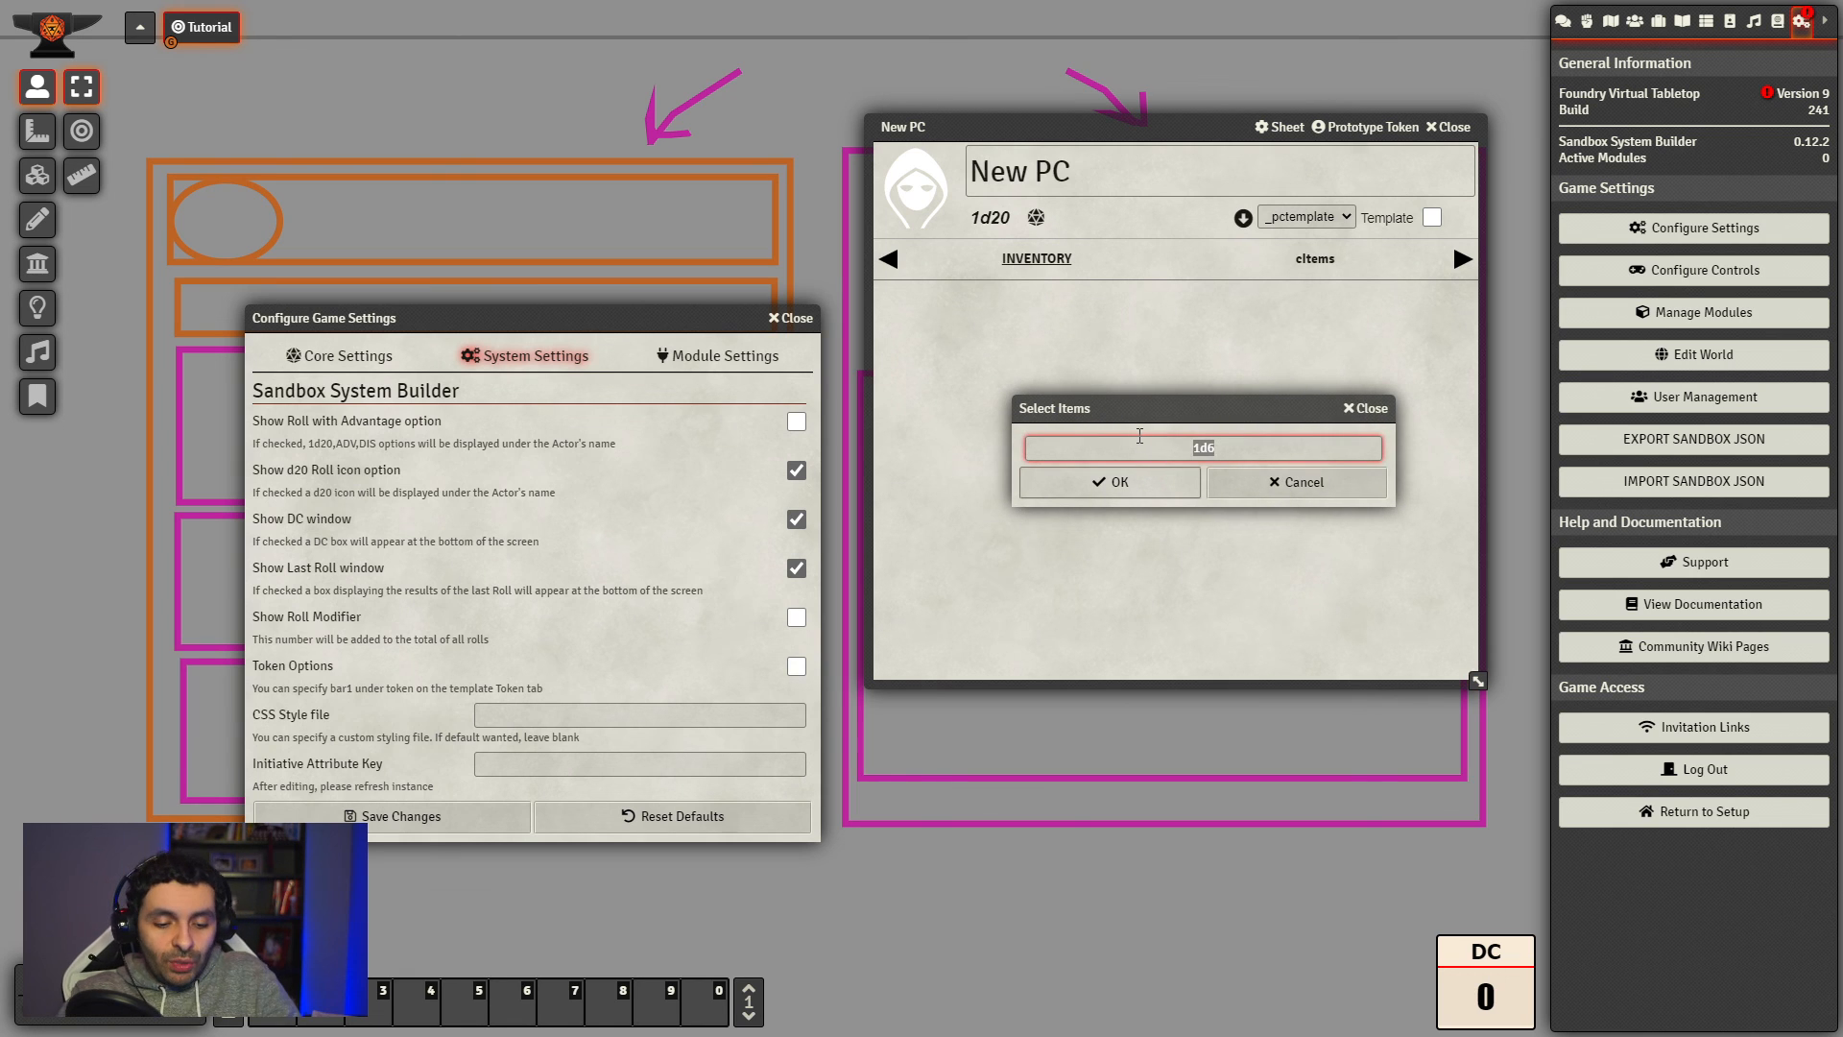
pyautogui.write('3d8')
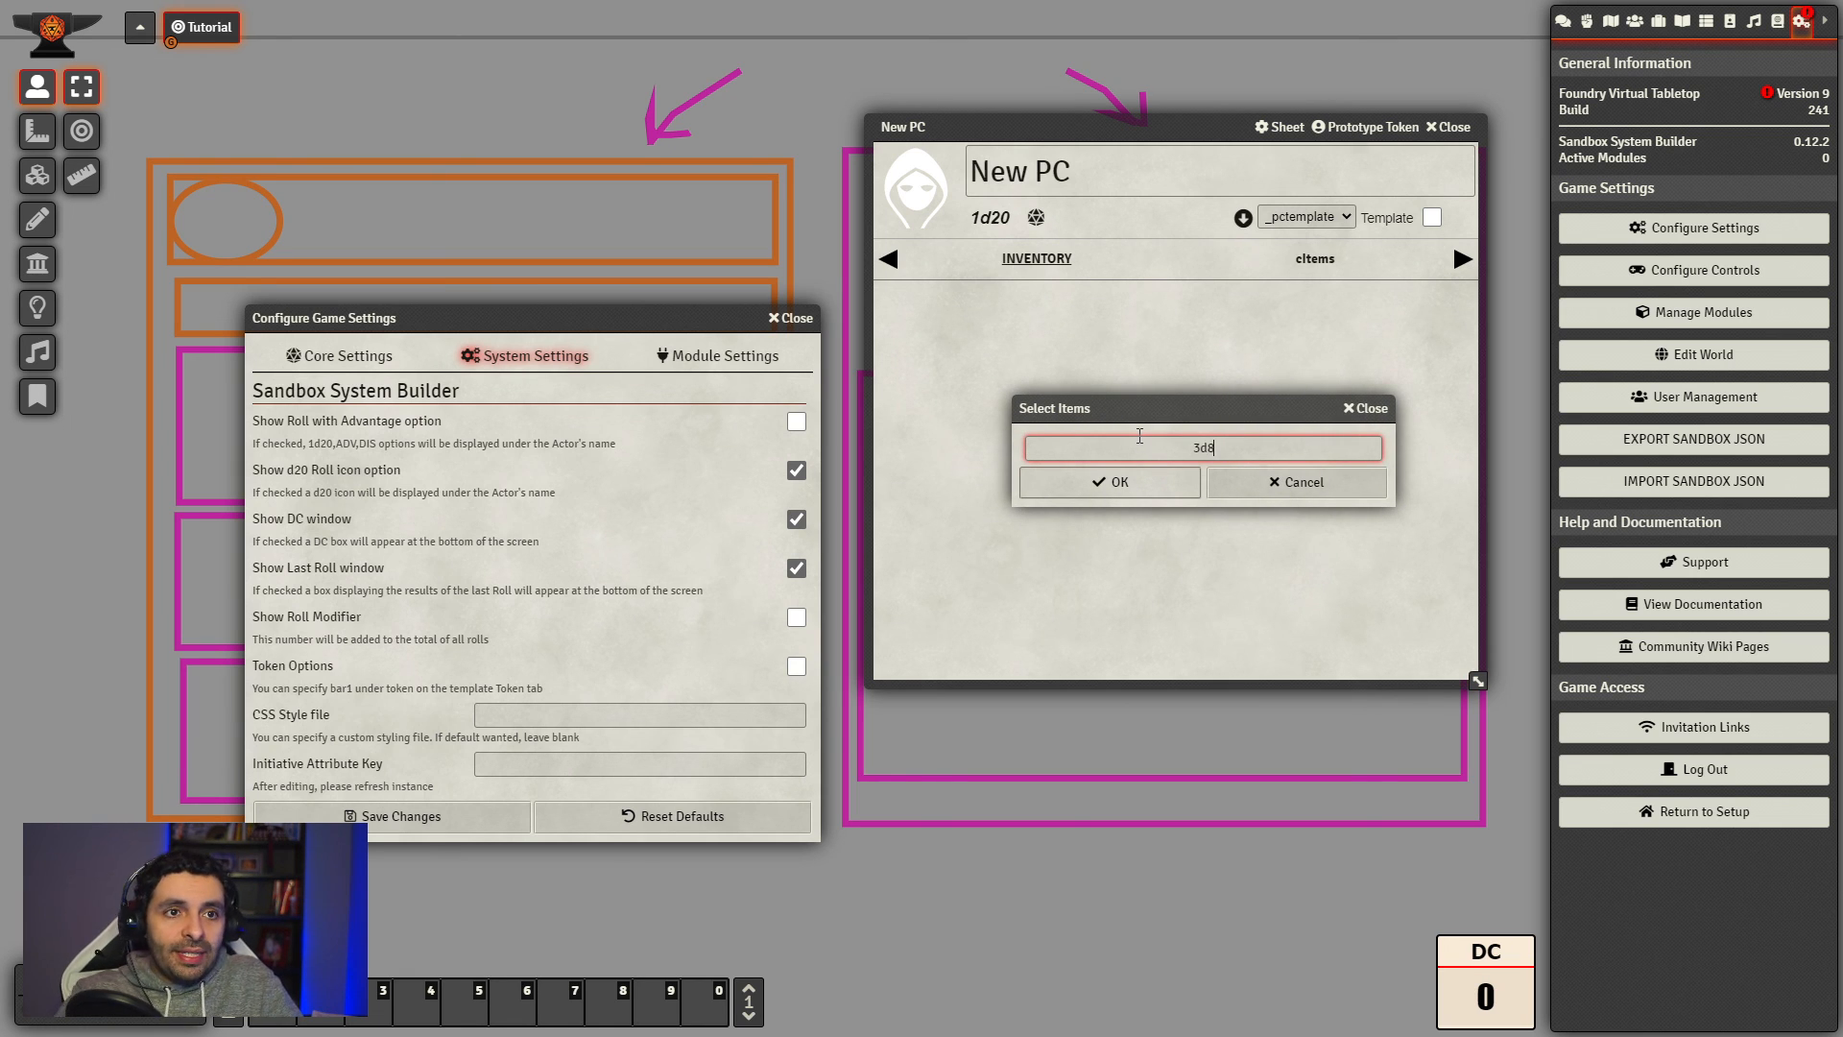
pyautogui.moveTo(1260, 416); pyautogui.dragTo(1241, 388)
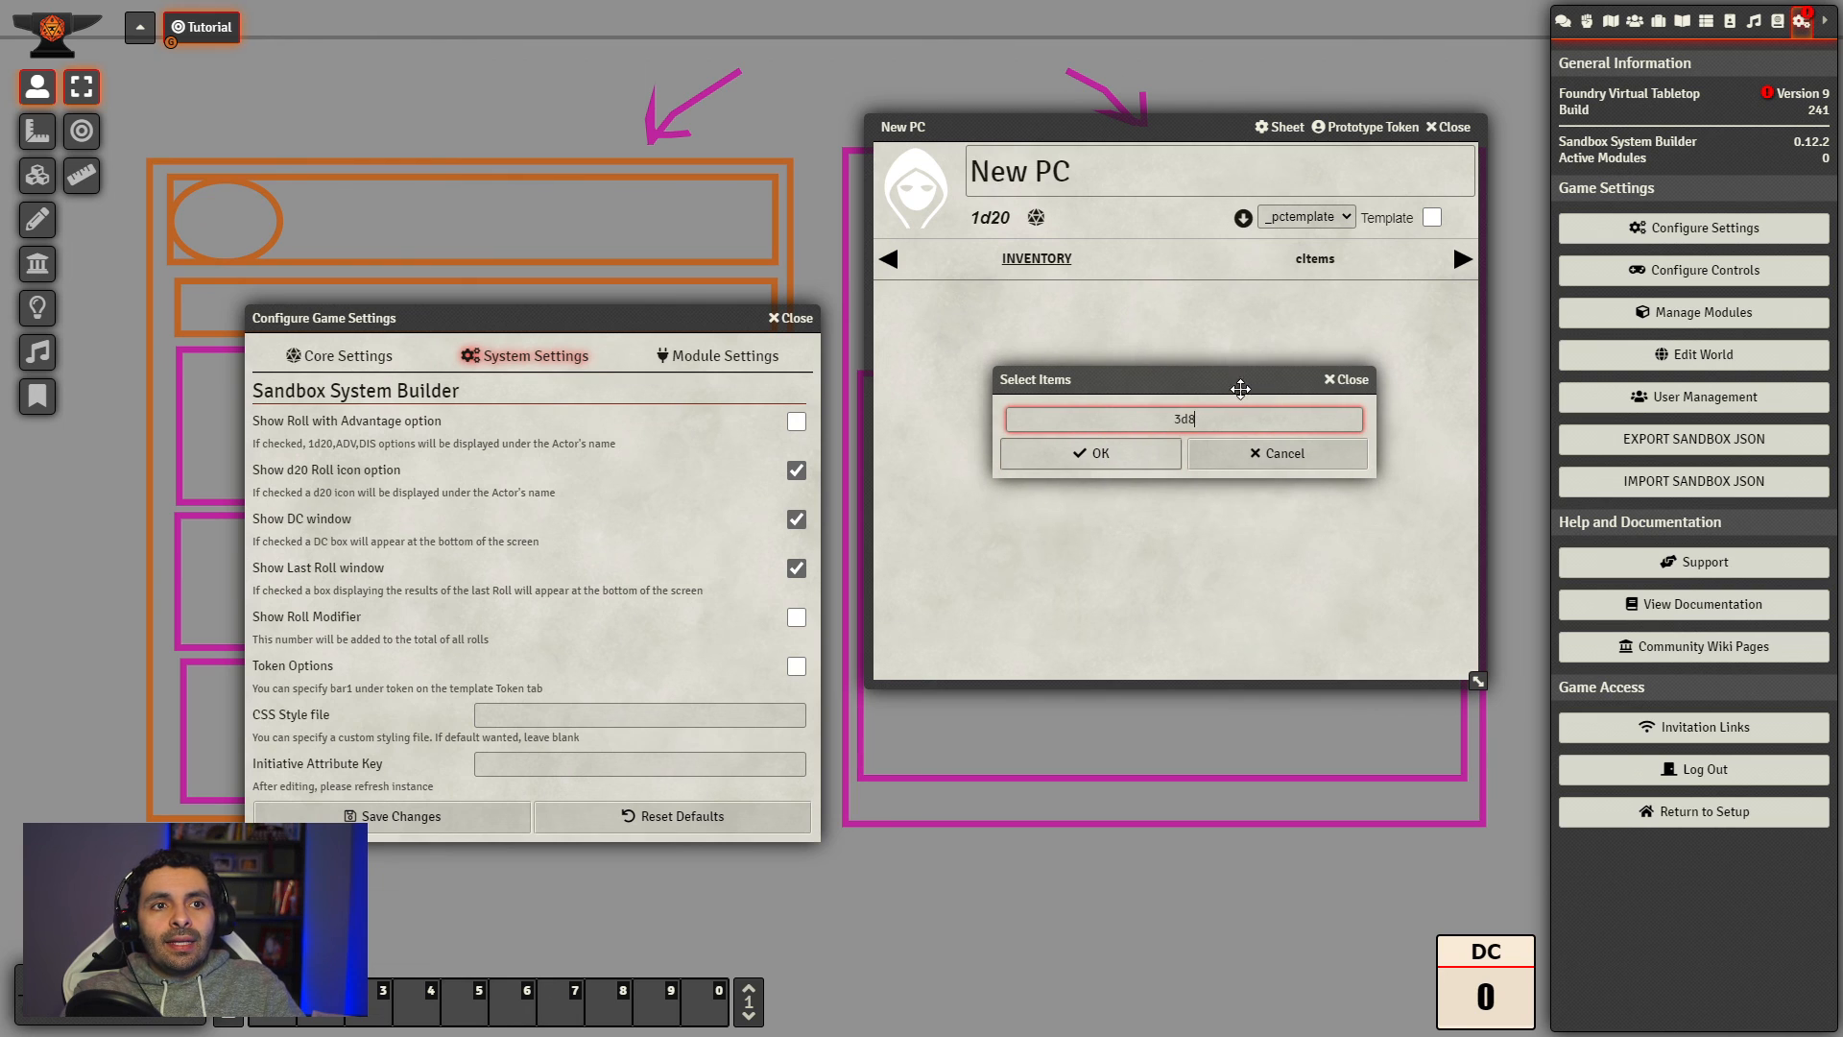
pyautogui.click(1118, 467)
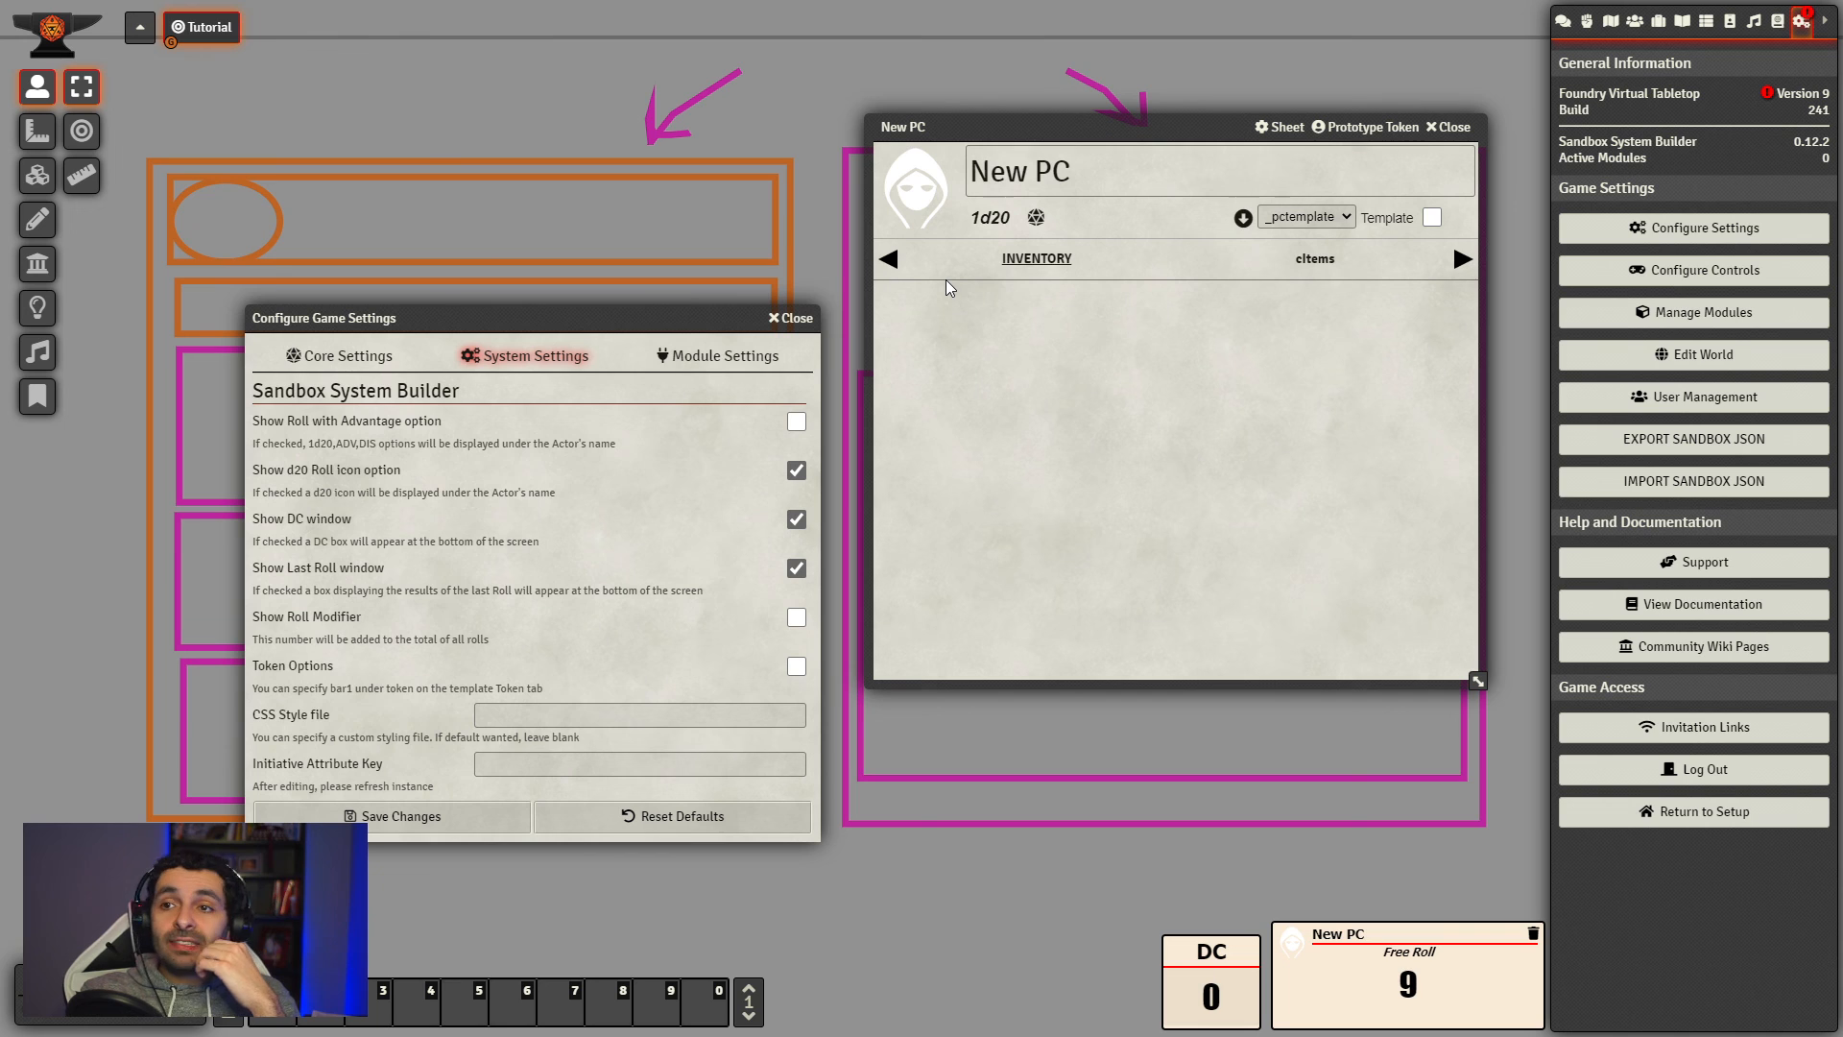
pyautogui.click(796, 473)
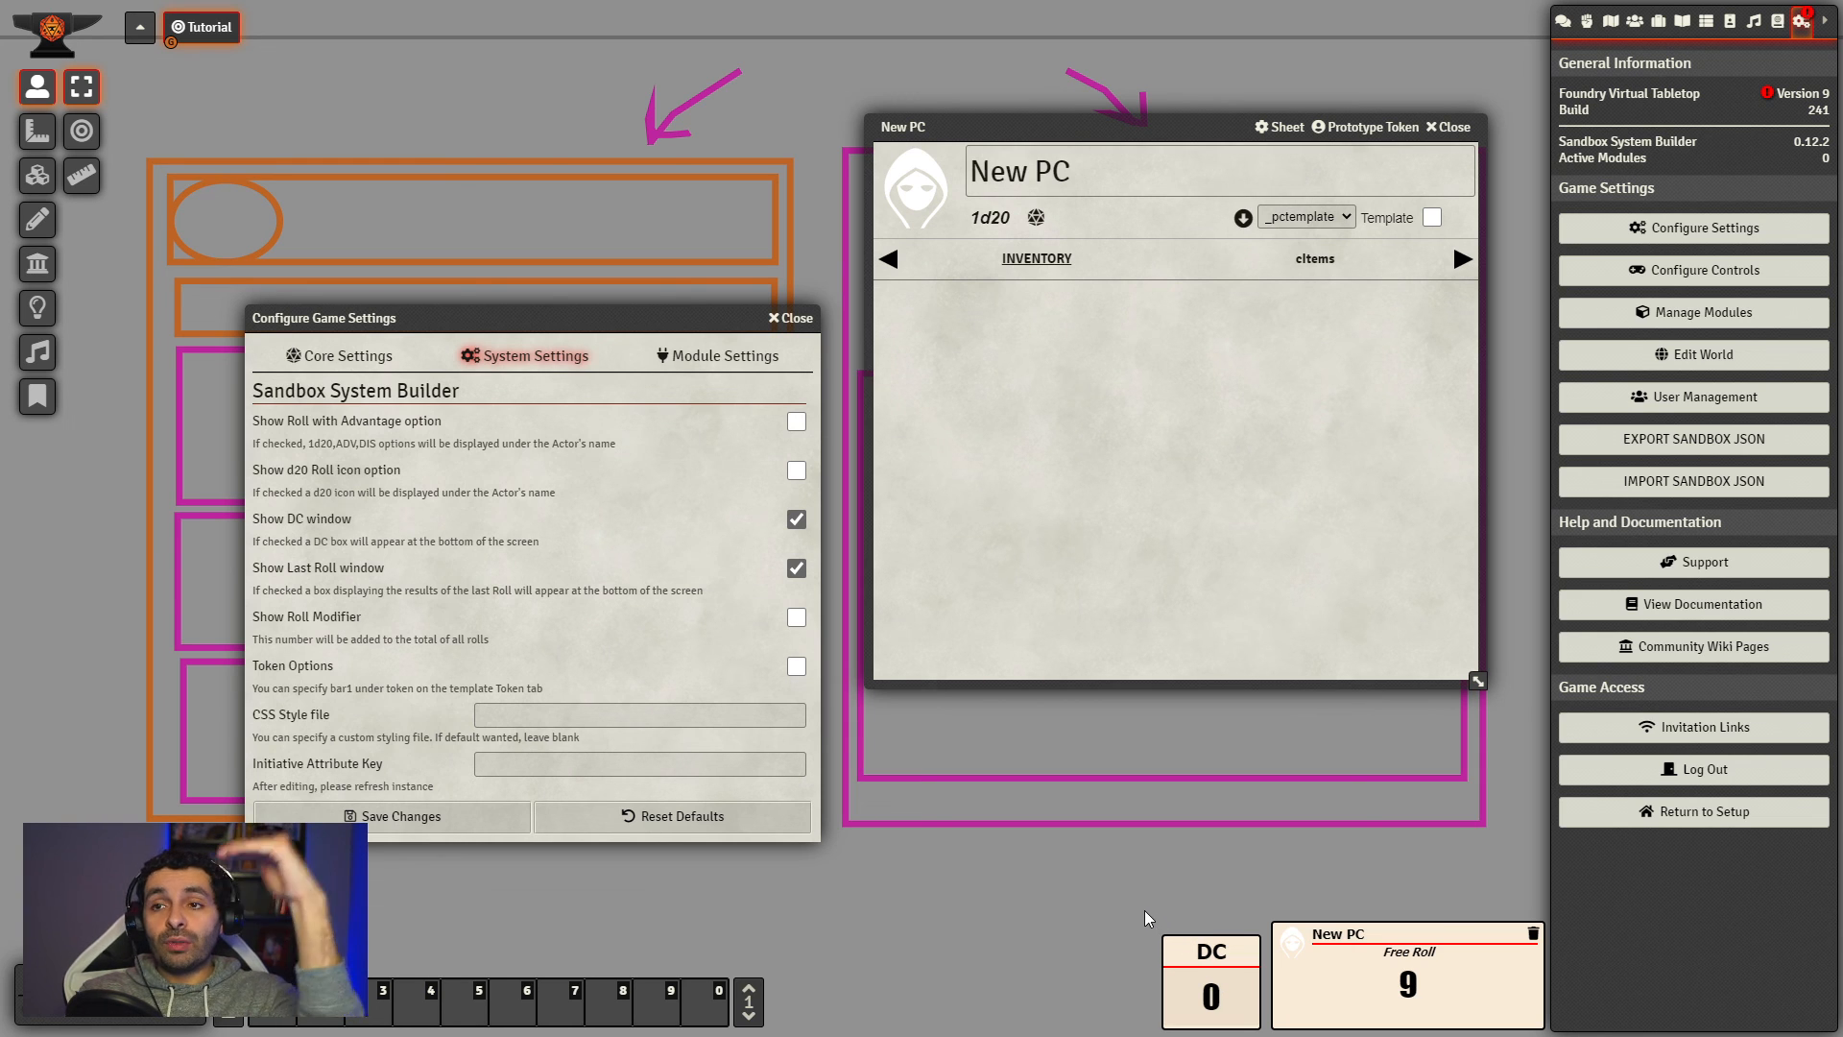
# Step: Set the difficulty value in the DC box to 12
pyautogui.click(1225, 1003)
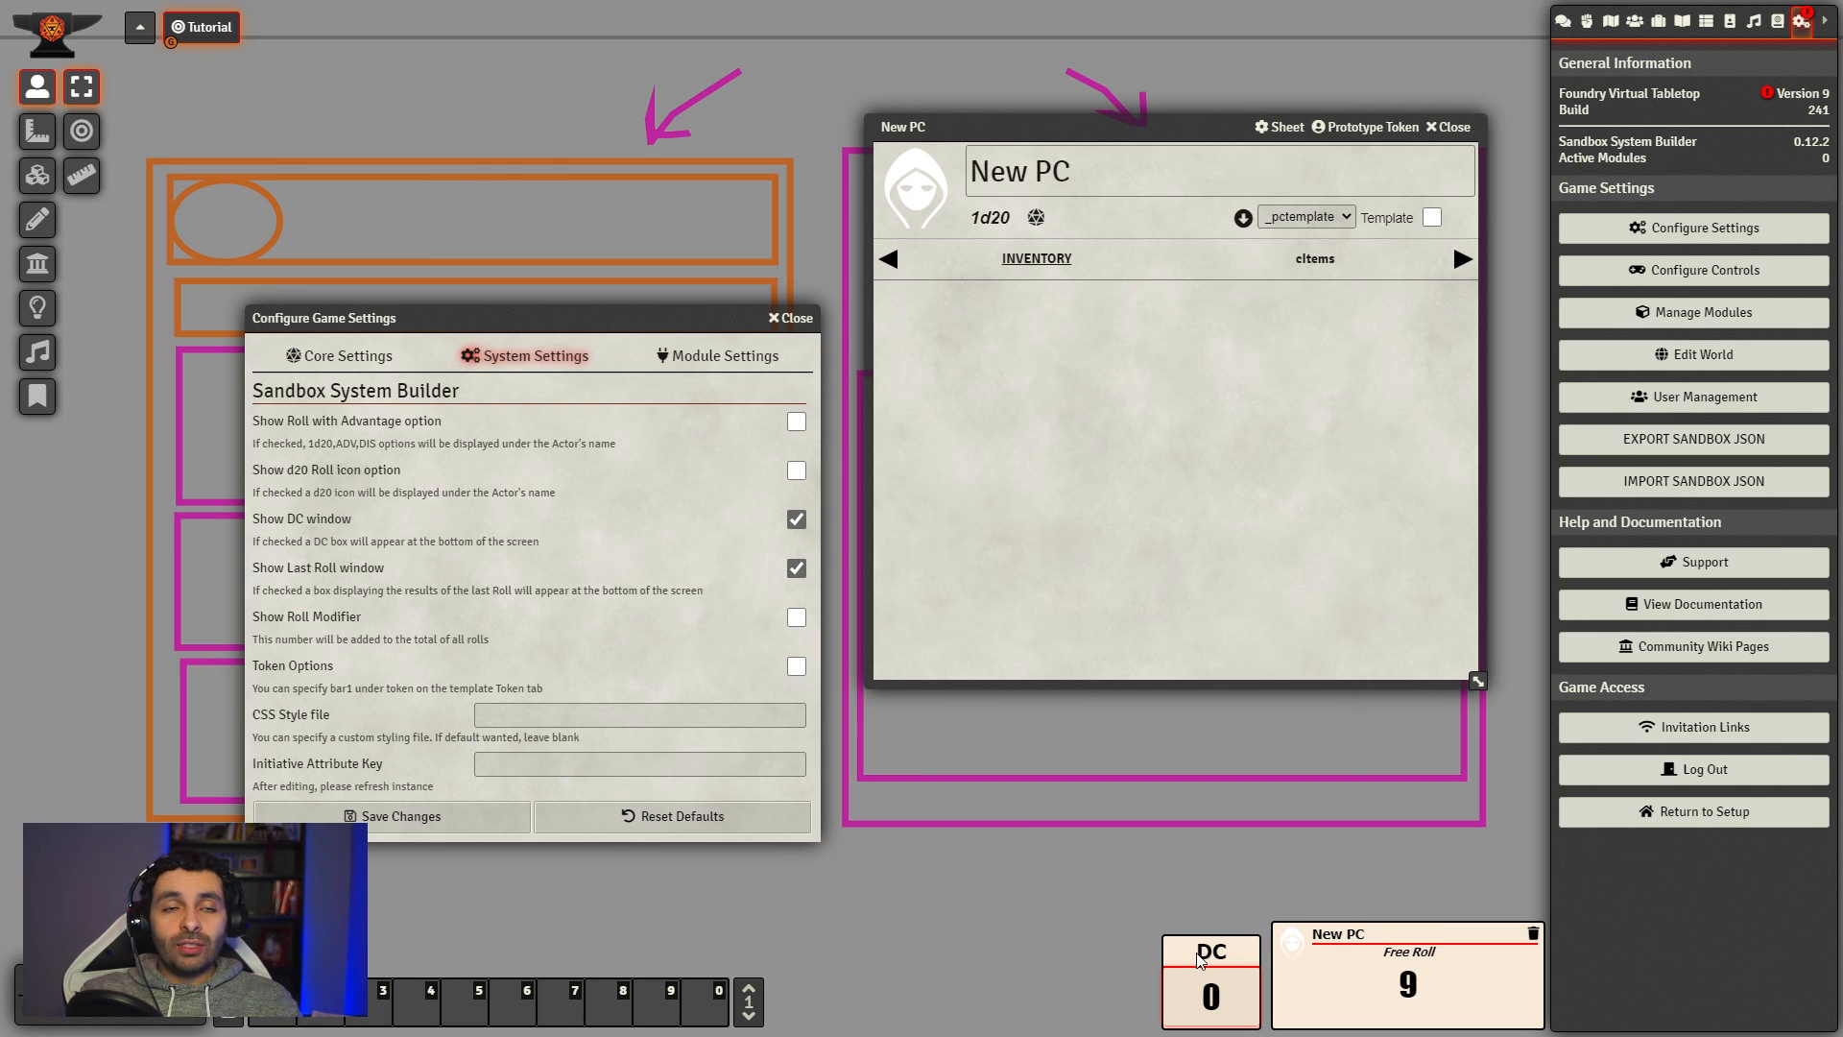
pyautogui.moveTo(1123, 124); pyautogui.dragTo(1159, 101)
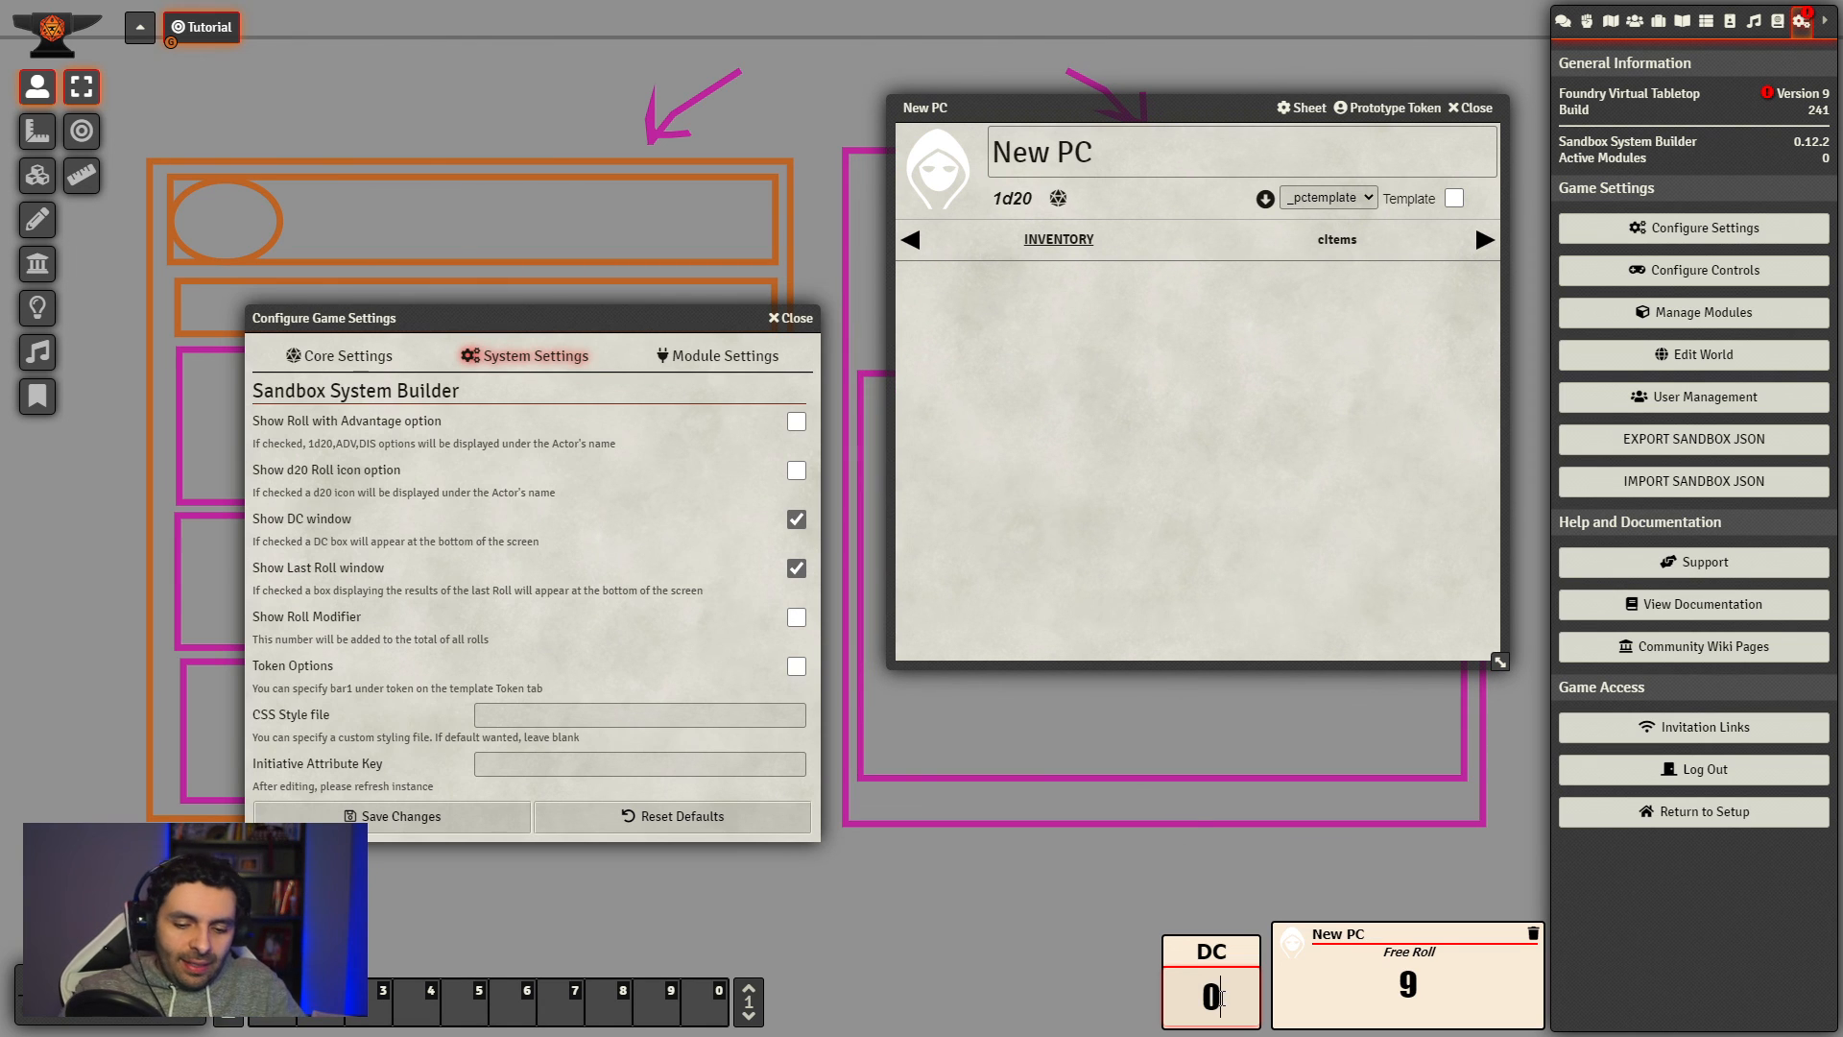
pyautogui.press('BackSpace')
pyautogui.write('12')
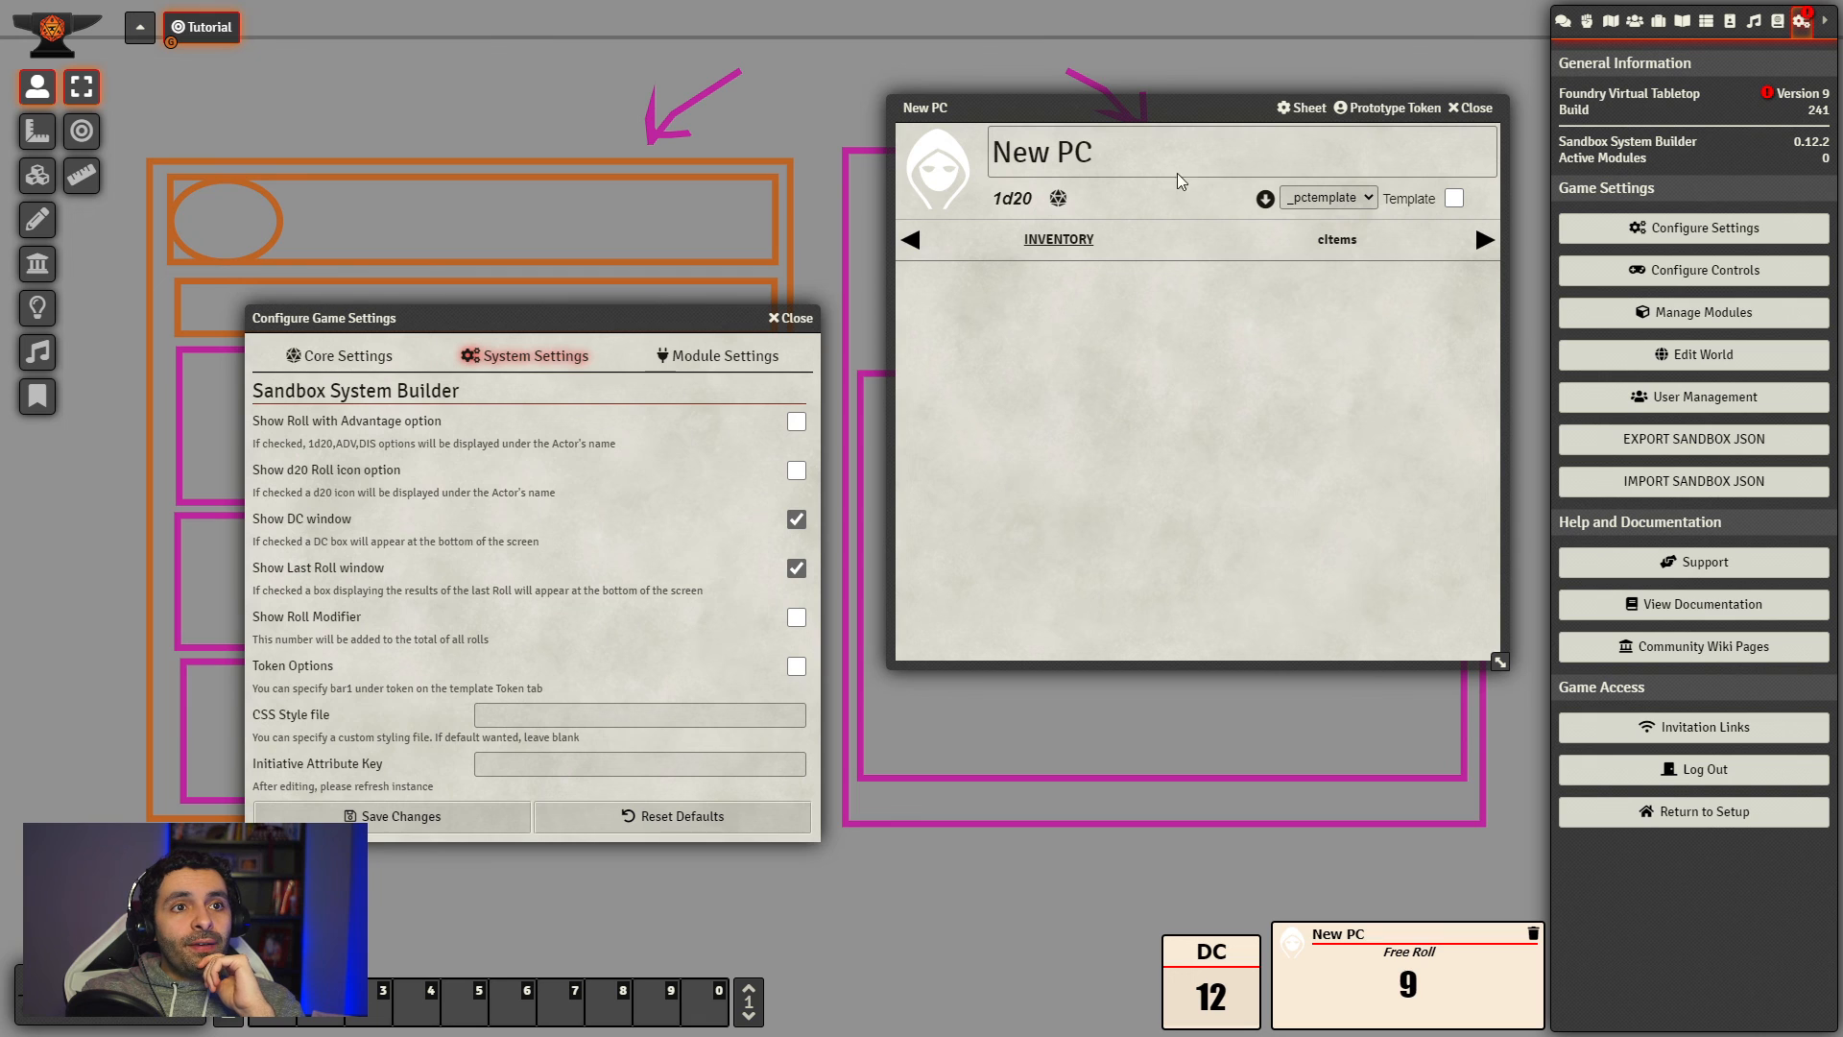
# Step: Enable Token Options in the Sandbox System Builder settings
pyautogui.moveTo(1168, 110); pyautogui.dragTo(1168, 170)
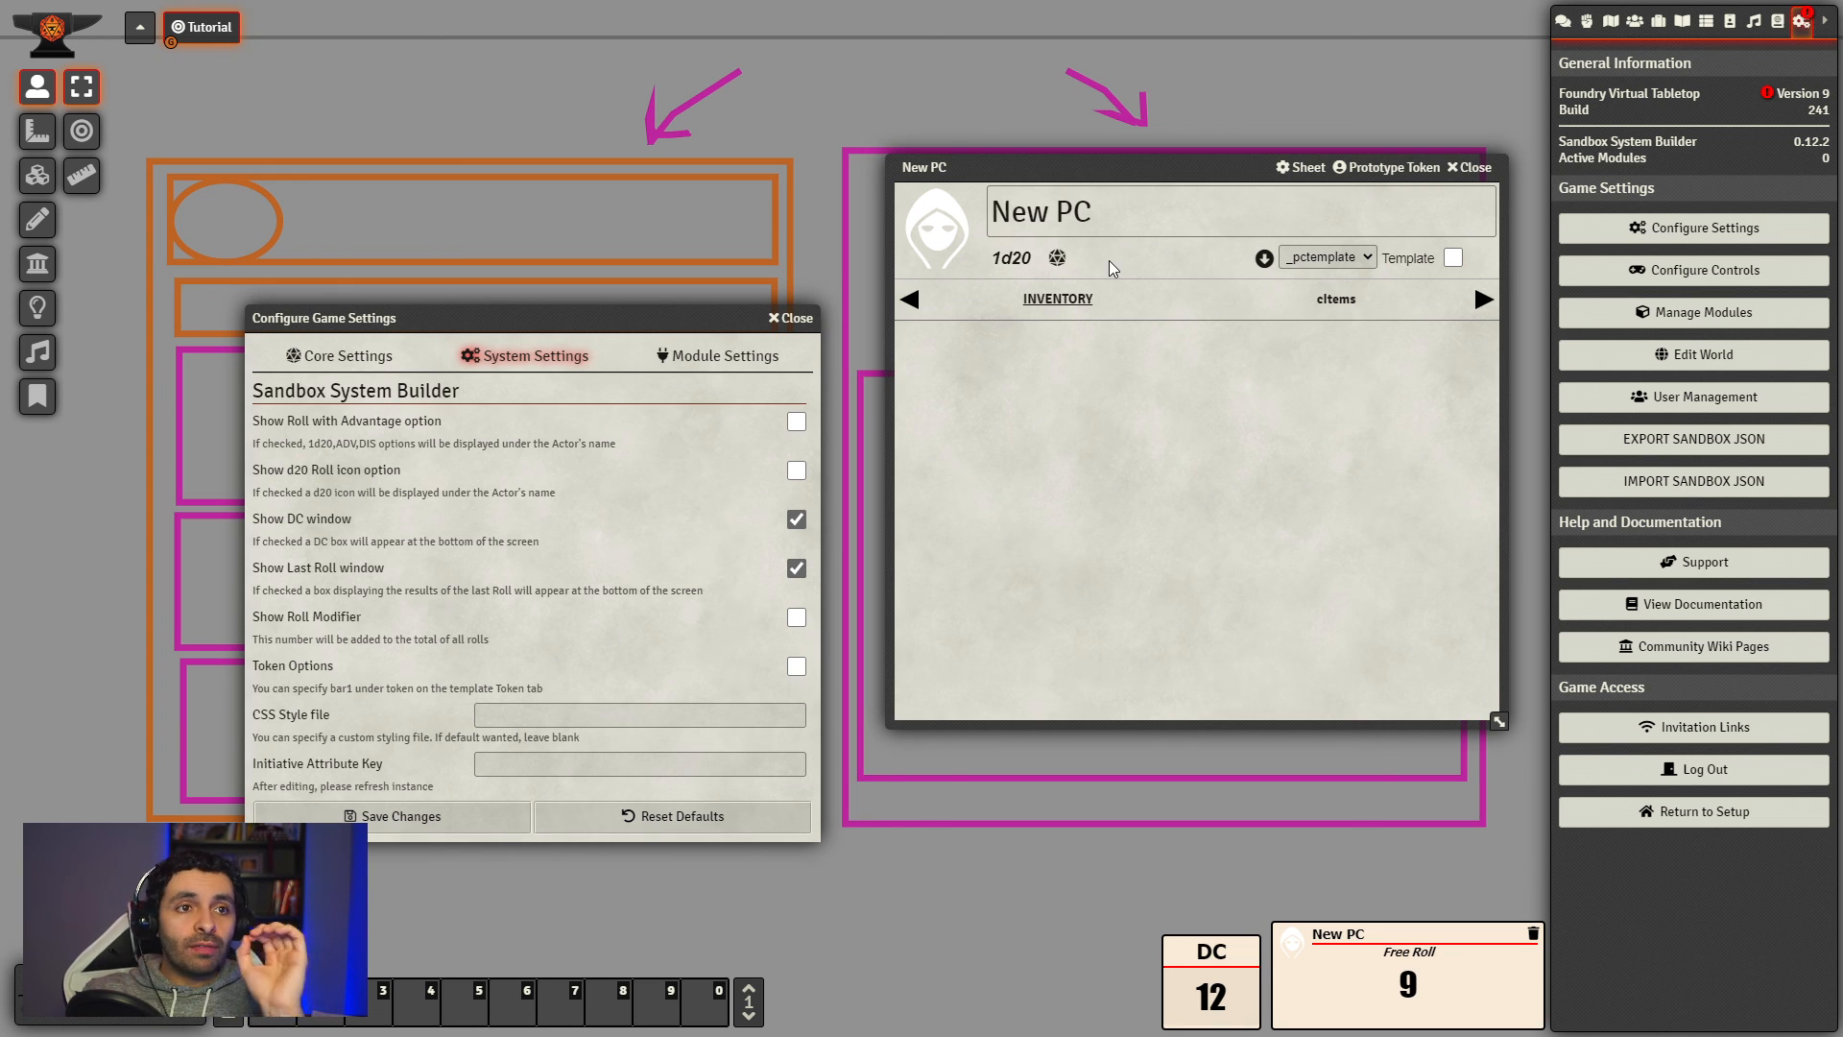
pyautogui.moveTo(1147, 170); pyautogui.dragTo(1148, 162)
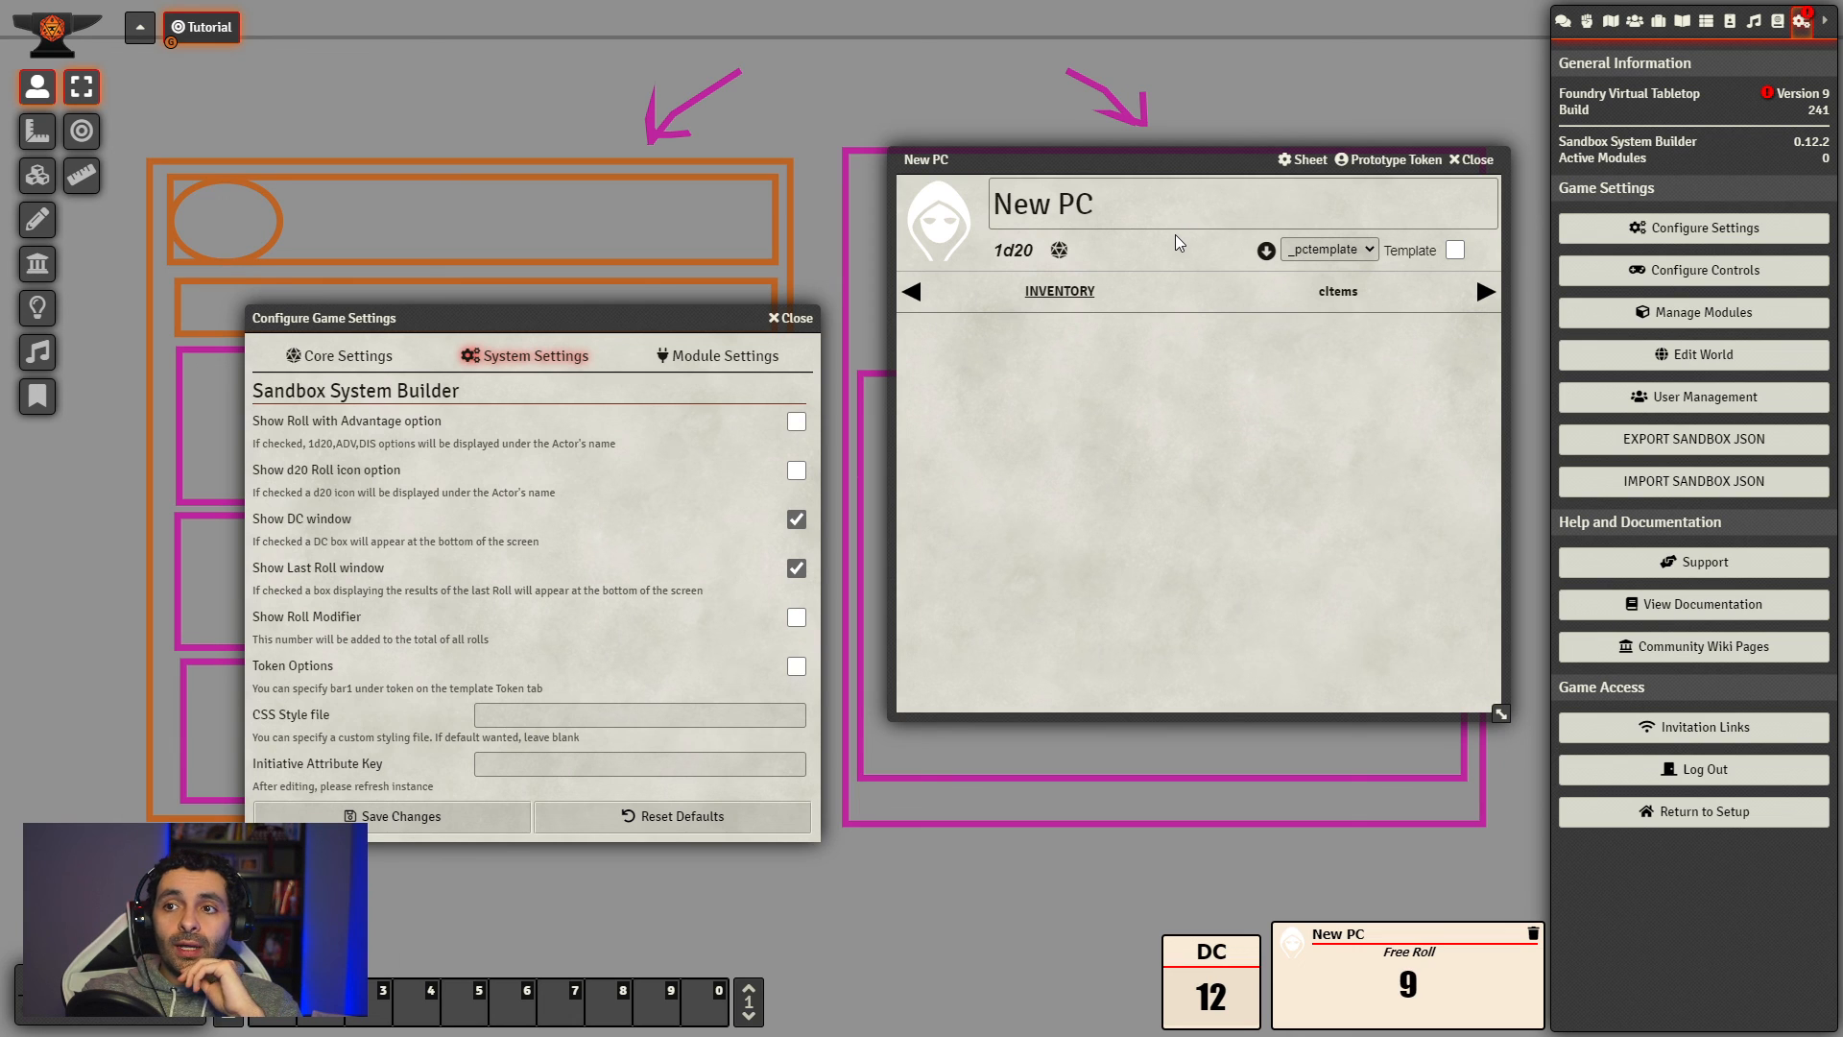
pyautogui.click(795, 666)
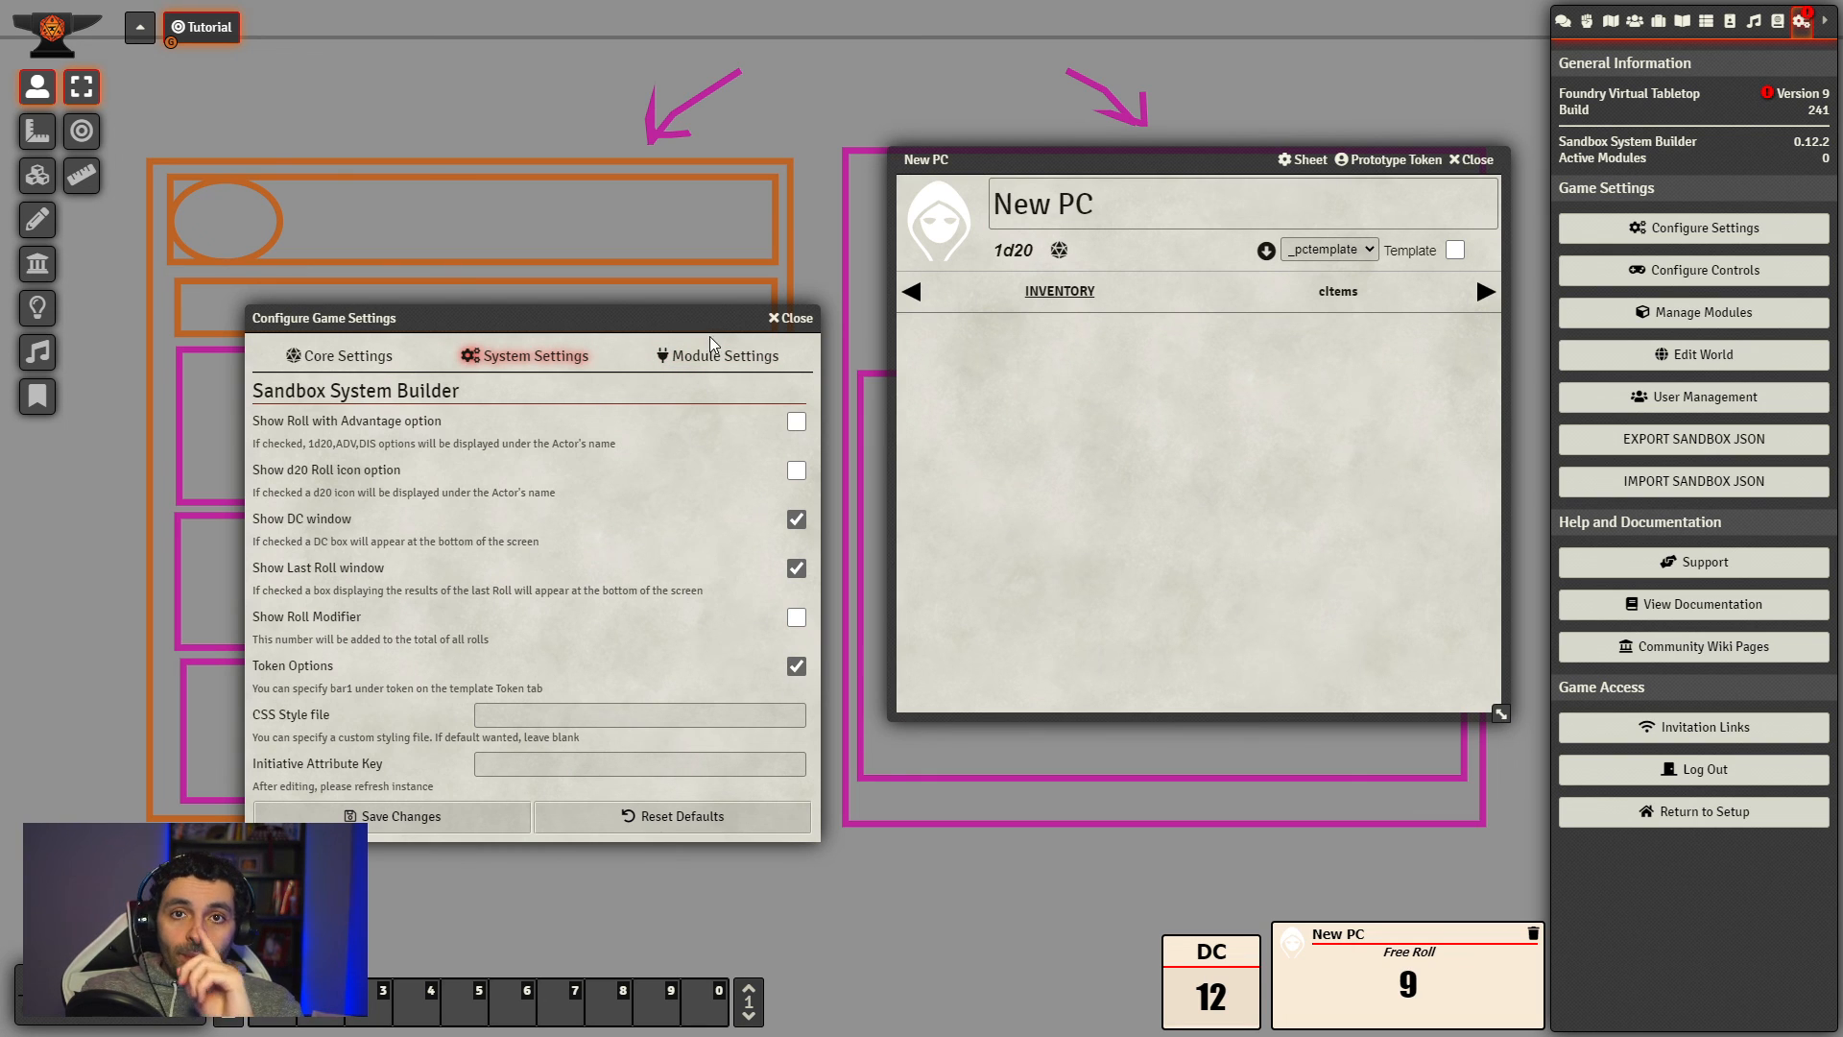
pyautogui.moveTo(718, 308); pyautogui.dragTo(702, 287)
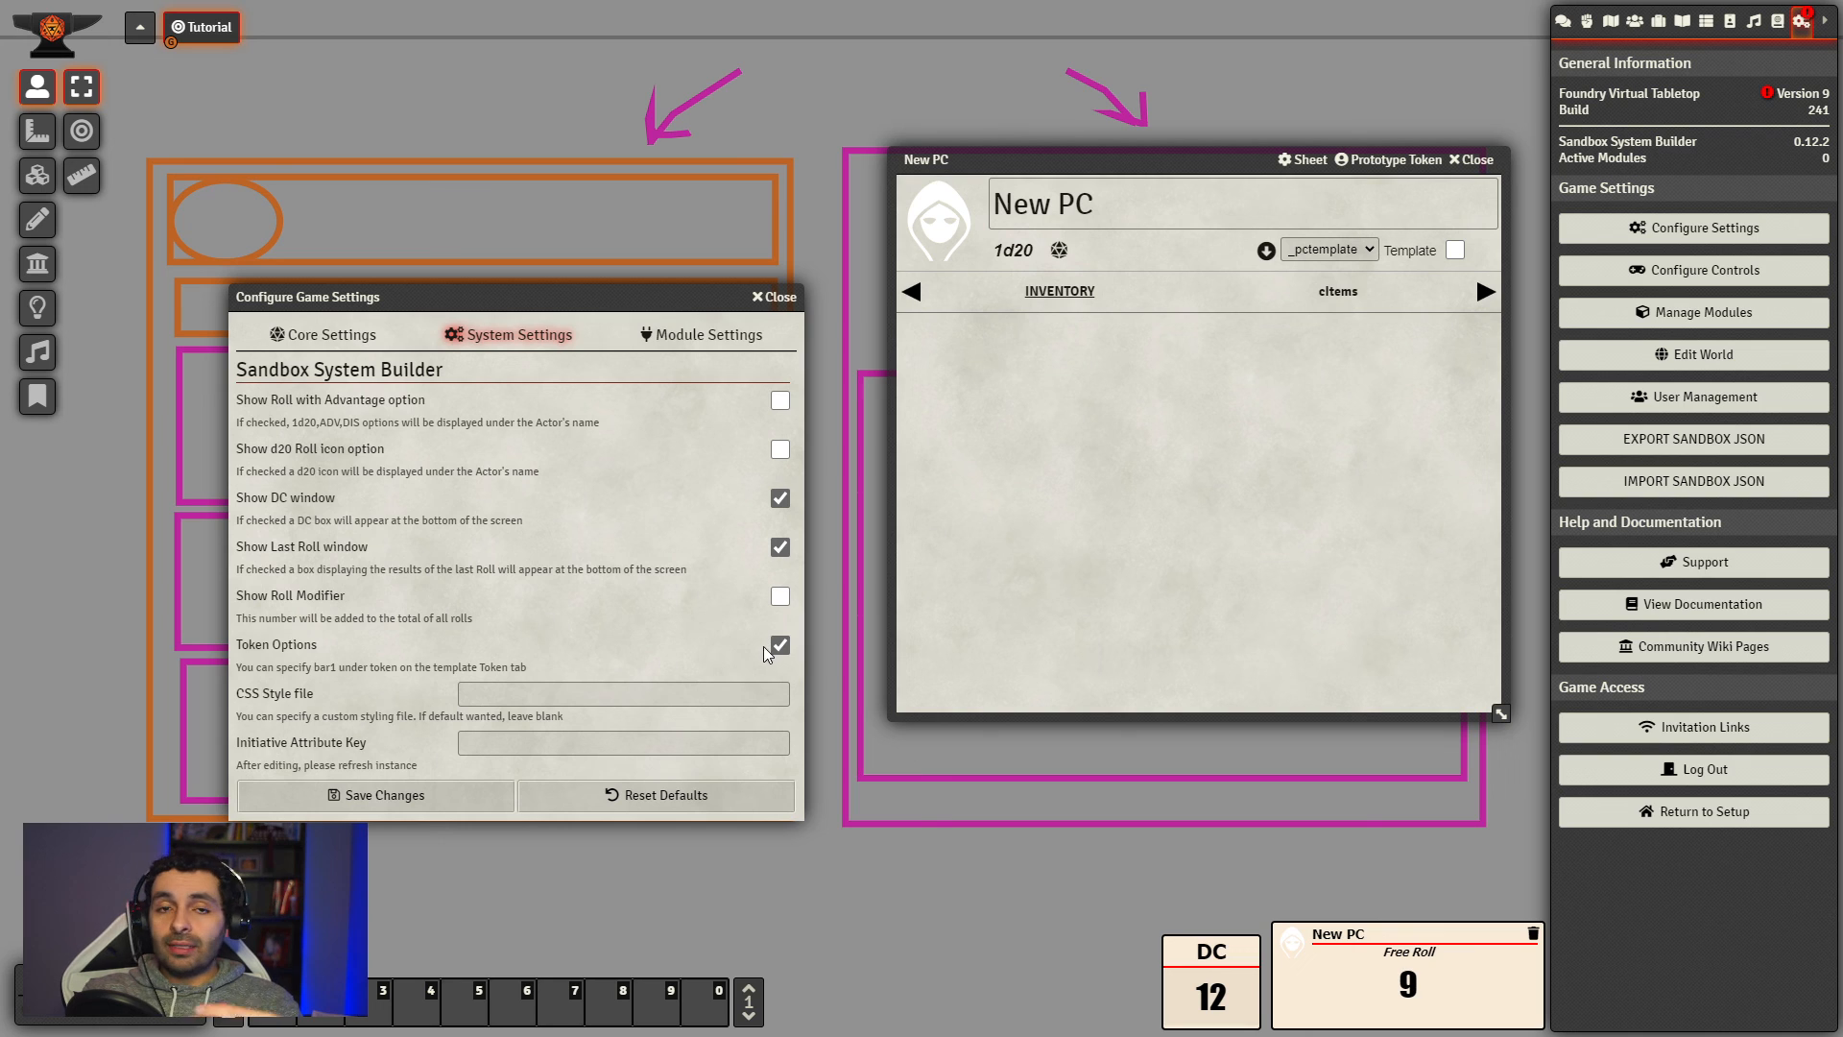
# Step: Examine the CSS Style file and Initiative Attribute Key settings without entering any values
pyautogui.click(500, 690)
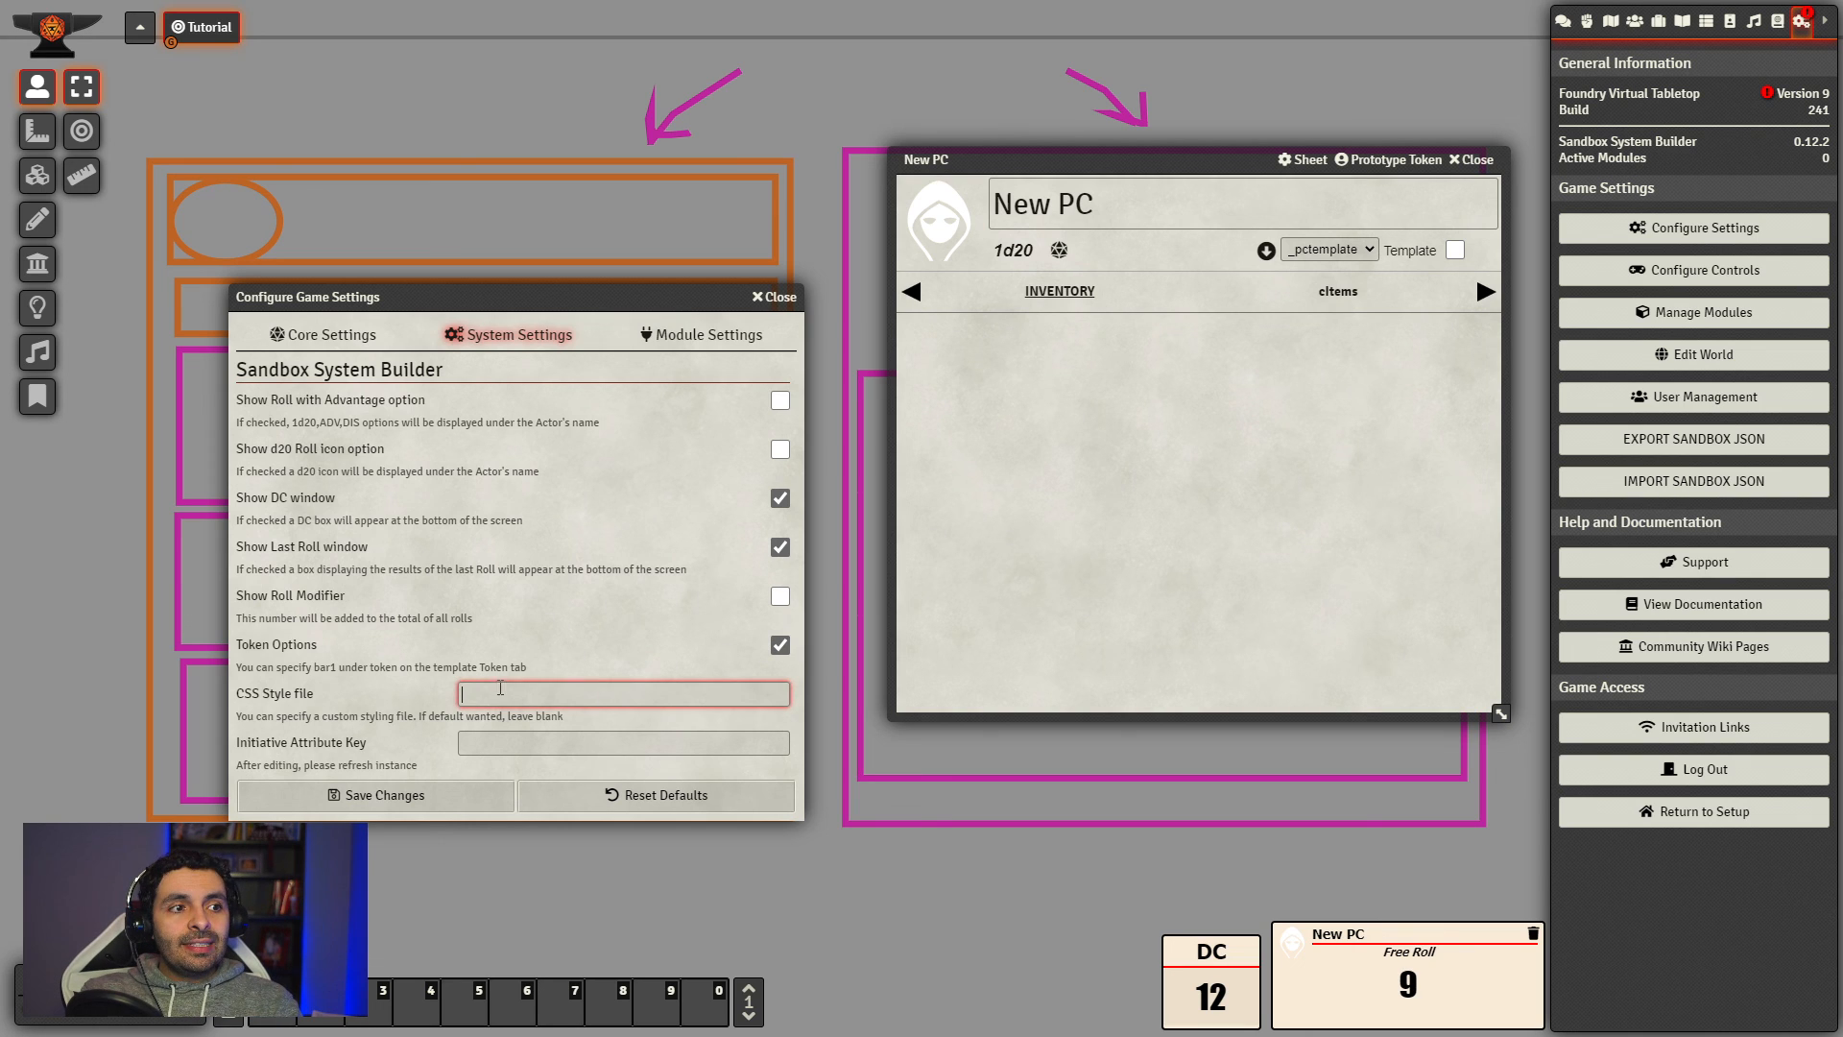
pyautogui.click(603, 723)
pyautogui.click(603, 695)
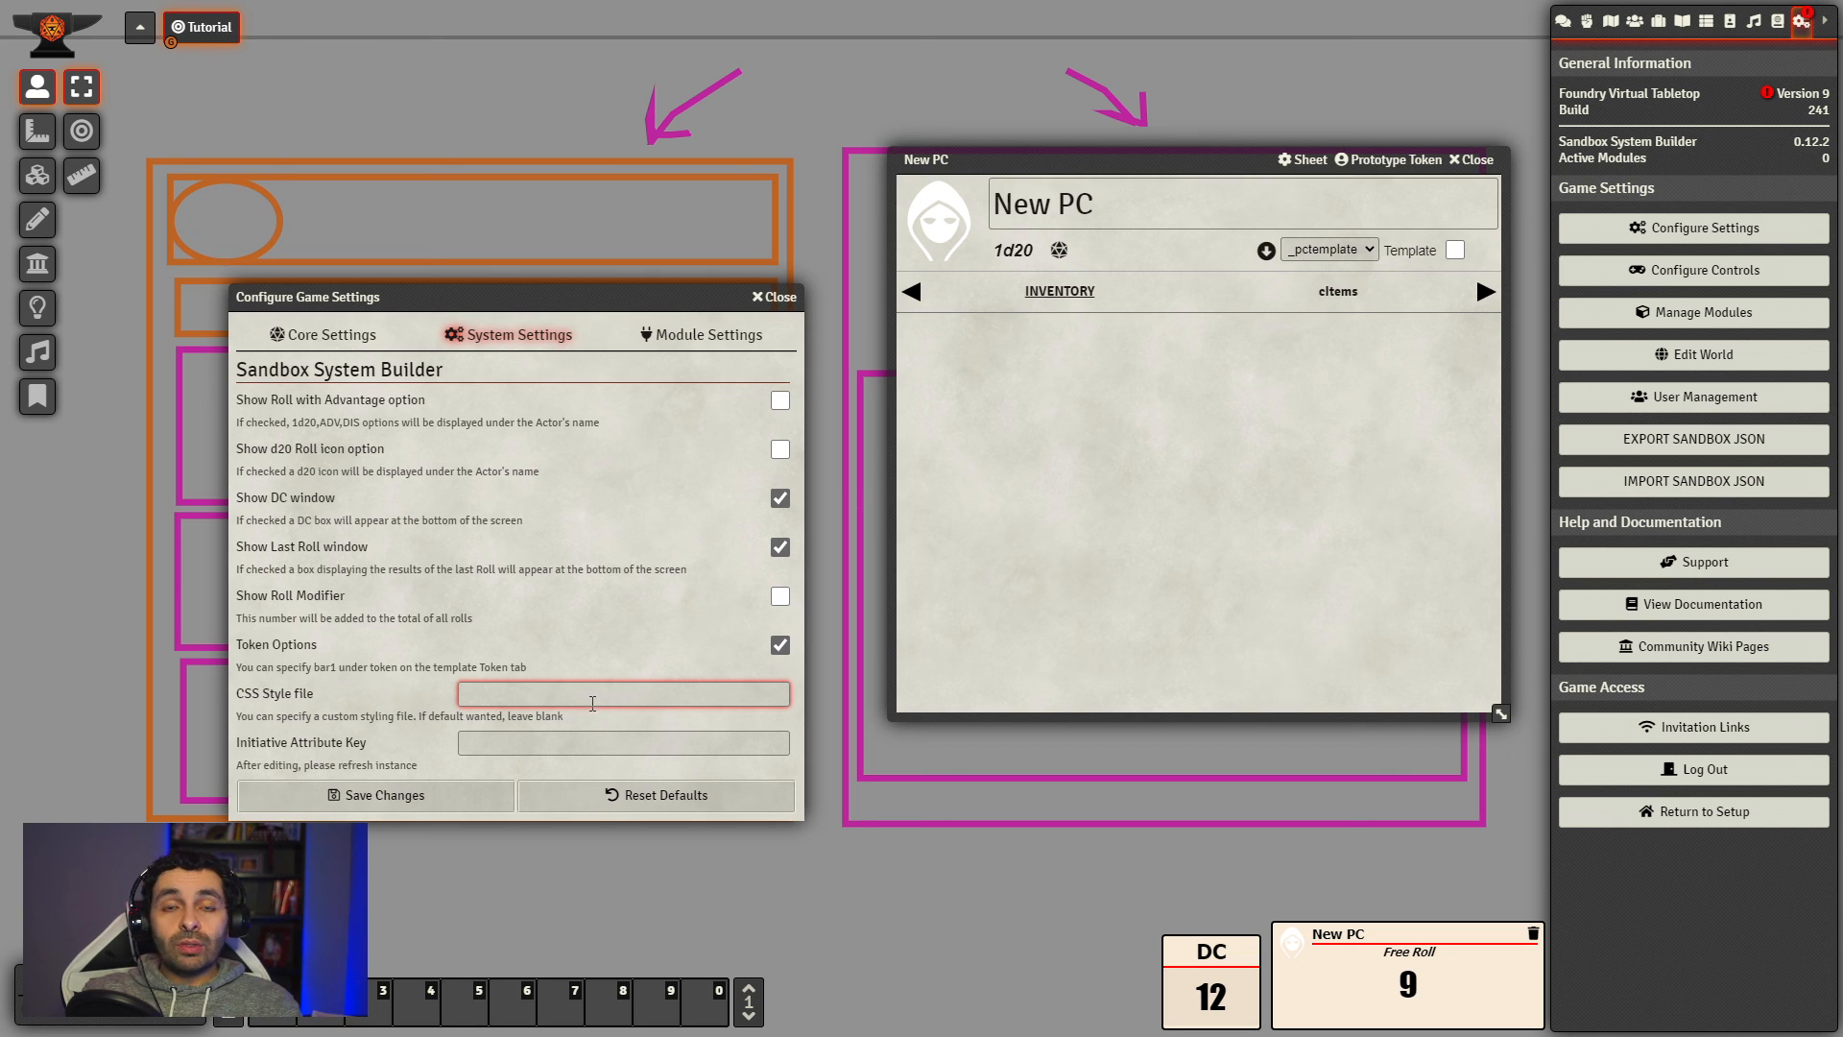
pyautogui.click(552, 746)
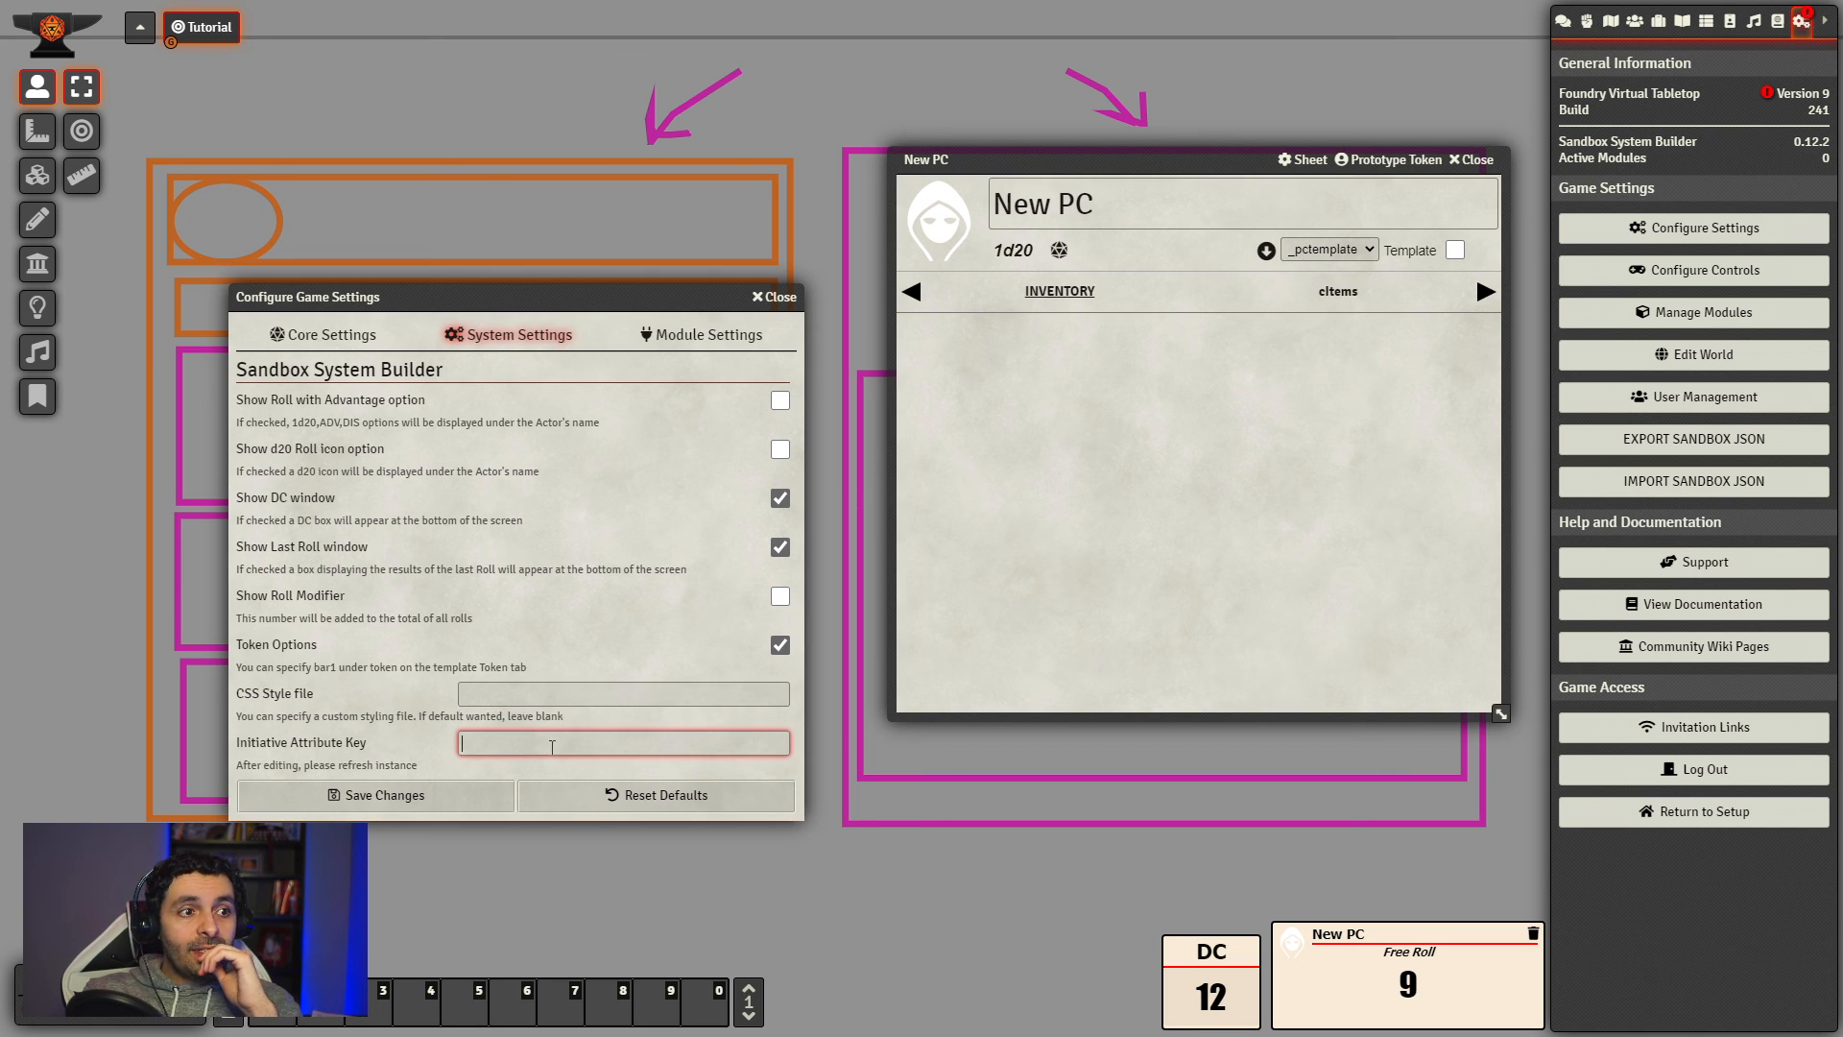
pyautogui.click(557, 722)
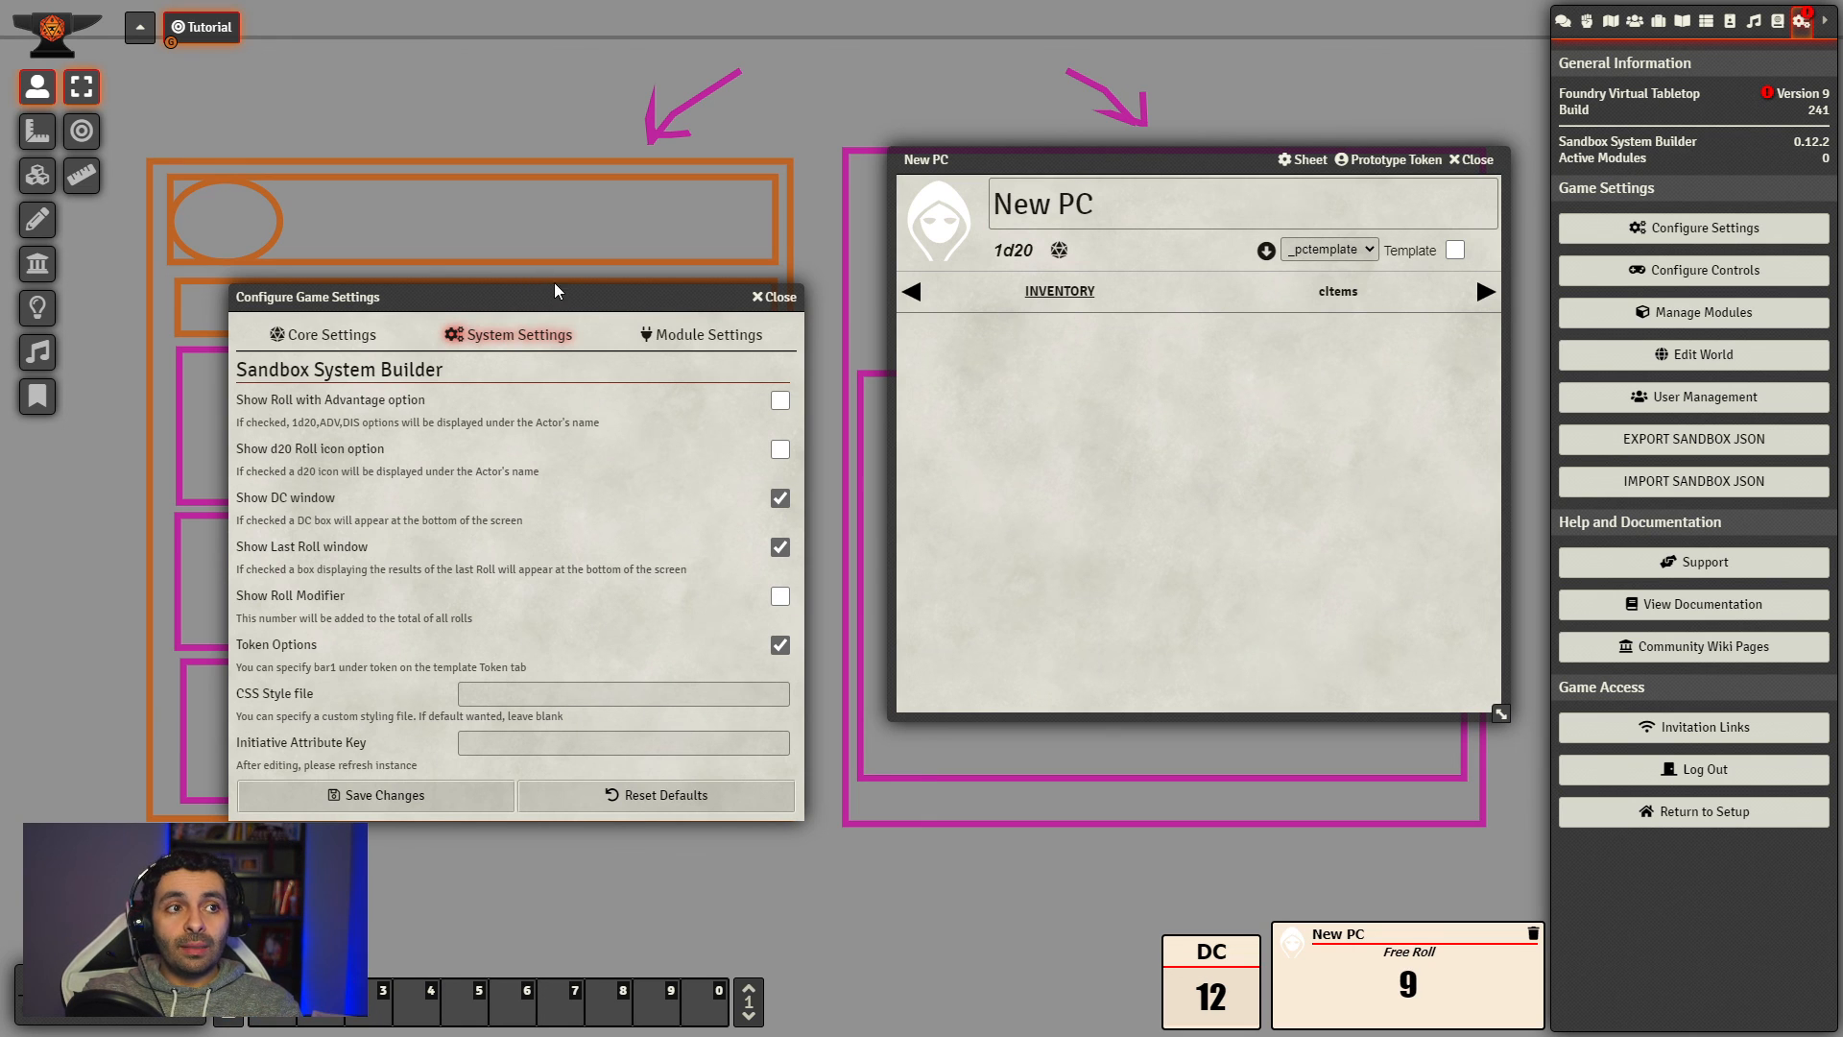
# Step: Save the system settings changes and close the New PC sheet
pyautogui.moveTo(559, 288); pyautogui.dragTo(531, 294)
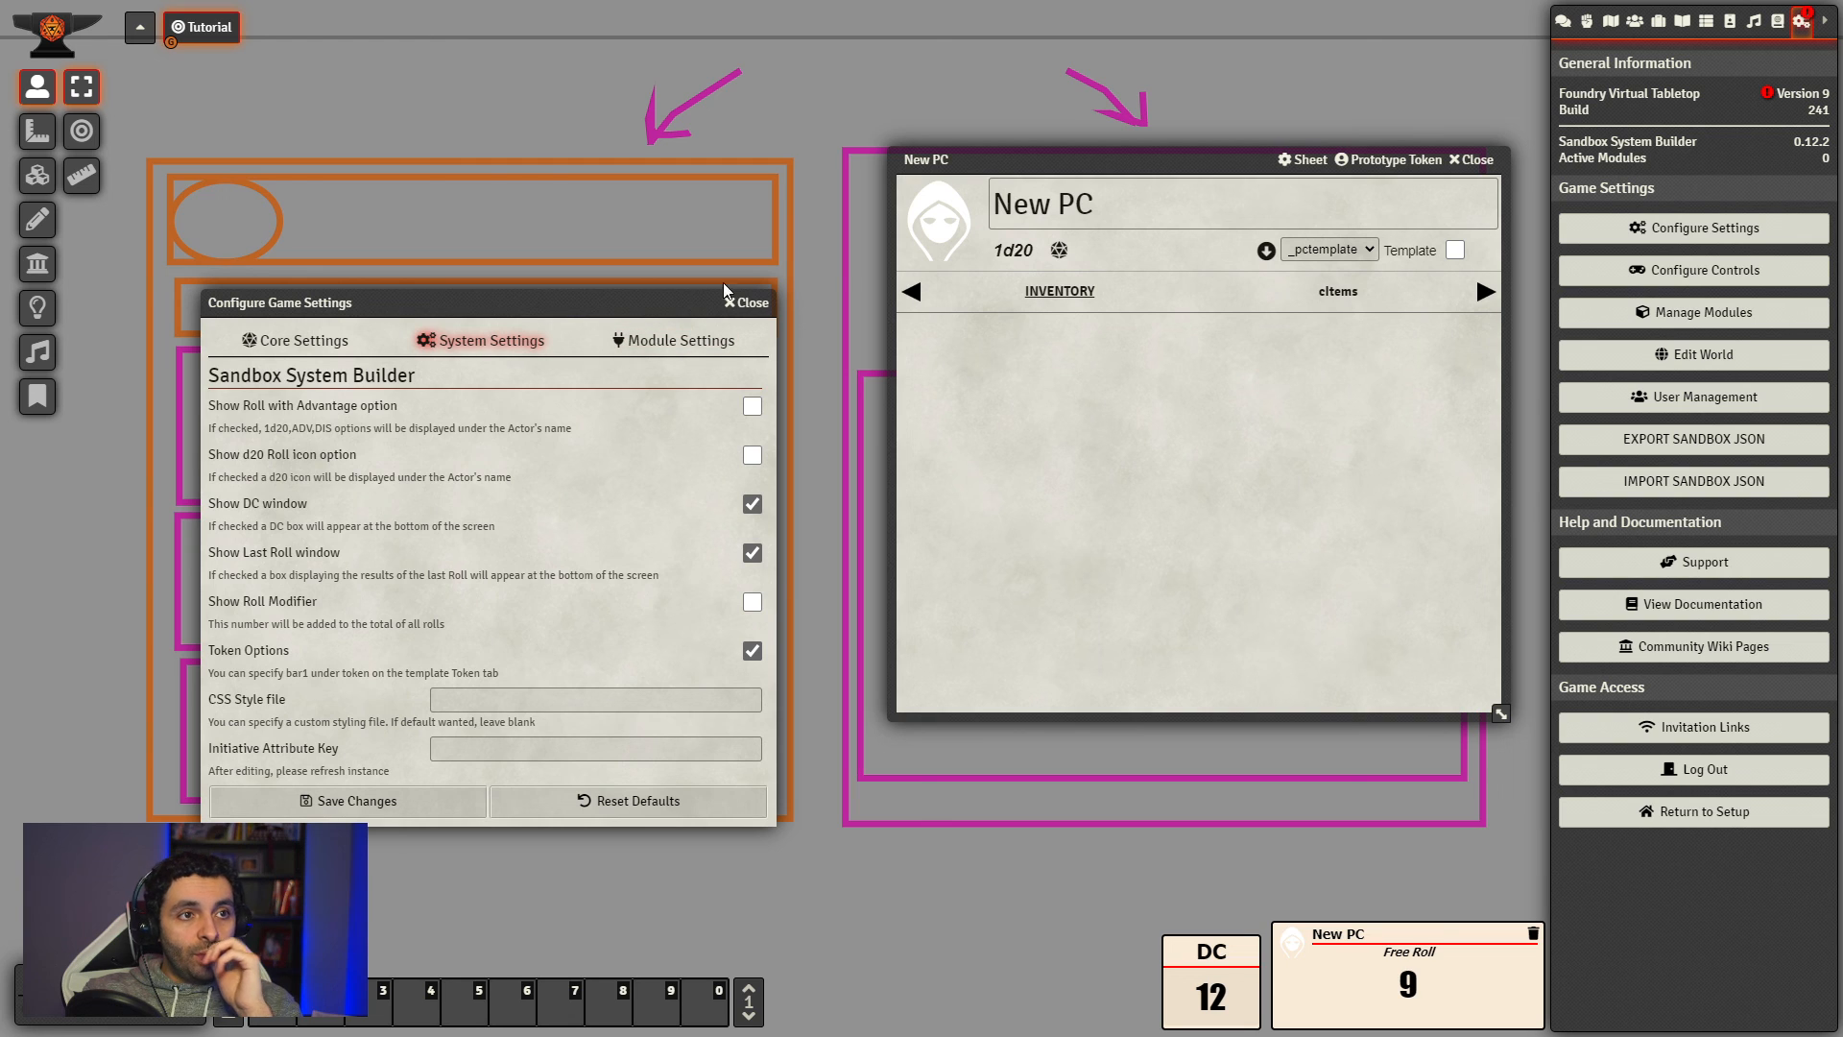
pyautogui.click(406, 806)
pyautogui.moveTo(1182, 161); pyautogui.dragTo(1104, 145)
pyautogui.click(1394, 143)
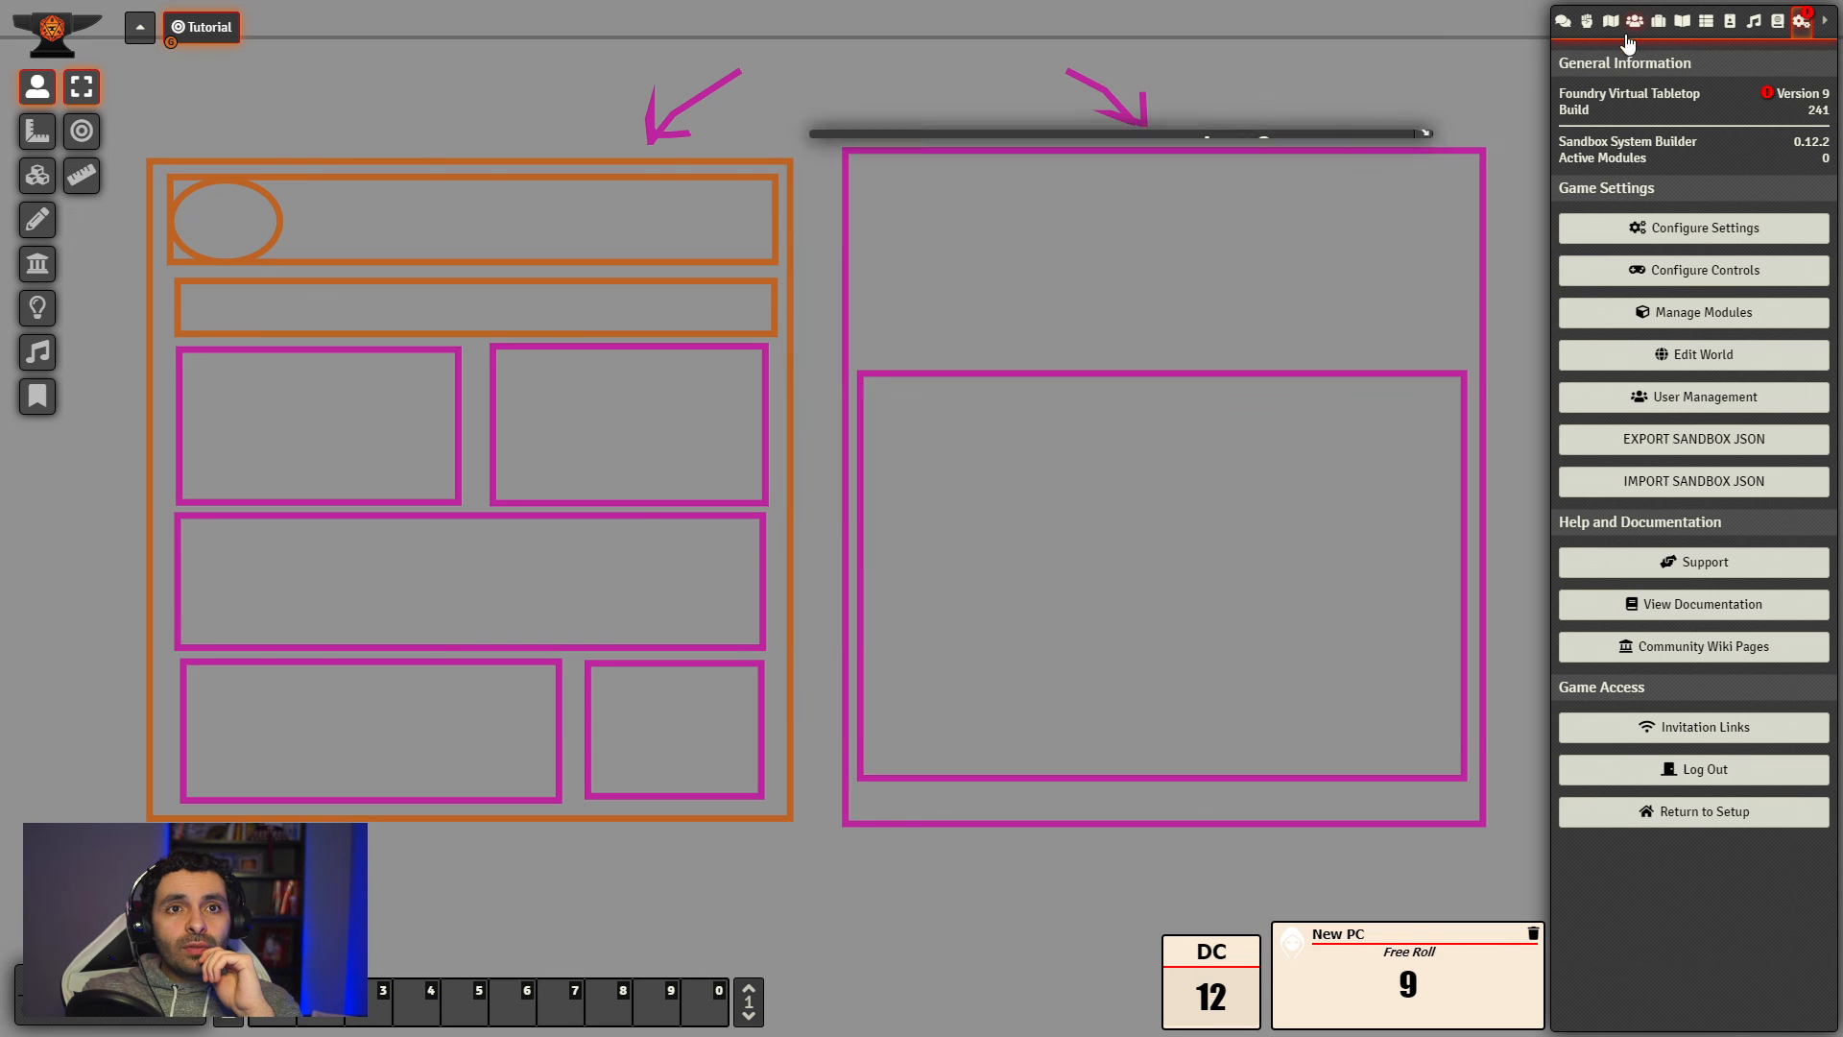
# Step: Open the _pctemplate actor and rebuild its sheet
pyautogui.click(1635, 21)
pyautogui.click(1632, 142)
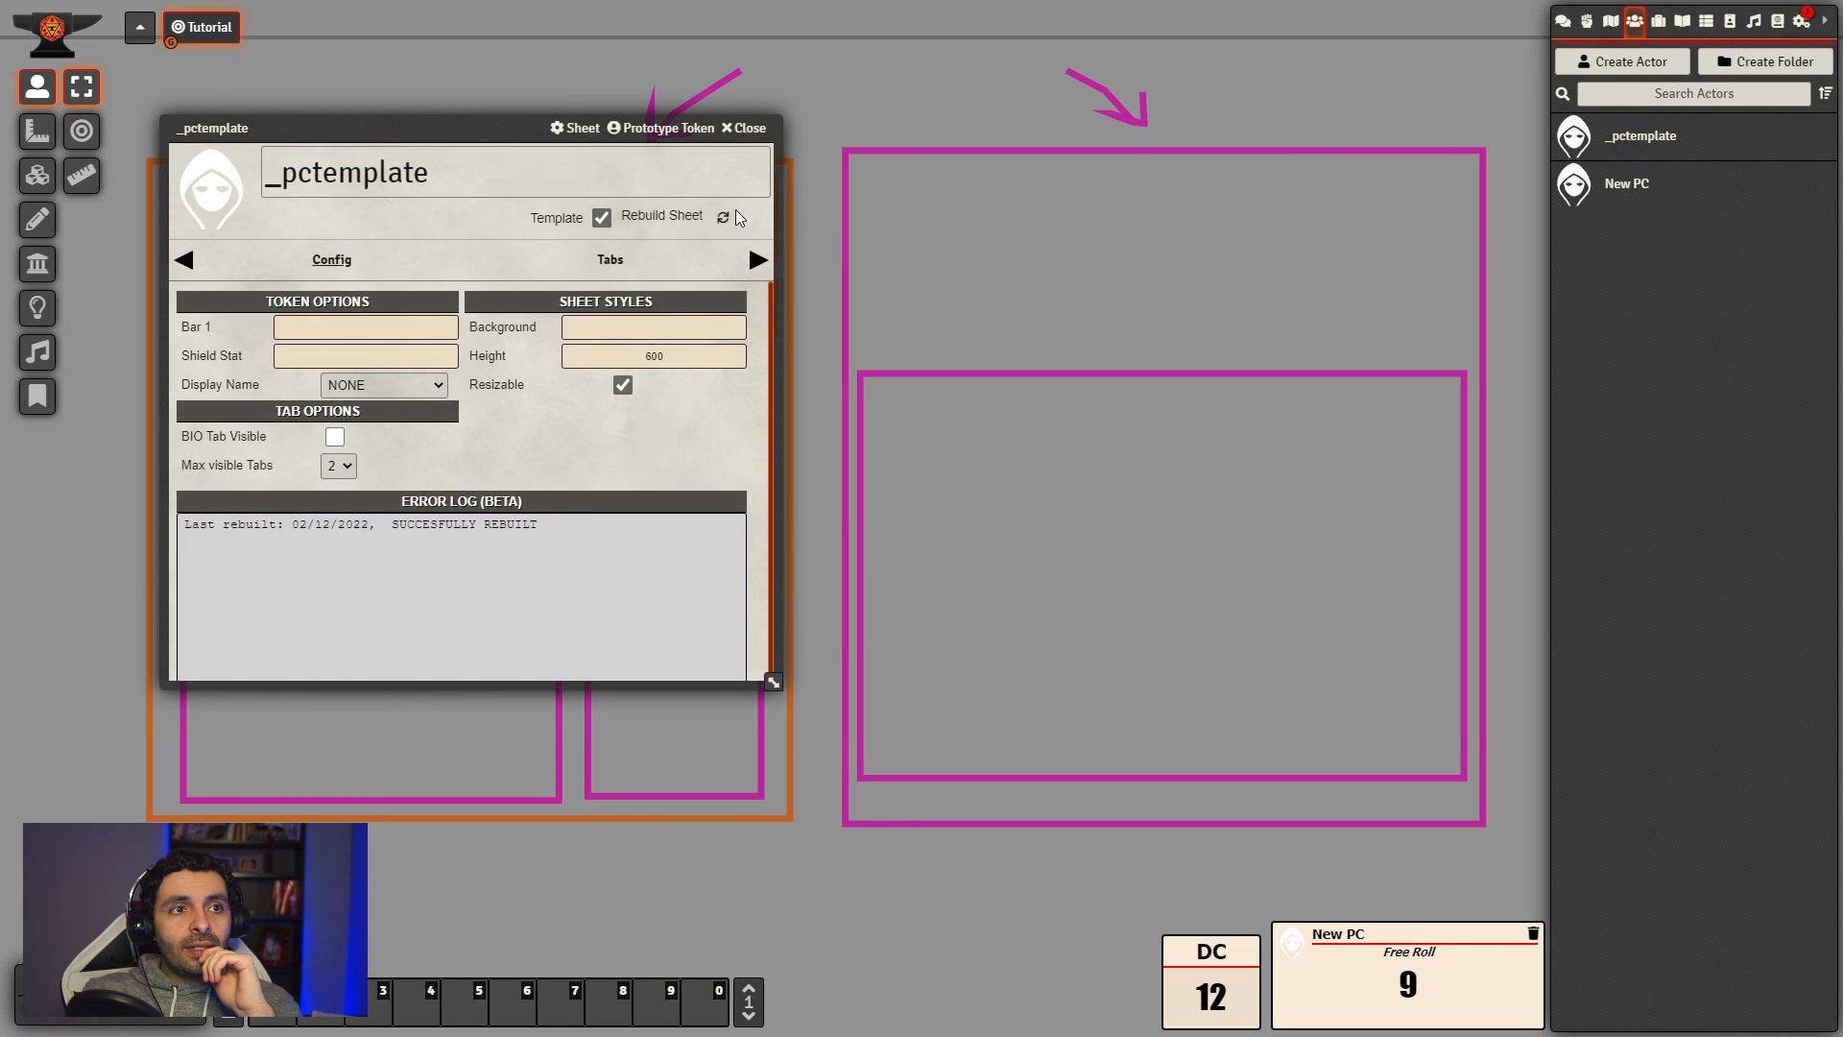
pyautogui.click(725, 215)
# Step: Open the New PC sheet to check its header and tabs, repositioning it over the scene's wireframes
pyautogui.click(1635, 21)
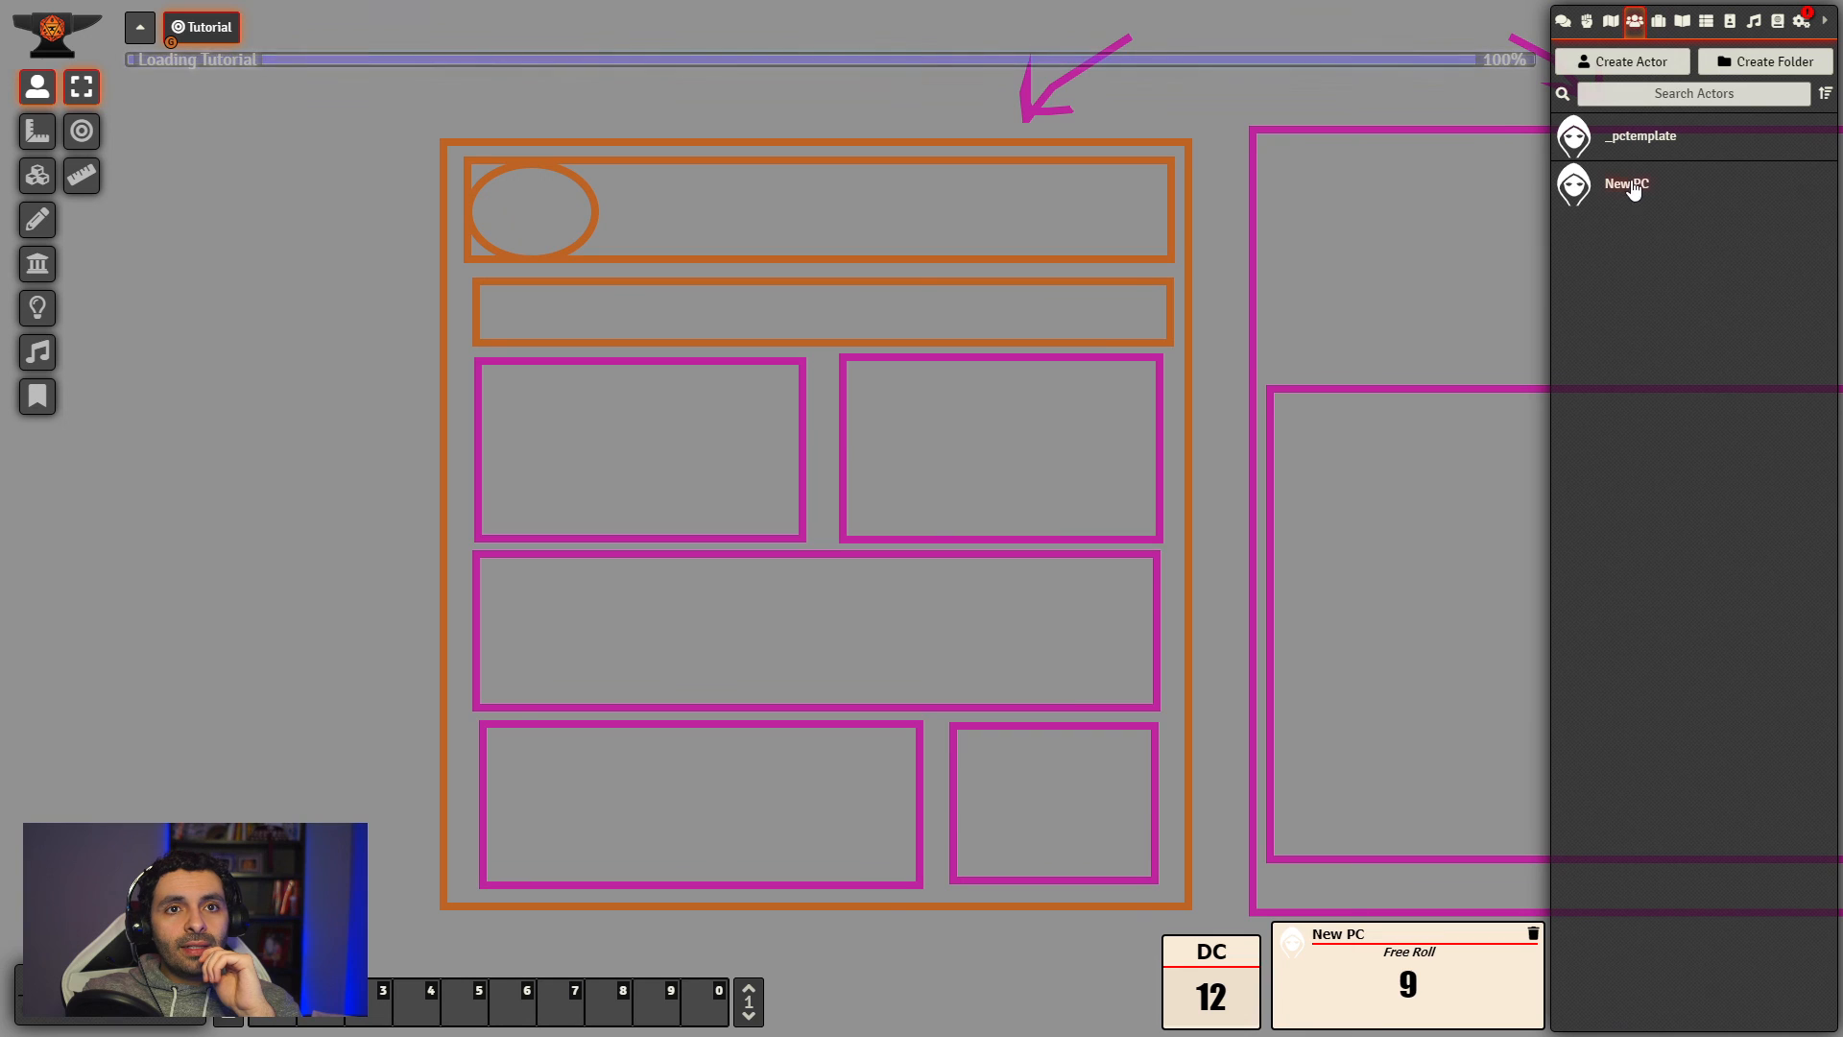
pyautogui.click(1627, 184)
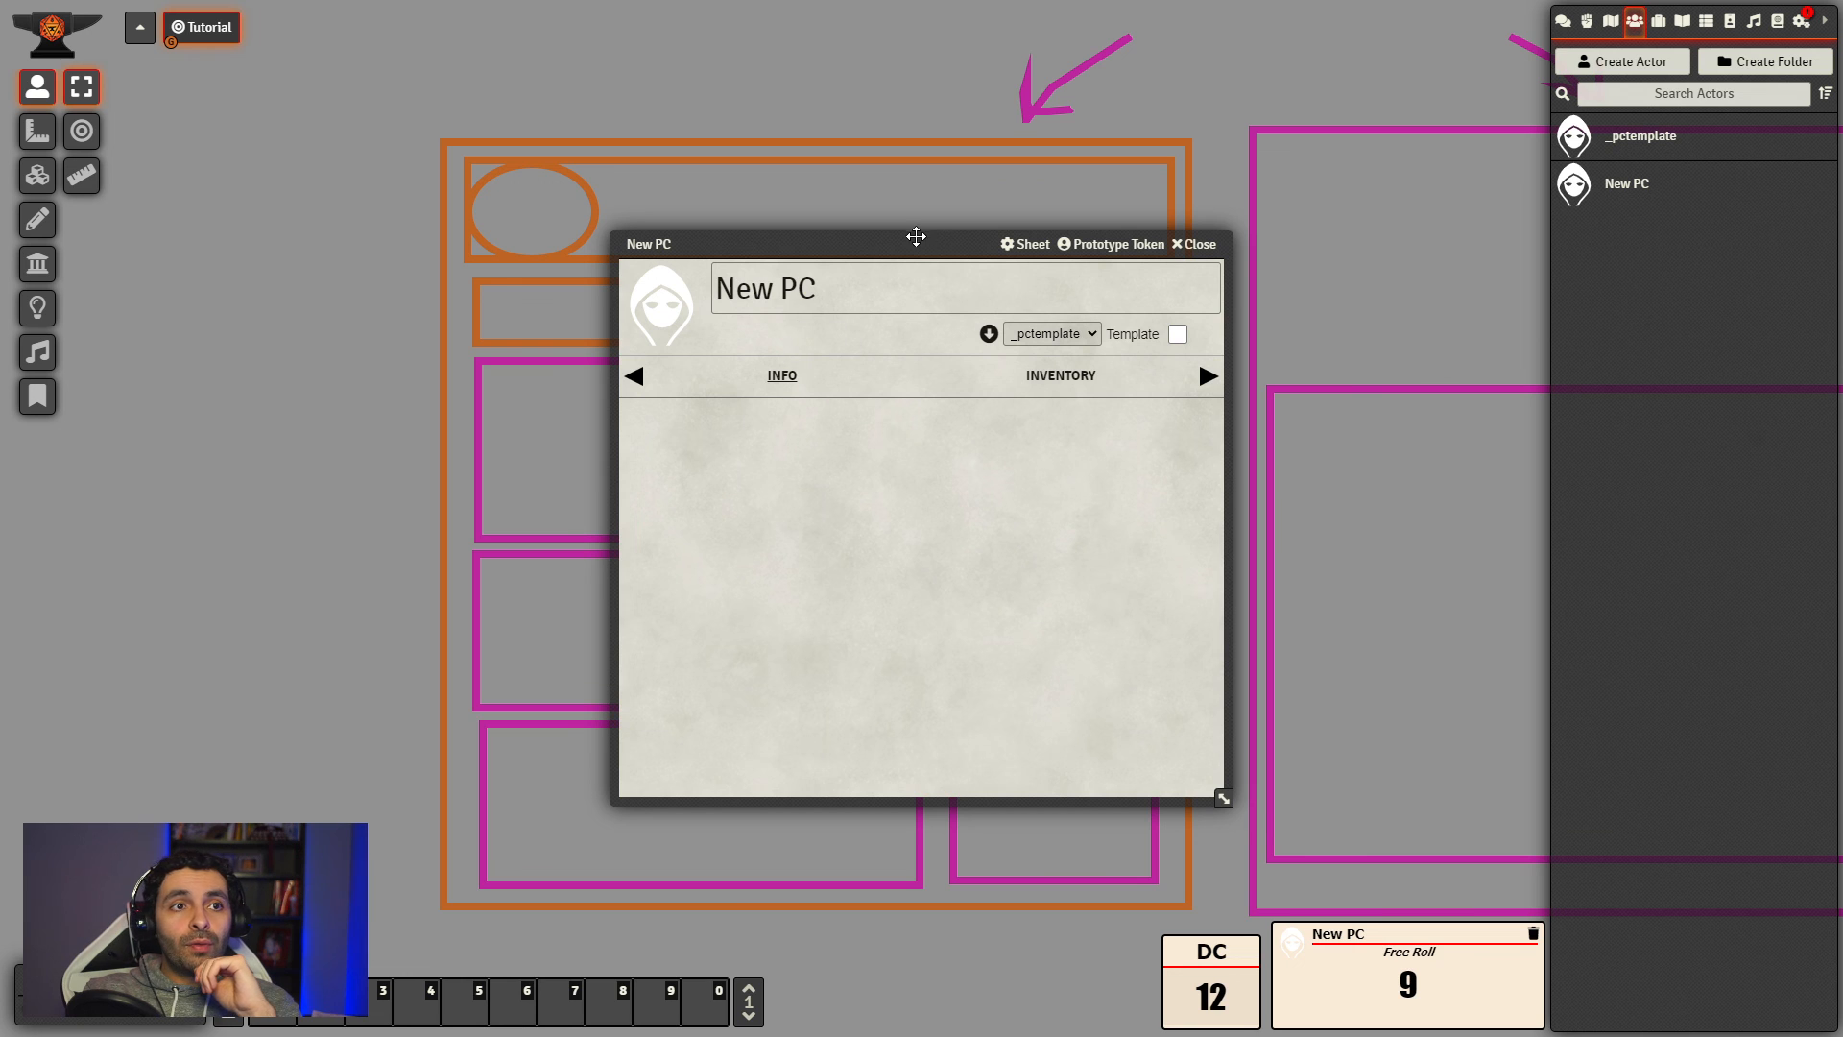
pyautogui.moveTo(916, 237); pyautogui.dragTo(1030, 217)
pyautogui.moveTo(394, 513); pyautogui.dragTo(30, 524)
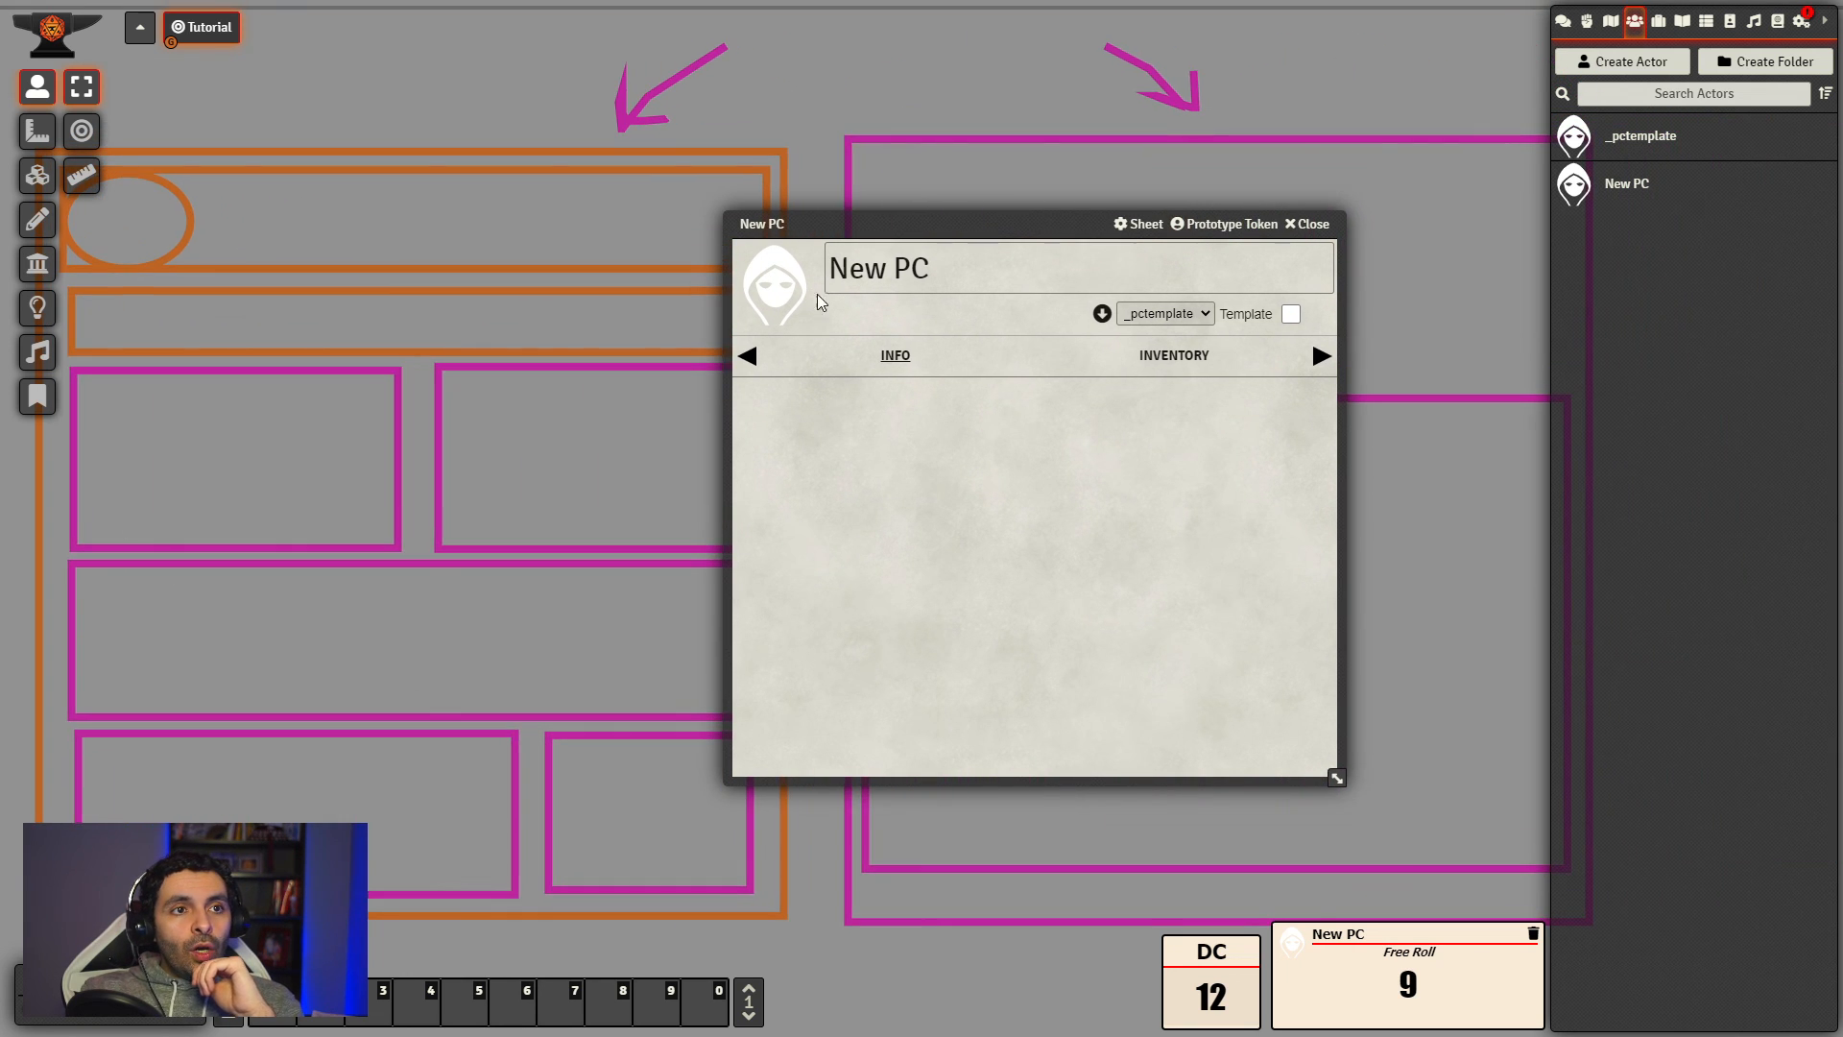
pyautogui.moveTo(1046, 218); pyautogui.dragTo(921, 216)
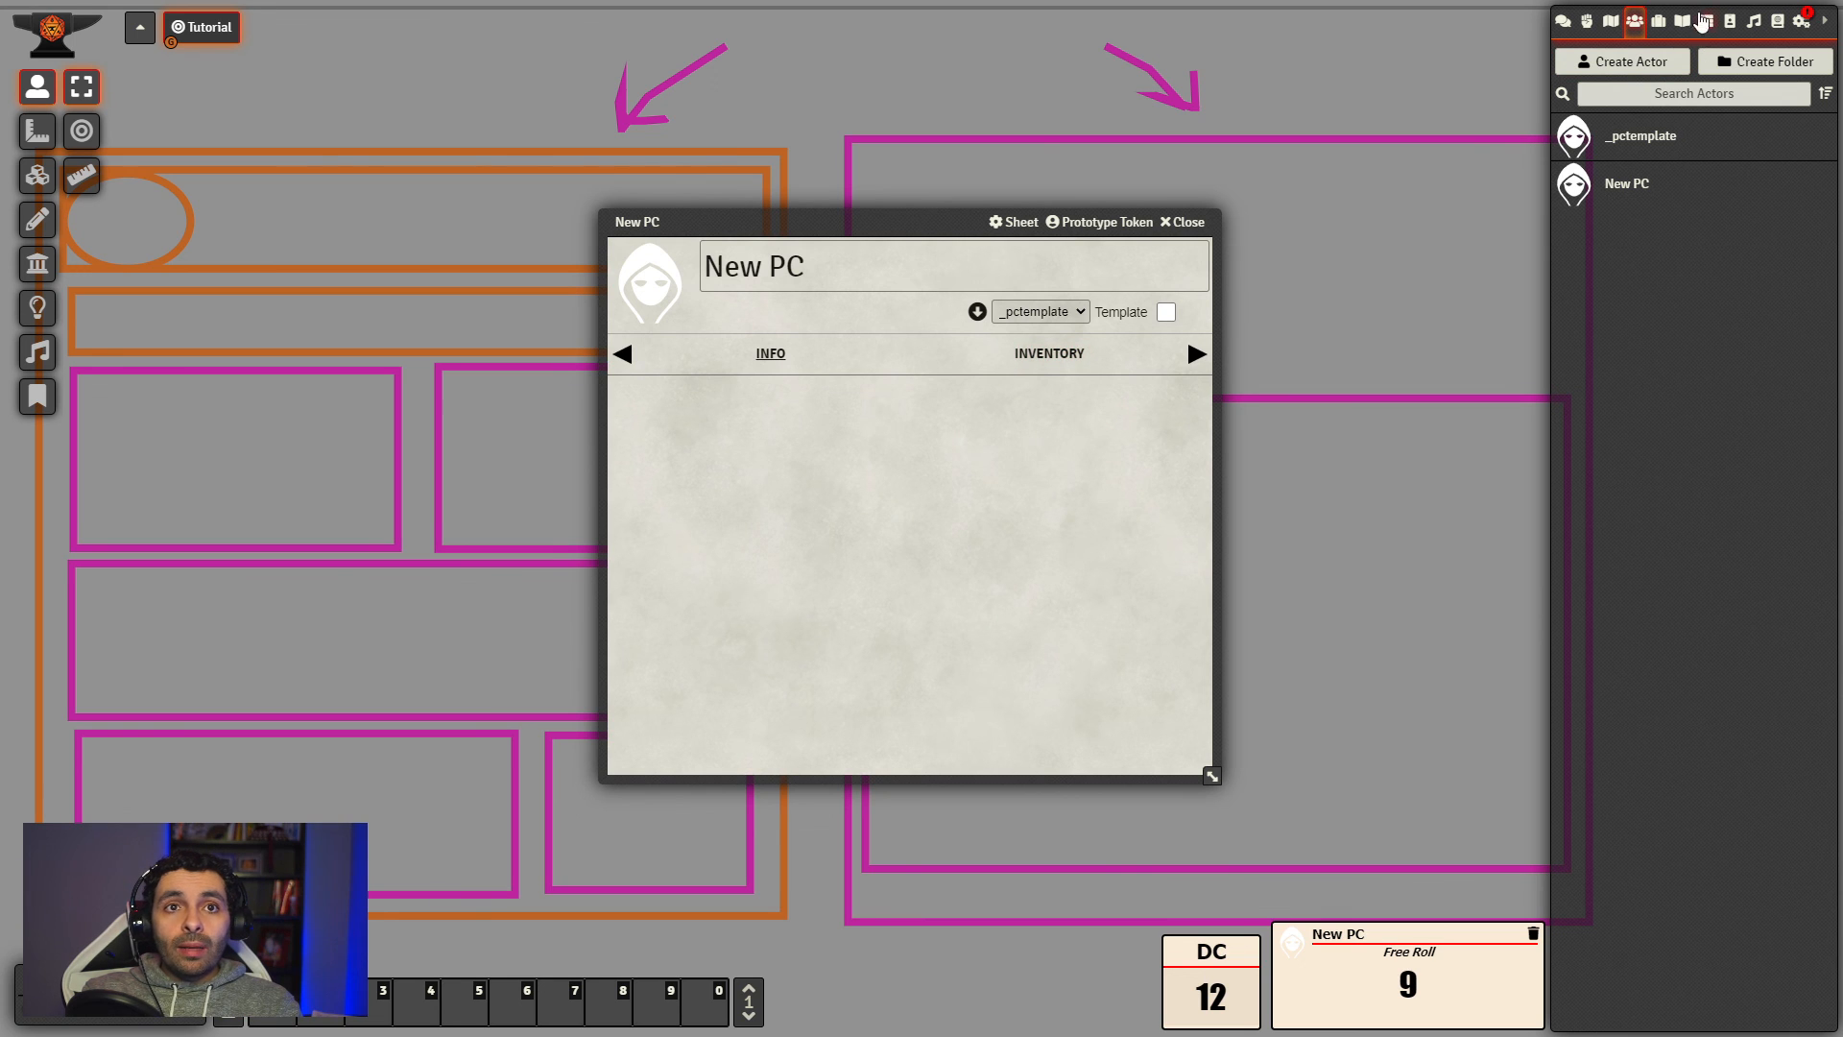
pyautogui.moveTo(897, 219); pyautogui.dragTo(733, 118)
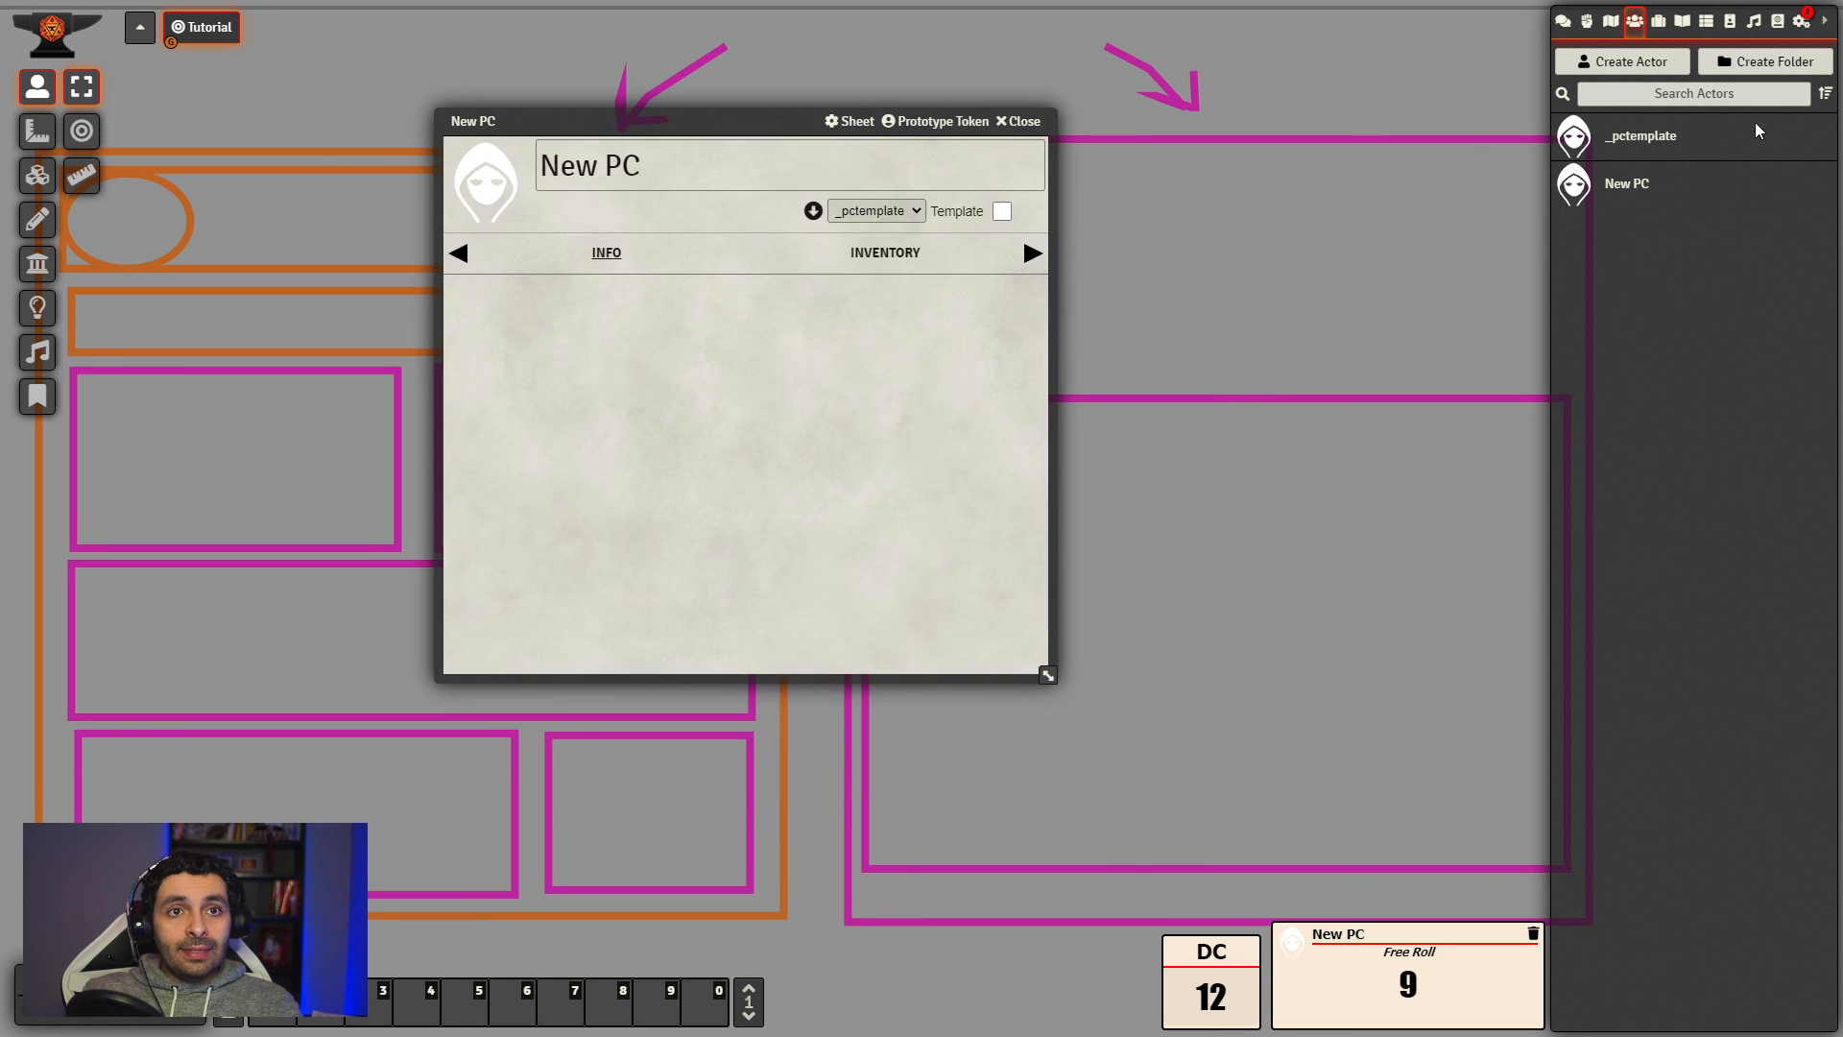
# Step: Open the _pctemplate sheet at its Tabs list and place it beside the New PC sheet
pyautogui.click(1658, 152)
pyautogui.click(1046, 380)
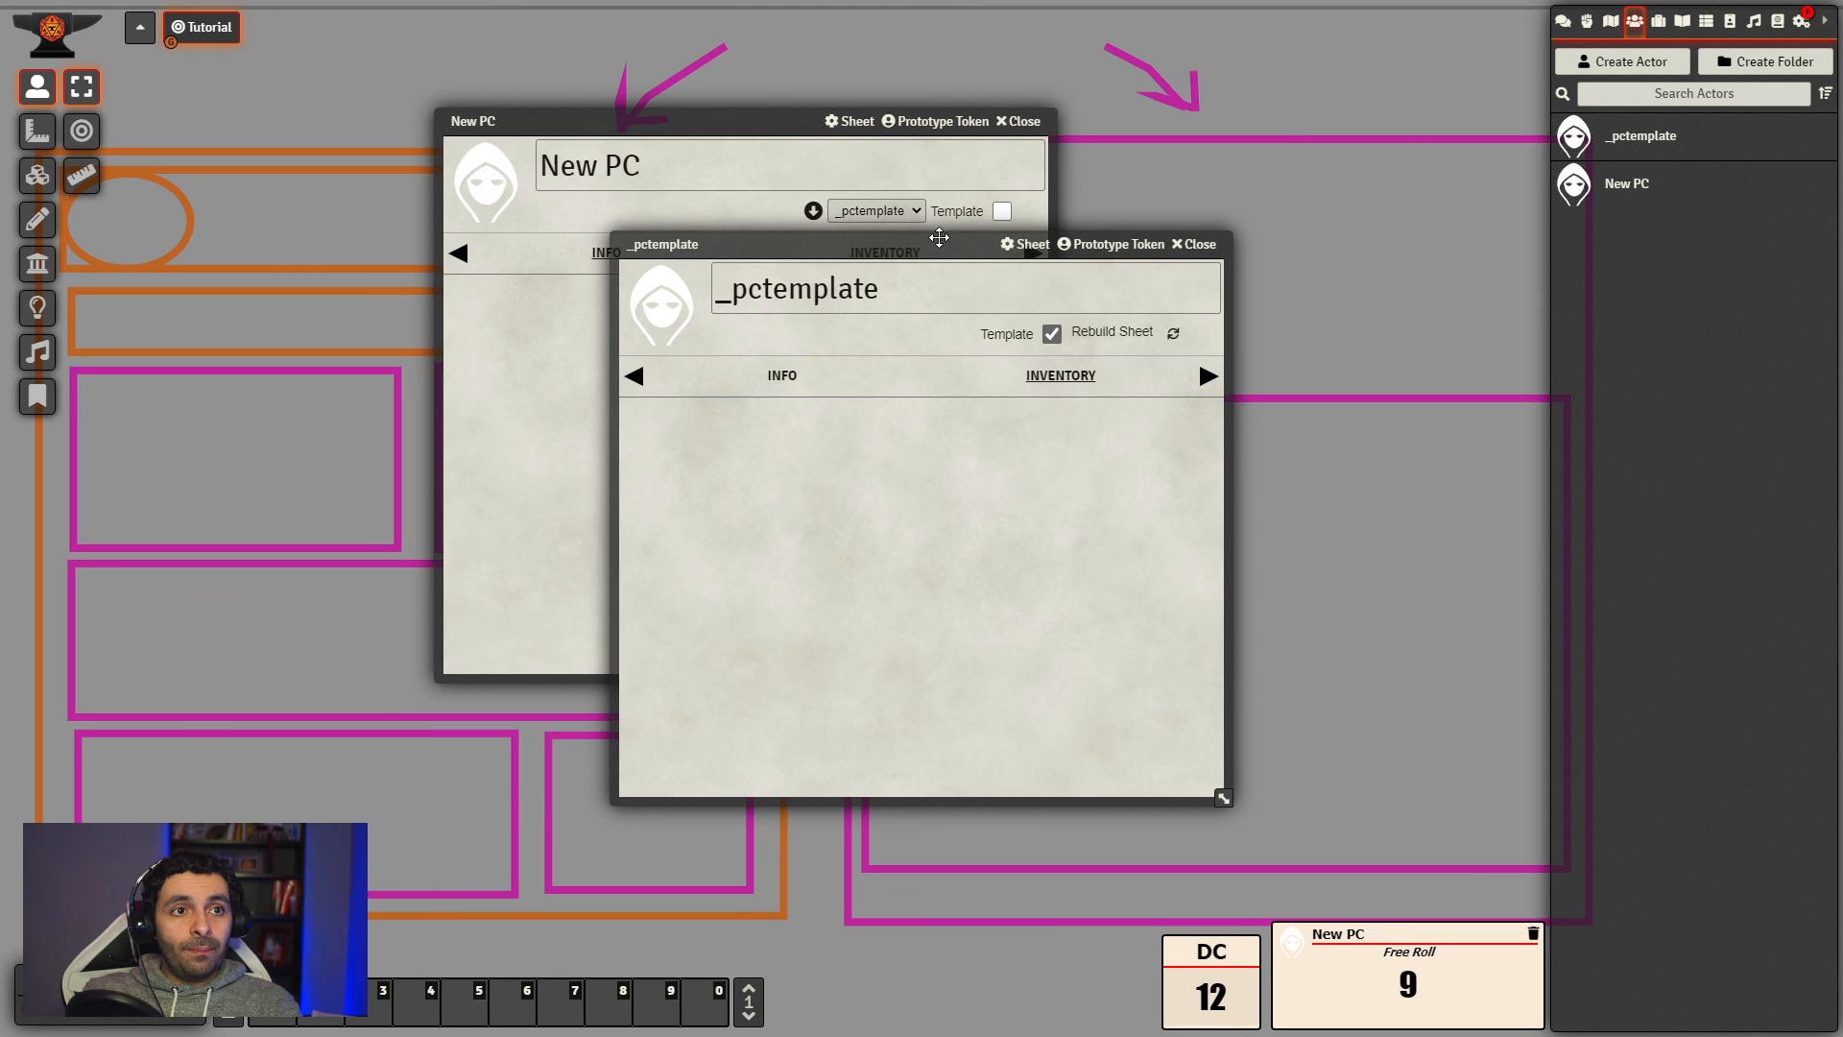
pyautogui.moveTo(940, 236); pyautogui.dragTo(754, 221)
pyautogui.click(1027, 354)
pyautogui.click(1027, 354)
pyautogui.click(881, 354)
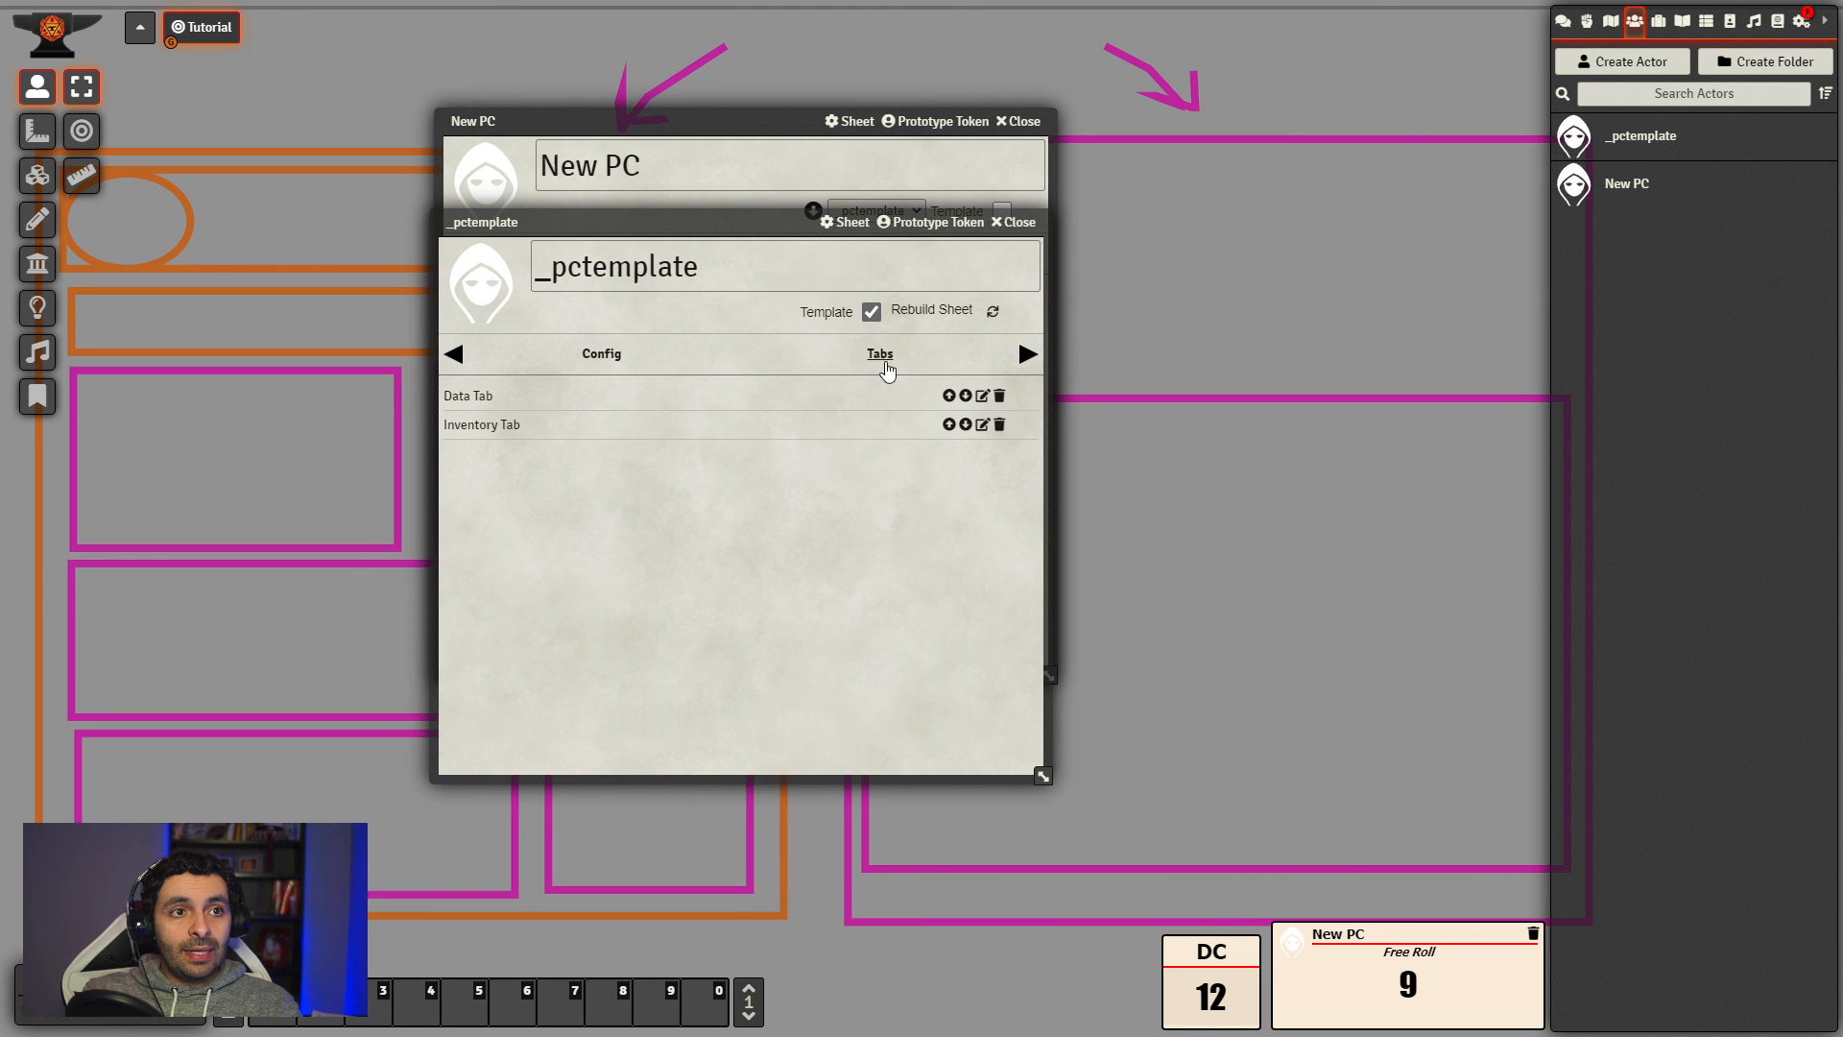
pyautogui.moveTo(684, 219); pyautogui.dragTo(1079, 263)
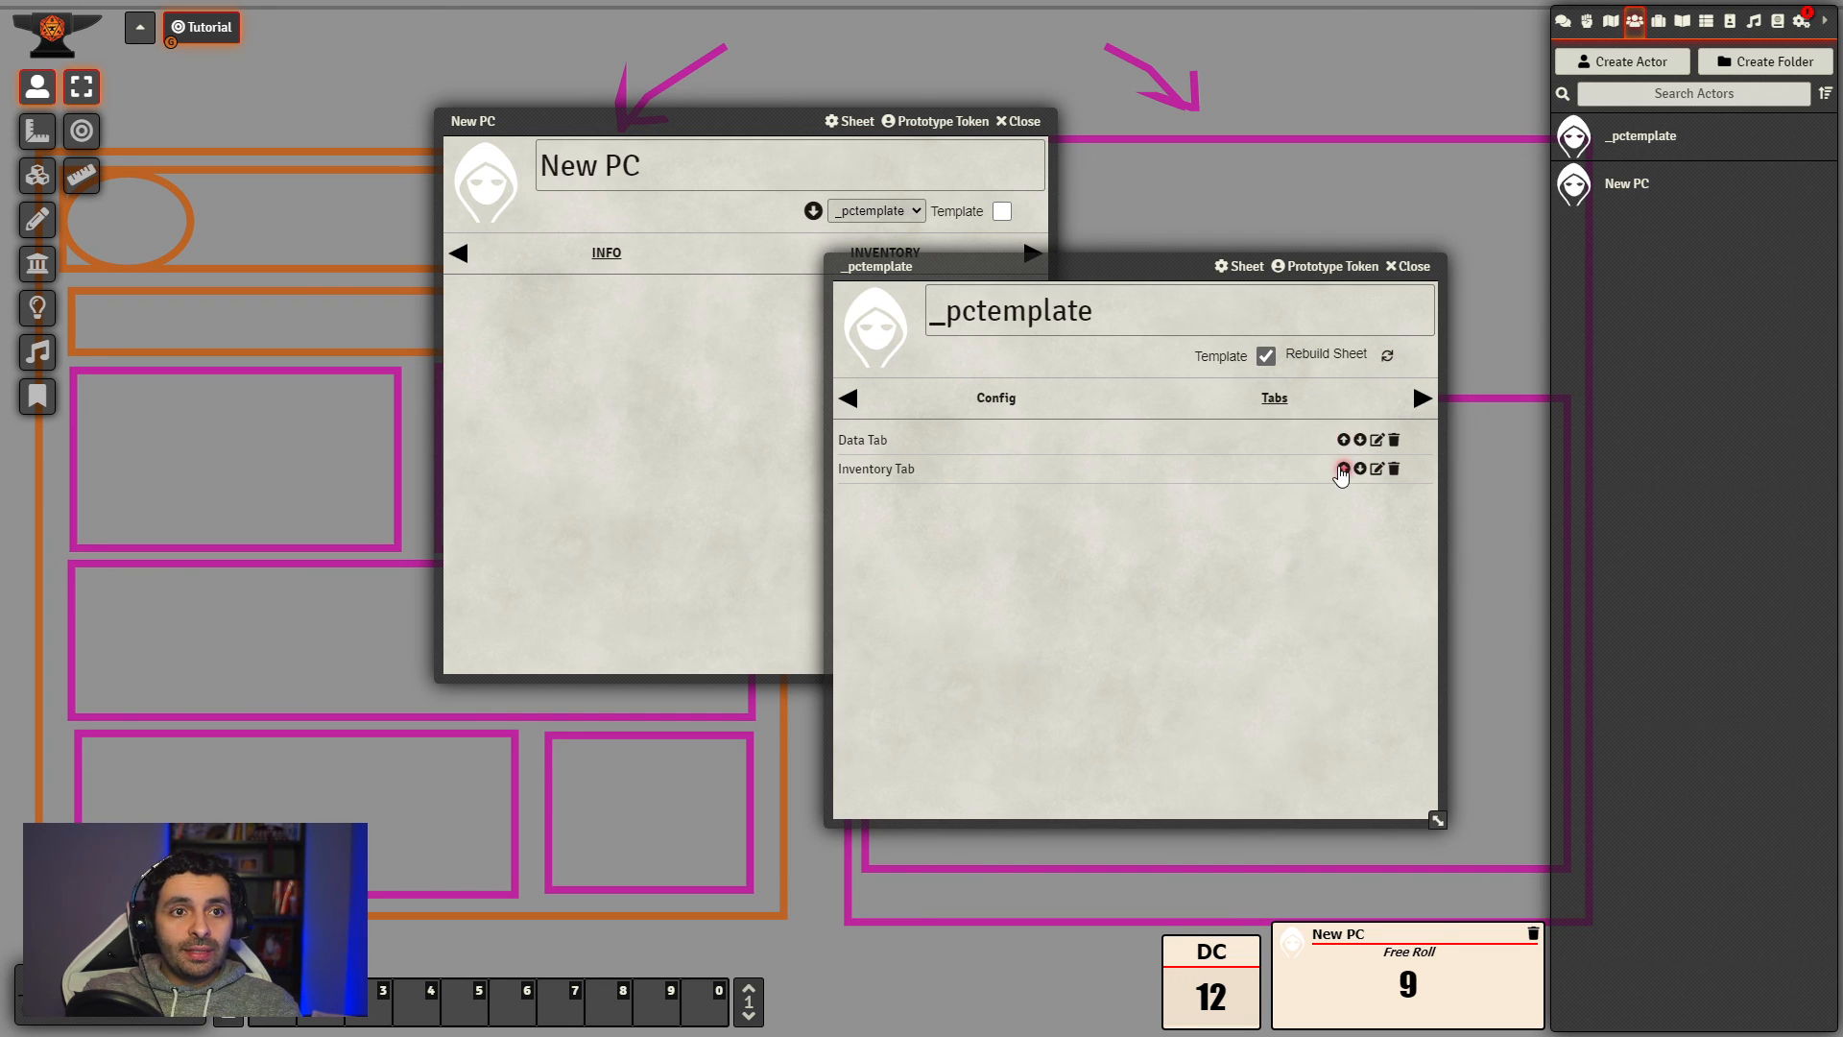
# Step: Try moving the Inventory Tab above the Data Tab in _pctemplate, and restore the original tab order
pyautogui.click(1344, 469)
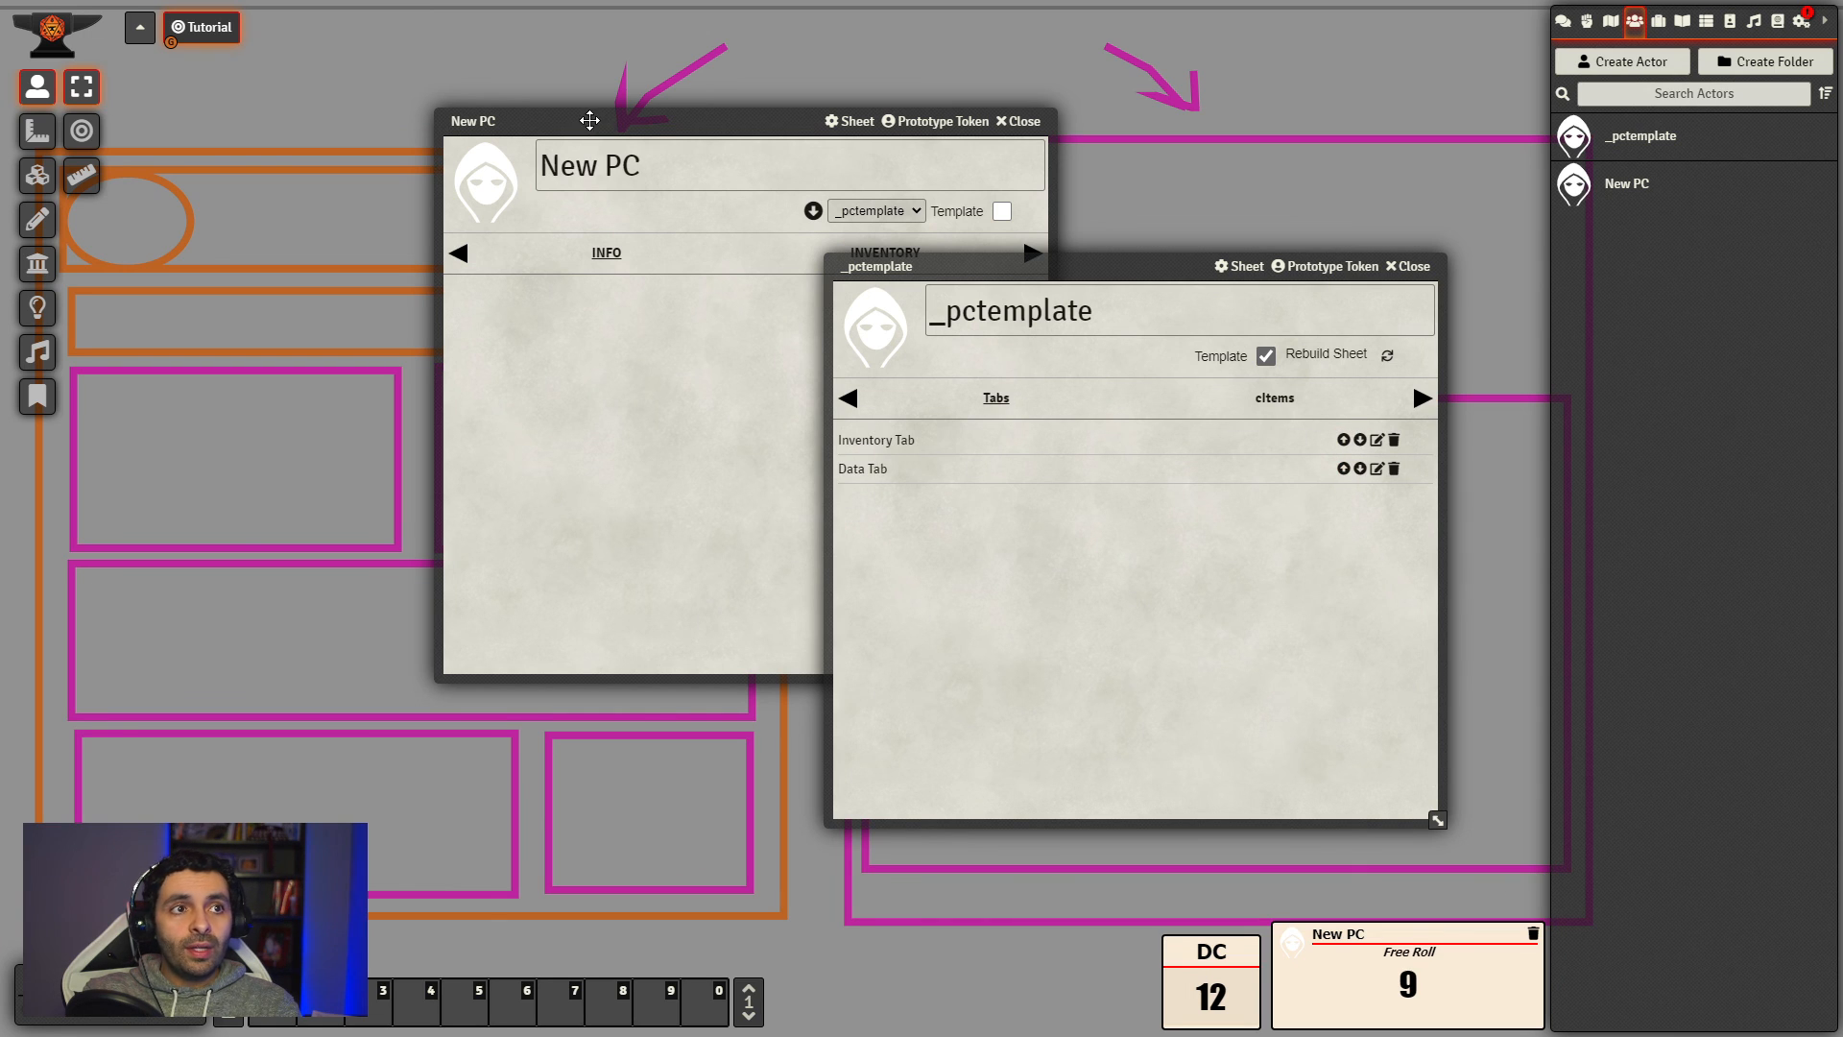
pyautogui.moveTo(588, 128); pyautogui.dragTo(268, 163)
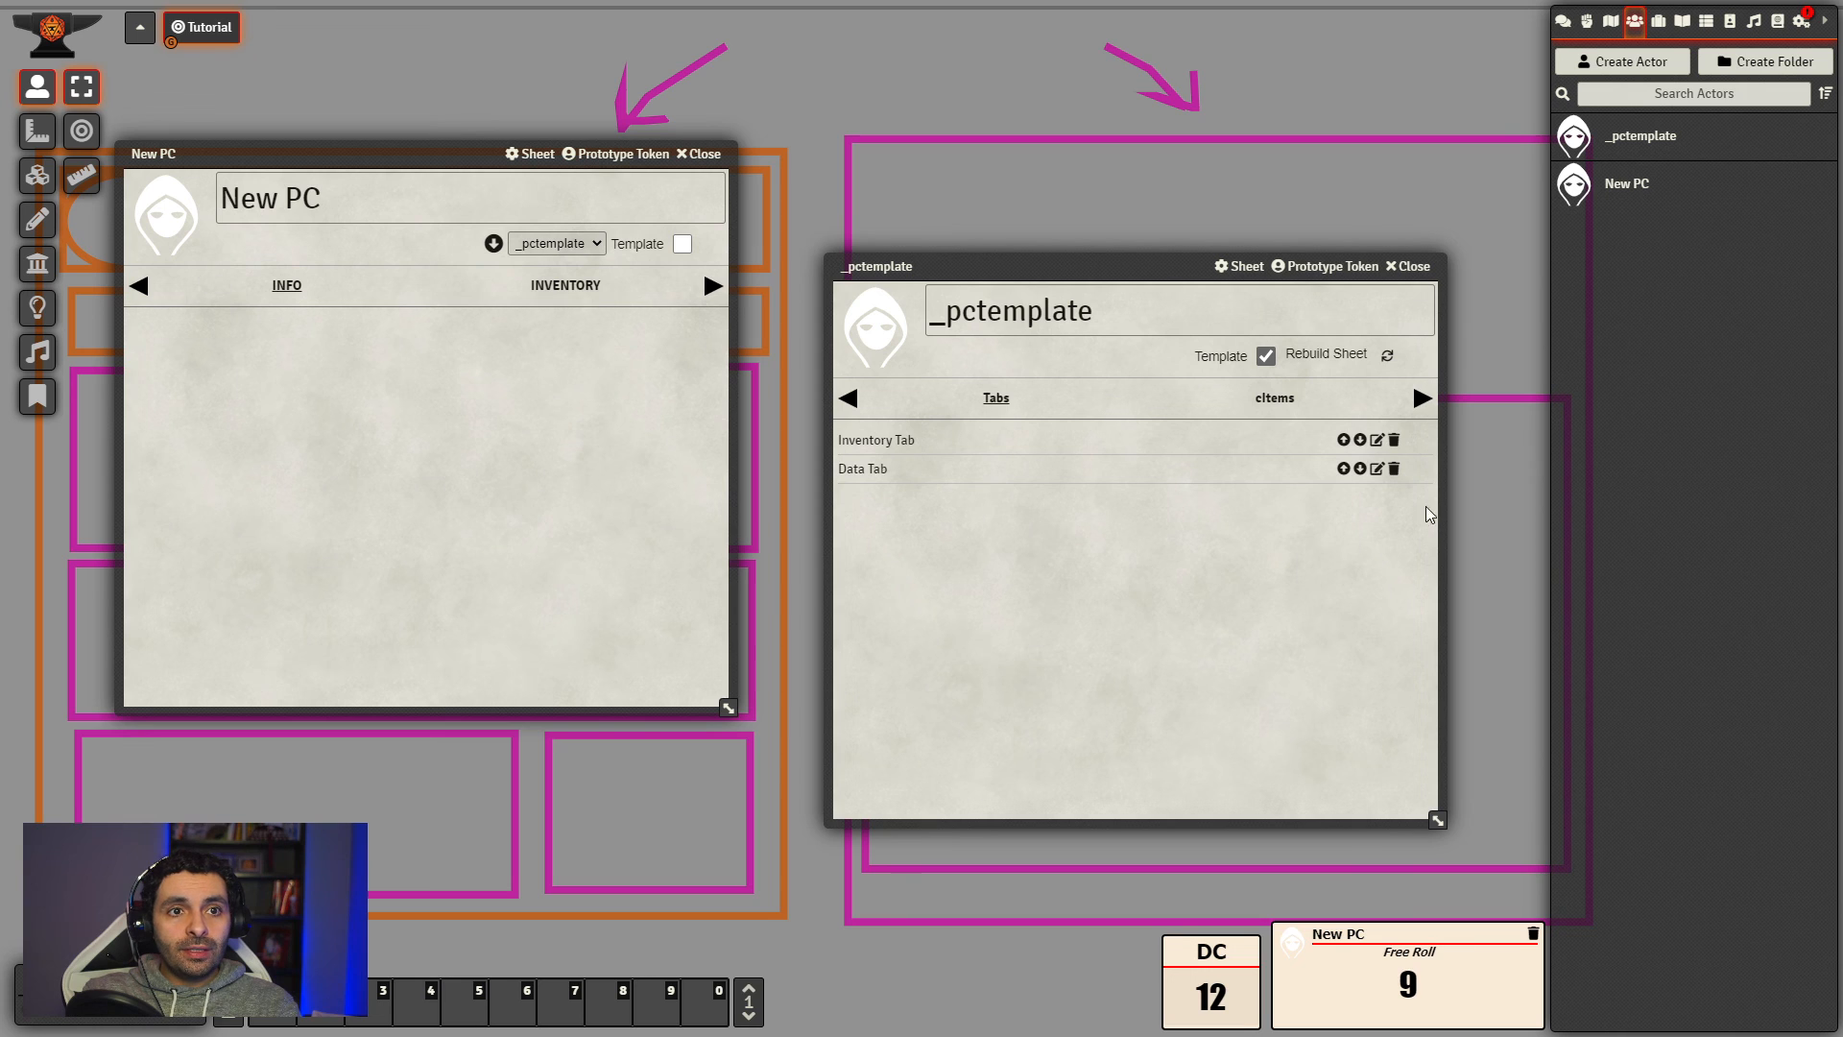
pyautogui.click(1361, 442)
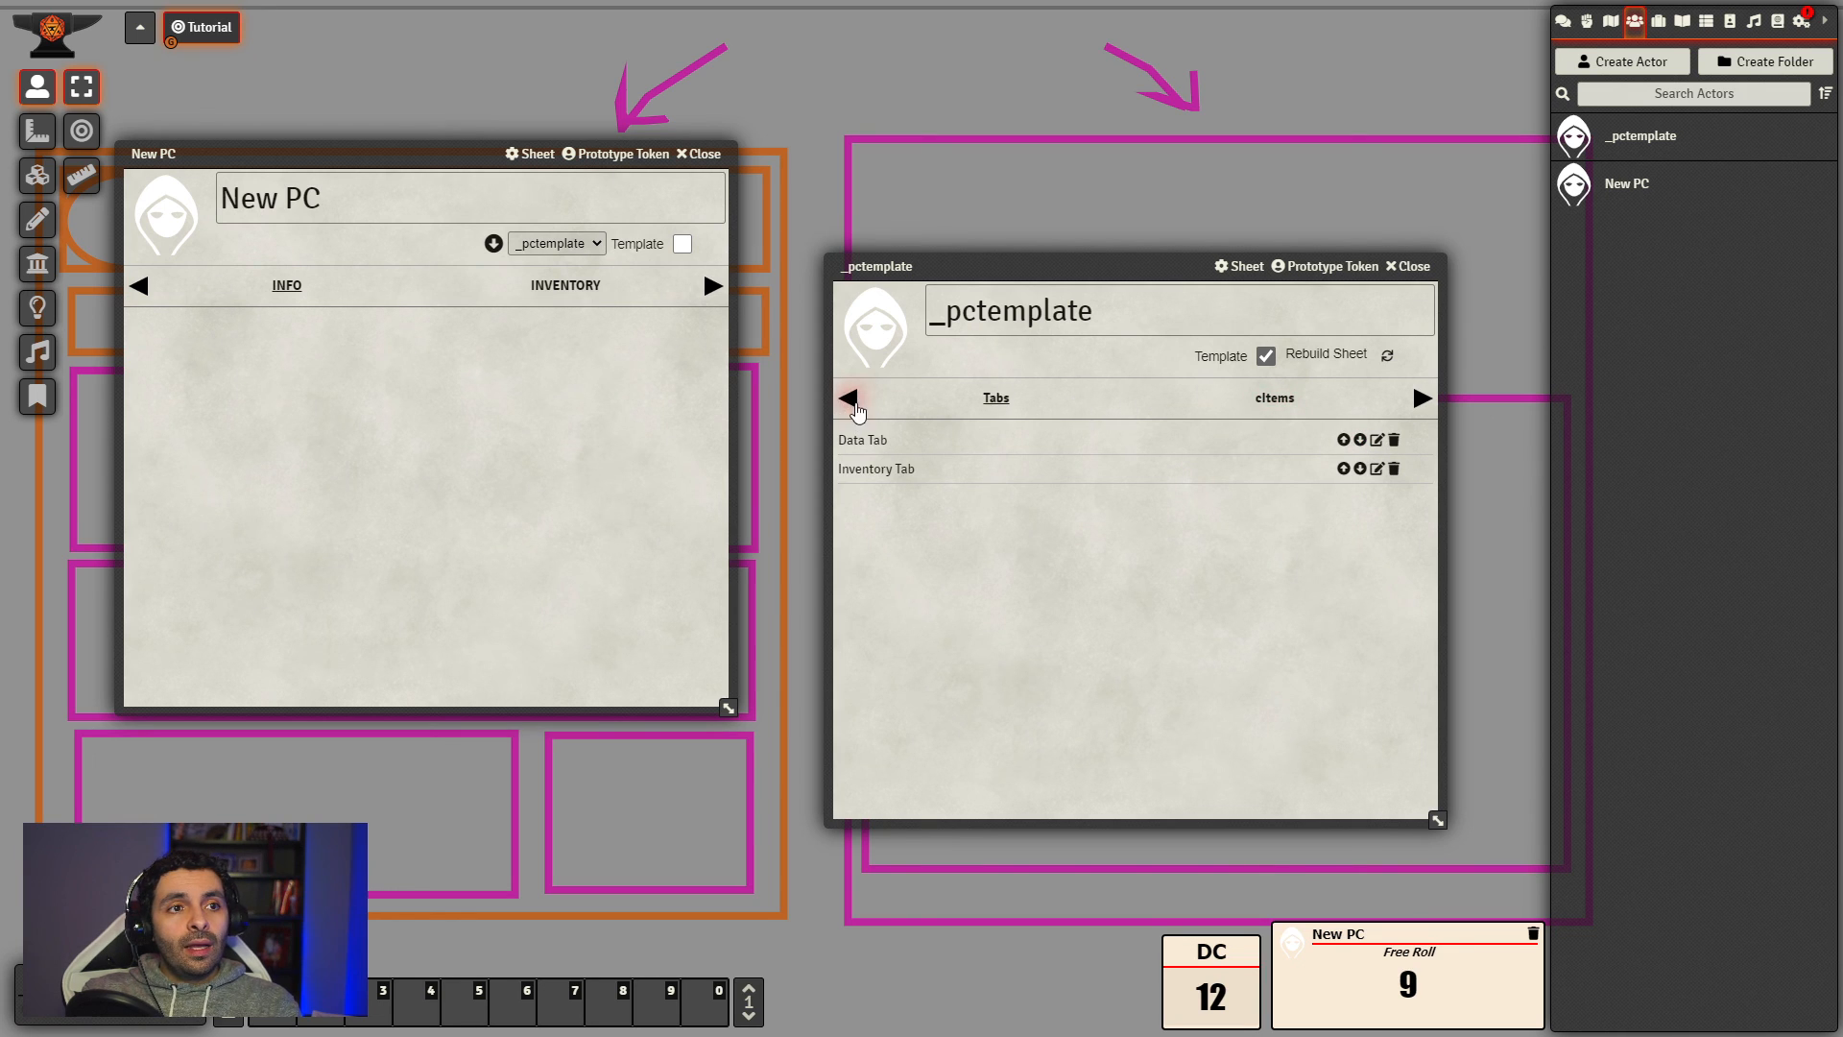
# Step: Review the Config options of _pctemplate, and close both the template and New PC sheets
pyautogui.click(848, 400)
pyautogui.click(1007, 403)
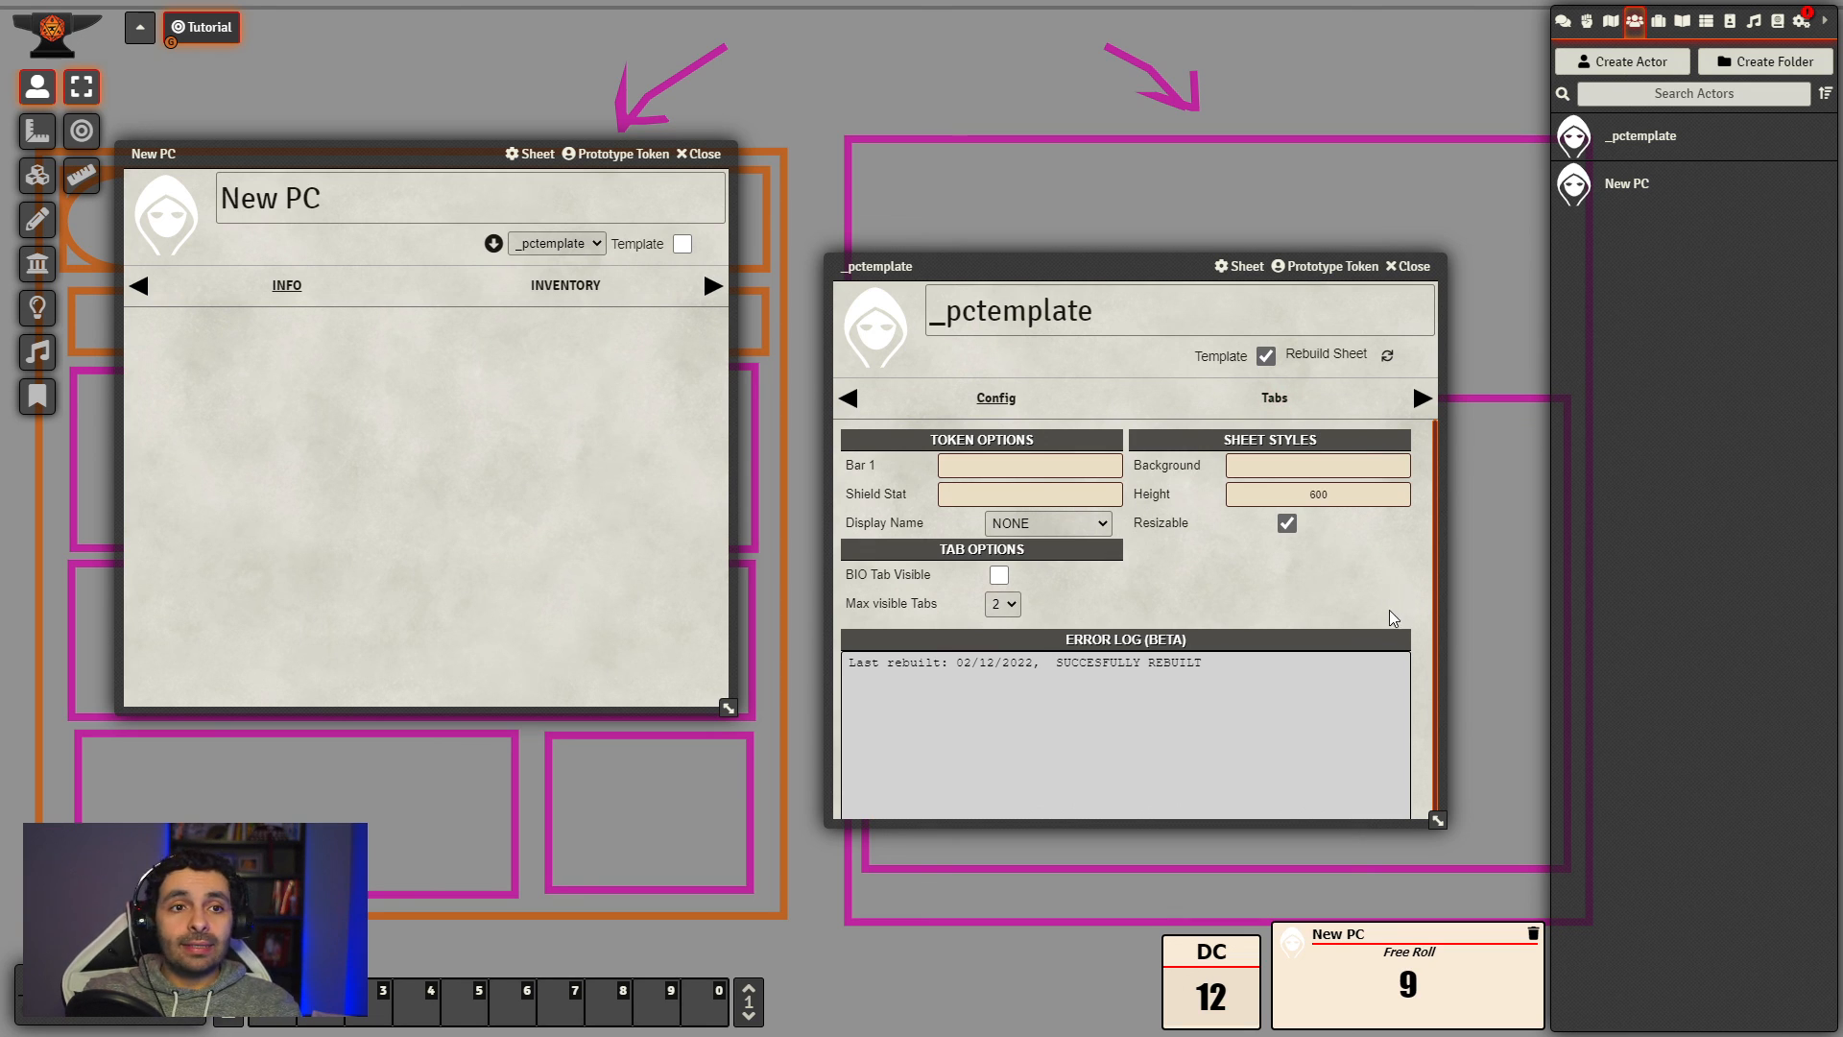
pyautogui.click(1411, 267)
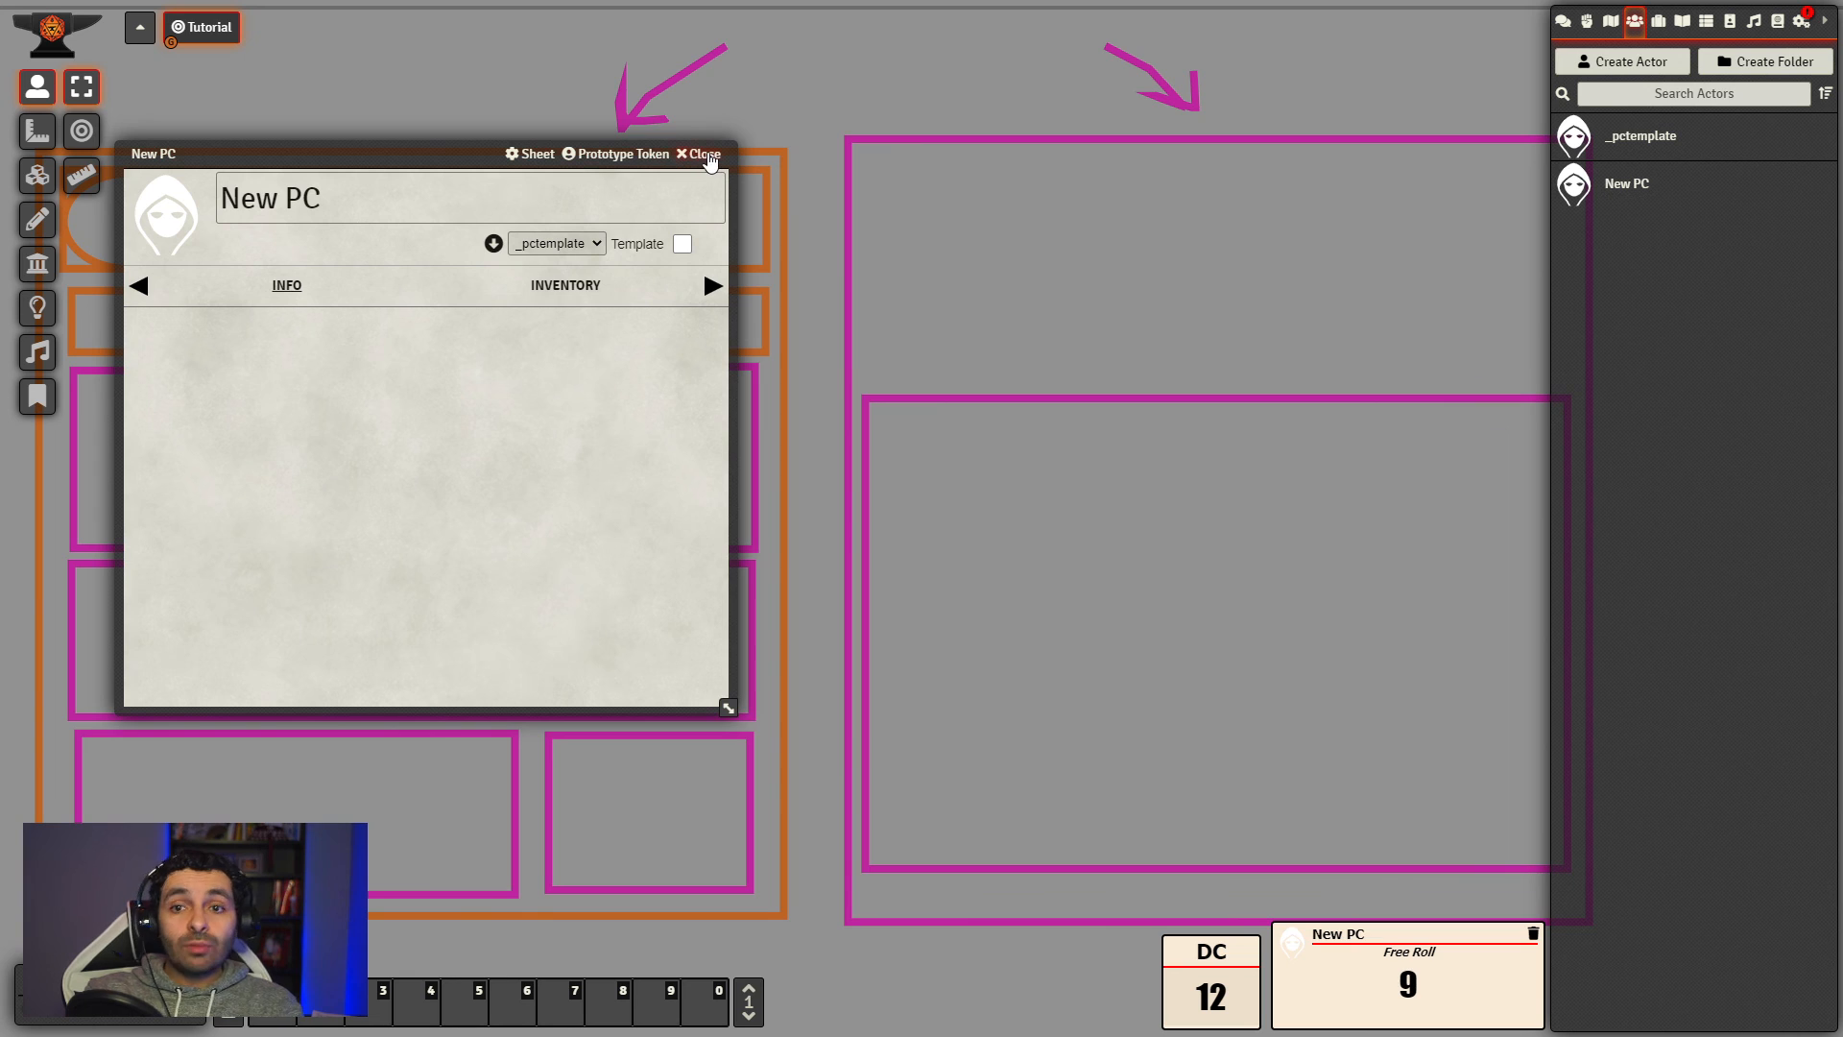
pyautogui.click(705, 156)
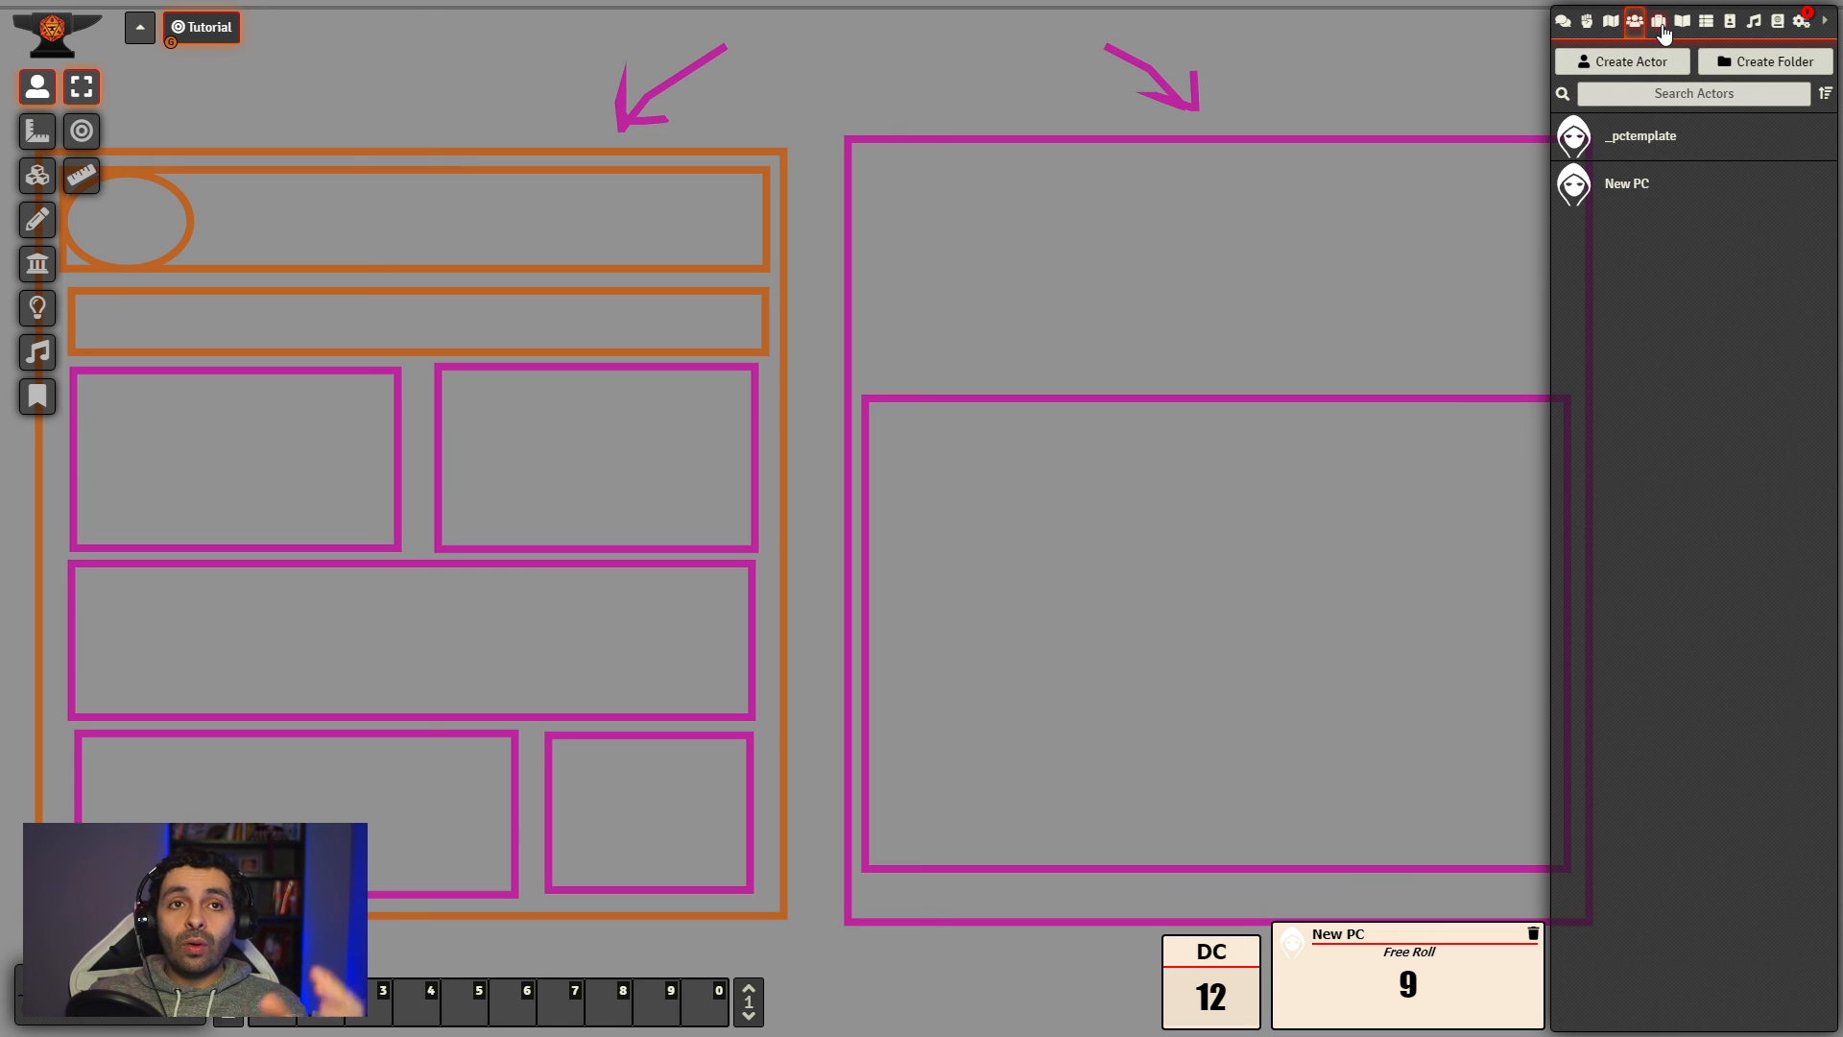
# Step: Expand the _CITEMS, _TEMPLATE and _TABS folders in the items directory
pyautogui.click(1660, 23)
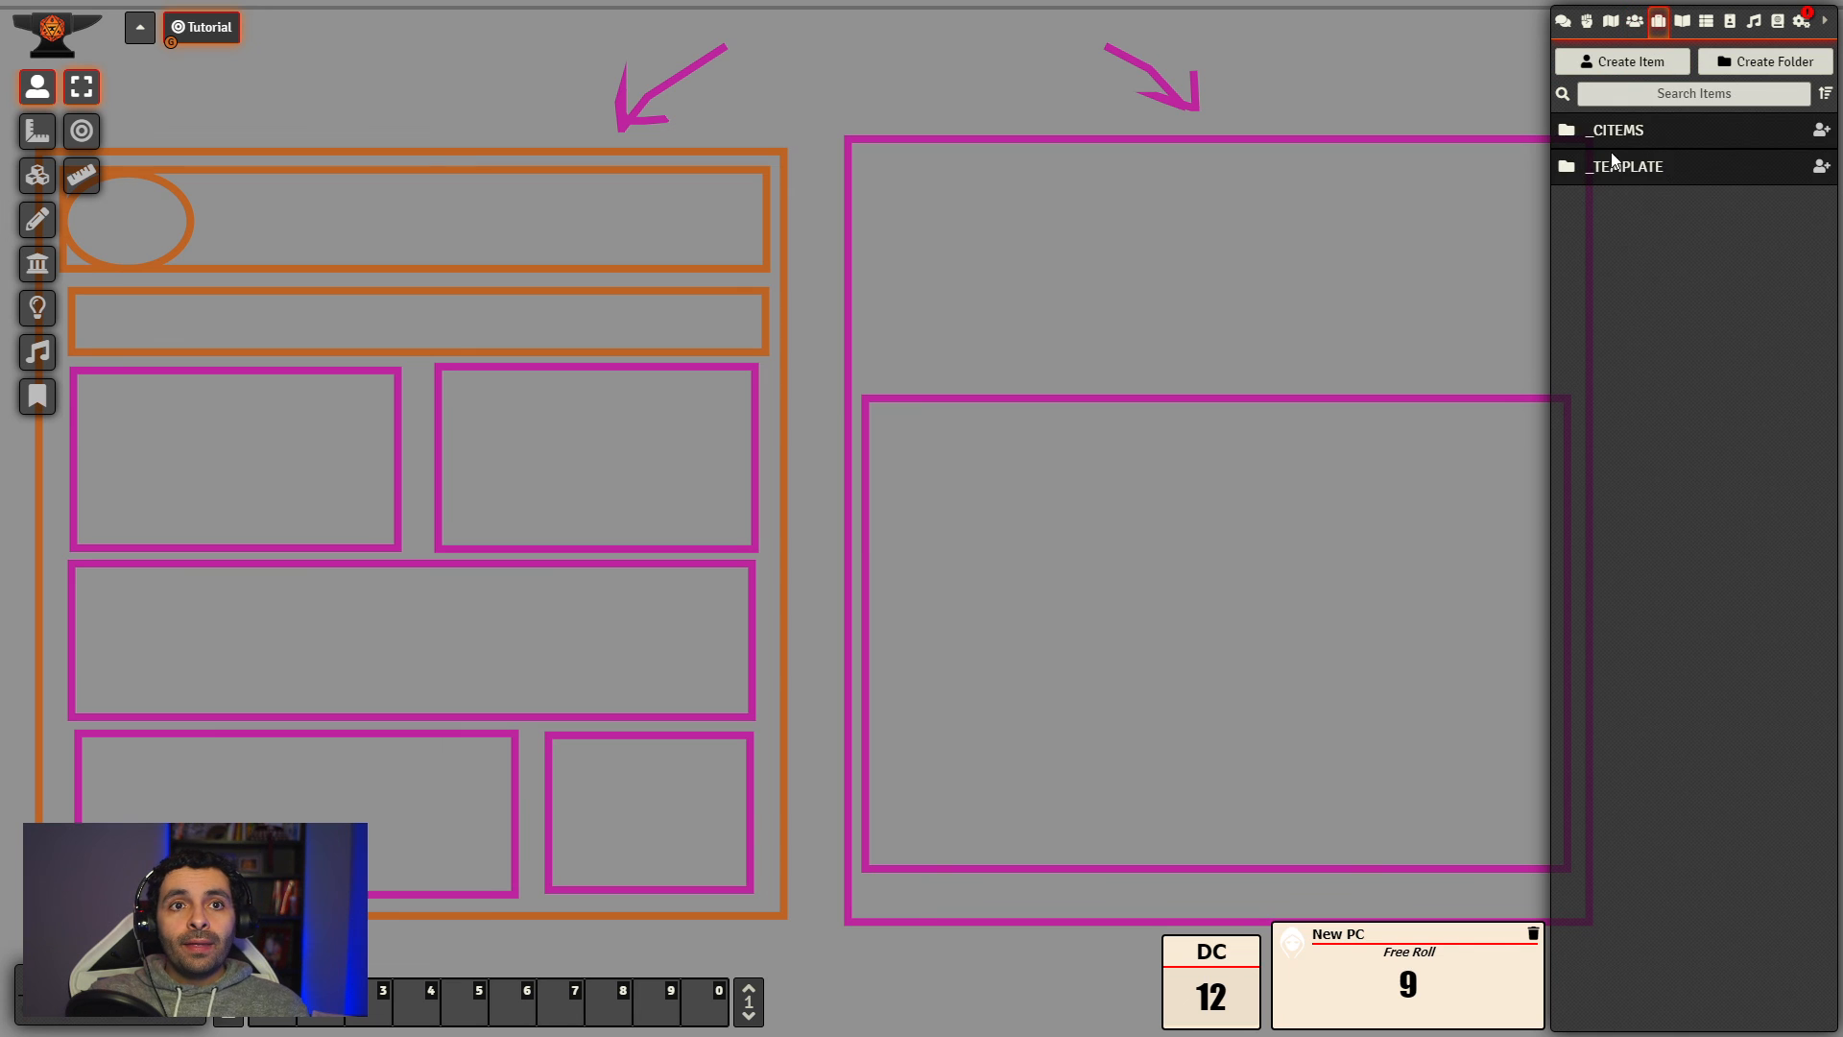
pyautogui.click(1656, 166)
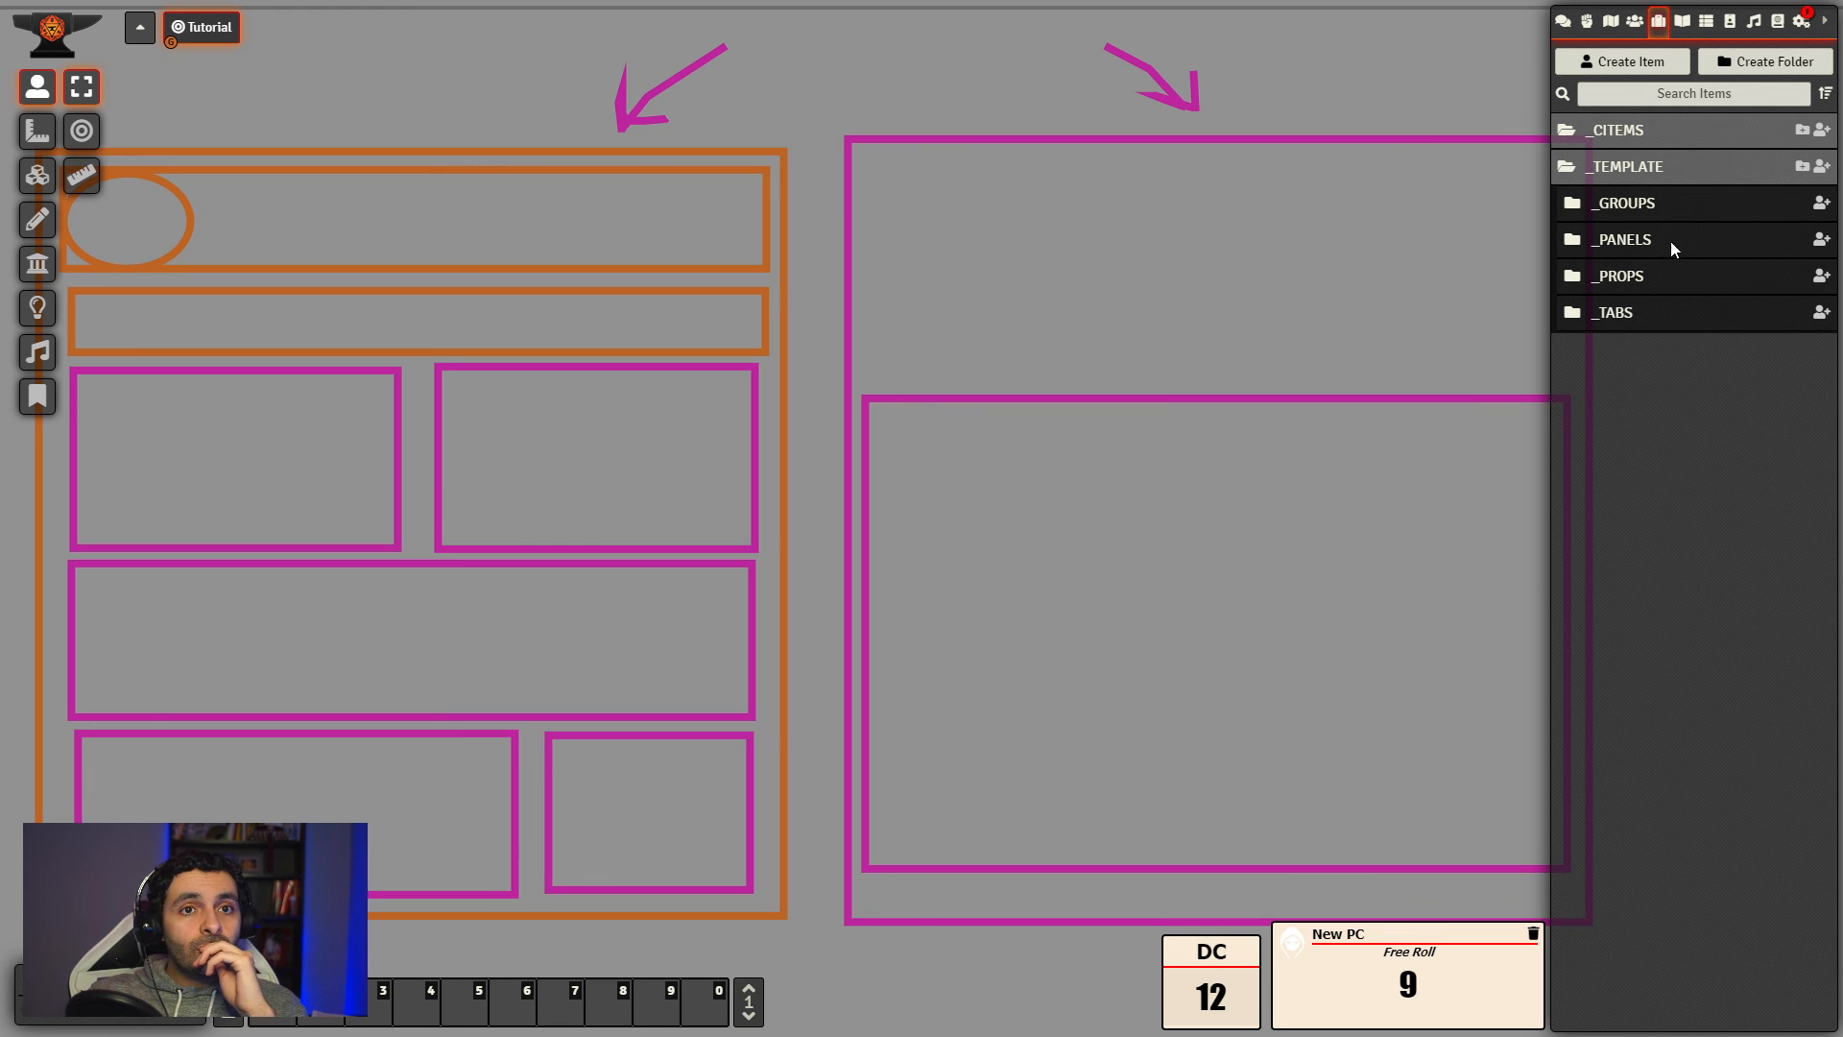
pyautogui.click(1670, 309)
# Step: Examine the description, details and panels of the Inventory Tab item, and close its sheet
pyautogui.click(1666, 396)
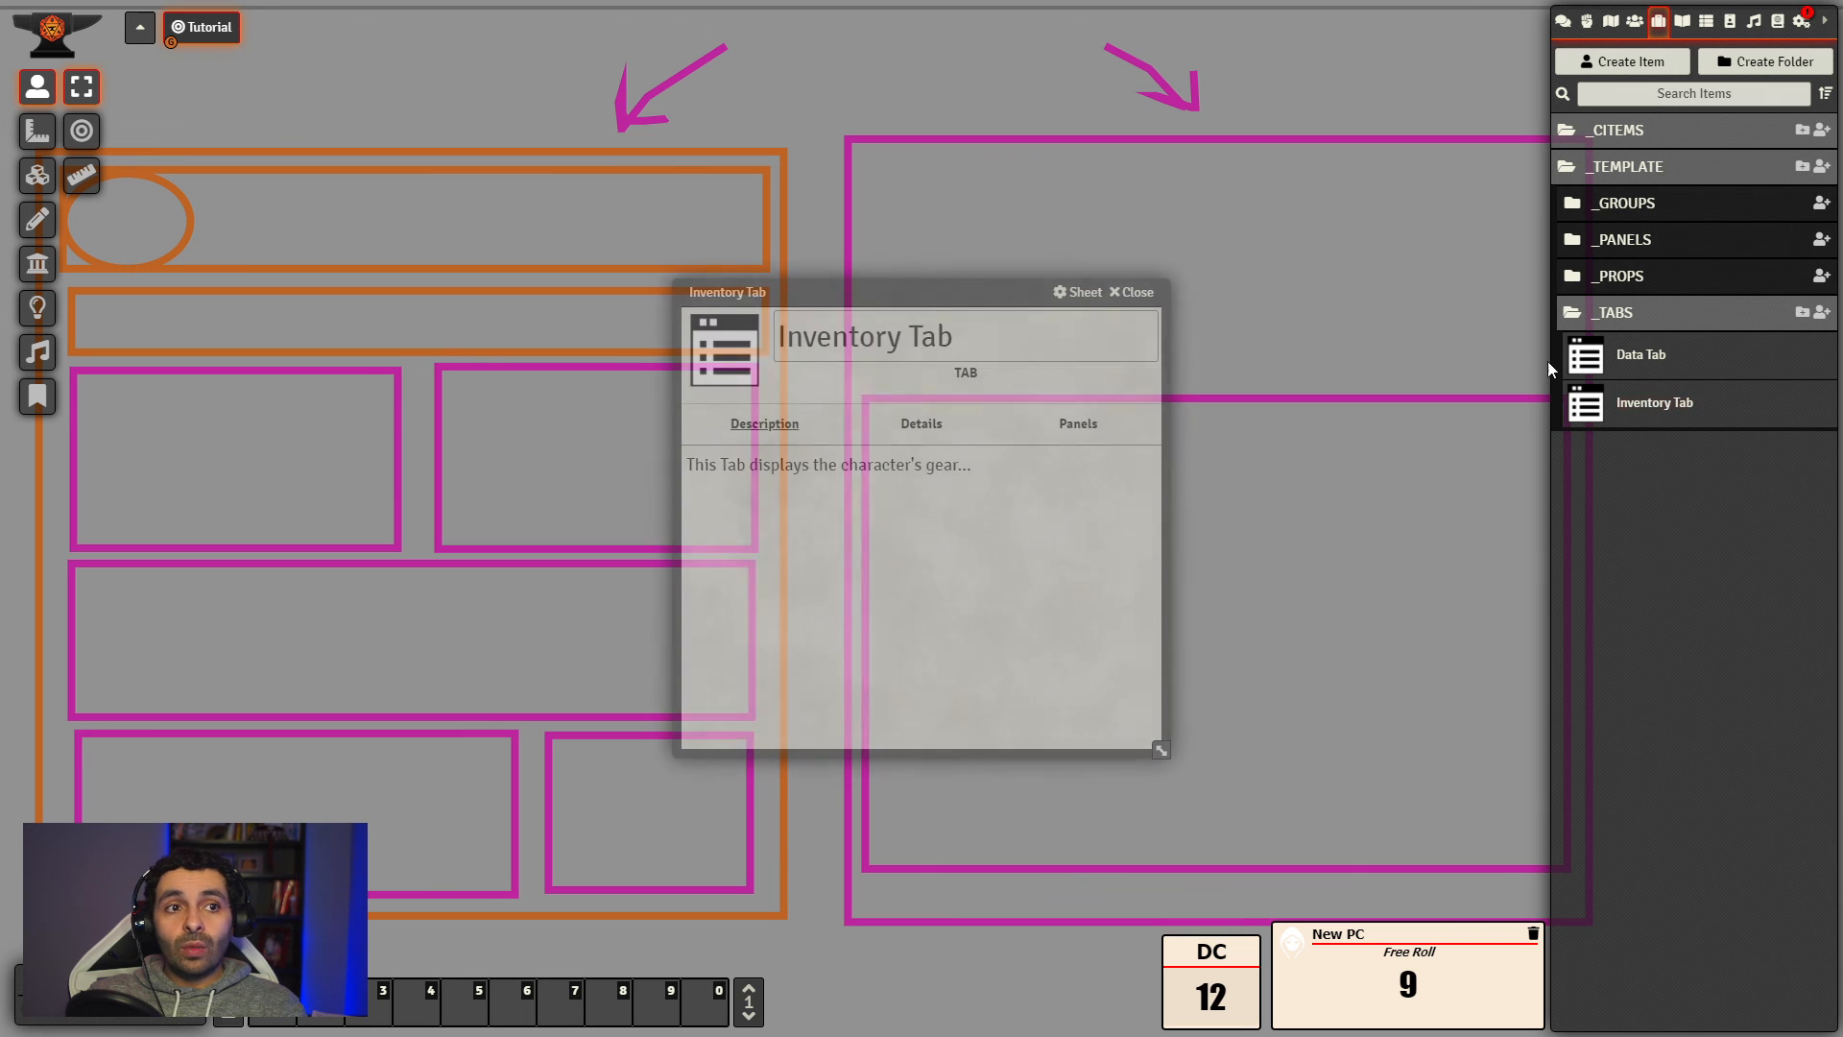
pyautogui.click(924, 425)
pyautogui.click(1078, 428)
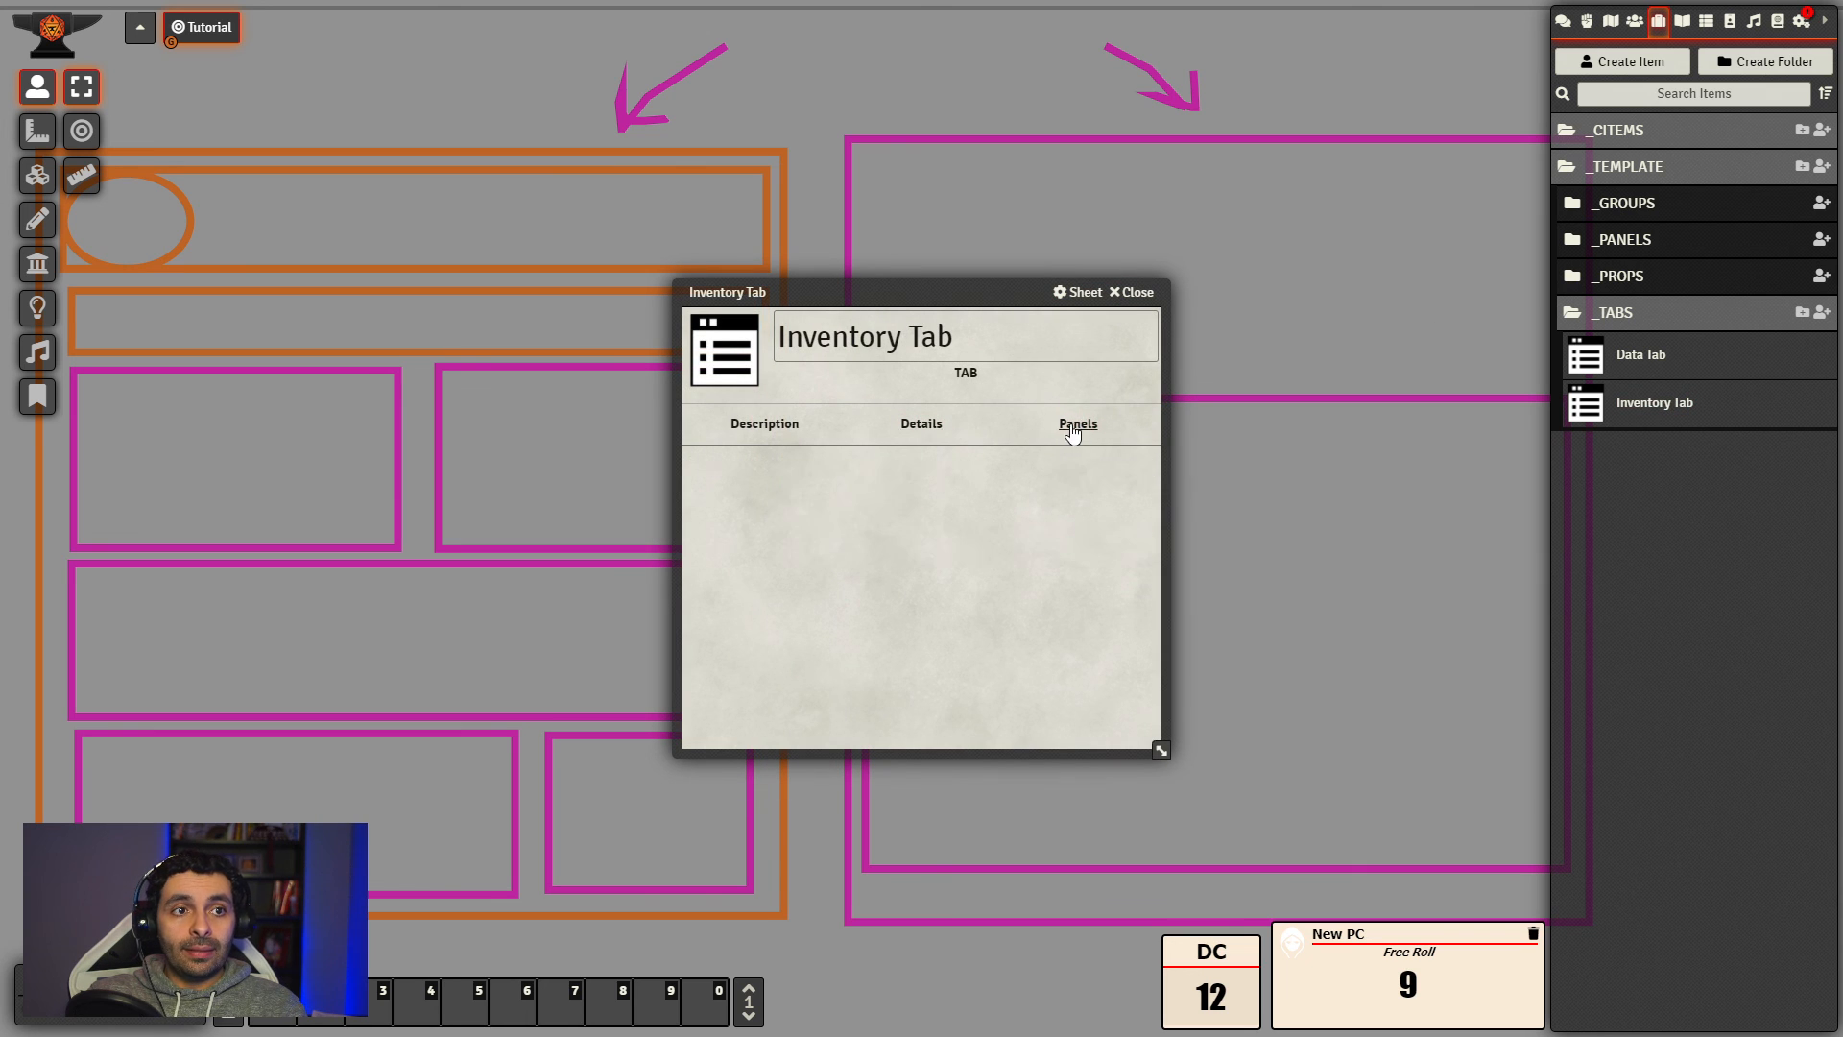
pyautogui.click(908, 426)
pyautogui.click(765, 426)
pyautogui.click(941, 434)
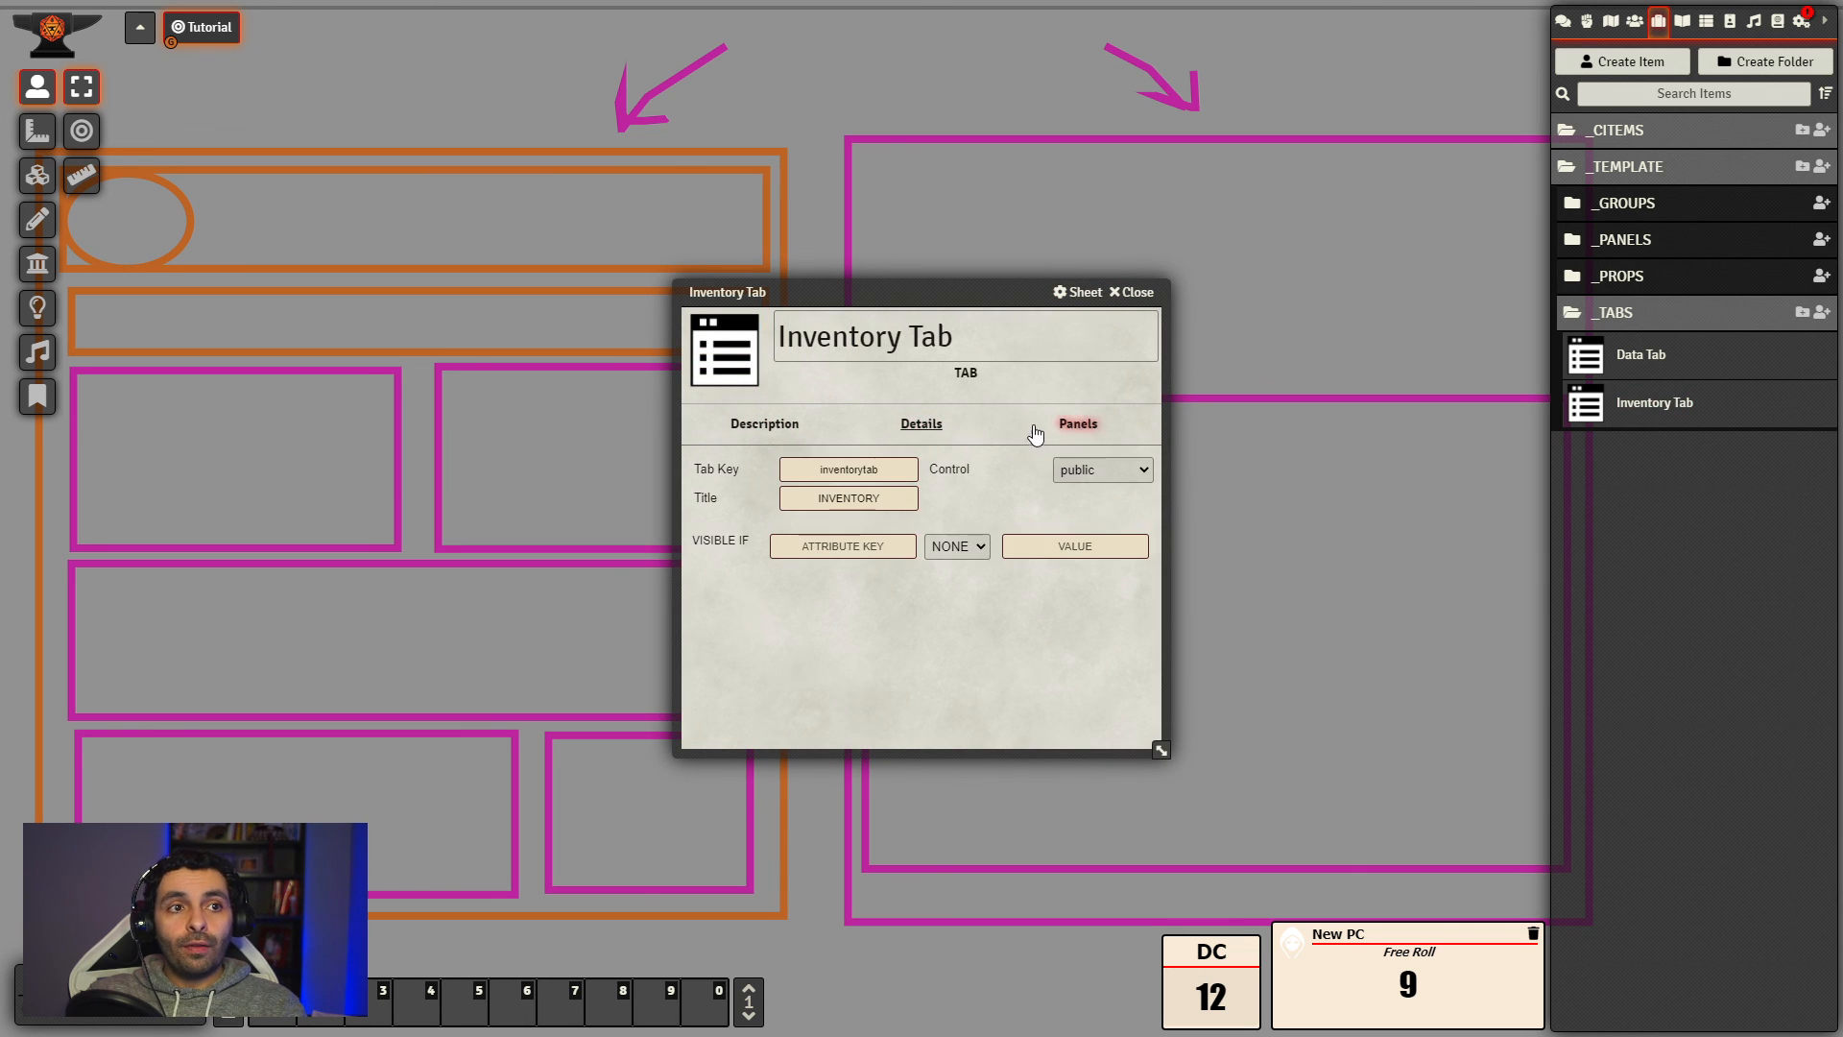
pyautogui.click(1138, 292)
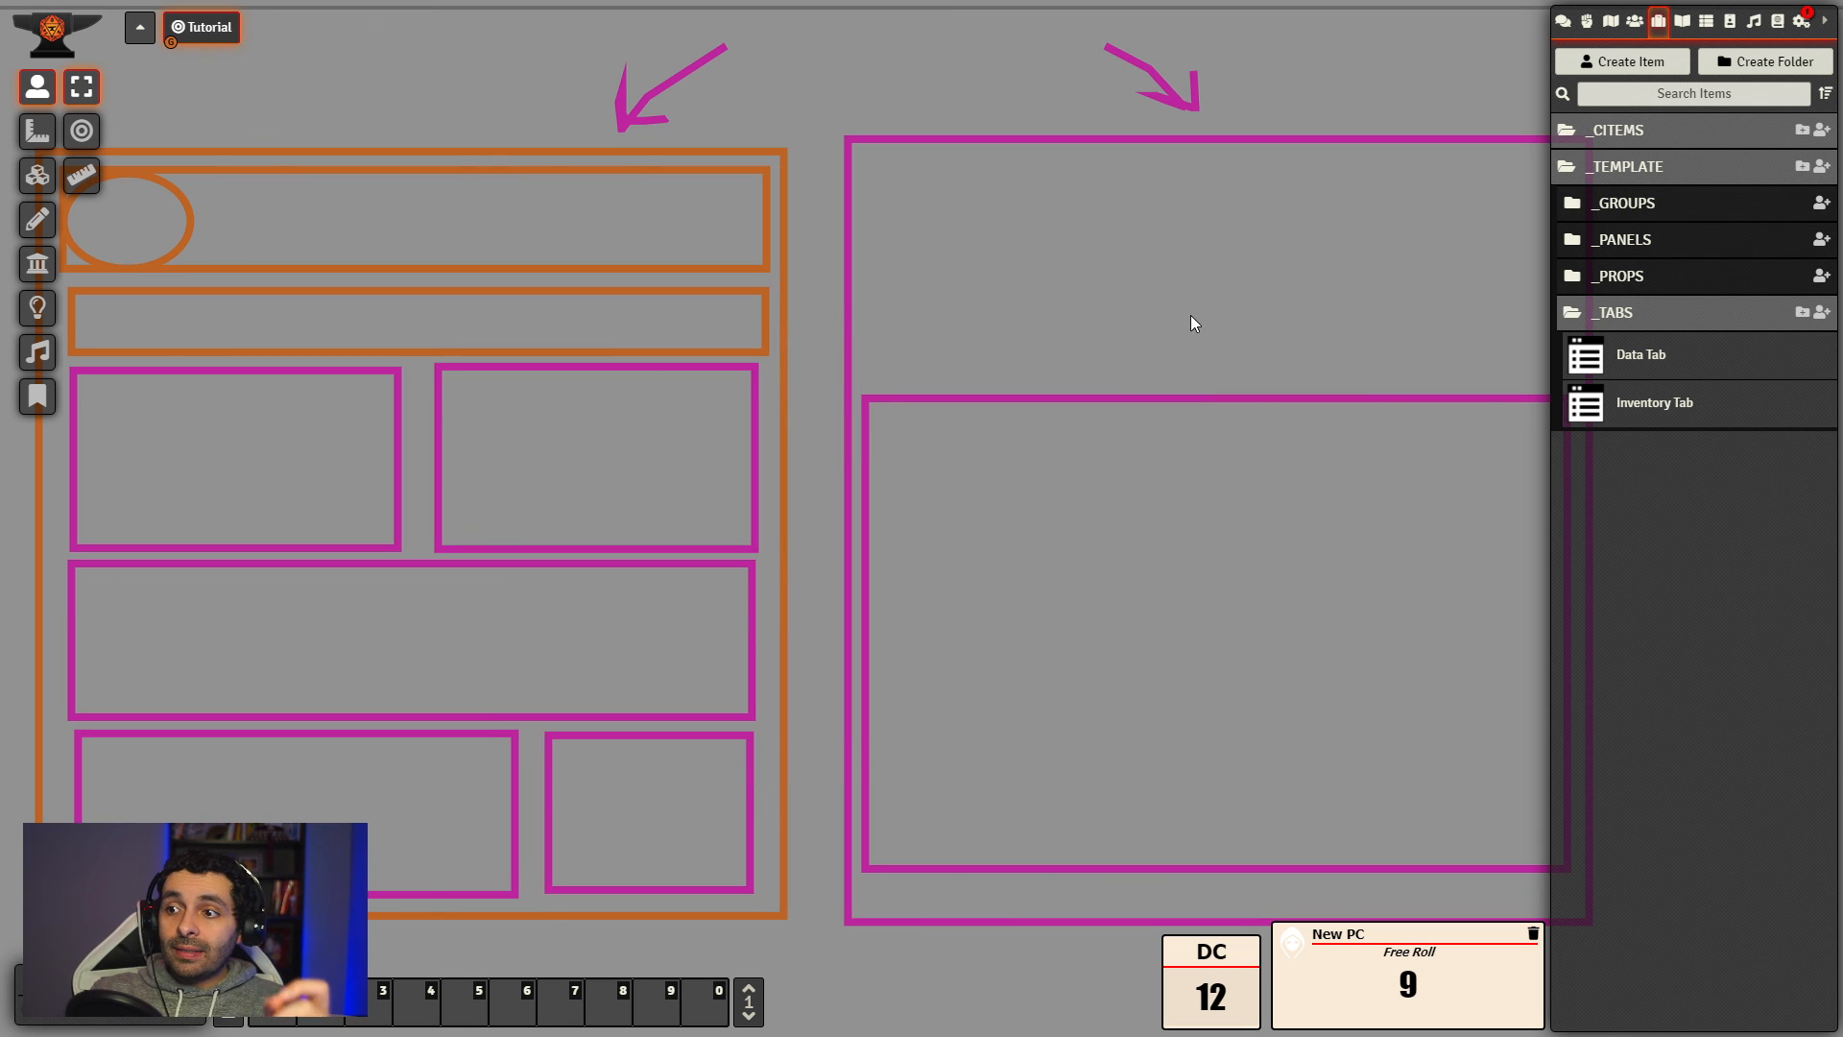